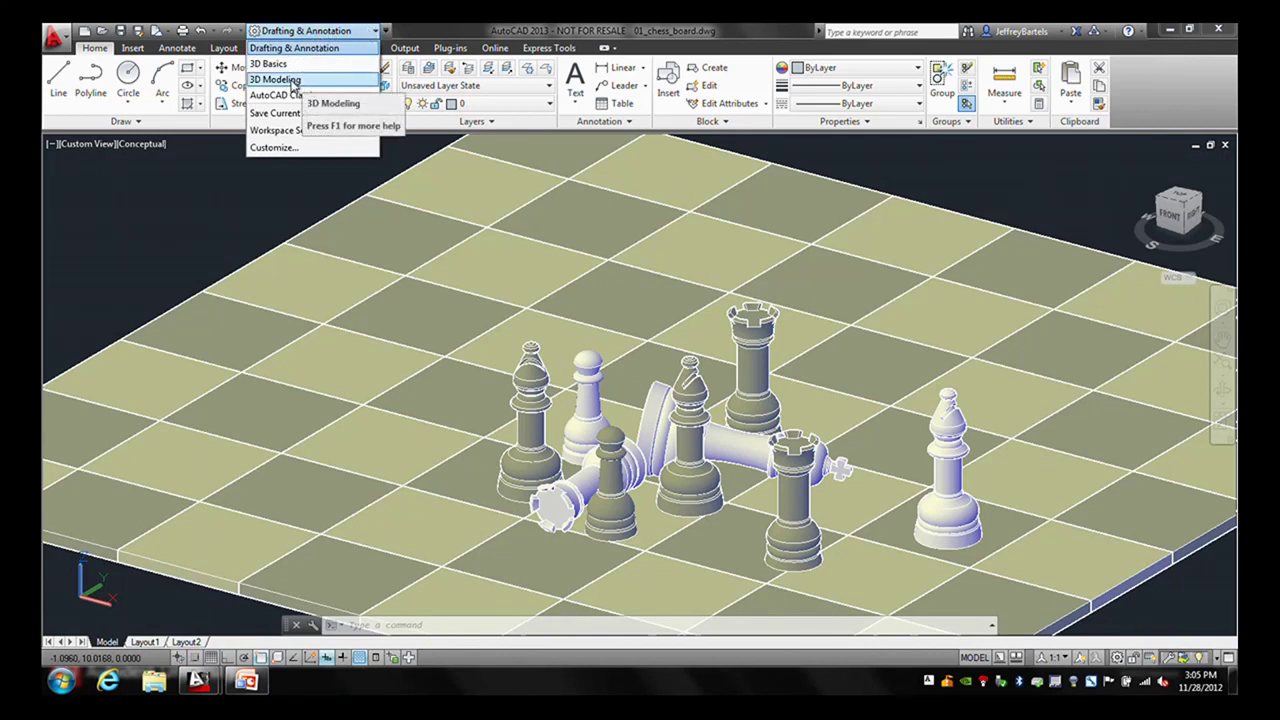
- Switch to the 3D Modeling workspace and add the Camera panel to the Render tab
{"action": "left_click", "coordinate": [285, 80]}
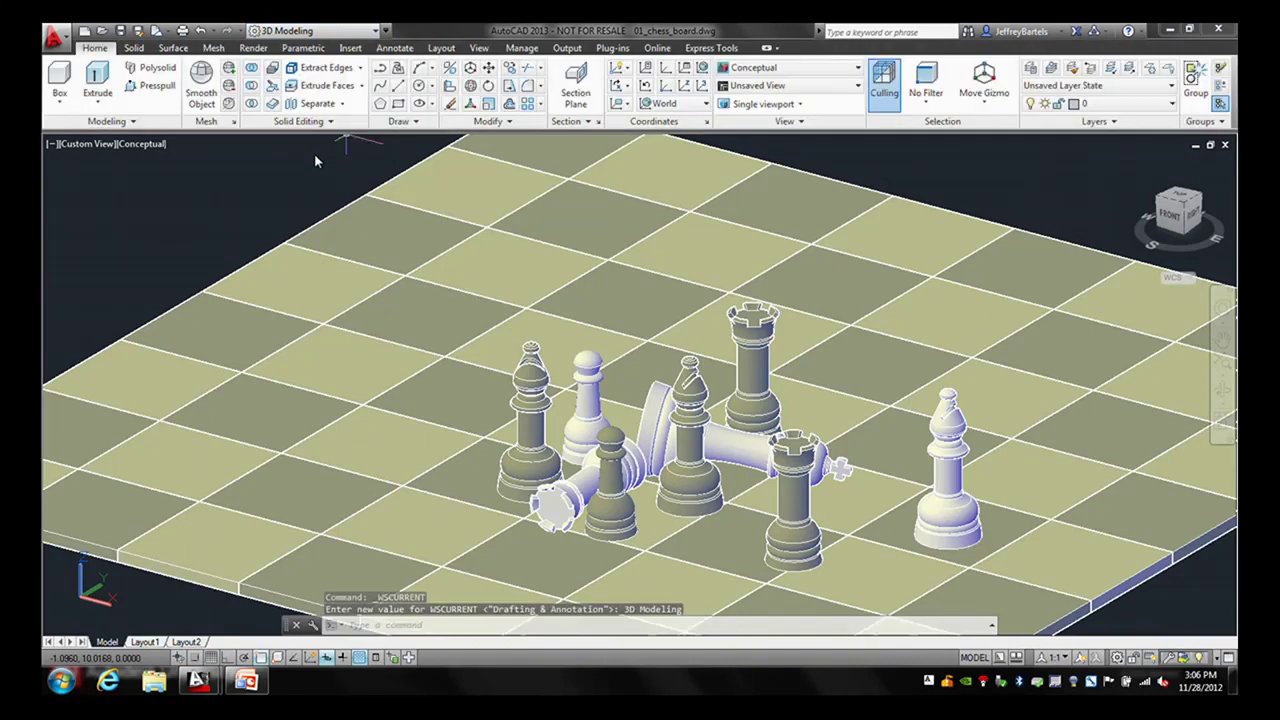
{"action": "left_click", "coordinate": [253, 48]}
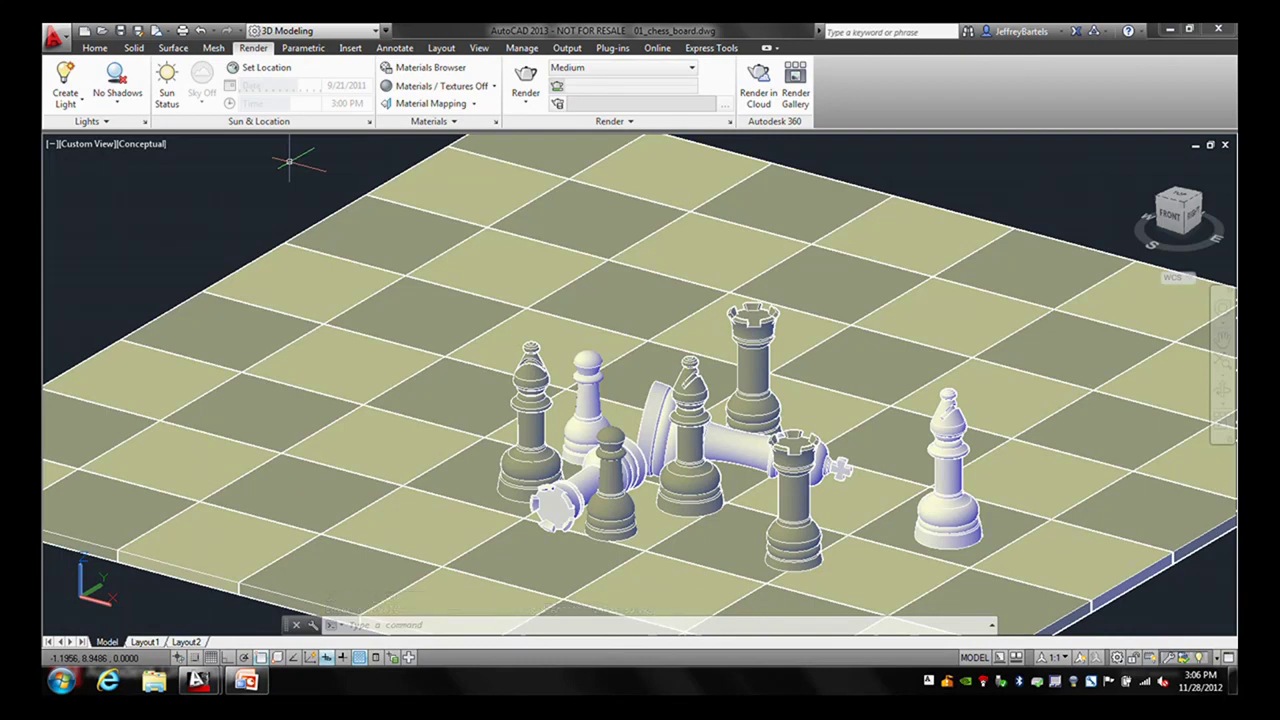
{"action": "right_click", "coordinate": [891, 90]}
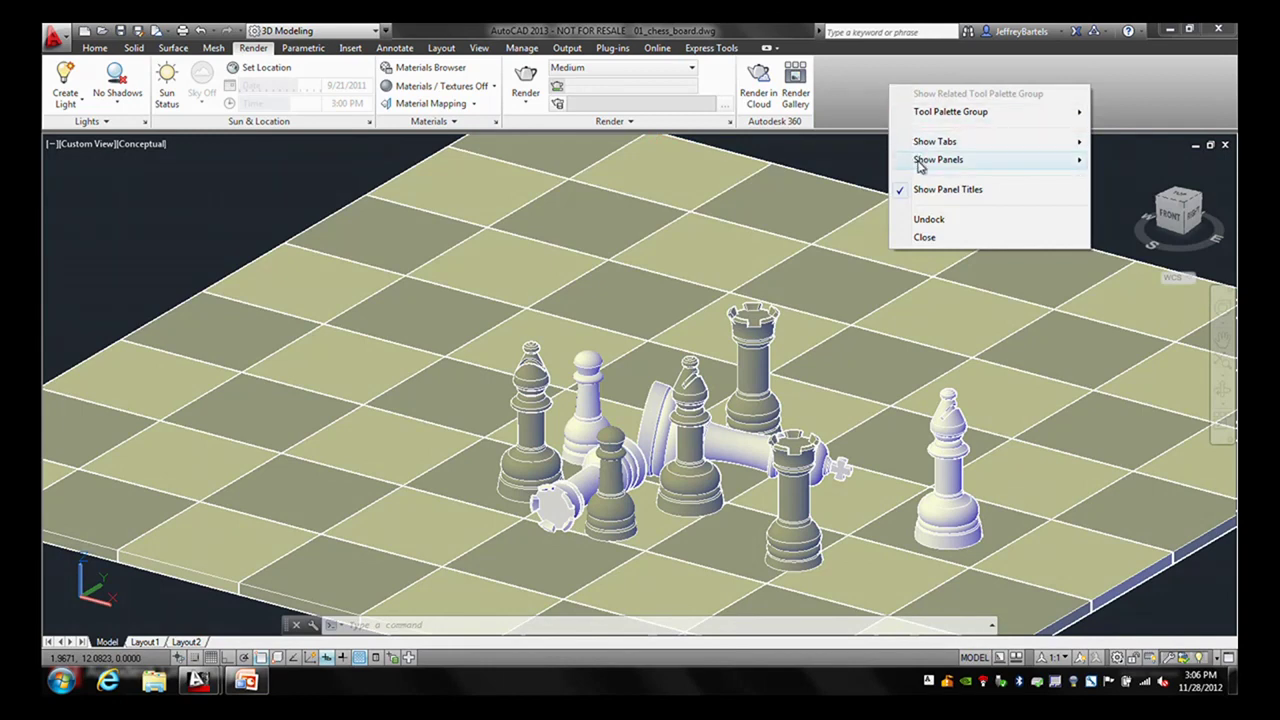
{"action": "mouse_move", "coordinate": [918, 164]}
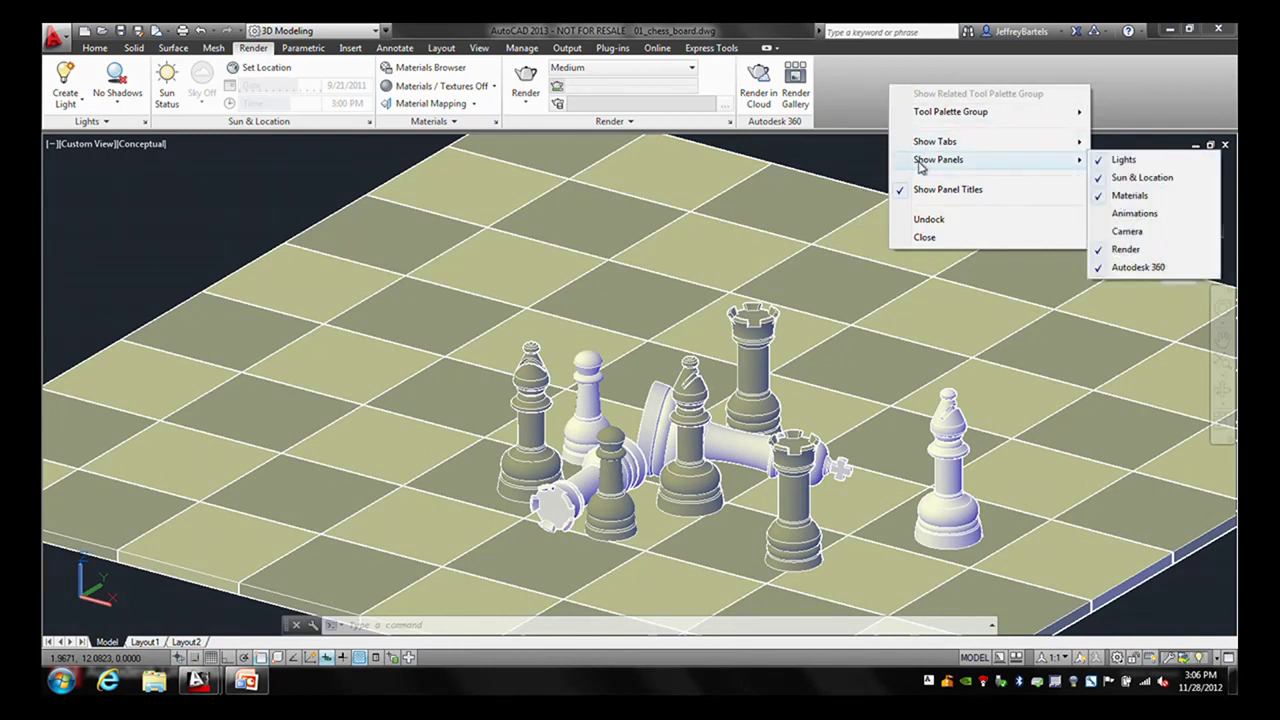
{"action": "left_click", "coordinate": [1104, 234]}
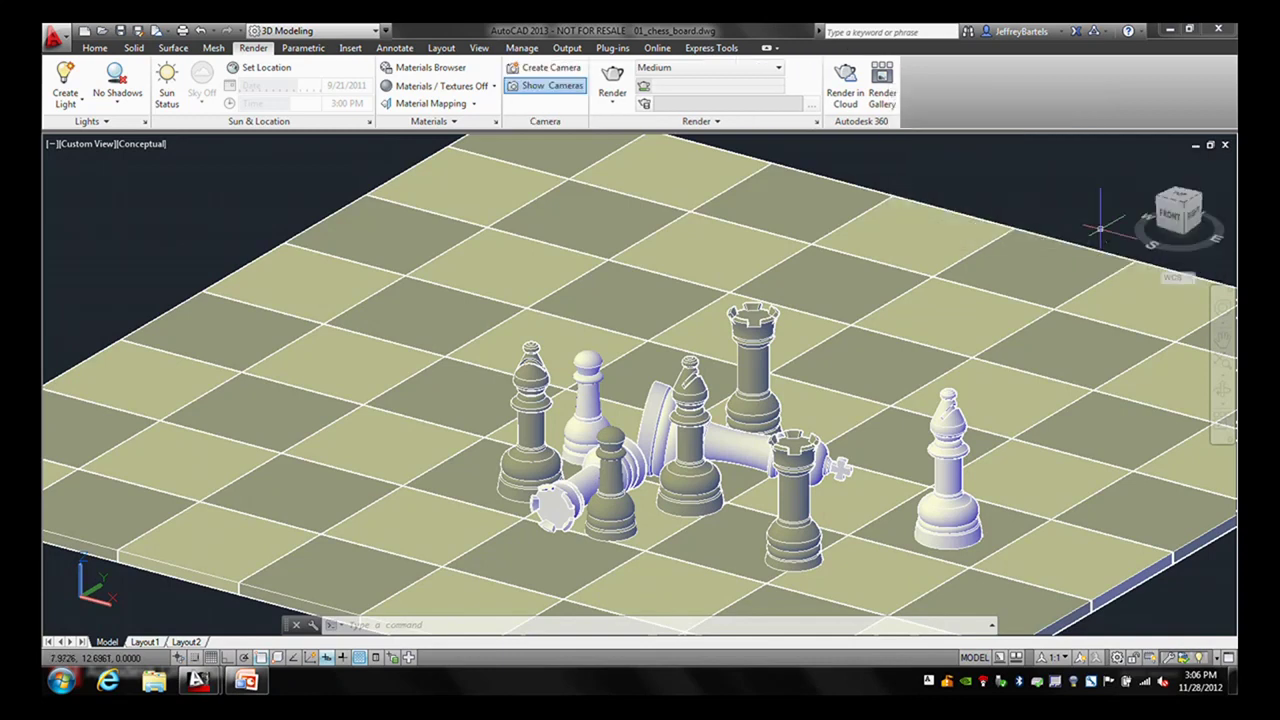
- Add the Animations panel to the Render tab as well
{"action": "right_click", "coordinate": [953, 91]}
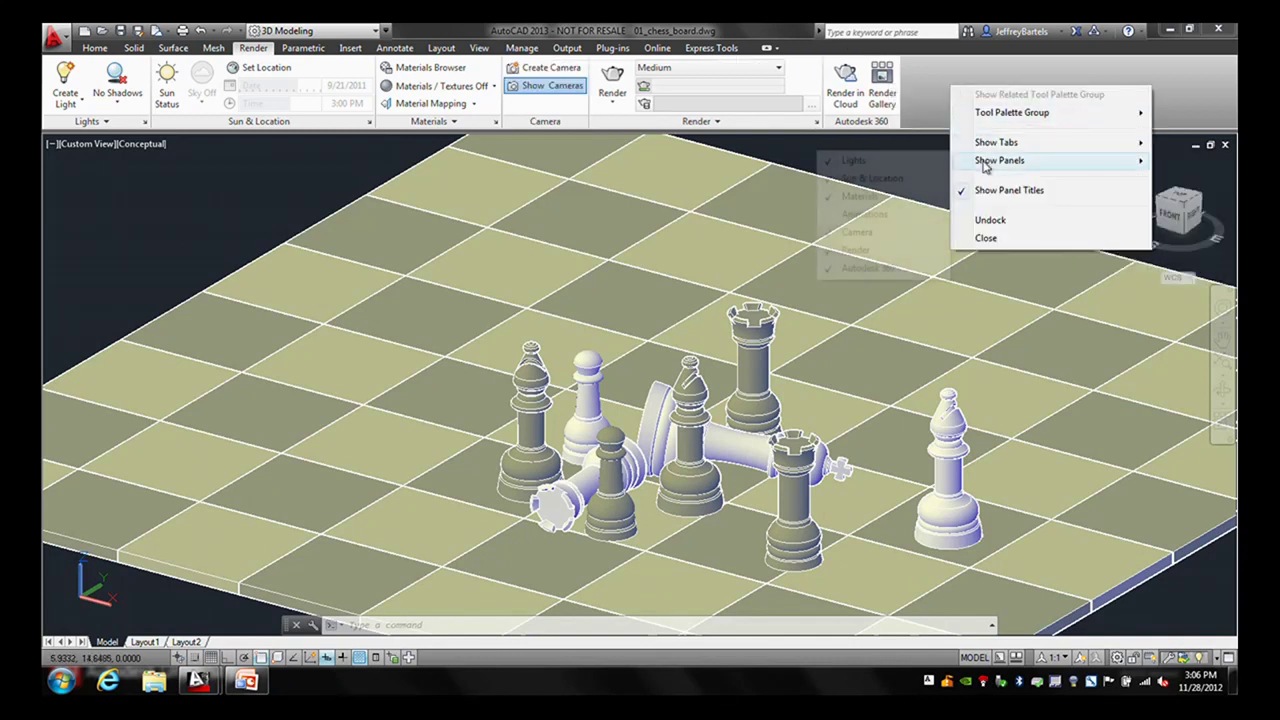
{"action": "mouse_move", "coordinate": [1000, 162]}
{"action": "left_click", "coordinate": [853, 216]}
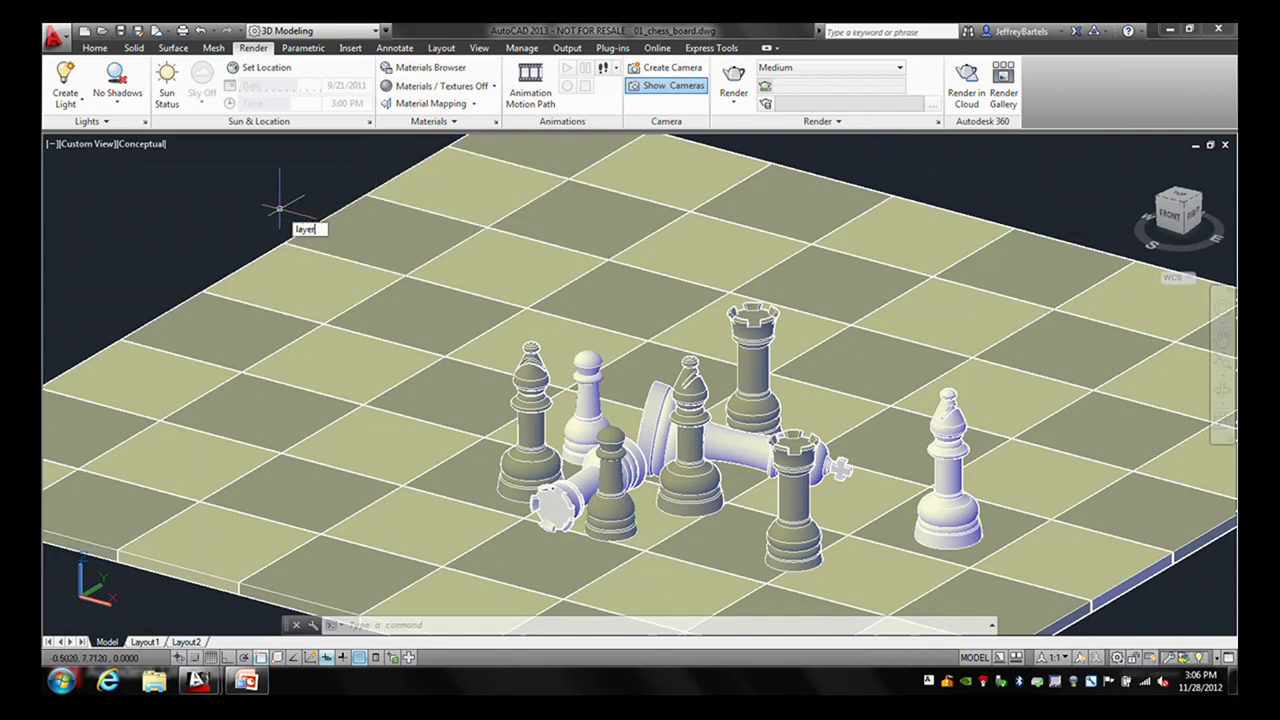
- Dock the Layer palette on the left side, collapsed to an icon-only strip
{"action": "key", "text": "Return"}
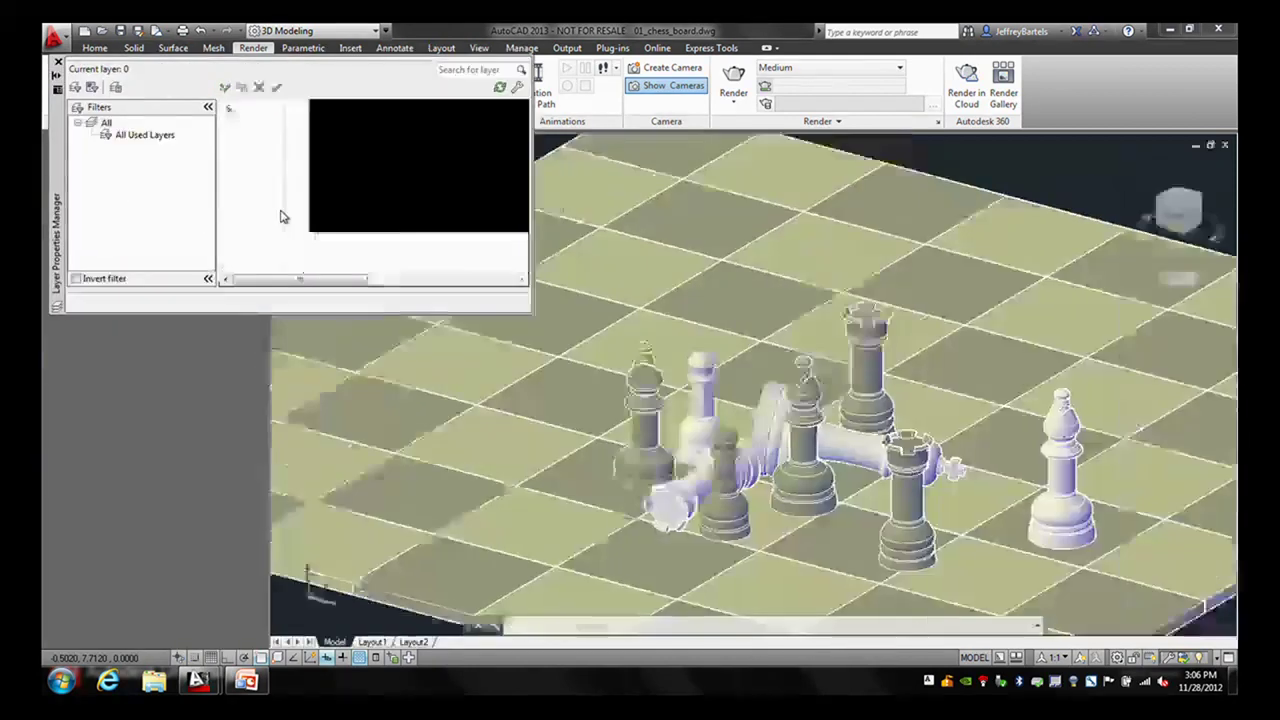
{"action": "right_click", "coordinate": [57, 177]}
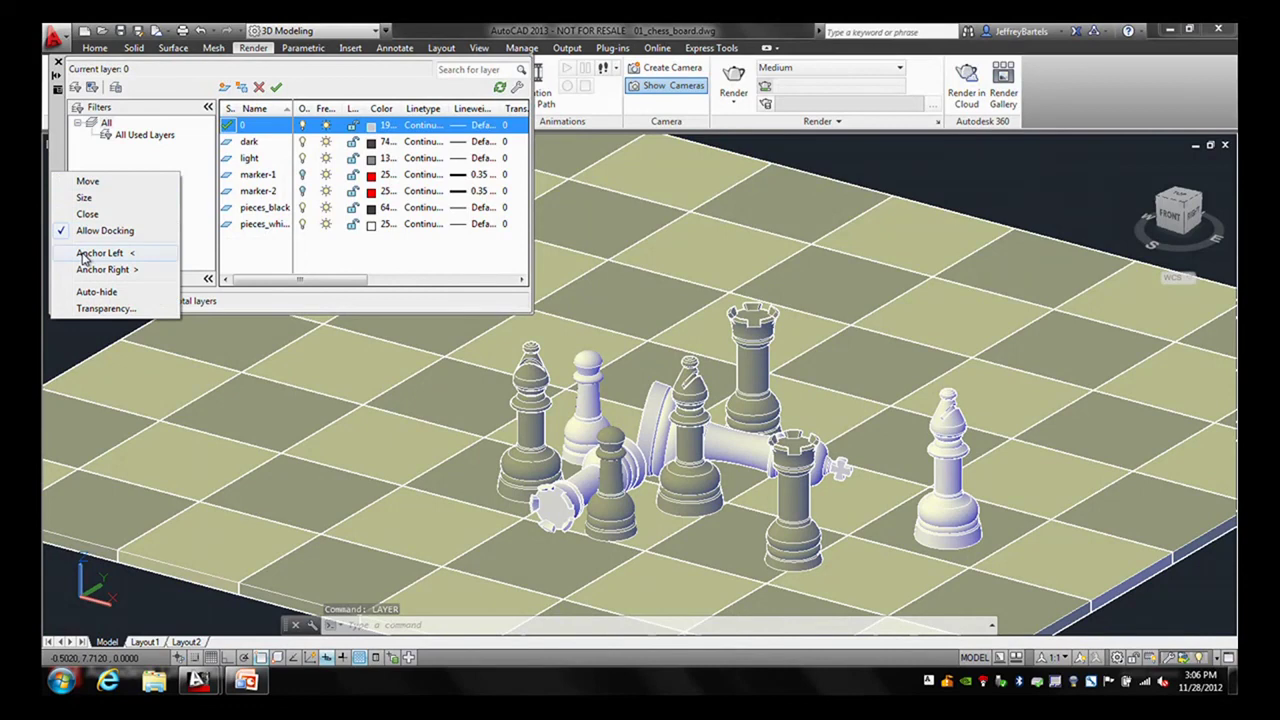
{"action": "left_click", "coordinate": [85, 255]}
{"action": "right_click", "coordinate": [66, 208]}
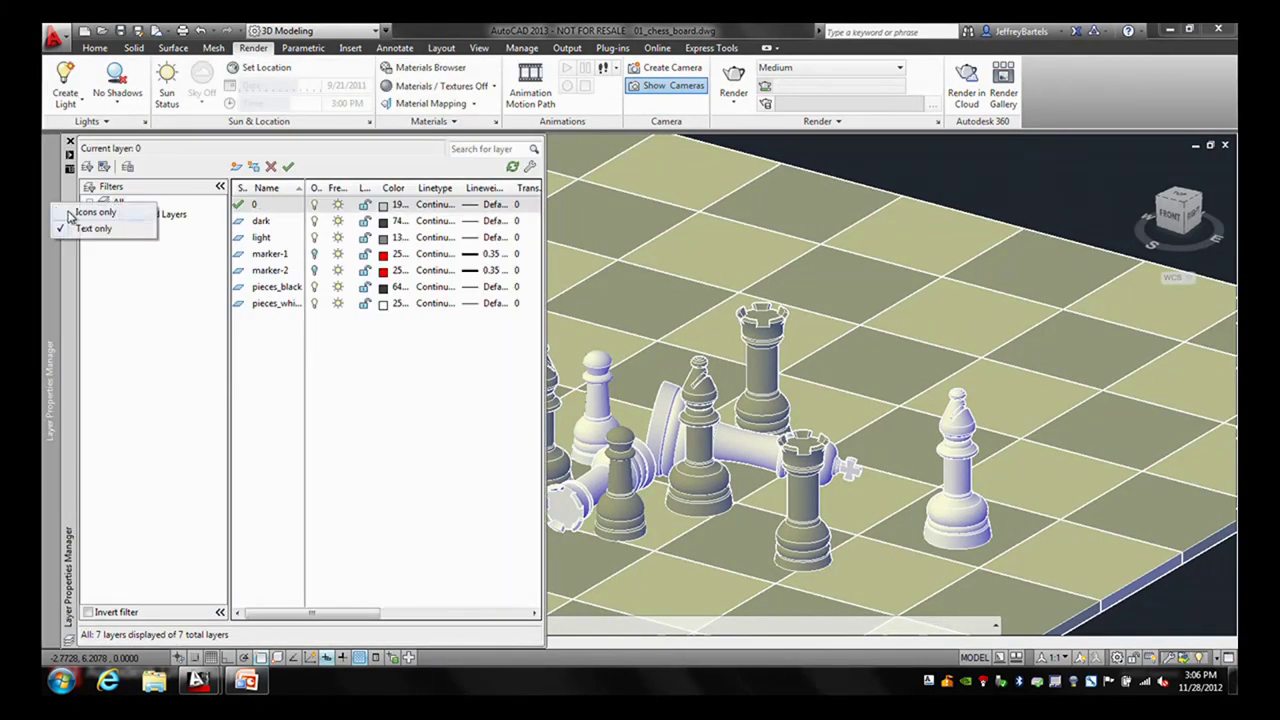
{"action": "left_click", "coordinate": [72, 213]}
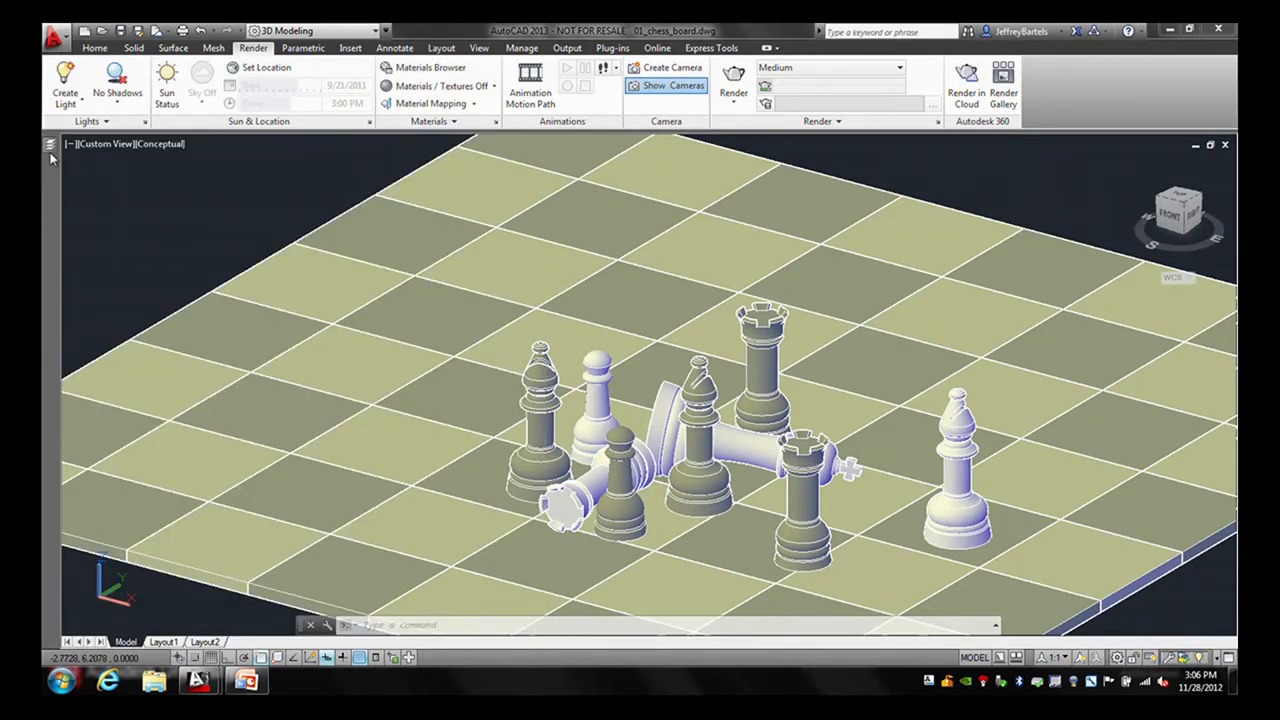
- Turn on the marker-1 layer and orbit the board to a flatter angle
{"action": "left_click", "coordinate": [314, 254]}
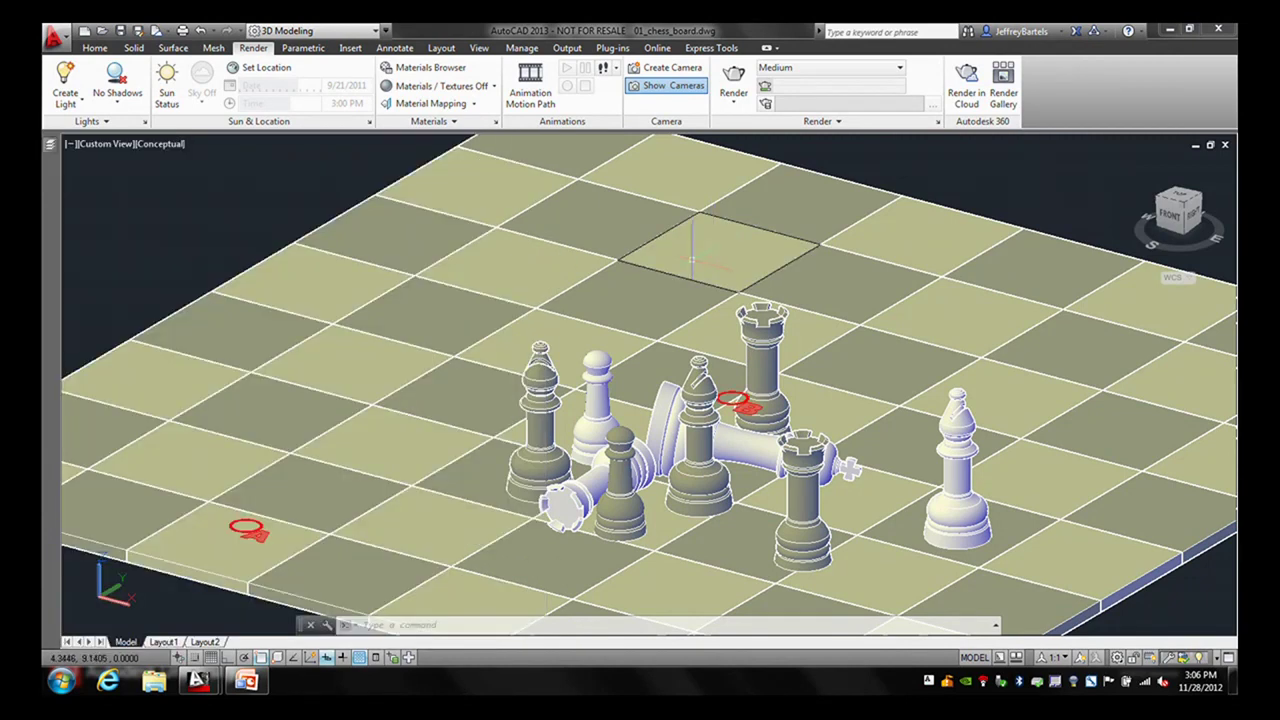
{"action": "middle_click_drag", "start_coordinate": [643, 311], "coordinate": [597, 315], "text": "shift"}
{"action": "mouse_move", "coordinate": [559, 254]}
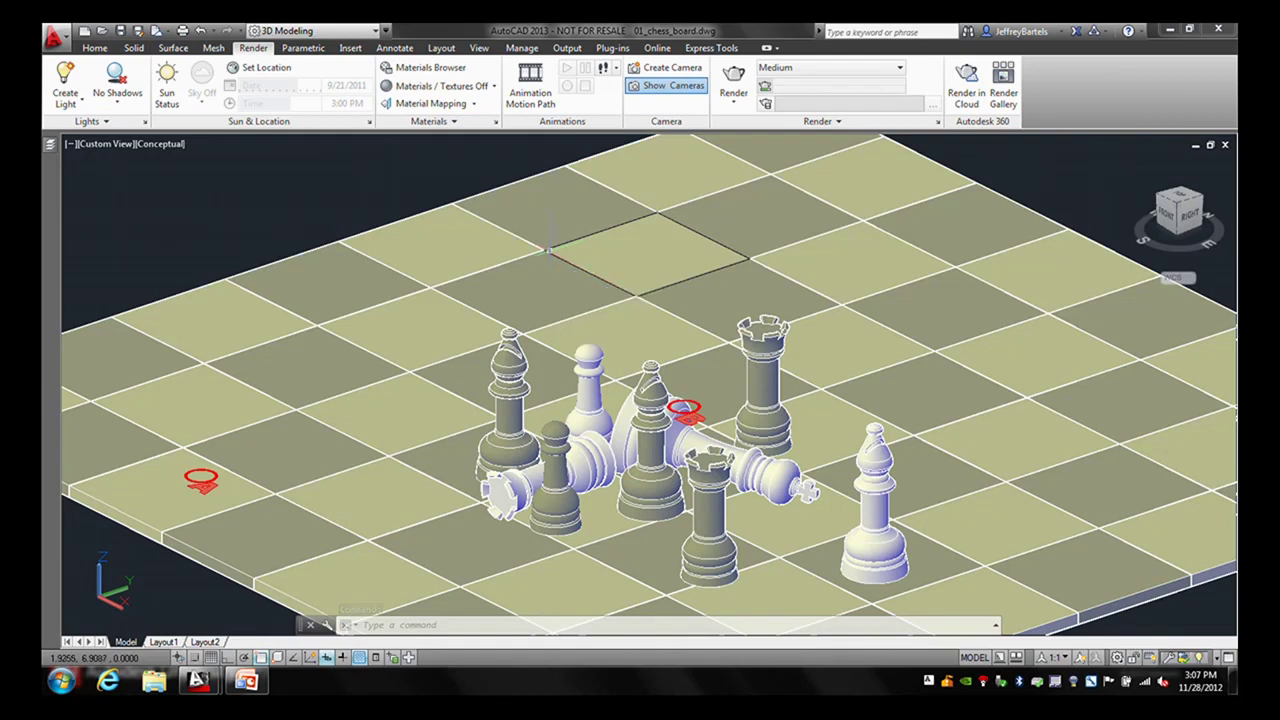
- Create a camera at the left red marker's centre, aimed at the marker beside the rook
{"action": "left_click", "coordinate": [660, 73]}
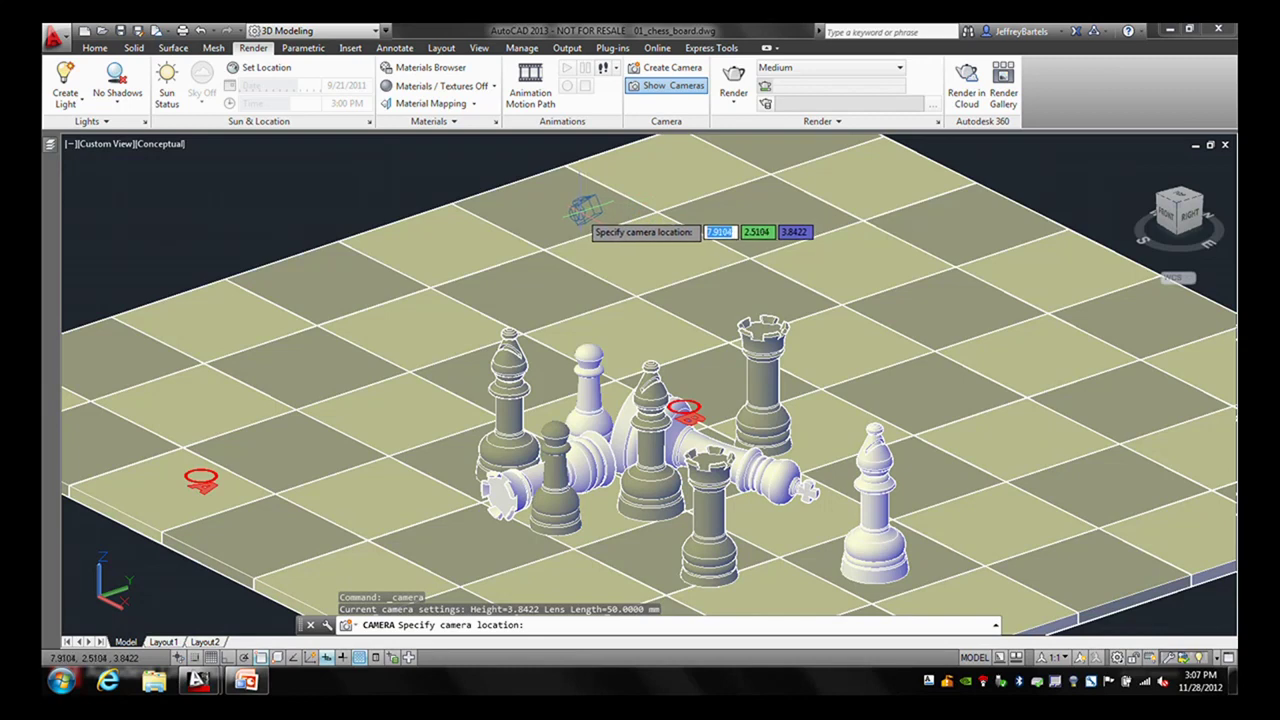
{"action": "right_click", "coordinate": [297, 433], "text": "shift"}
{"action": "left_click", "coordinate": [338, 274]}
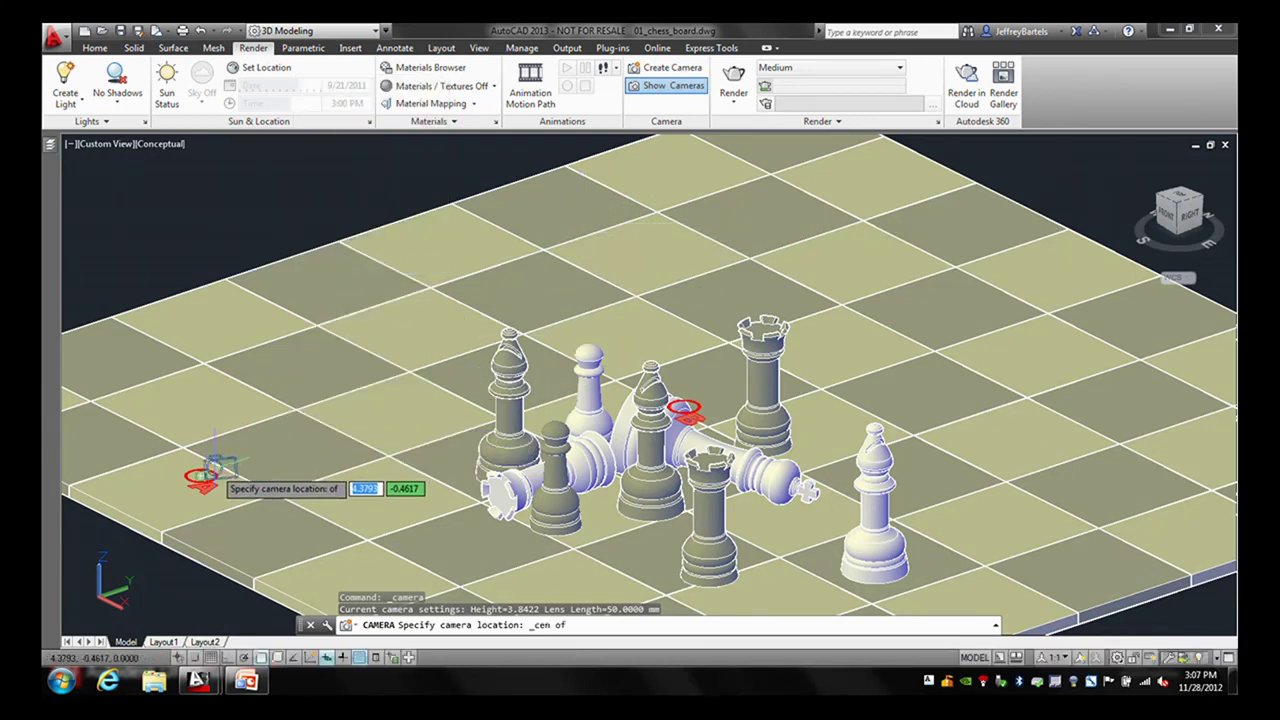
{"action": "left_click", "coordinate": [205, 472]}
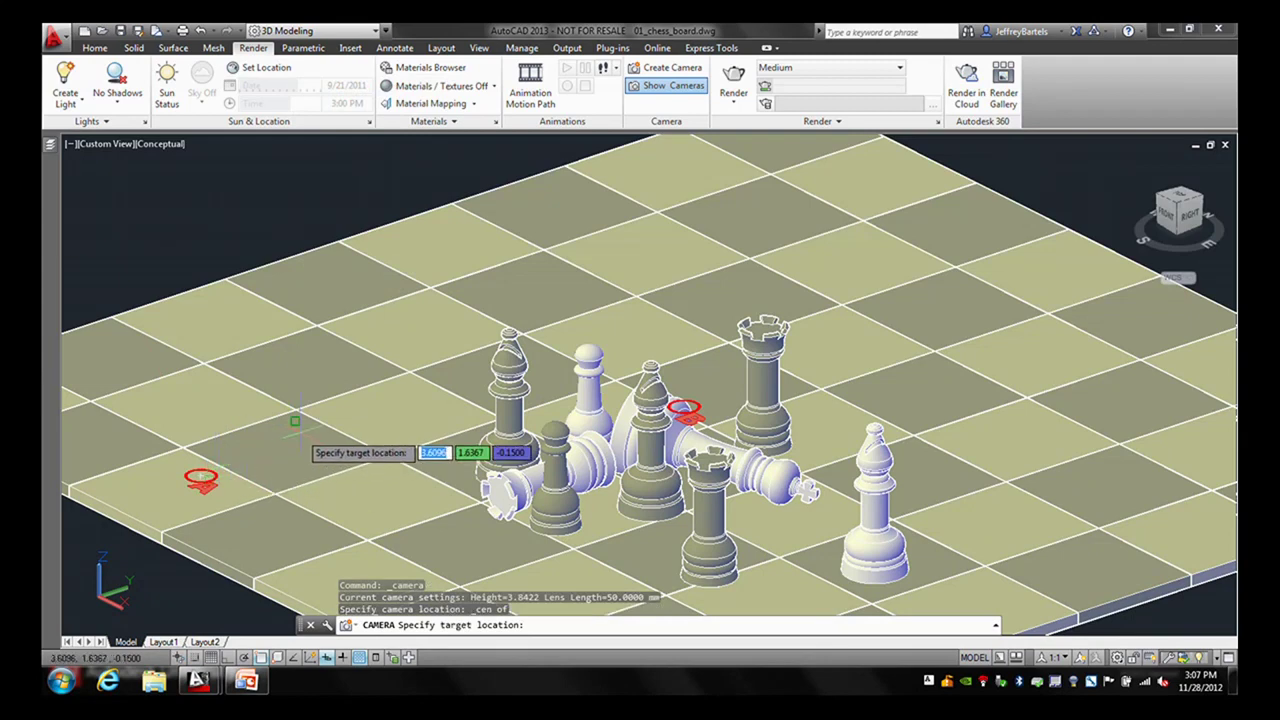
{"action": "right_click", "coordinate": [382, 397], "text": "shift"}
{"action": "left_click", "coordinate": [427, 229]}
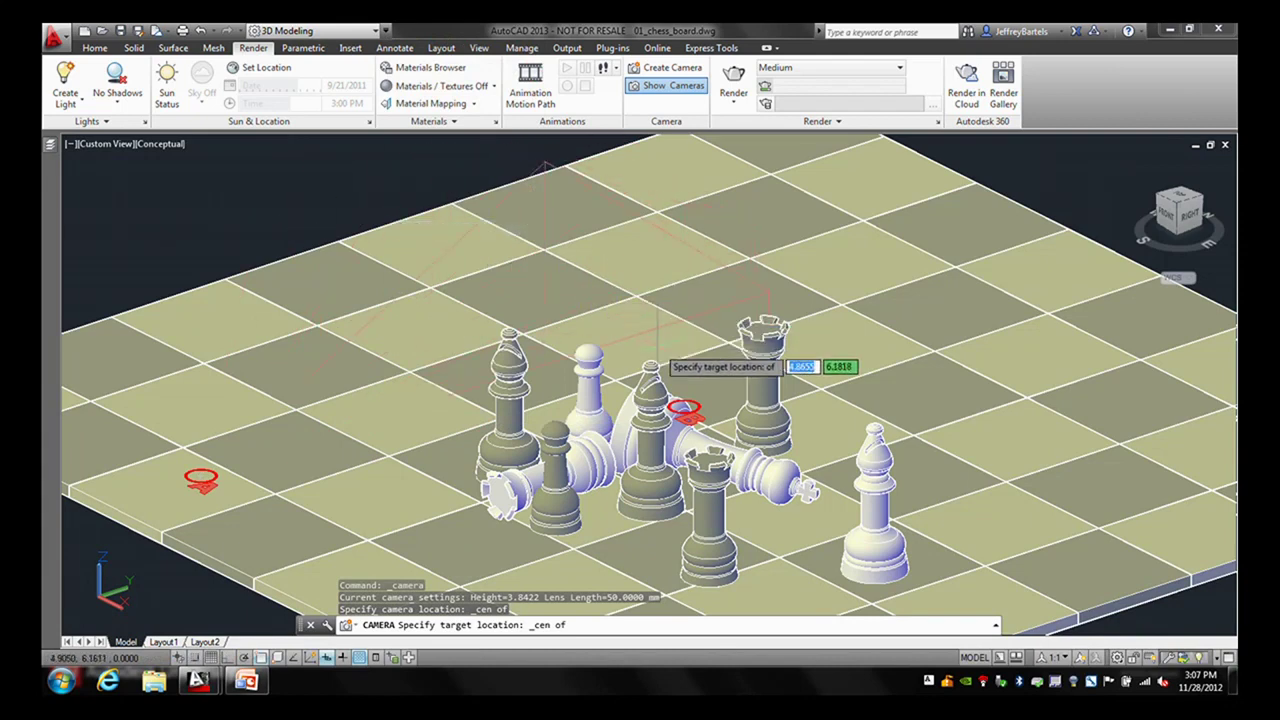
{"action": "left_click", "coordinate": [685, 408]}
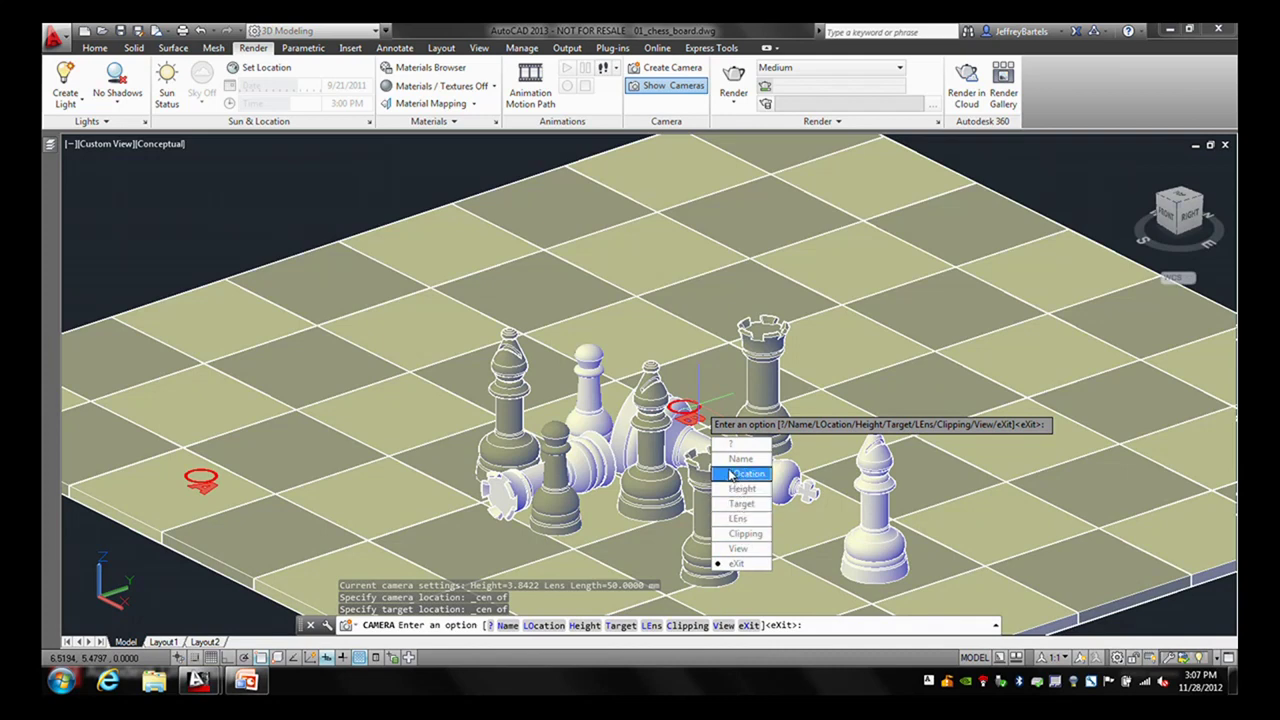
{"action": "key", "text": "Return"}
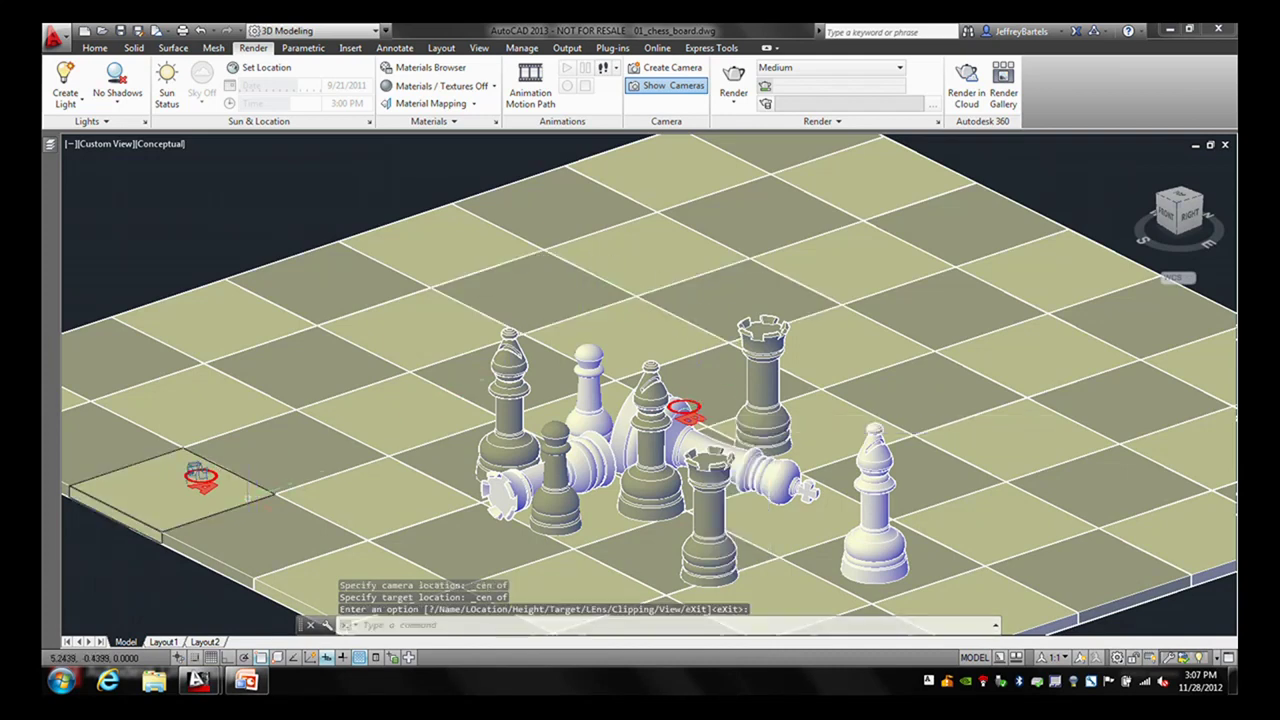
{"action": "mouse_move", "coordinate": [294, 488]}
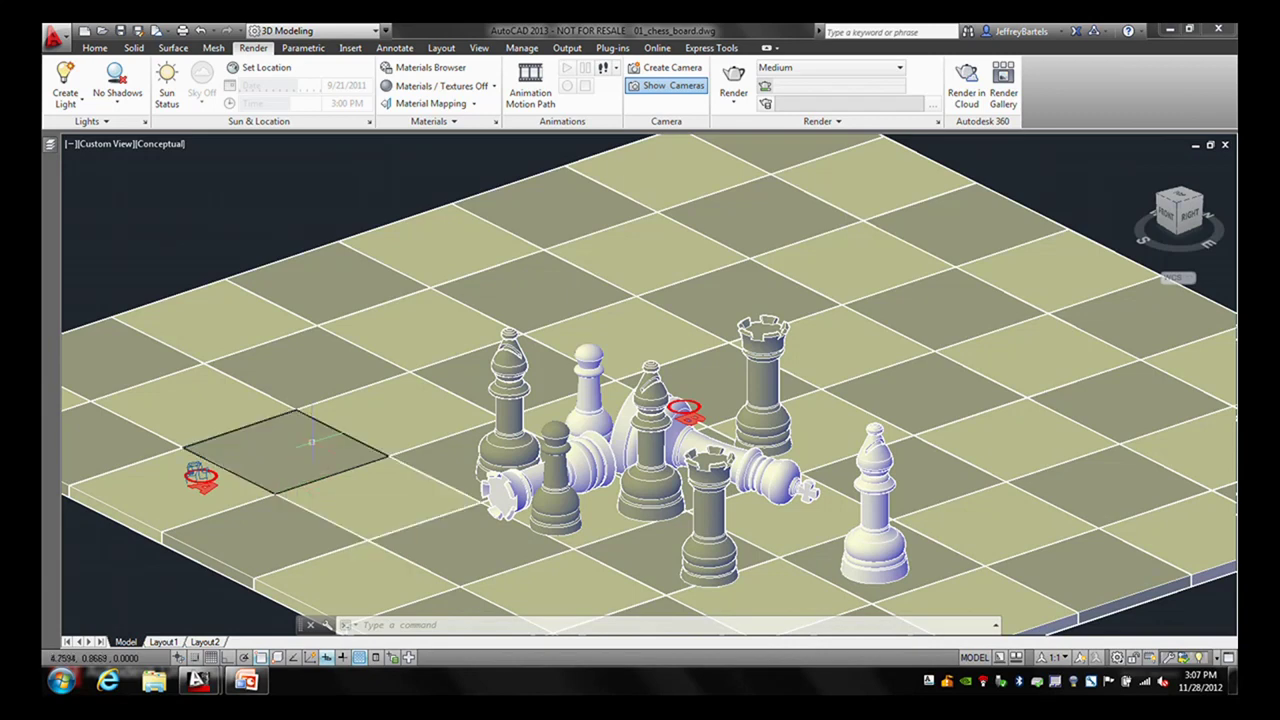
- Toggle camera glyph display off and on twice, leaving the glyphs shown
{"action": "left_click", "coordinate": [659, 88]}
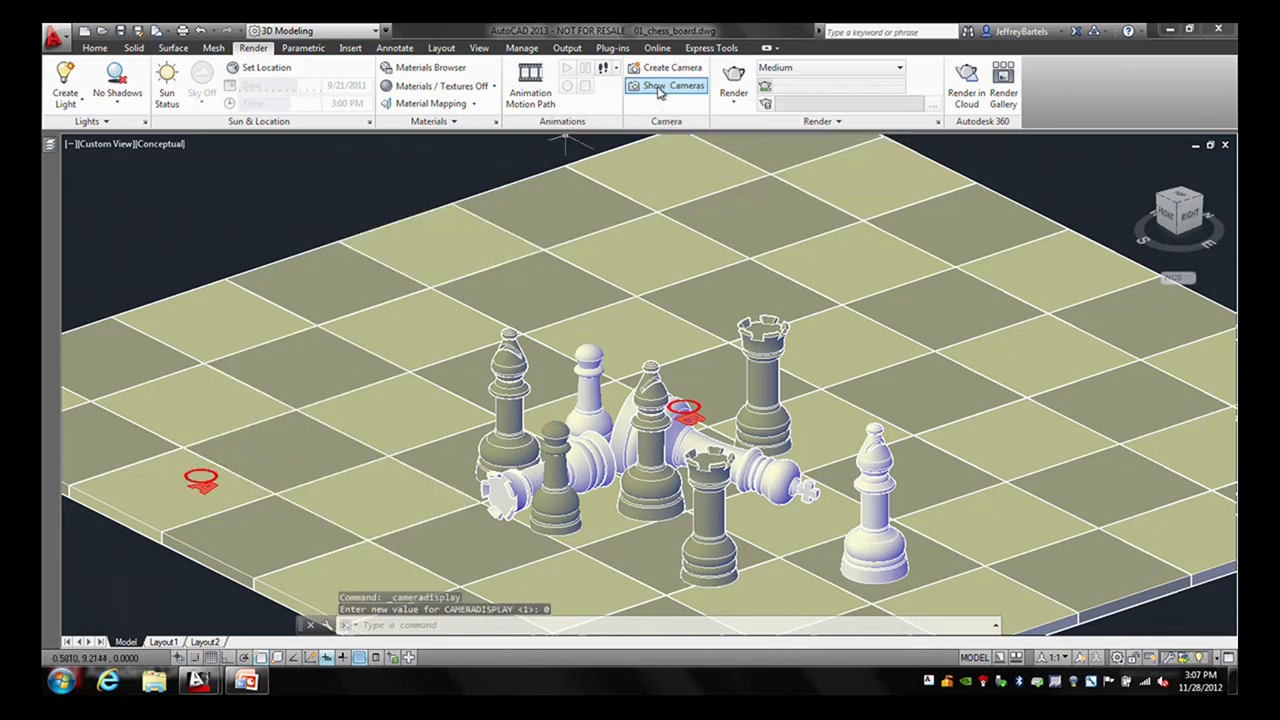
{"action": "left_click", "coordinate": [659, 88]}
{"action": "left_click", "coordinate": [659, 88]}
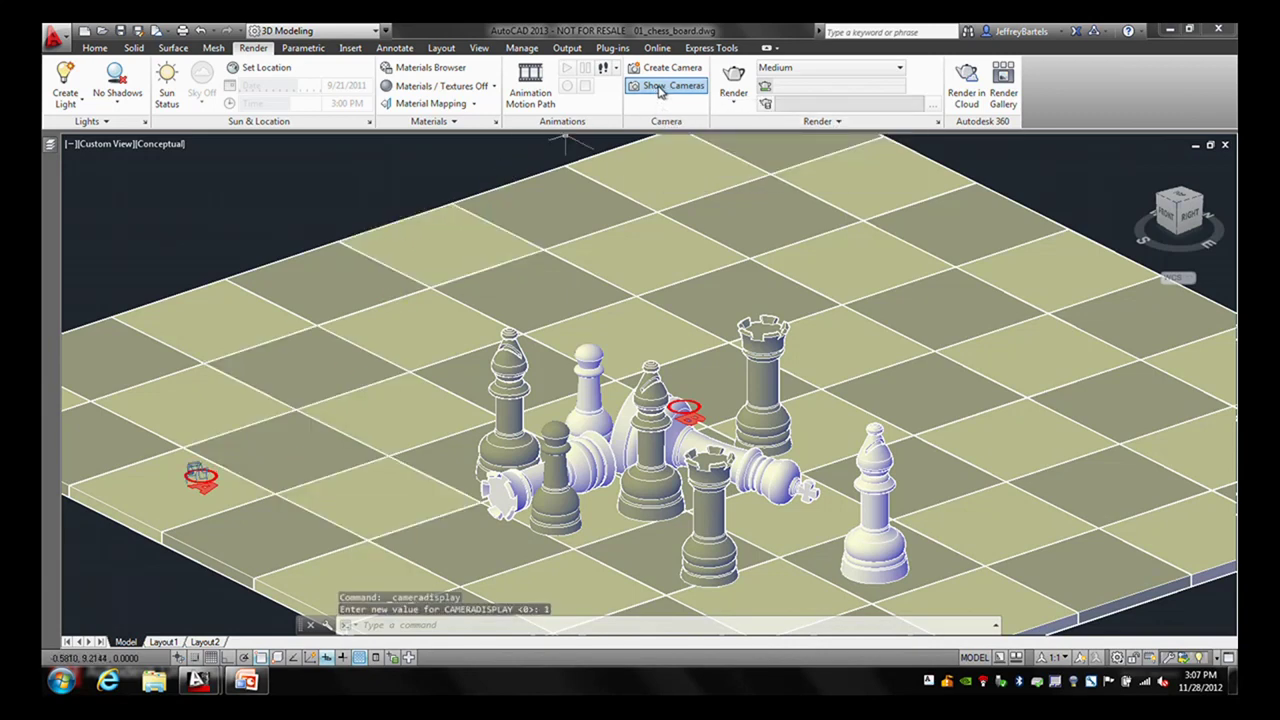
{"action": "left_click", "coordinate": [659, 88]}
- Select the camera and move and widen its Camera Preview window
{"action": "middle_click_drag", "start_coordinate": [423, 416], "coordinate": [740, 428]}
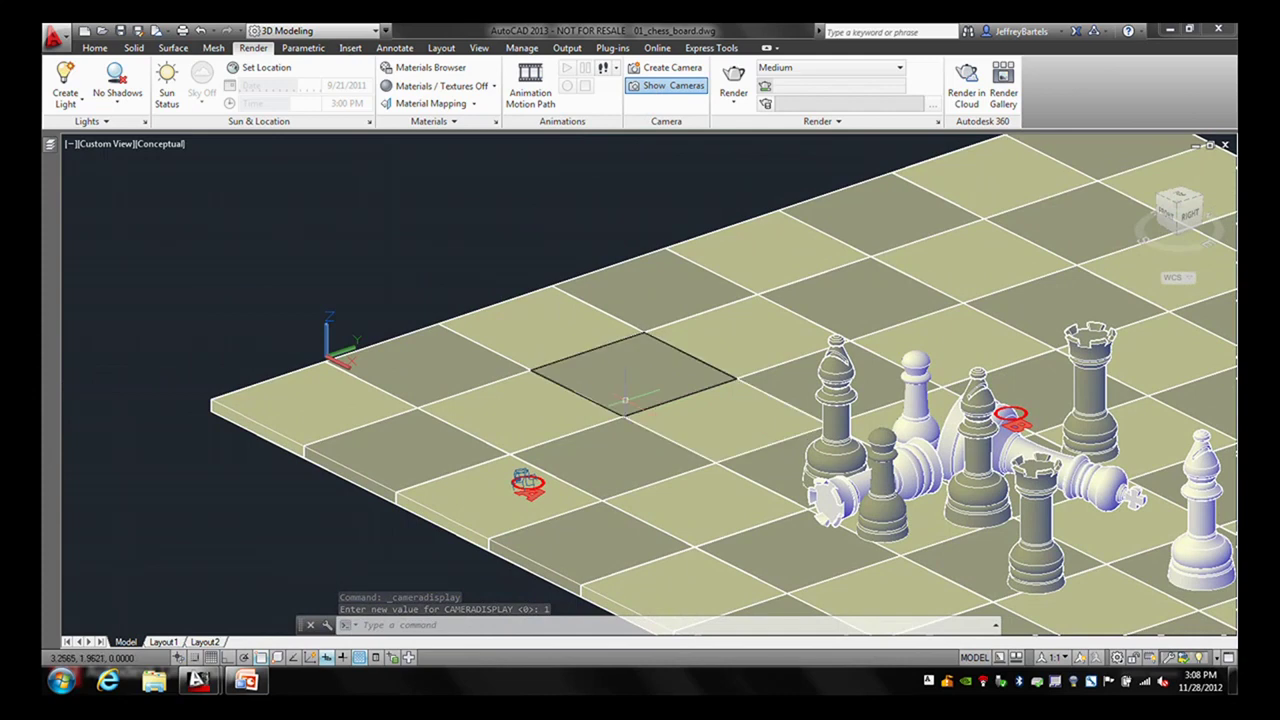
{"action": "left_click", "coordinate": [525, 480]}
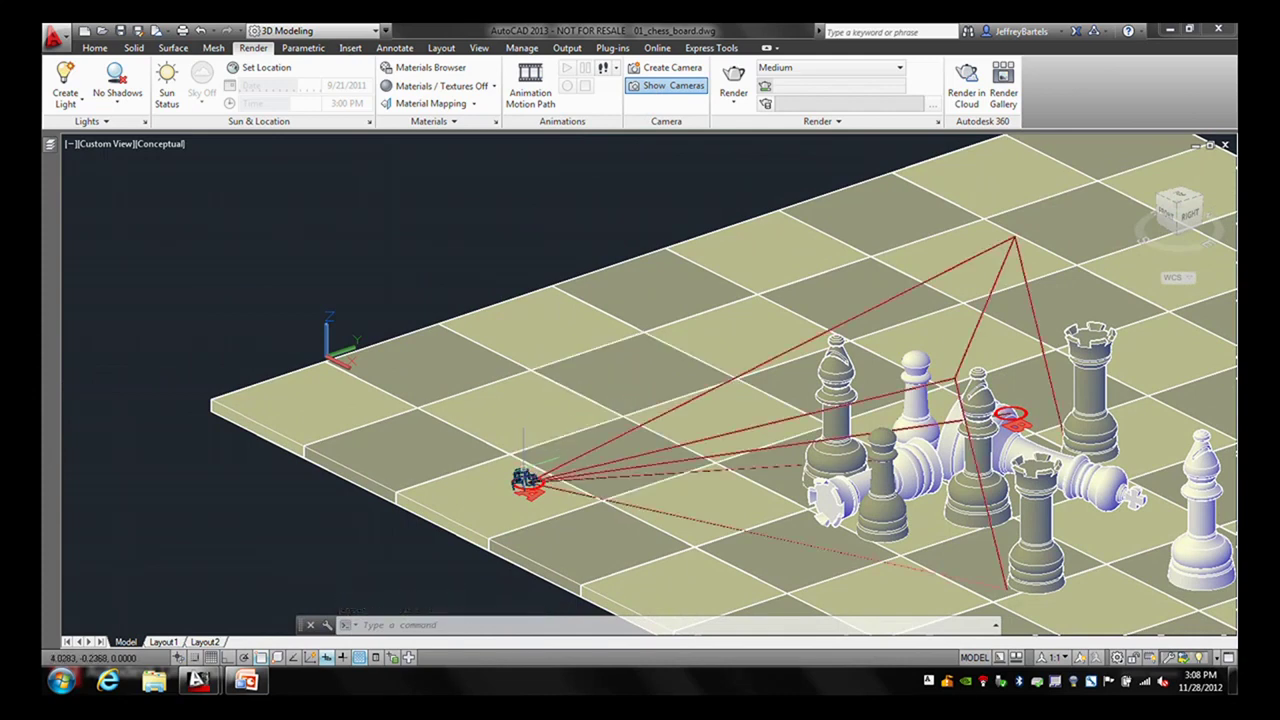
{"action": "left_click", "coordinate": [525, 480]}
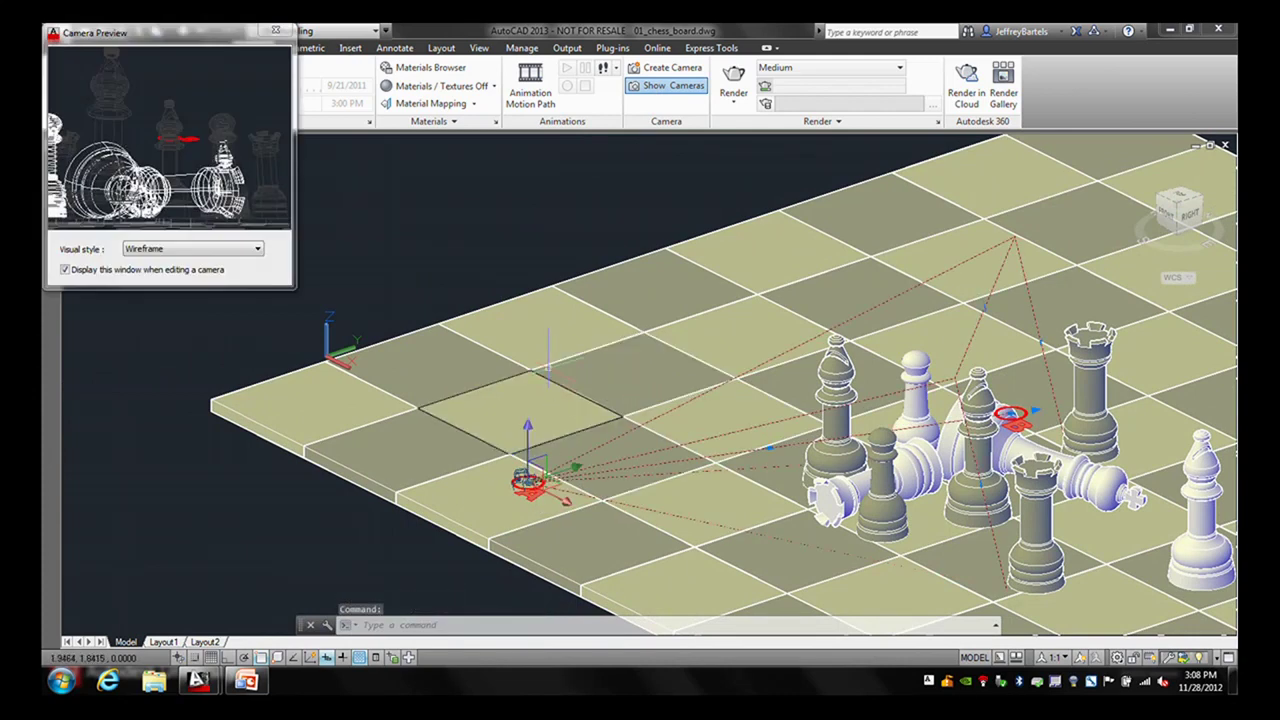
{"action": "left_click_drag", "start_coordinate": [200, 42], "coordinate": [231, 165]}
{"action": "left_click_drag", "start_coordinate": [325, 215], "coordinate": [564, 216]}
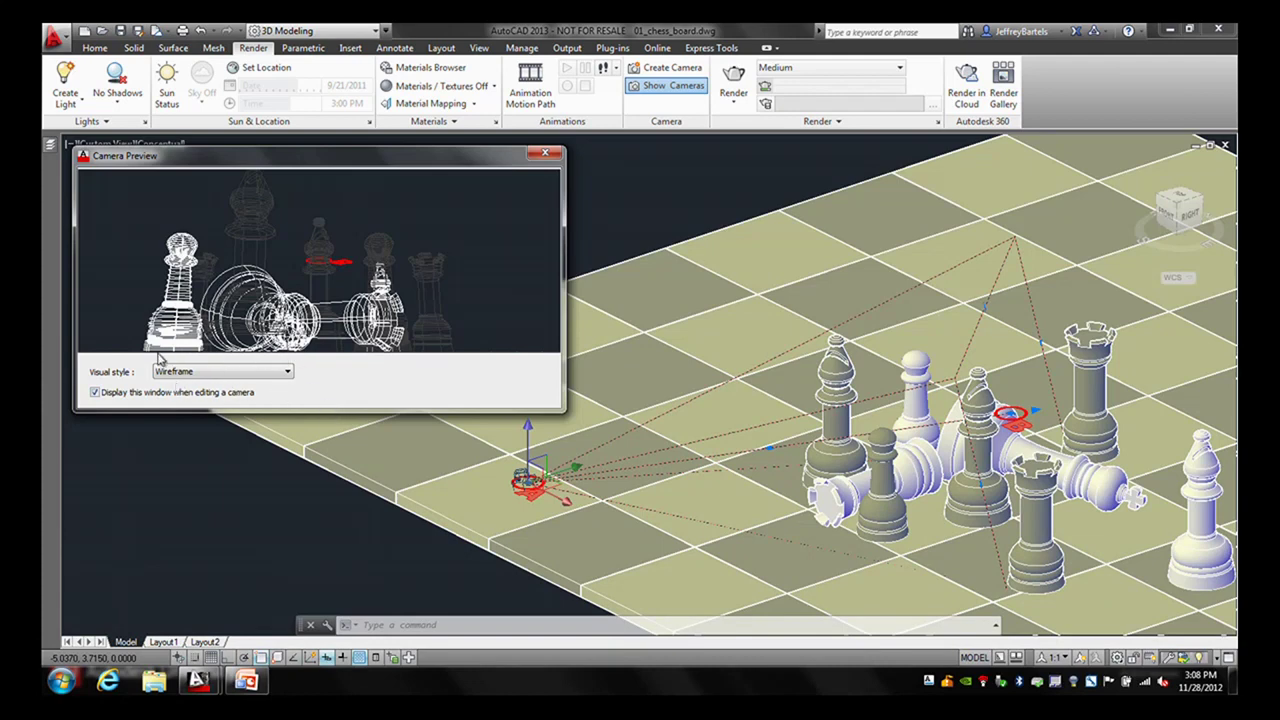
- Try Conceptual, then set the Camera Preview visual style to Shades of Gray
{"action": "left_click", "coordinate": [287, 372]}
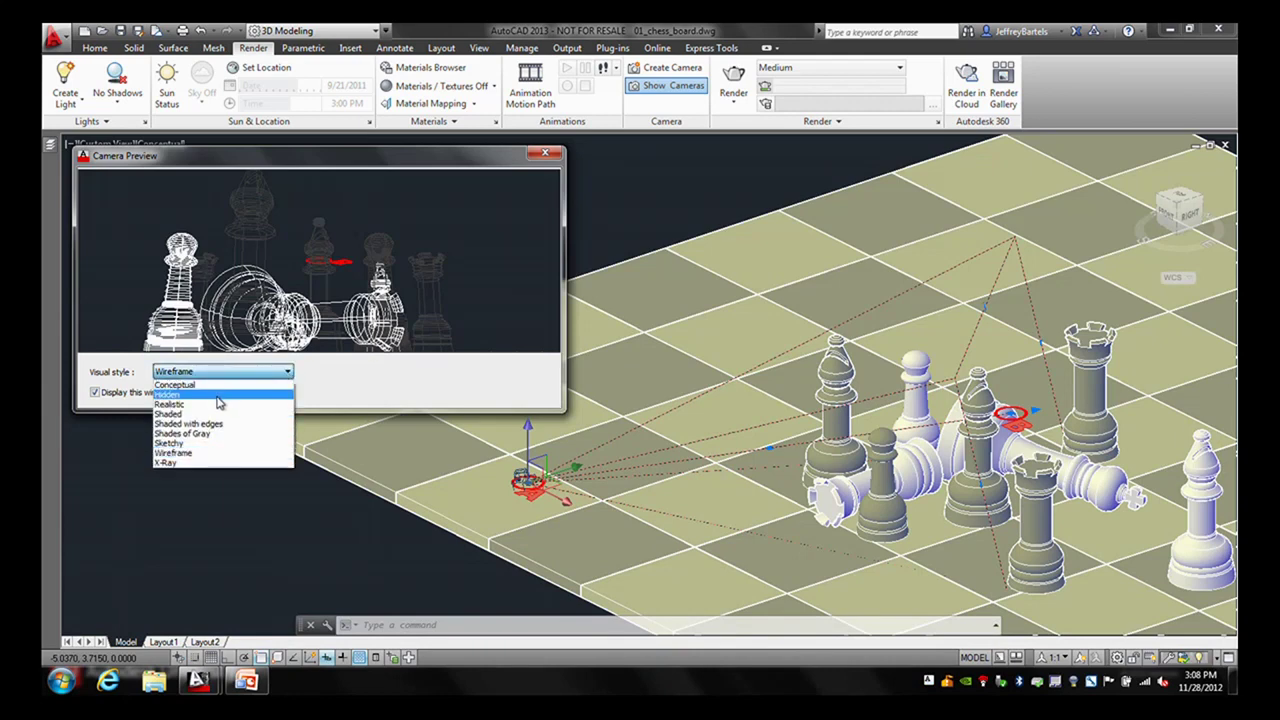
{"action": "left_click", "coordinate": [193, 386]}
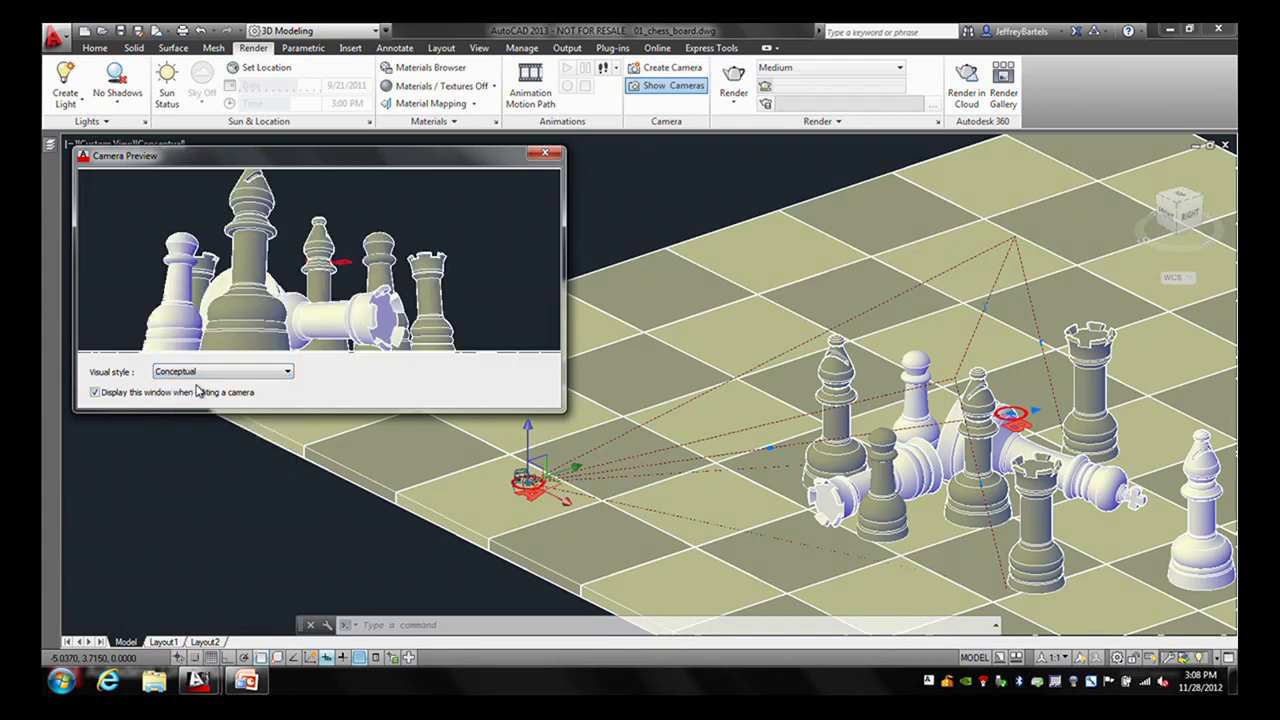
{"action": "left_click", "coordinate": [287, 372]}
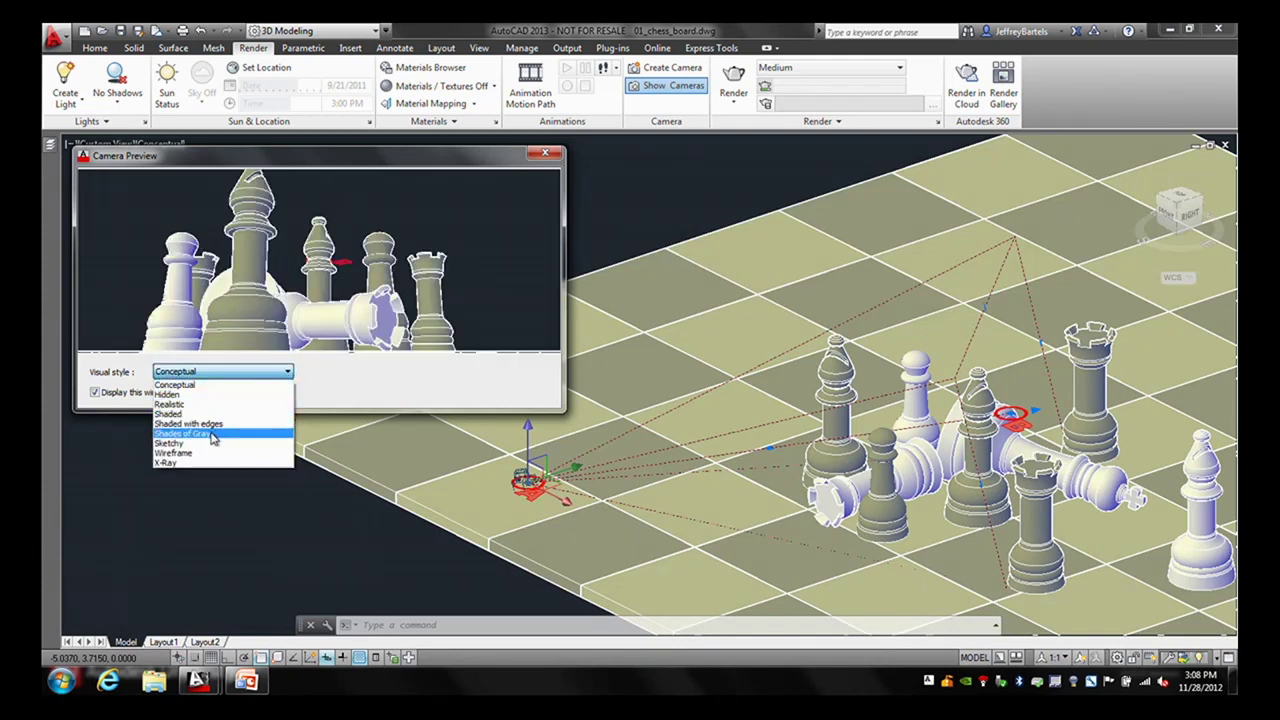
{"action": "left_click", "coordinate": [210, 436]}
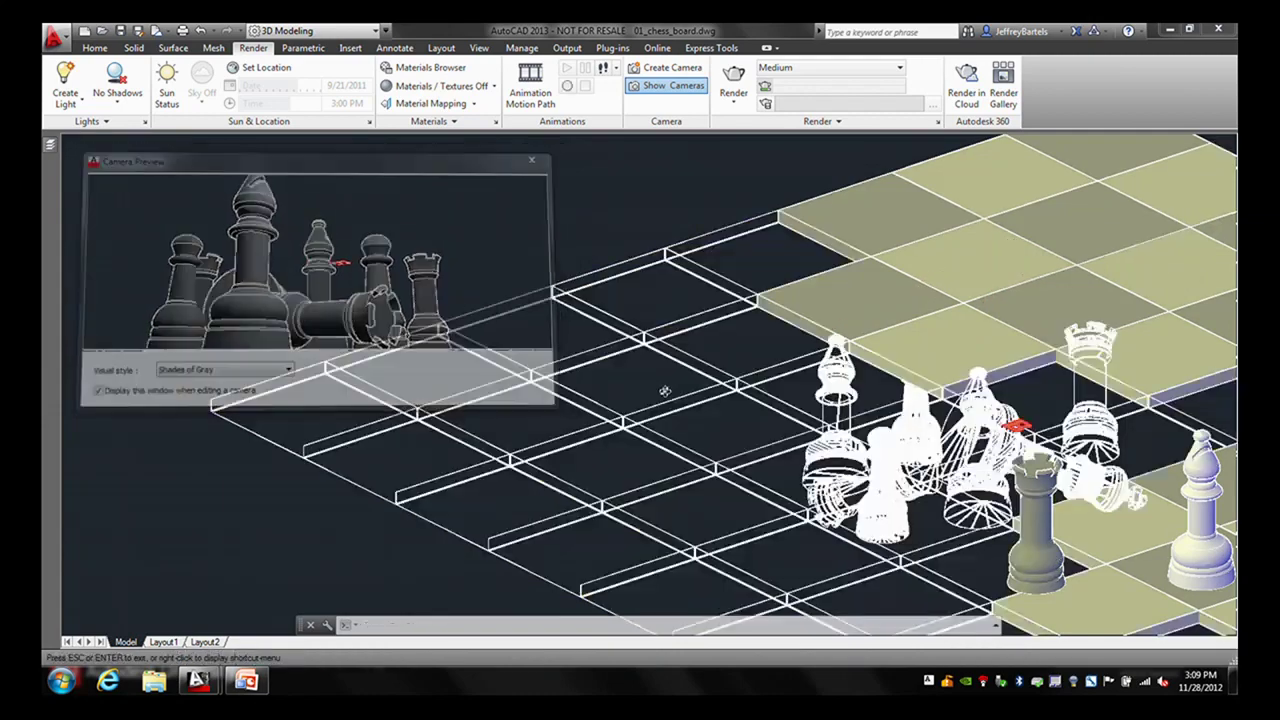
- Orbit to a front view and snap the camera target to a circle's centre
{"action": "middle_click_drag", "start_coordinate": [688, 388], "coordinate": [672, 350], "text": "shift"}
{"action": "key", "text": "Escape"}
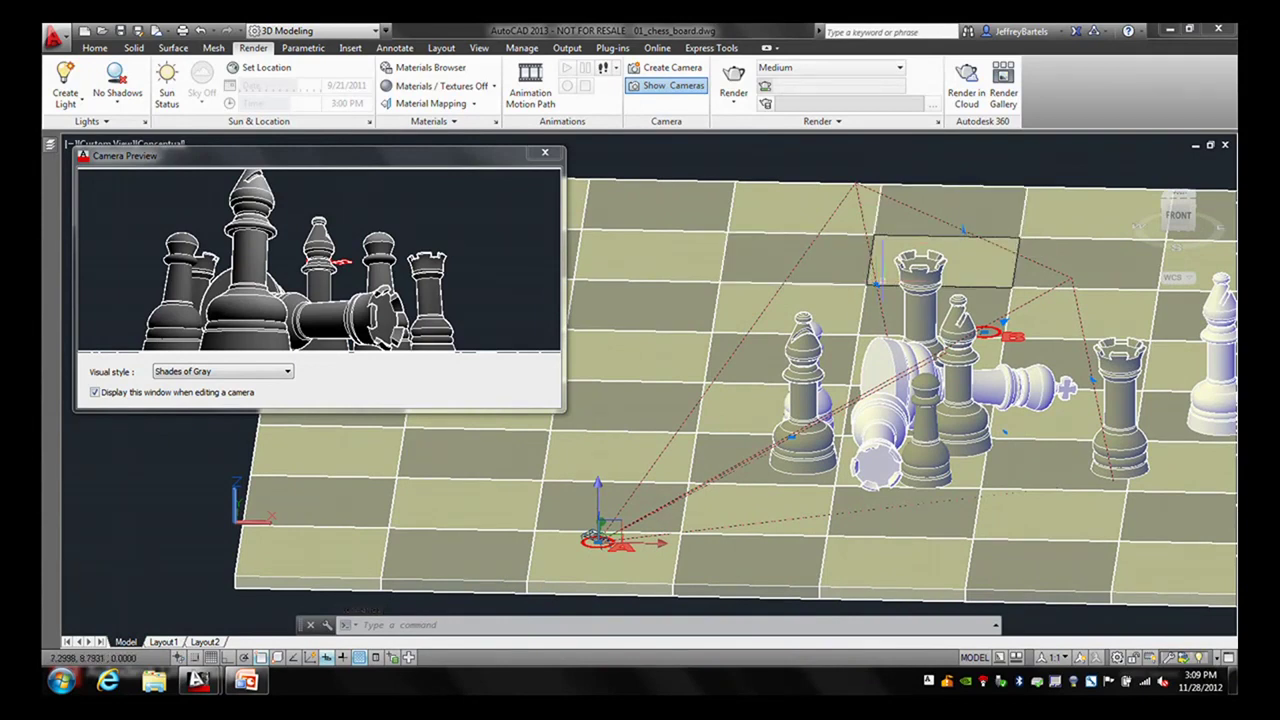
{"action": "left_click", "coordinate": [876, 286]}
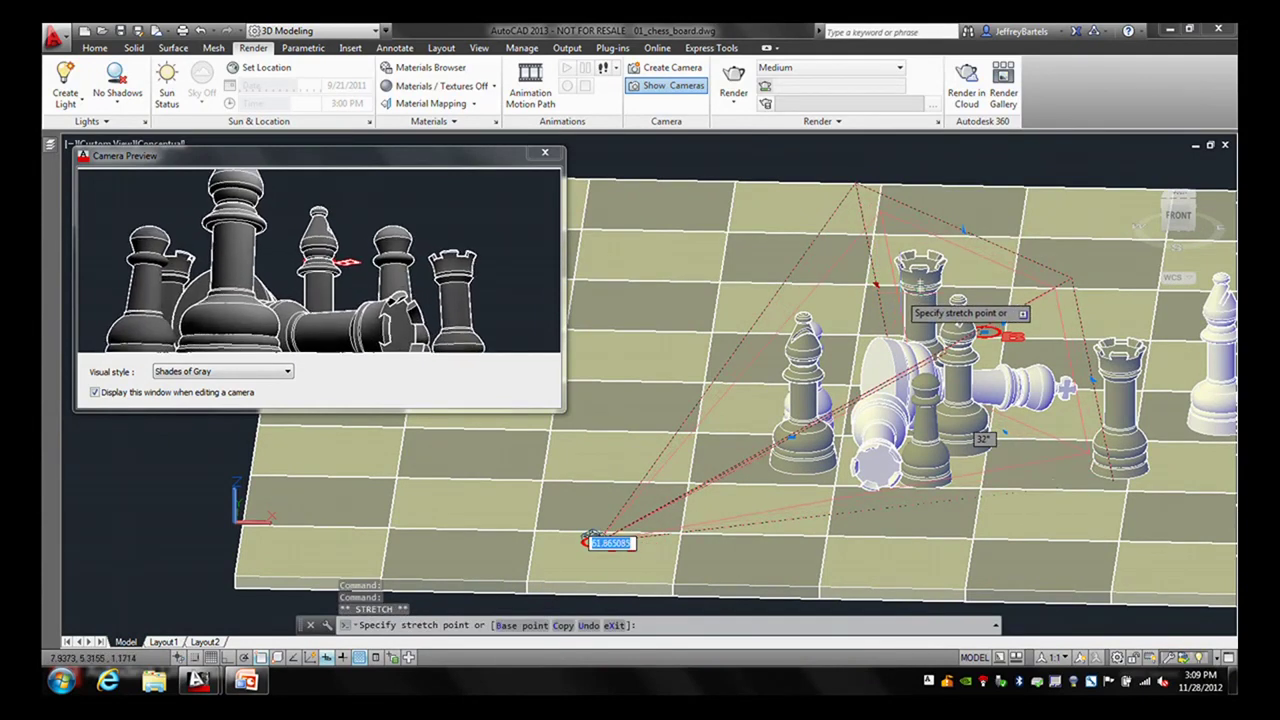
{"action": "key", "text": "F3"}
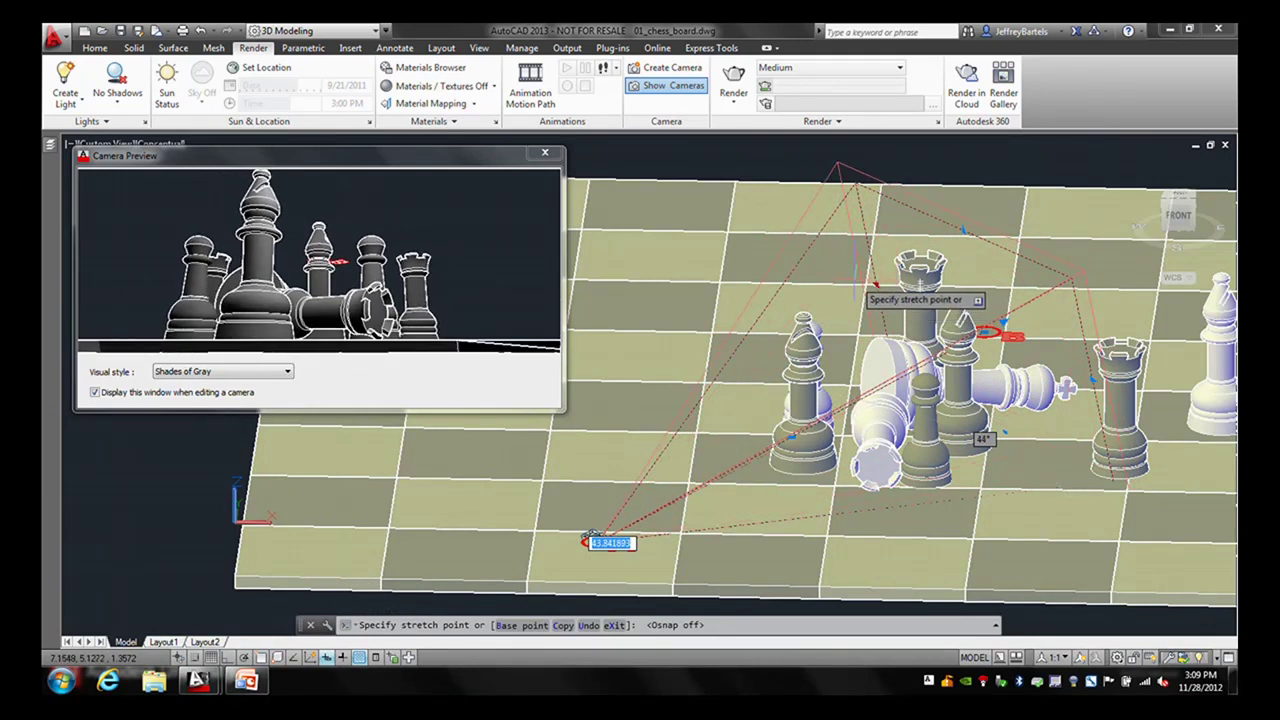
{"action": "left_click", "coordinate": [593, 538]}
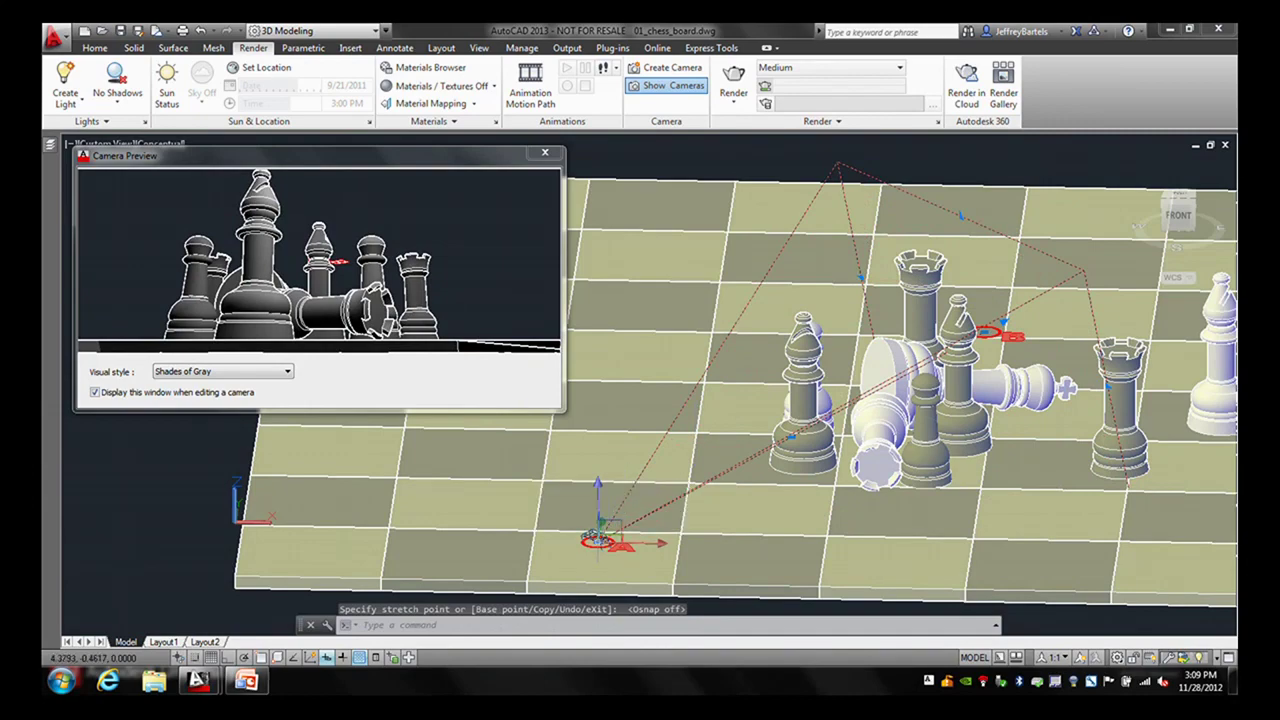
{"action": "left_click", "coordinate": [597, 537]}
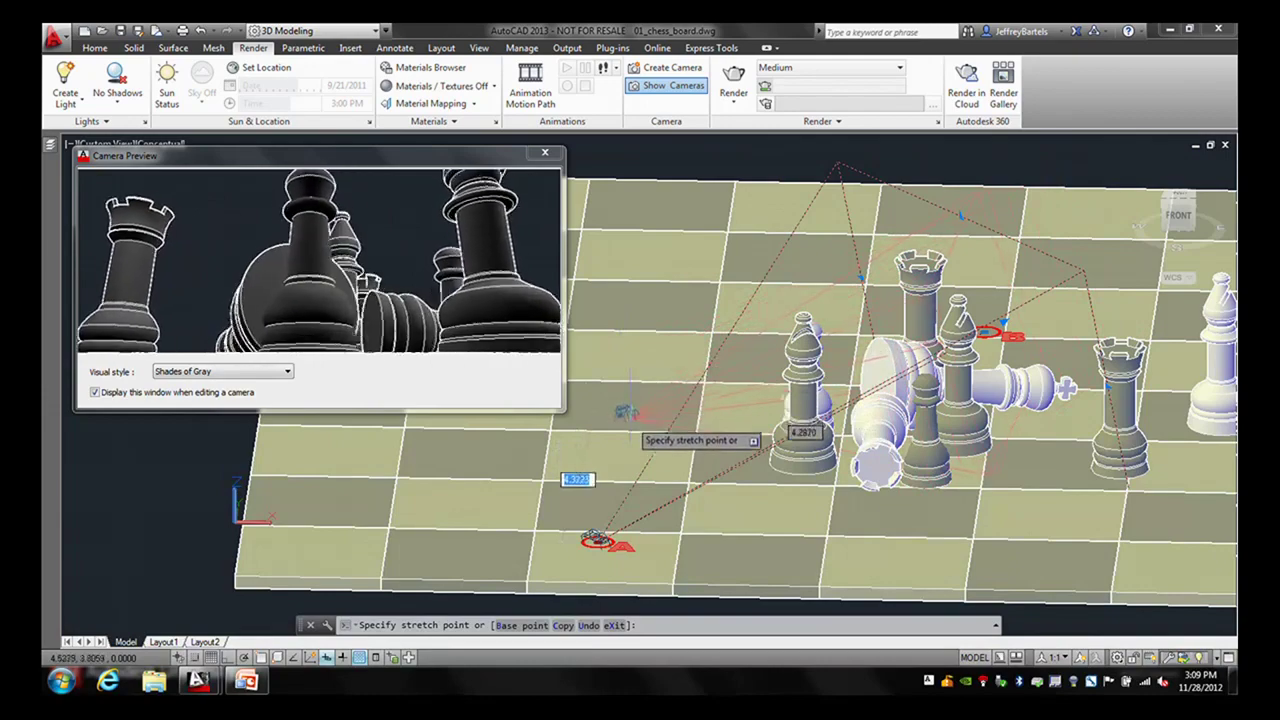
{"action": "right_click", "coordinate": [608, 443], "text": "shift"}
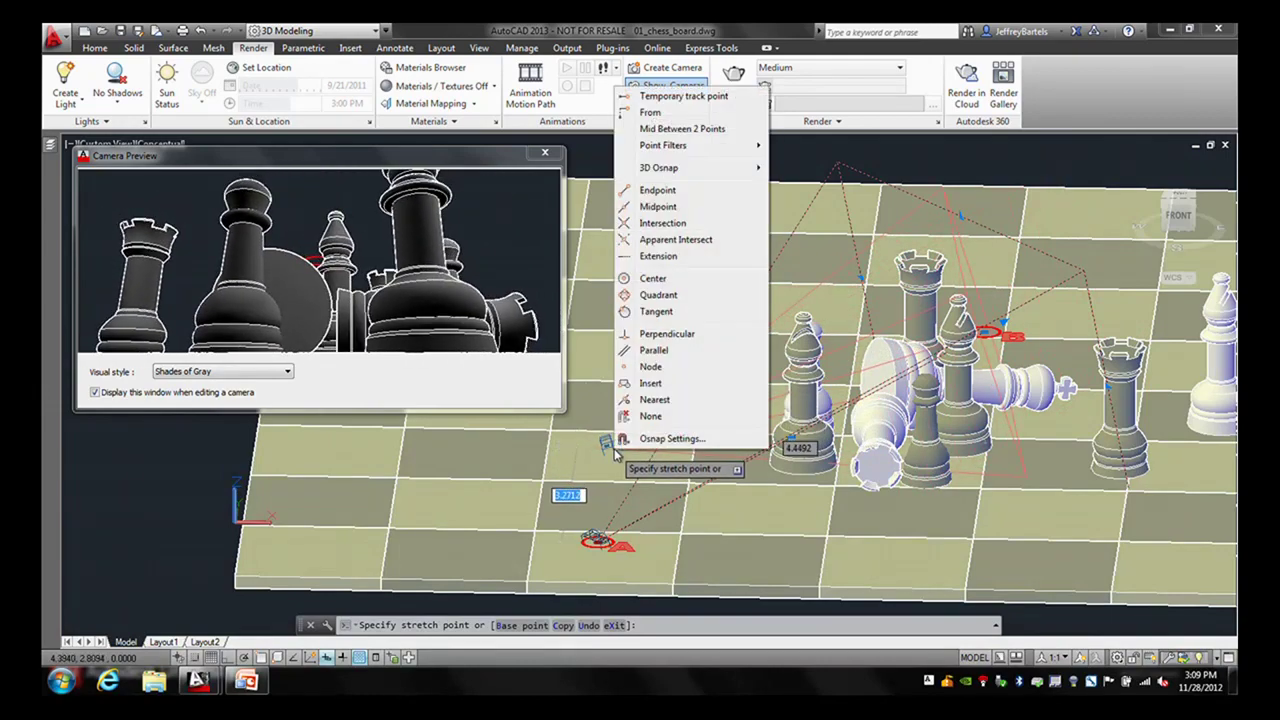
{"action": "left_click", "coordinate": [648, 278]}
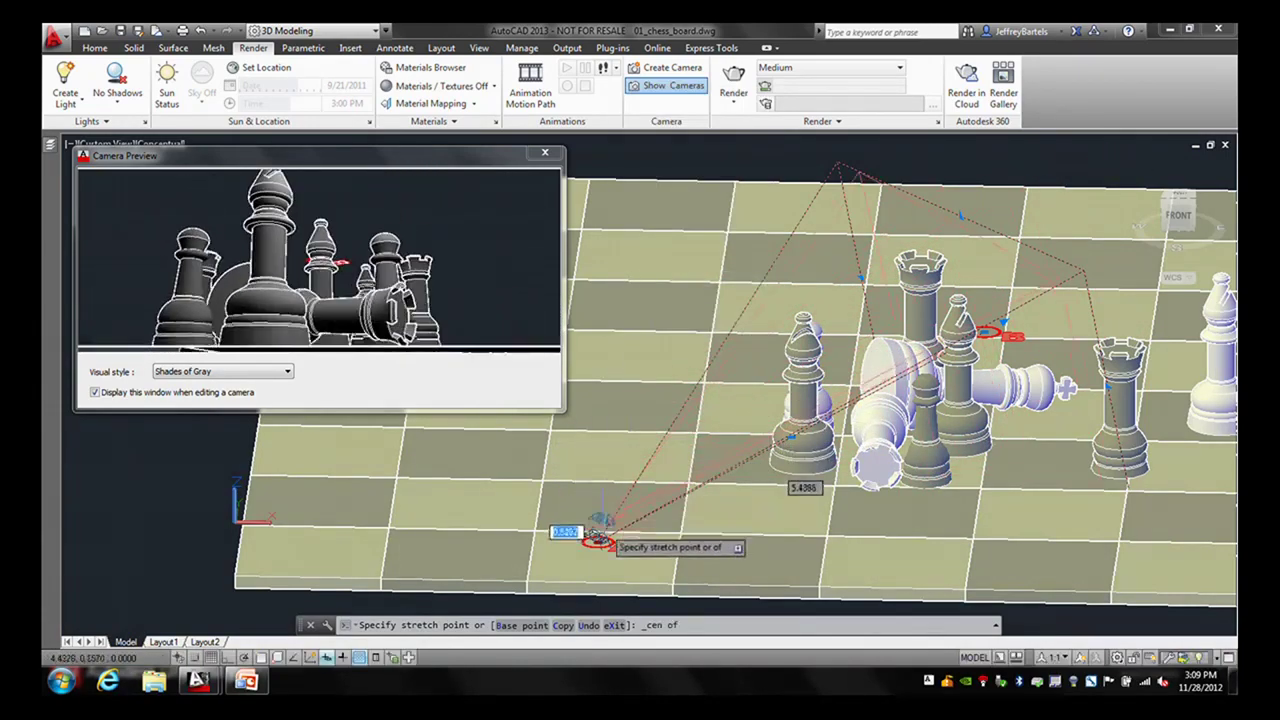
{"action": "left_click", "coordinate": [603, 542]}
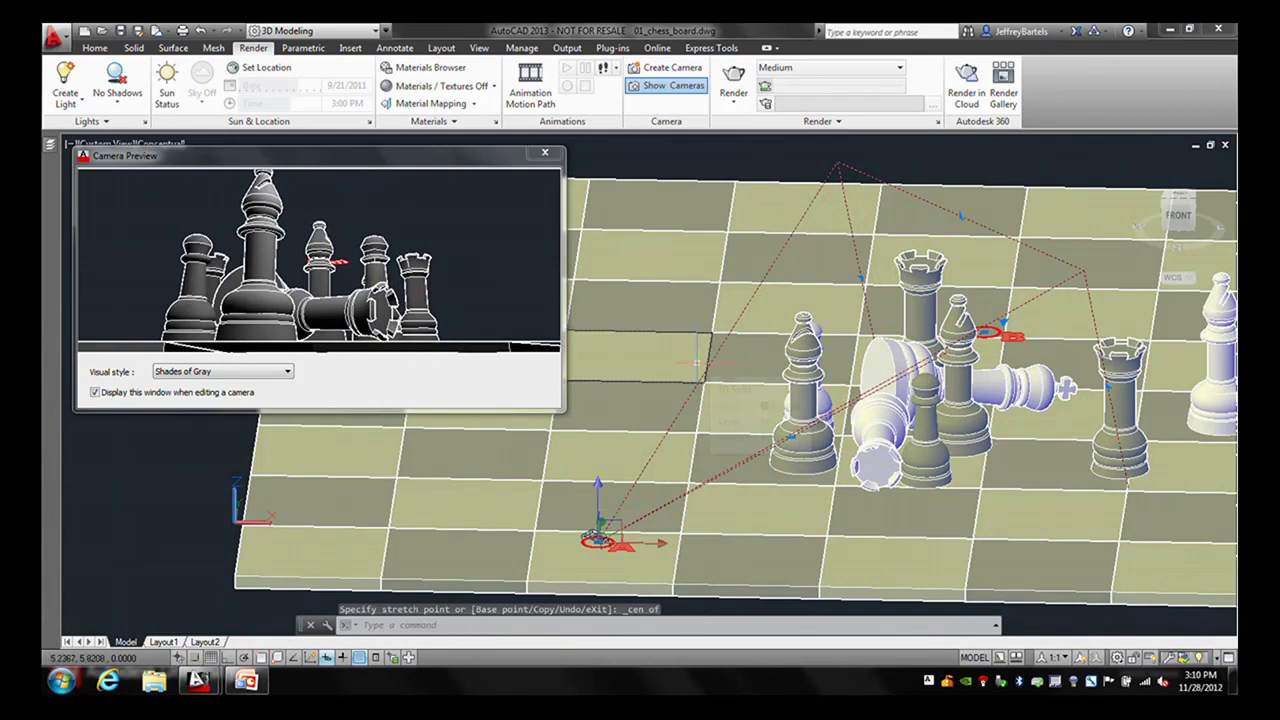
- Snap the camera's other grip point onto another centre point
{"action": "left_click", "coordinate": [989, 333]}
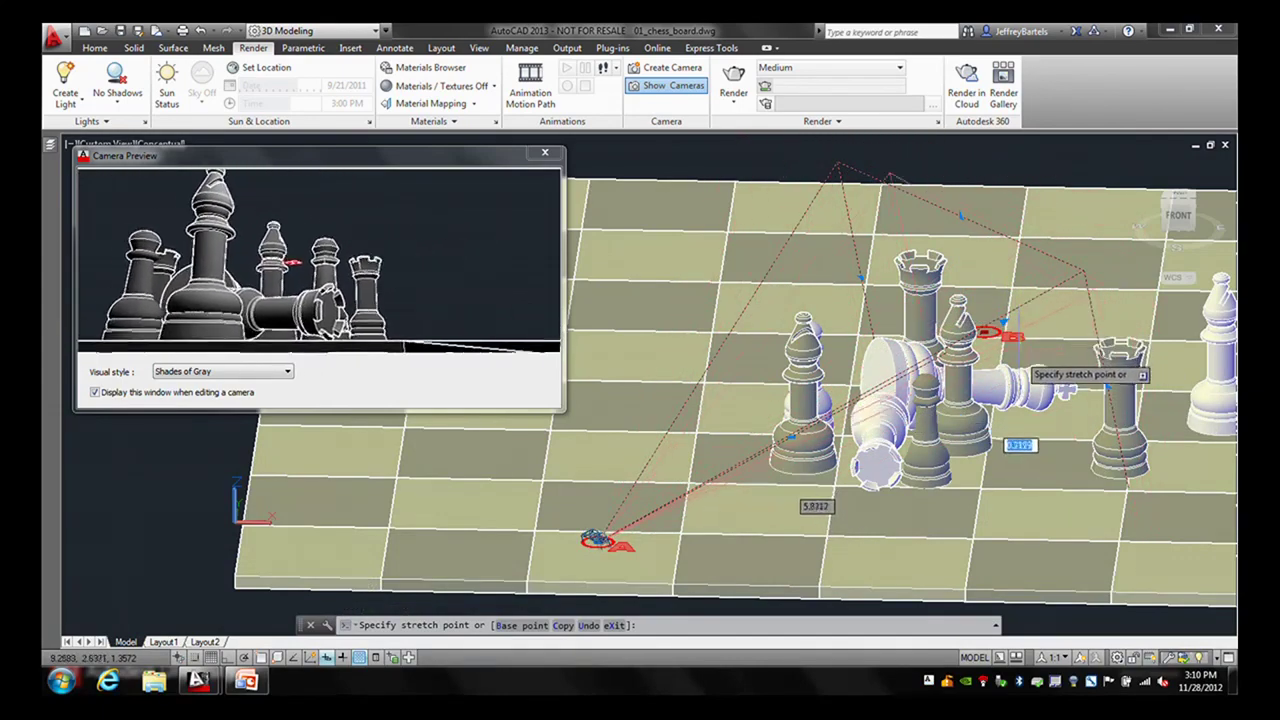
{"action": "right_click", "coordinate": [1024, 306], "text": "shift"}
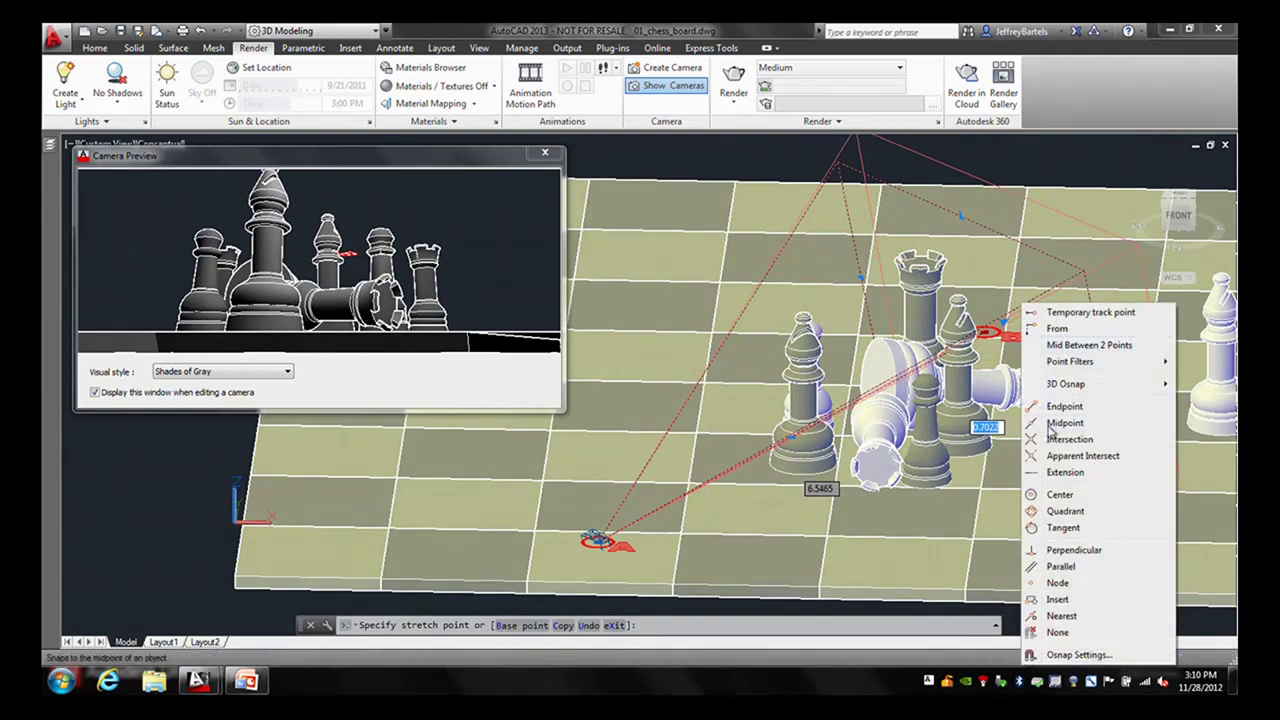
{"action": "left_click", "coordinate": [1058, 494]}
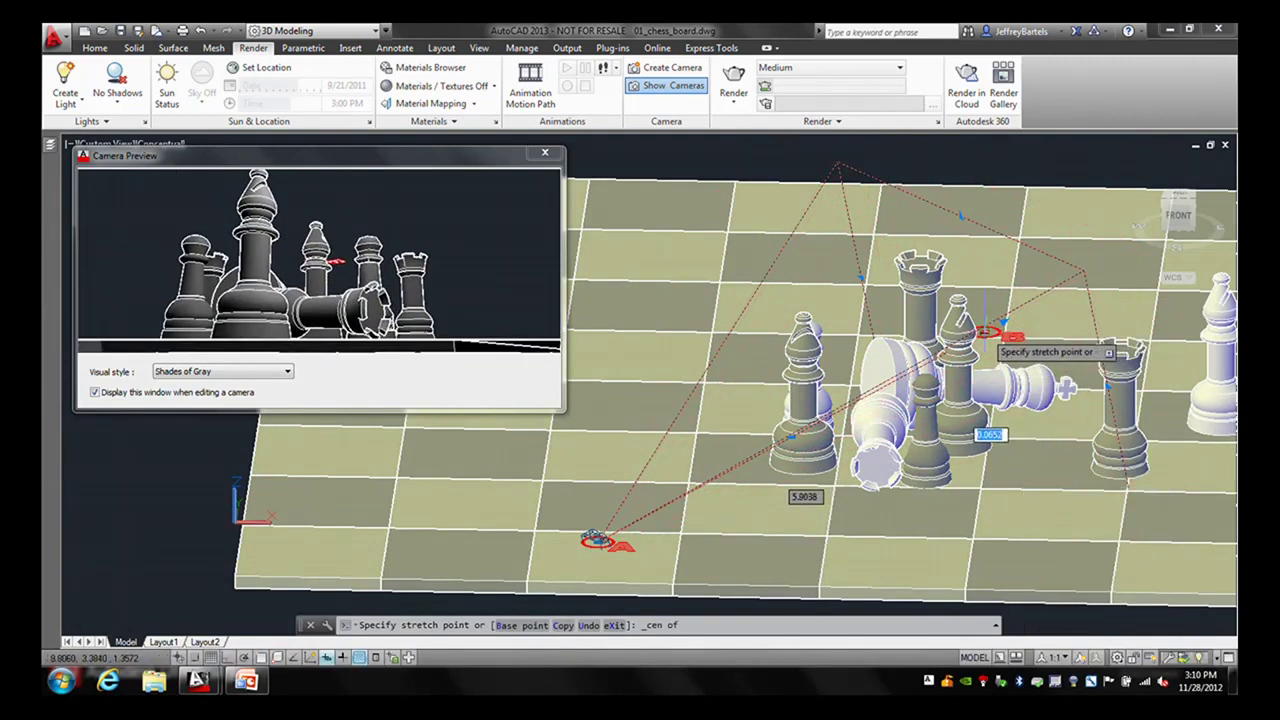
{"action": "left_click", "coordinate": [988, 331]}
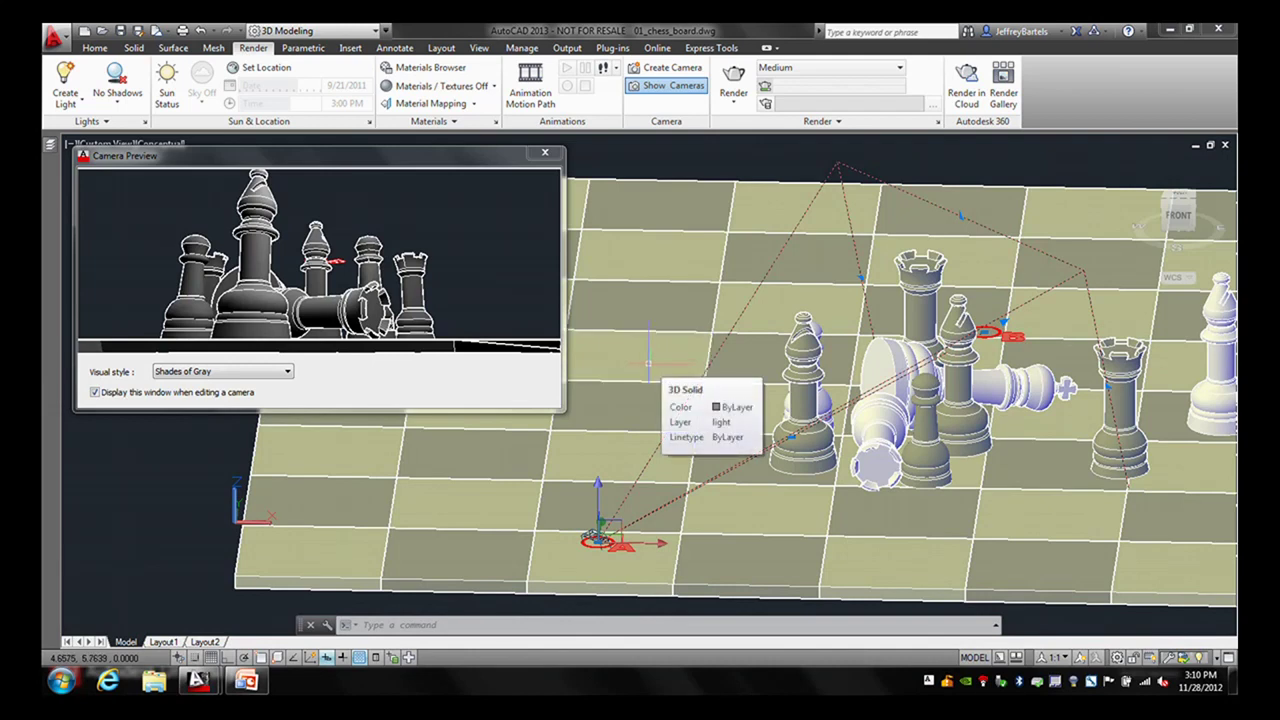
- Dock and widen the Properties palette for Camera1, moving the preview right, and select its name
{"action": "key", "text": "ctrl+1"}
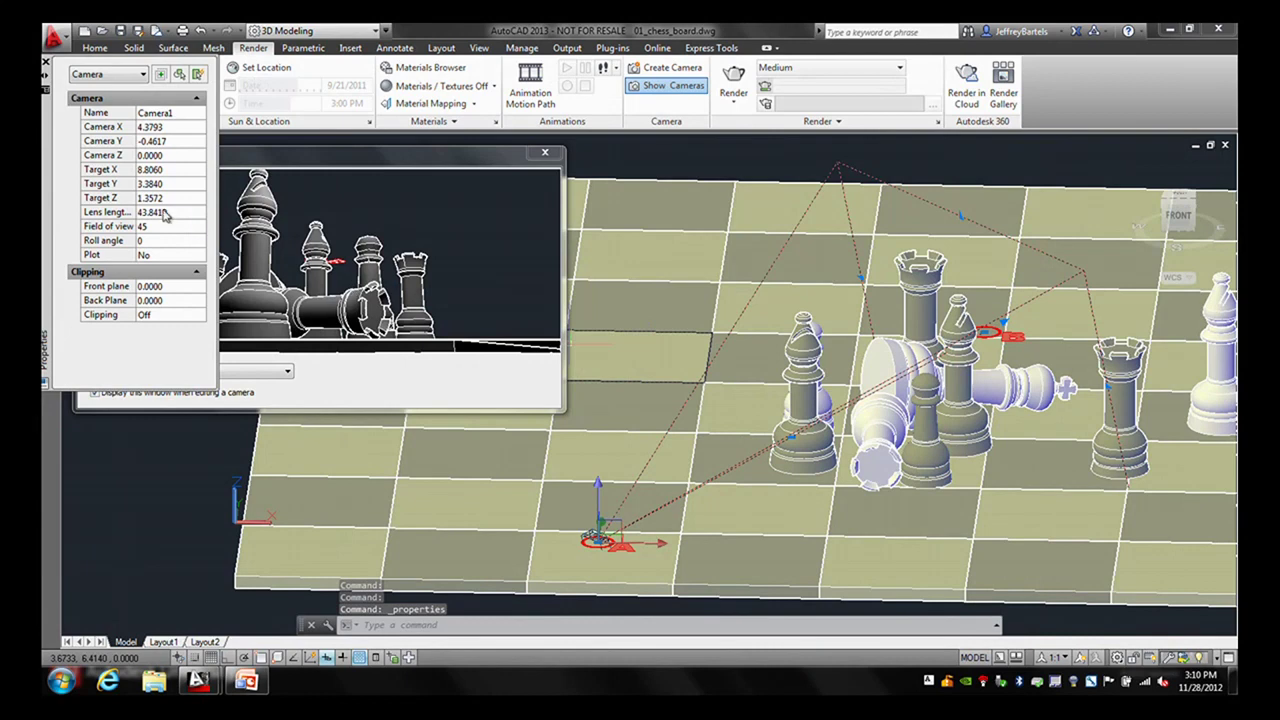
{"action": "left_click_drag", "start_coordinate": [48, 165], "coordinate": [326, 226]}
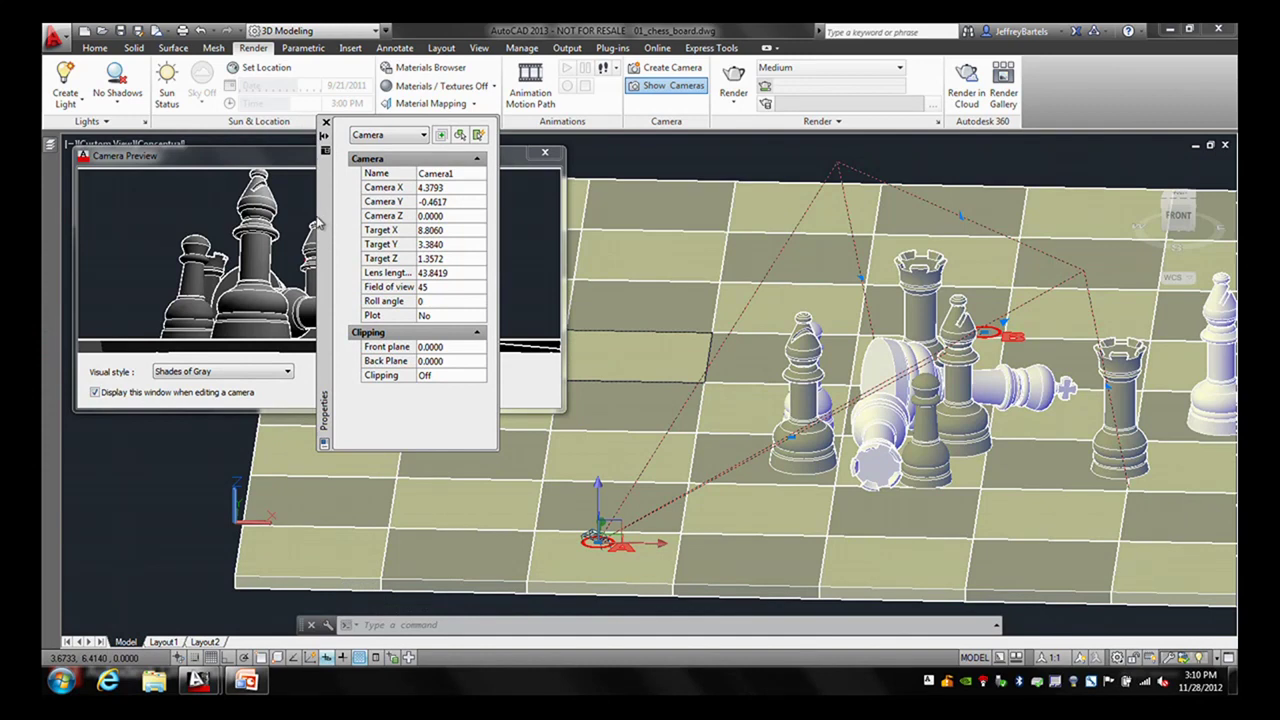
{"action": "right_click", "coordinate": [323, 221]}
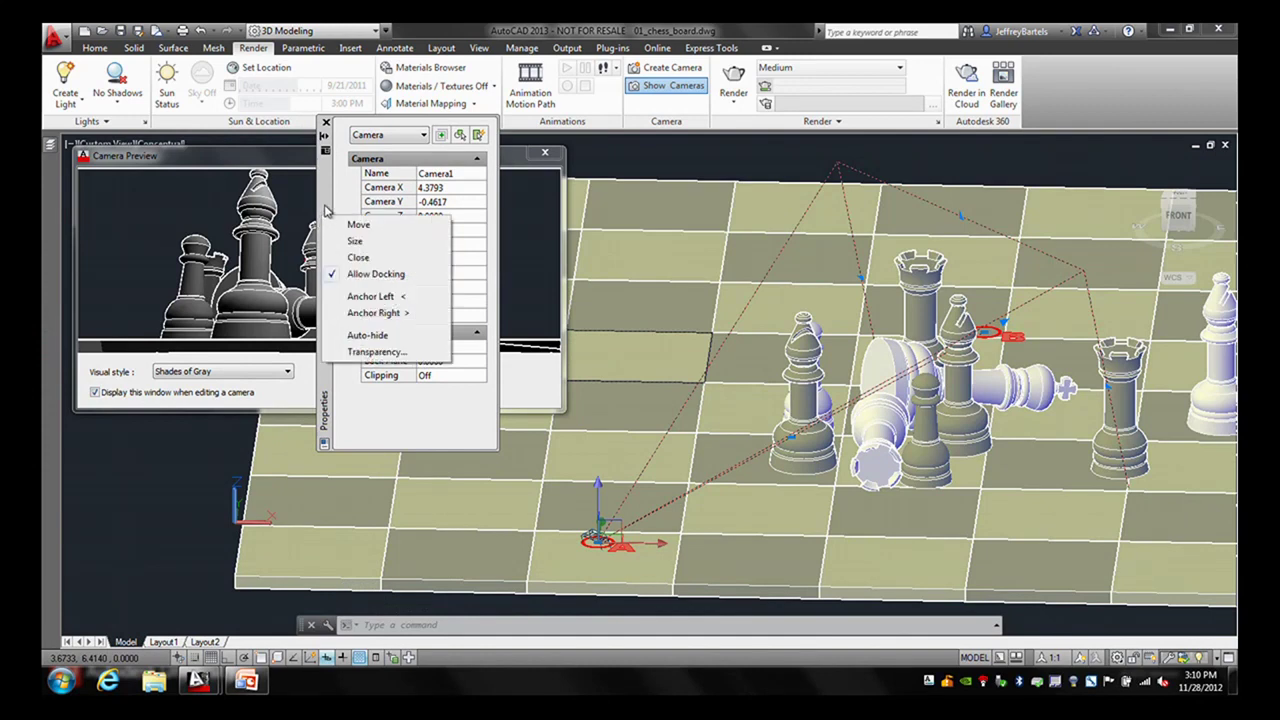
{"action": "left_click", "coordinate": [349, 298]}
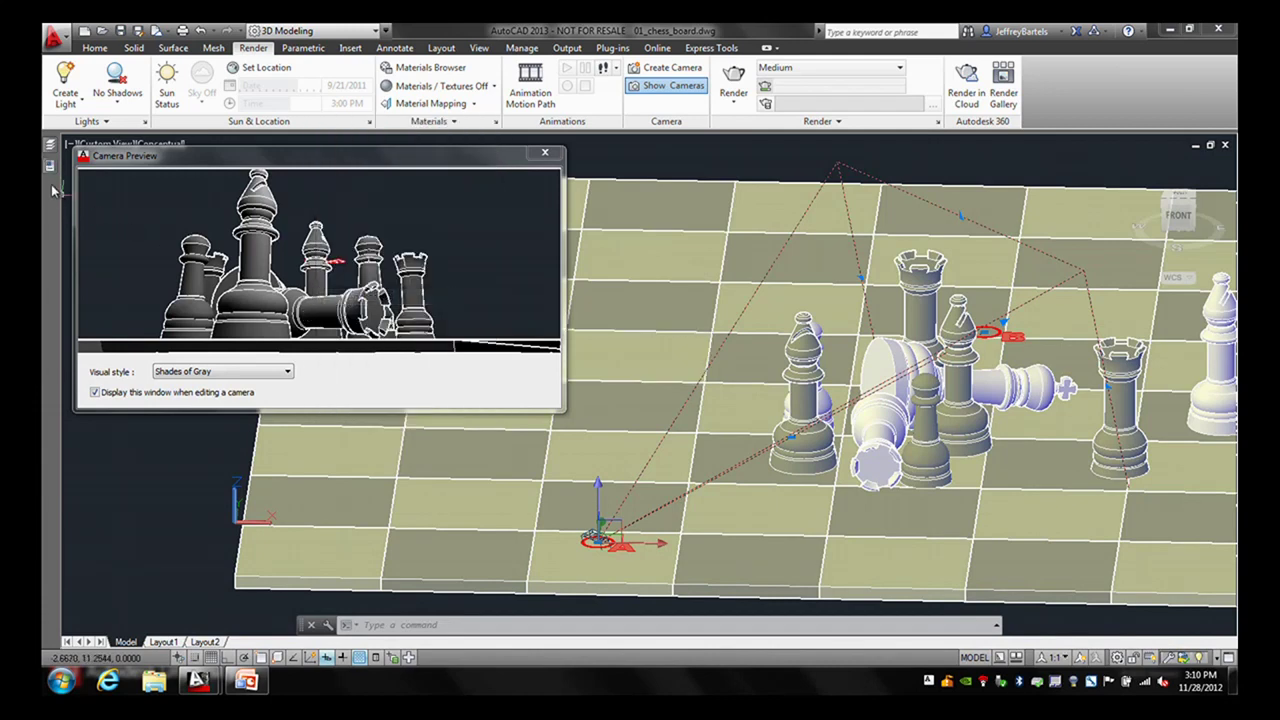
{"action": "mouse_move", "coordinate": [50, 172]}
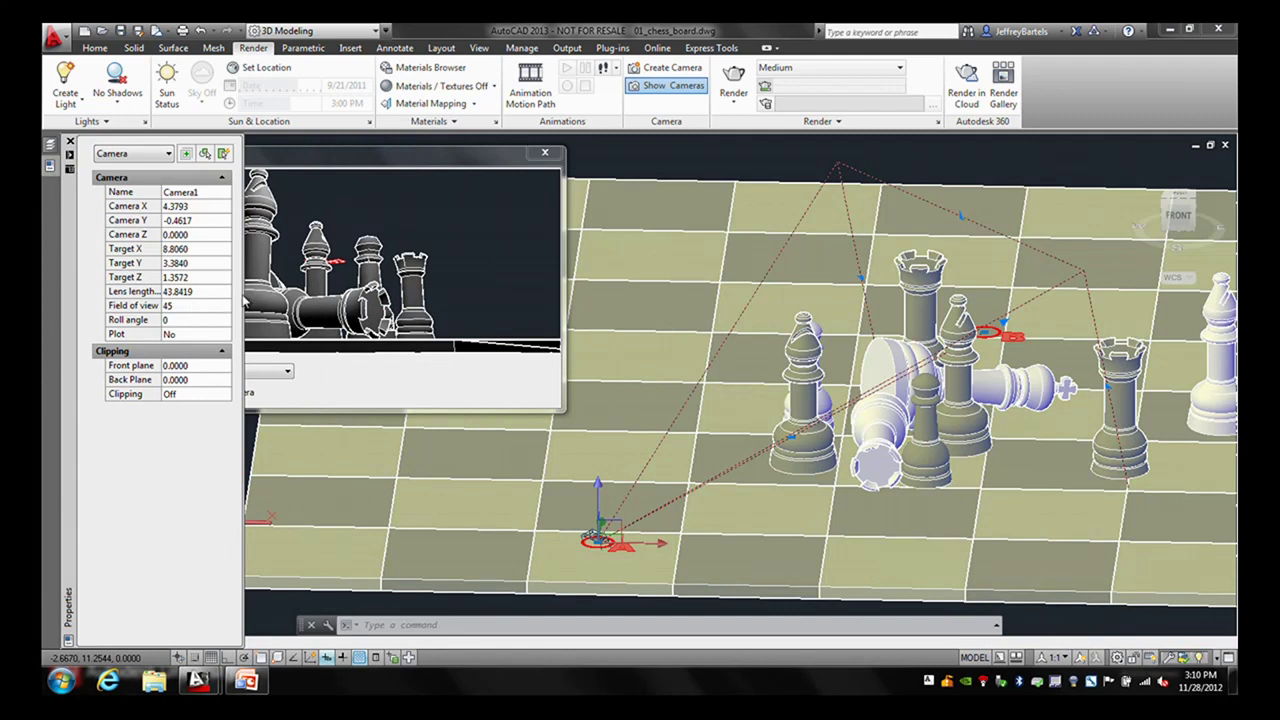
{"action": "left_click_drag", "start_coordinate": [240, 295], "coordinate": [286, 295]}
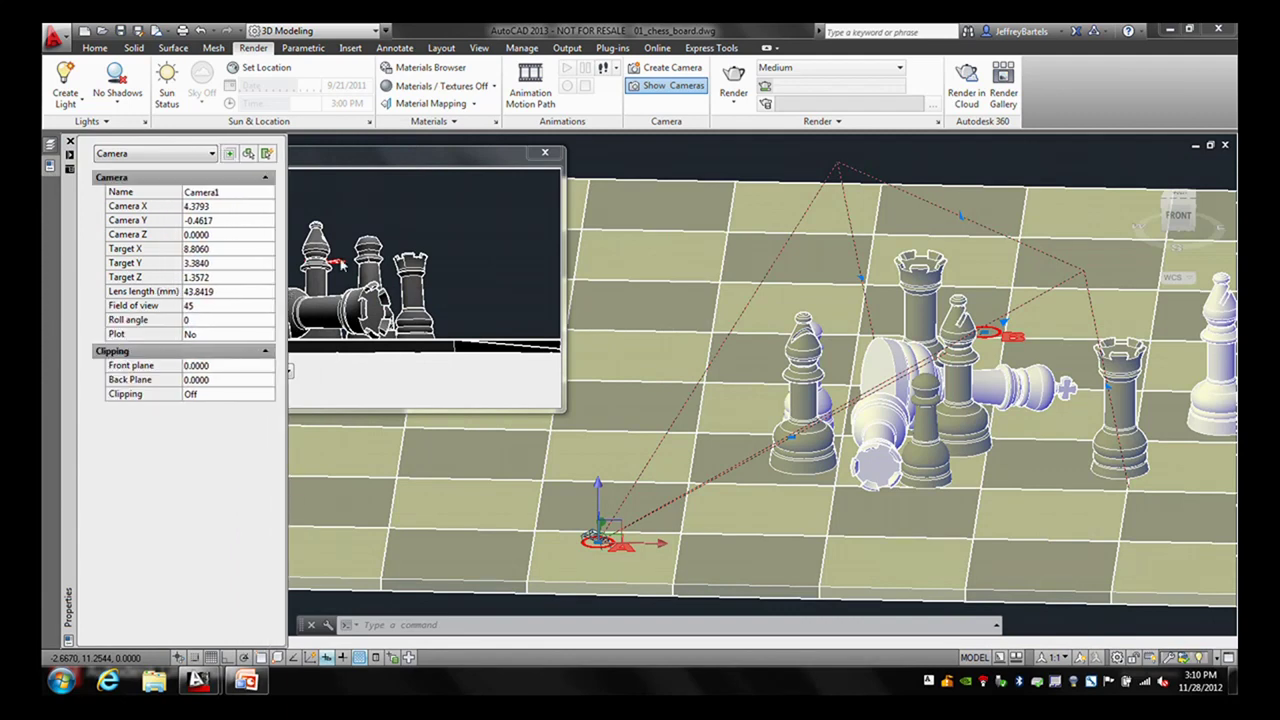
{"action": "left_click_drag", "start_coordinate": [388, 168], "coordinate": [600, 163]}
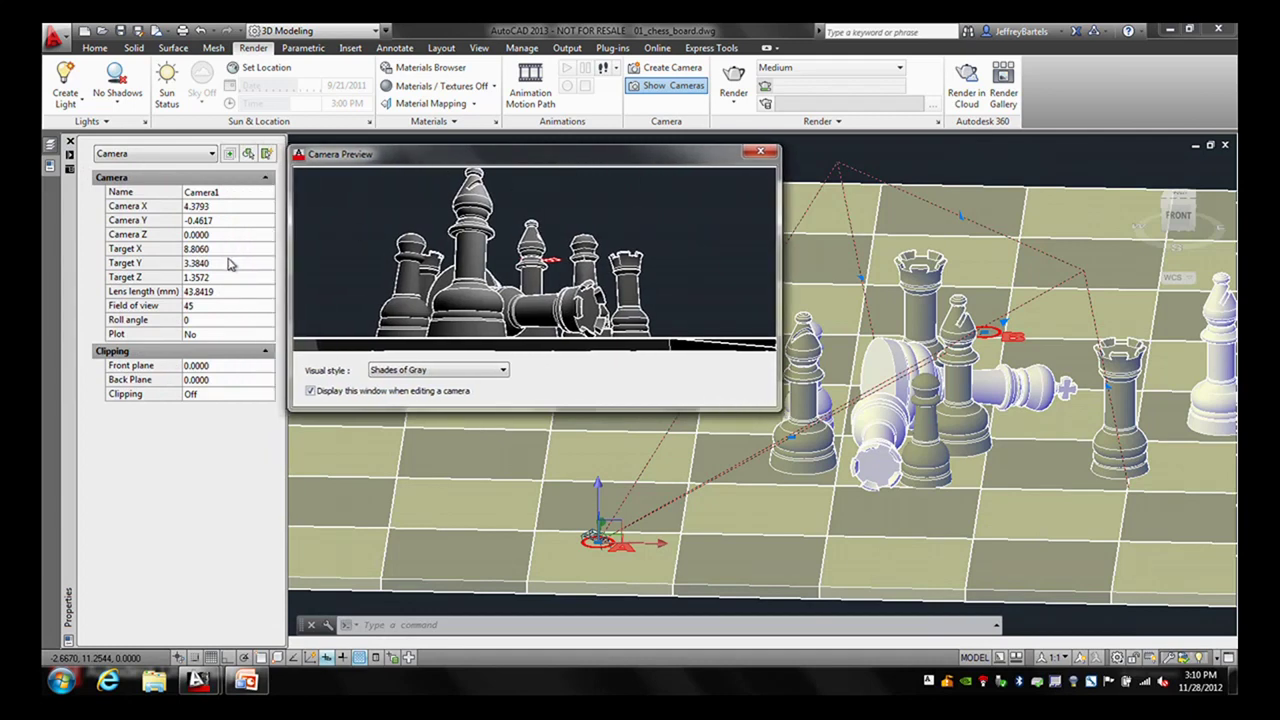
{"action": "left_click", "coordinate": [215, 193]}
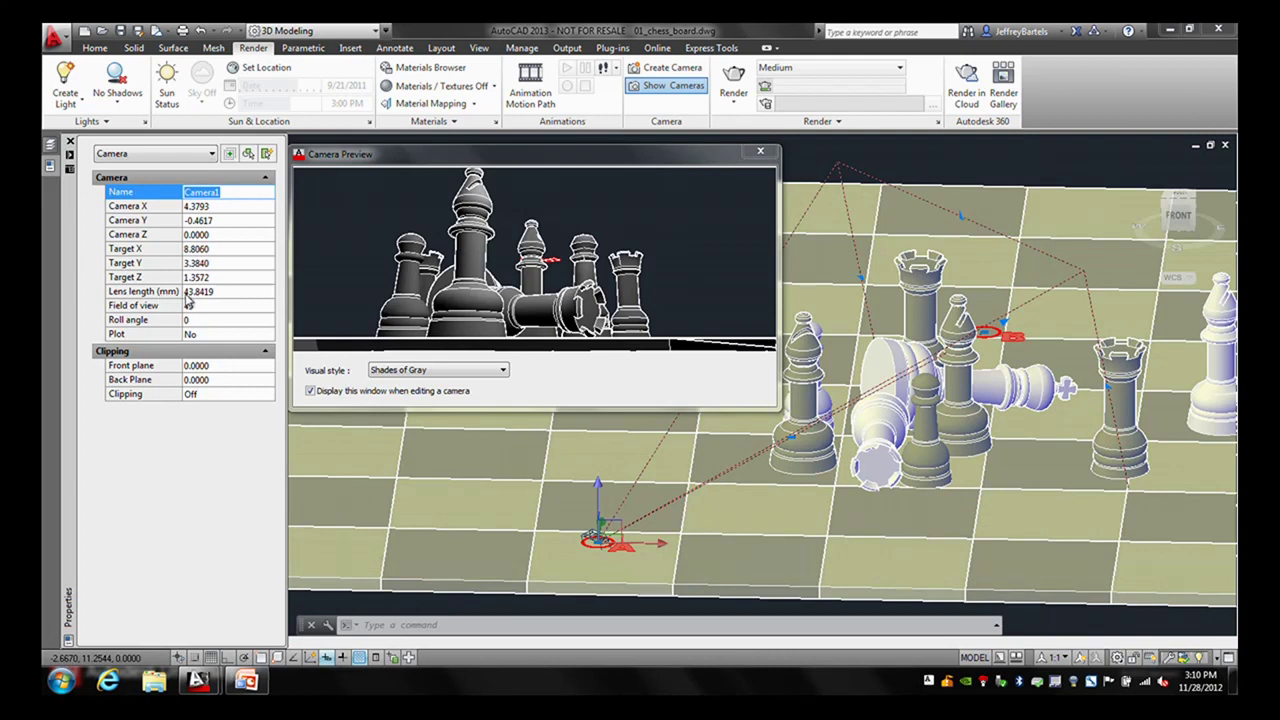
- Give Camera1 a 35 mm lens length and a 24 roll angle, then close Properties
{"action": "left_click", "coordinate": [212, 291]}
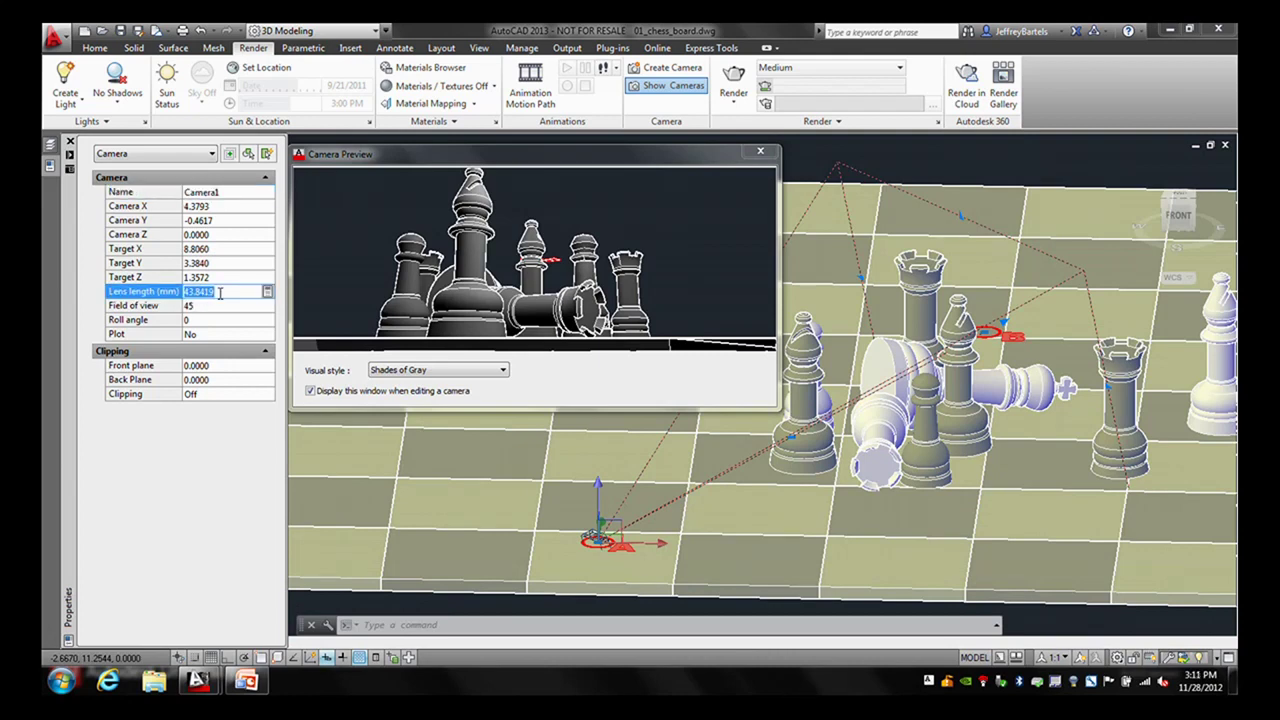
{"action": "type", "text": "35"}
{"action": "key", "text": "Tab"}
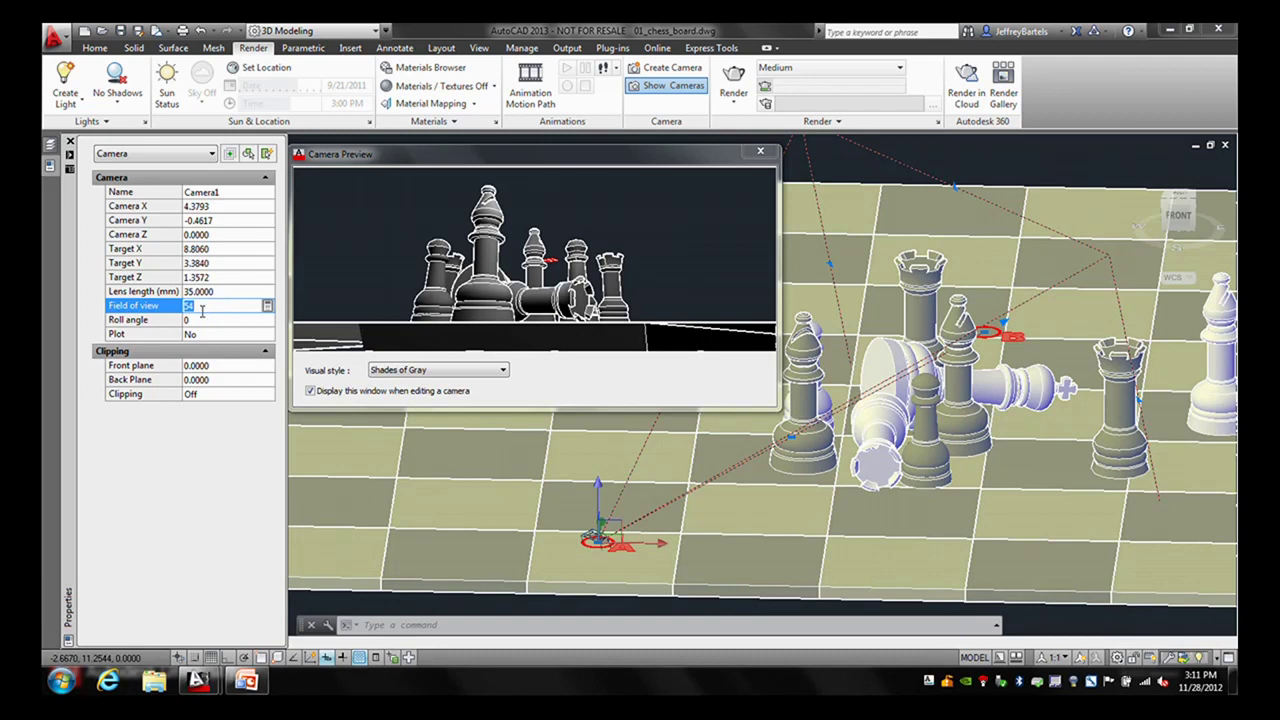
{"action": "left_click", "coordinate": [195, 320]}
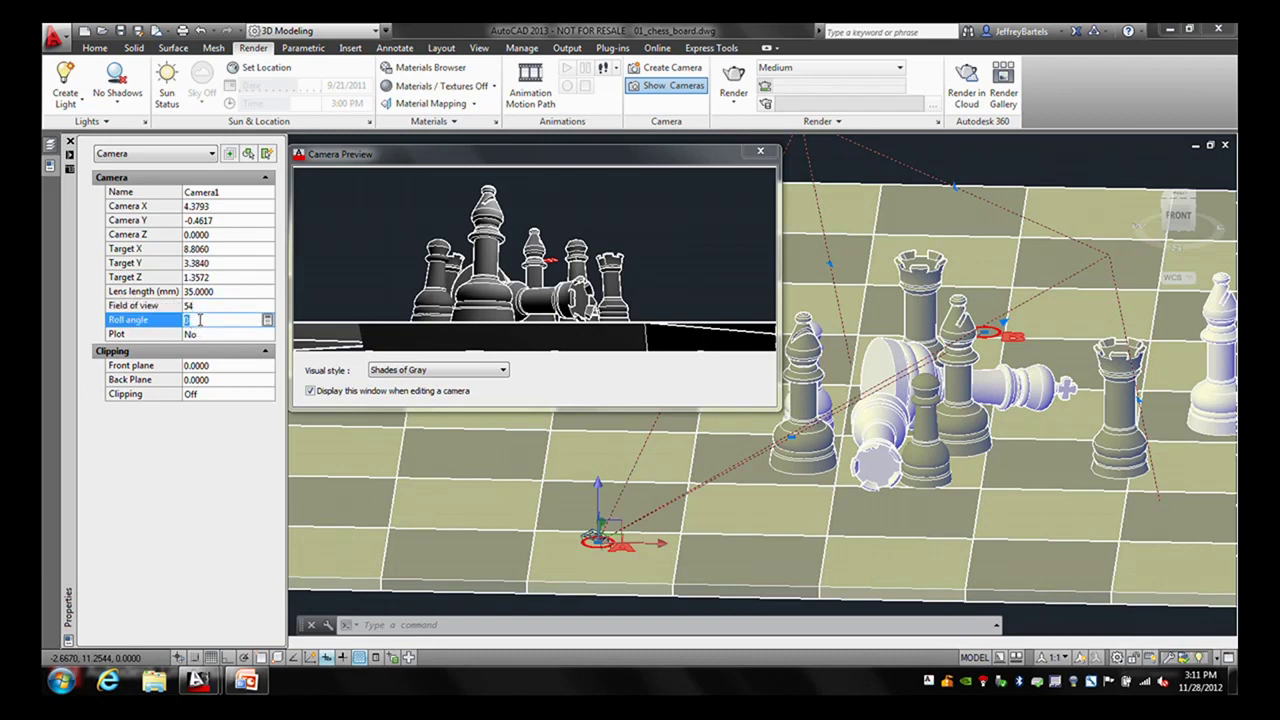
{"action": "type", "text": "24"}
{"action": "key", "text": "Tab"}
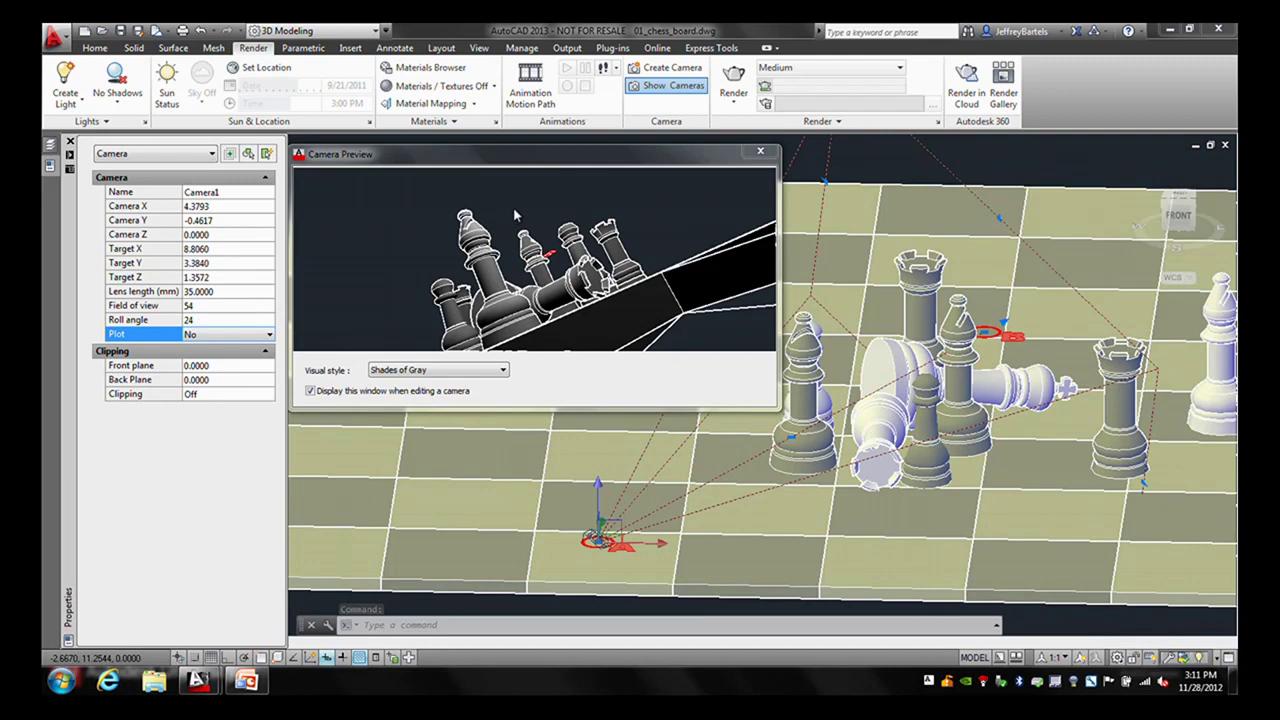
{"action": "key", "text": "ctrl+1"}
{"action": "left_click_drag", "start_coordinate": [636, 165], "coordinate": [554, 180]}
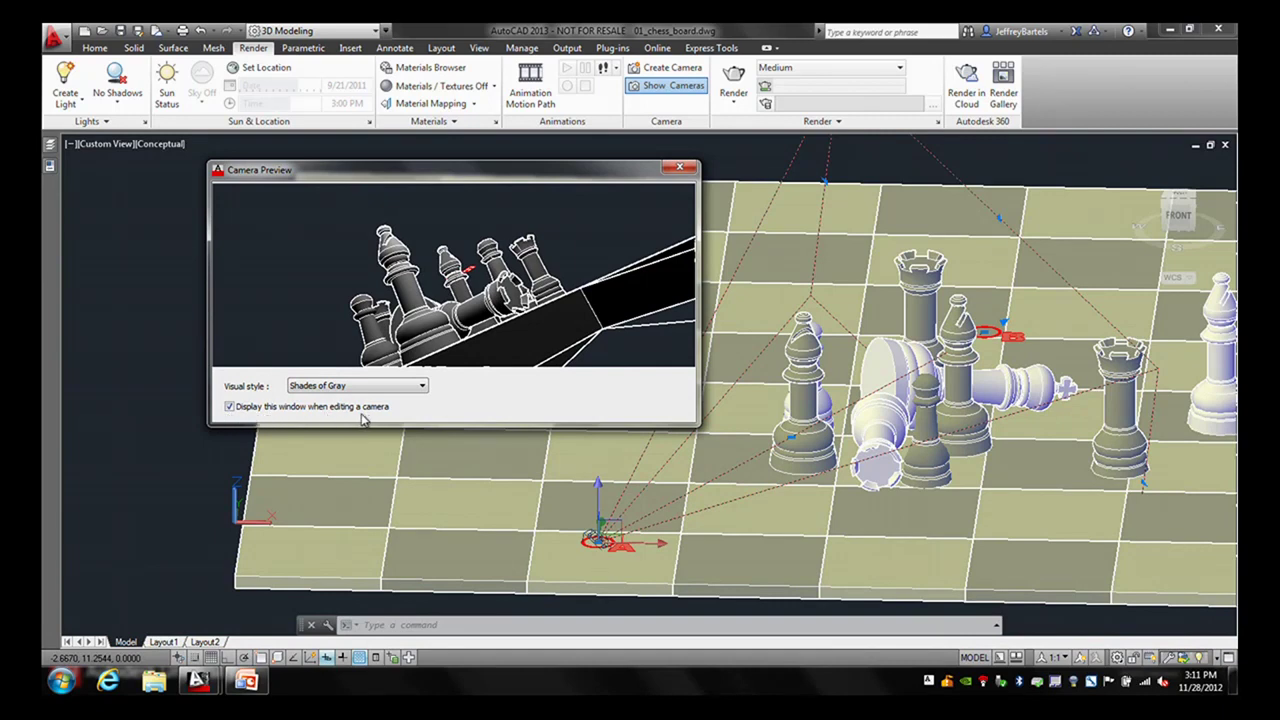
- Stop Camera Preview from appearing when editing cameras and close the preview
{"action": "left_click", "coordinate": [229, 407]}
{"action": "left_click", "coordinate": [678, 170]}
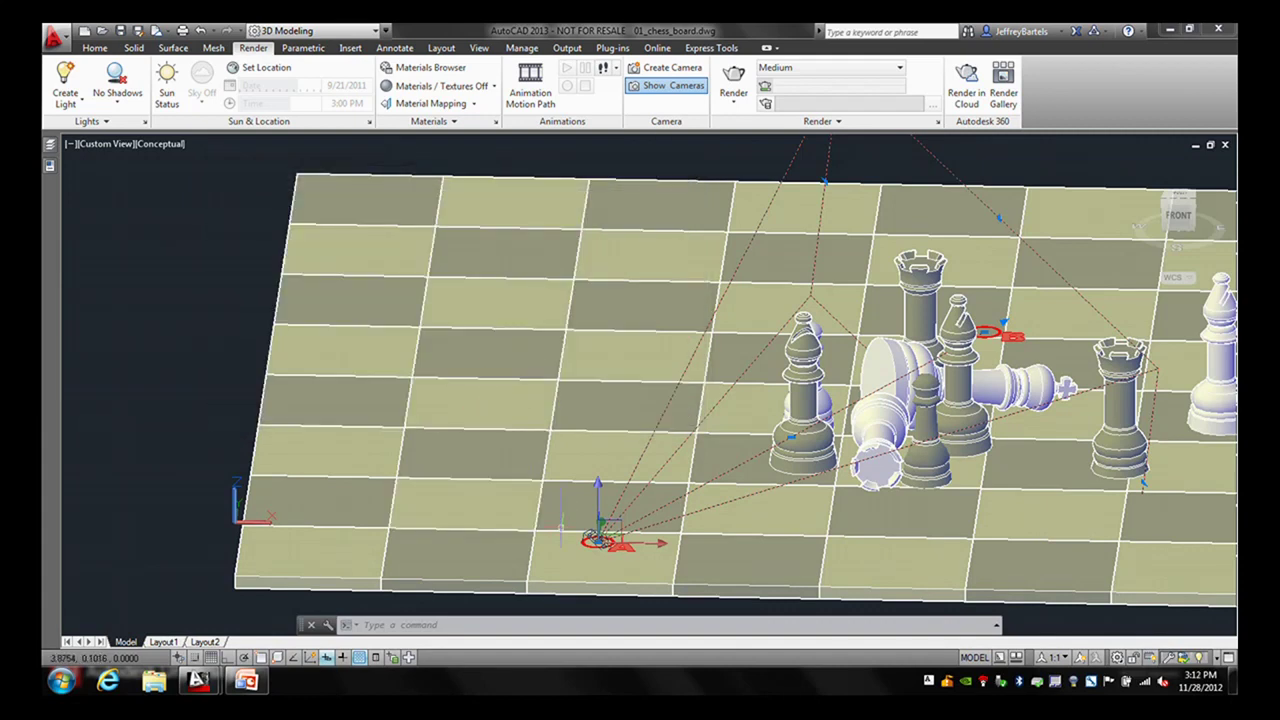
{"action": "left_click", "coordinate": [598, 540]}
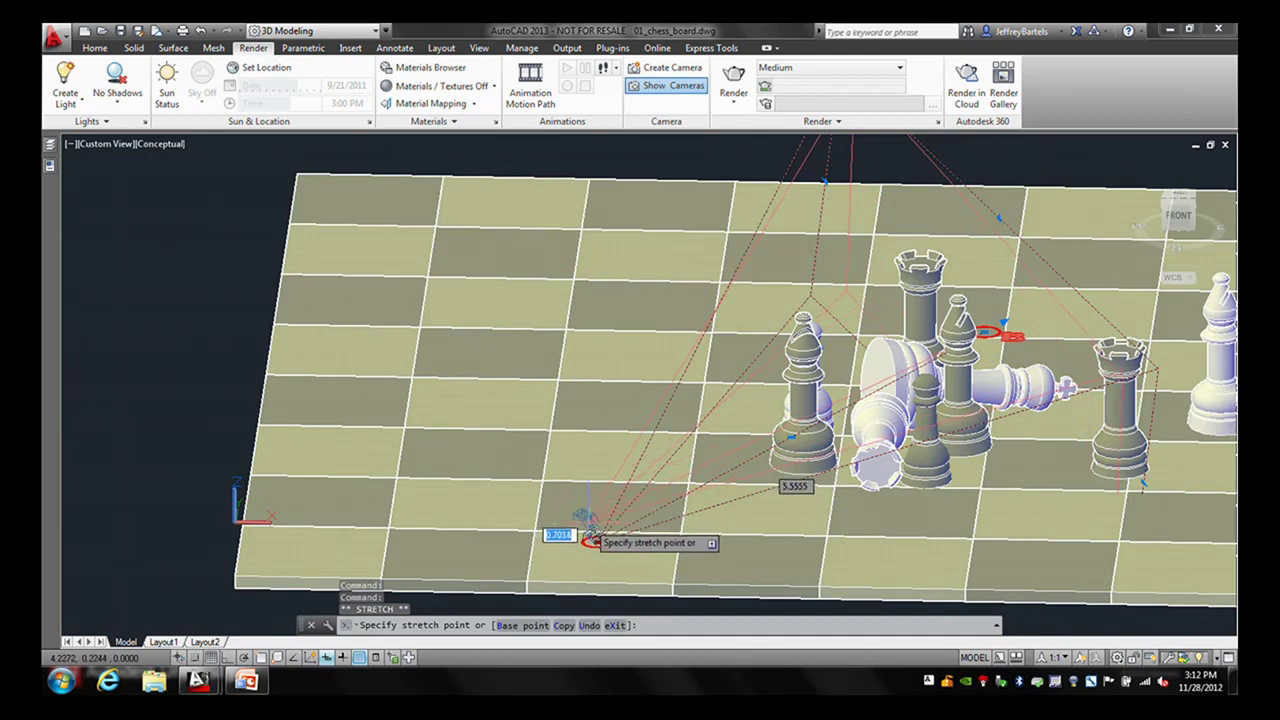
{"action": "key", "text": "Escape"}
{"action": "key", "text": "Escape"}
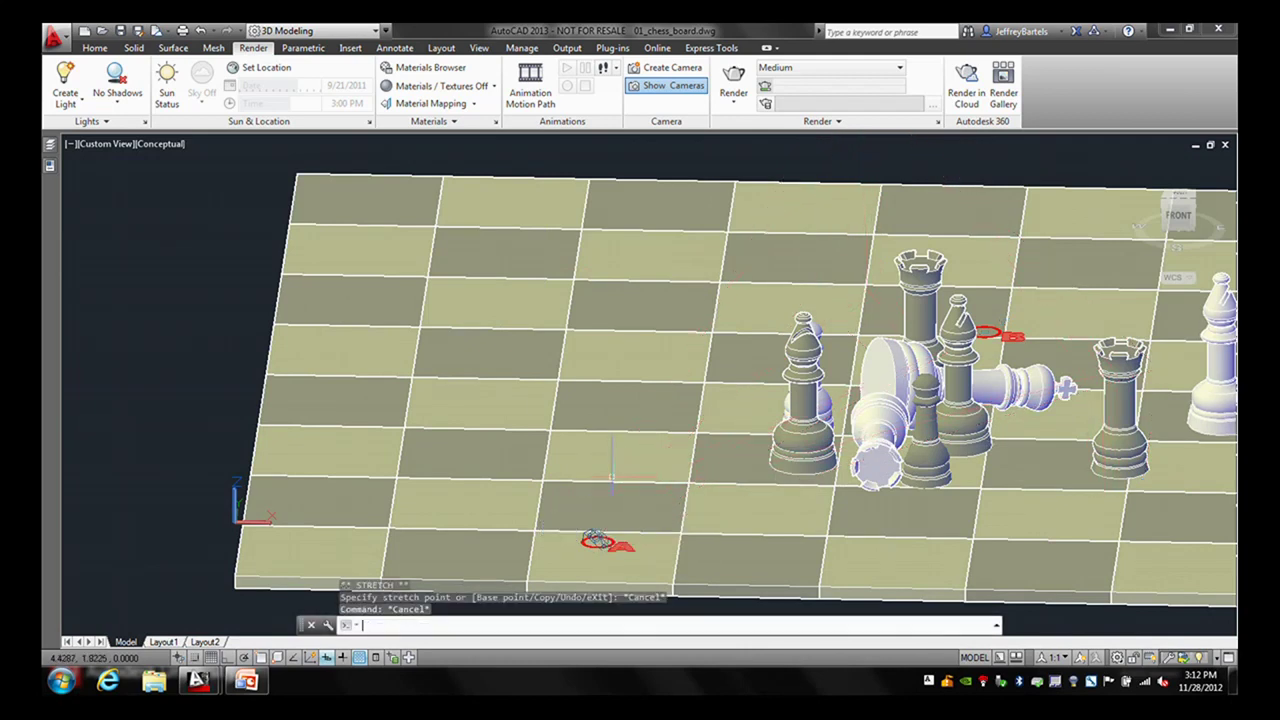
- View the selected camera's preview from its right-click menu, then close it
{"action": "left_click", "coordinate": [598, 540]}
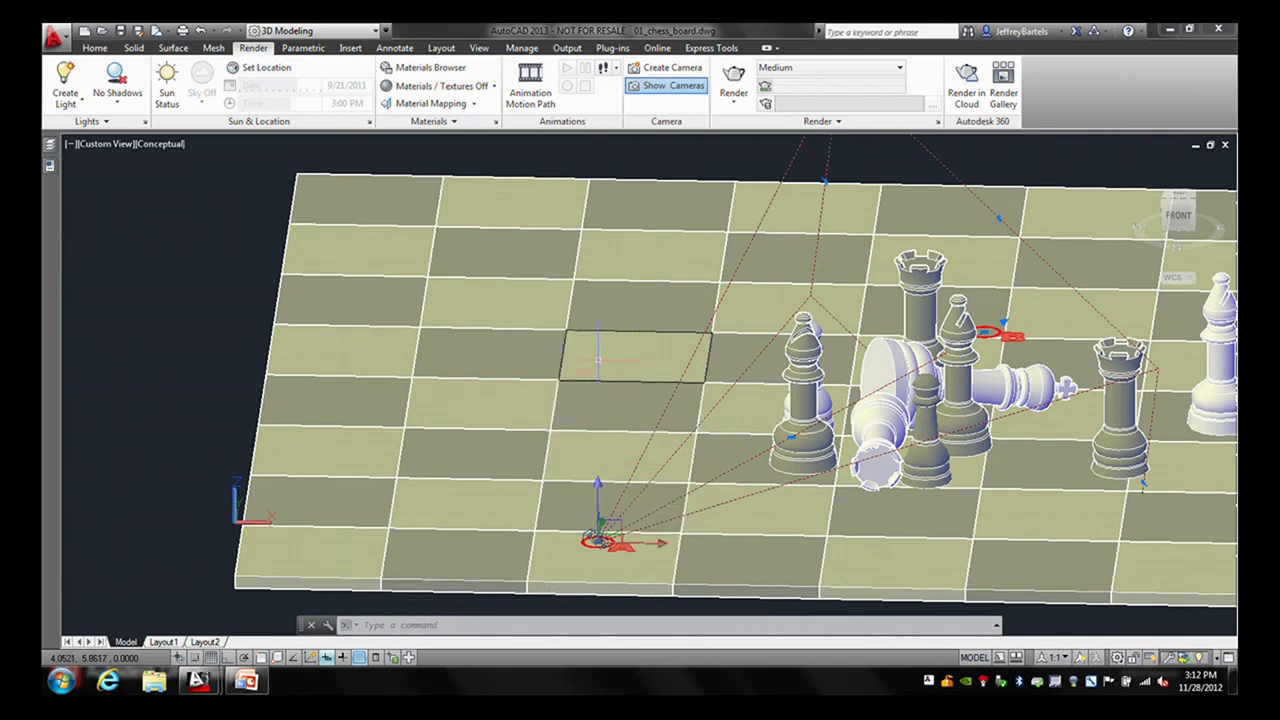
{"action": "right_click", "coordinate": [598, 358]}
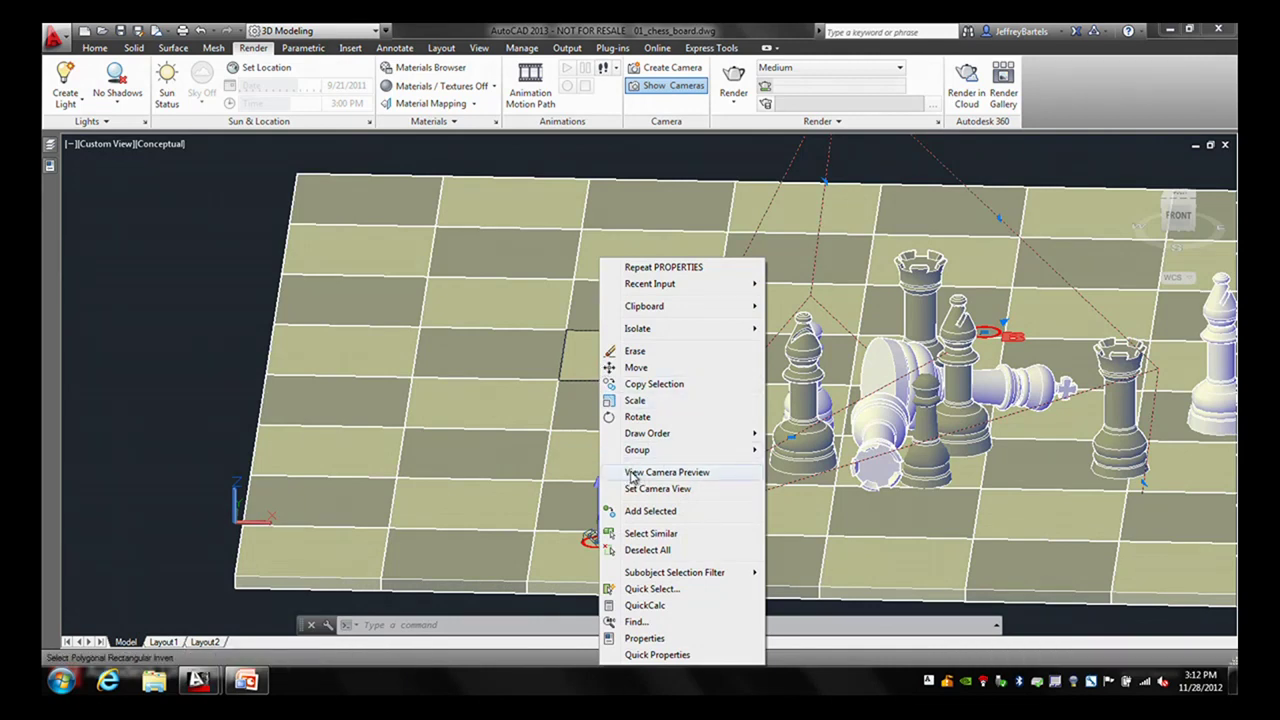
{"action": "left_click", "coordinate": [632, 476]}
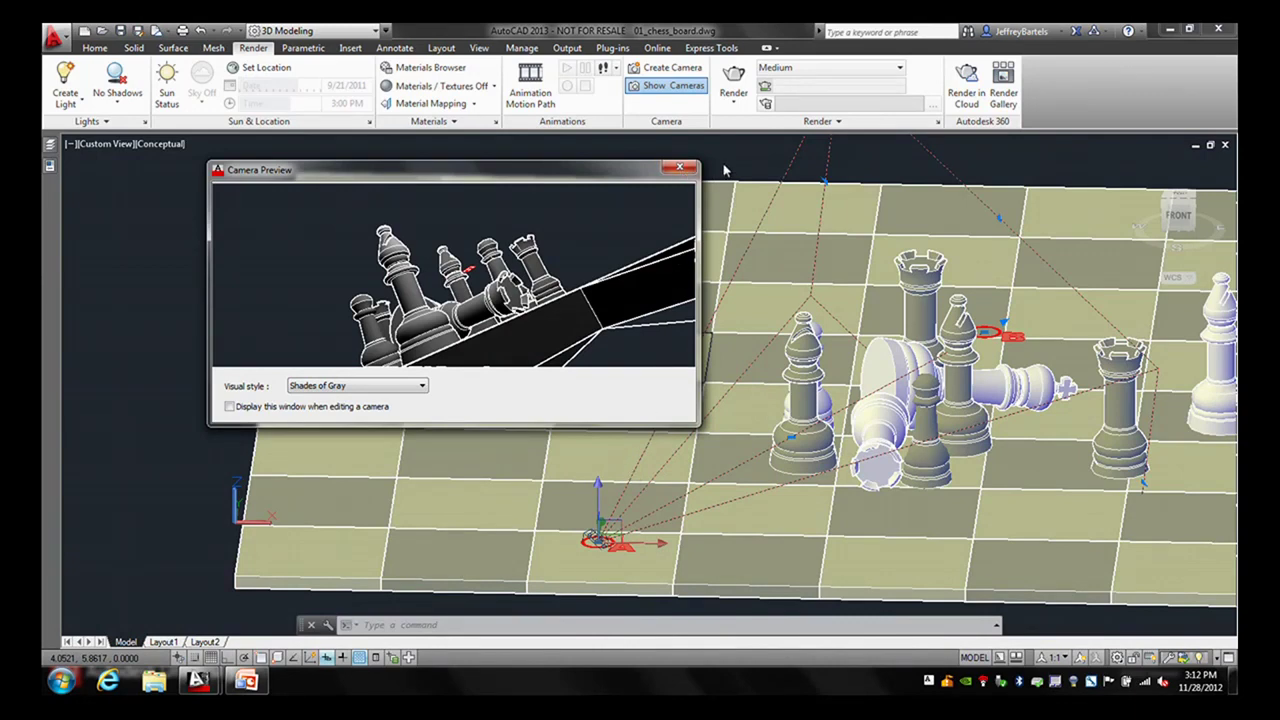
{"action": "left_click", "coordinate": [680, 167]}
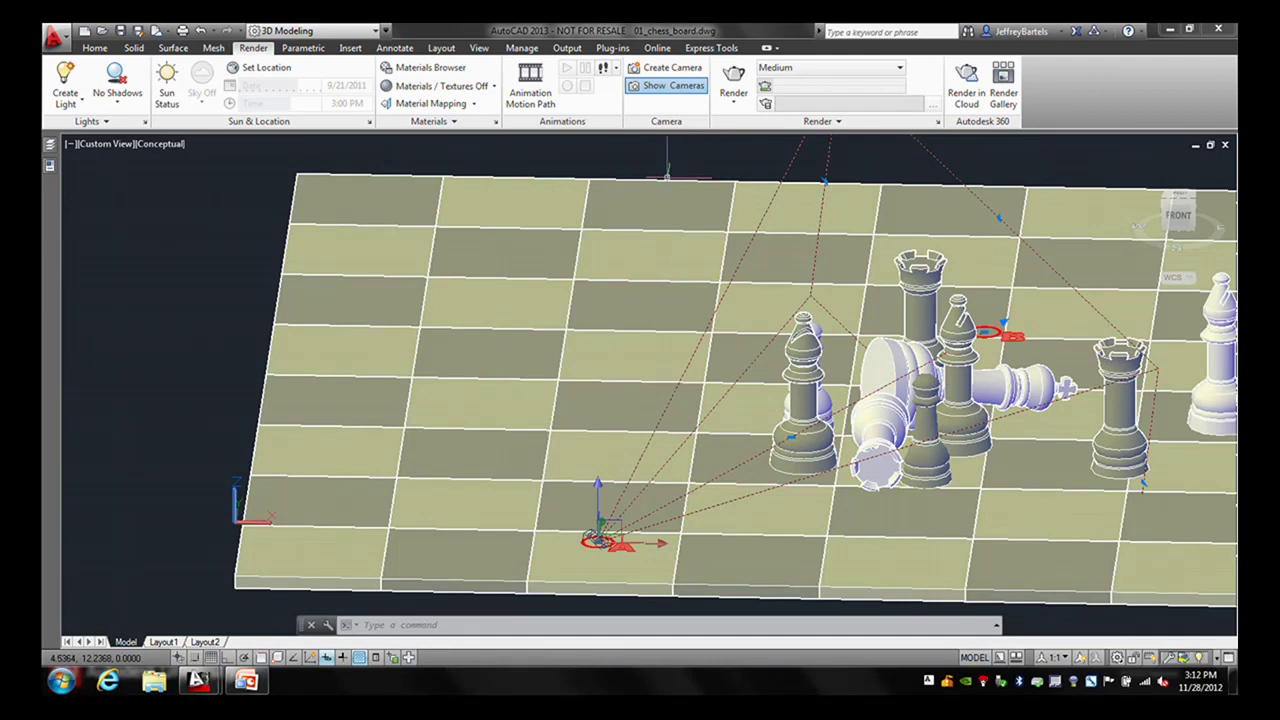
- Toggle the marker-1 and marker-2 layers, orbit to a top view, and start a new camera
{"action": "key", "text": "Escape"}
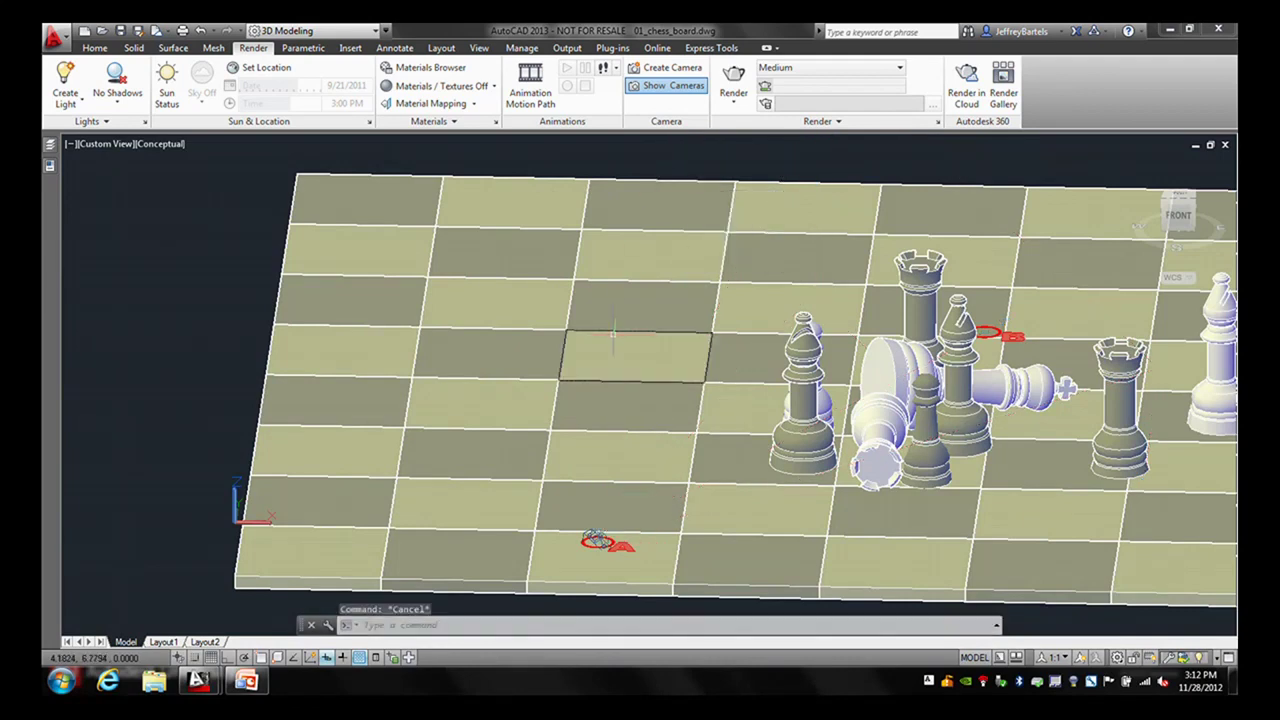
{"action": "middle_click_drag", "start_coordinate": [610, 335], "coordinate": [488, 325]}
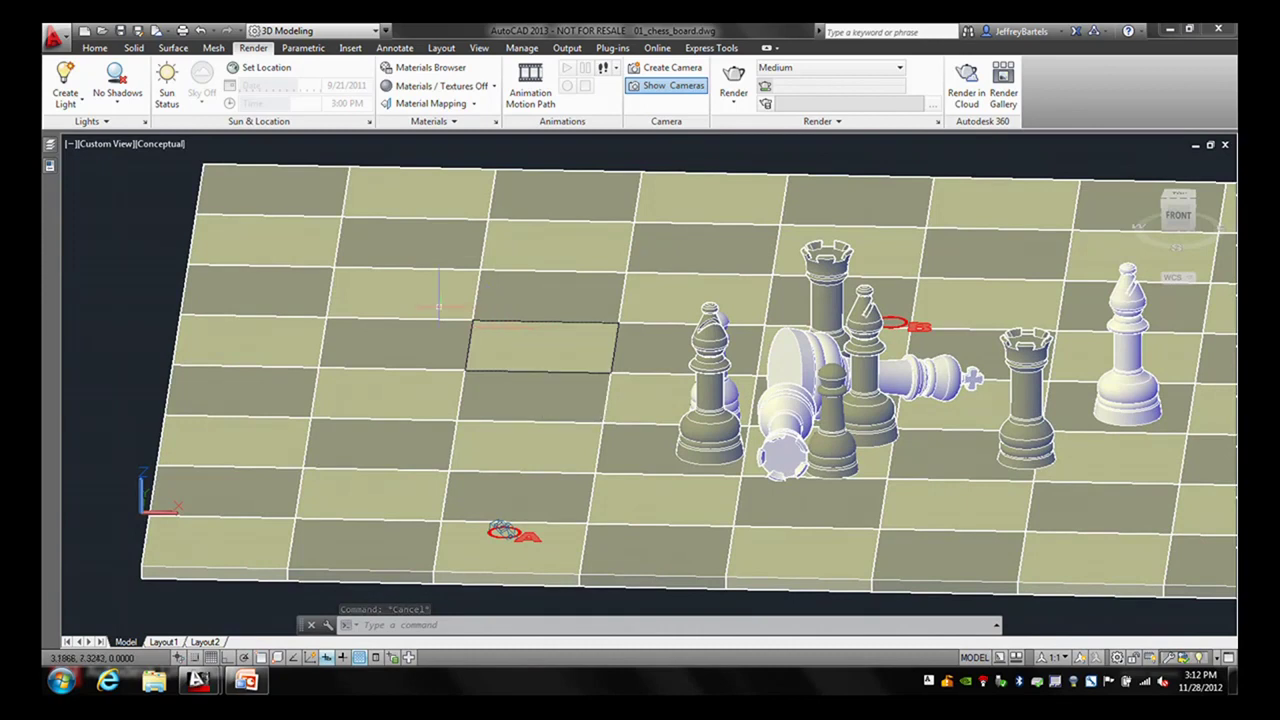
{"action": "left_click", "coordinate": [51, 145]}
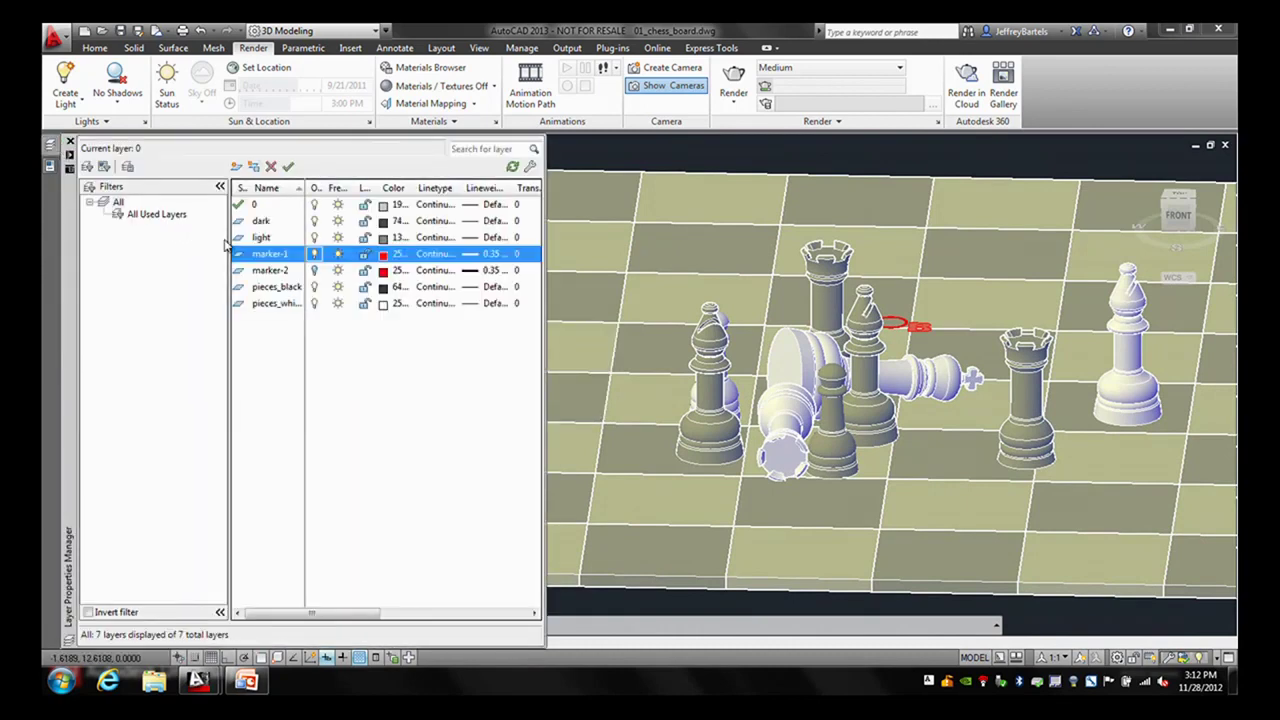
{"action": "left_click", "coordinate": [316, 256]}
{"action": "left_click", "coordinate": [315, 270]}
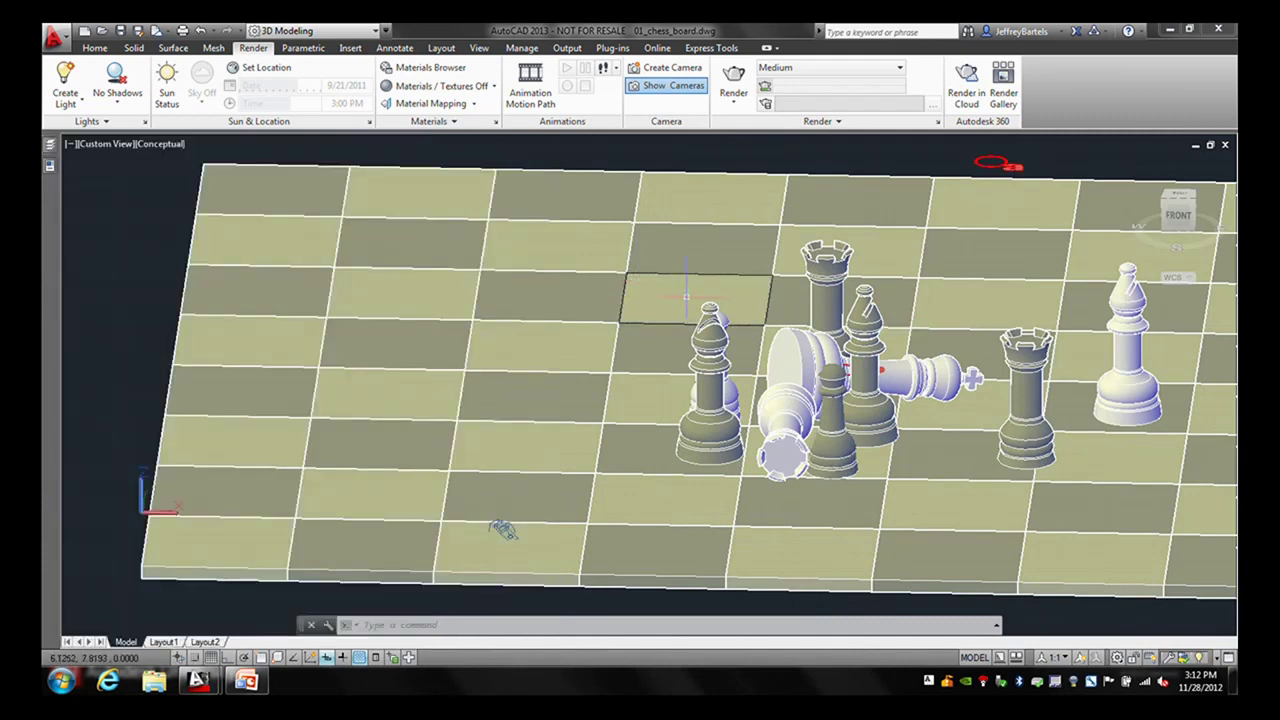
{"action": "middle_click_drag", "start_coordinate": [503, 523], "coordinate": [335, 296], "text": "shift"}
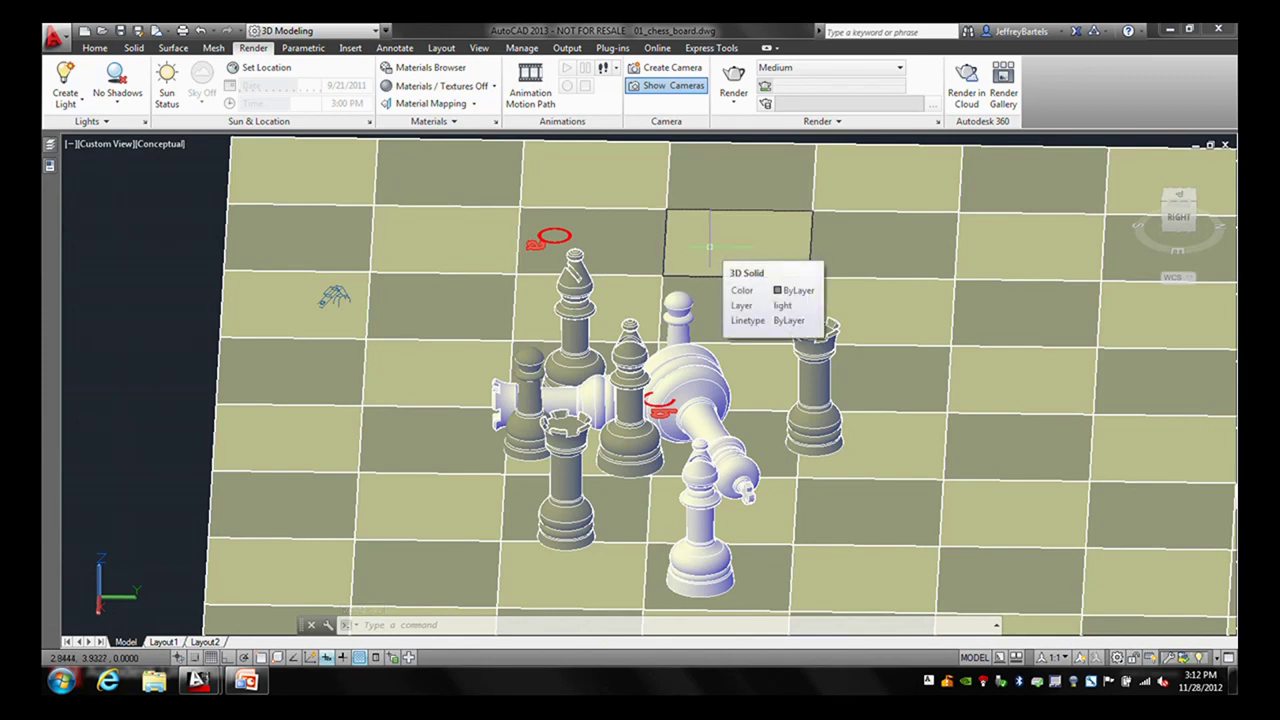
{"action": "left_click", "coordinate": [660, 70]}
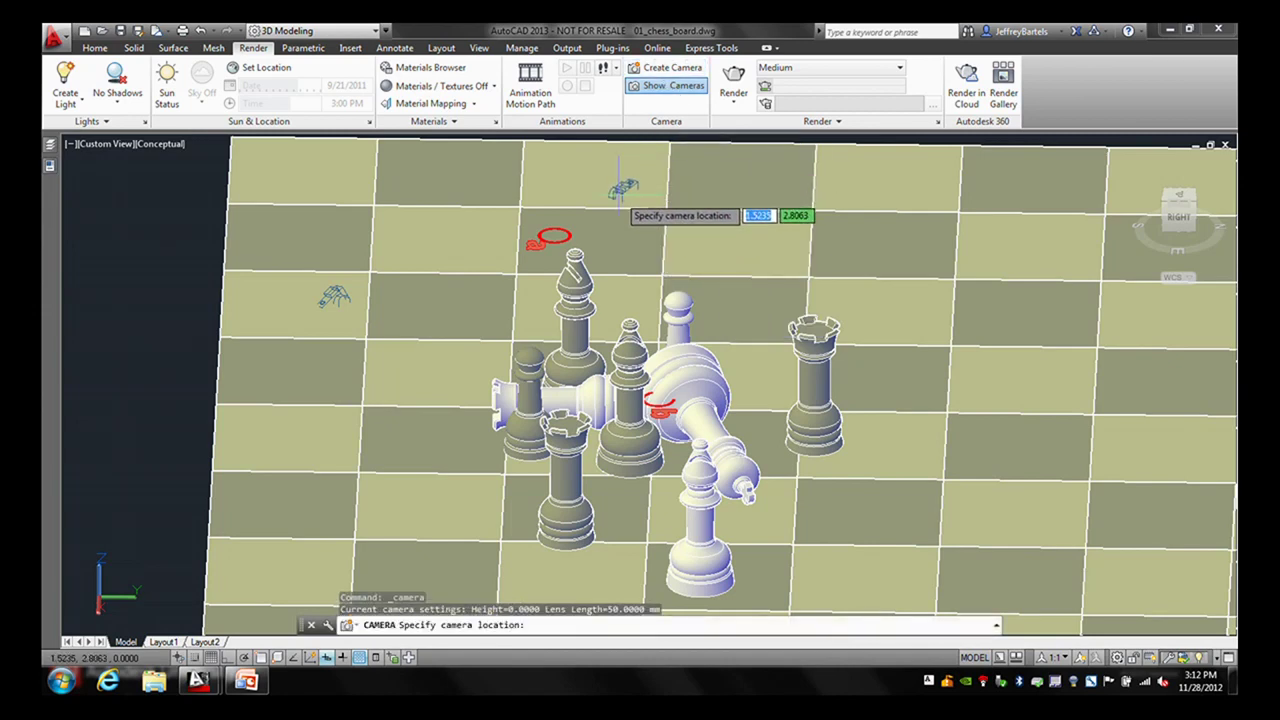
- Create a second camera at a red circle's centre, aimed at the fallen knight's red marker, and select it
{"action": "right_click", "coordinate": [612, 206], "text": "shift"}
{"action": "left_click", "coordinate": [648, 396]}
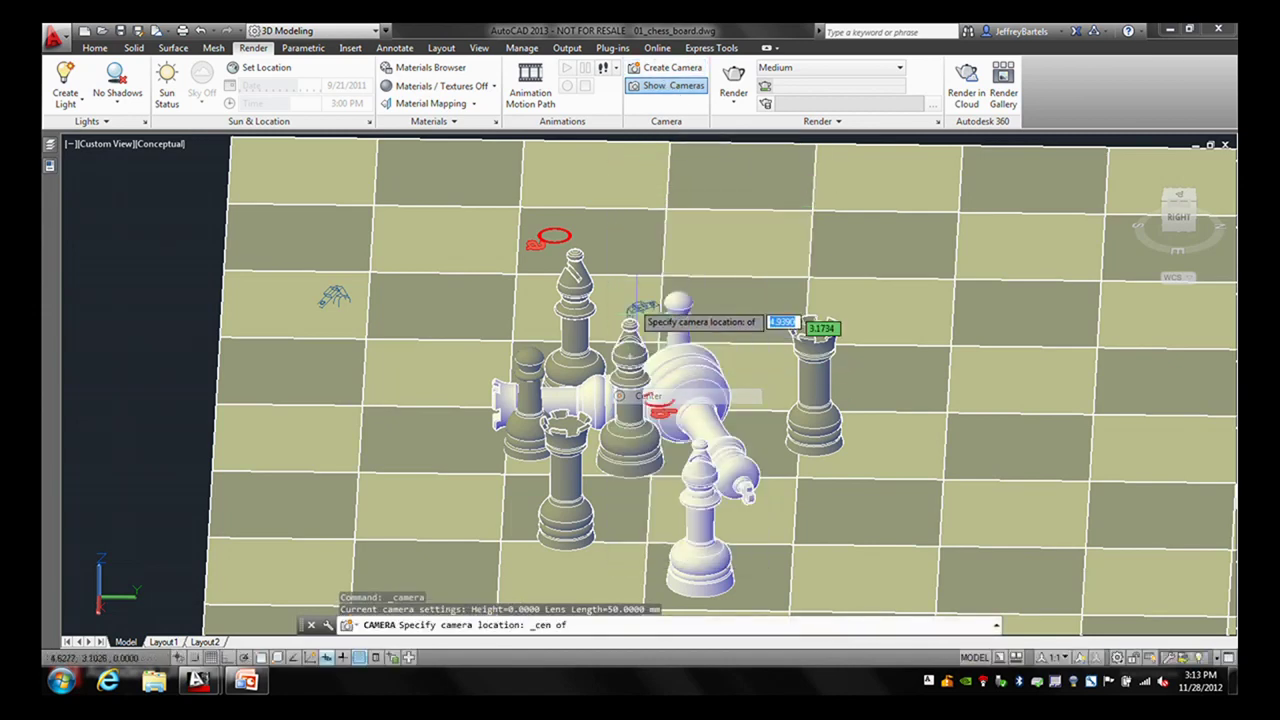
{"action": "left_click", "coordinate": [572, 236]}
{"action": "right_click", "coordinate": [640, 257], "text": "shift"}
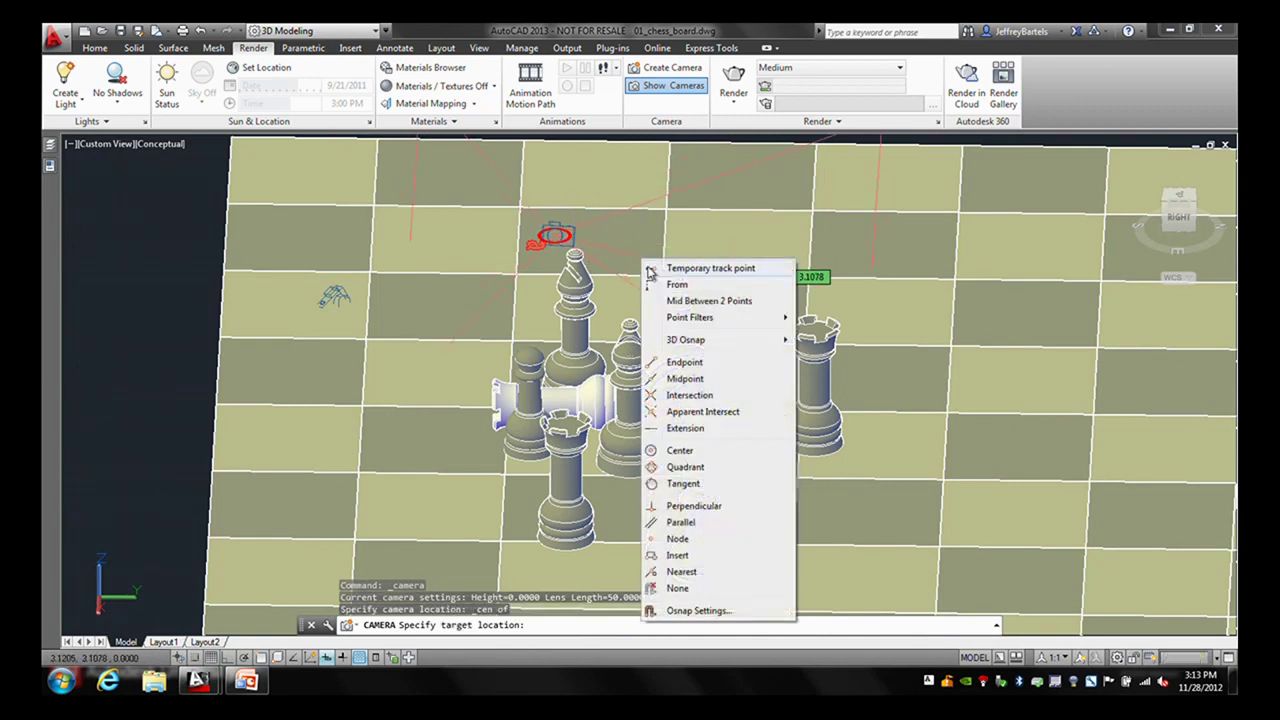
{"action": "left_click", "coordinate": [664, 451]}
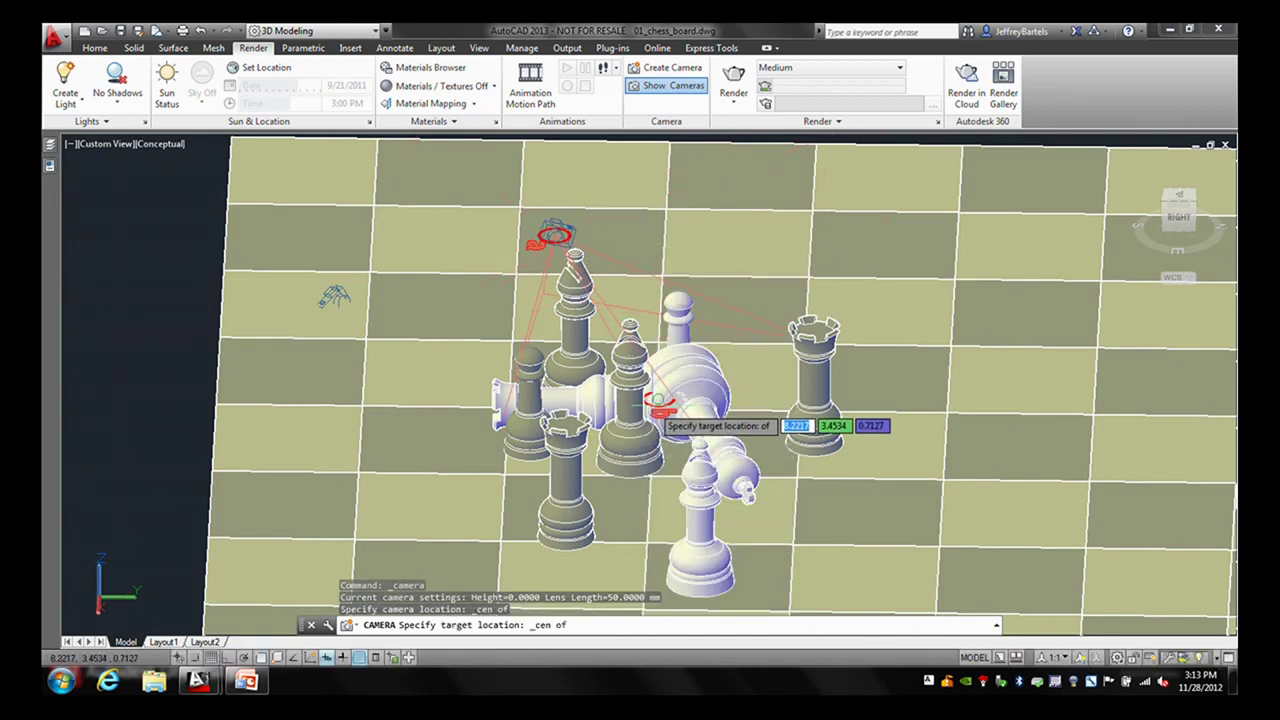
{"action": "left_click", "coordinate": [660, 408]}
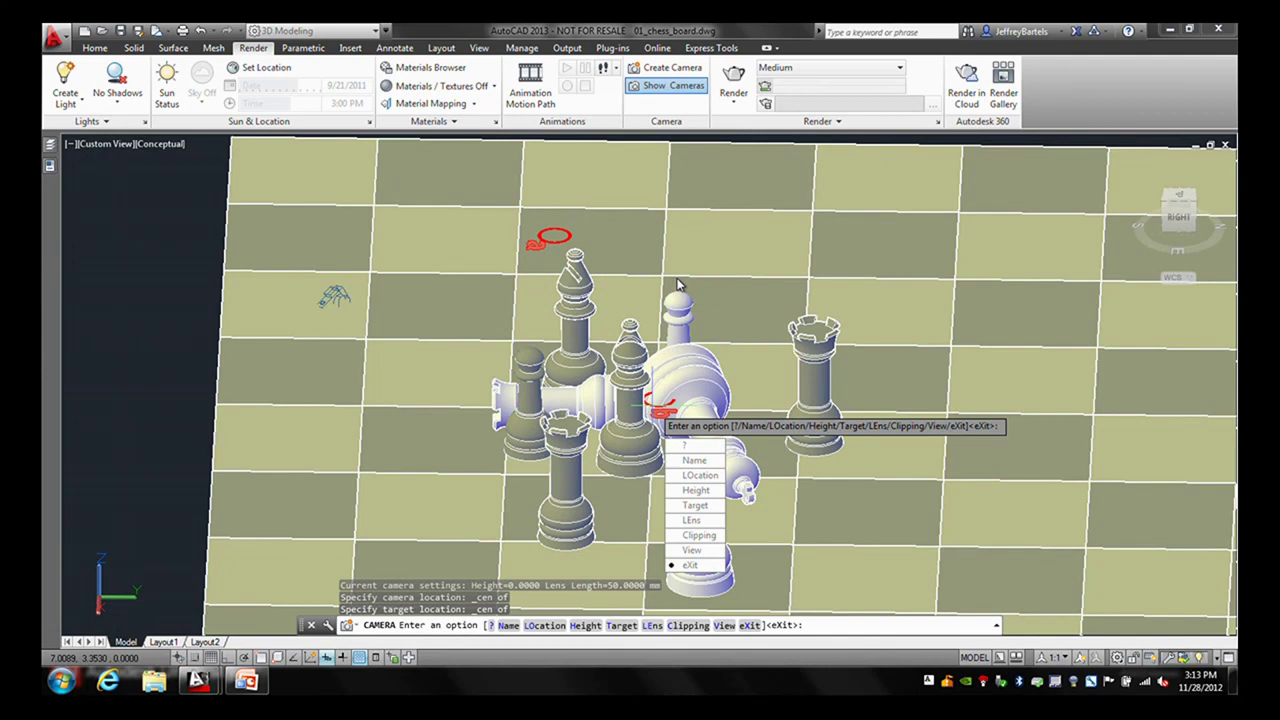
{"action": "key", "text": "Return"}
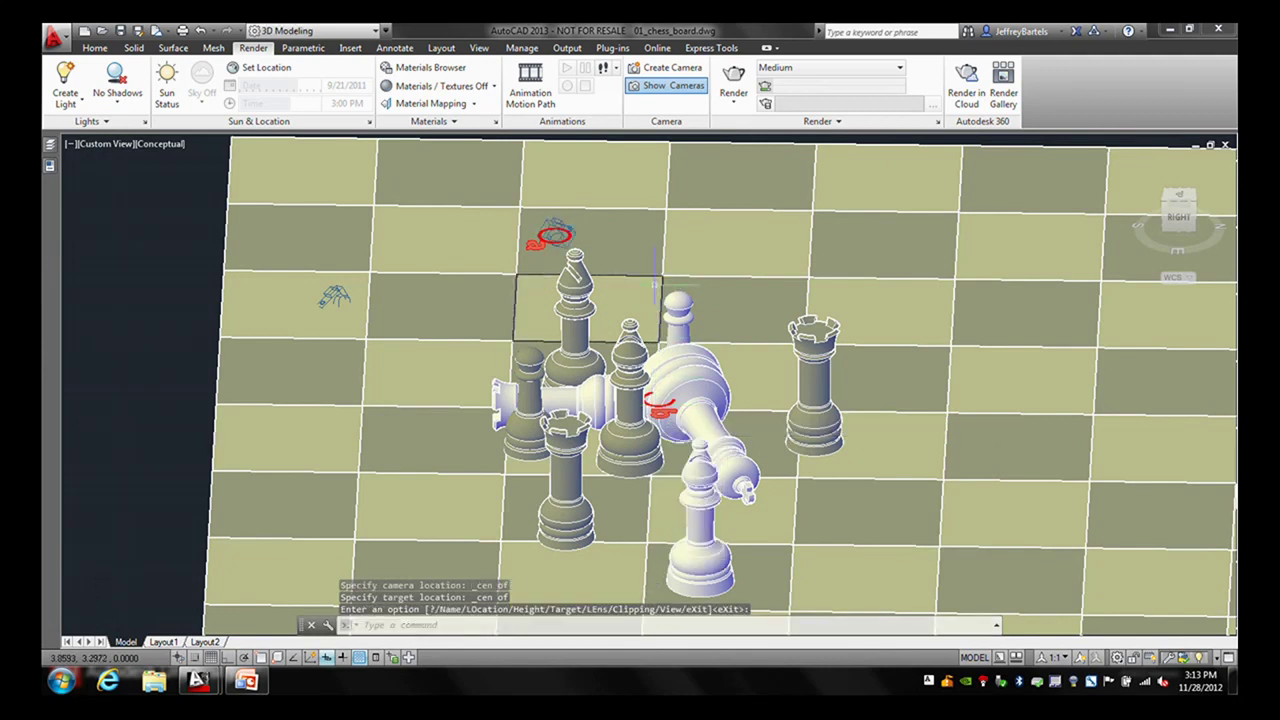
{"action": "left_click", "coordinate": [592, 214]}
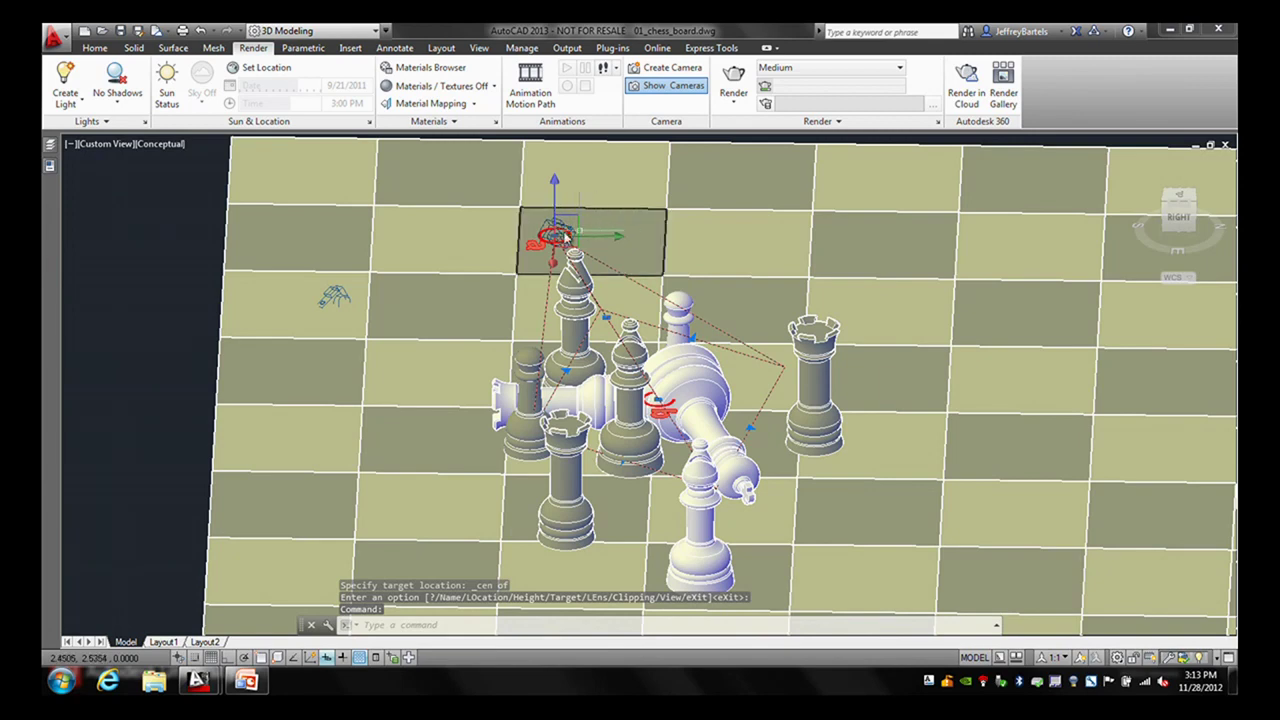
{"action": "right_click", "coordinate": [487, 250]}
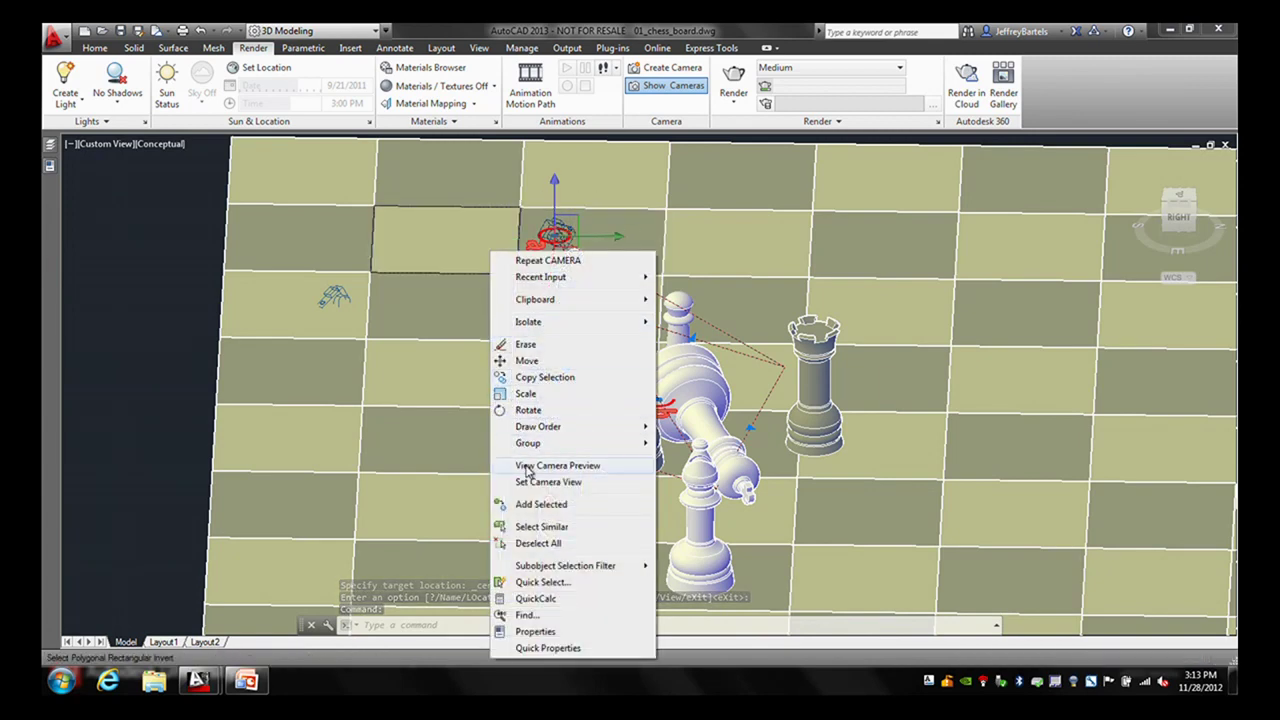
- Show a persistent, taller Camera Preview of what the new camera sees
{"action": "left_click", "coordinate": [530, 465]}
{"action": "left_click", "coordinate": [229, 406]}
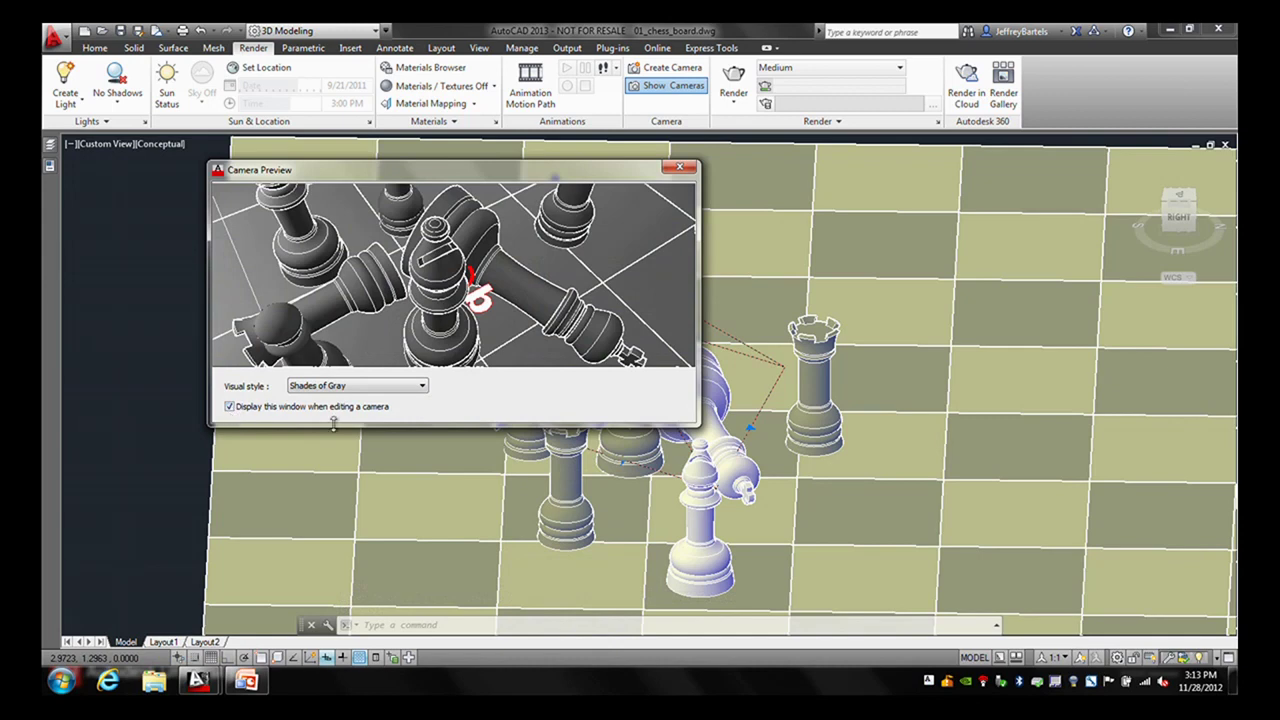
{"action": "left_click_drag", "start_coordinate": [410, 424], "coordinate": [398, 478]}
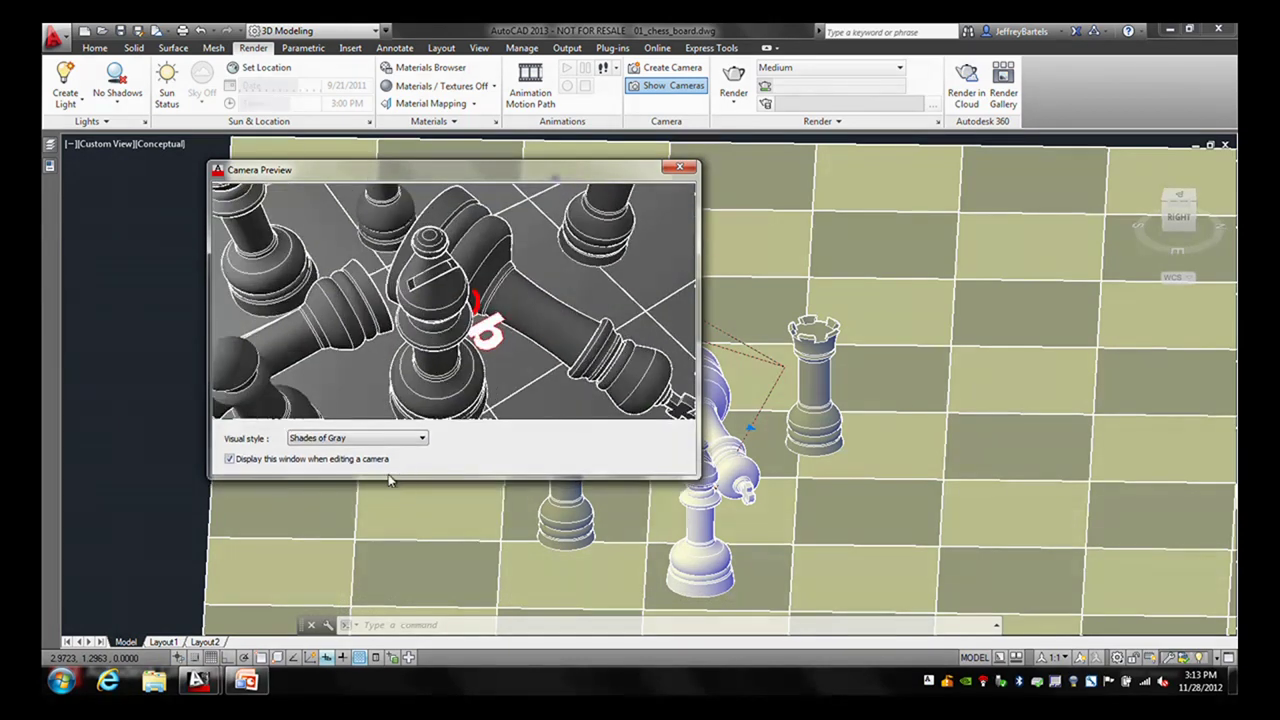
- In Properties, rename Camera2 to 'overhead view' and set its lens length to 35 mm
{"action": "left_click", "coordinate": [49, 166]}
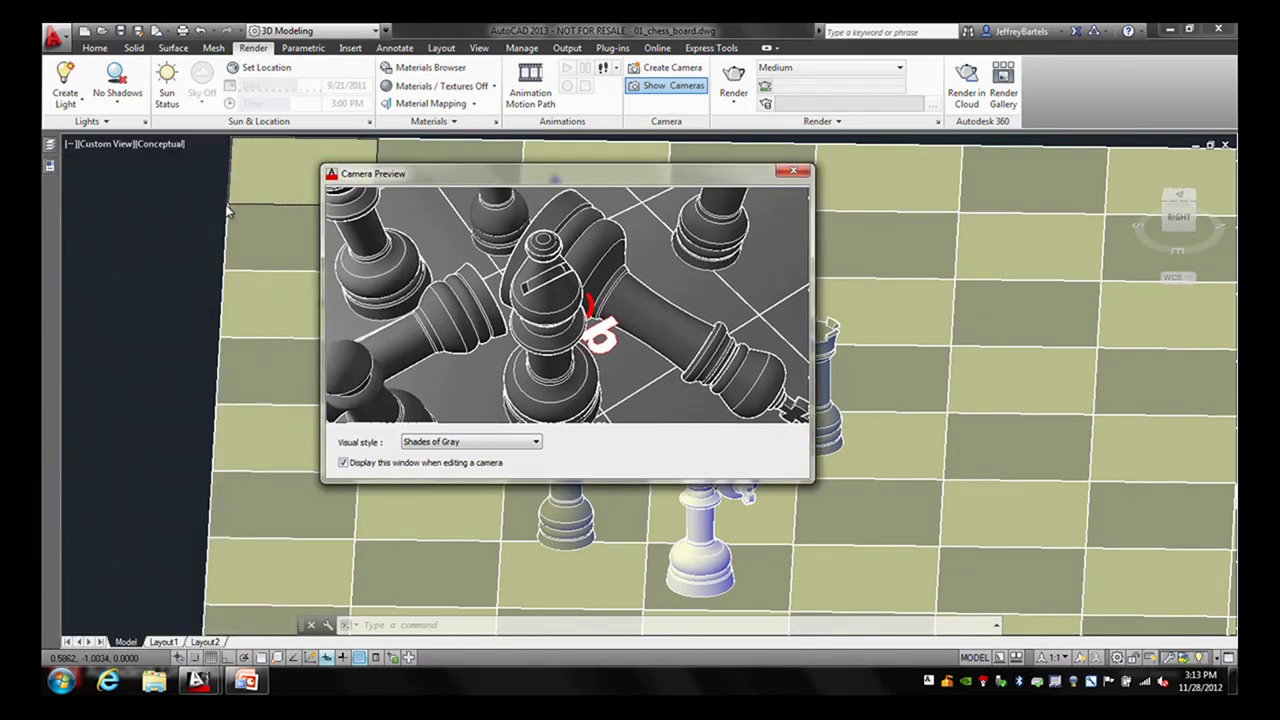
{"action": "mouse_move", "coordinate": [49, 166]}
{"action": "left_click", "coordinate": [205, 192]}
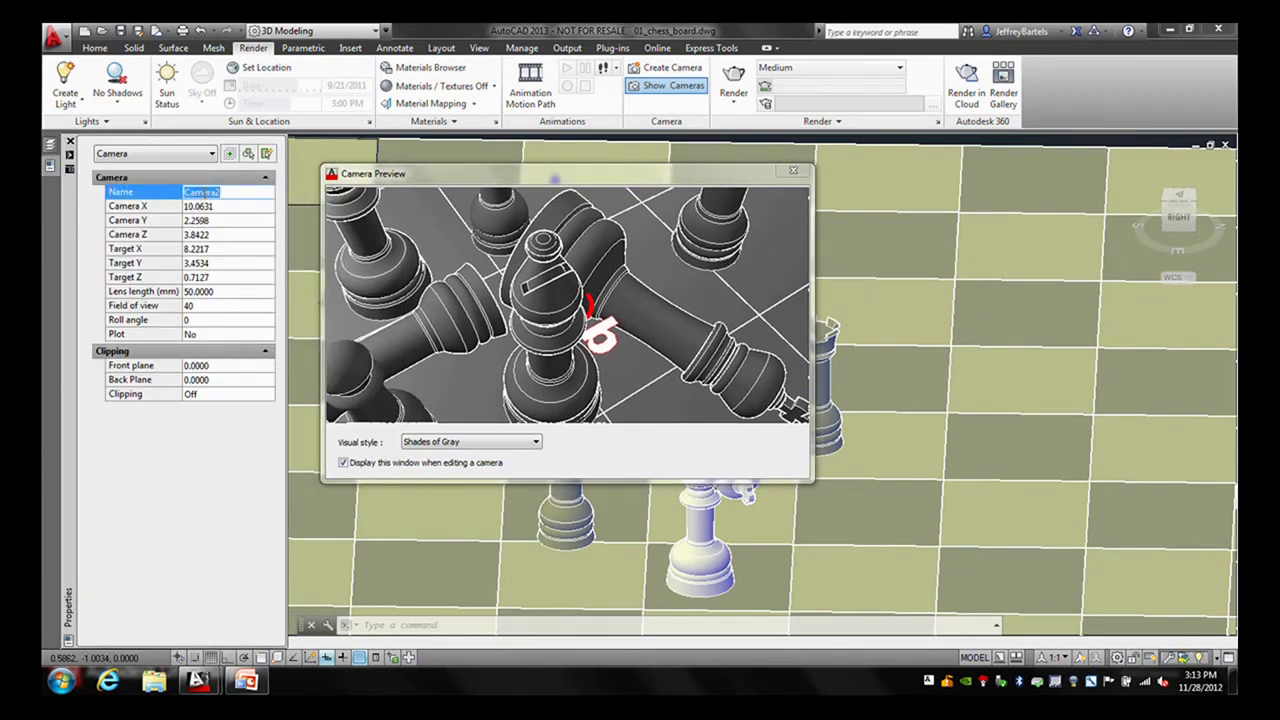
{"action": "type", "text": "overhead view"}
{"action": "left_click", "coordinate": [221, 291]}
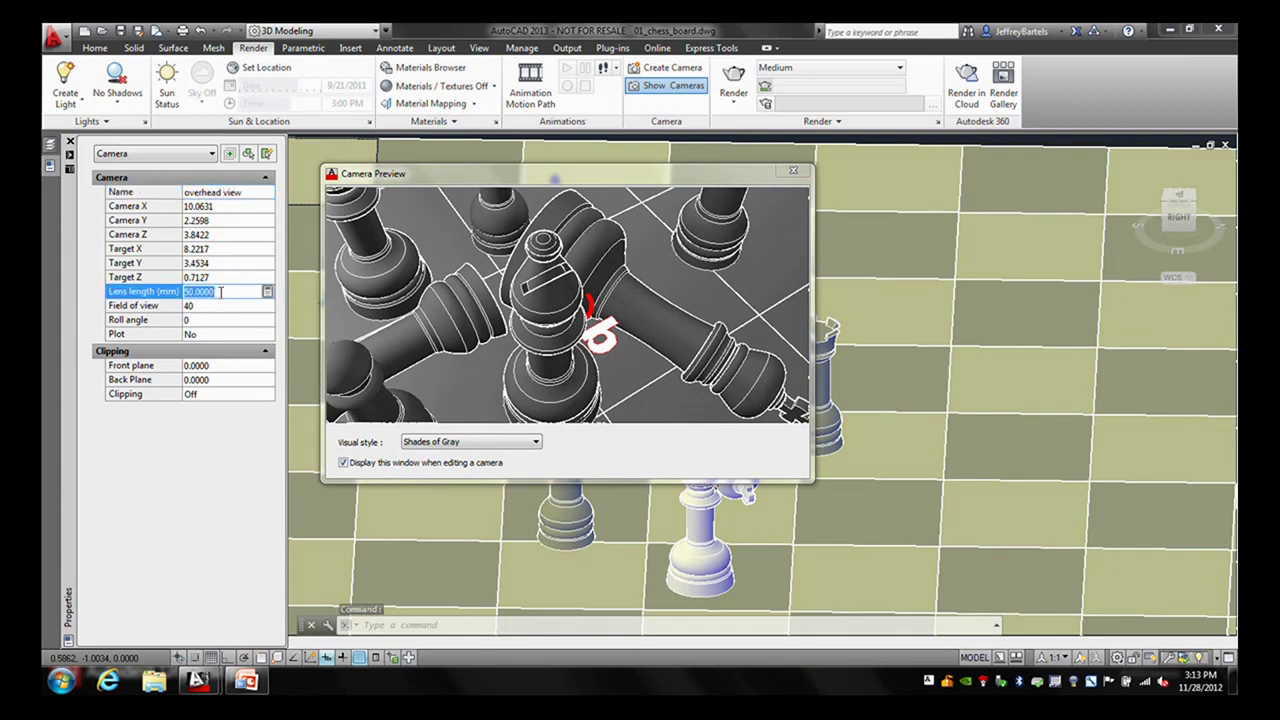
{"action": "type", "text": "35"}
{"action": "key", "text": "Tab"}
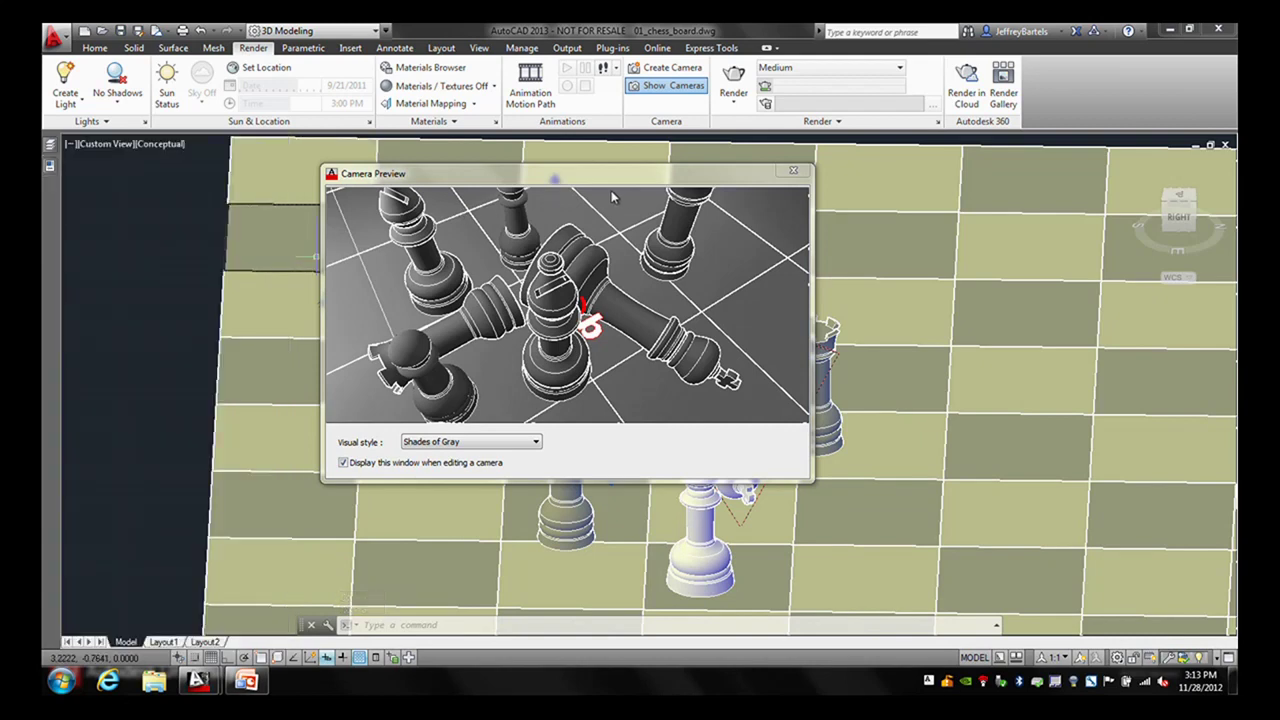
{"action": "key", "text": "Escape"}
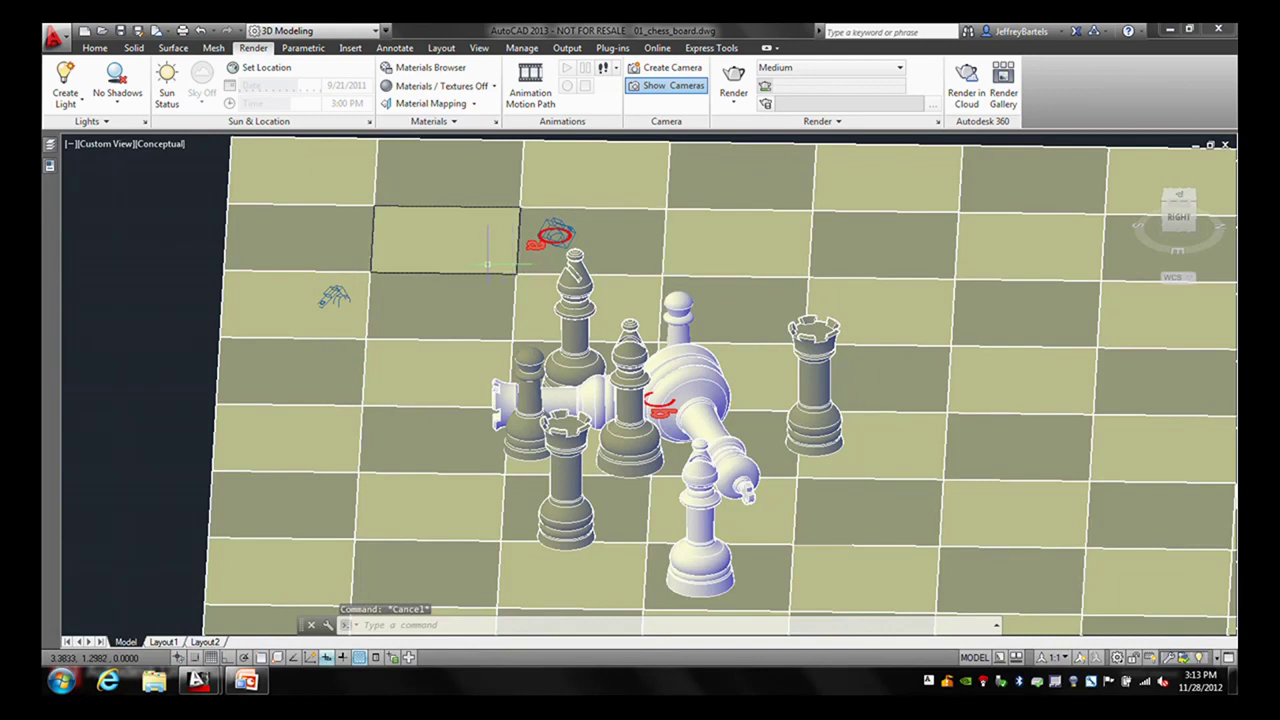
- Select the overhead view camera, move the preview aside, and set the viewport to its camera view
{"action": "mouse_move", "coordinate": [469, 252]}
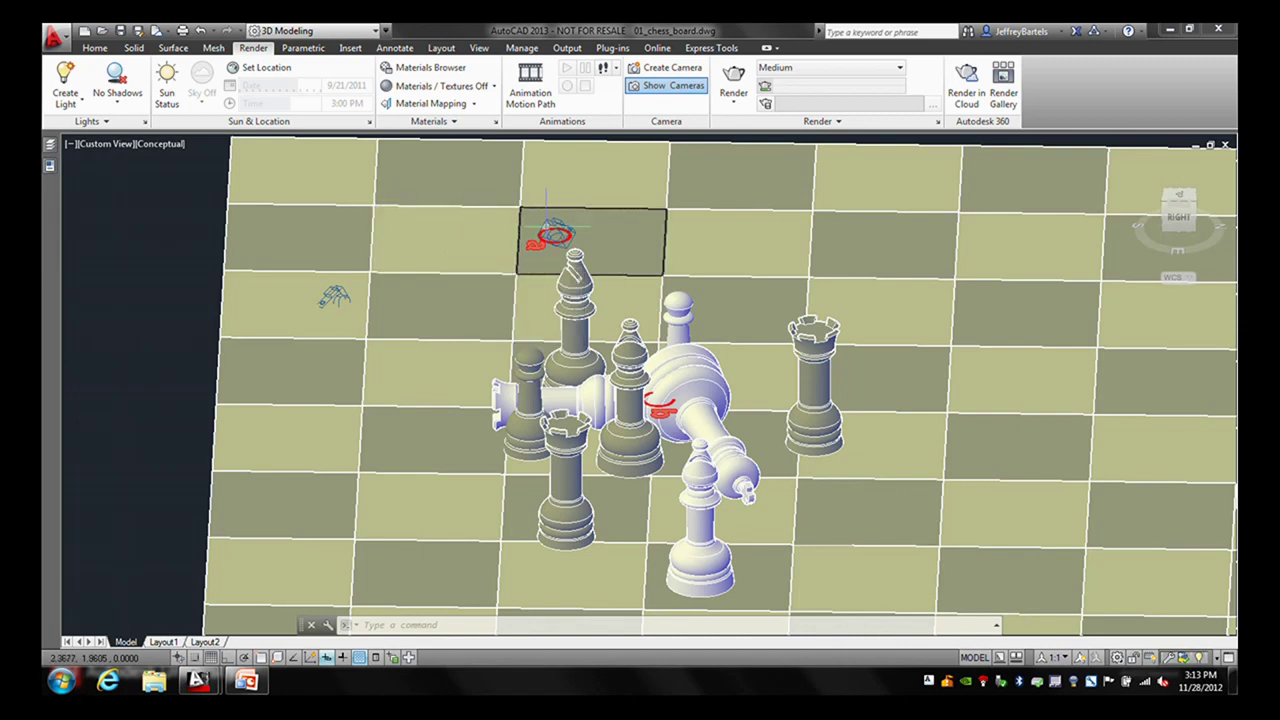
{"action": "left_click", "coordinate": [553, 234]}
{"action": "left_click_drag", "start_coordinate": [645, 173], "coordinate": [455, 331]}
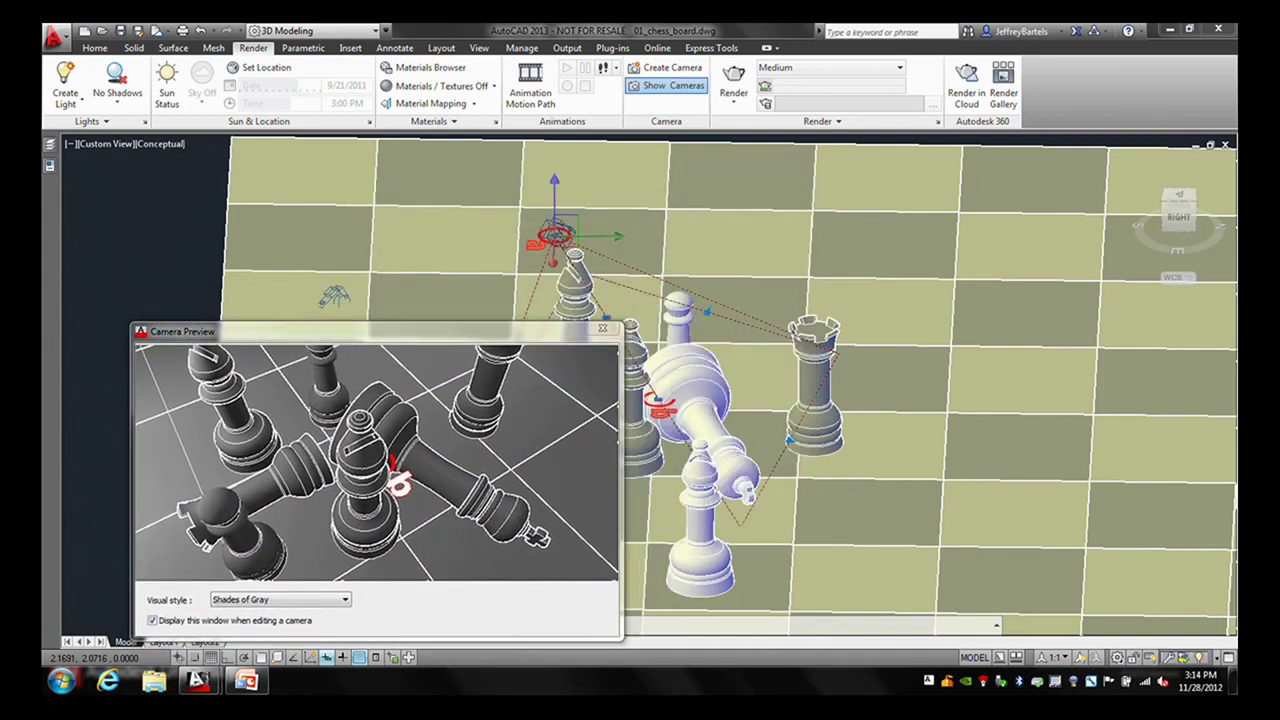
{"action": "right_click", "coordinate": [709, 220]}
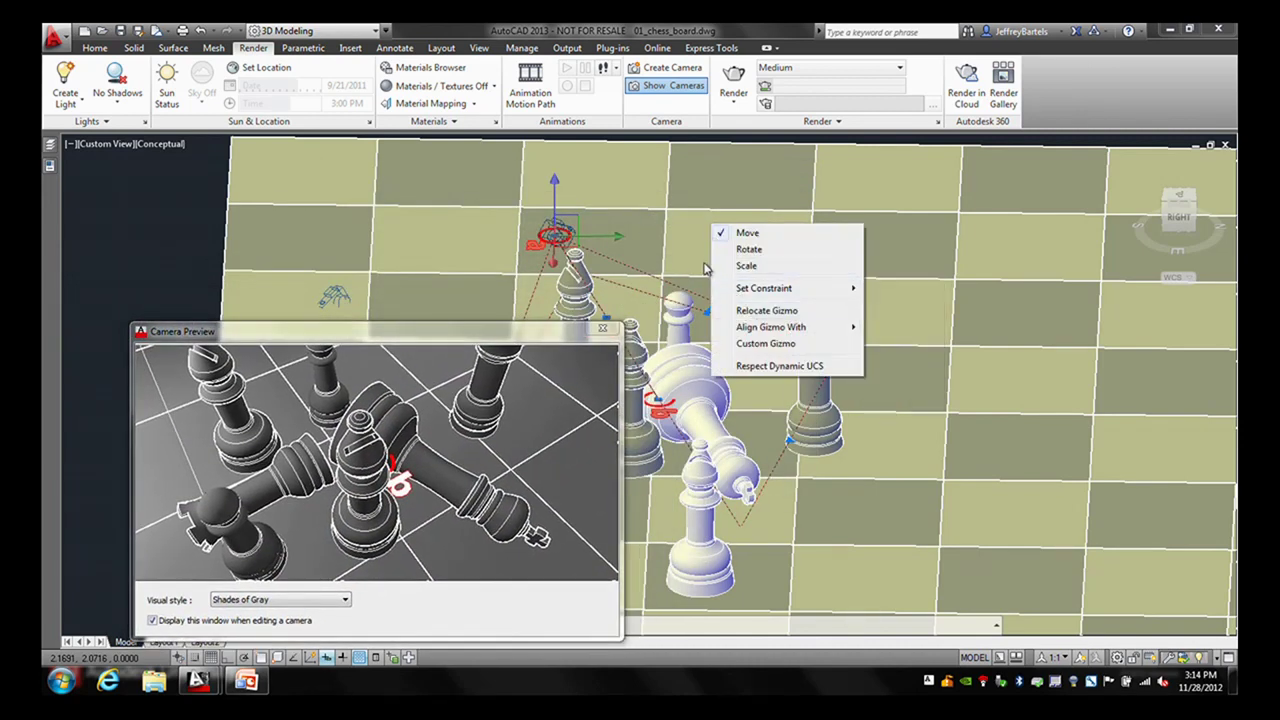
{"action": "left_click", "coordinate": [701, 268]}
{"action": "right_click", "coordinate": [704, 237]}
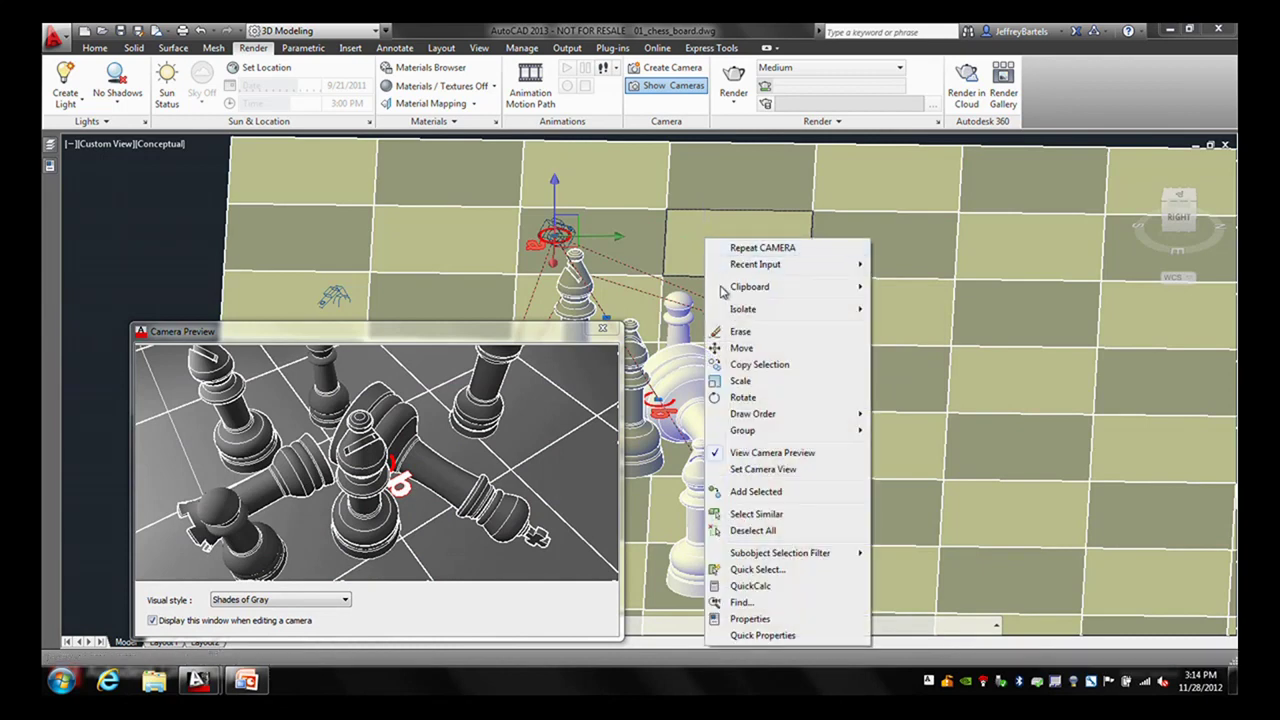
{"action": "left_click", "coordinate": [736, 471]}
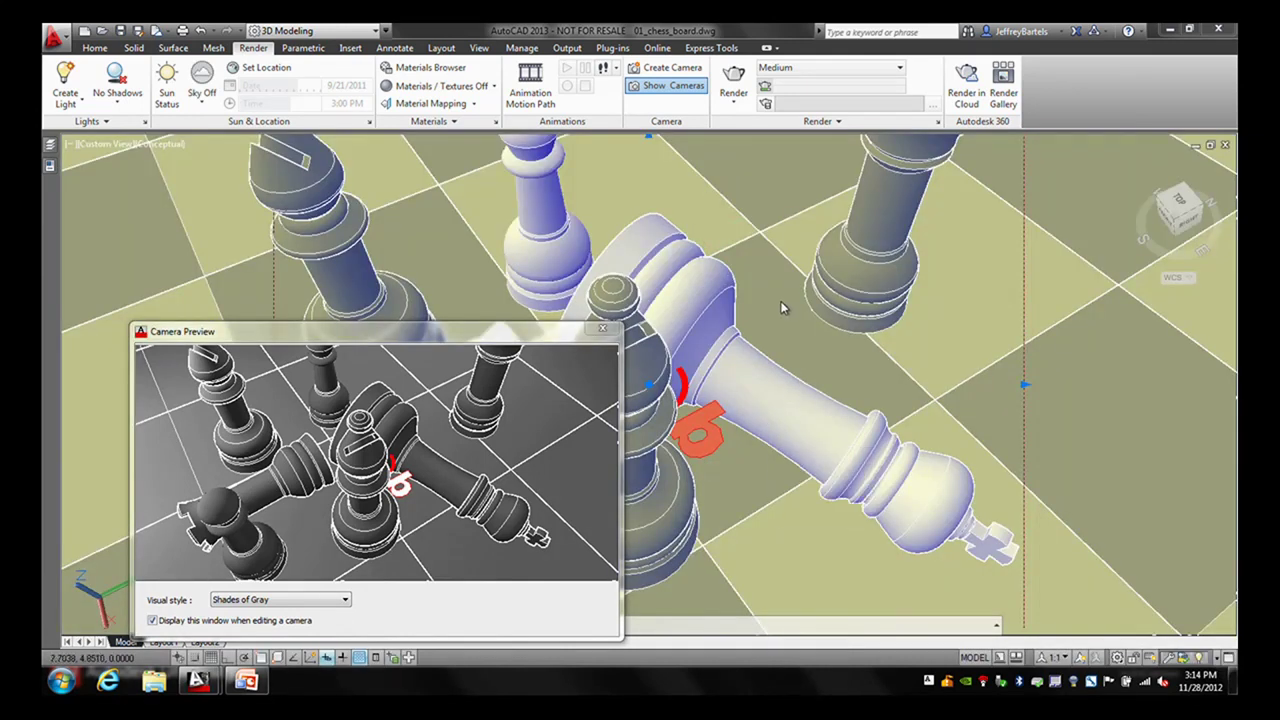
- Restore the Camera1 custom model view, then the 'overhead view' camera view in the viewport
{"action": "key", "text": "Escape"}
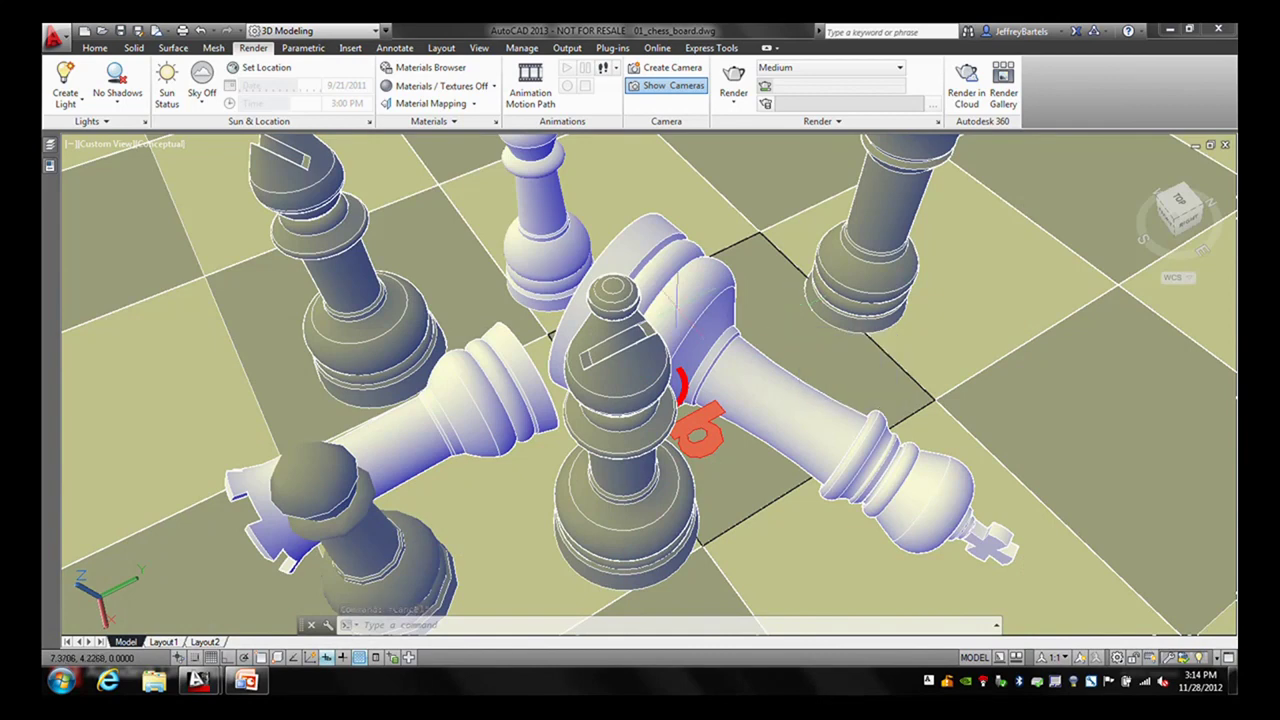
{"action": "left_click", "coordinate": [110, 148]}
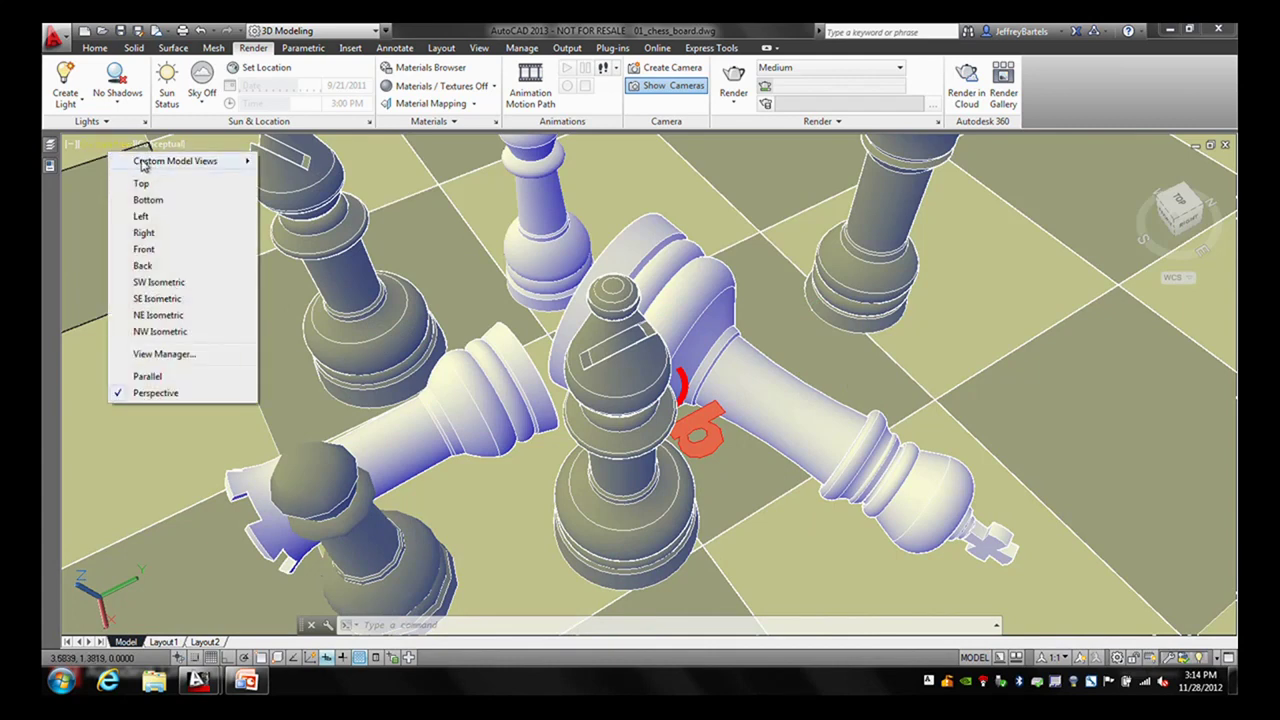
{"action": "mouse_move", "coordinate": [151, 169]}
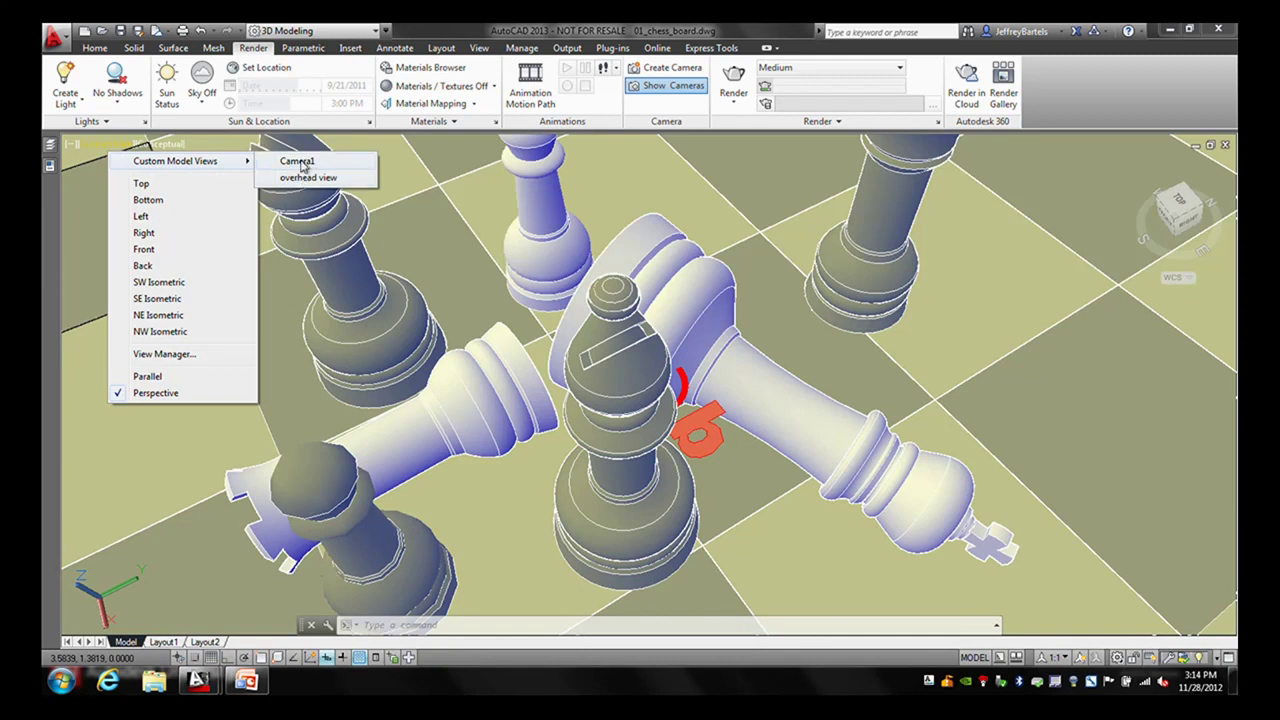
{"action": "left_click", "coordinate": [299, 162]}
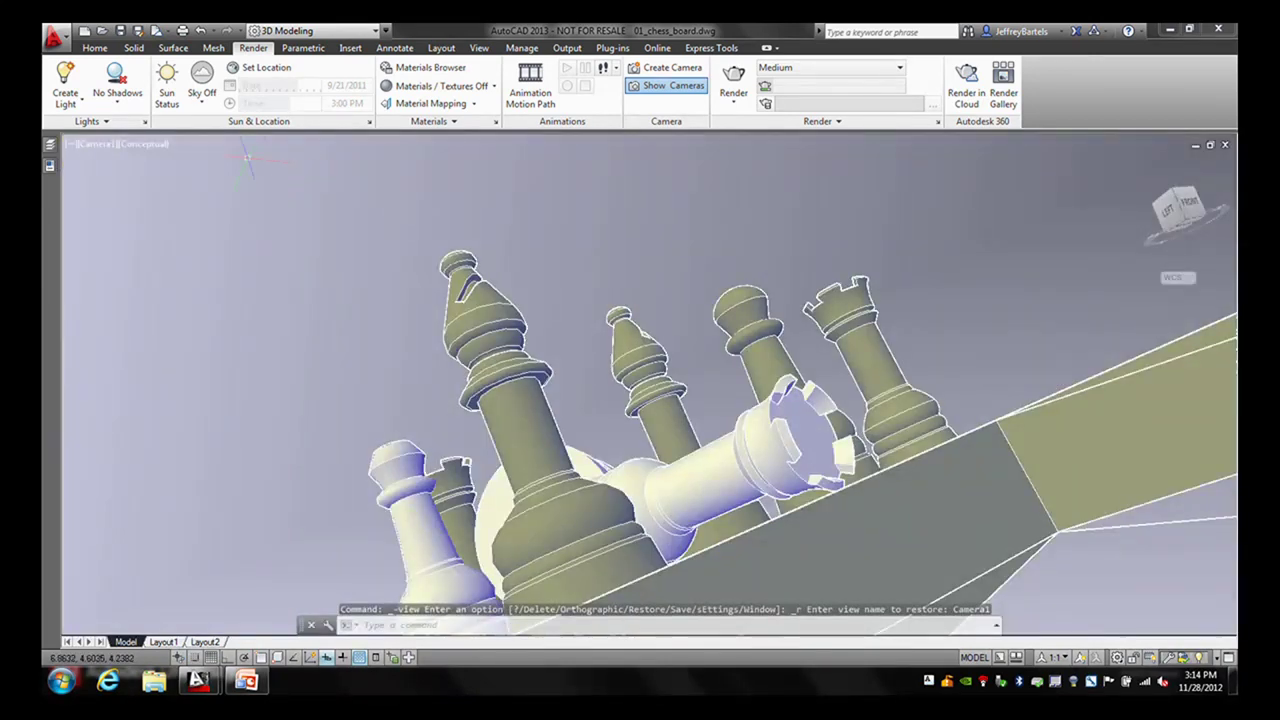
{"action": "left_click", "coordinate": [104, 146]}
{"action": "mouse_move", "coordinate": [155, 165]}
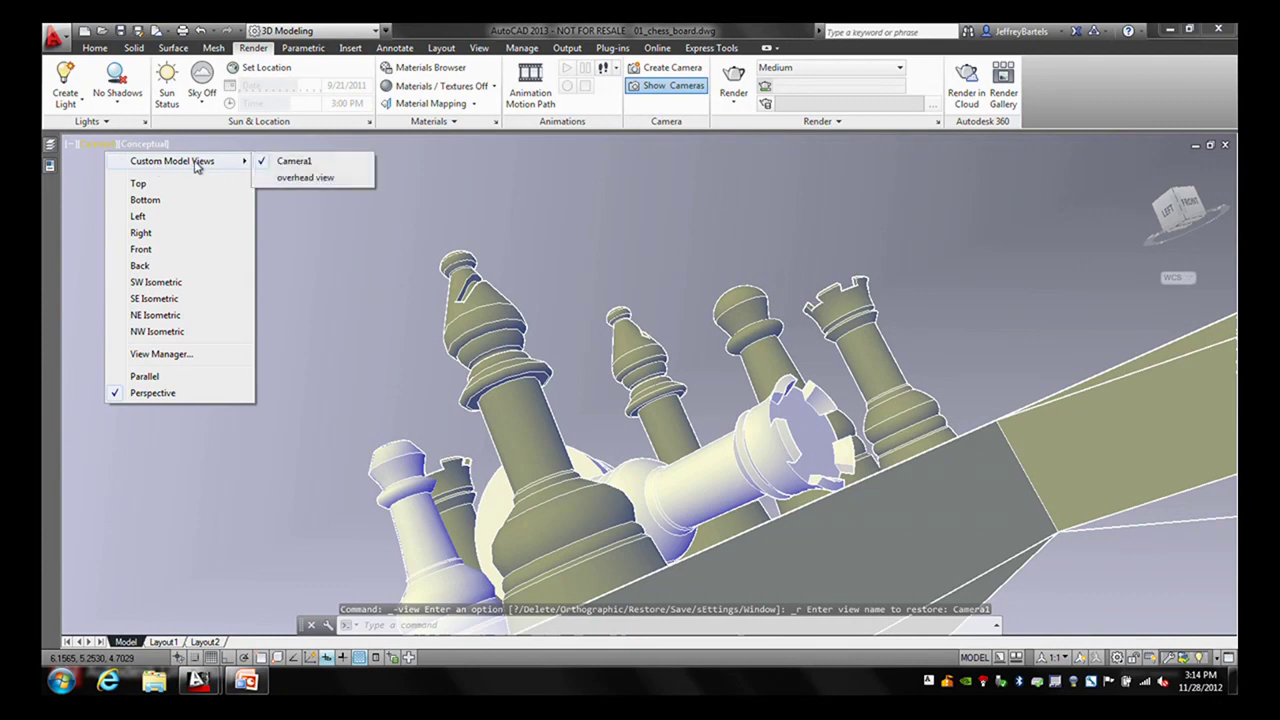
{"action": "left_click", "coordinate": [286, 180]}
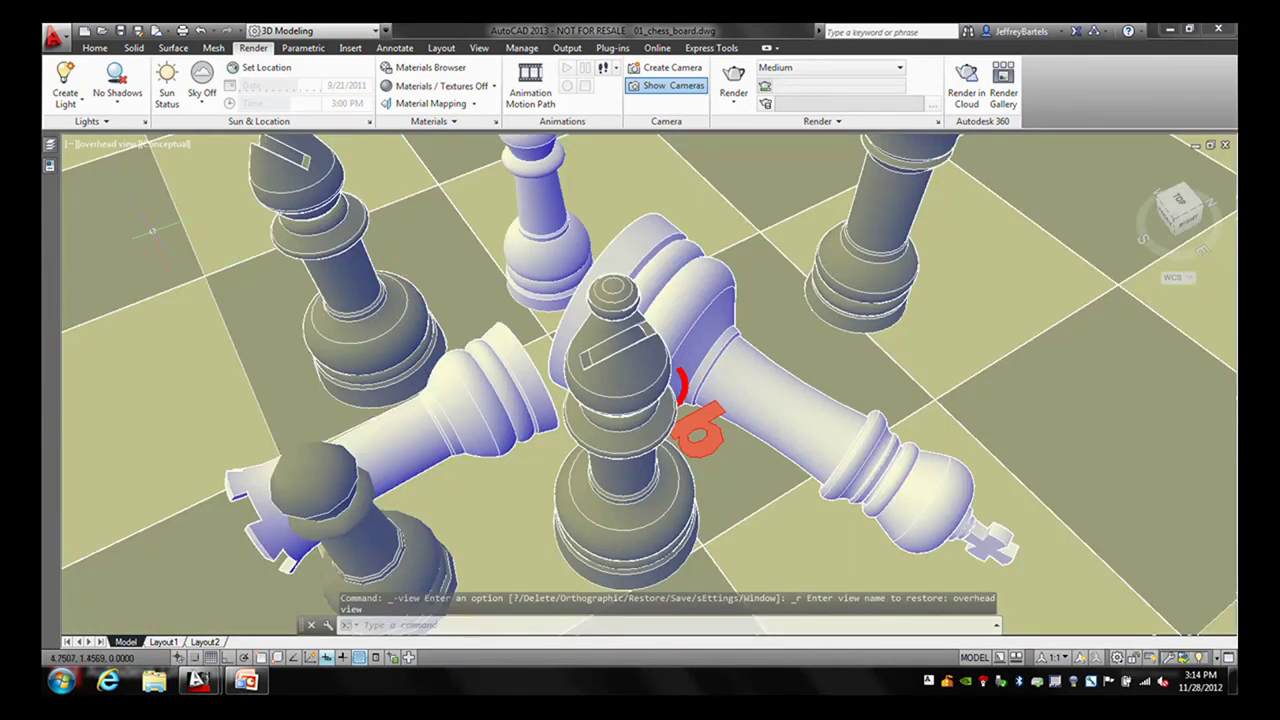
- Turn off the marker-2 layer and render a photorealistic image of the overhead view
{"action": "mouse_move", "coordinate": [50, 158]}
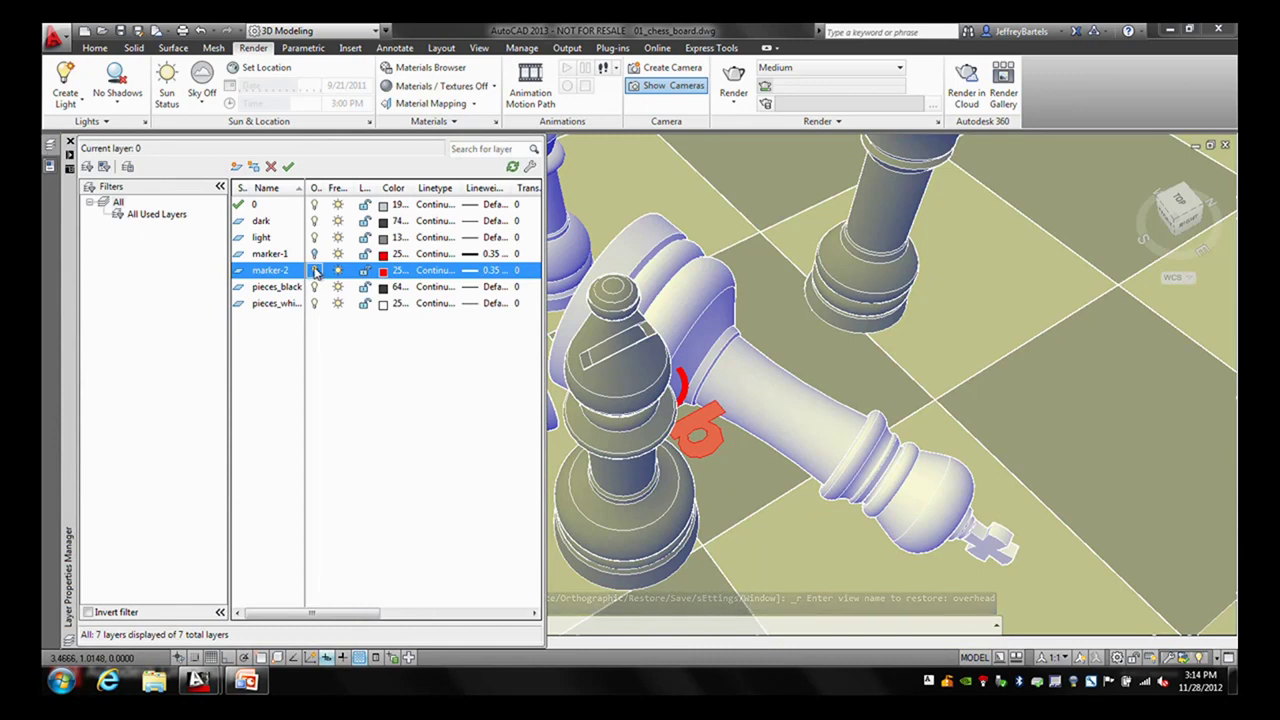
{"action": "left_click", "coordinate": [314, 270]}
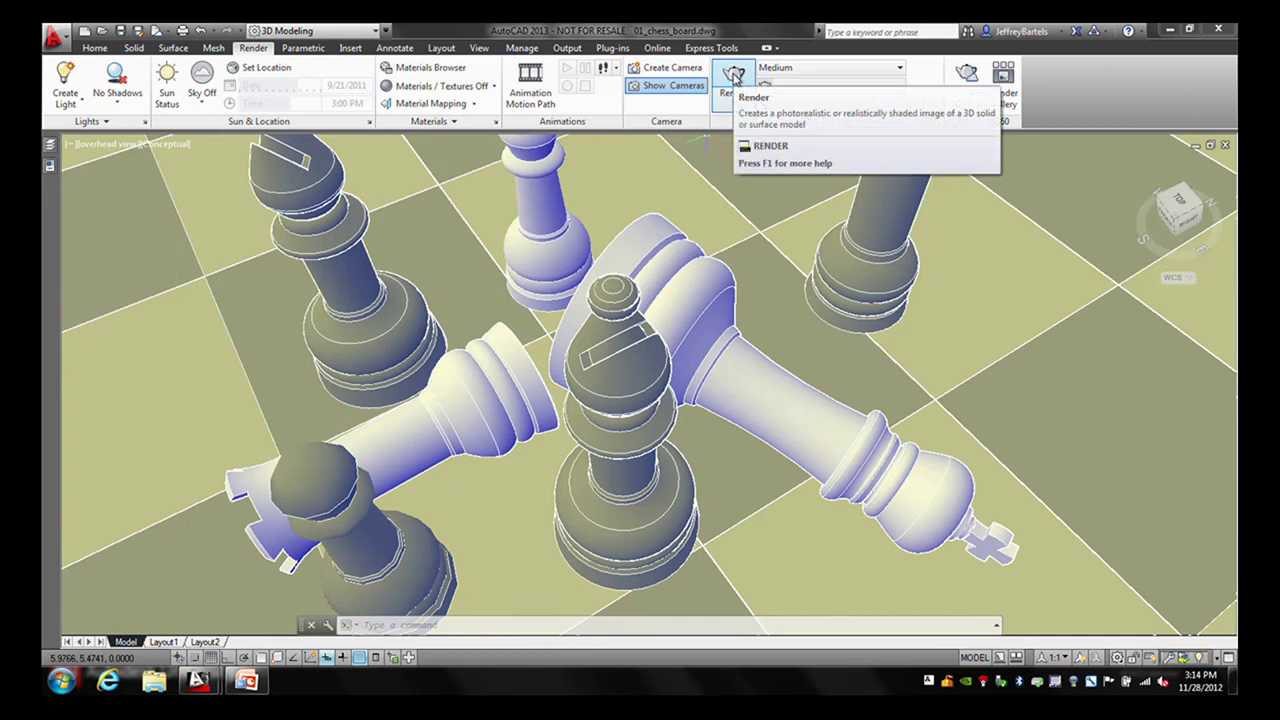
{"action": "left_click", "coordinate": [735, 76]}
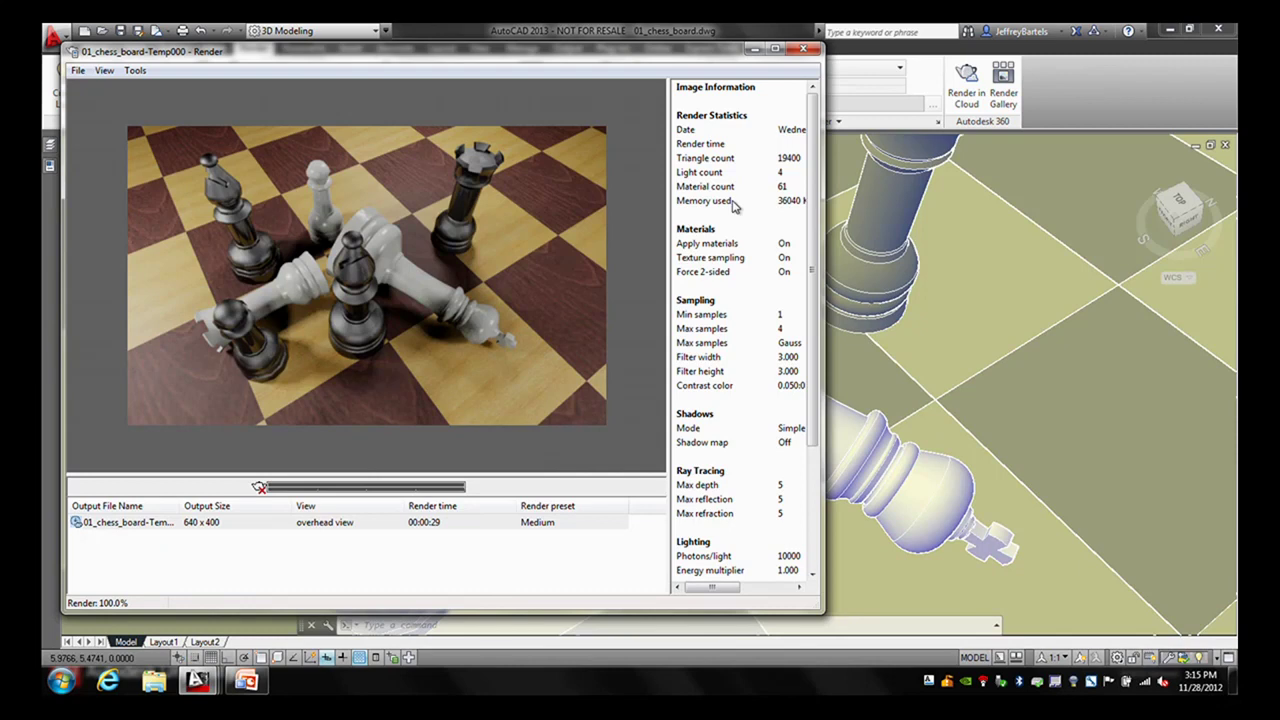
- Close the finished 640 x 400 render and bring the lesson presentation window to the front
{"action": "left_click_drag", "start_coordinate": [688, 57], "coordinate": [746, 56]}
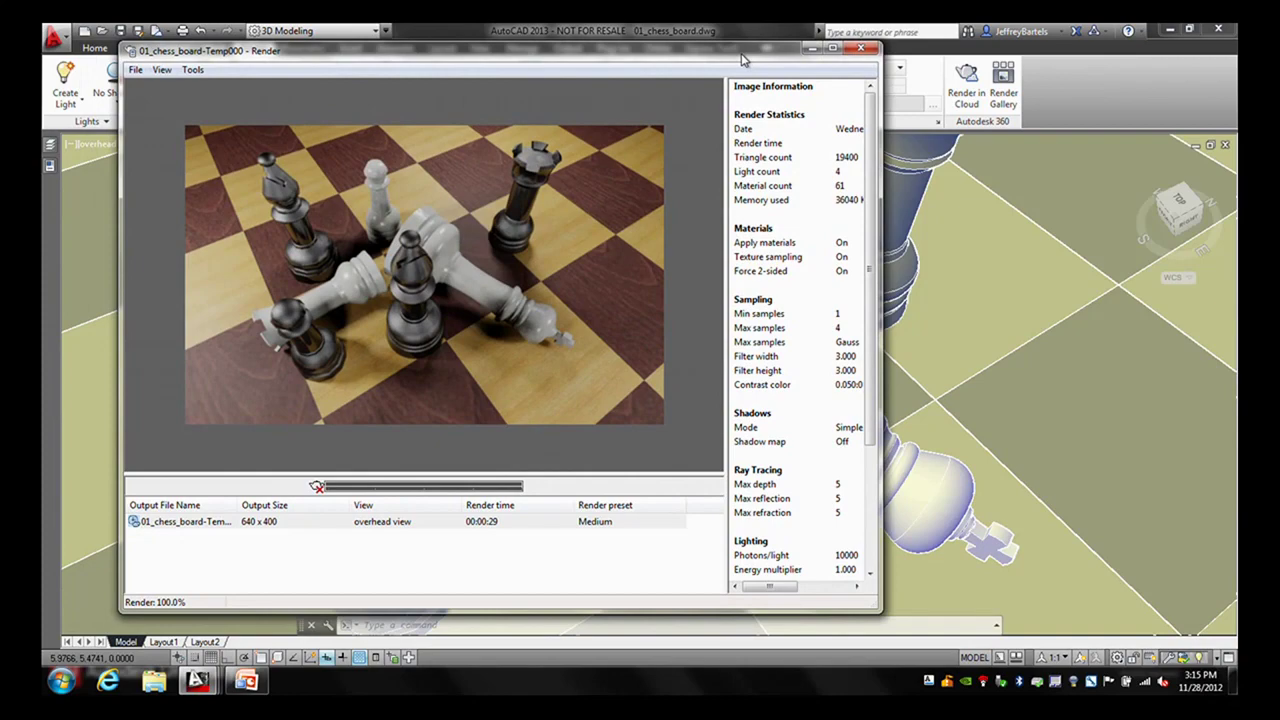
{"action": "left_click", "coordinate": [864, 52]}
{"action": "key", "text": "super+Tab"}
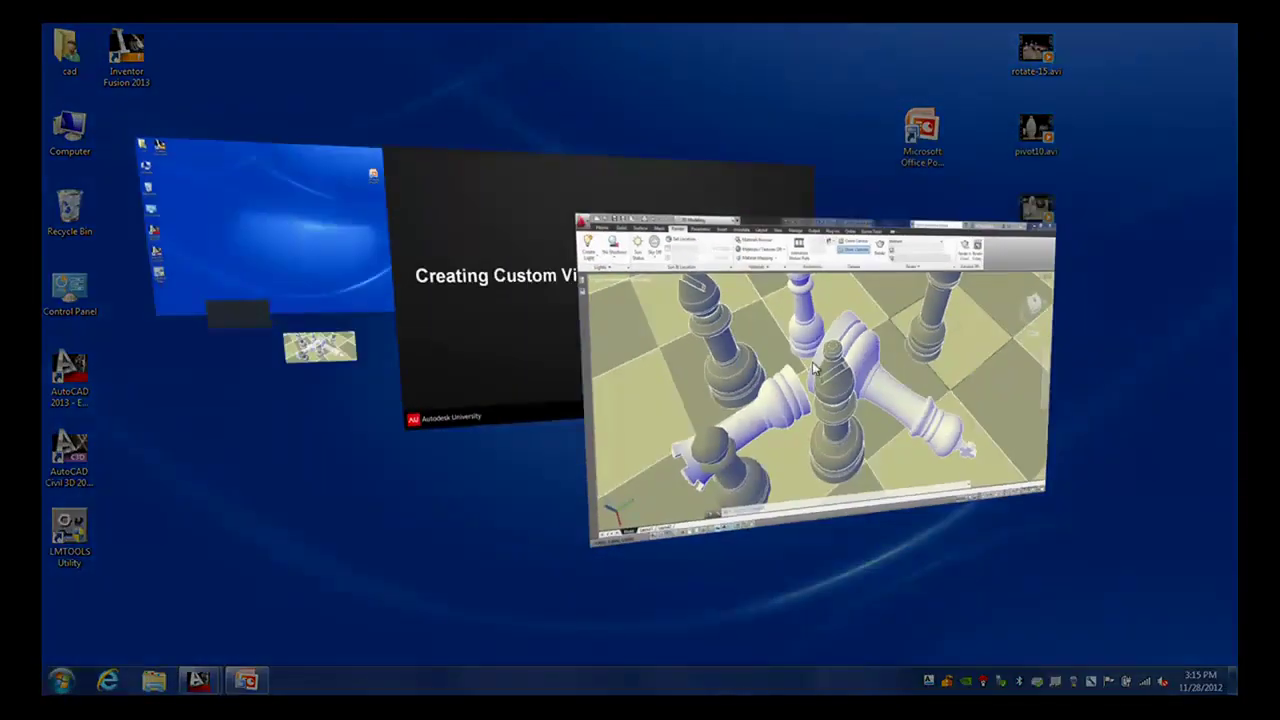
{"action": "left_click", "coordinate": [528, 322]}
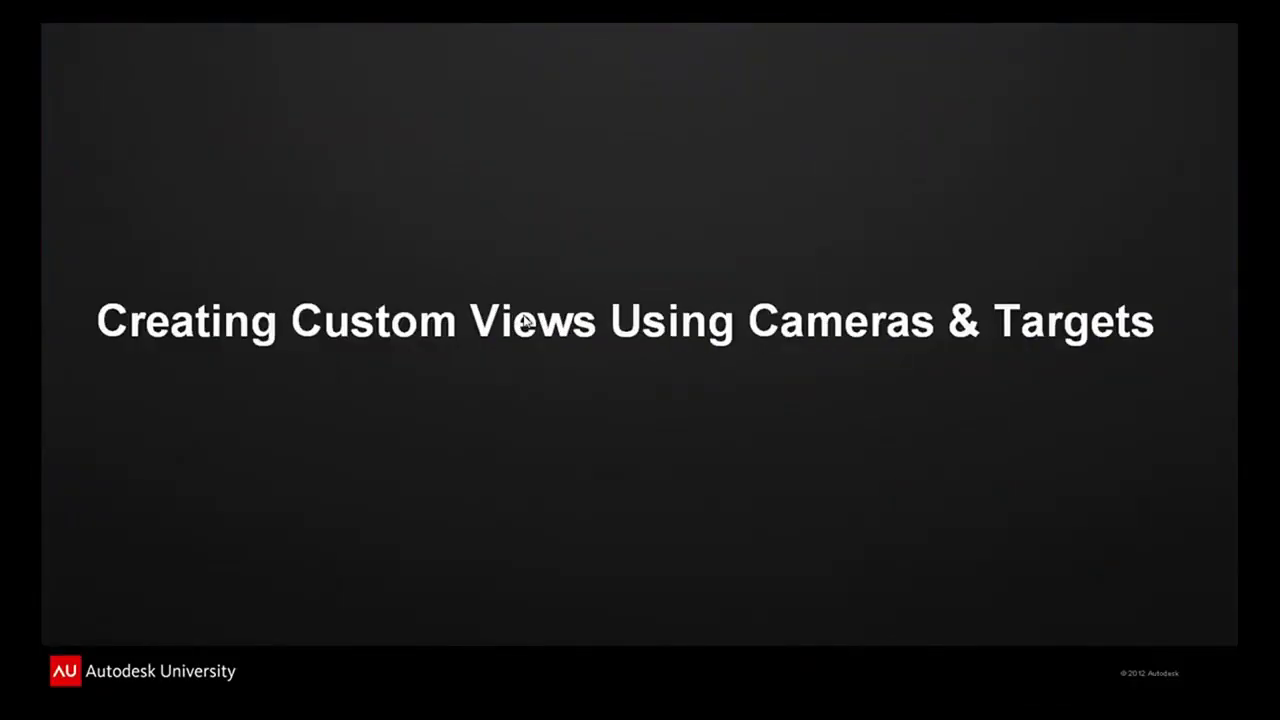
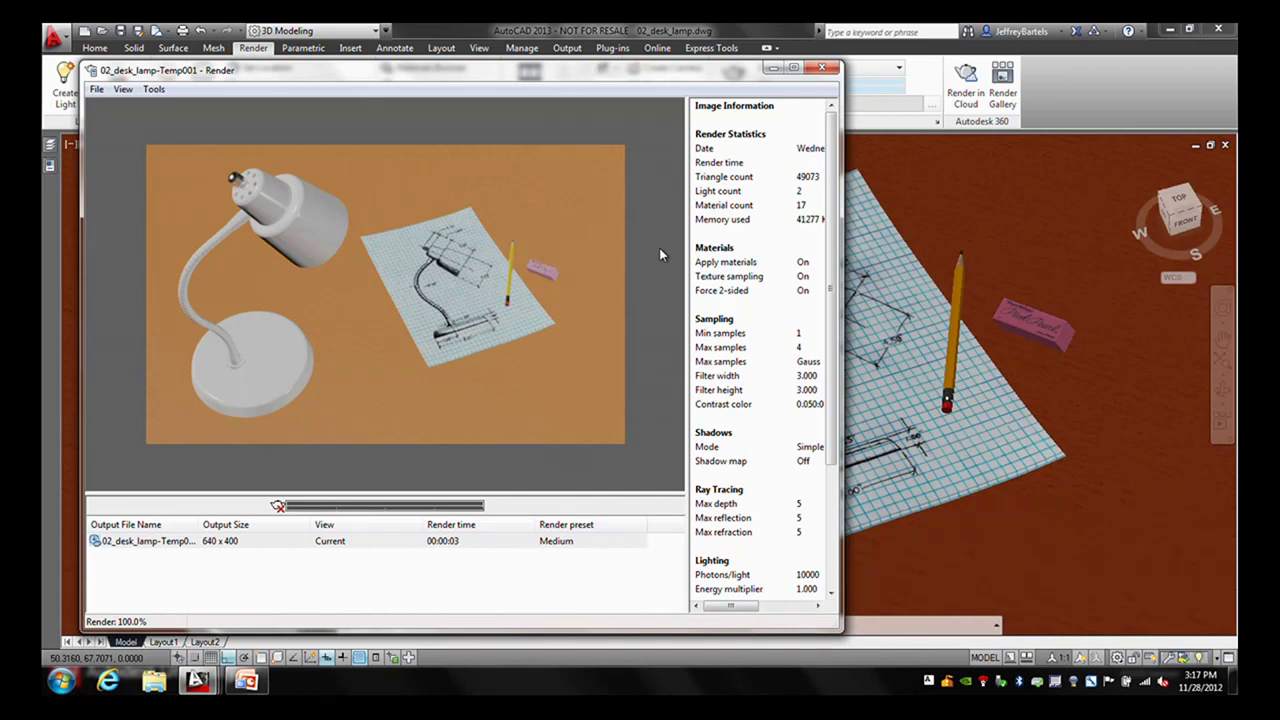
- Close the render preview and expand the Layer Properties Manager from the left palette strip
{"action": "left_click", "coordinate": [822, 70]}
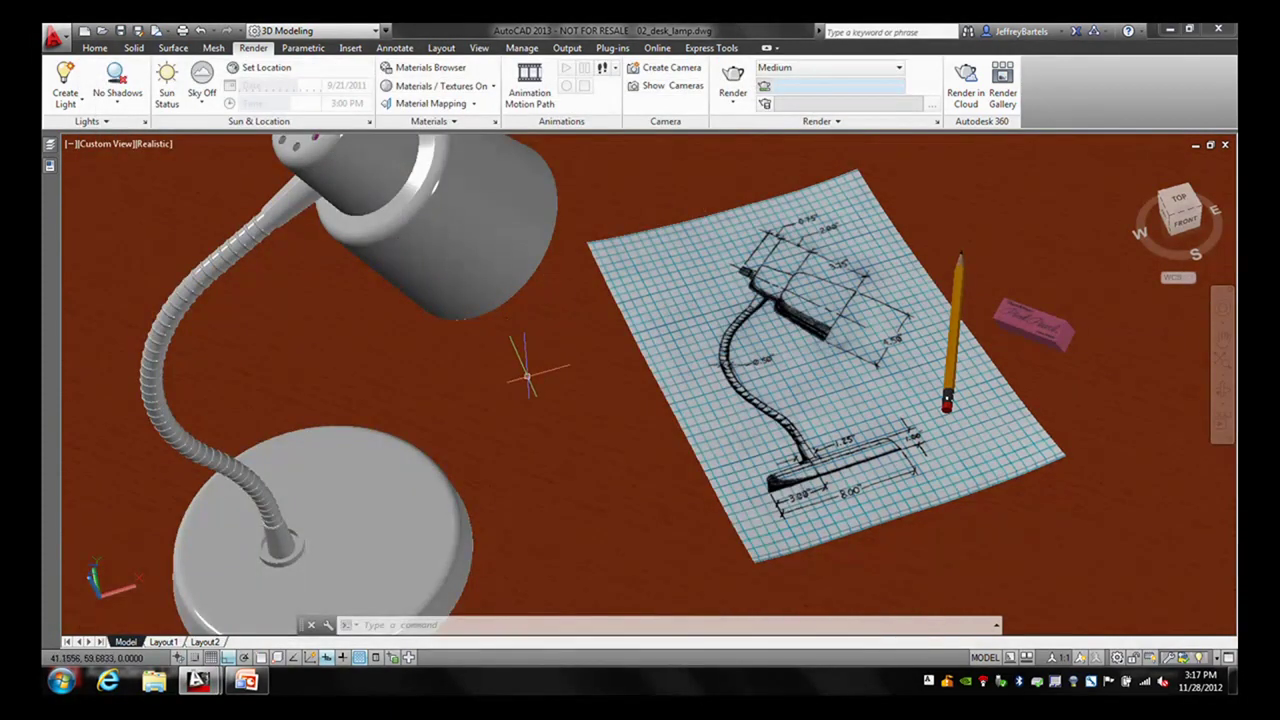
{"action": "mouse_move", "coordinate": [530, 392]}
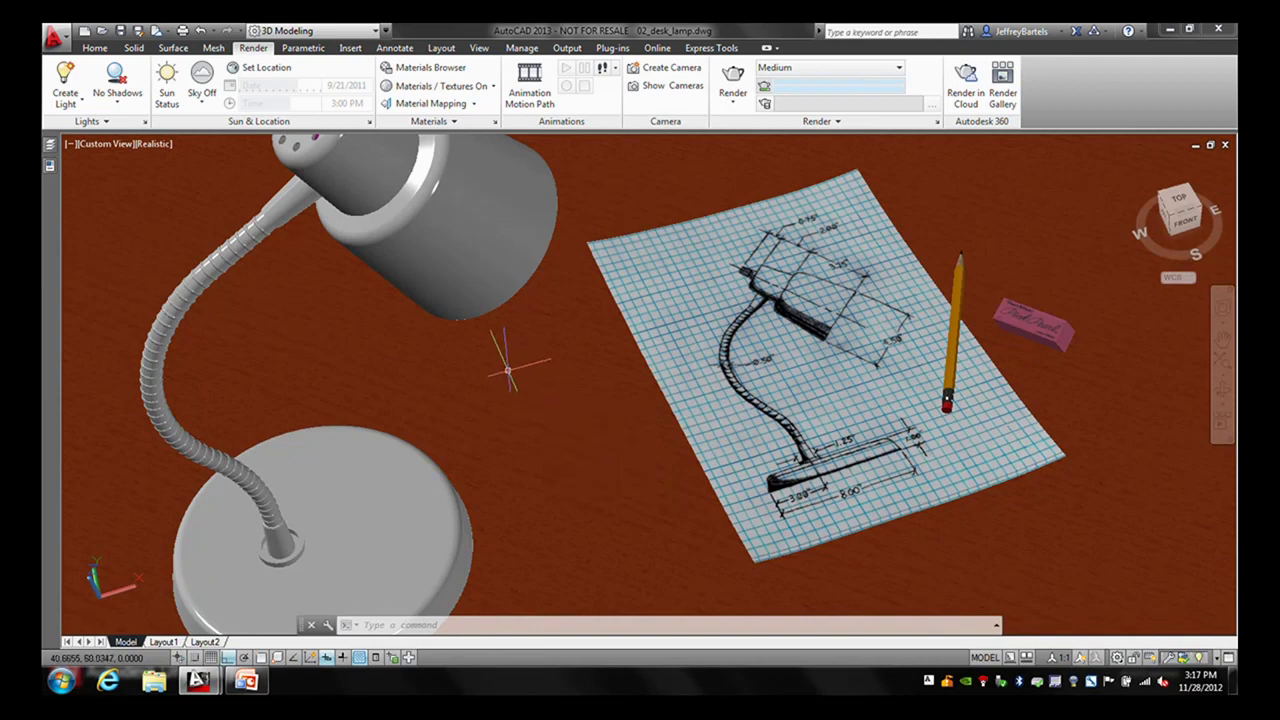
{"action": "mouse_move", "coordinate": [50, 146]}
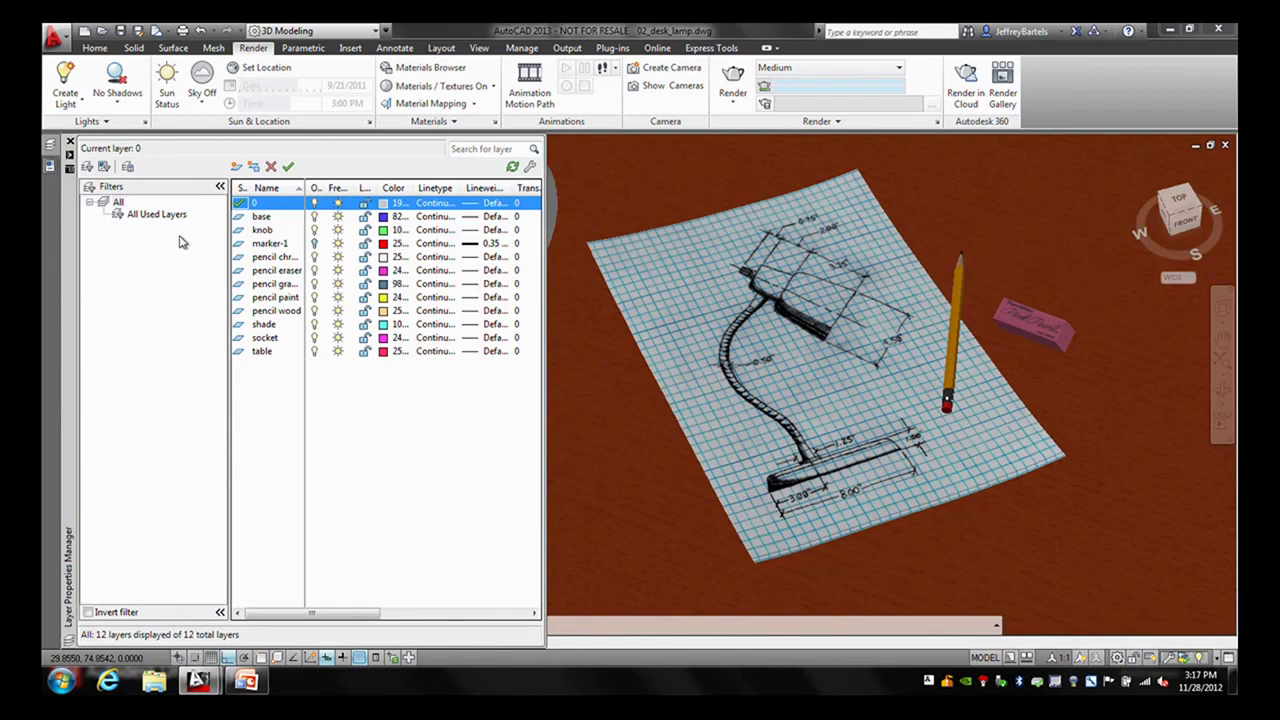
- Turn the marker-1 layer on and the shade layer off
{"action": "left_click", "coordinate": [315, 245]}
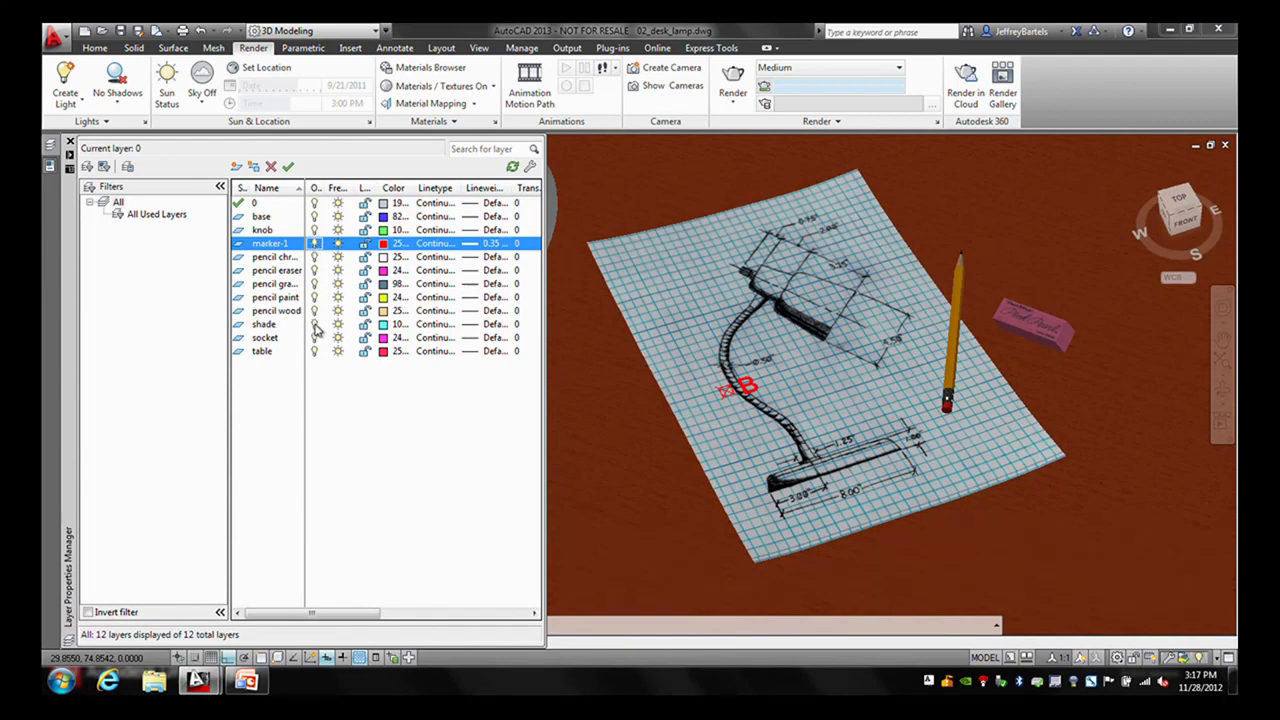
{"action": "left_click", "coordinate": [314, 324]}
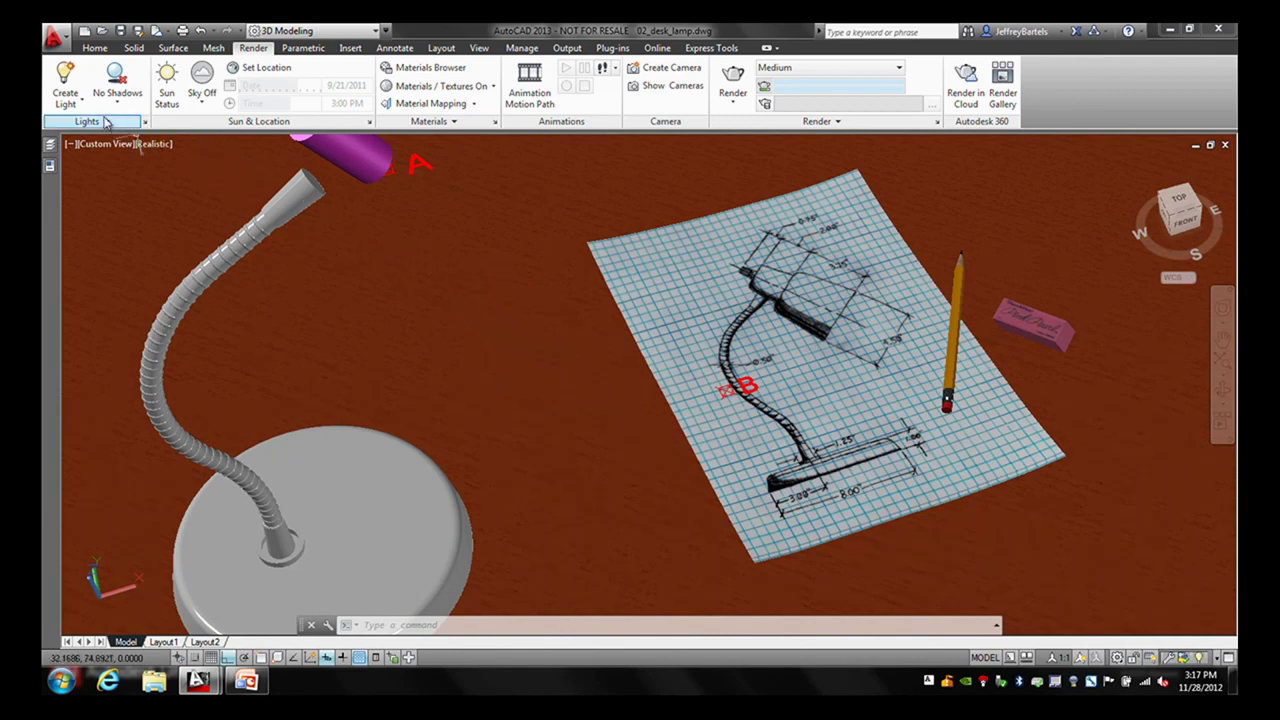
- Start a spotlight from the Render tab and snap its source to node marker A
{"action": "left_click", "coordinate": [77, 103]}
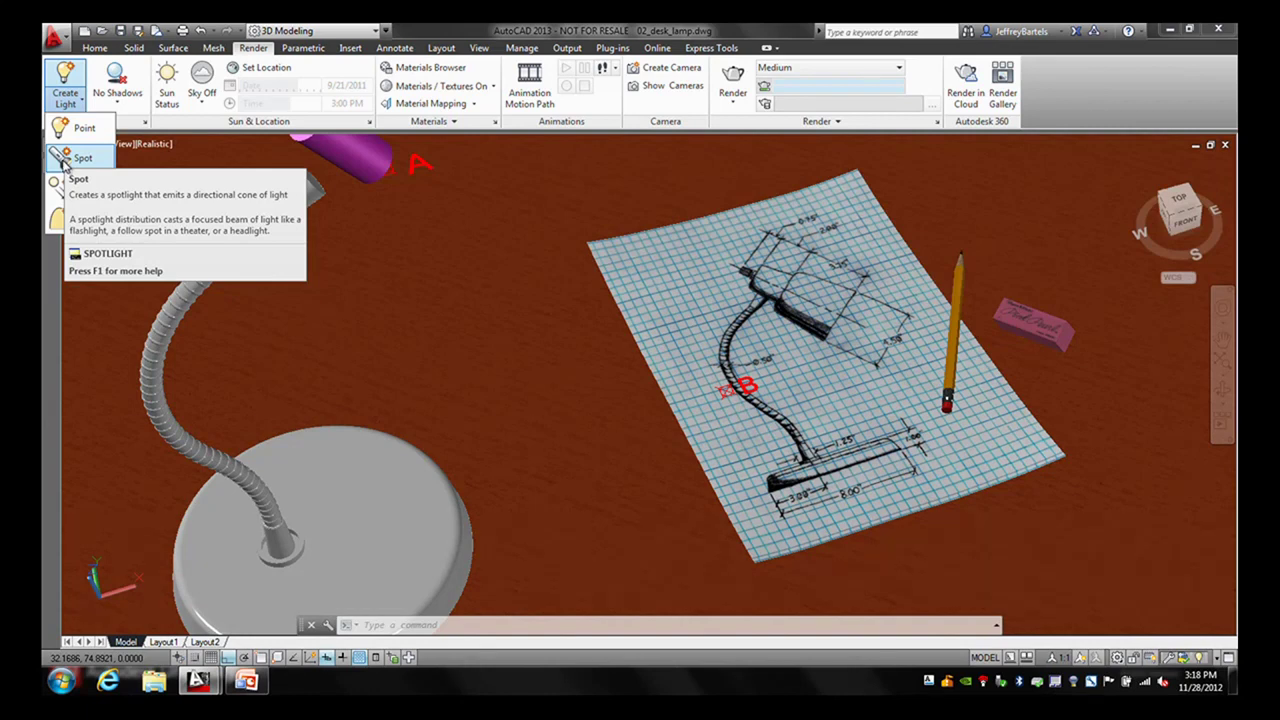
{"action": "left_click", "coordinate": [63, 161]}
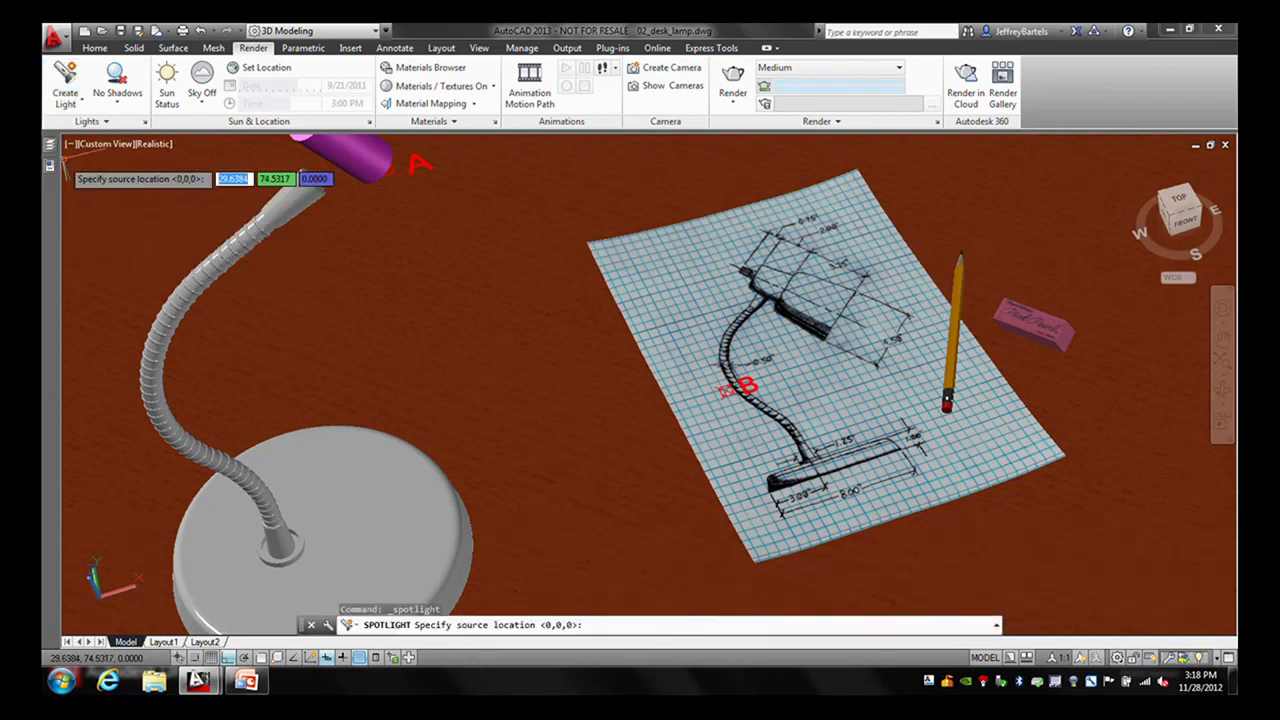
{"action": "right_click", "coordinate": [421, 242], "text": "shift"}
{"action": "left_click", "coordinate": [462, 522]}
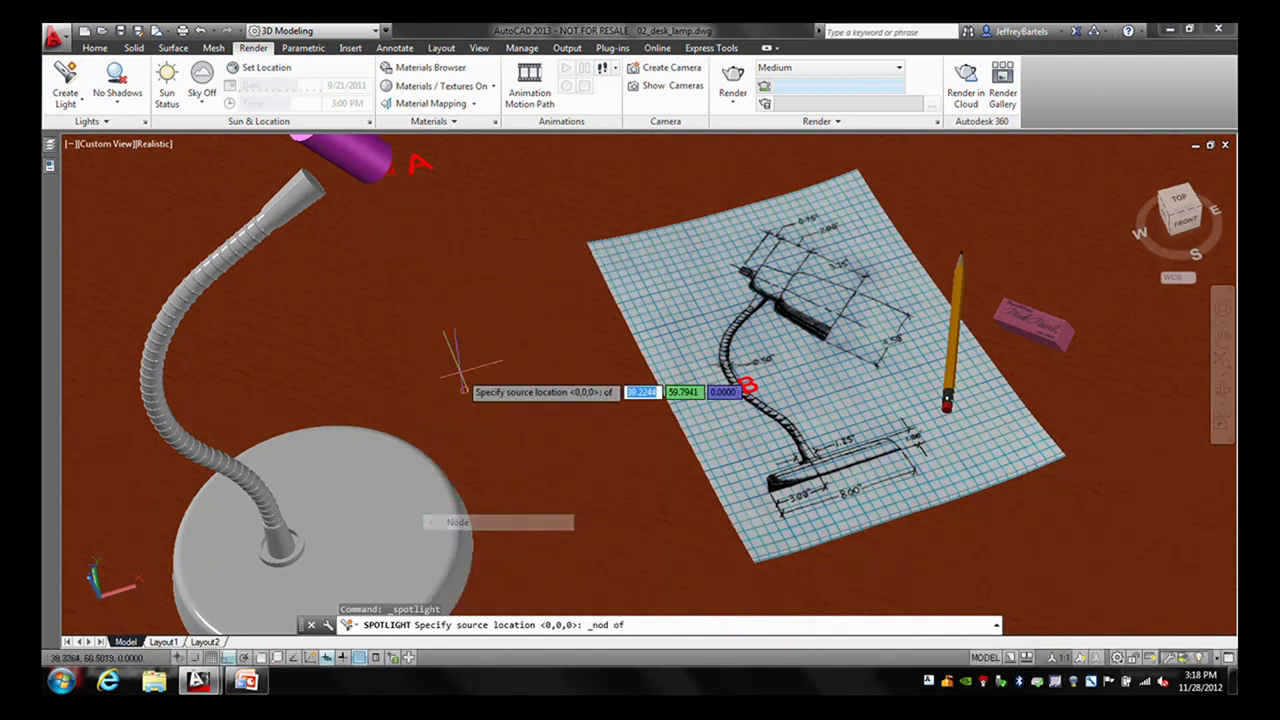
{"action": "left_click", "coordinate": [399, 180]}
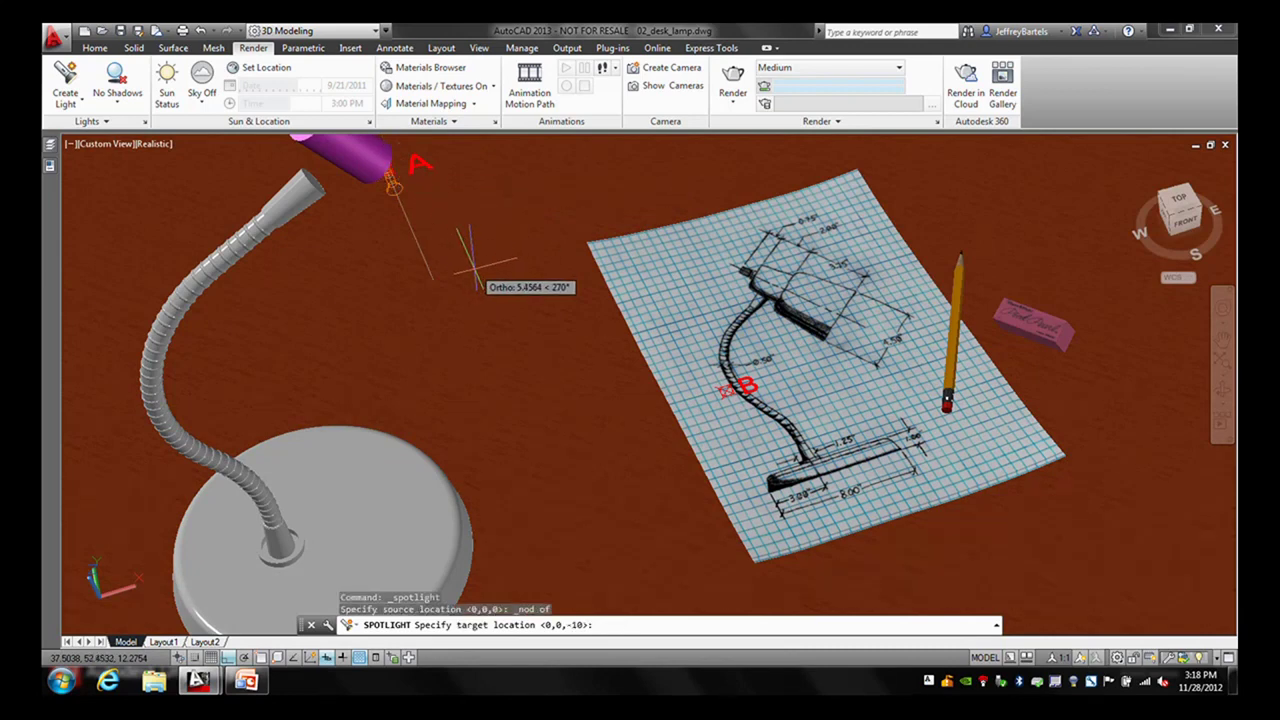
- With Ortho off, snap the spotlight's target to node marker B
{"action": "key", "text": "F8"}
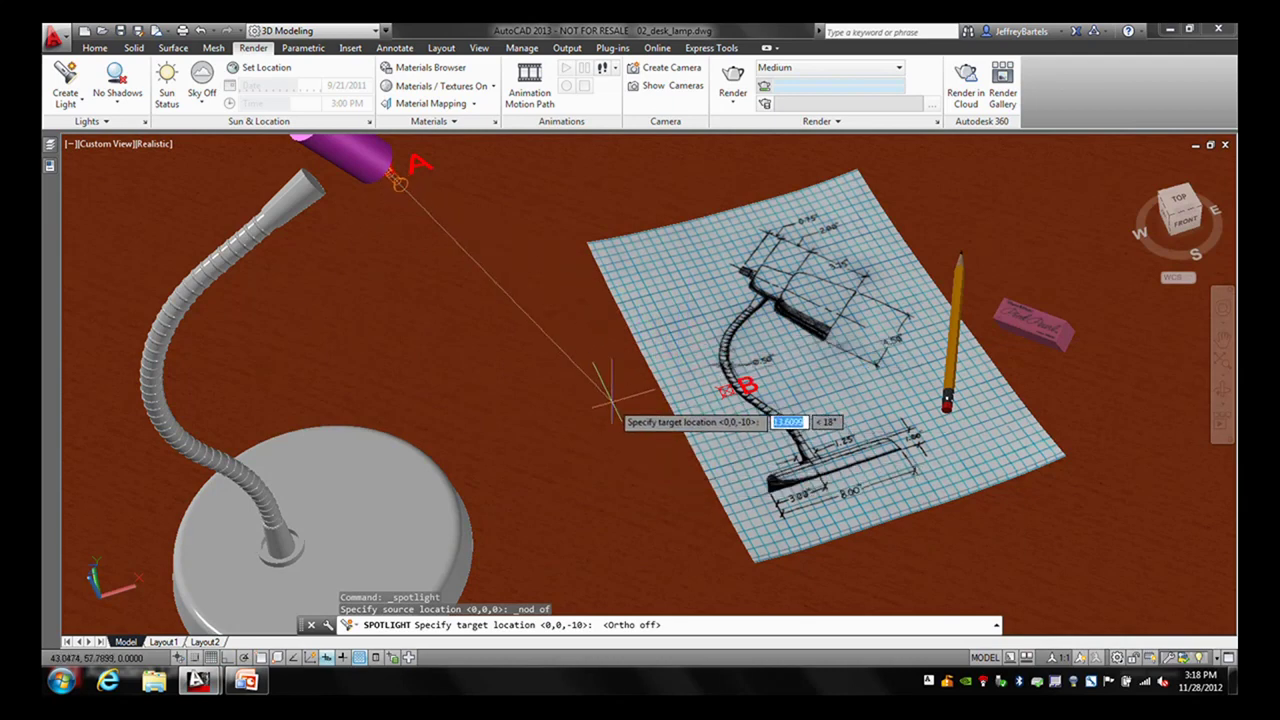
{"action": "right_click", "coordinate": [555, 349], "text": "shift"}
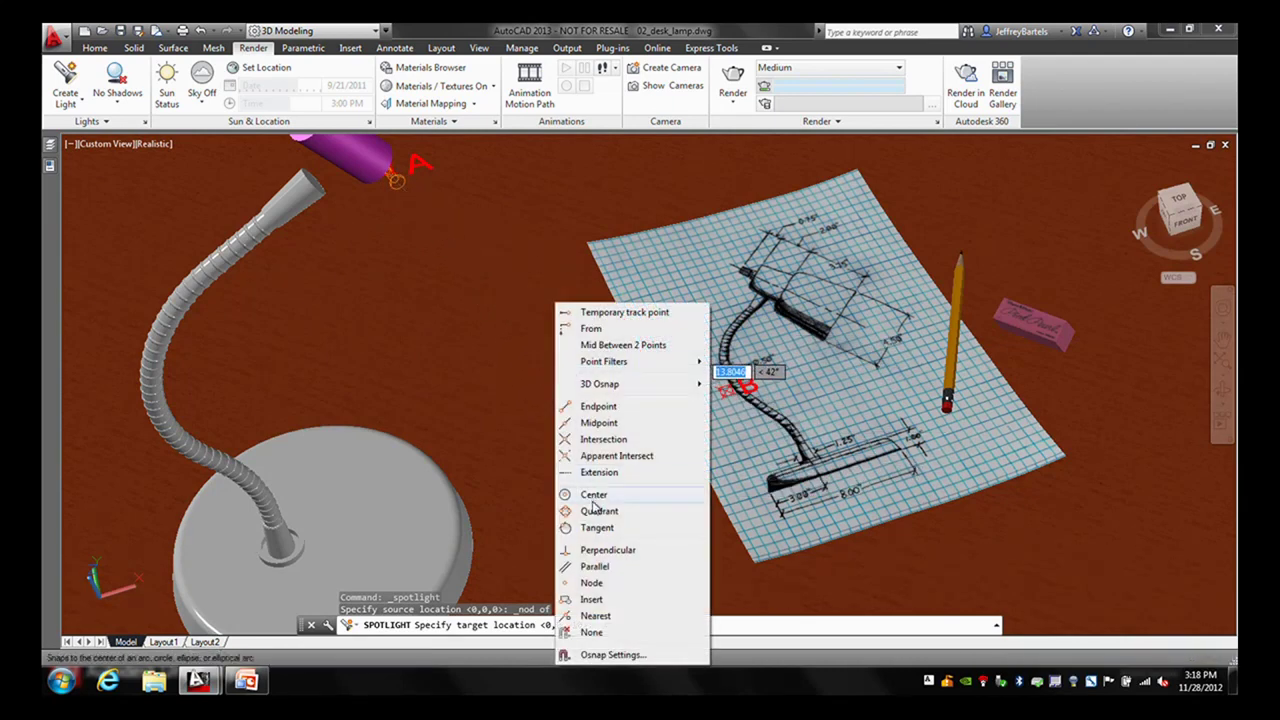
{"action": "left_click", "coordinate": [591, 583]}
{"action": "left_click", "coordinate": [716, 403]}
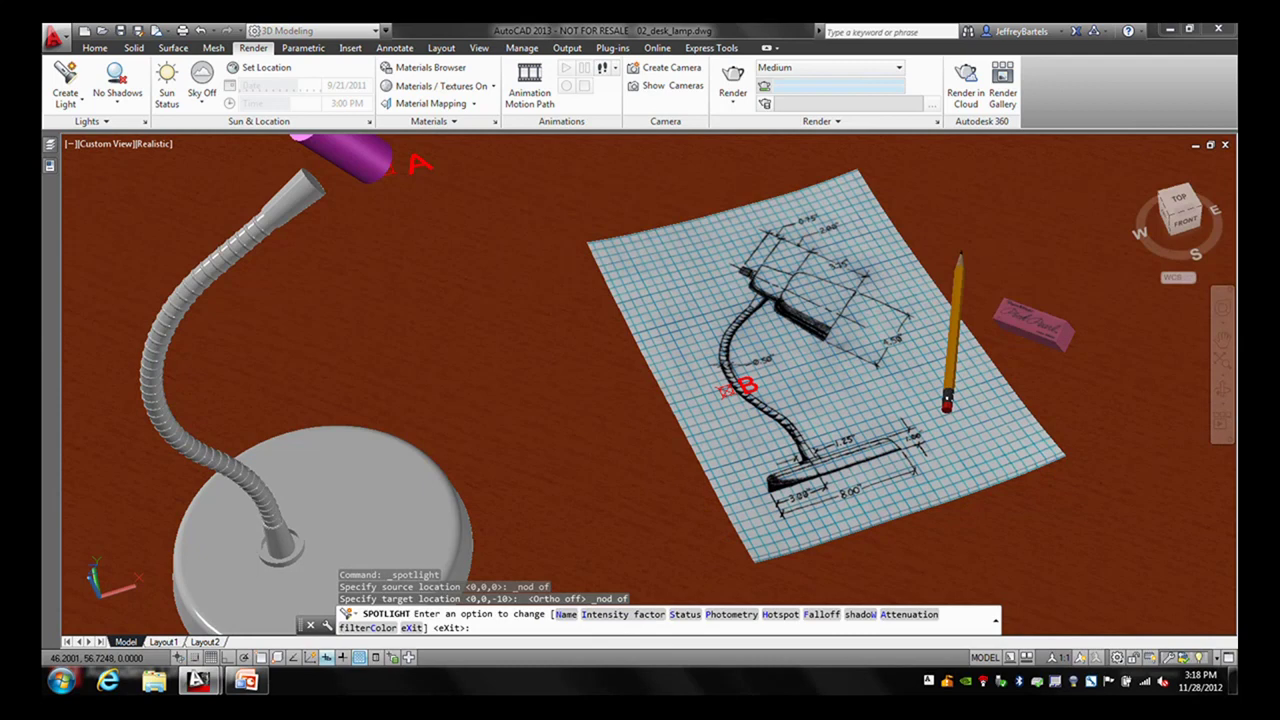
{"action": "key", "text": "Return"}
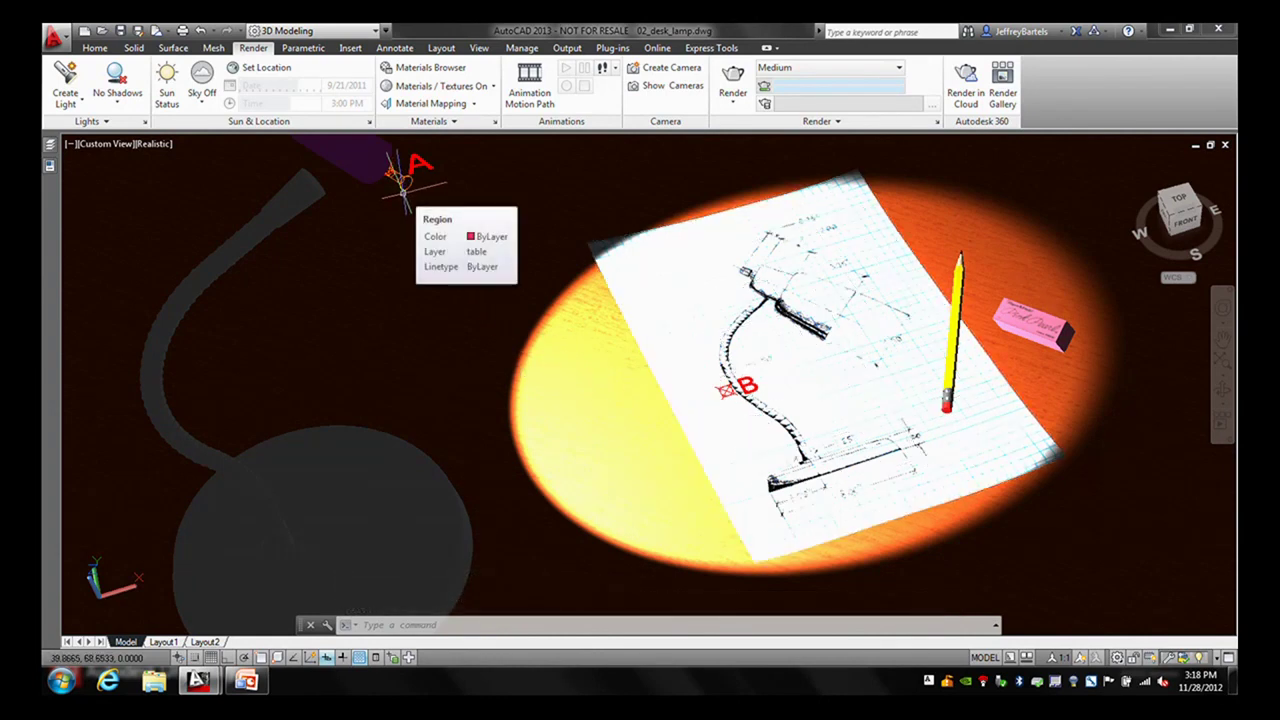
- Select the spotlight glyph at marker A to display its cone
{"action": "left_click", "coordinate": [400, 174]}
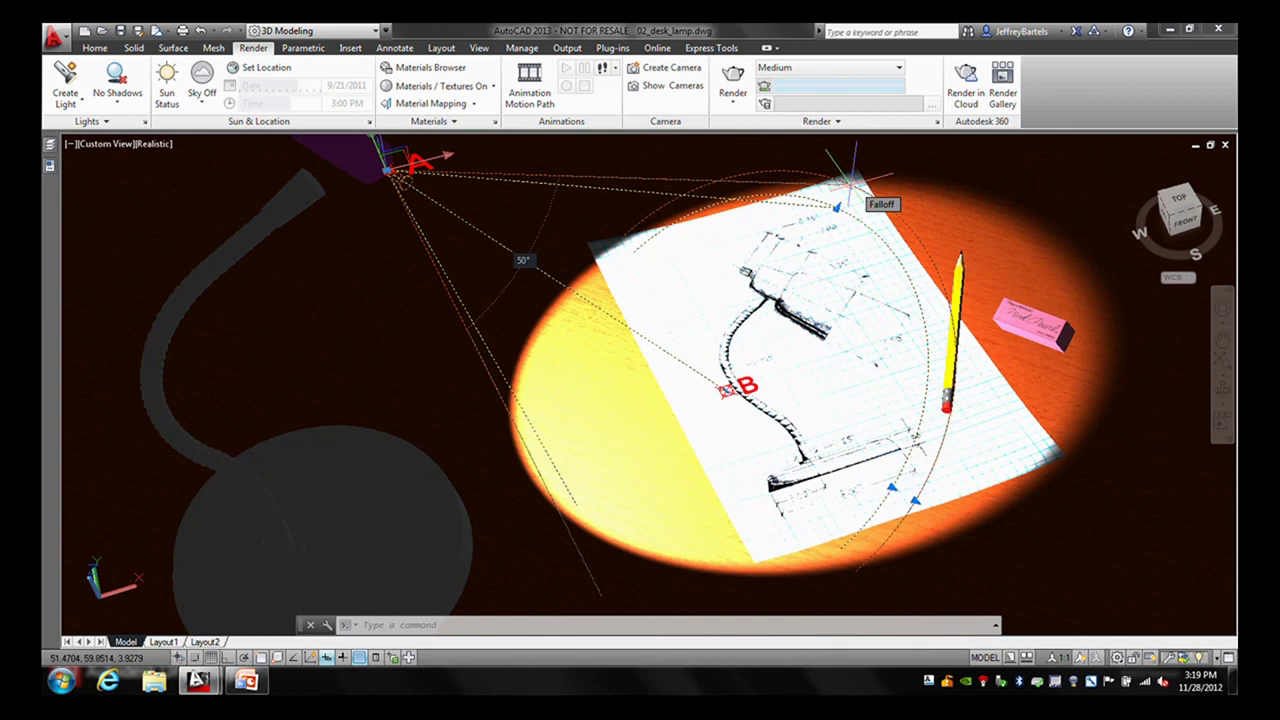
- Widen the spotlight's falloff cone and move its target onto the lamp sketch
{"action": "left_click", "coordinate": [848, 183]}
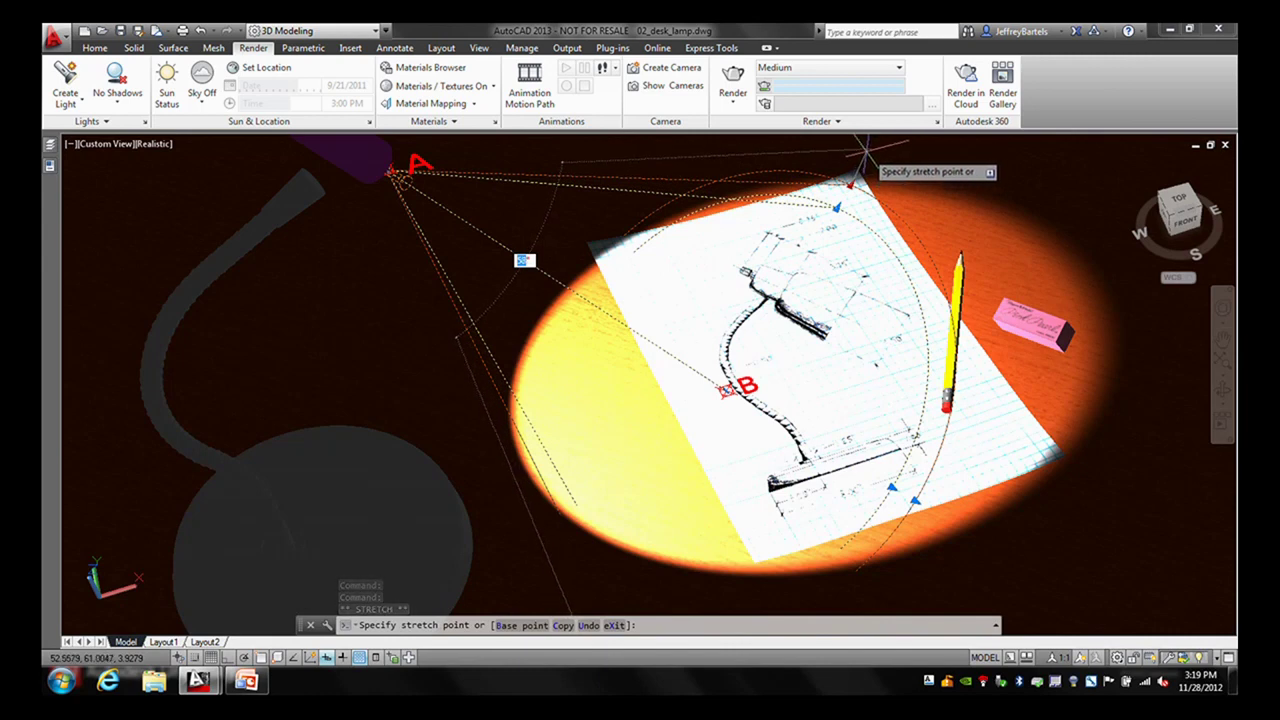
{"action": "left_click", "coordinate": [864, 150]}
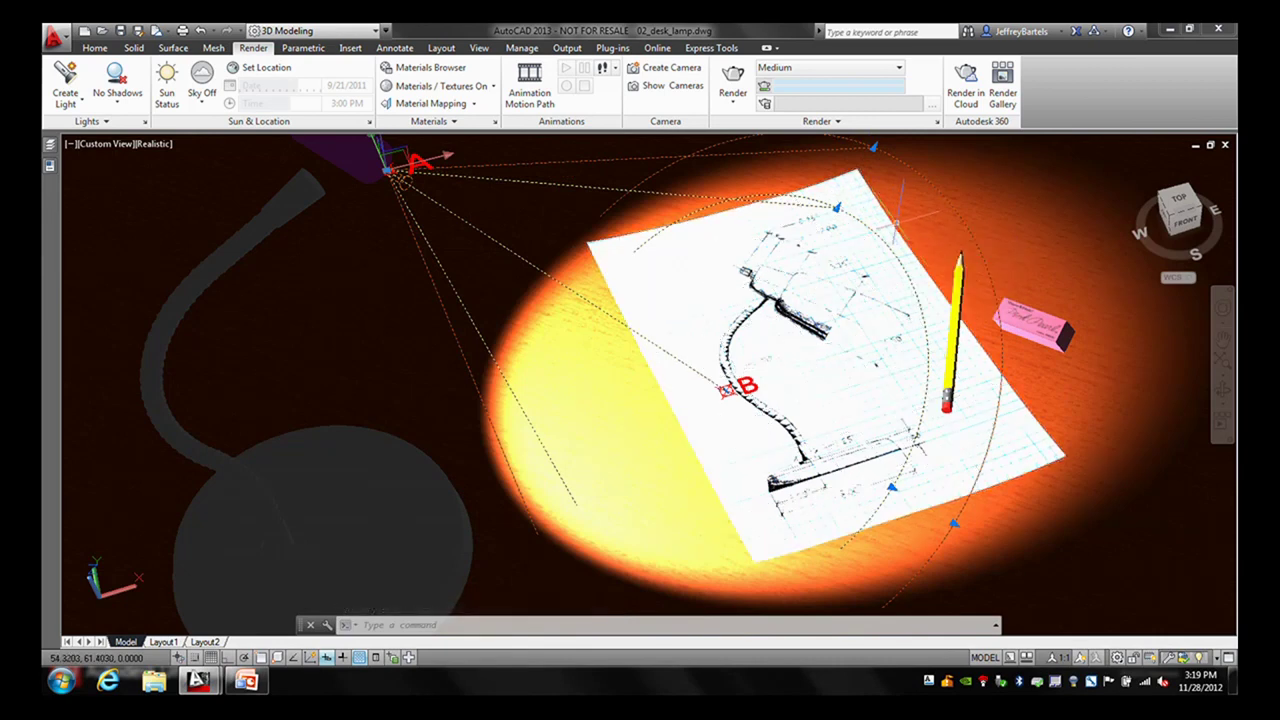
{"action": "left_click", "coordinate": [836, 207]}
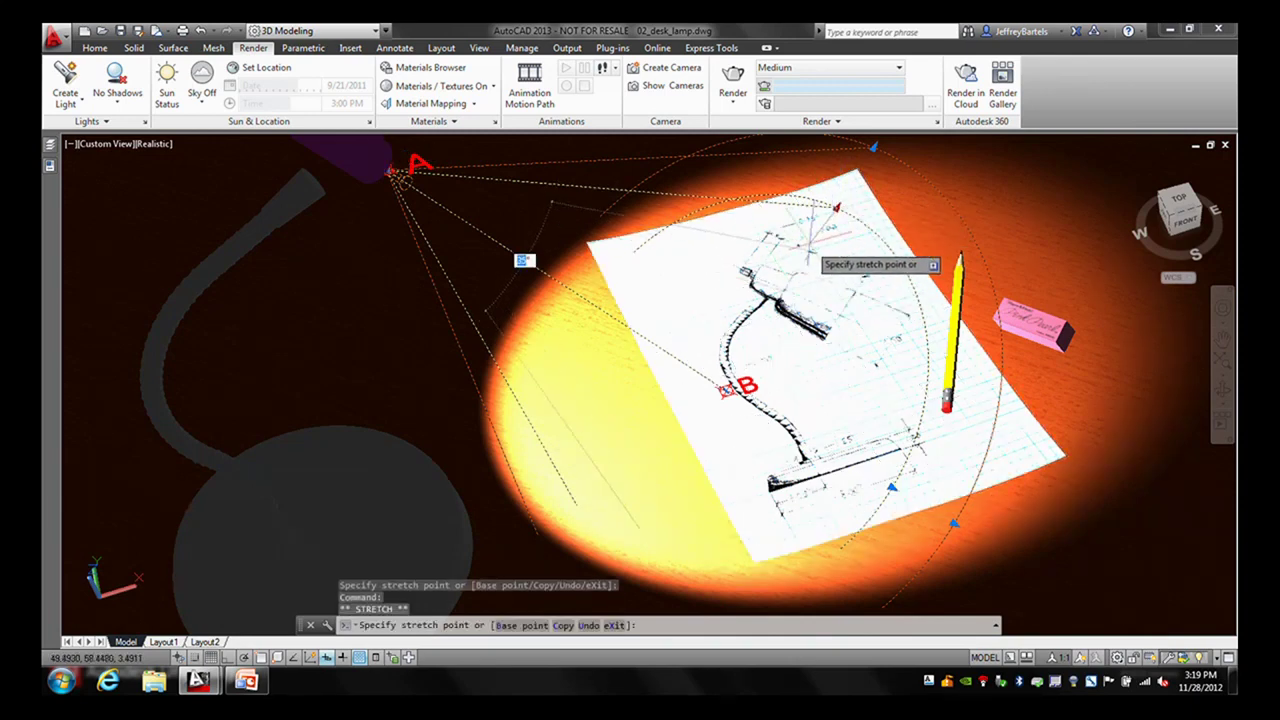
{"action": "left_click", "coordinate": [830, 330]}
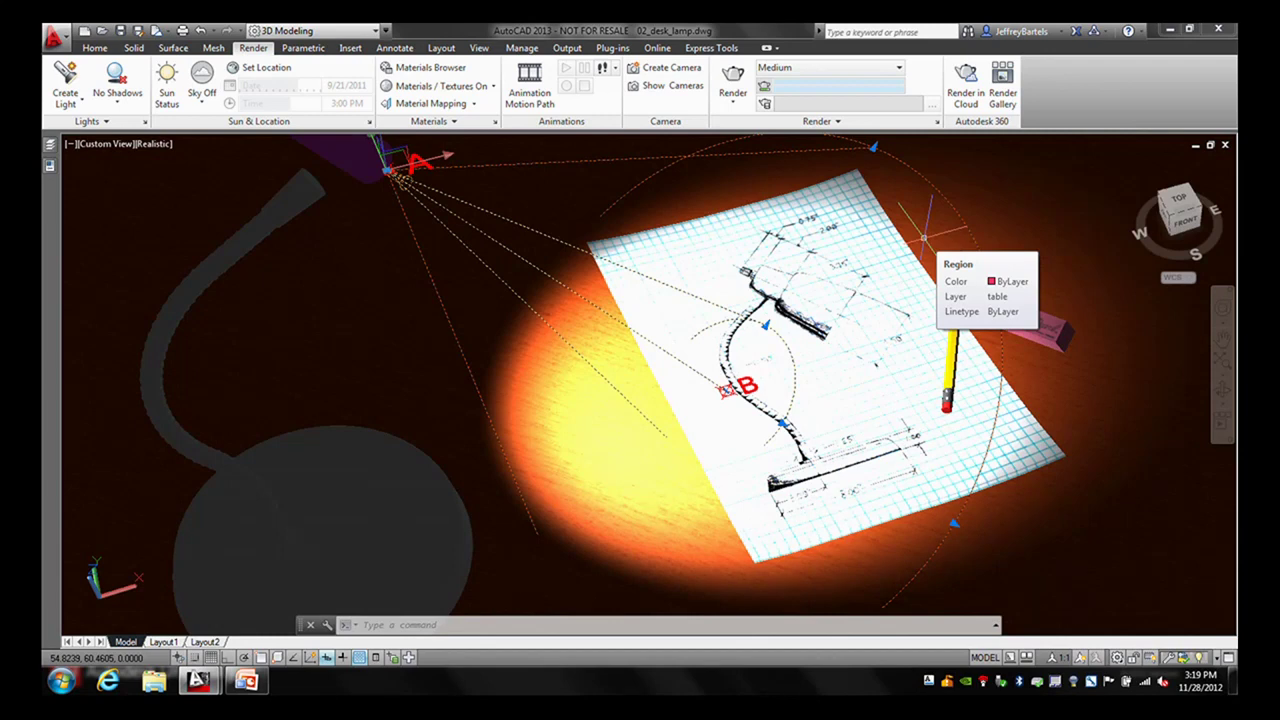
{"action": "left_click", "coordinate": [872, 148]}
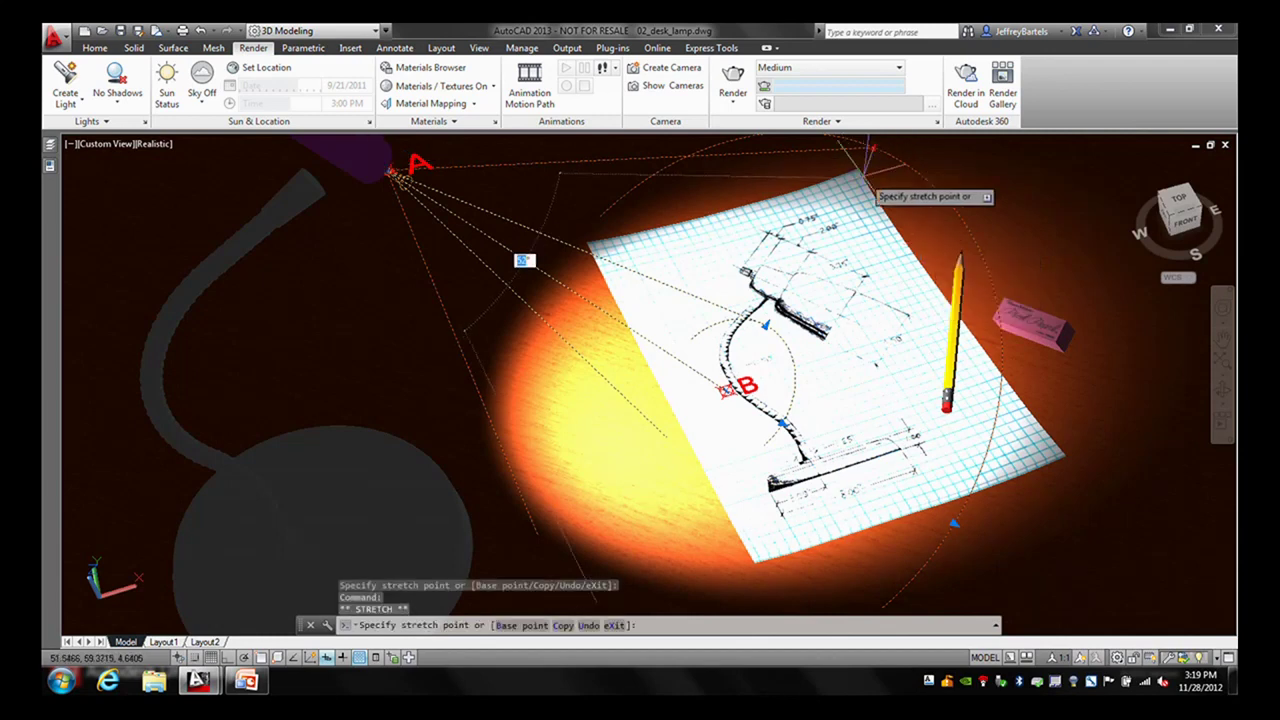
{"action": "left_click", "coordinate": [825, 233]}
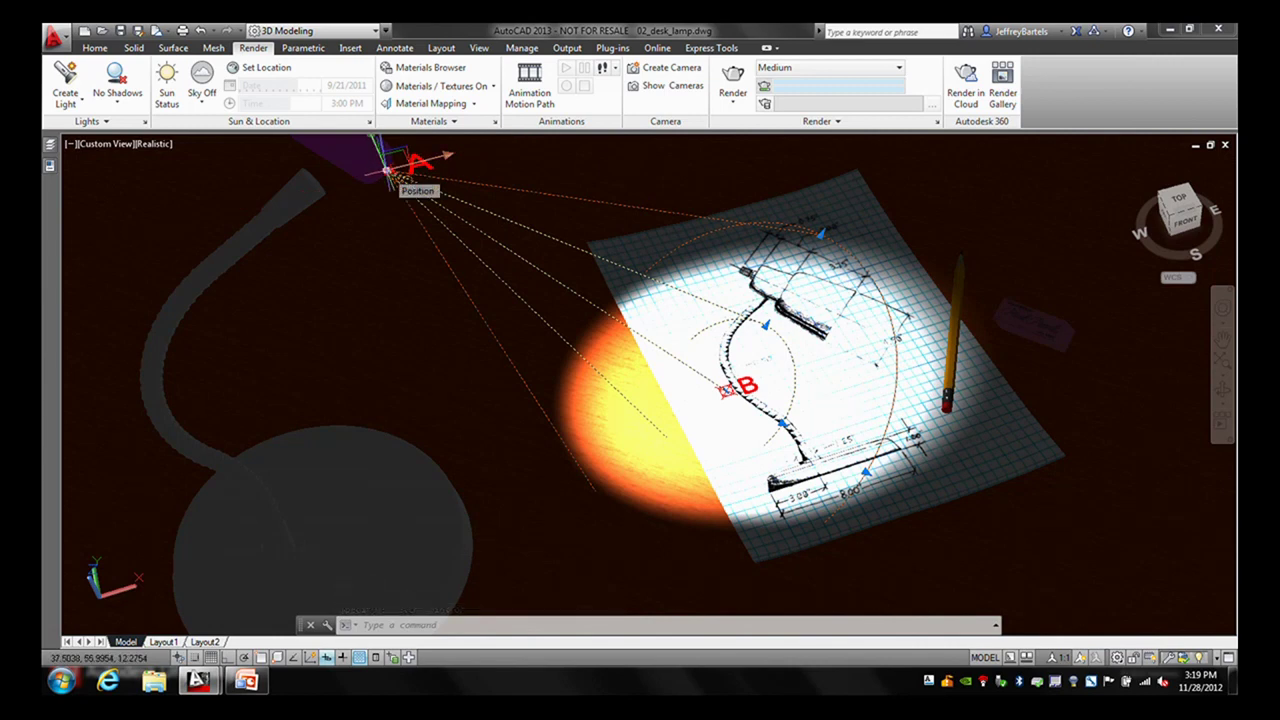
- Drag the spotlight source out toward the upper right of the view
{"action": "left_click", "coordinate": [387, 171]}
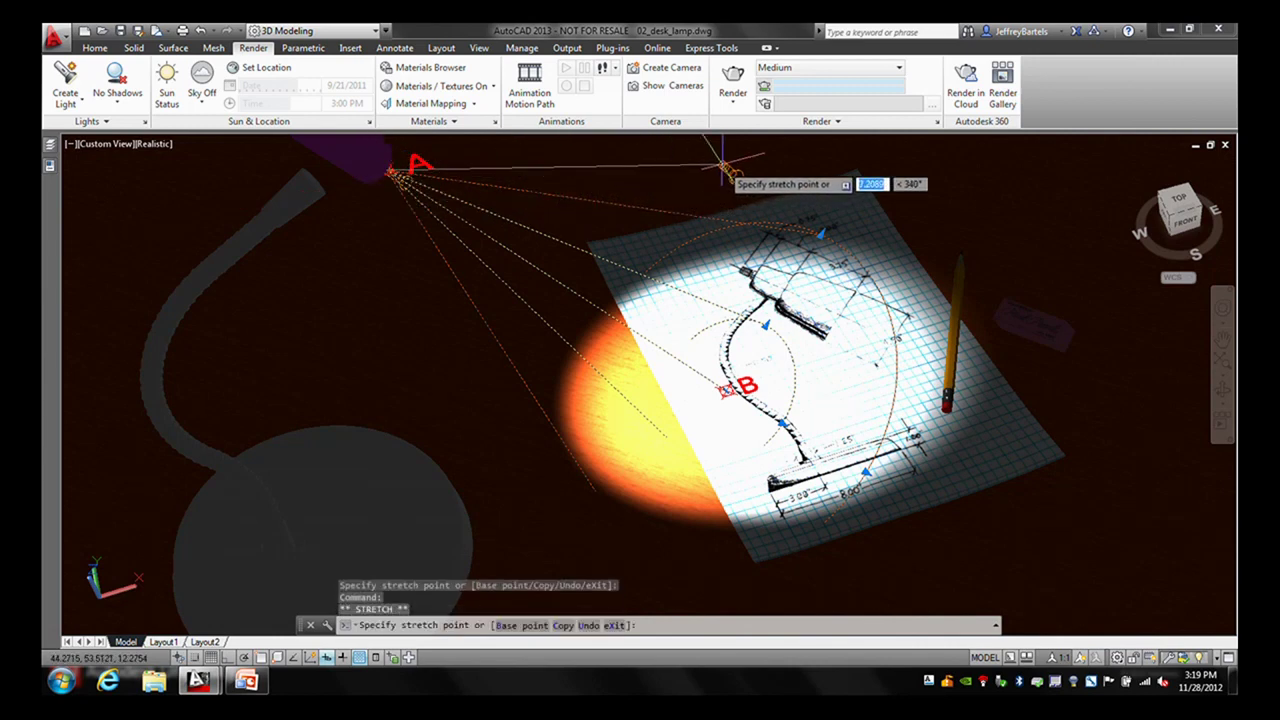
{"action": "left_click", "coordinate": [723, 165]}
{"action": "left_click", "coordinate": [720, 165]}
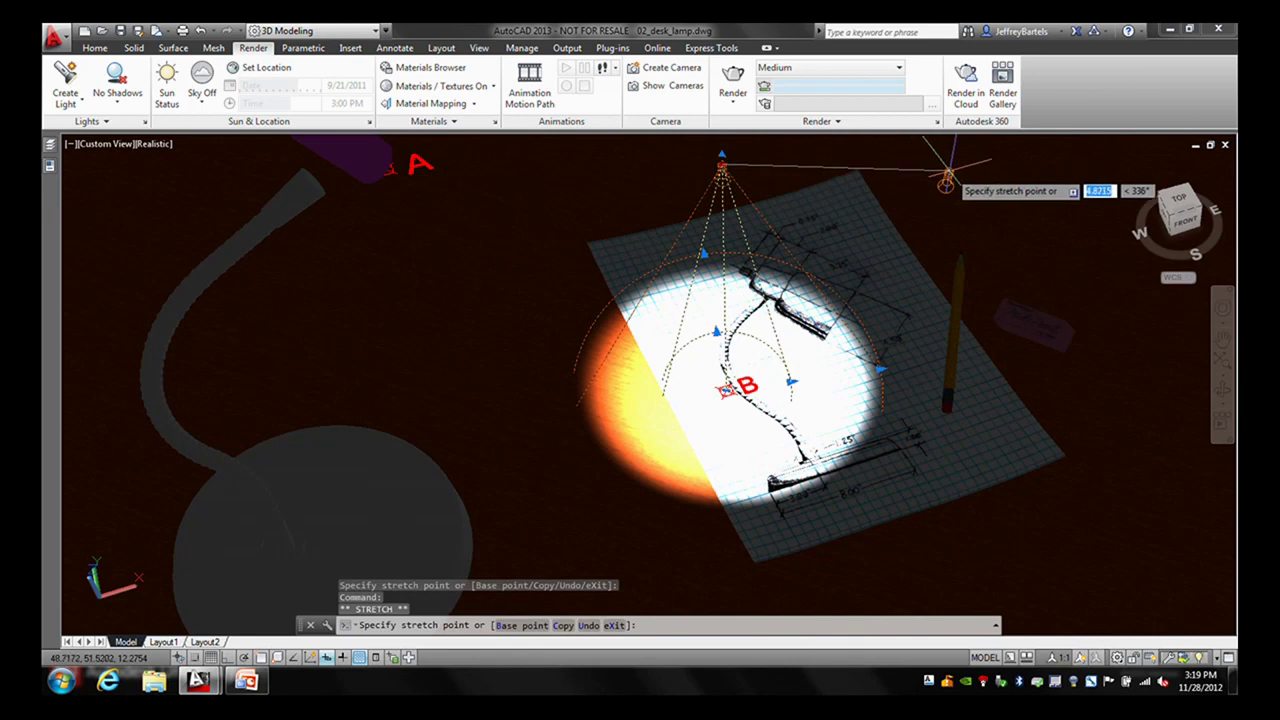
{"action": "left_click", "coordinate": [944, 180]}
{"action": "left_click", "coordinate": [948, 176]}
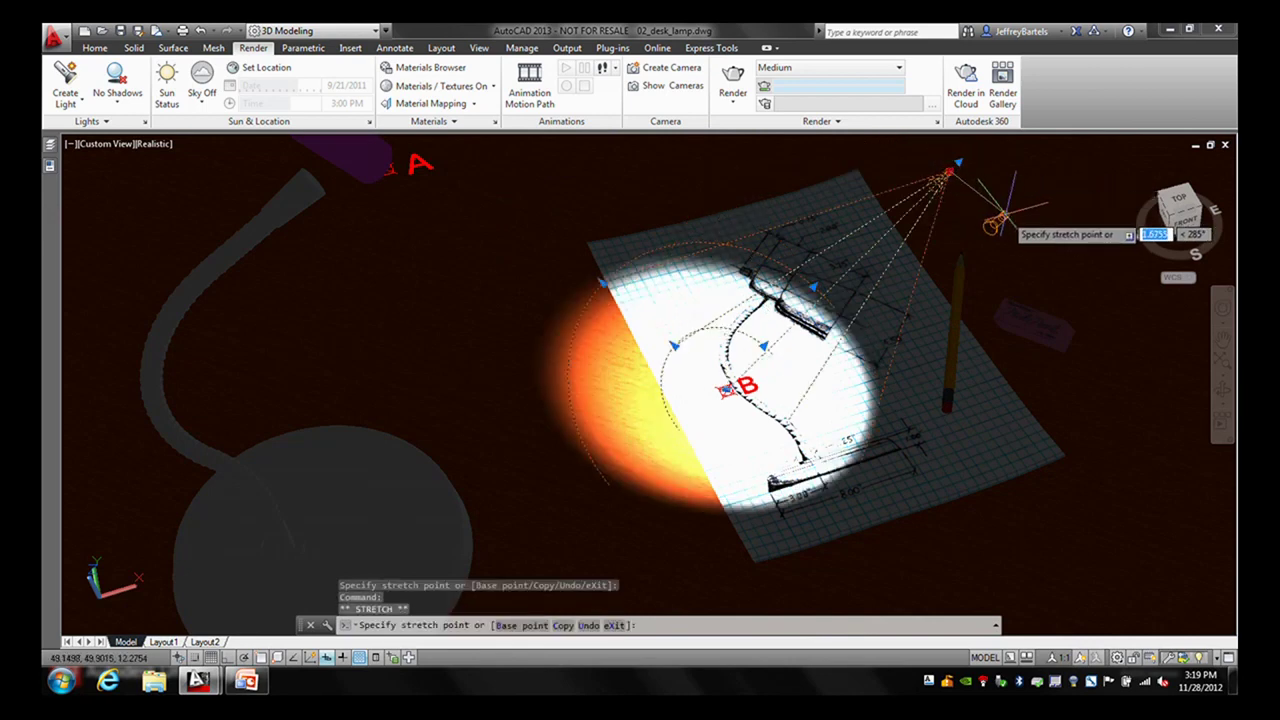
{"action": "left_click", "coordinate": [1003, 216]}
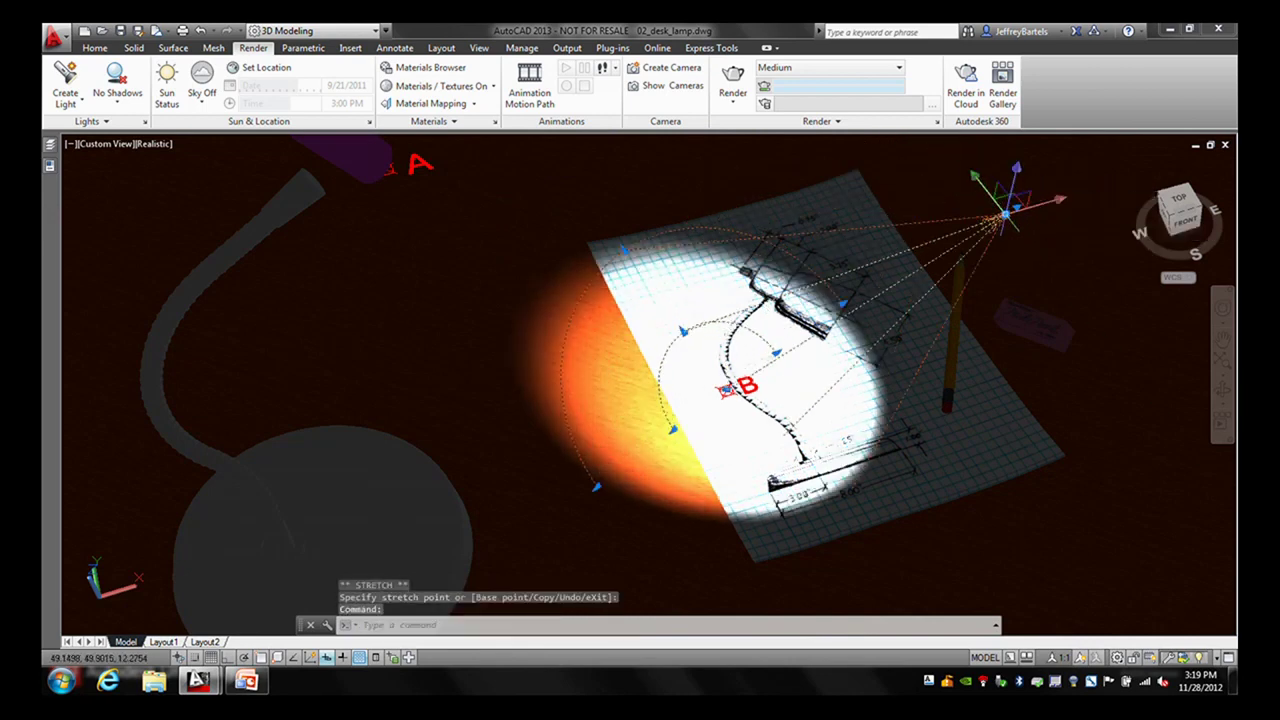
- Snap the spotlight source back to node point A on the lamp
{"action": "left_click", "coordinate": [1003, 216]}
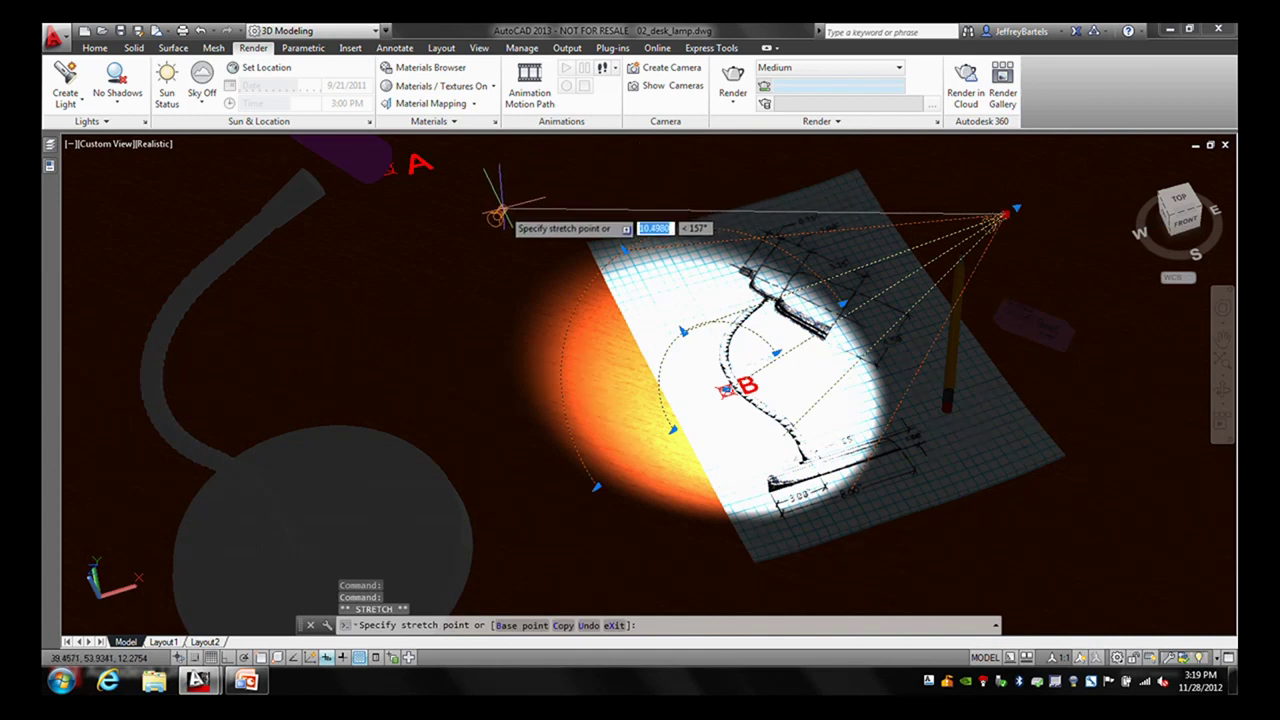
{"action": "right_click", "coordinate": [499, 213], "text": "shift"}
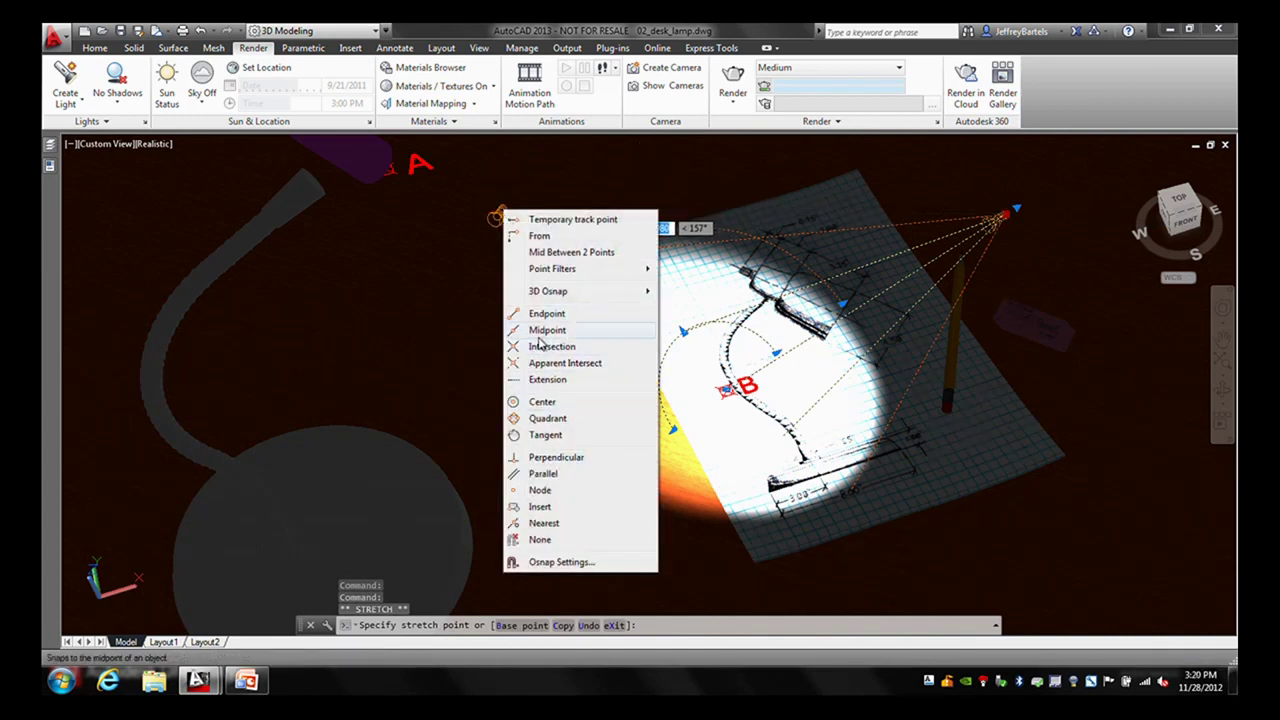
{"action": "left_click", "coordinate": [535, 490]}
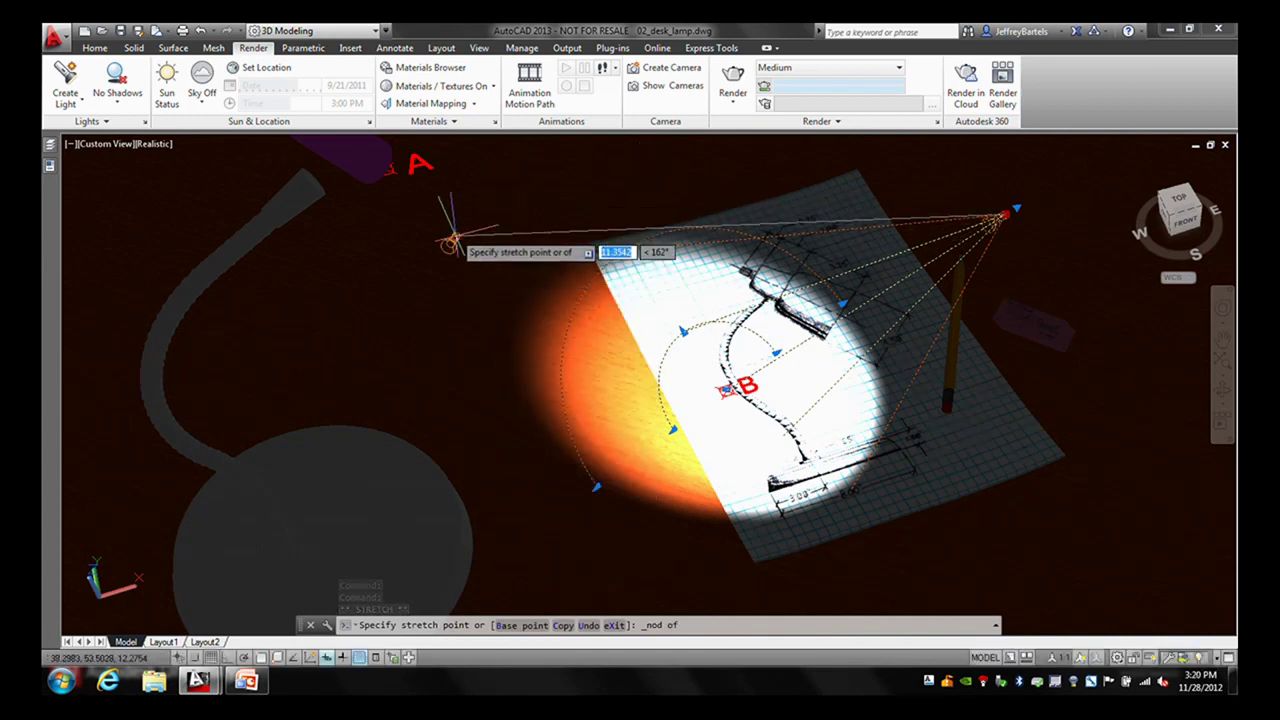
{"action": "left_click", "coordinate": [390, 168]}
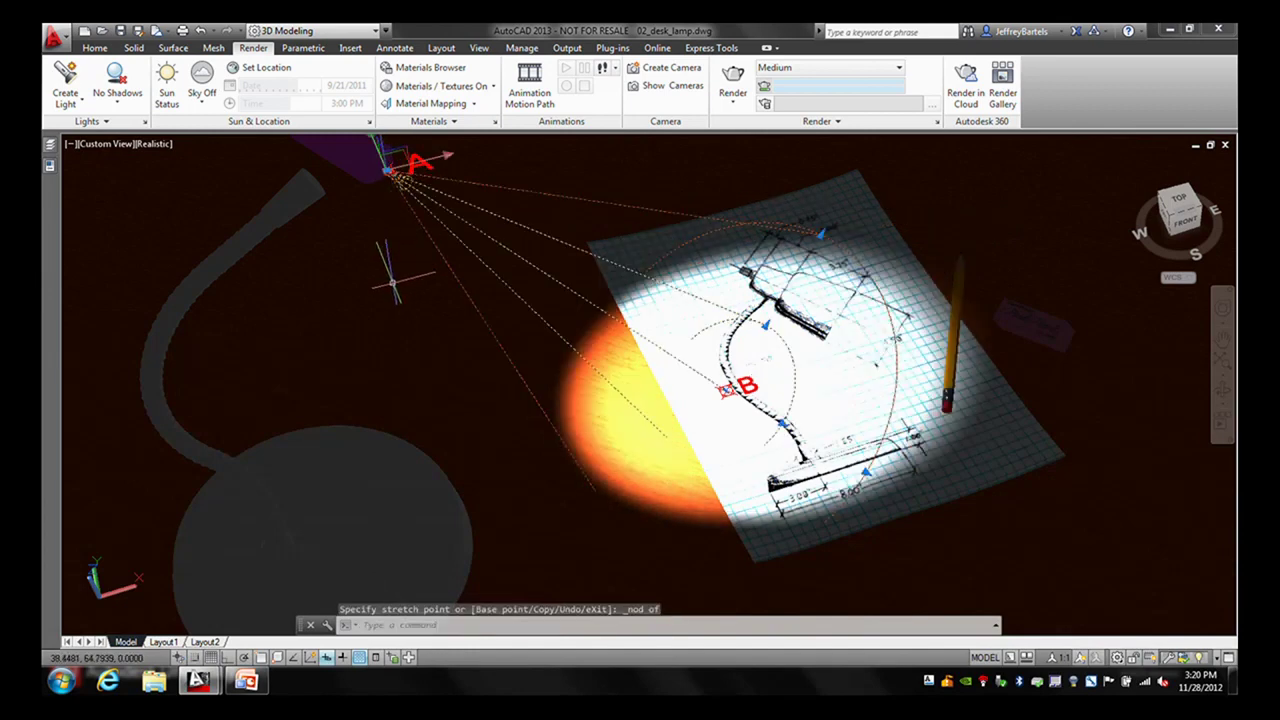
{"action": "mouse_move", "coordinate": [385, 289]}
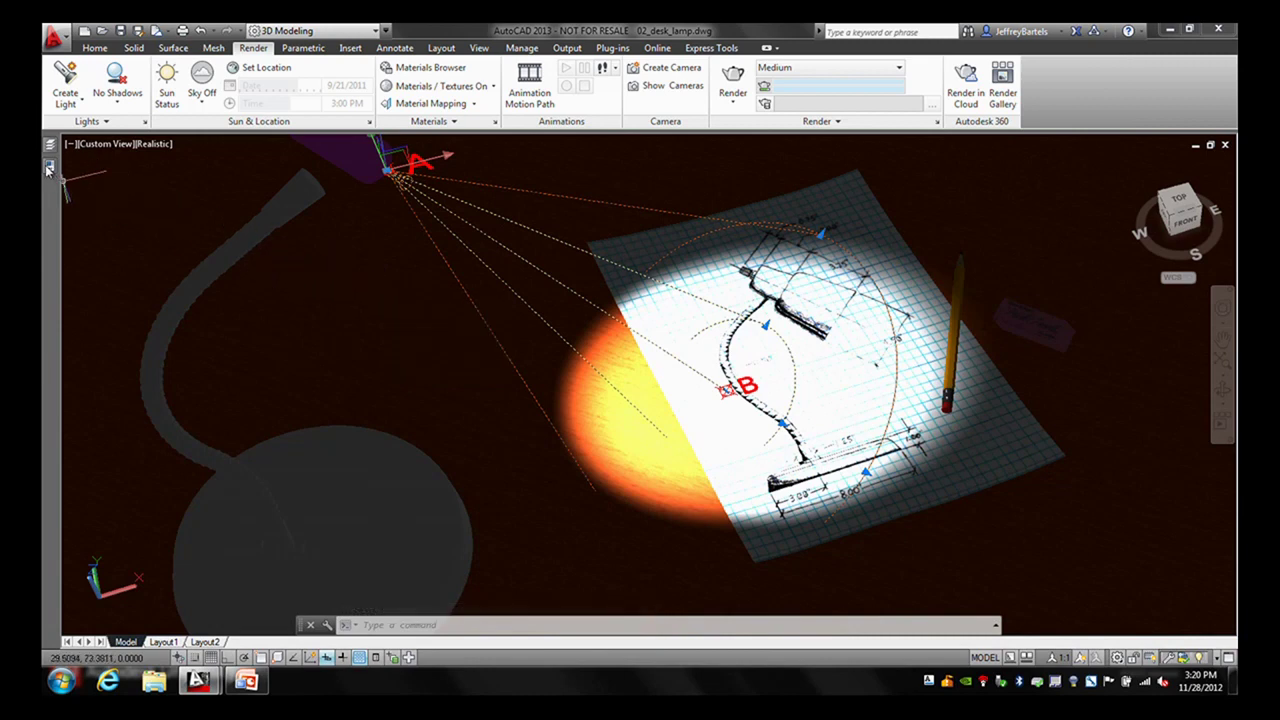
{"action": "mouse_move", "coordinate": [48, 169]}
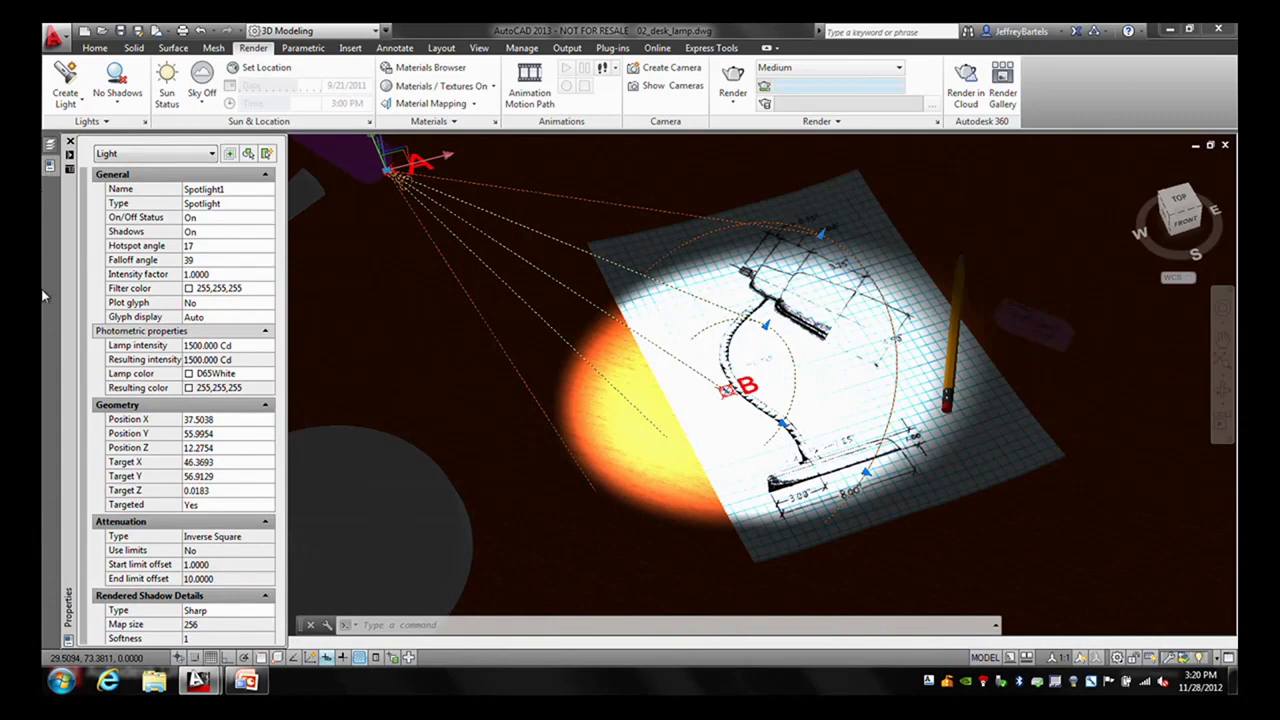
- In Properties, name the spotlight 'desk lamp' and leave its type as Spotlight
{"action": "left_click", "coordinate": [226, 190]}
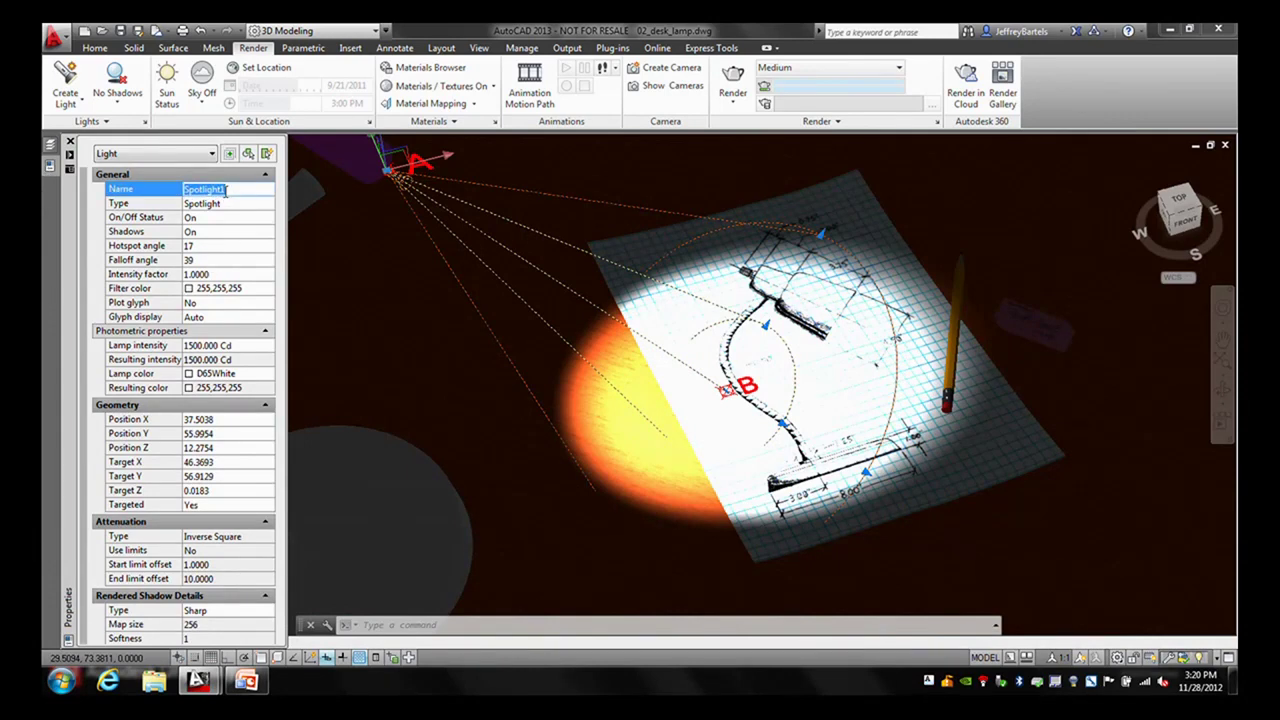
{"action": "type", "text": "desk lamp"}
{"action": "left_click", "coordinate": [236, 208]}
{"action": "left_click", "coordinate": [269, 204]}
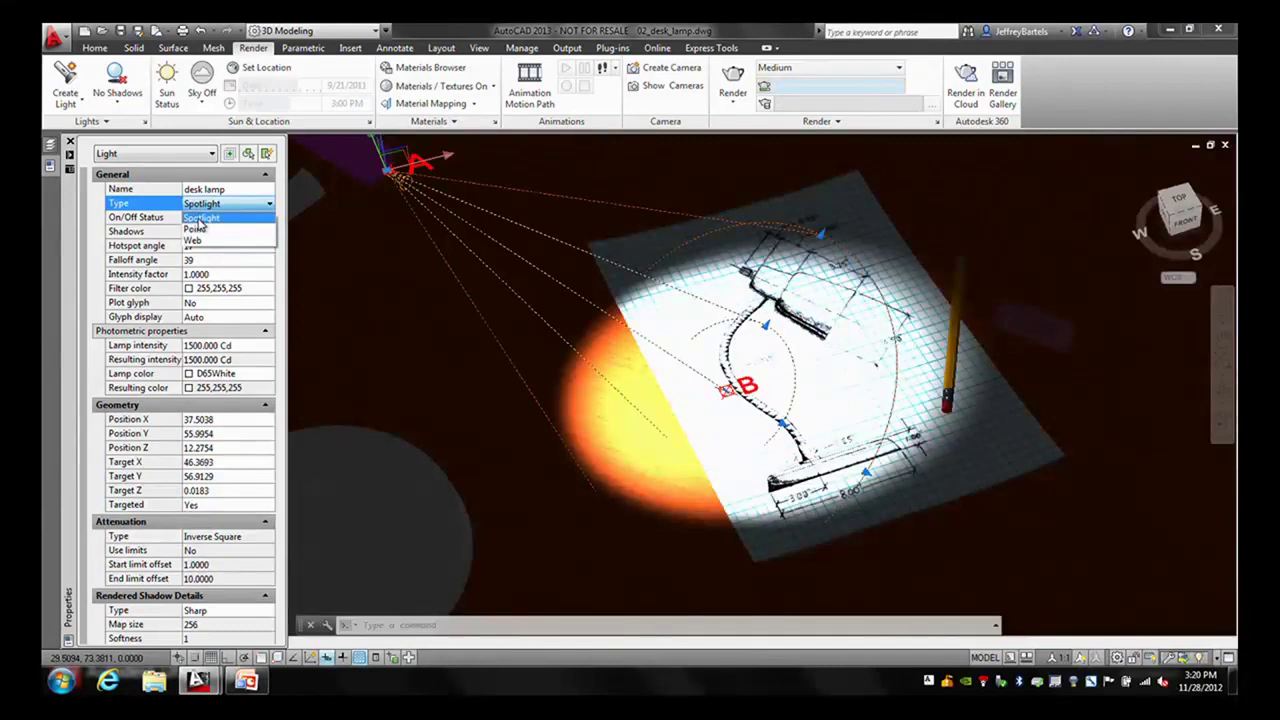
{"action": "left_click", "coordinate": [203, 212]}
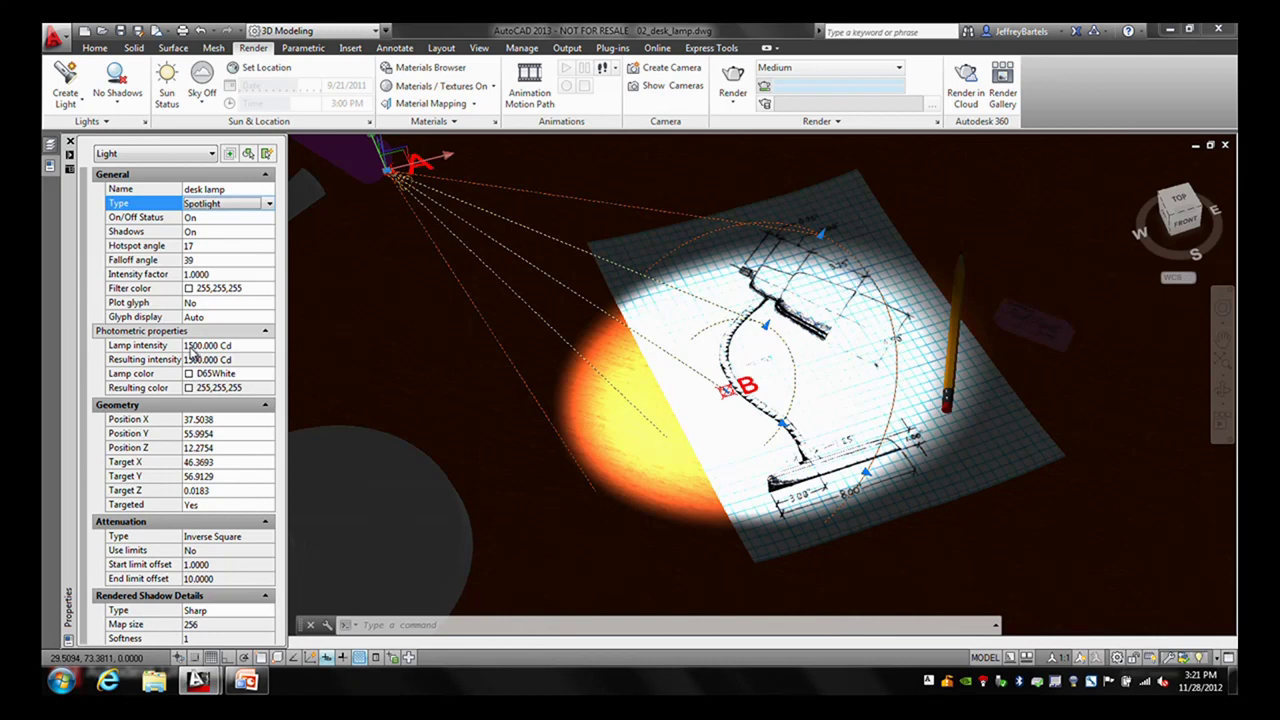
{"action": "left_click", "coordinate": [186, 345]}
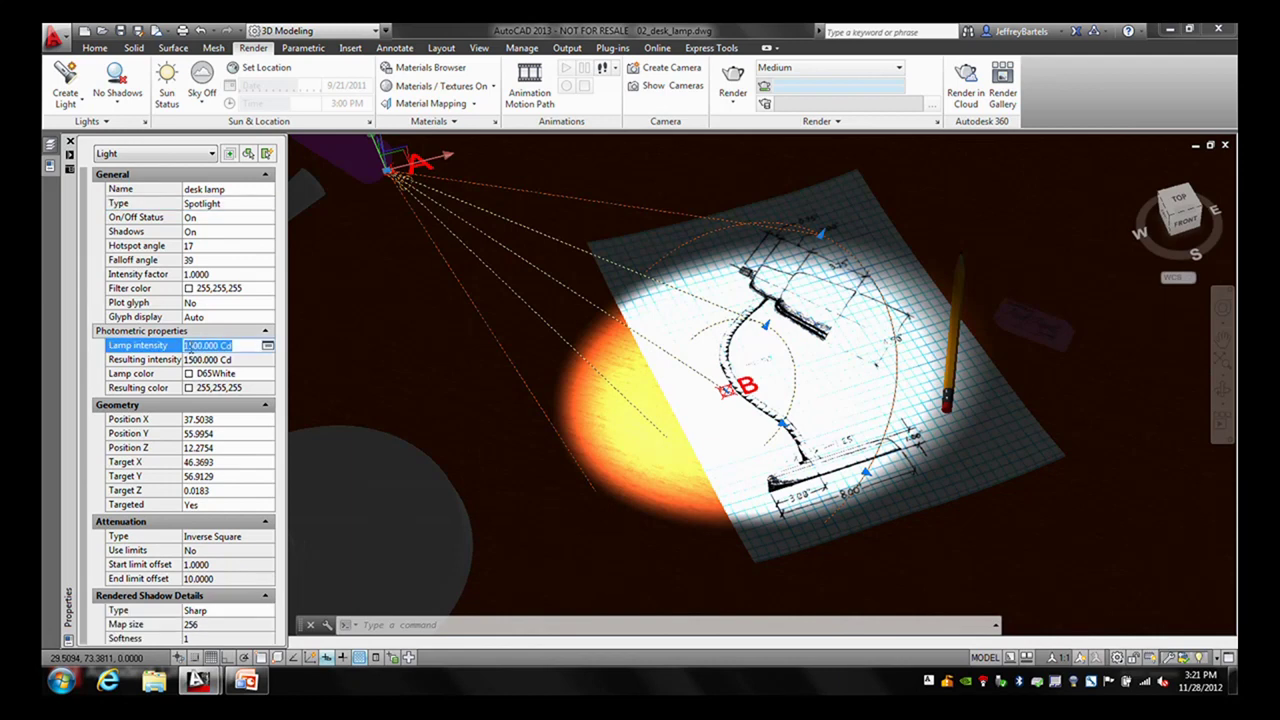
- Set the desk lamp's intensity to 300 Cd, hotspot to 47 and falloff to 52
{"action": "type", "text": "300"}
{"action": "left_click", "coordinate": [193, 357]}
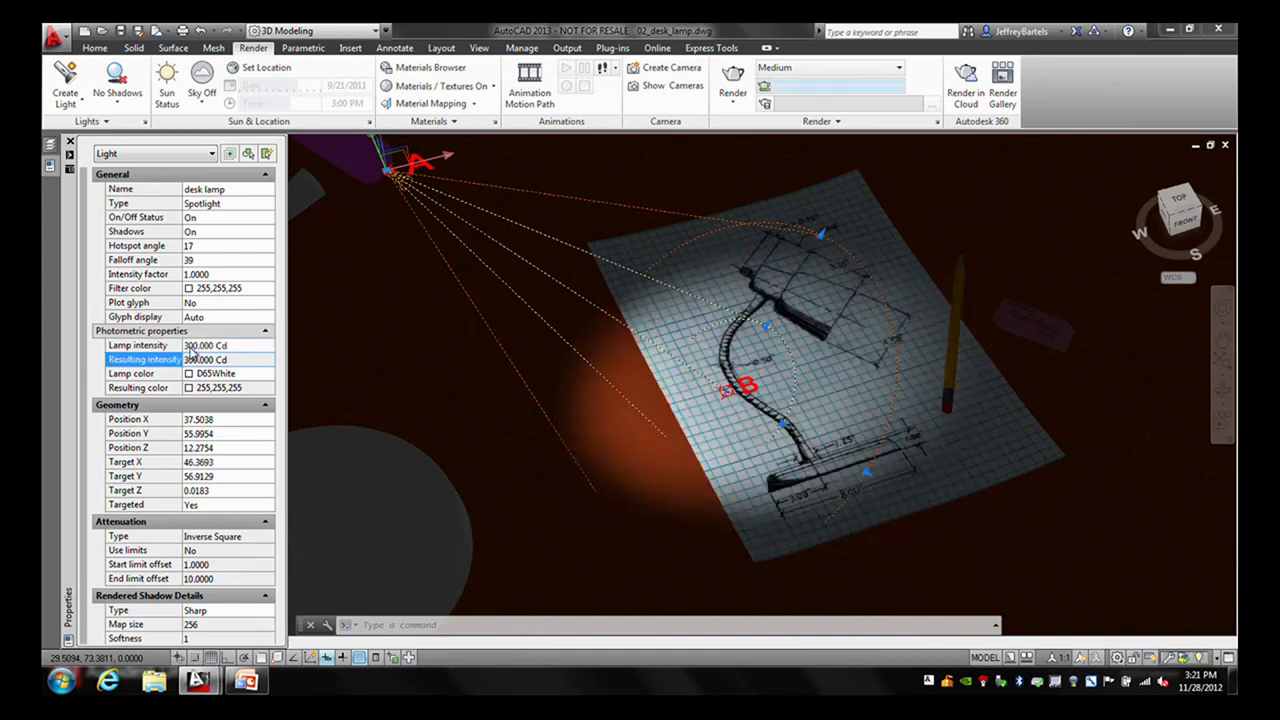
{"action": "left_click", "coordinate": [202, 246]}
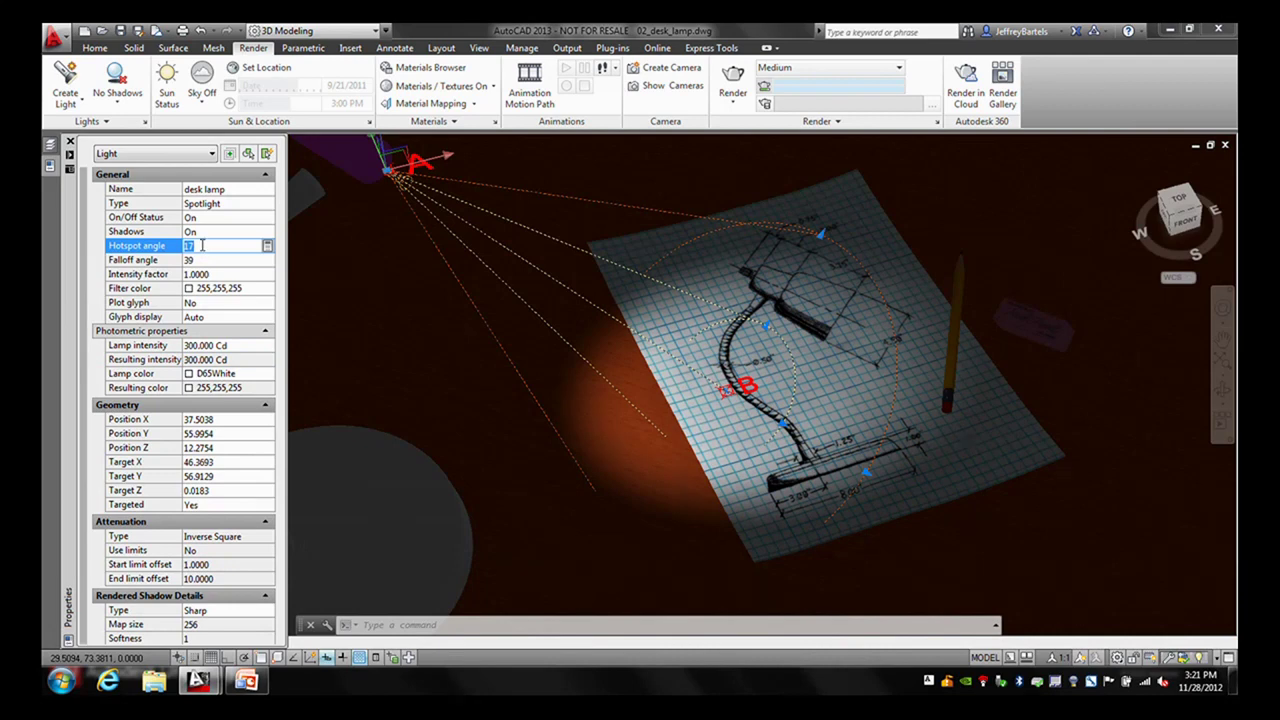
{"action": "type", "text": "47"}
{"action": "left_click", "coordinate": [199, 260]}
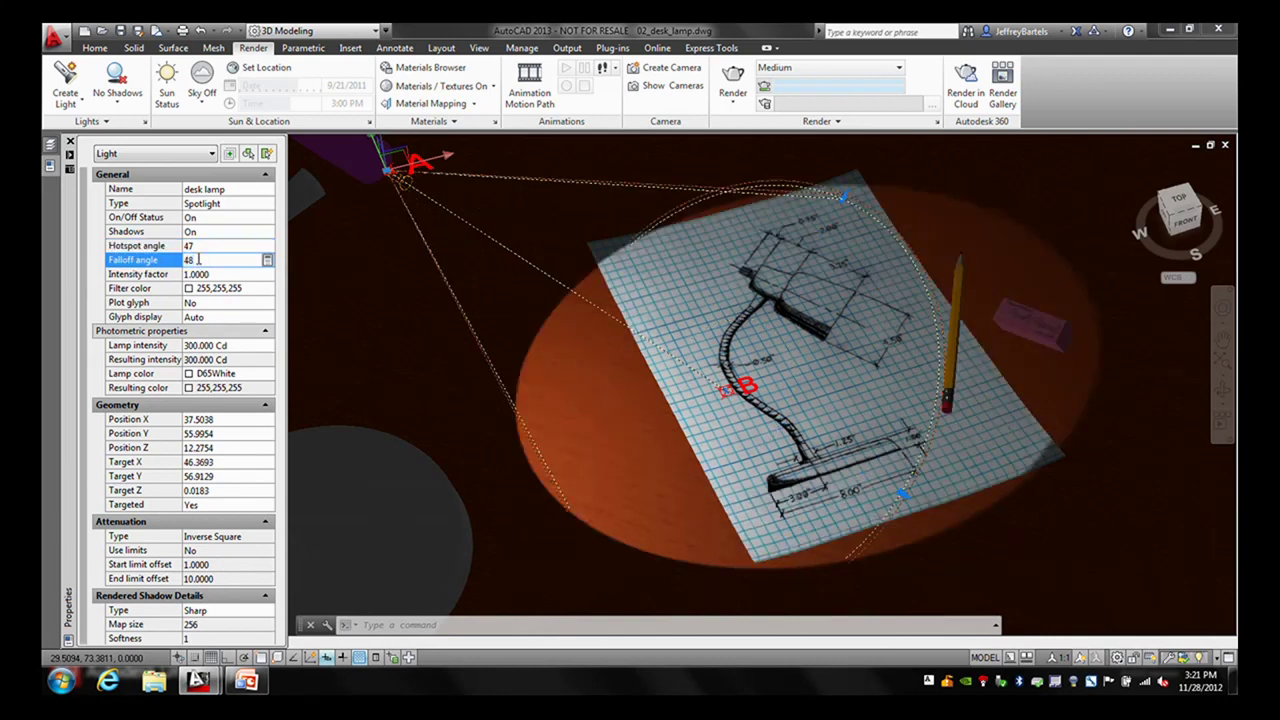
{"action": "type", "text": "52"}
{"action": "key", "text": "Return"}
{"action": "left_click", "coordinate": [202, 249]}
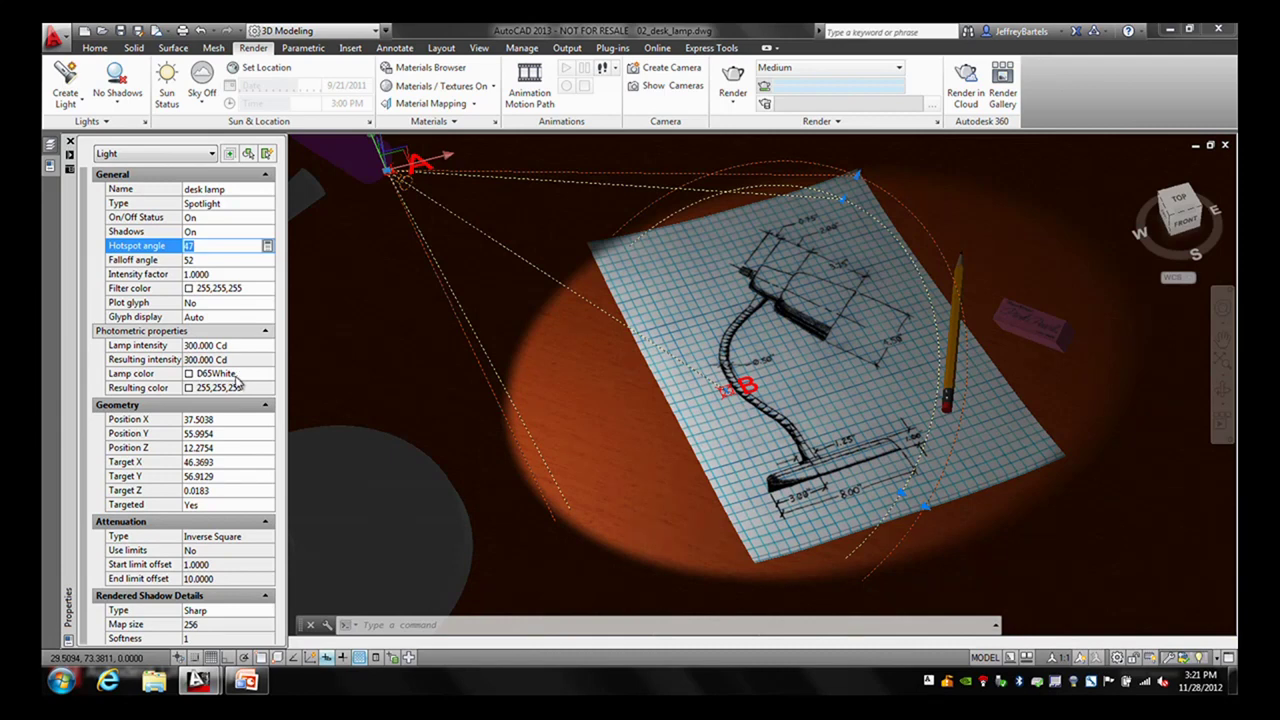
- Set the desk lamp's lamp colour to Incandescent
{"action": "left_click", "coordinate": [238, 378]}
{"action": "left_click", "coordinate": [256, 373]}
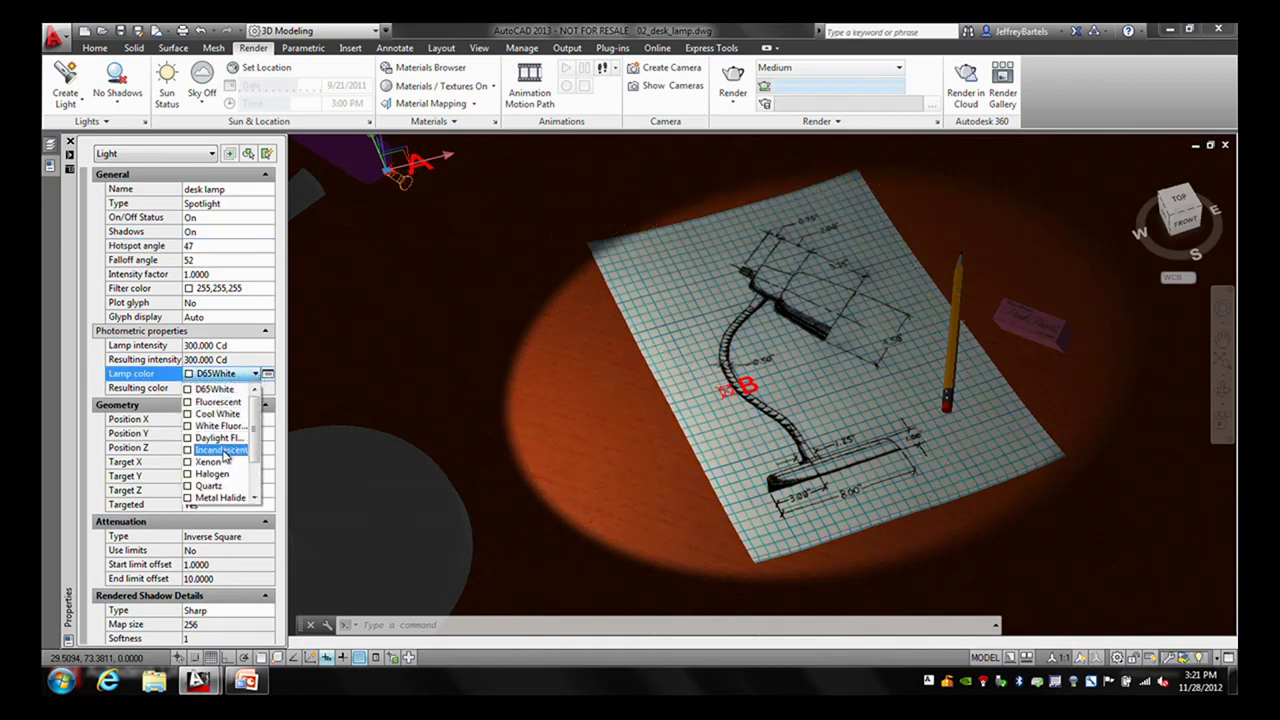
{"action": "left_click", "coordinate": [223, 450]}
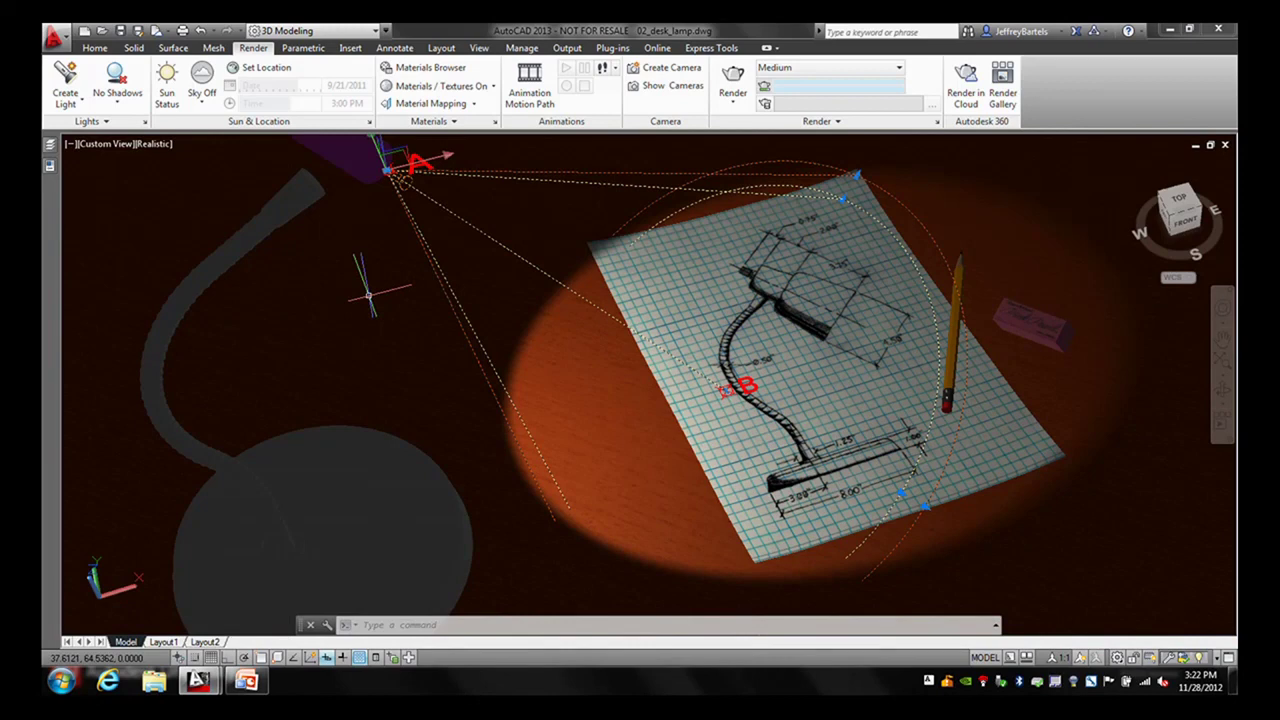
- Render a preview of the desk lamp's warm light pool, then orbit round to a side view
{"action": "key", "text": "Escape"}
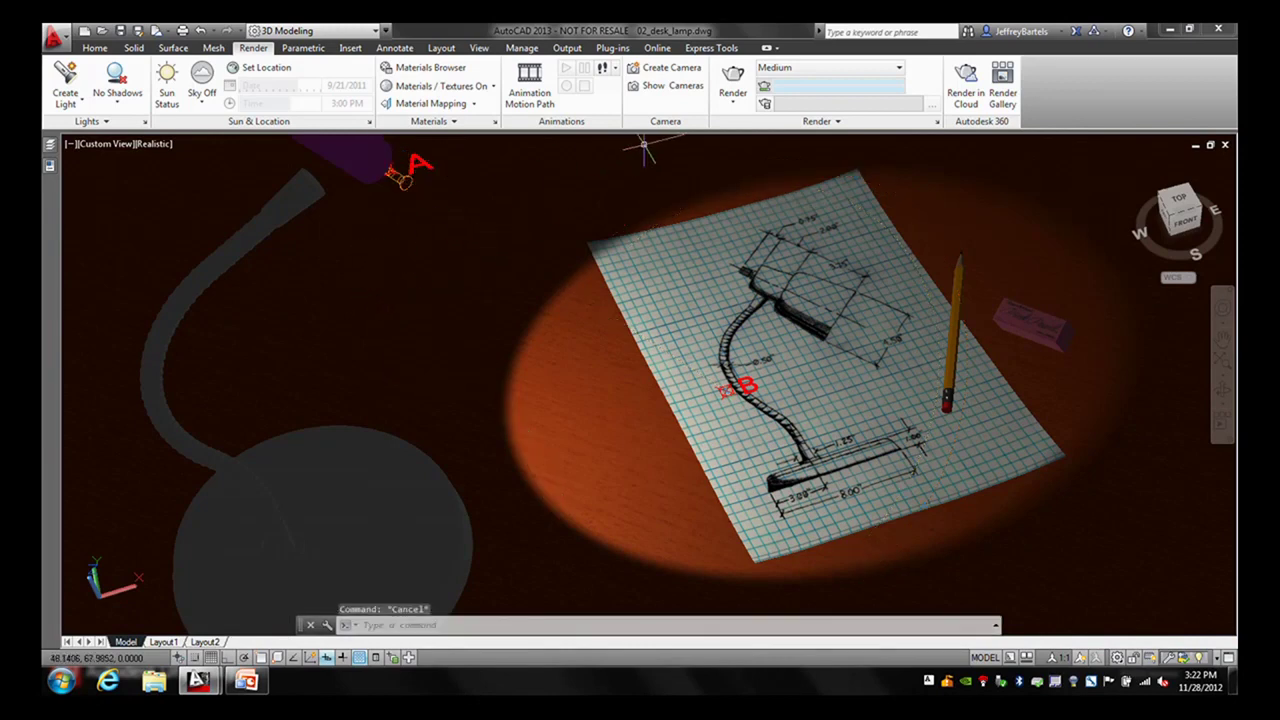
{"action": "left_click", "coordinate": [733, 83]}
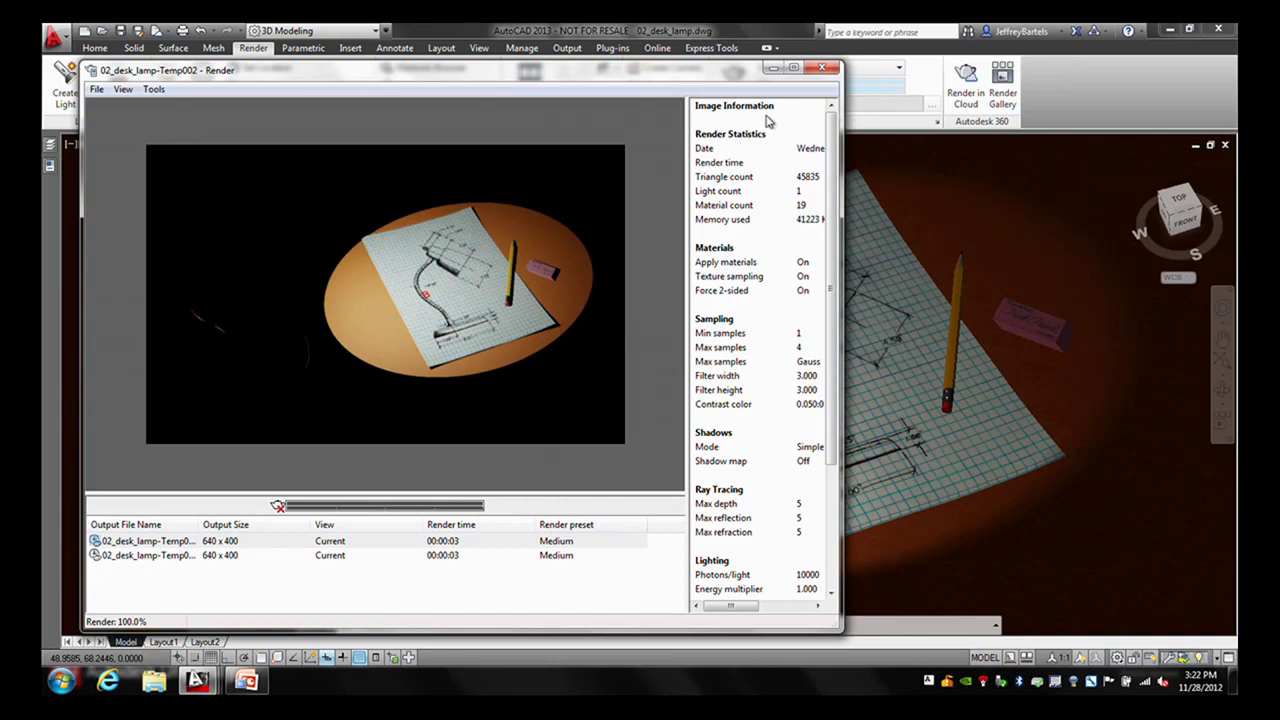
{"action": "left_click", "coordinate": [824, 70]}
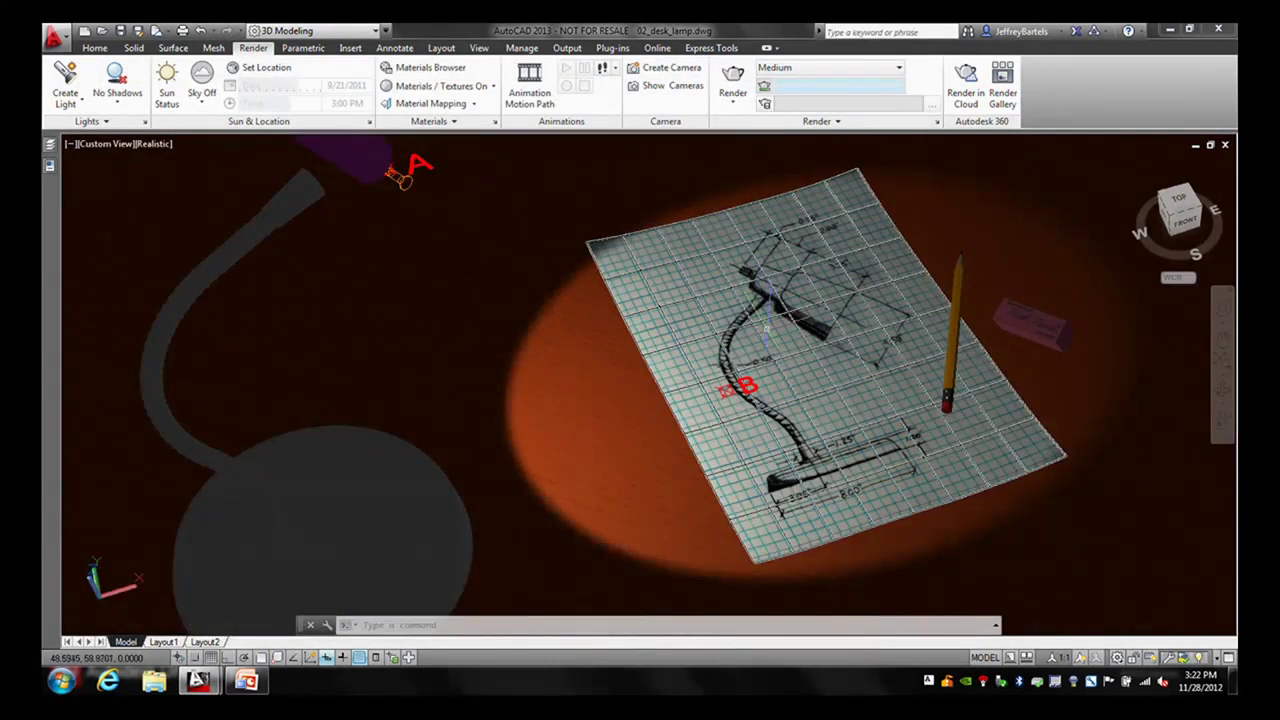
{"action": "mouse_move", "coordinate": [50, 170]}
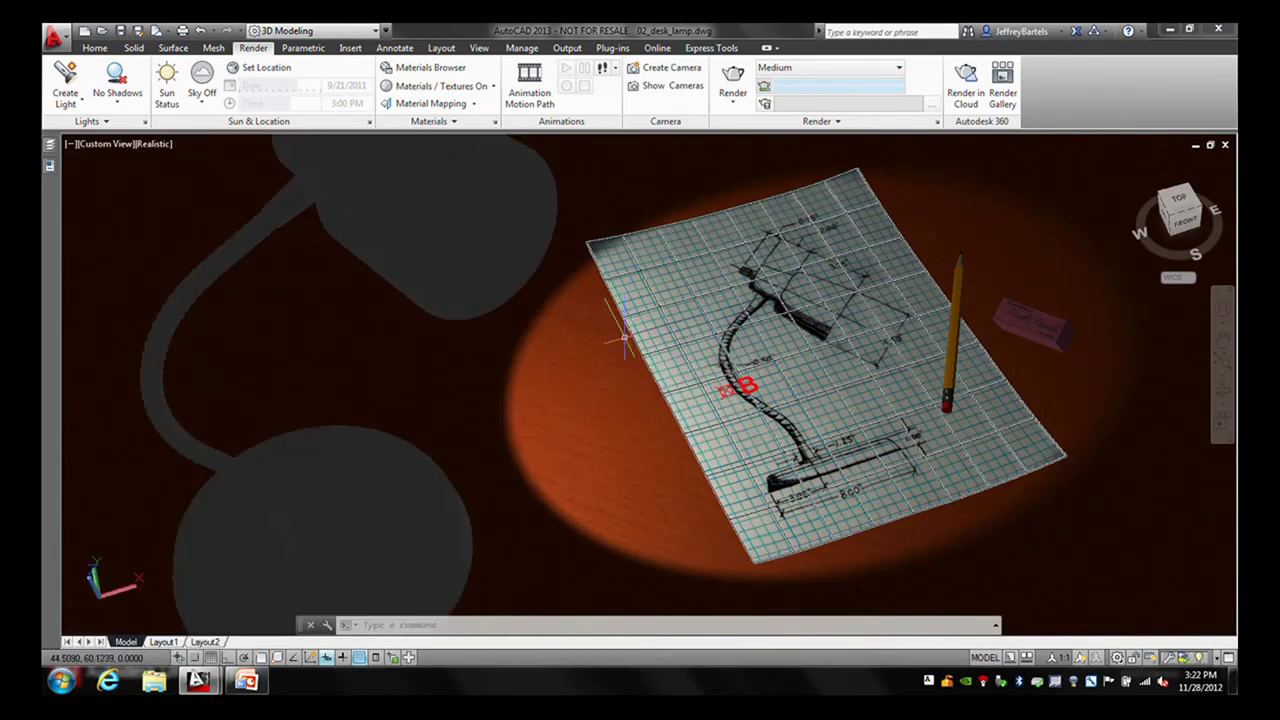
{"action": "mouse_move", "coordinate": [1036, 450]}
{"action": "middle_mouse_down", "text": "shift"}
{"action": "mouse_move", "coordinate": [1050, 462]}
{"action": "mouse_move", "coordinate": [824, 406]}
{"action": "mouse_move", "coordinate": [777, 356]}
{"action": "middle_mouse_up", "text": "shift"}
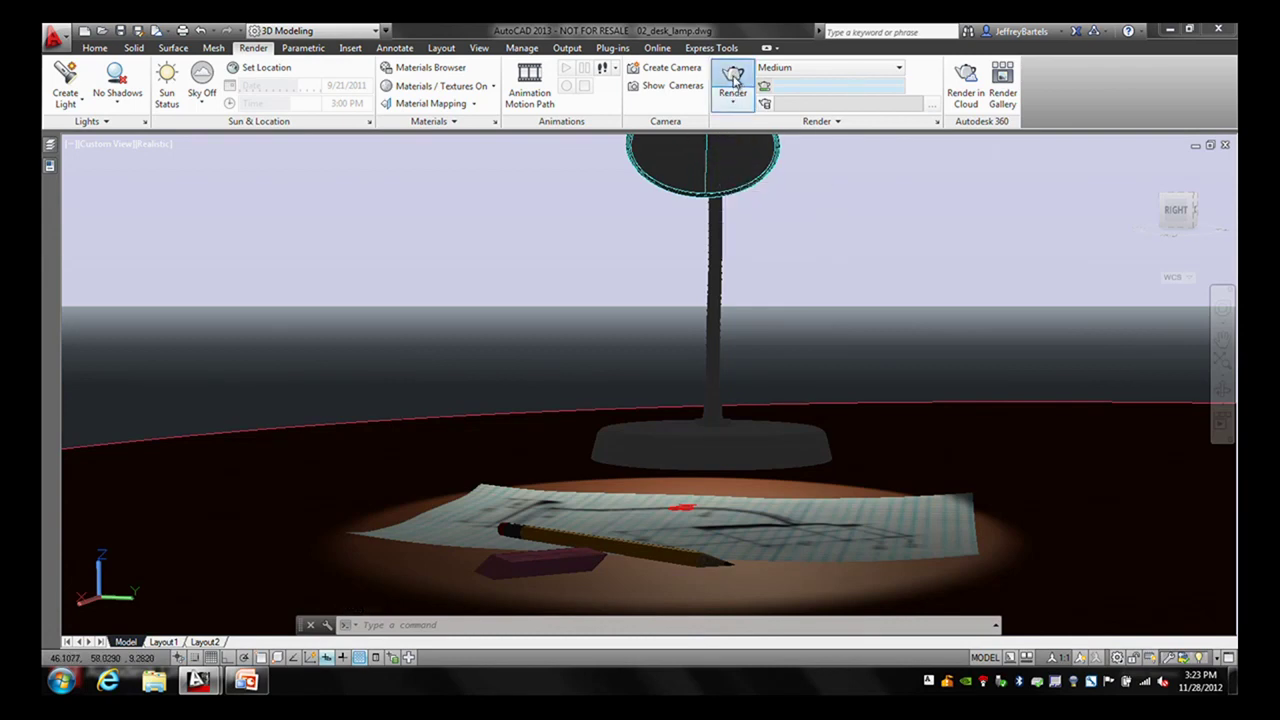
{"action": "left_click", "coordinate": [733, 85]}
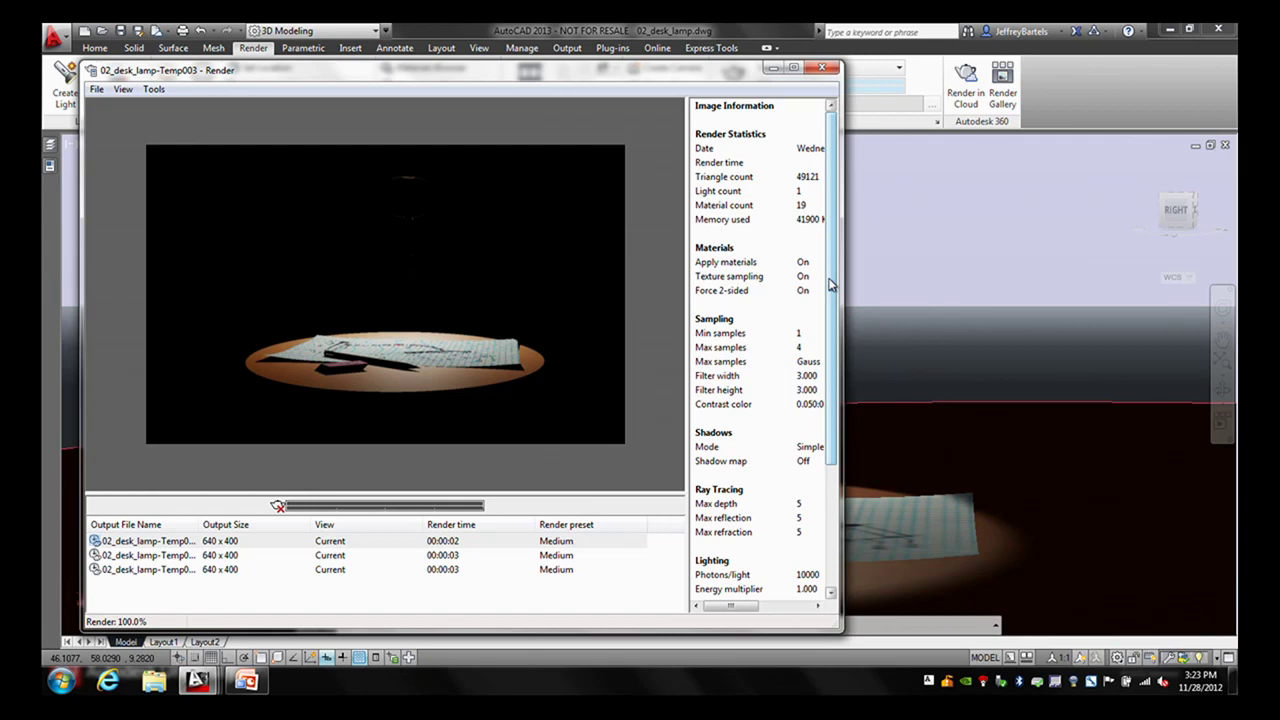
{"action": "left_click", "coordinate": [823, 69]}
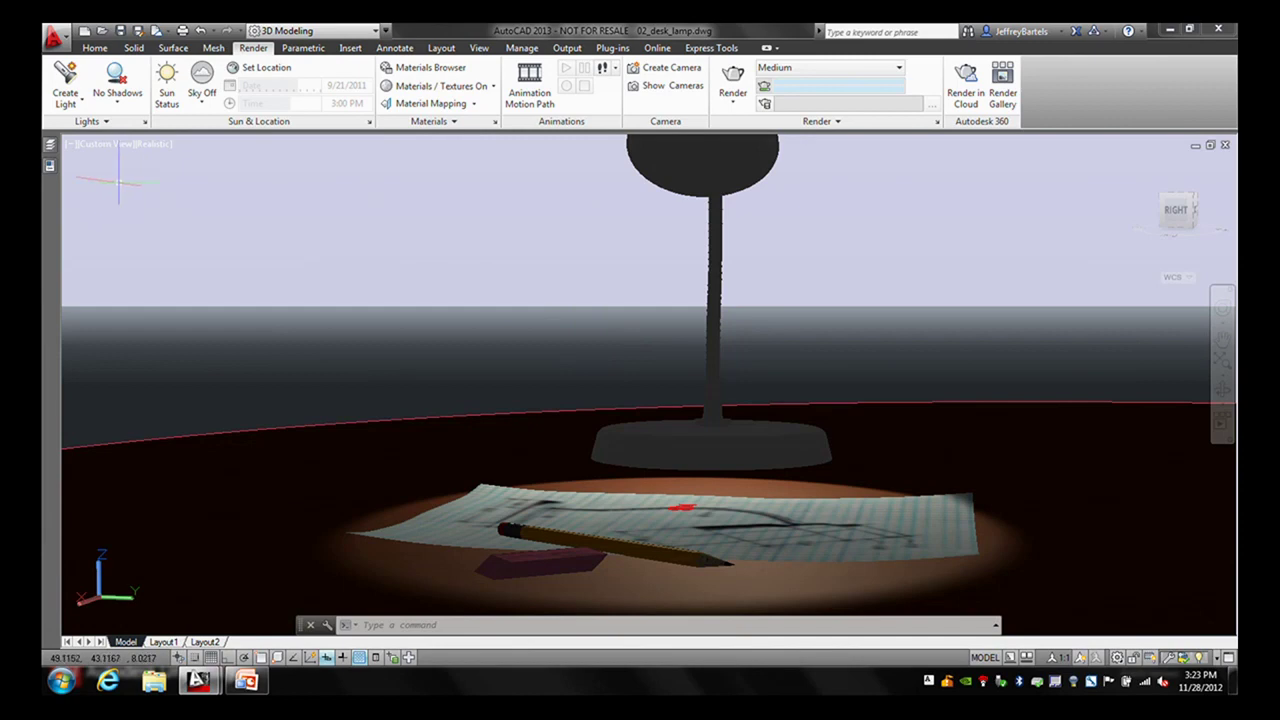
- Restore the saved Final view from the viewport views menu
{"action": "left_click", "coordinate": [110, 149]}
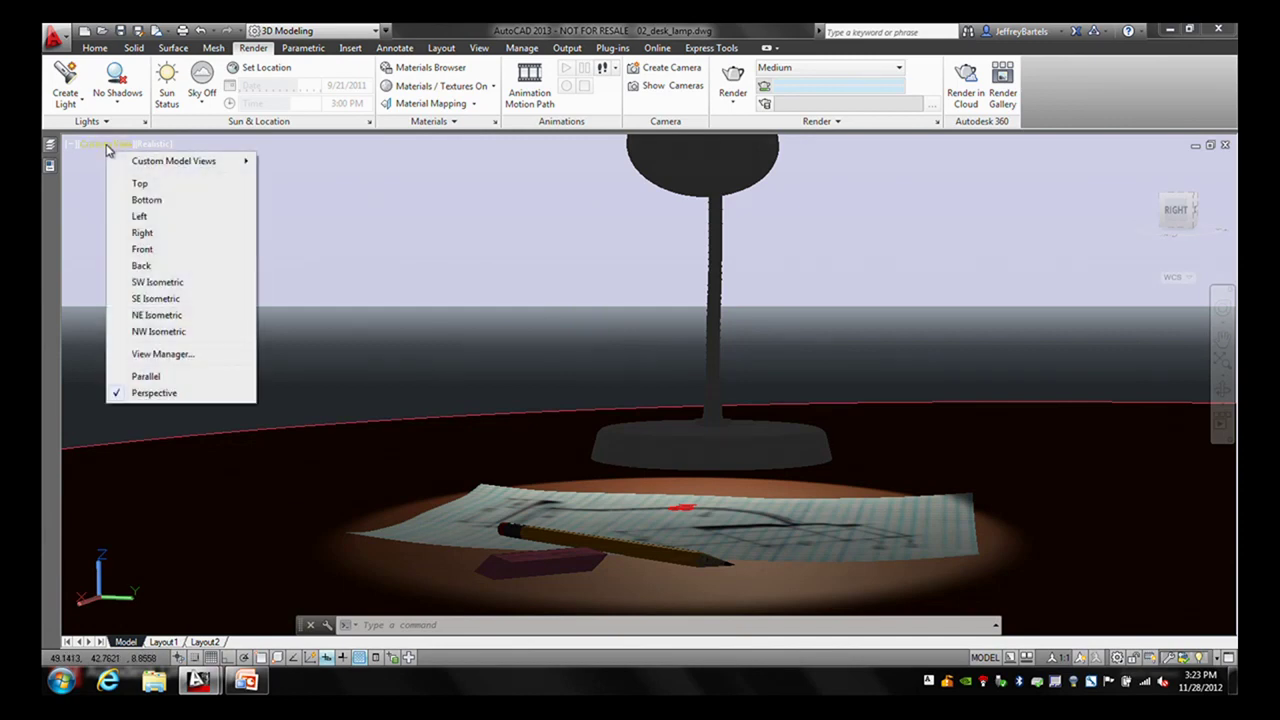
{"action": "mouse_move", "coordinate": [147, 168]}
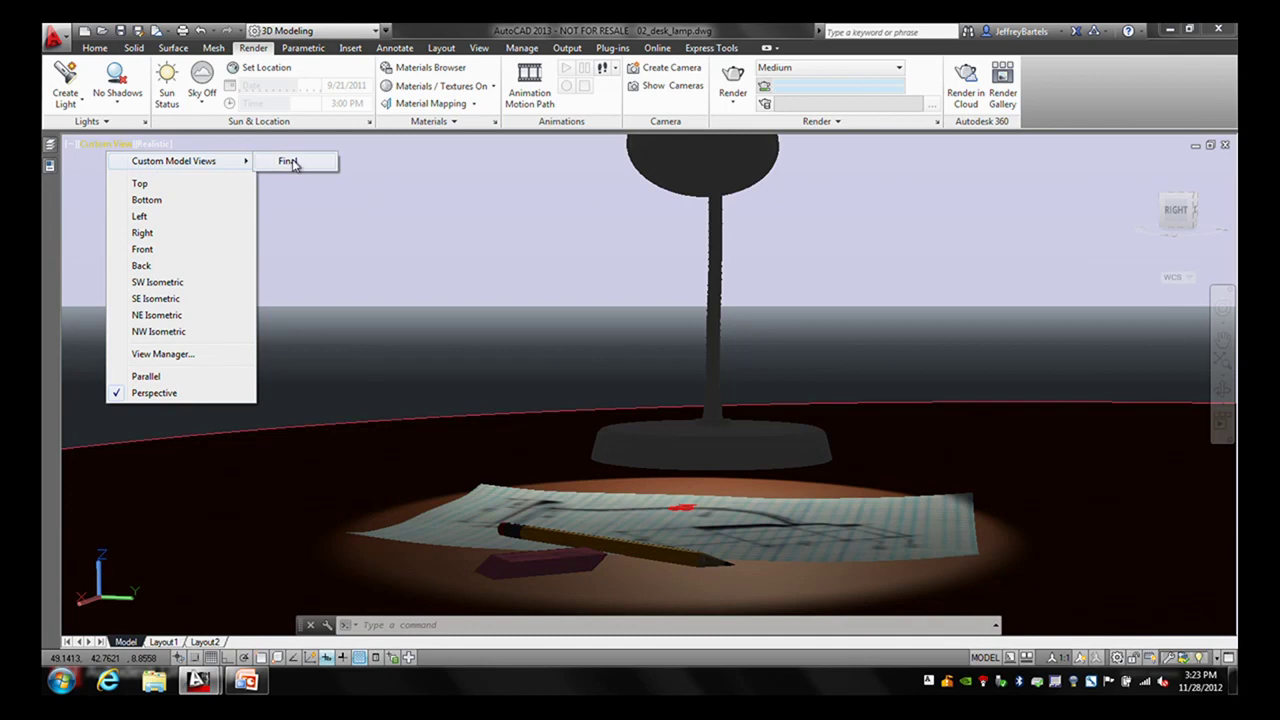
{"action": "left_click", "coordinate": [293, 165]}
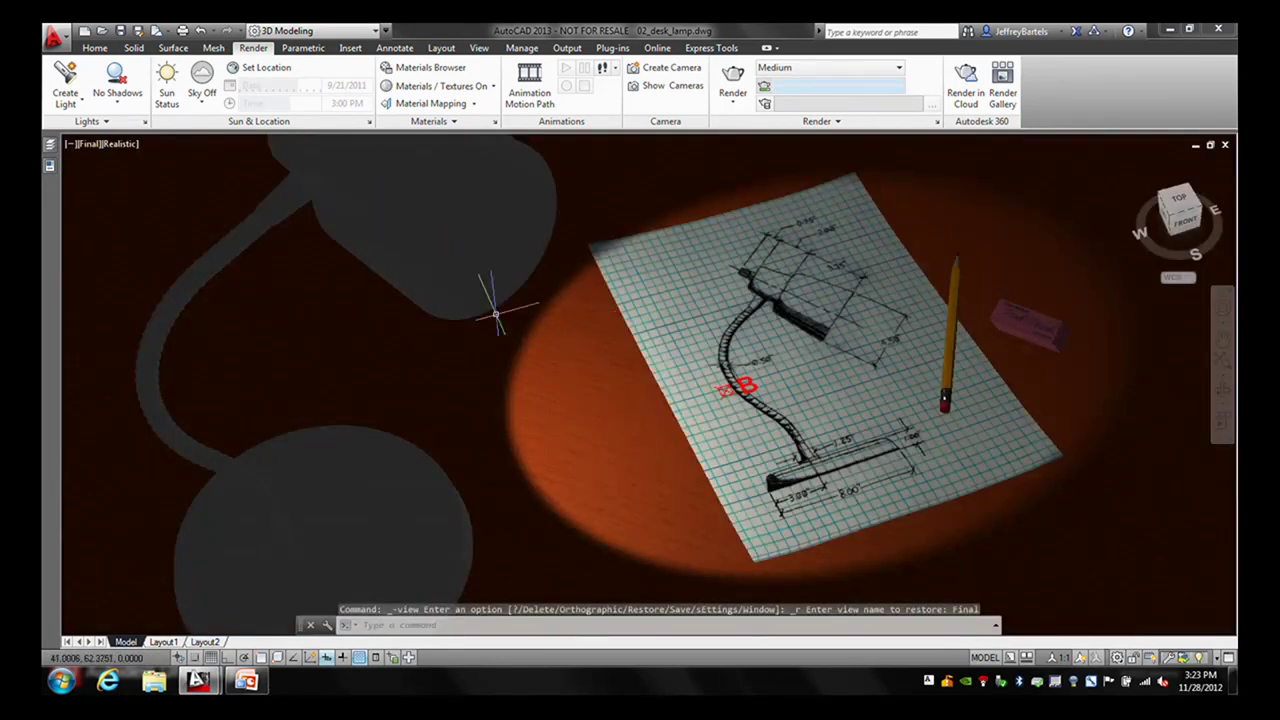
- Turn off the marker-1 layer in Layer Properties Manager and zoom out
{"action": "left_click", "coordinate": [49, 145]}
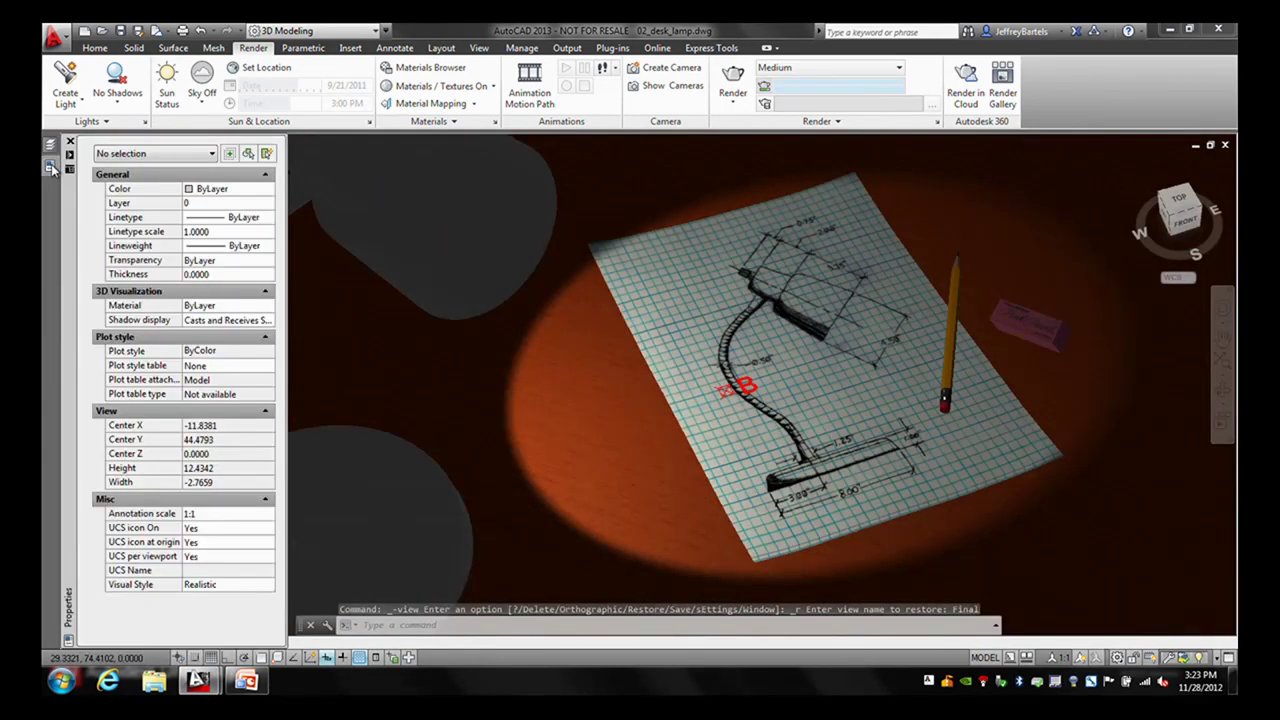
{"action": "left_click", "coordinate": [49, 145]}
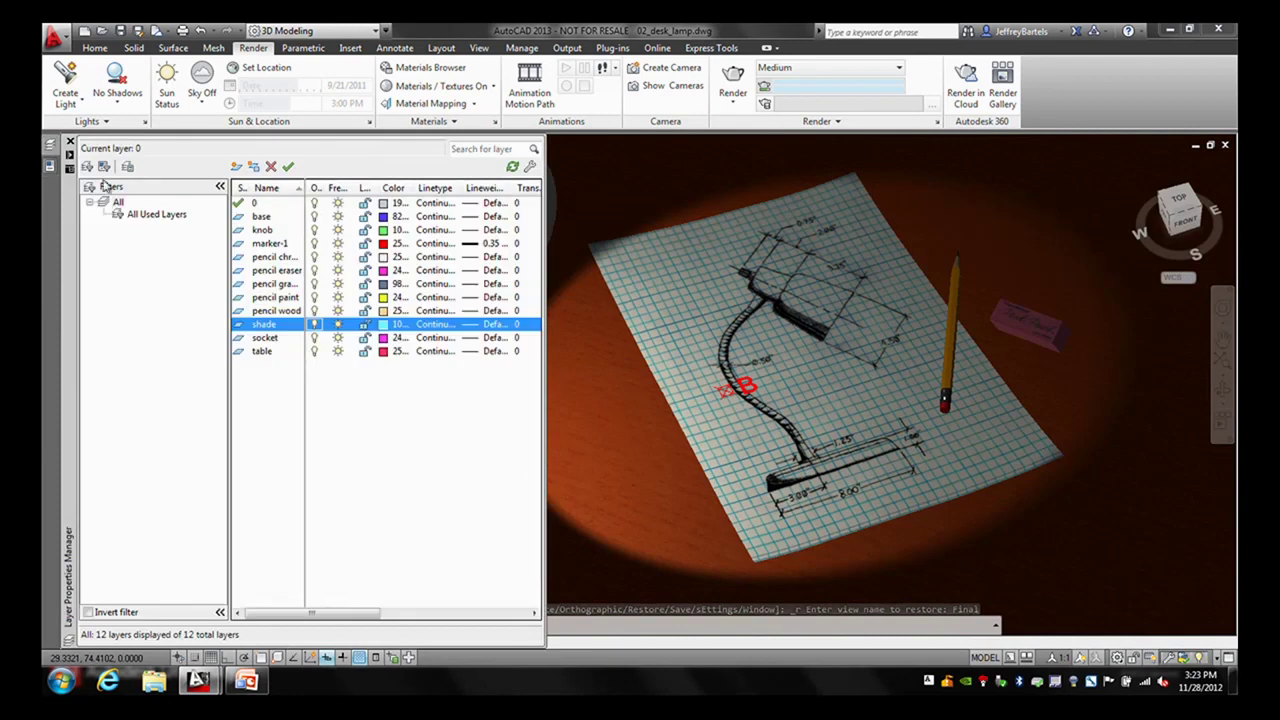
{"action": "left_click", "coordinate": [314, 244]}
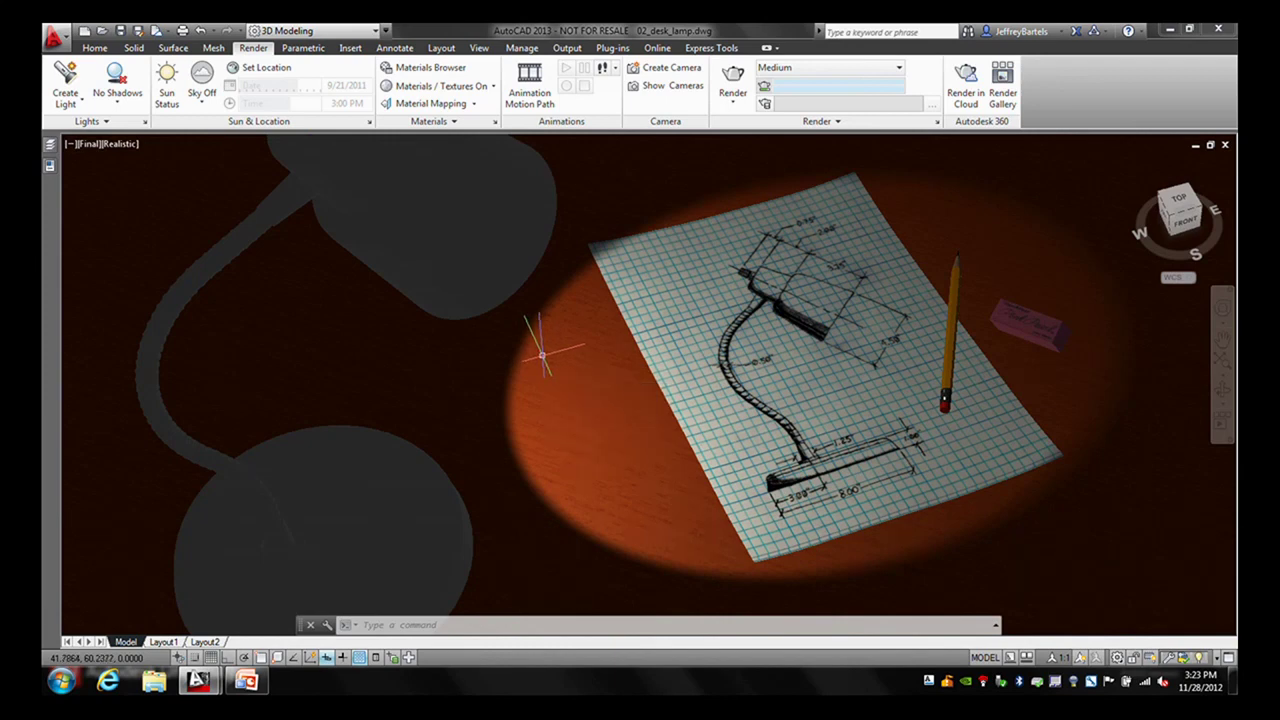
{"action": "scroll", "coordinate": [545, 355], "scroll_direction": "down", "scroll_amount": 5}
{"action": "scroll", "coordinate": [541, 352], "scroll_direction": "down", "scroll_amount": 4}
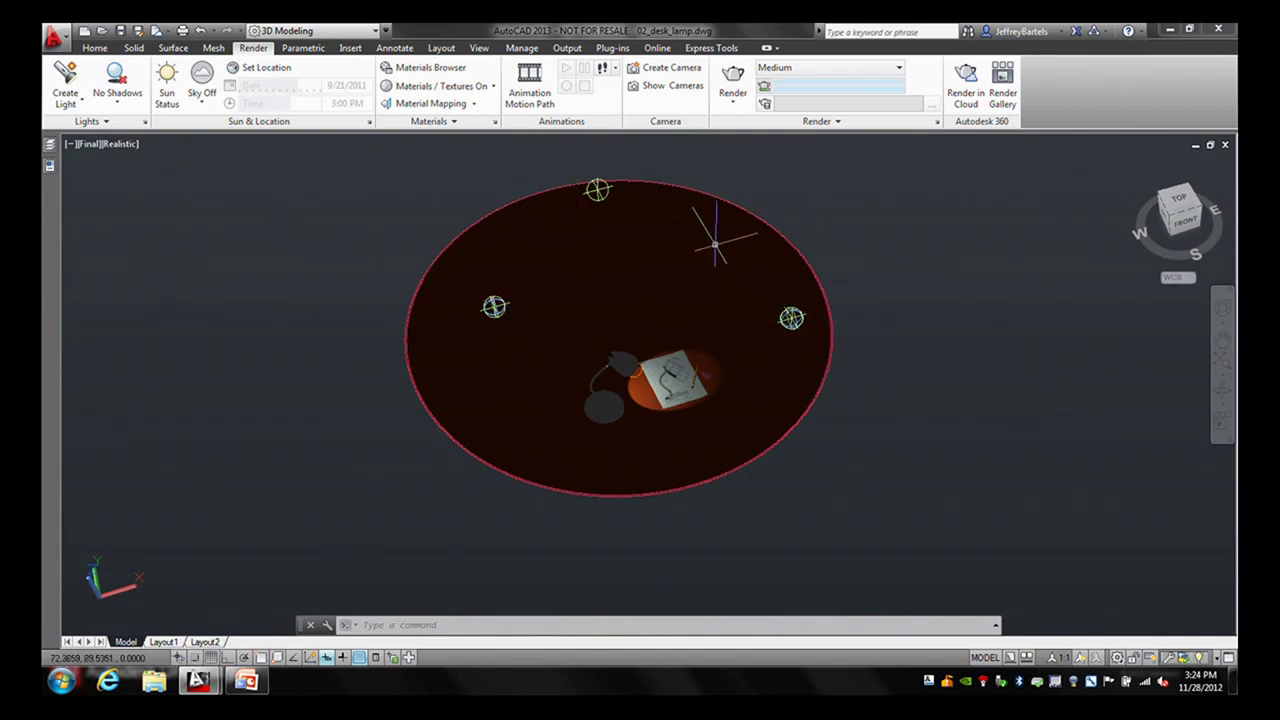
{"action": "left_click", "coordinate": [598, 190]}
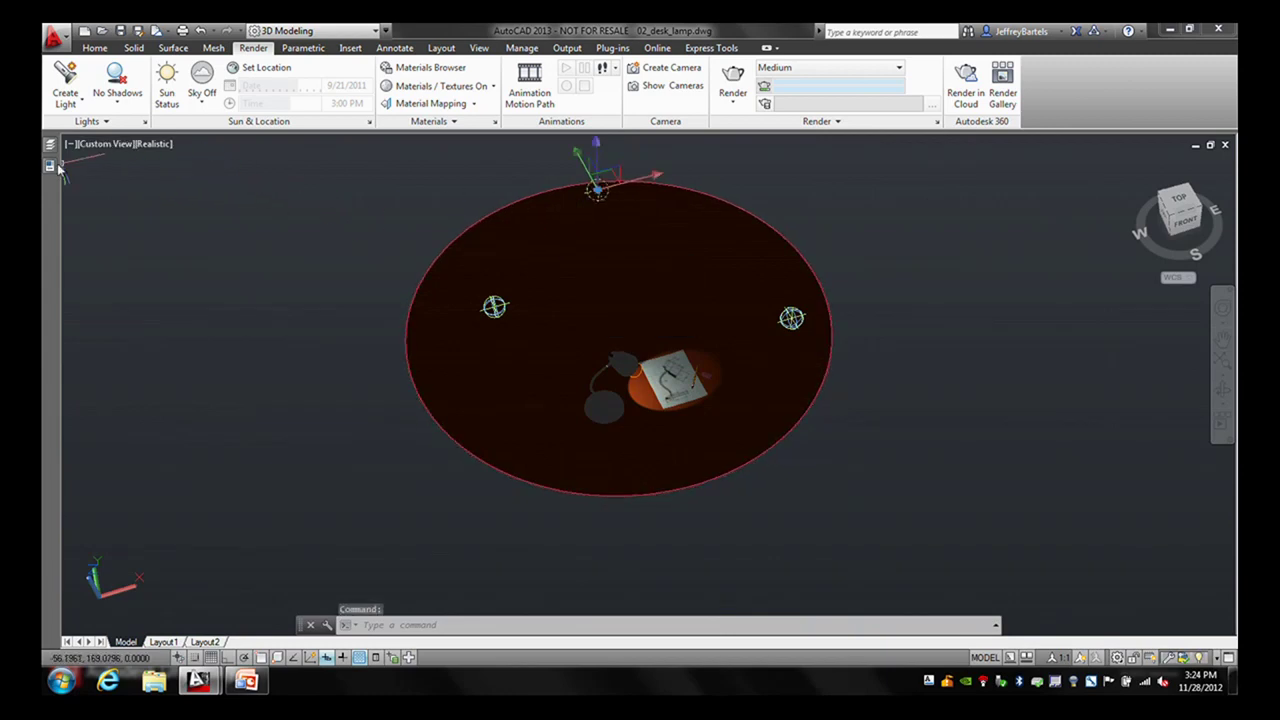
{"action": "key", "text": "ctrl+1"}
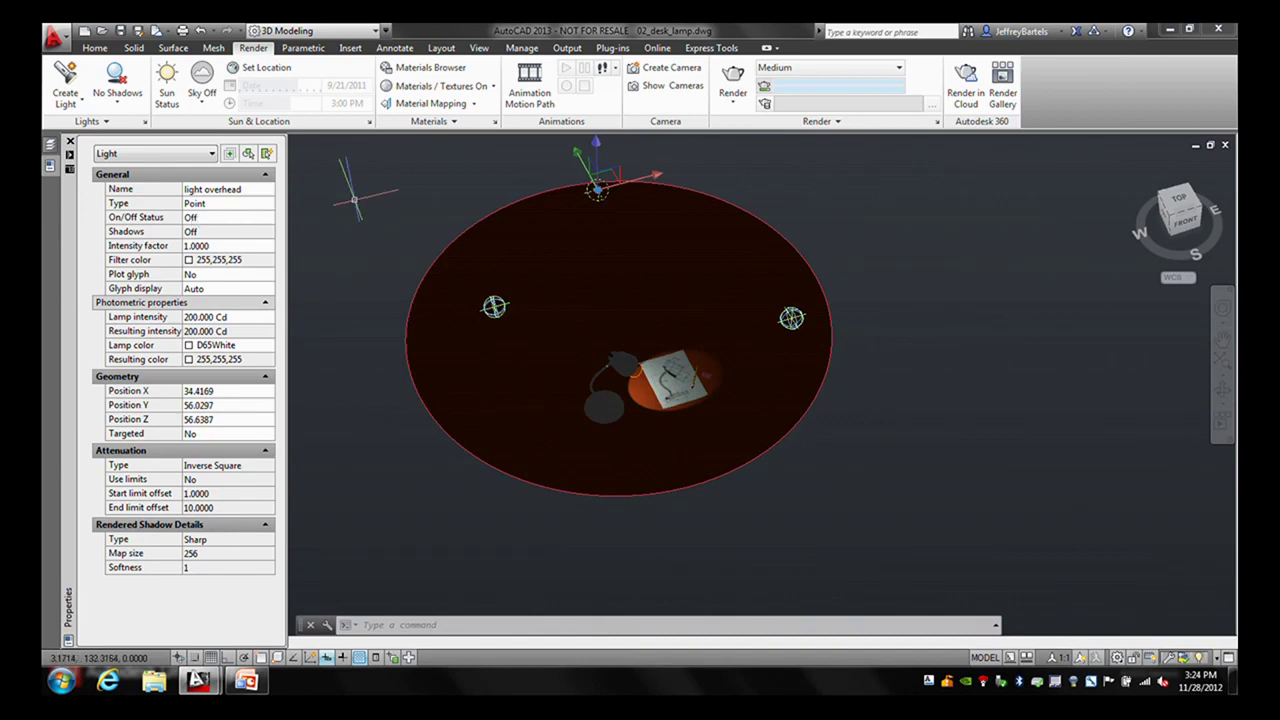
{"action": "key", "text": "ctrl+1"}
{"action": "key", "text": "Escape"}
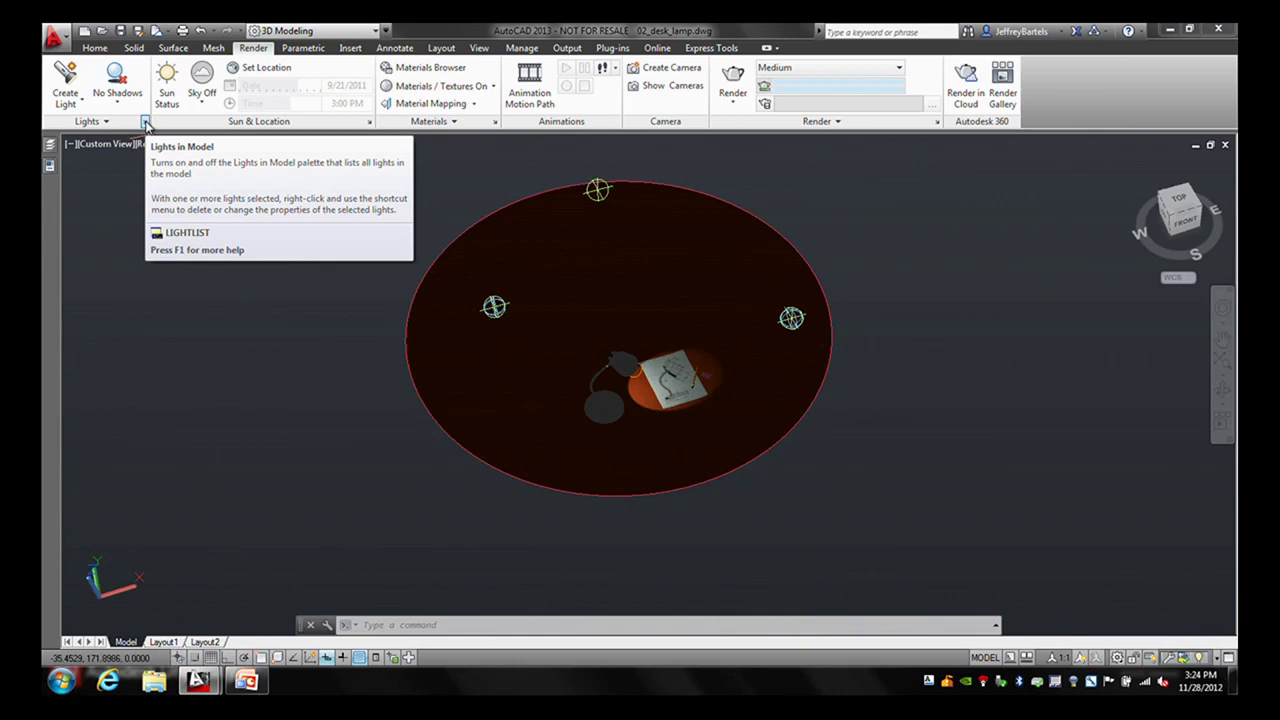
- Select light back, Light Front and light overhead in Lights in Model and set them On
{"action": "left_click", "coordinate": [146, 122]}
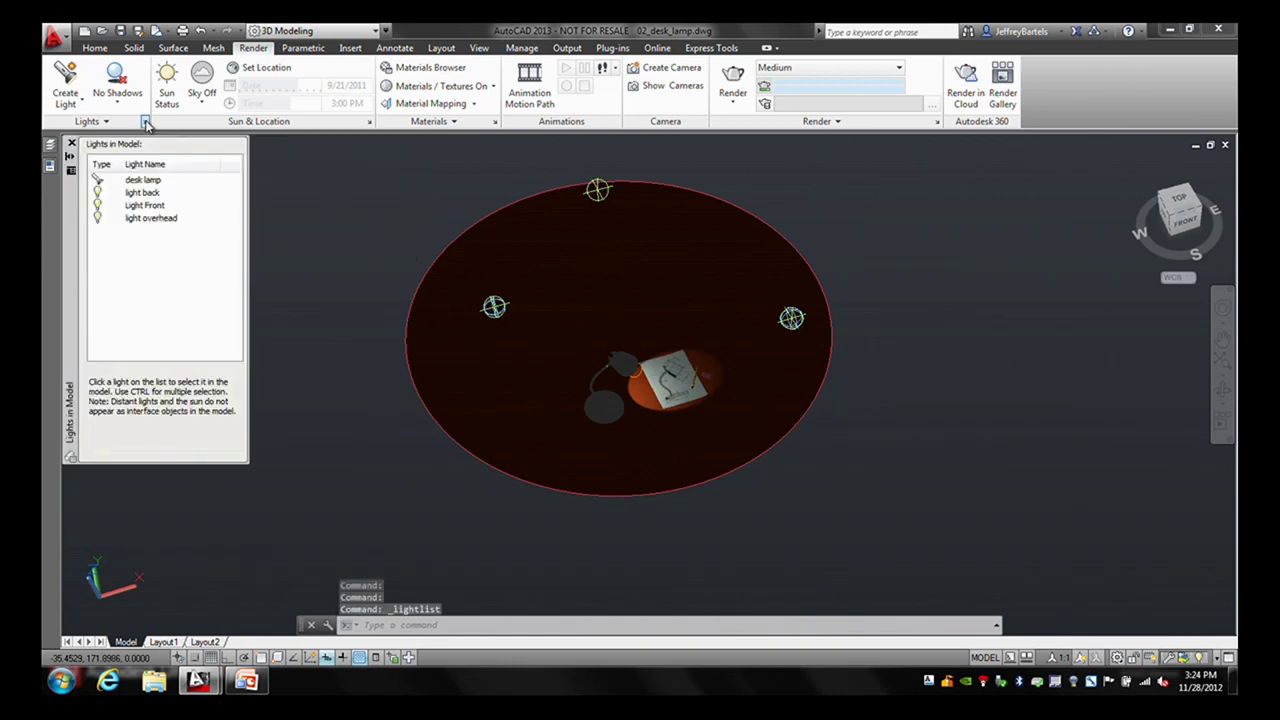
{"action": "left_click", "coordinate": [139, 195]}
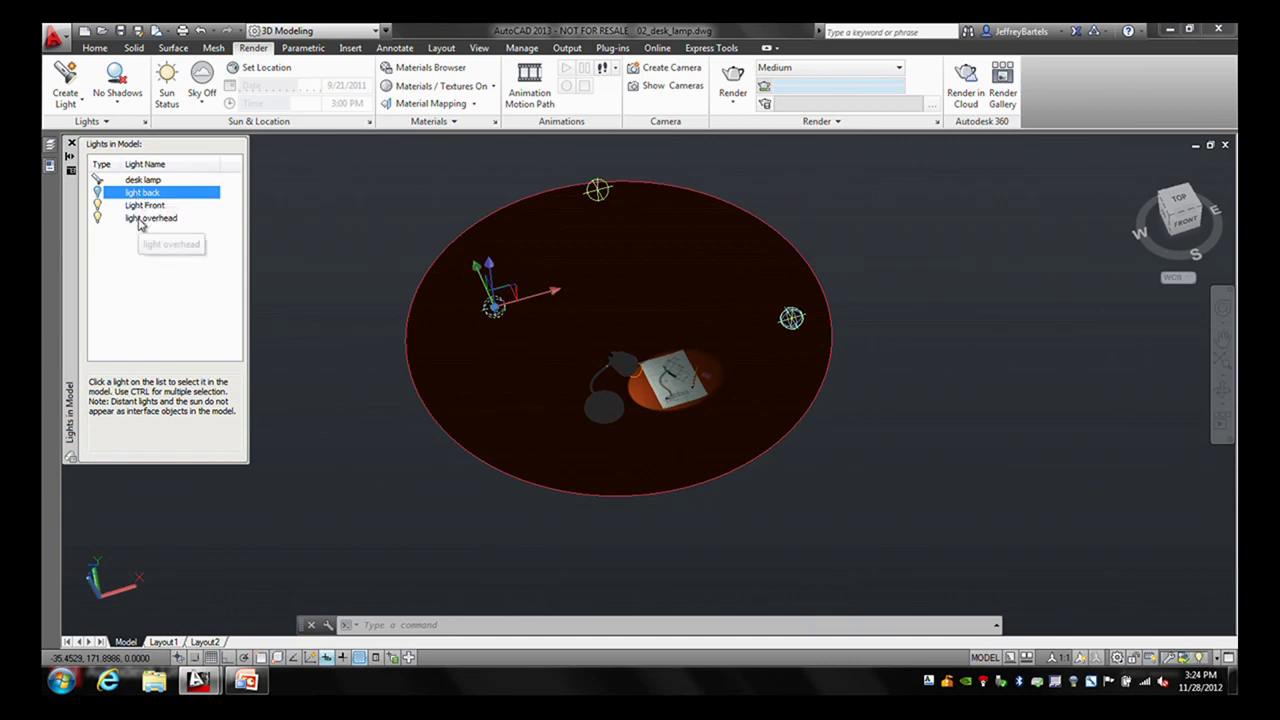
{"action": "left_click", "coordinate": [137, 219], "text": "shift"}
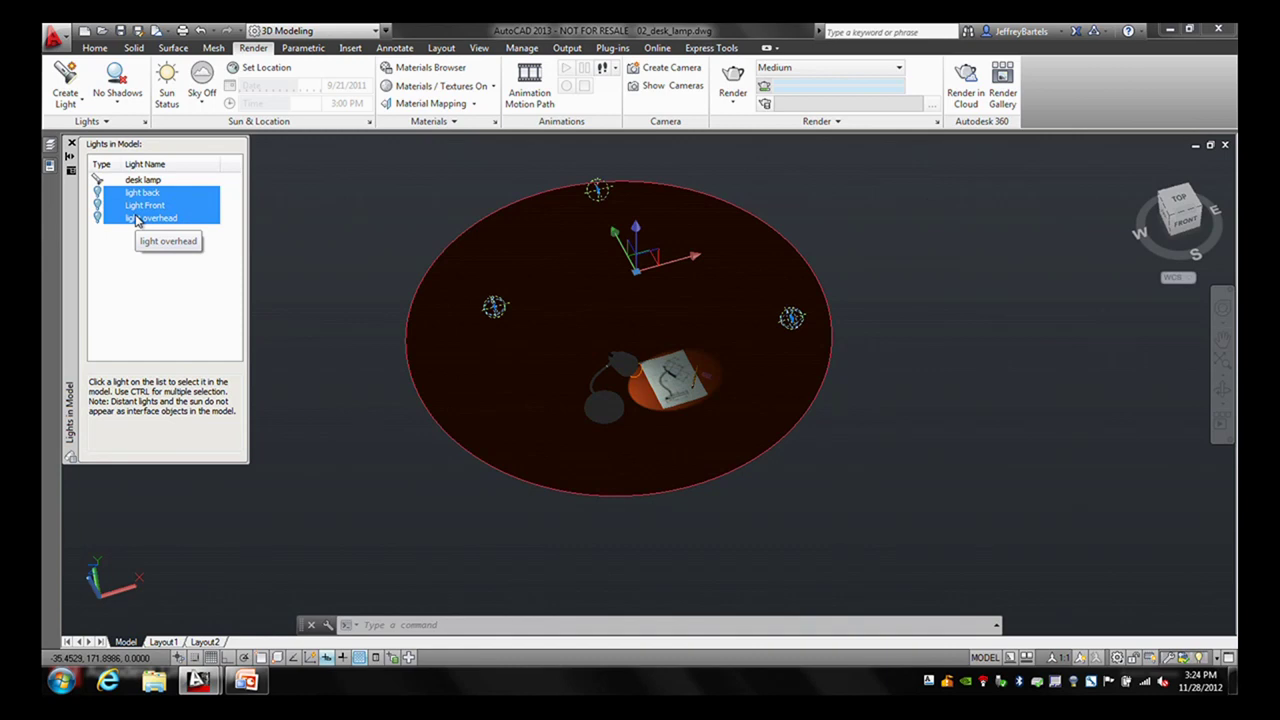
{"action": "left_click", "coordinate": [49, 166]}
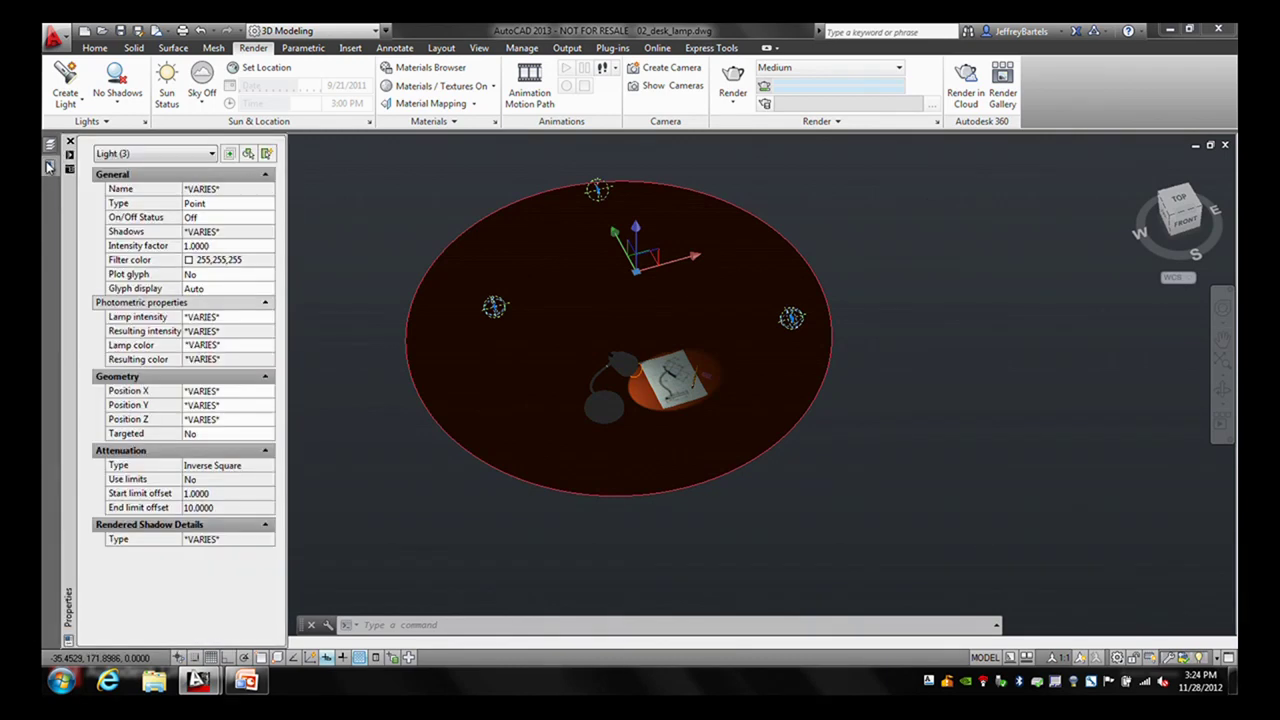
{"action": "left_click", "coordinate": [206, 219]}
{"action": "left_click", "coordinate": [206, 219]}
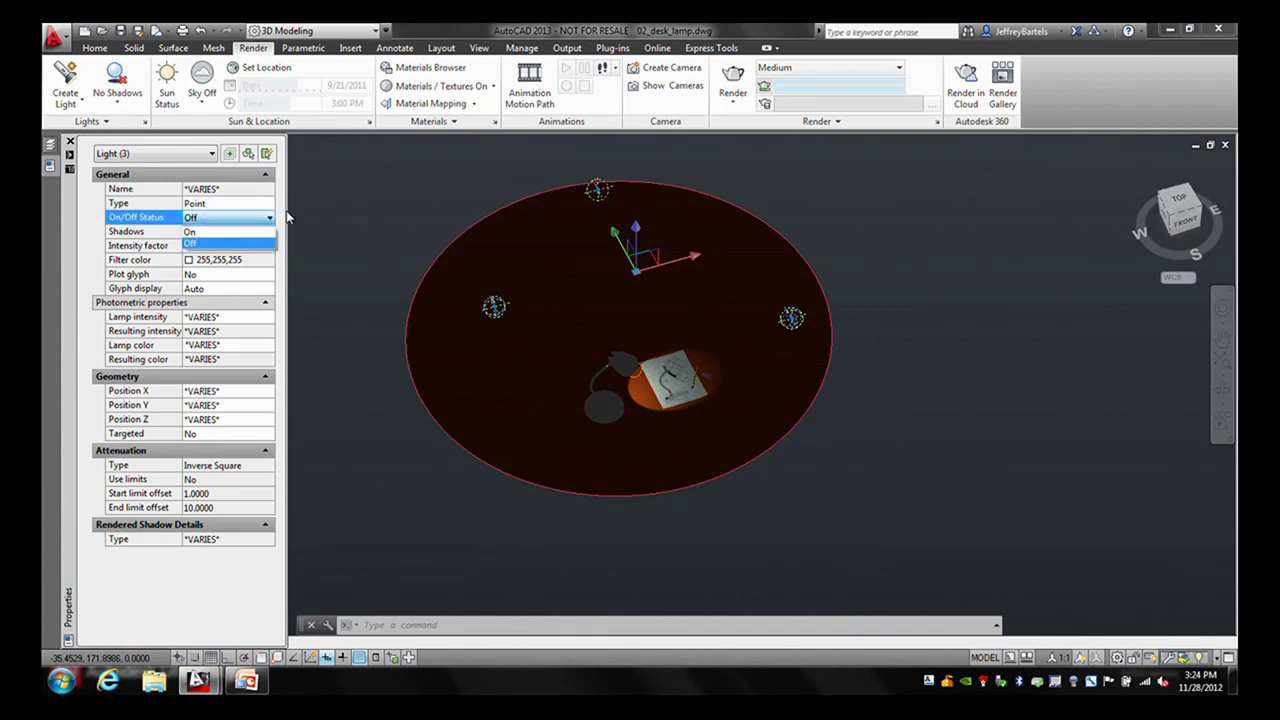
{"action": "left_click", "coordinate": [236, 231]}
- Close Properties, clear the selection and anchor the Lights in Model palette to the side
{"action": "key", "text": "ctrl+1"}
{"action": "key", "text": "Escape"}
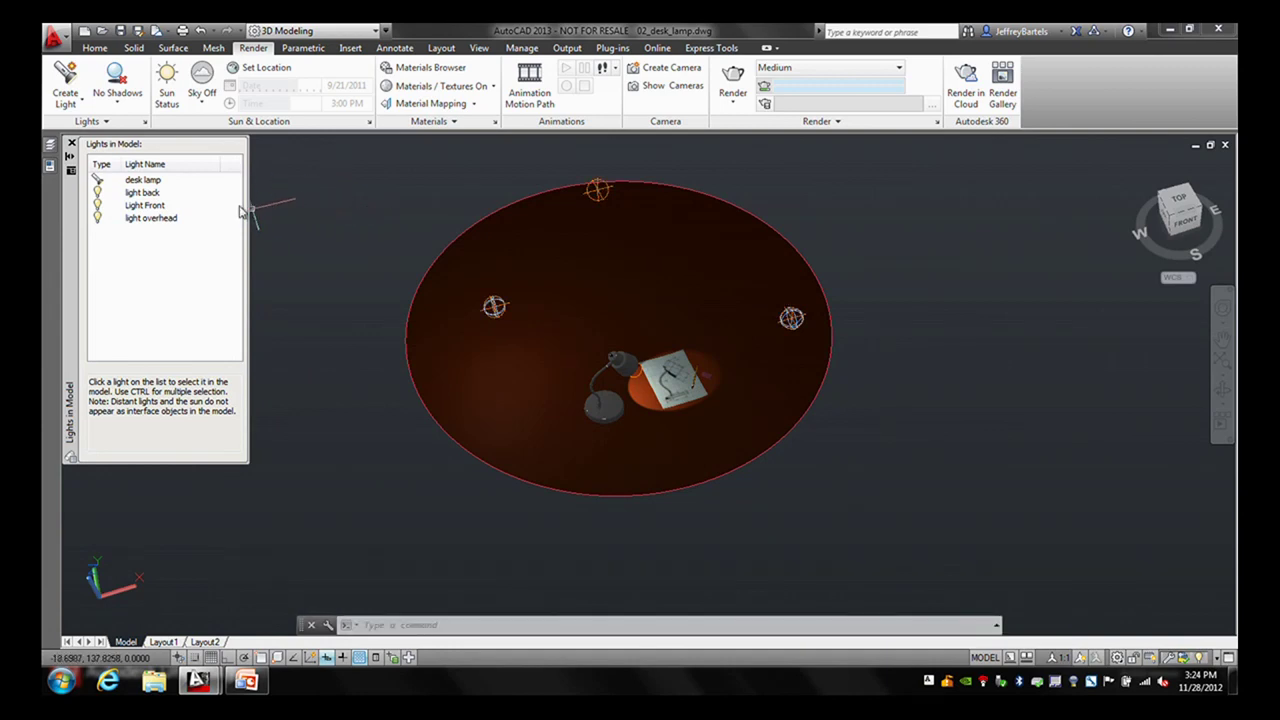
{"action": "left_click", "coordinate": [71, 156]}
{"action": "left_click", "coordinate": [71, 156]}
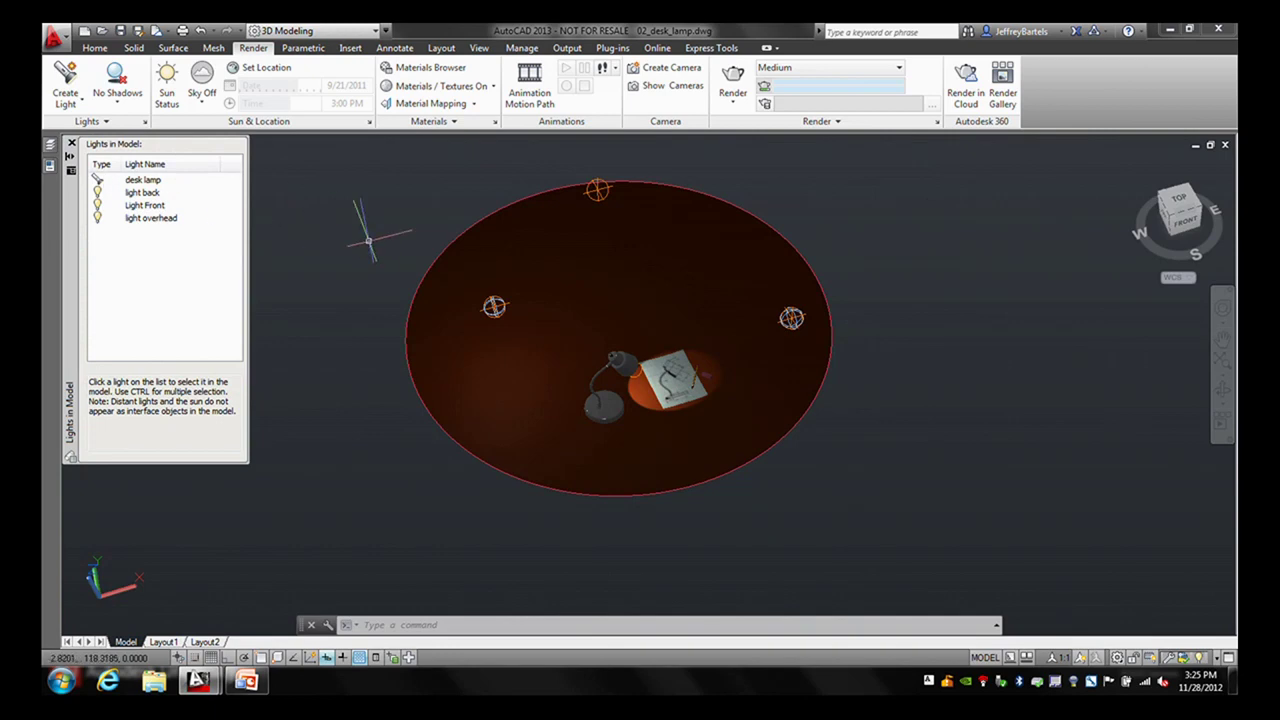
{"action": "left_click", "coordinate": [71, 170]}
{"action": "left_click", "coordinate": [110, 268]}
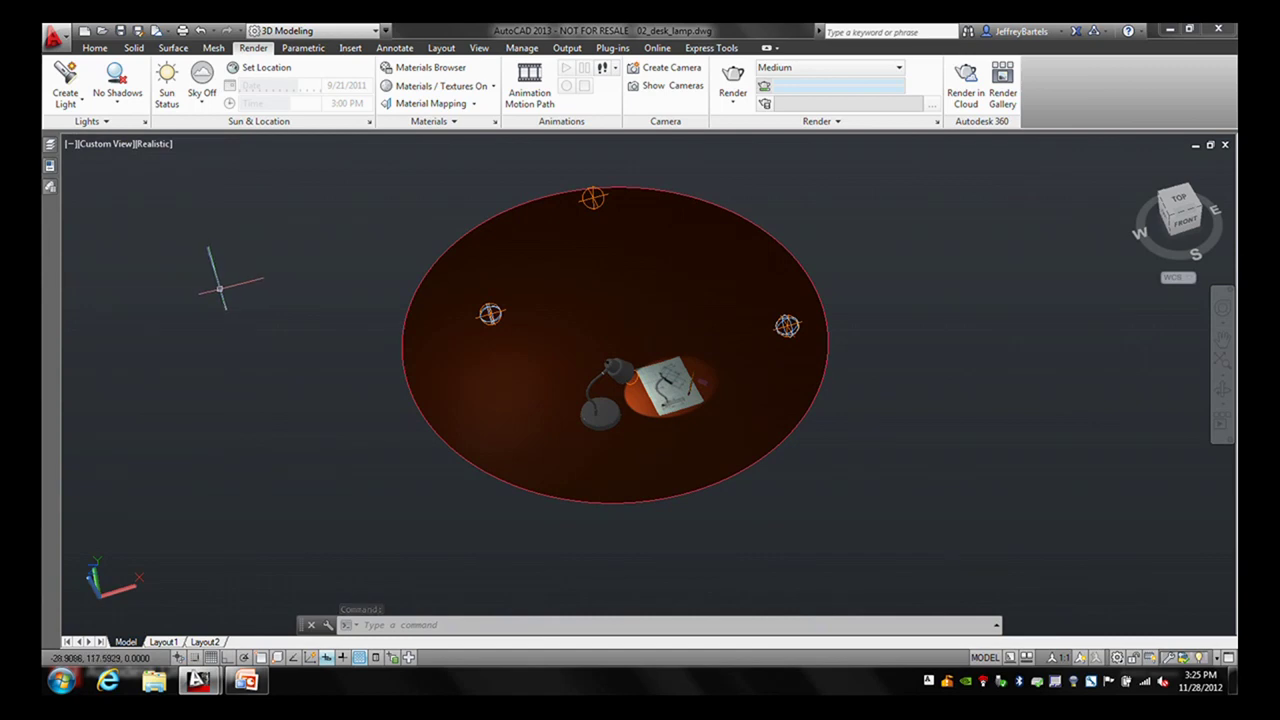
- Restore the saved Final view and render the desk lamp scene, then close the render window
{"action": "left_click", "coordinate": [112, 142]}
{"action": "mouse_move", "coordinate": [158, 163]}
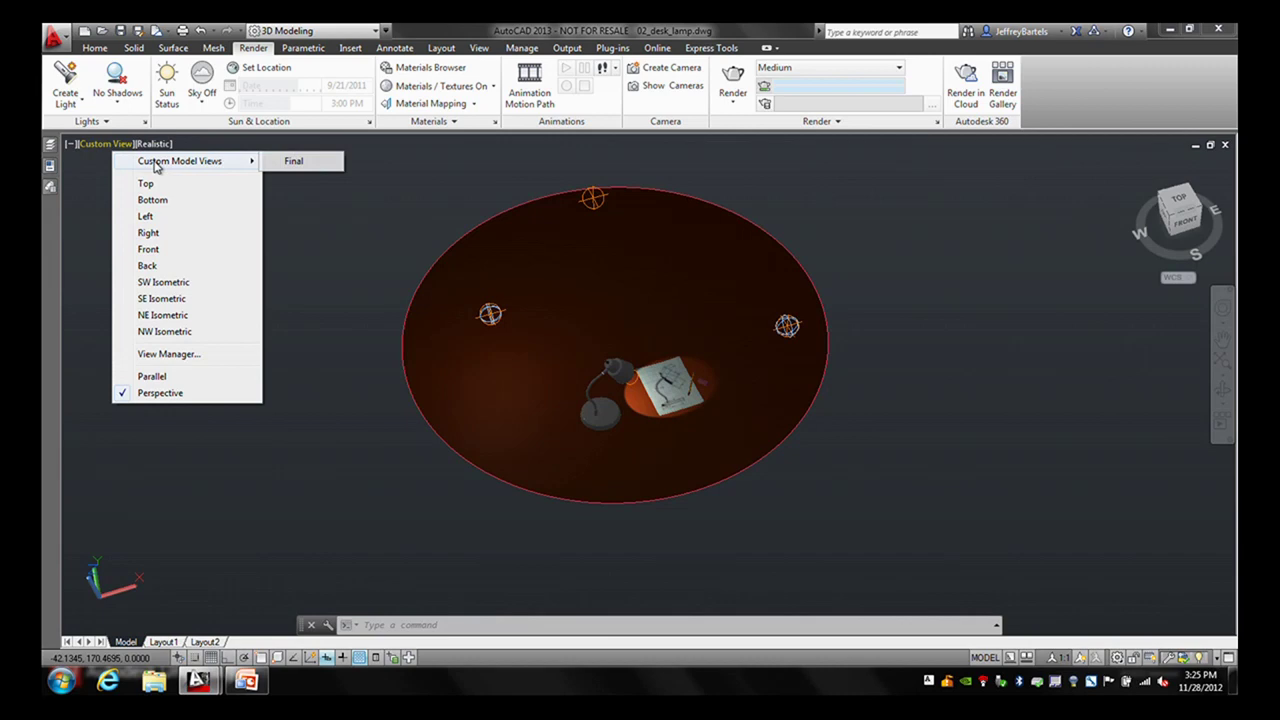
{"action": "left_click", "coordinate": [291, 161]}
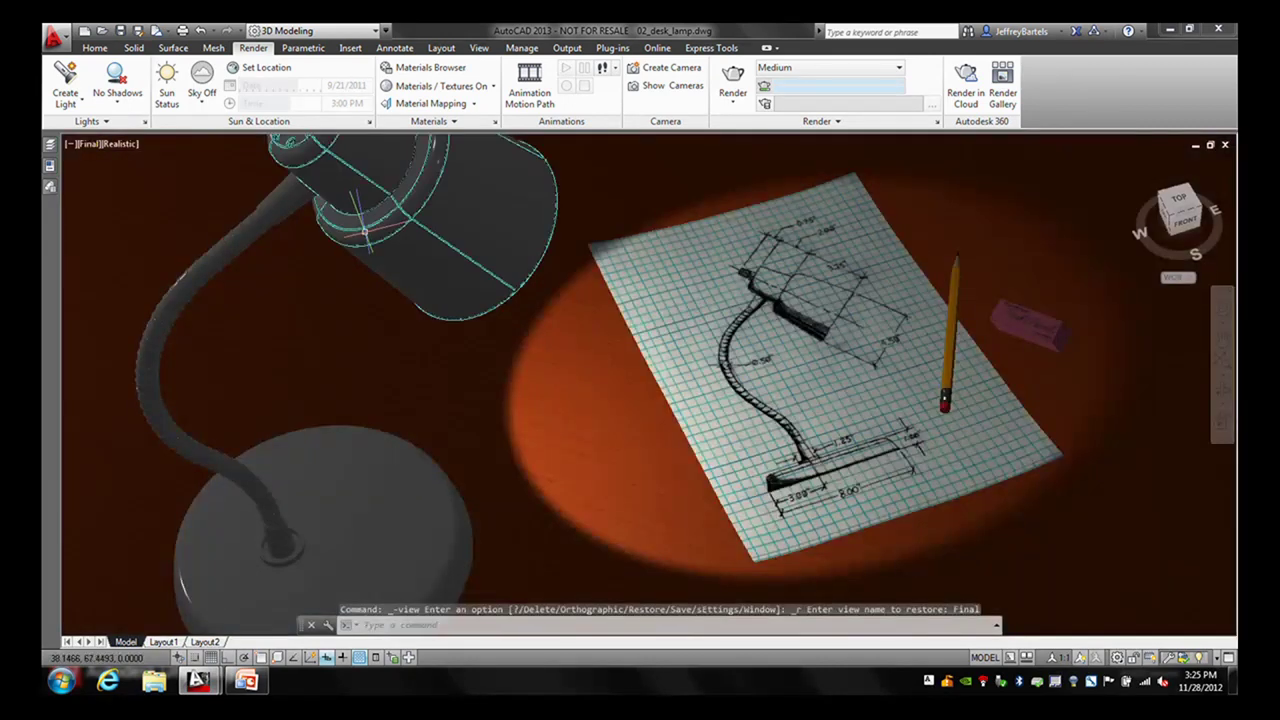
{"action": "left_click", "coordinate": [733, 82]}
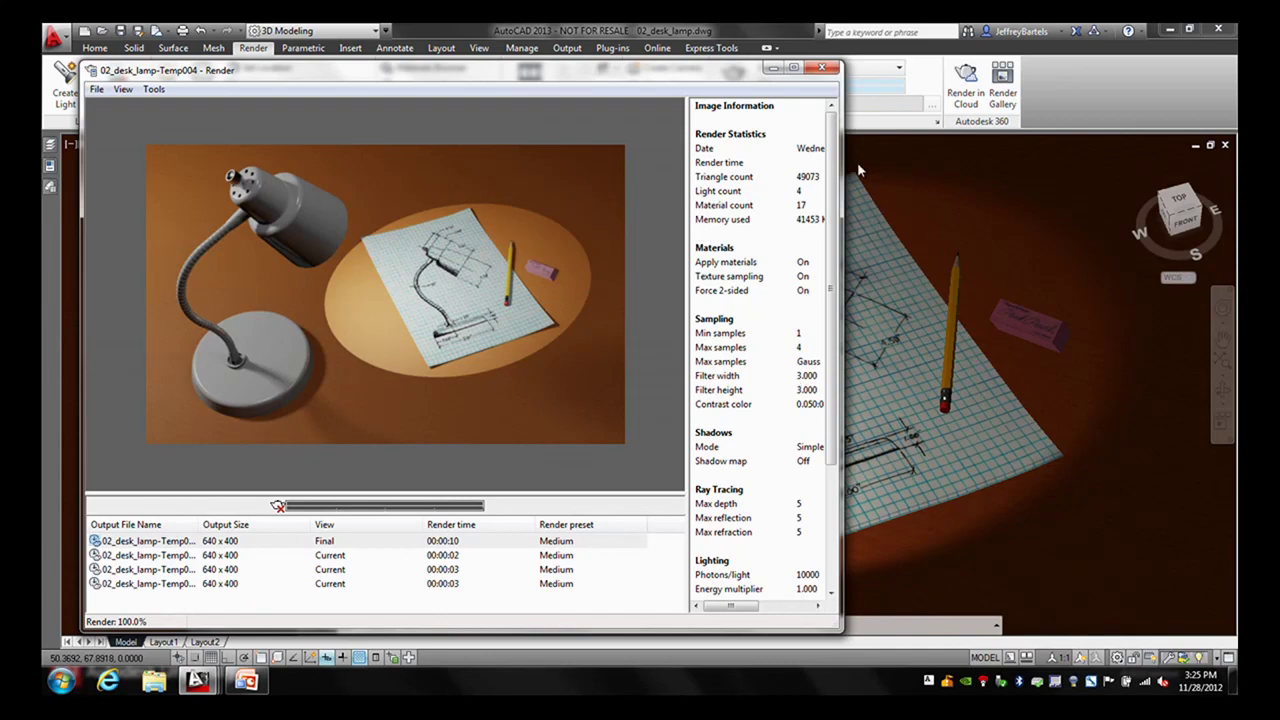
{"action": "left_click", "coordinate": [821, 69]}
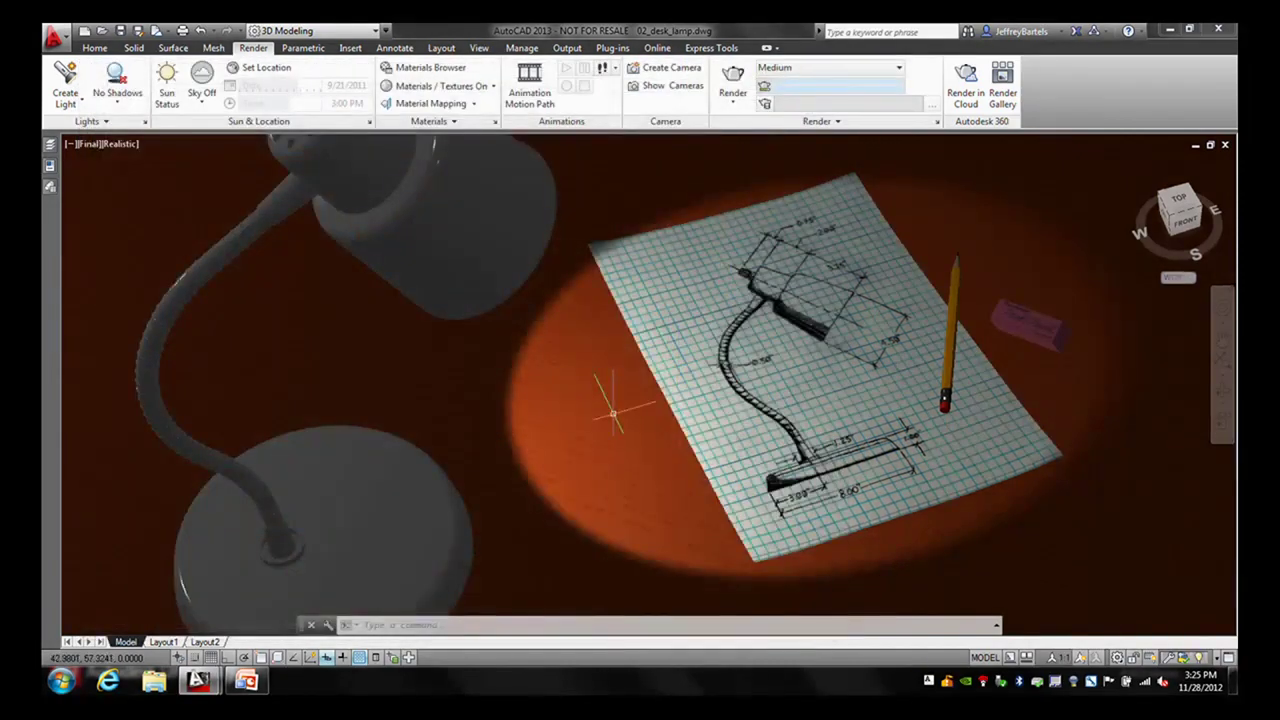
- Bring up the lesson slideshow and advance to the summary slide comparing the renders
{"action": "key", "text": "super+Tab"}
{"action": "left_click", "coordinate": [408, 290]}
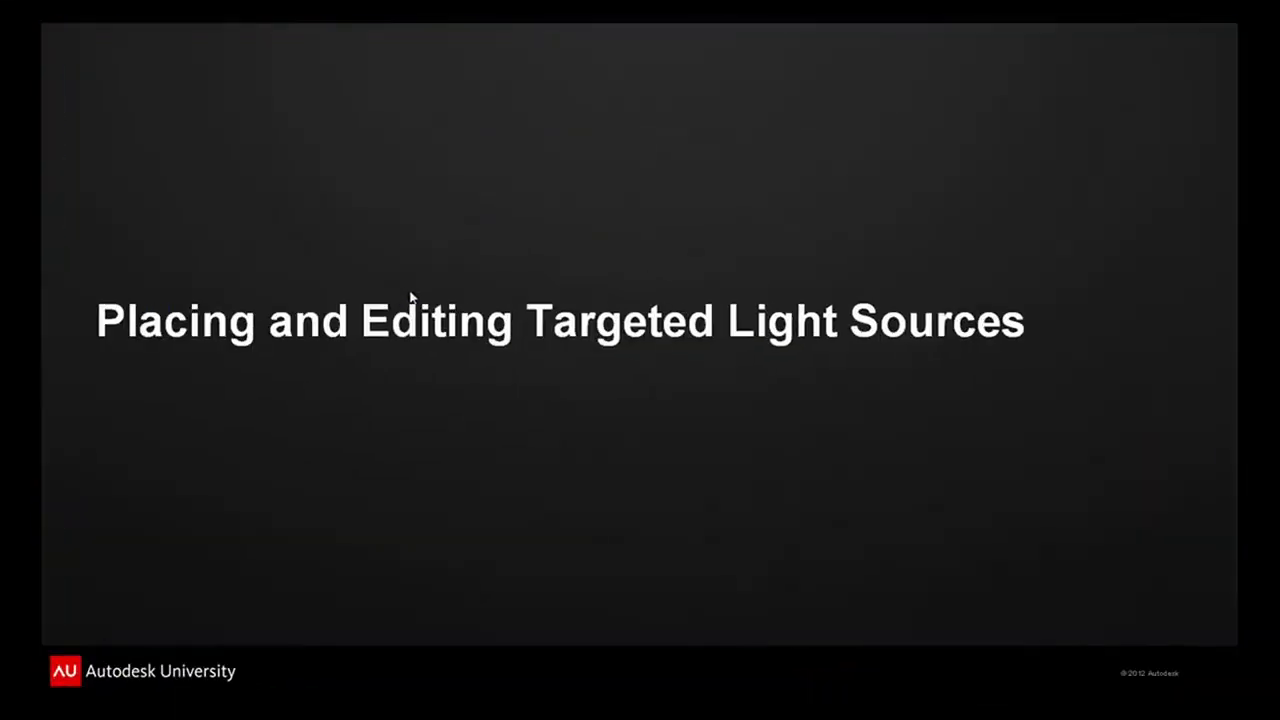
{"action": "left_click", "coordinate": [435, 313]}
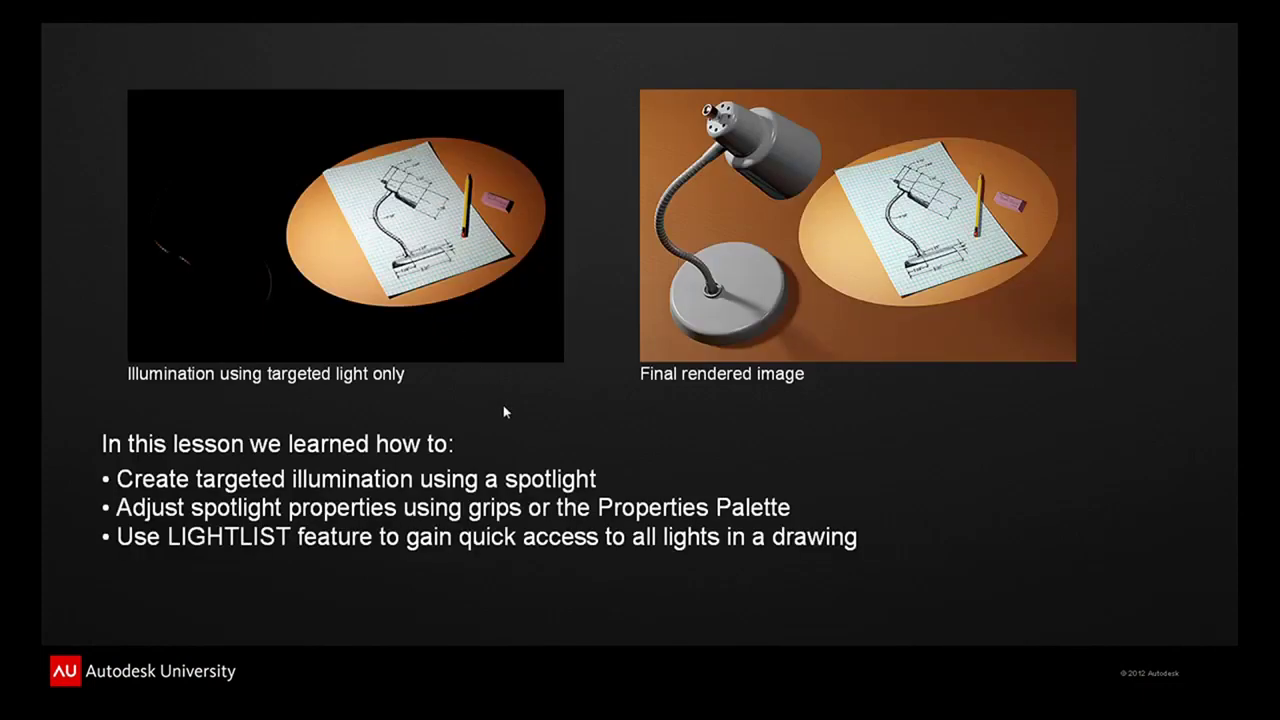
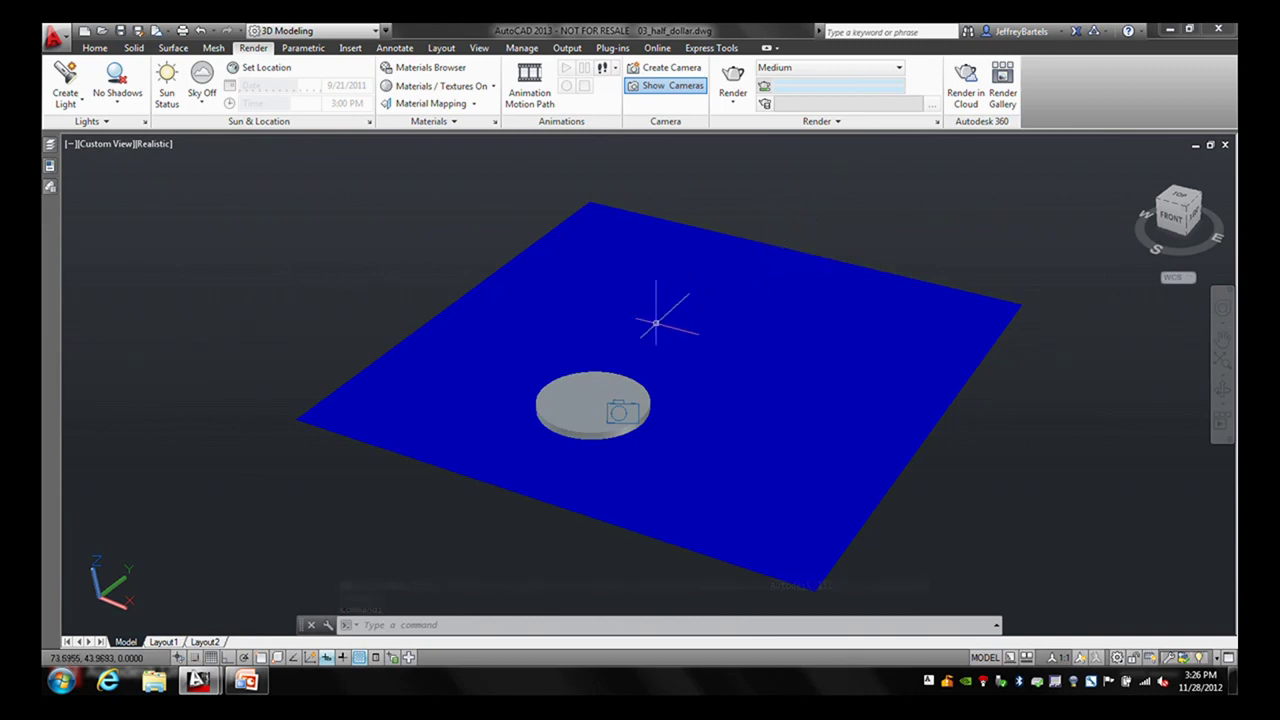
- Zoom and pan so the grey coin disc on the blue floor fills the view
{"action": "left_click", "coordinate": [604, 369]}
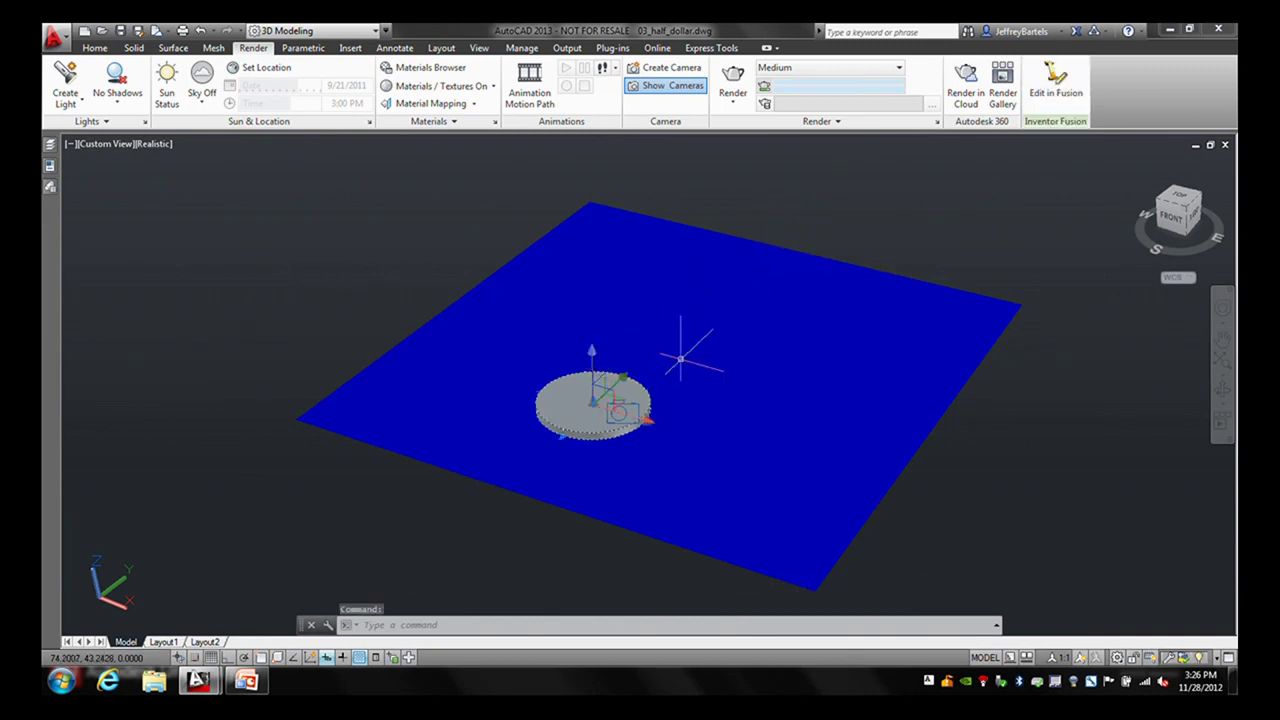
{"action": "key", "text": "Escape"}
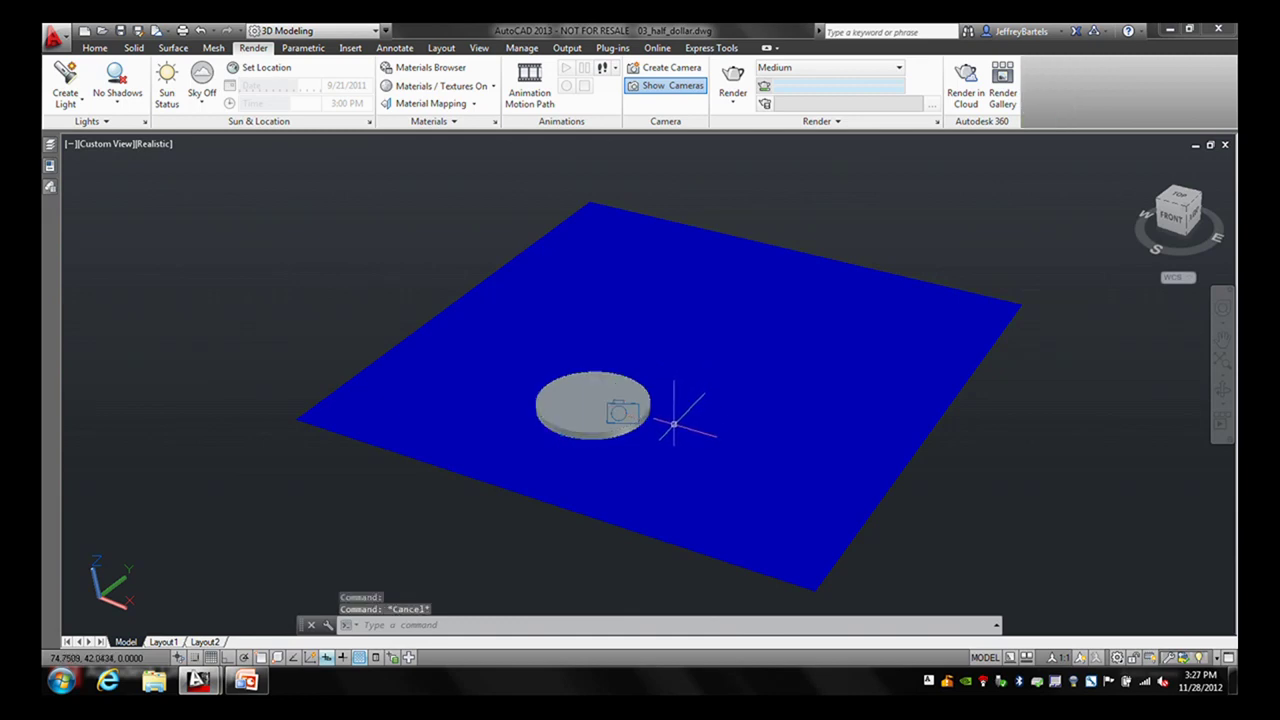
{"action": "scroll", "coordinate": [678, 411], "scroll_direction": "up", "scroll_amount": 4}
{"action": "middle_click_drag", "start_coordinate": [686, 440], "coordinate": [654, 363]}
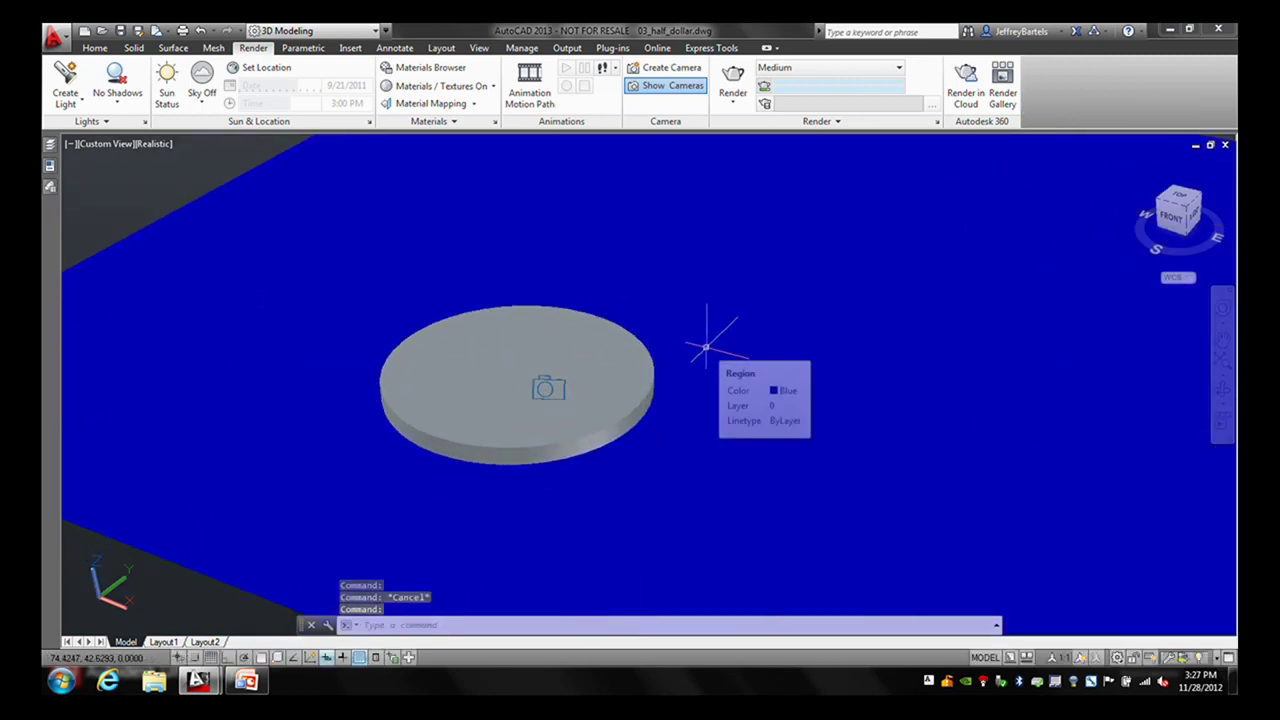
{"action": "mouse_move", "coordinate": [724, 330]}
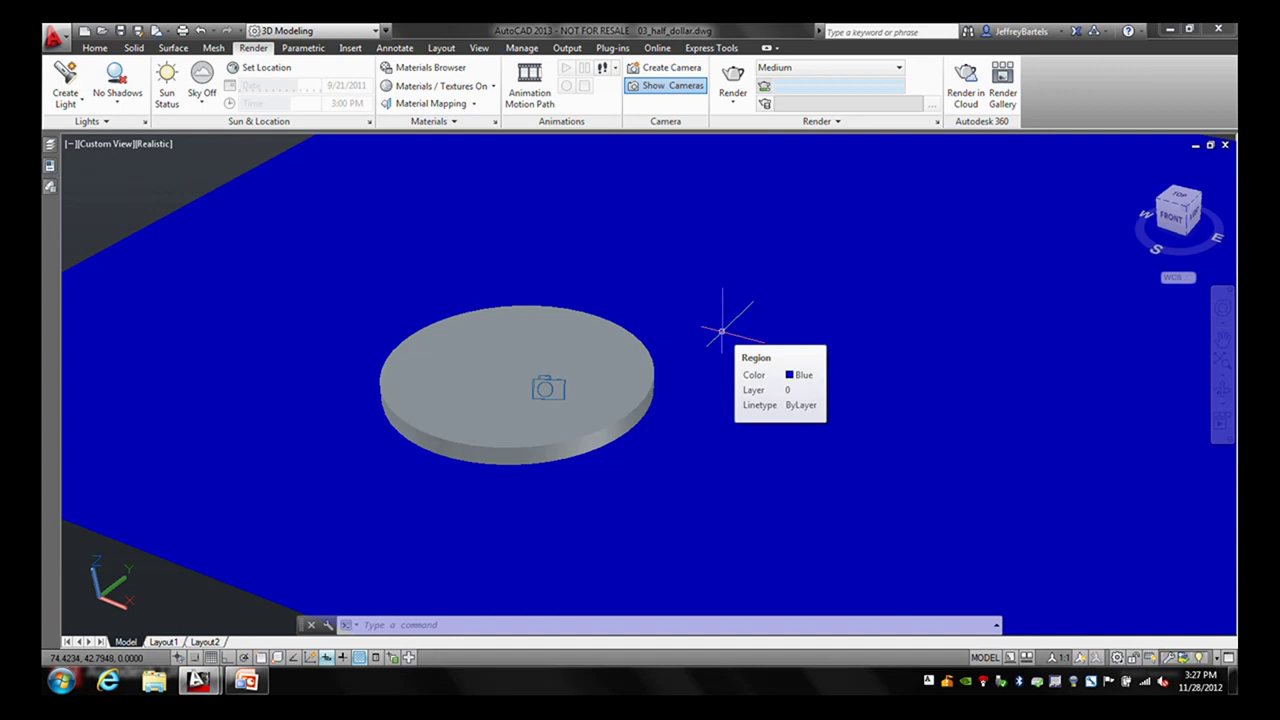
{"action": "middle_click_drag", "start_coordinate": [722, 330], "coordinate": [624, 340]}
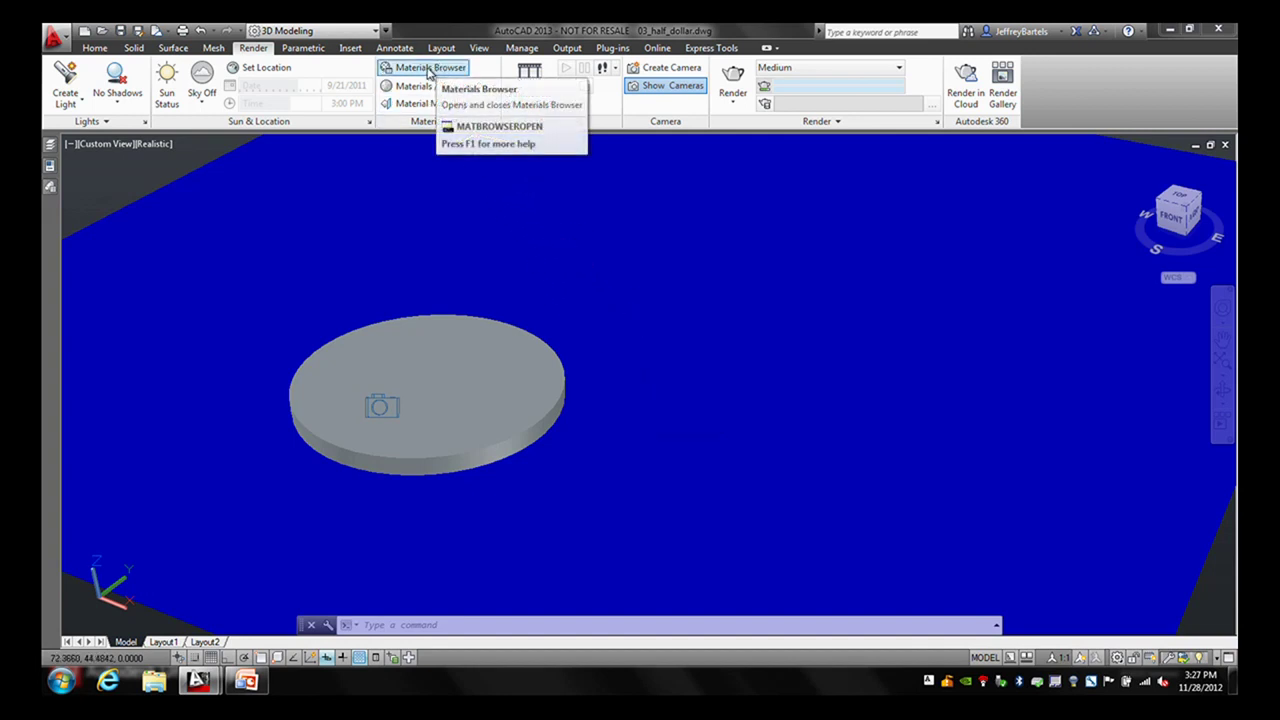
- Open the Materials Browser, move it up and left, and widen it to show categories
{"action": "left_click", "coordinate": [430, 70]}
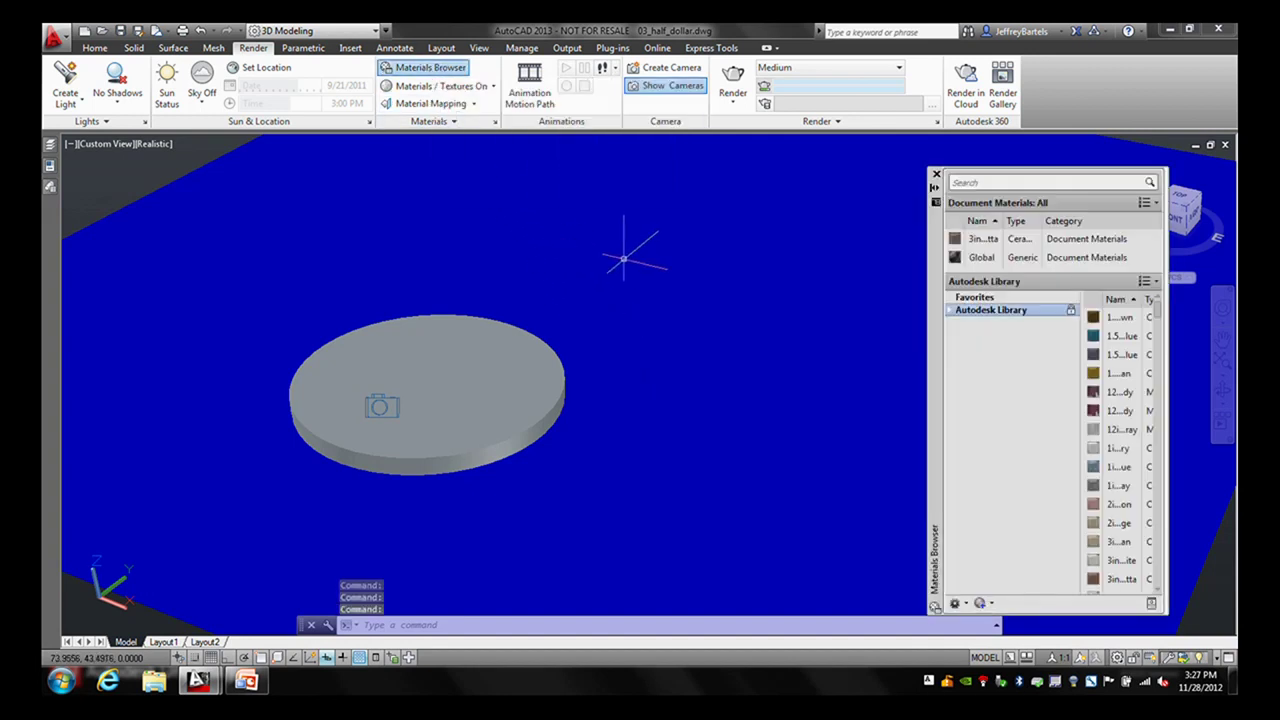
{"action": "left_click_drag", "start_coordinate": [936, 292], "coordinate": [702, 259]}
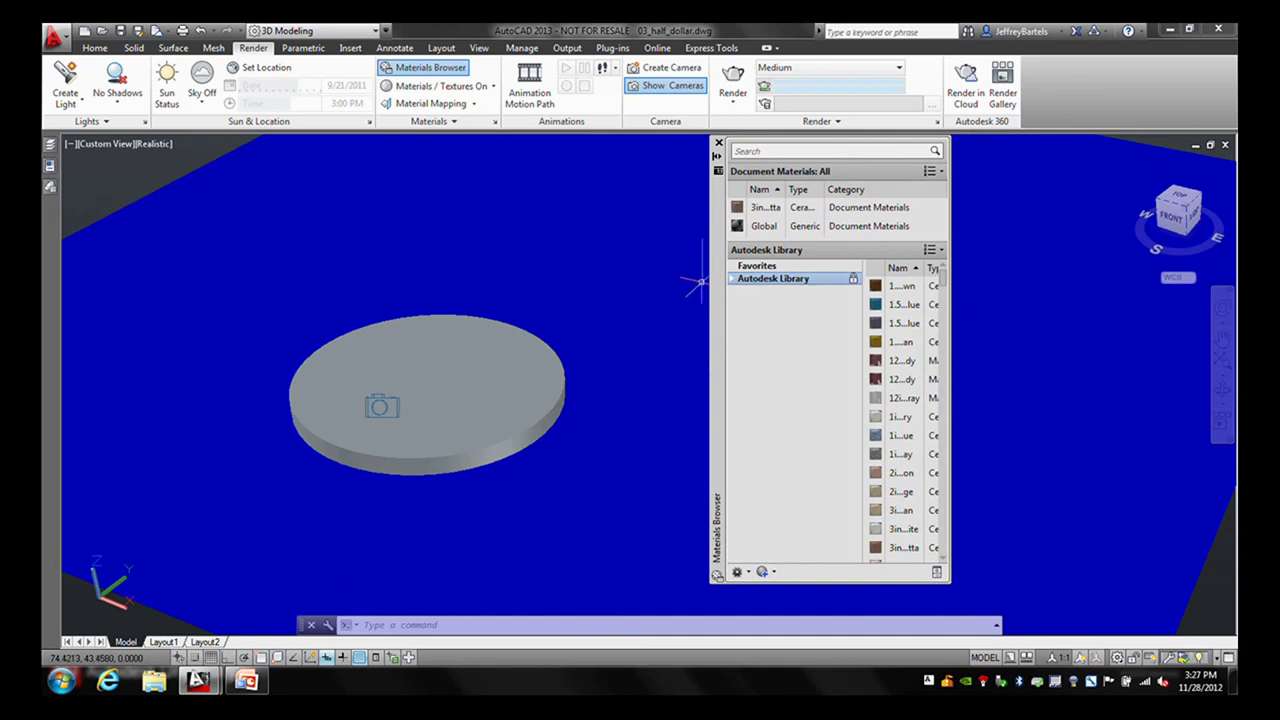
{"action": "mouse_move", "coordinate": [685, 288]}
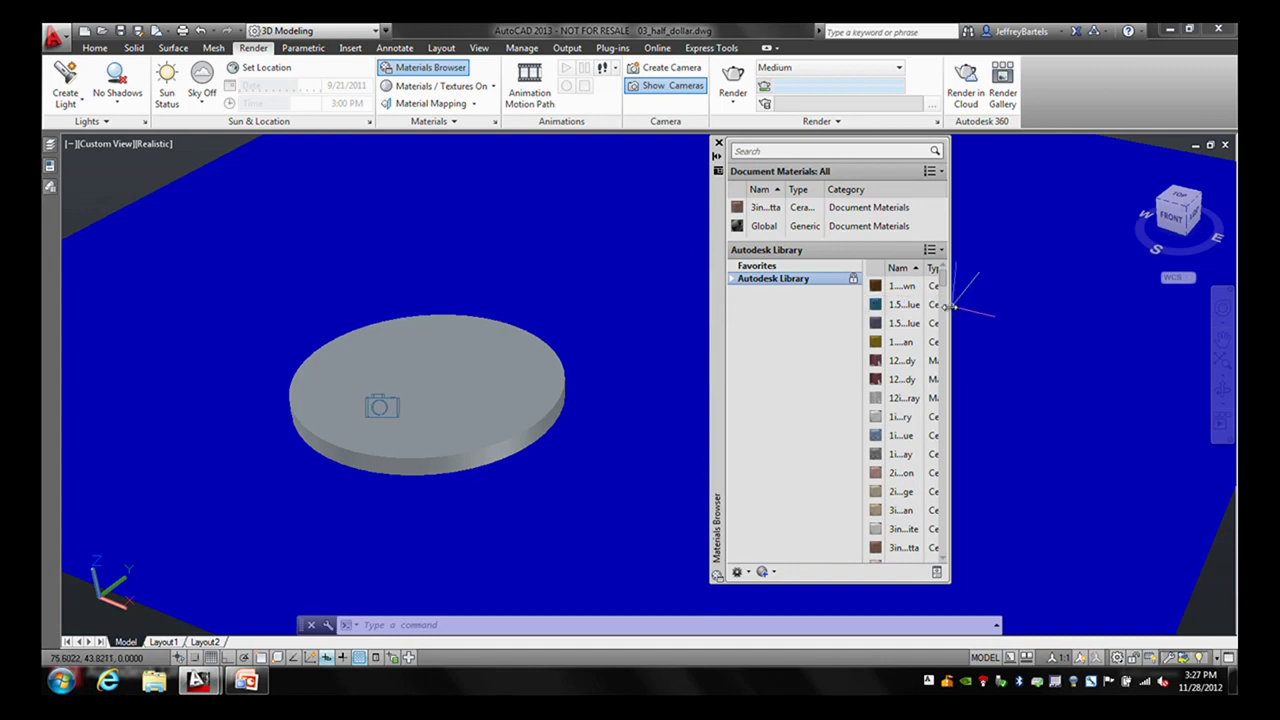
{"action": "left_click_drag", "start_coordinate": [949, 305], "coordinate": [1061, 307]}
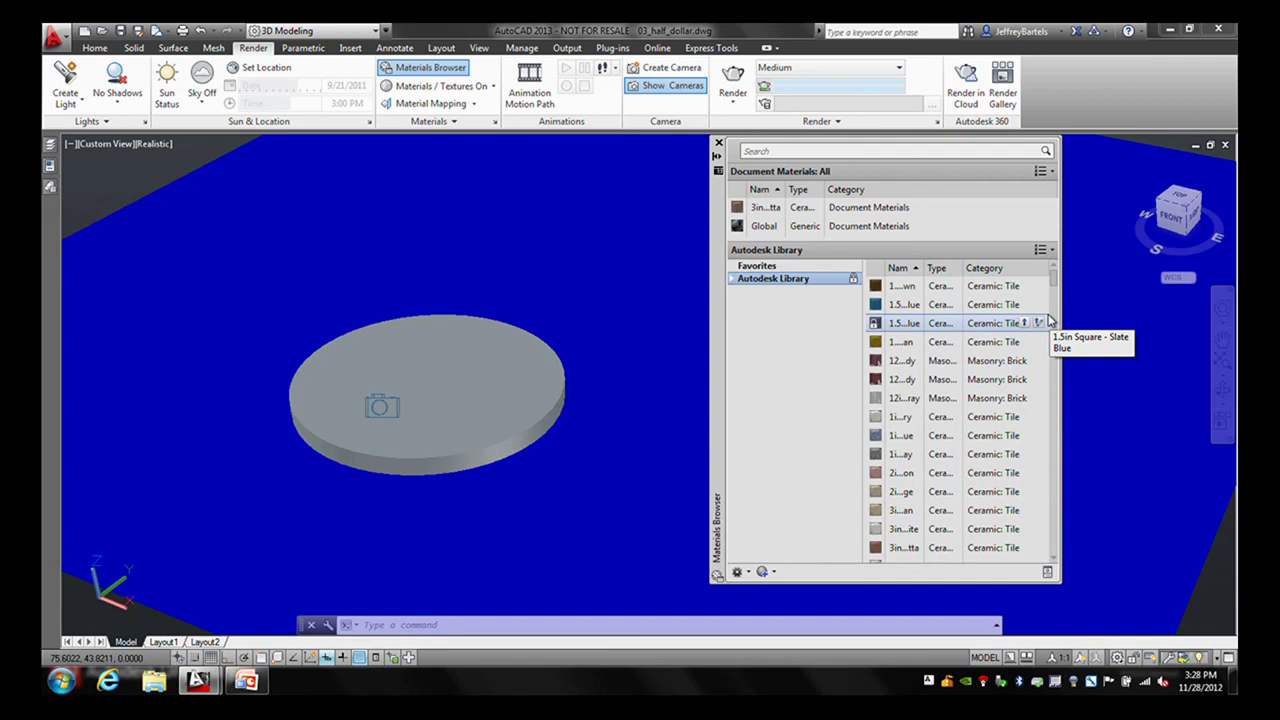
- Set Document Materials and Autodesk Library to Thumbnail View and expand the library's category list
{"action": "left_click", "coordinate": [1048, 173]}
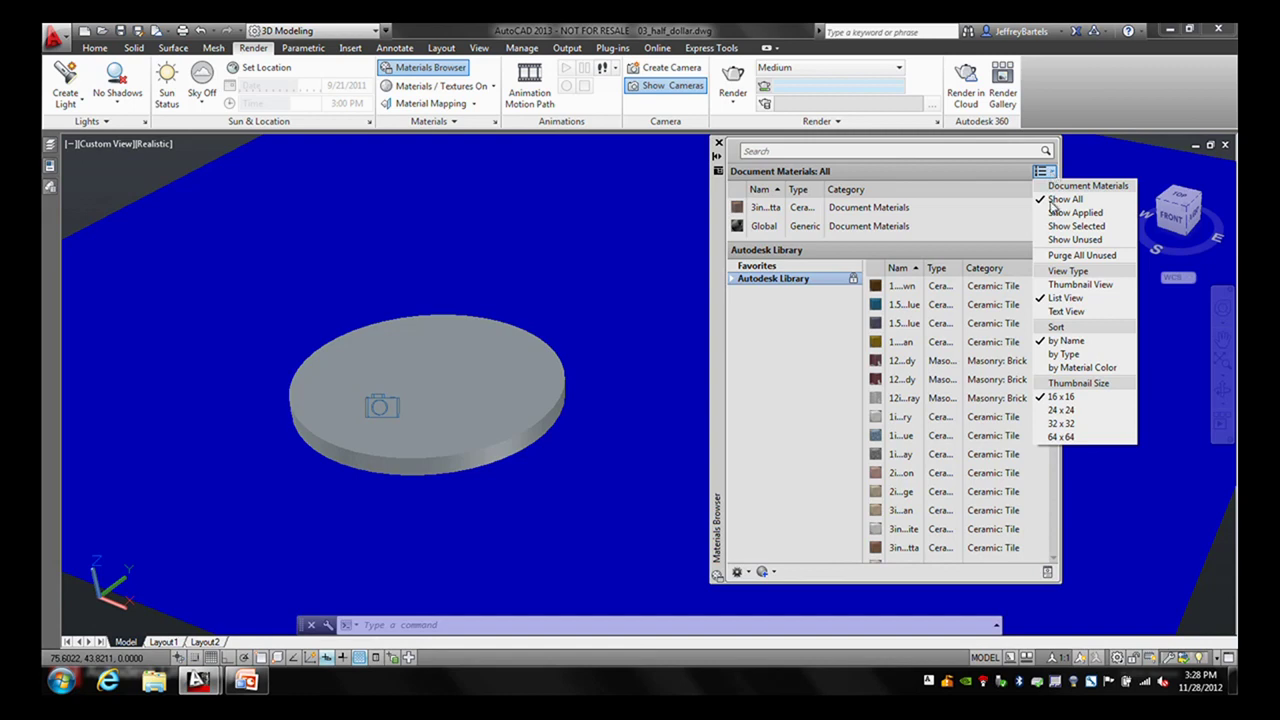
{"action": "left_click", "coordinate": [1054, 285]}
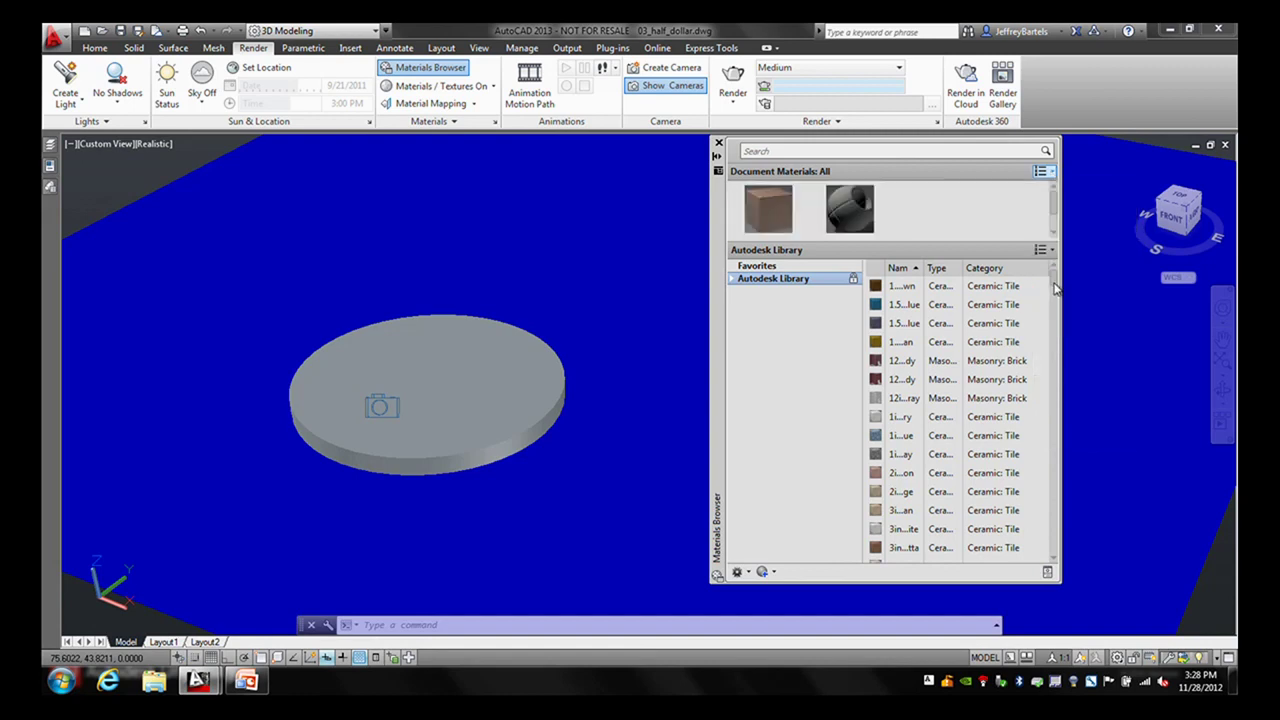
{"action": "left_click_drag", "start_coordinate": [943, 240], "coordinate": [945, 288]}
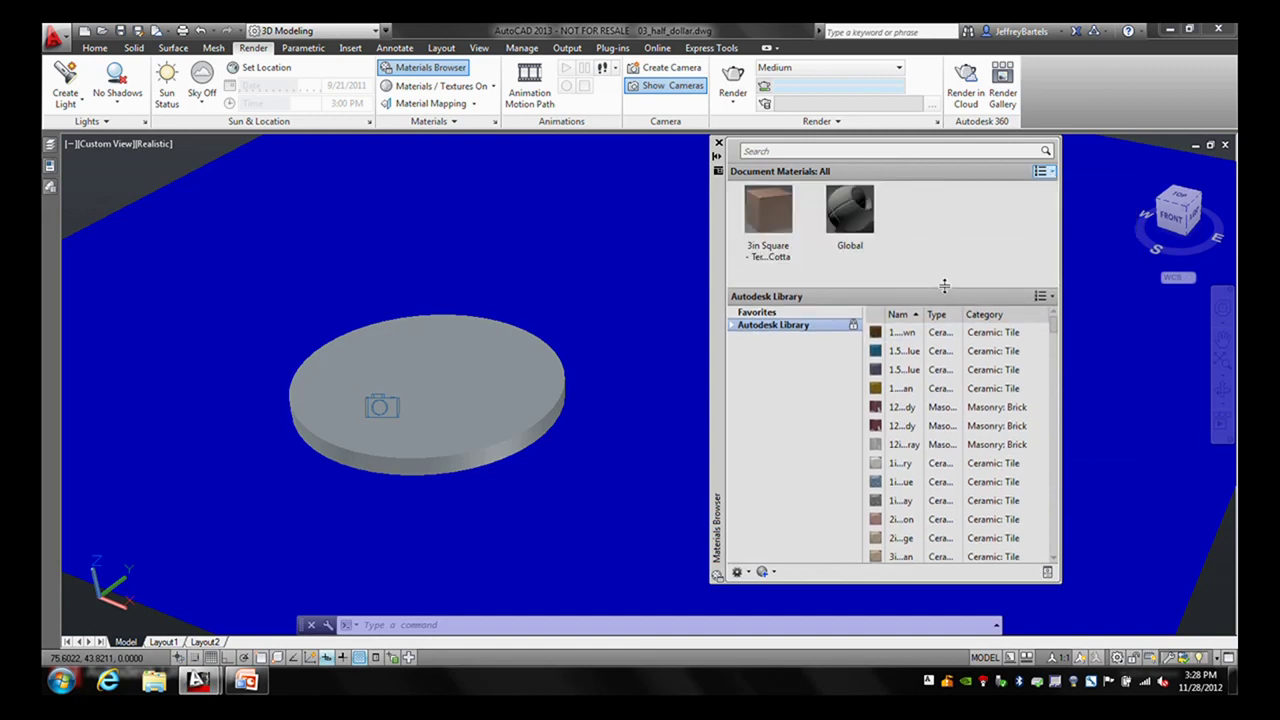
{"action": "left_click", "coordinate": [1044, 297]}
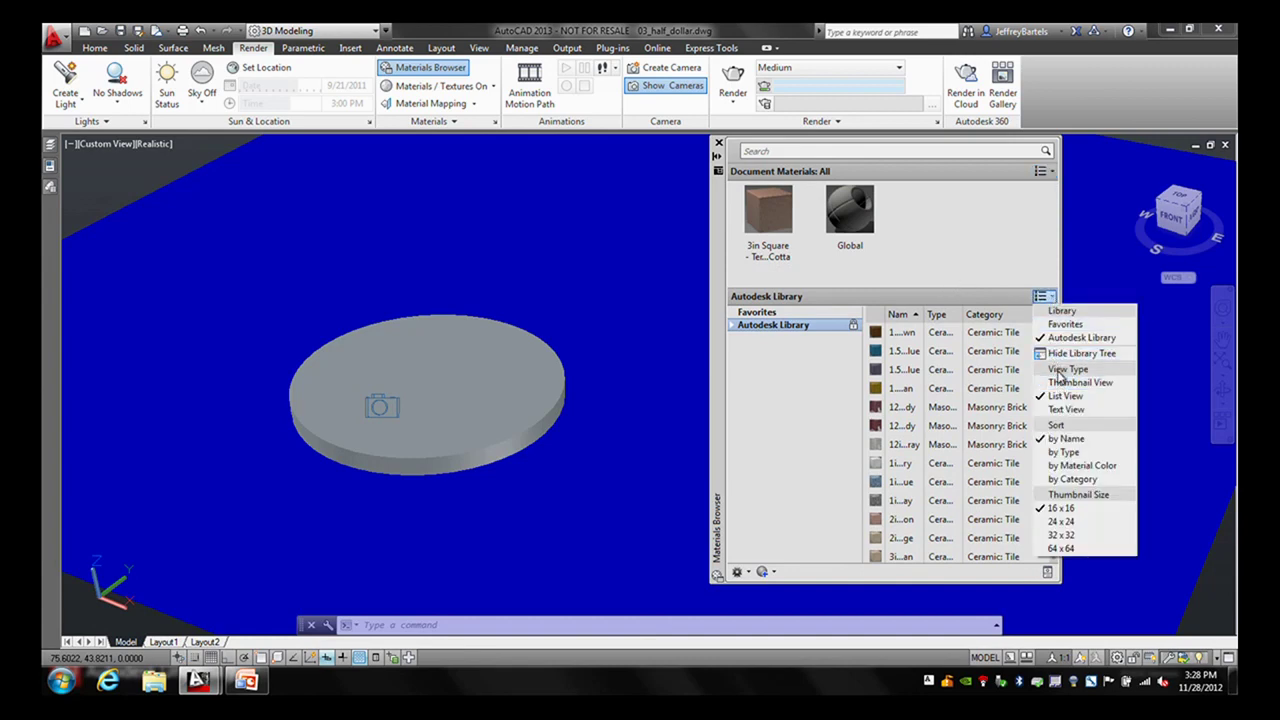
{"action": "left_click", "coordinate": [1061, 383]}
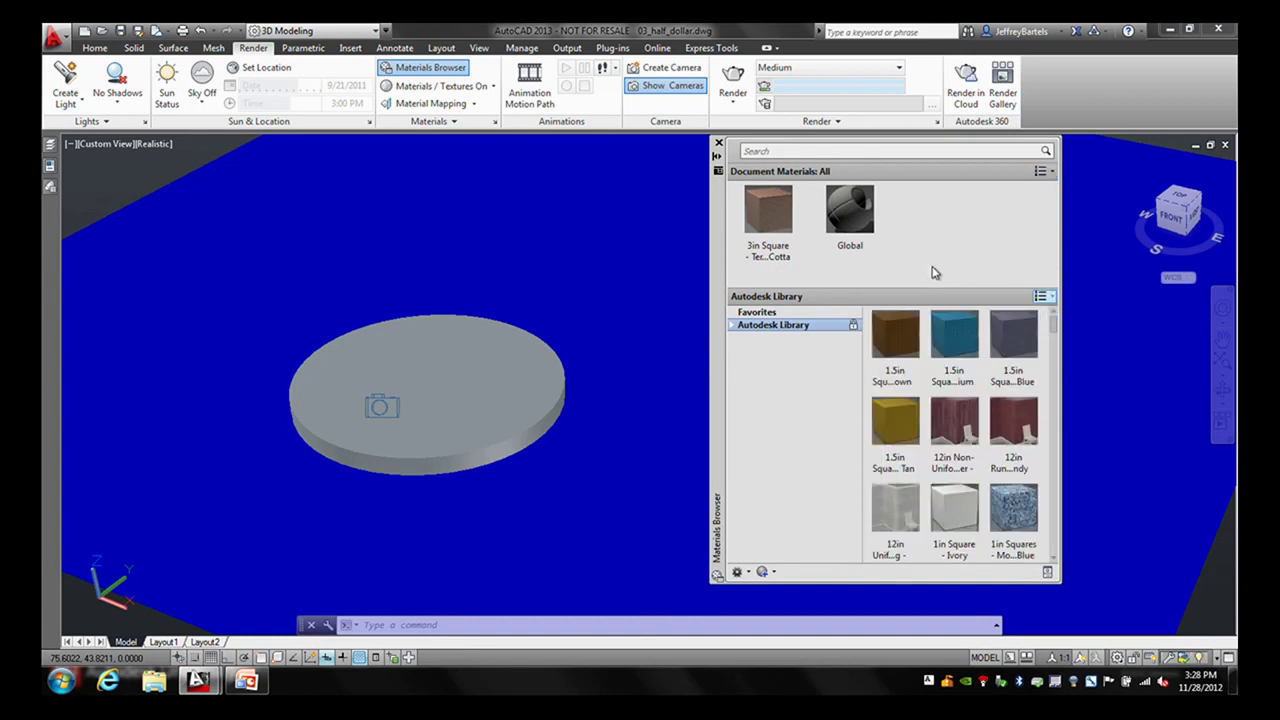
{"action": "left_click", "coordinate": [733, 328]}
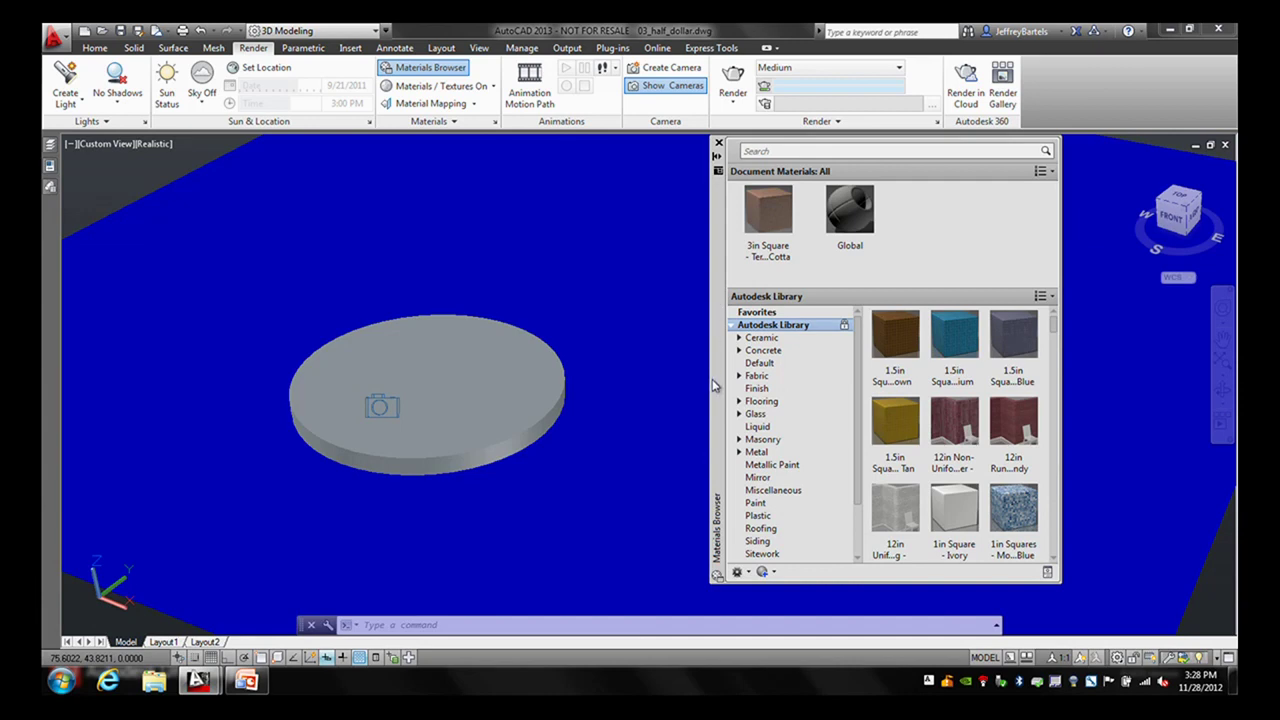
- Create a New Generic Material from the Materials Browser's Create Material list
{"action": "left_click", "coordinate": [772, 573]}
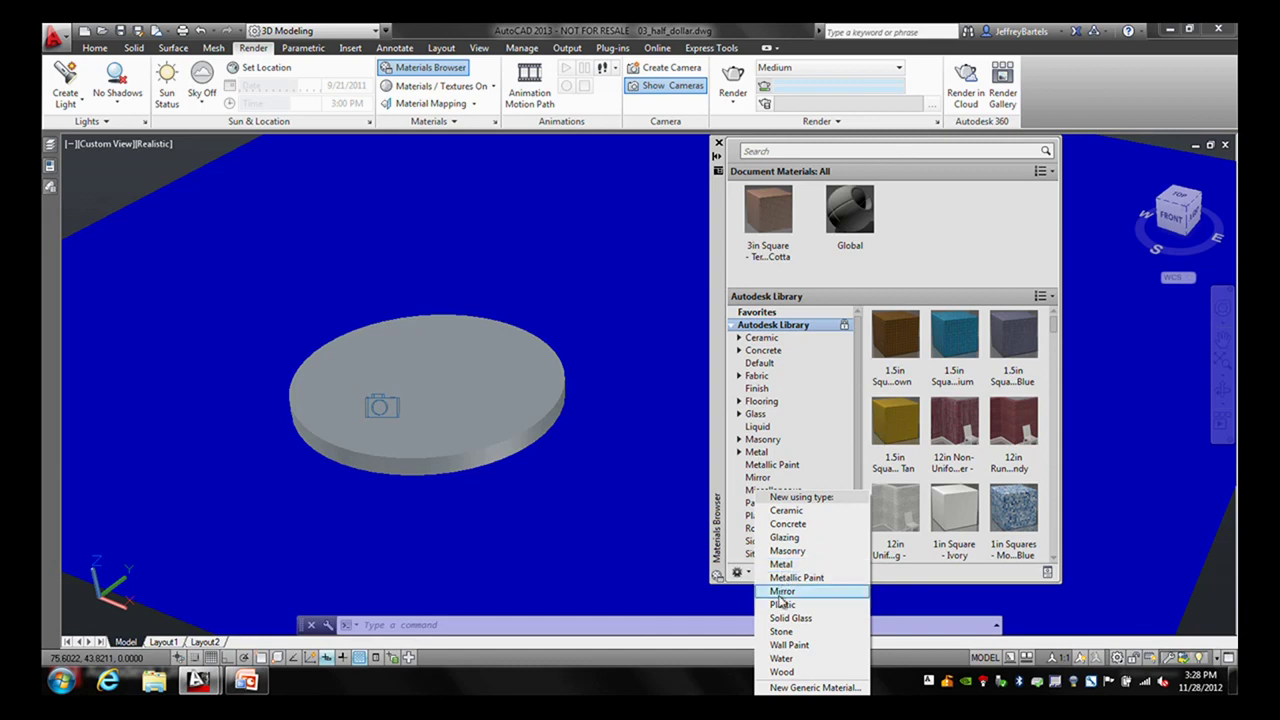
{"action": "left_click", "coordinate": [790, 688]}
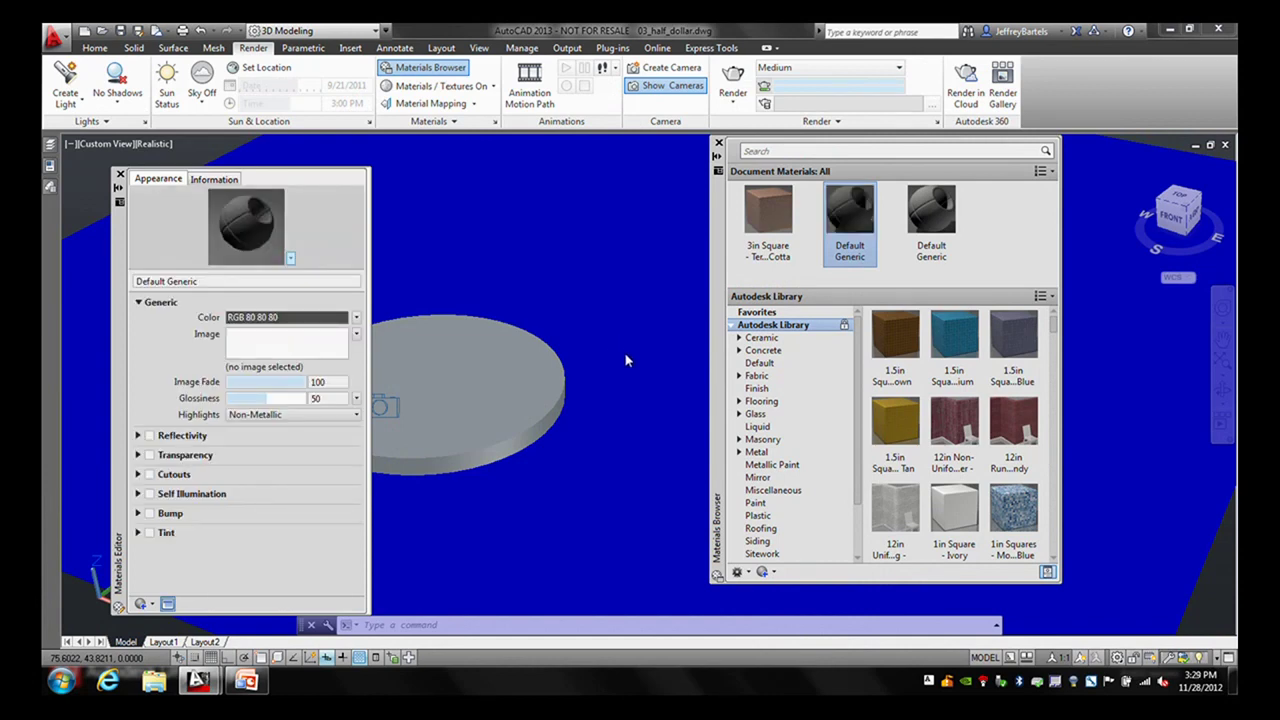
- Rename the new generic material to Coin
{"action": "left_click", "coordinate": [205, 281]}
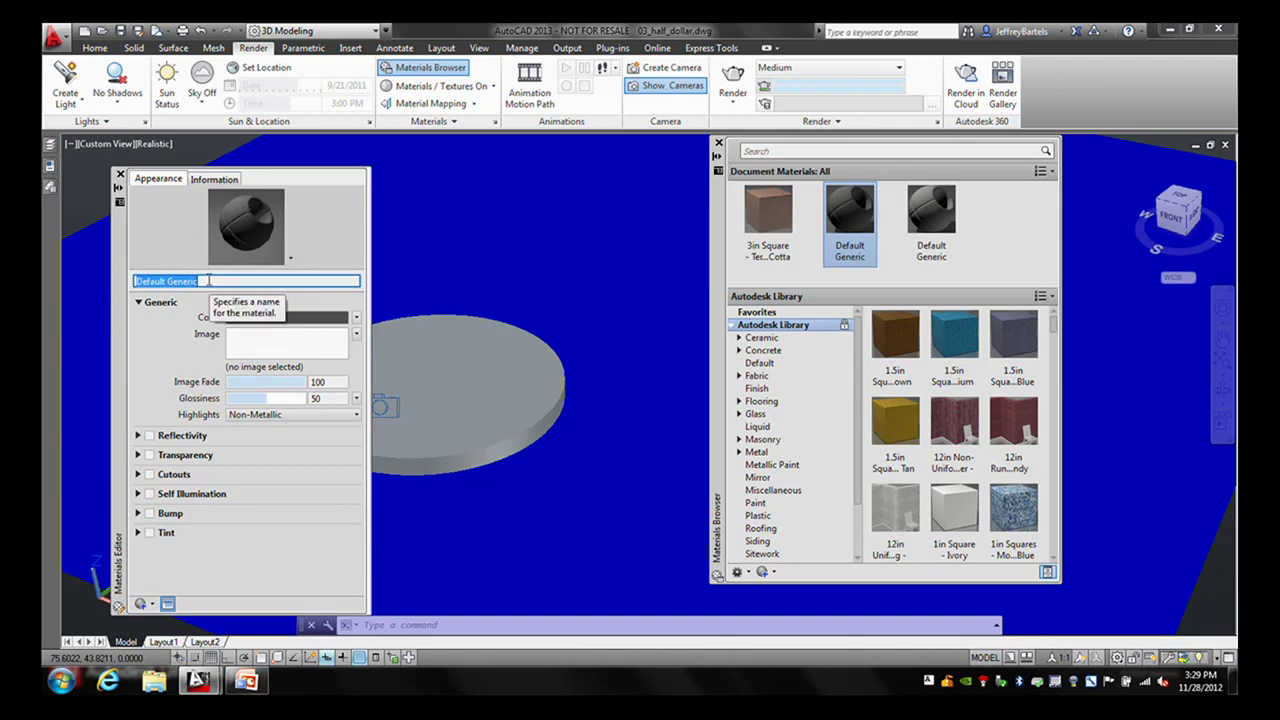
{"action": "type", "text": "Coin"}
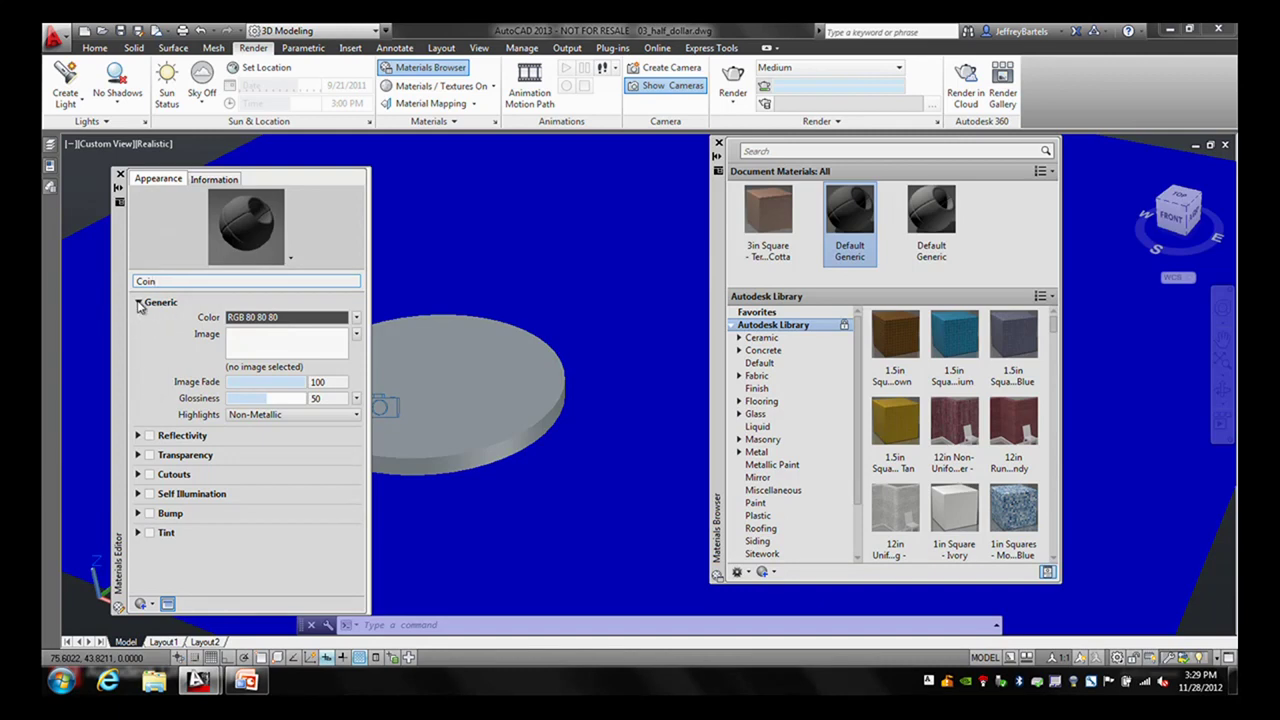
{"action": "left_click", "coordinate": [138, 303]}
{"action": "left_click", "coordinate": [138, 303]}
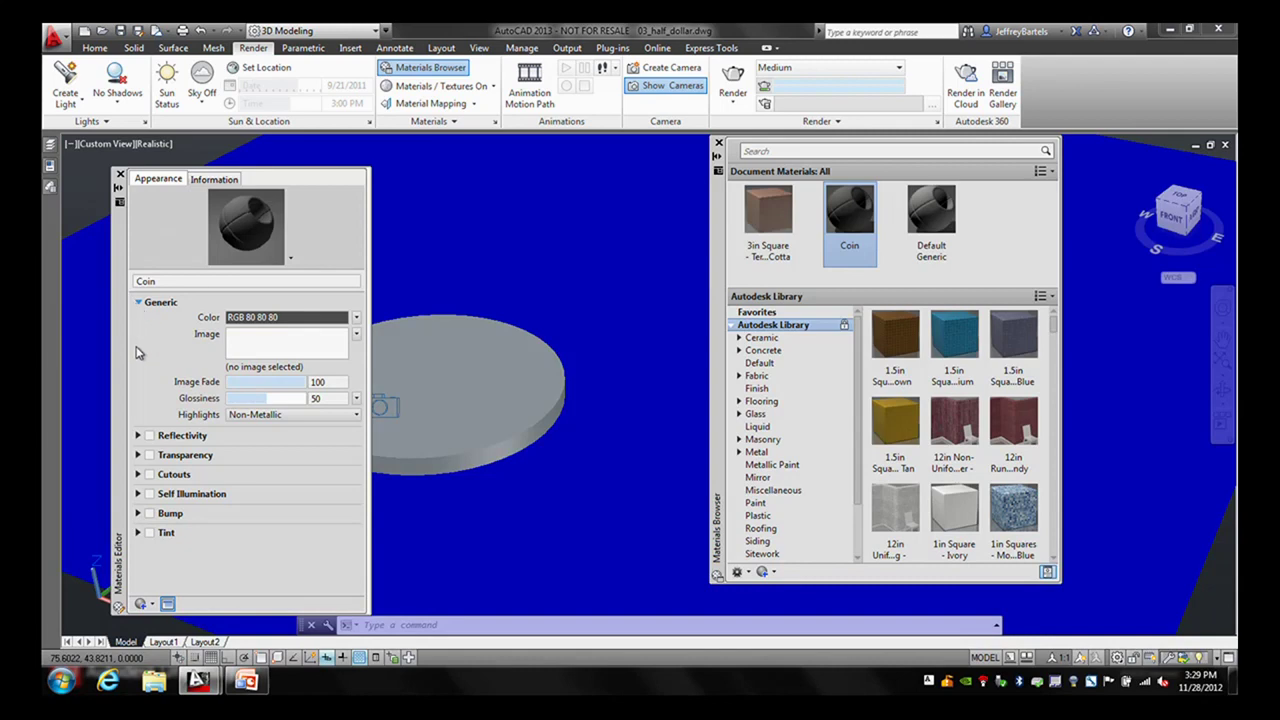
- Review the Reflectivity and Transparency sections, leaving Coin's reflectivity switched off
{"action": "left_click", "coordinate": [138, 436]}
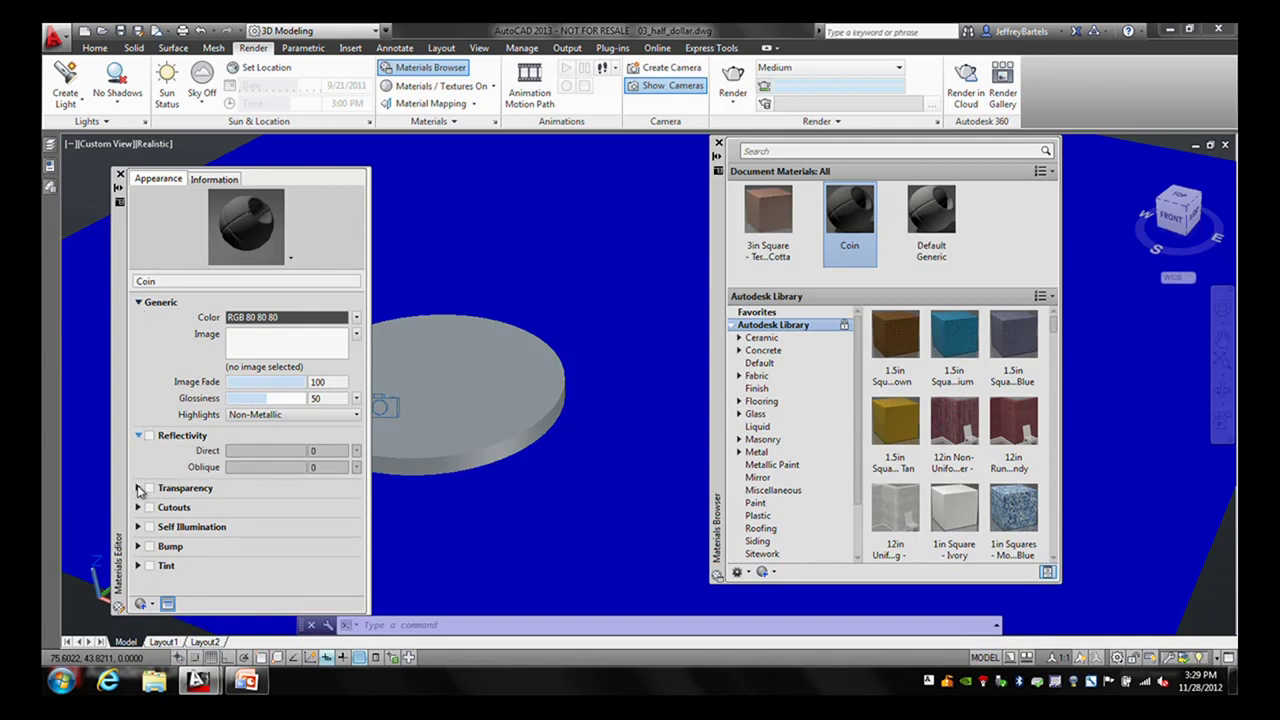
{"action": "left_click", "coordinate": [139, 489]}
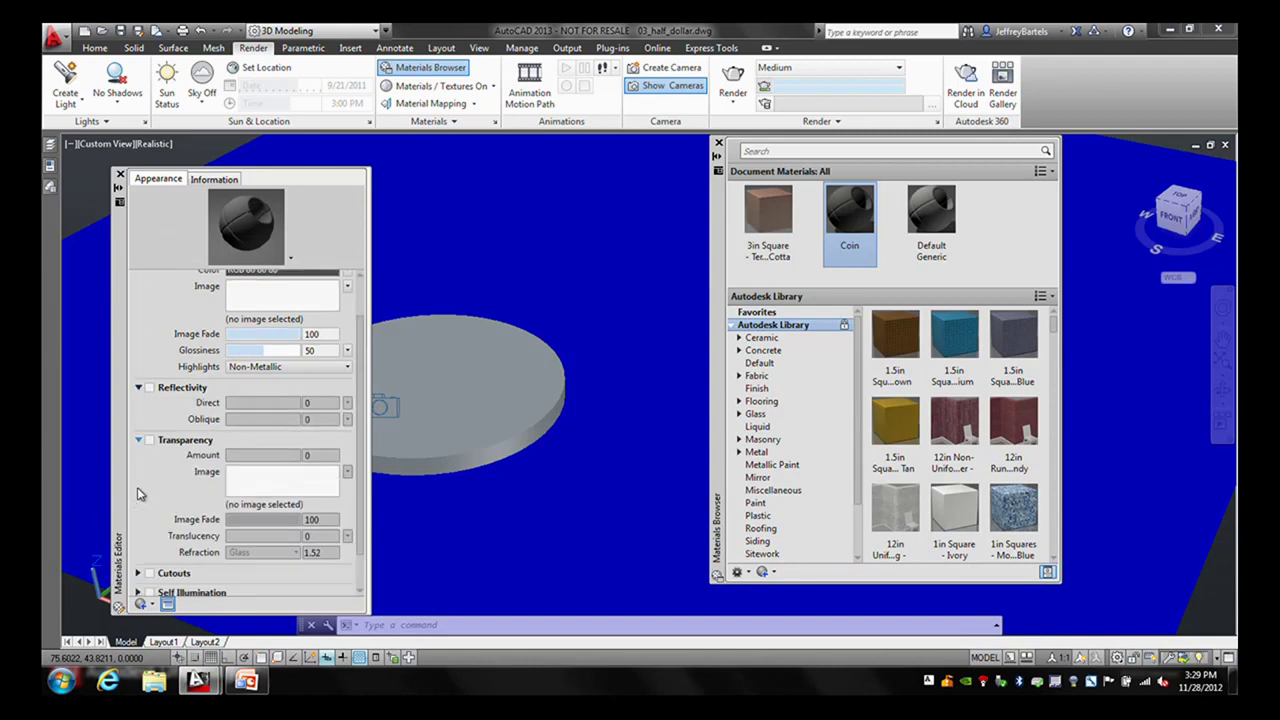
{"action": "left_click", "coordinate": [138, 440]}
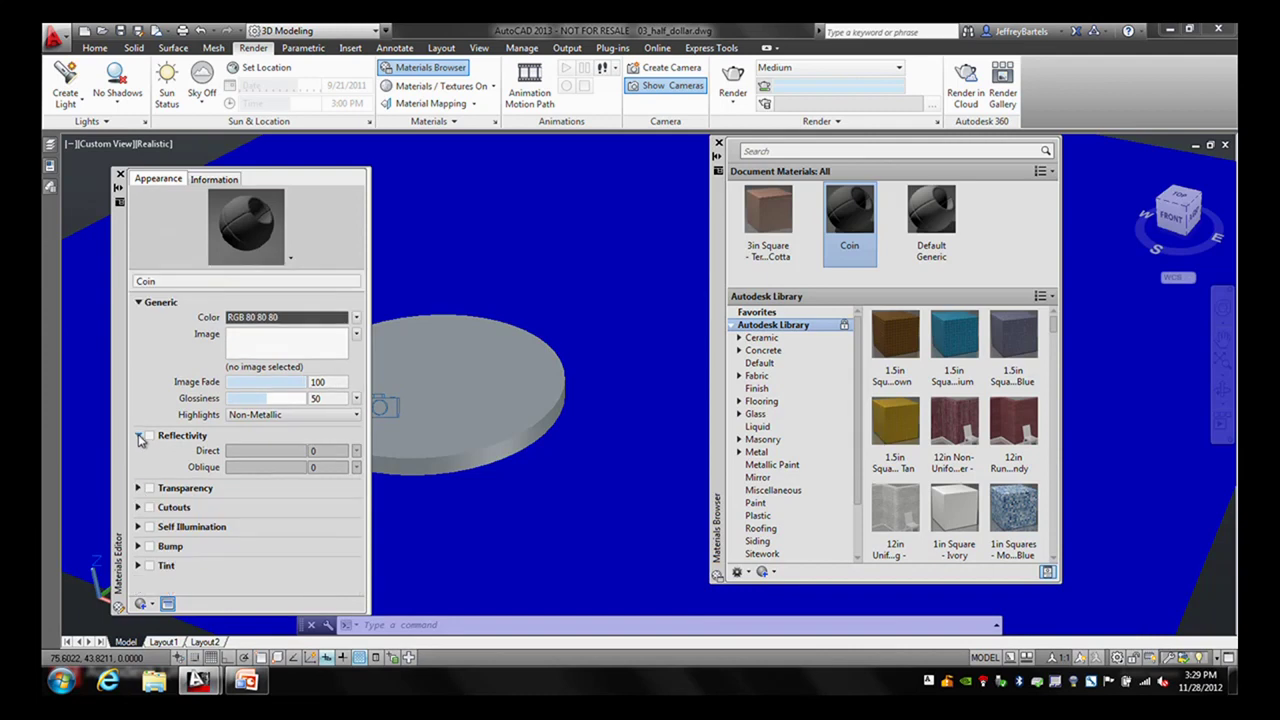
{"action": "left_click", "coordinate": [139, 437]}
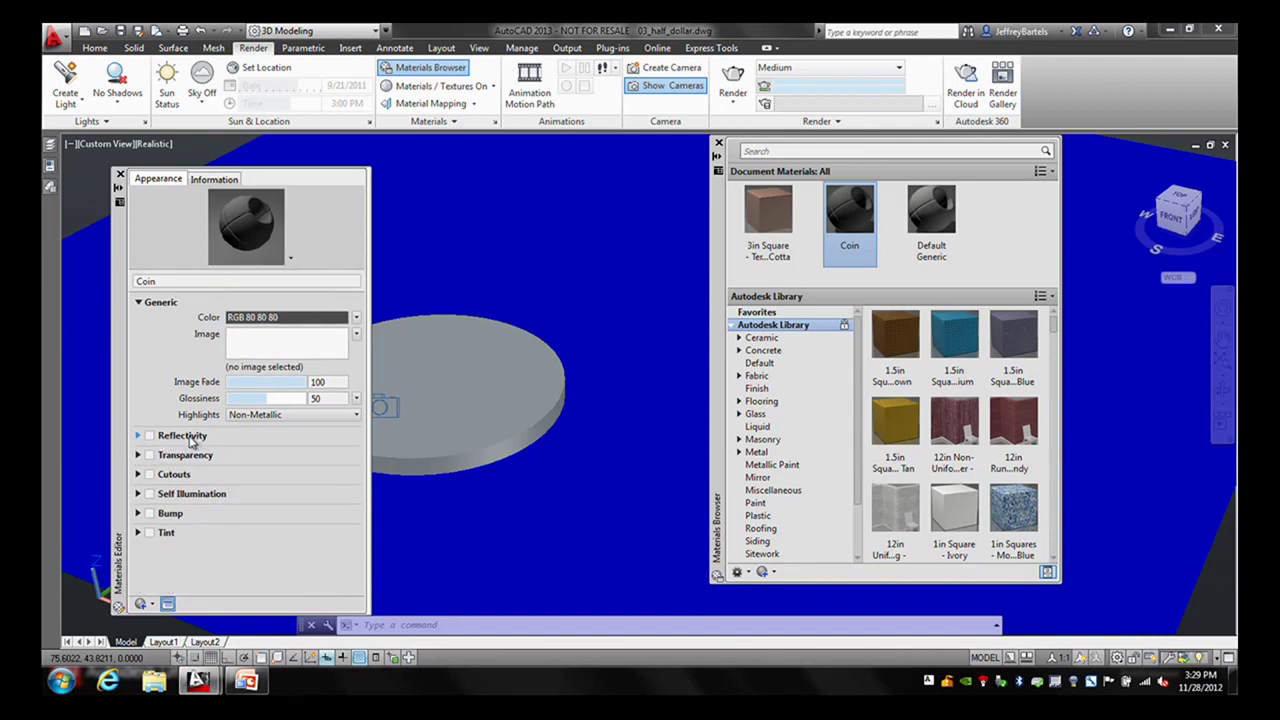
{"action": "left_click", "coordinate": [149, 437]}
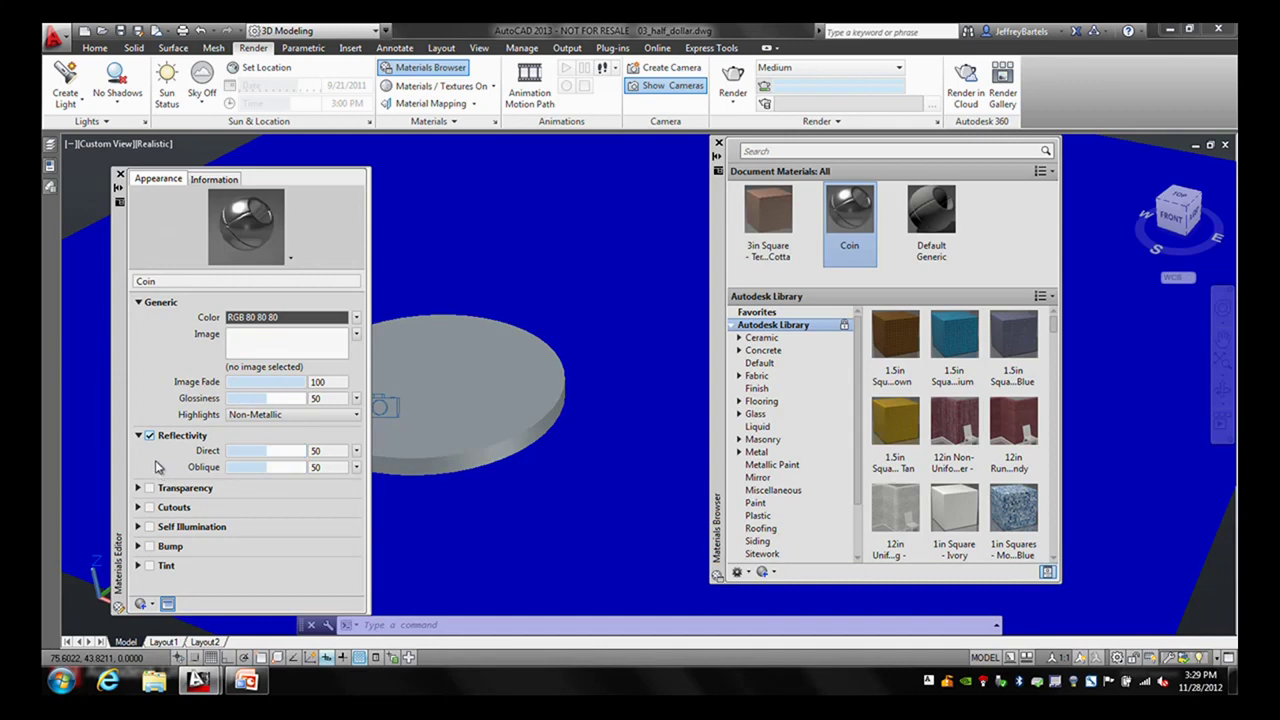
{"action": "left_click", "coordinate": [139, 437]}
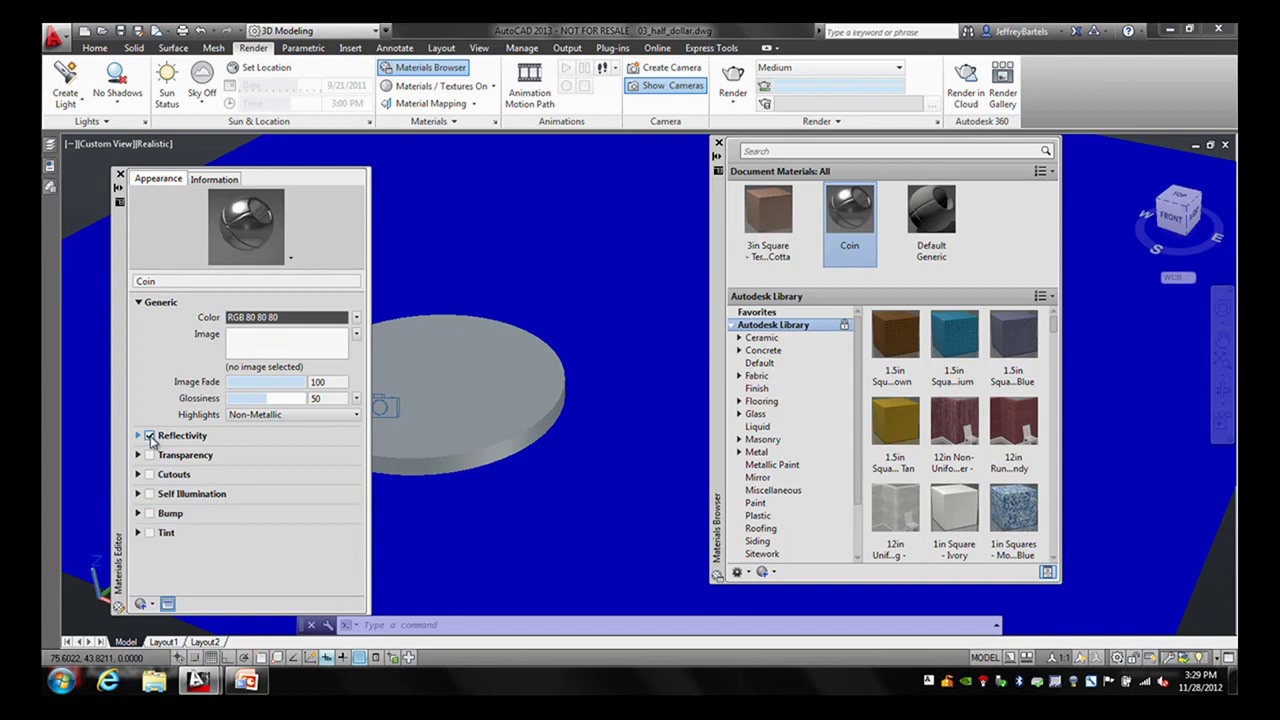
{"action": "left_click", "coordinate": [150, 437]}
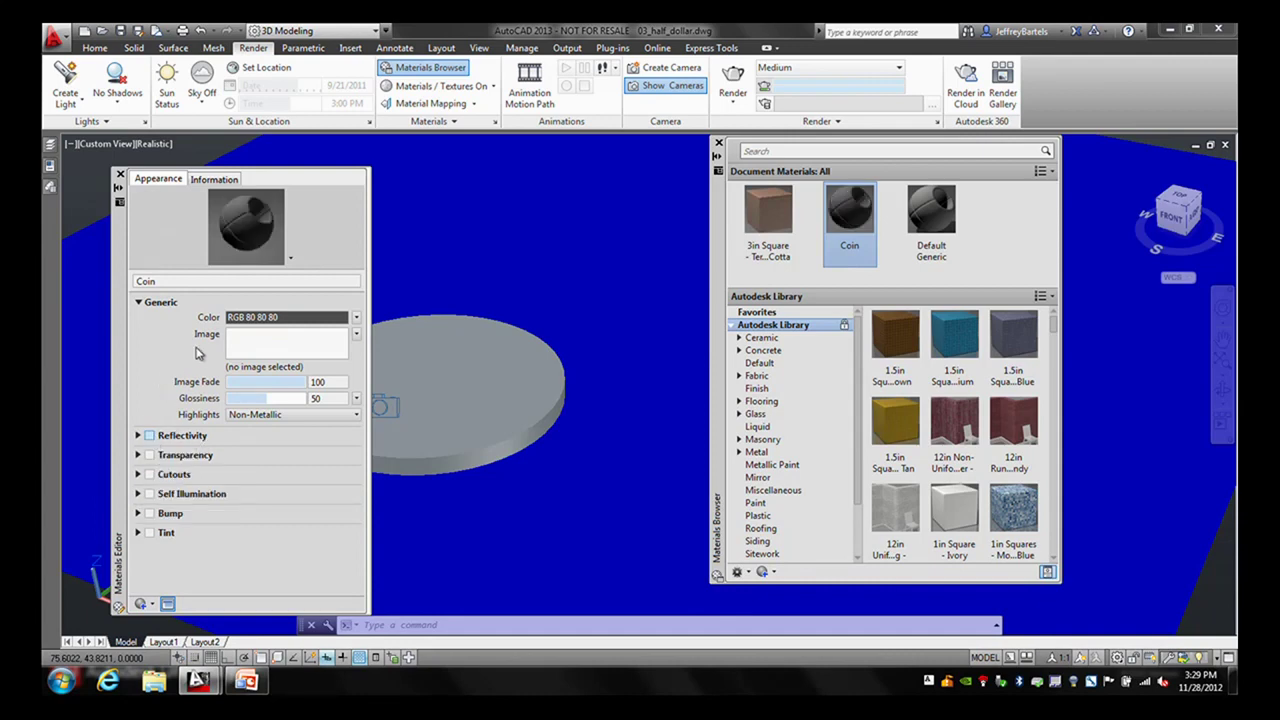
{"action": "left_click", "coordinate": [264, 318]}
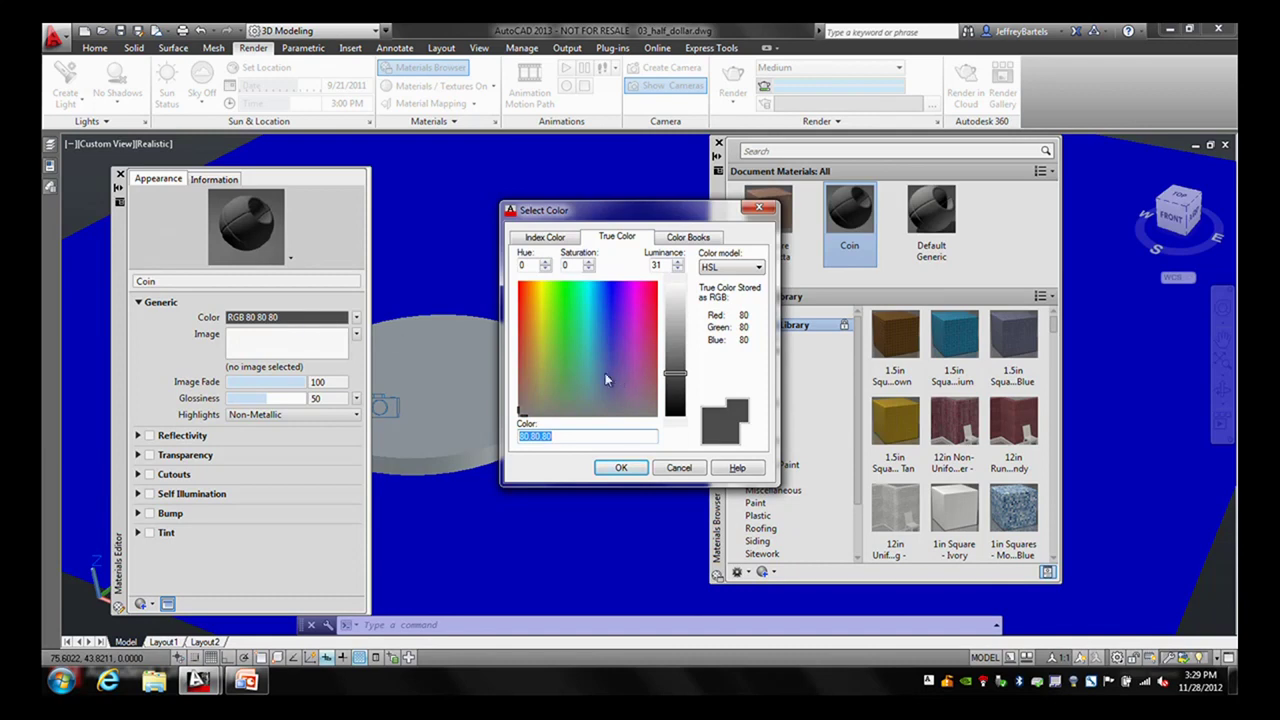
- Make Coin white (RGB 255 255 255) with glossiness 61 and Metallic highlights
{"action": "left_click_drag", "start_coordinate": [683, 360], "coordinate": [680, 289]}
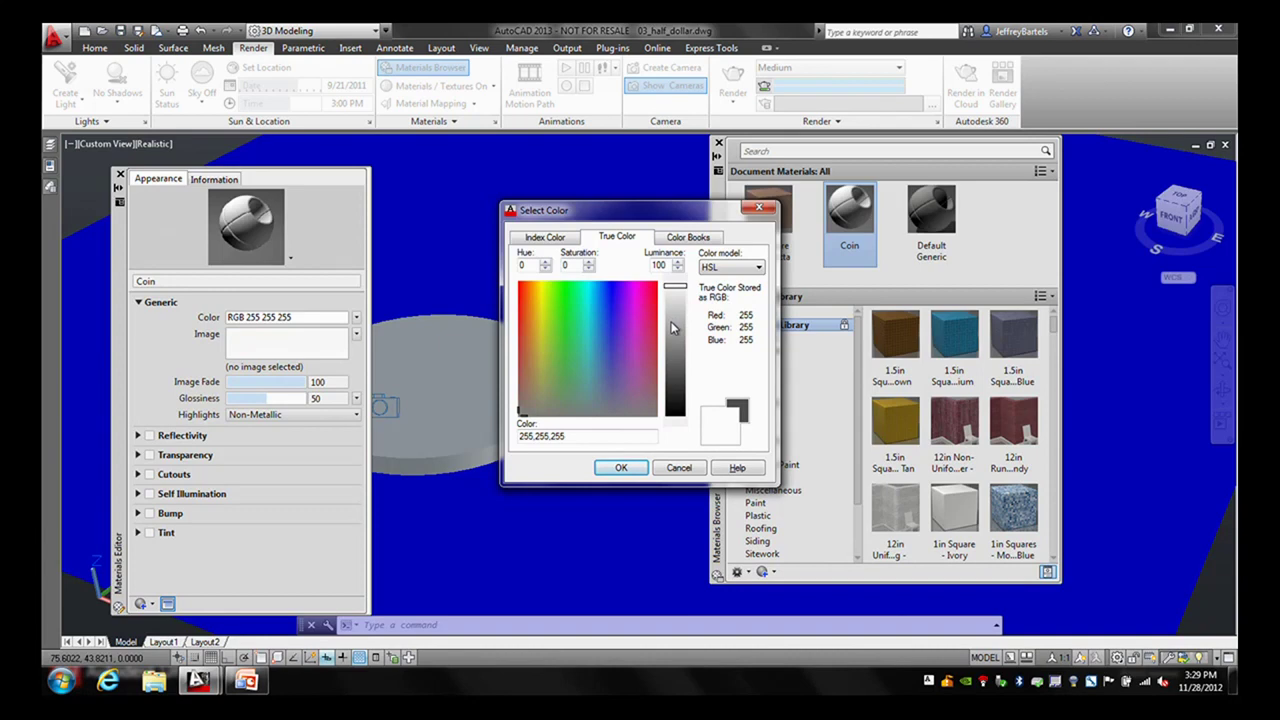
{"action": "left_click", "coordinate": [618, 468]}
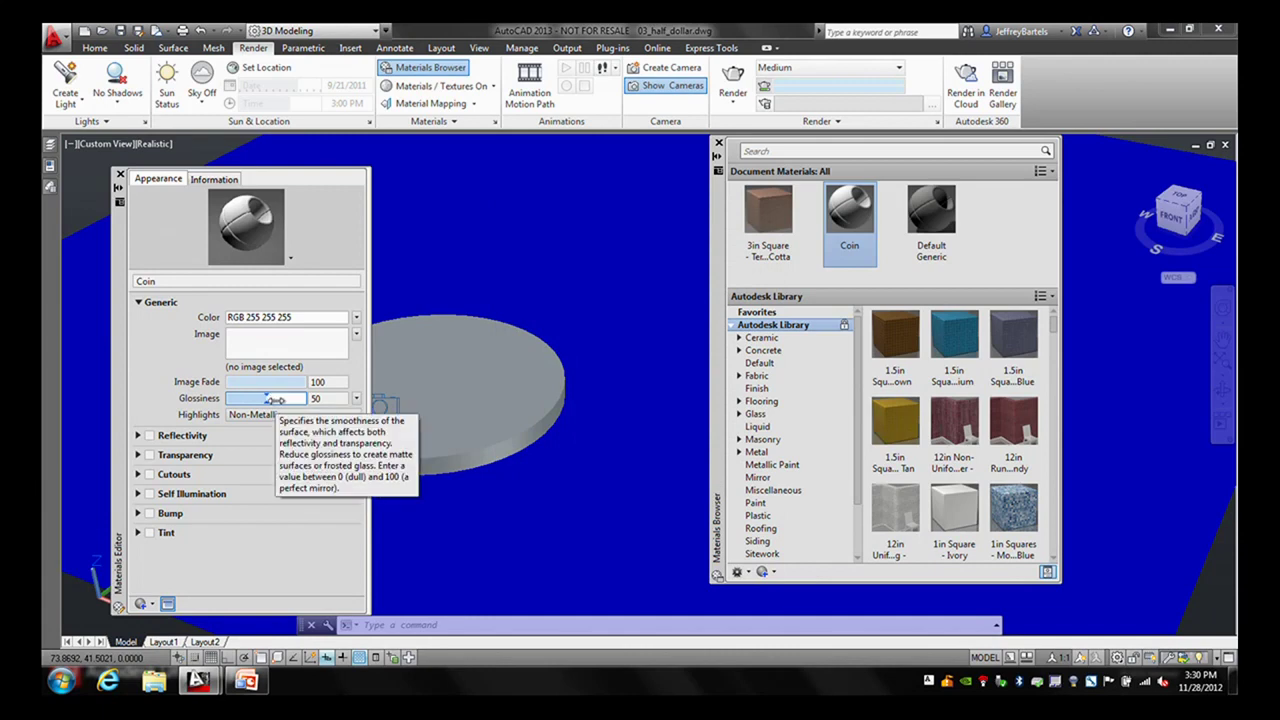
{"action": "left_click_drag", "start_coordinate": [270, 399], "coordinate": [277, 399]}
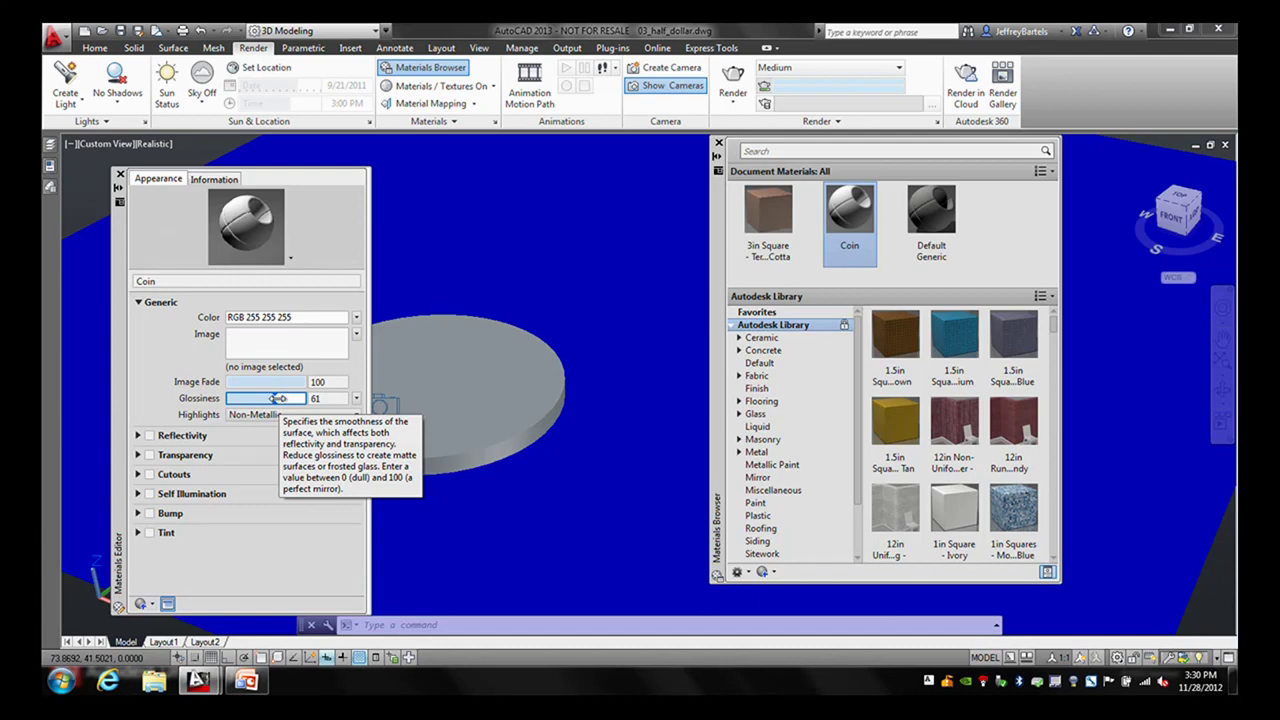
{"action": "left_click", "coordinate": [284, 416]}
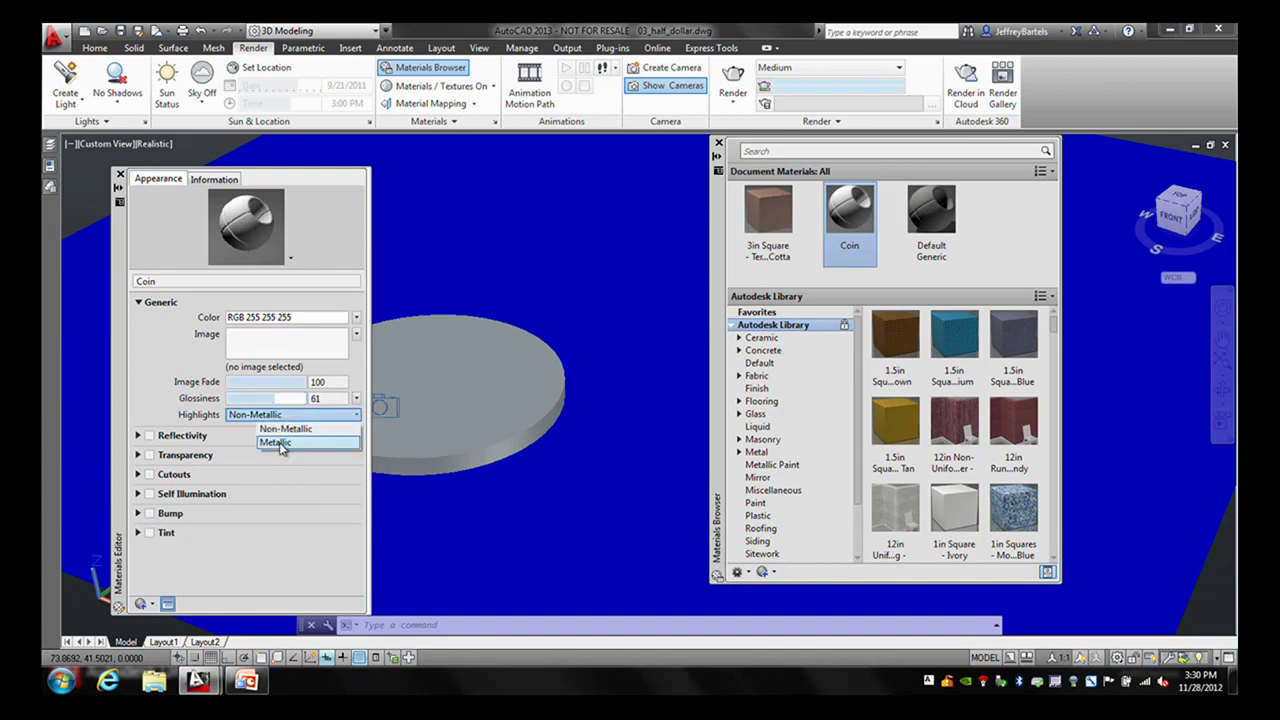
{"action": "left_click", "coordinate": [281, 445]}
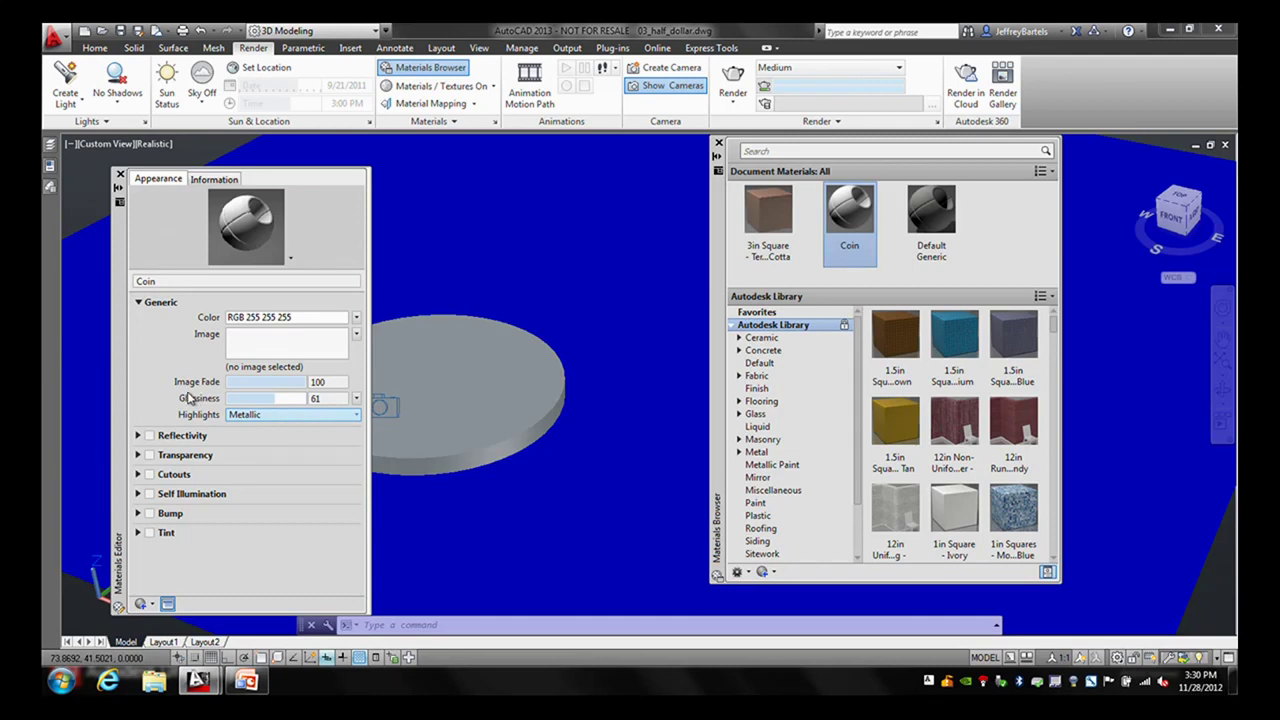
{"action": "left_click", "coordinate": [139, 436]}
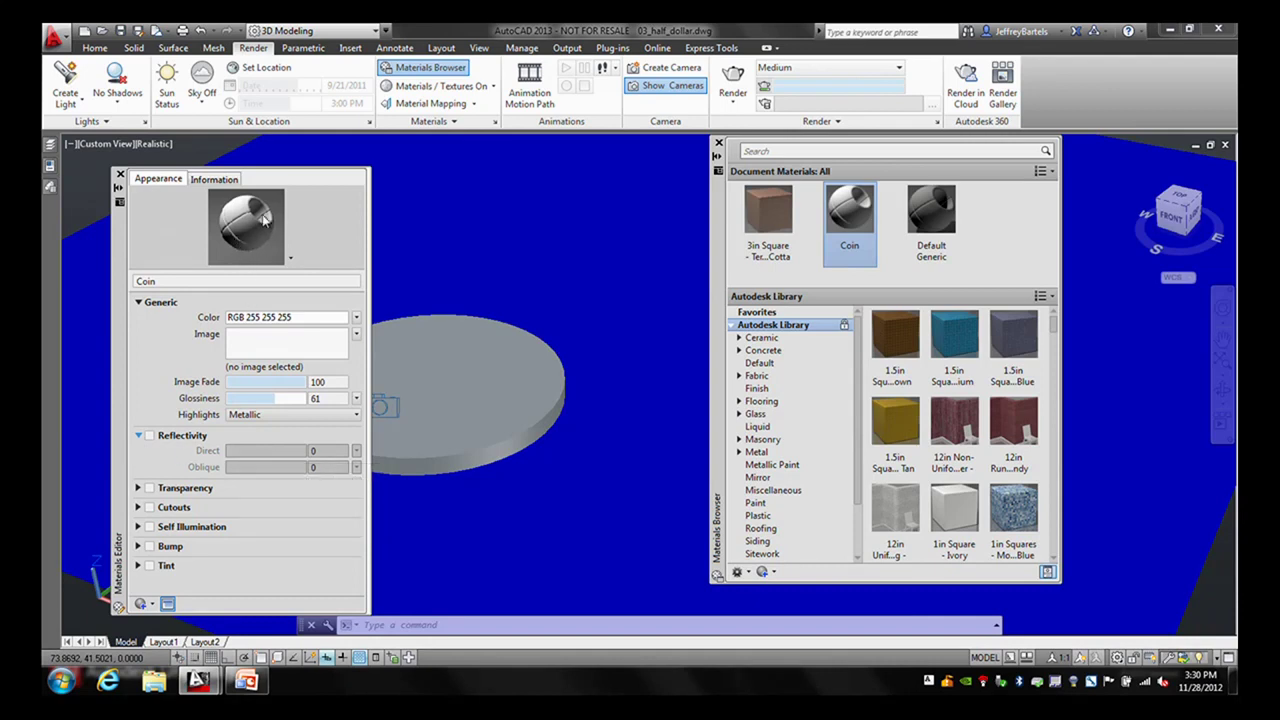
- Enable Coin's reflectivity with Direct 40 and Oblique 0, then close the Materials Editor
{"action": "left_click", "coordinate": [150, 436]}
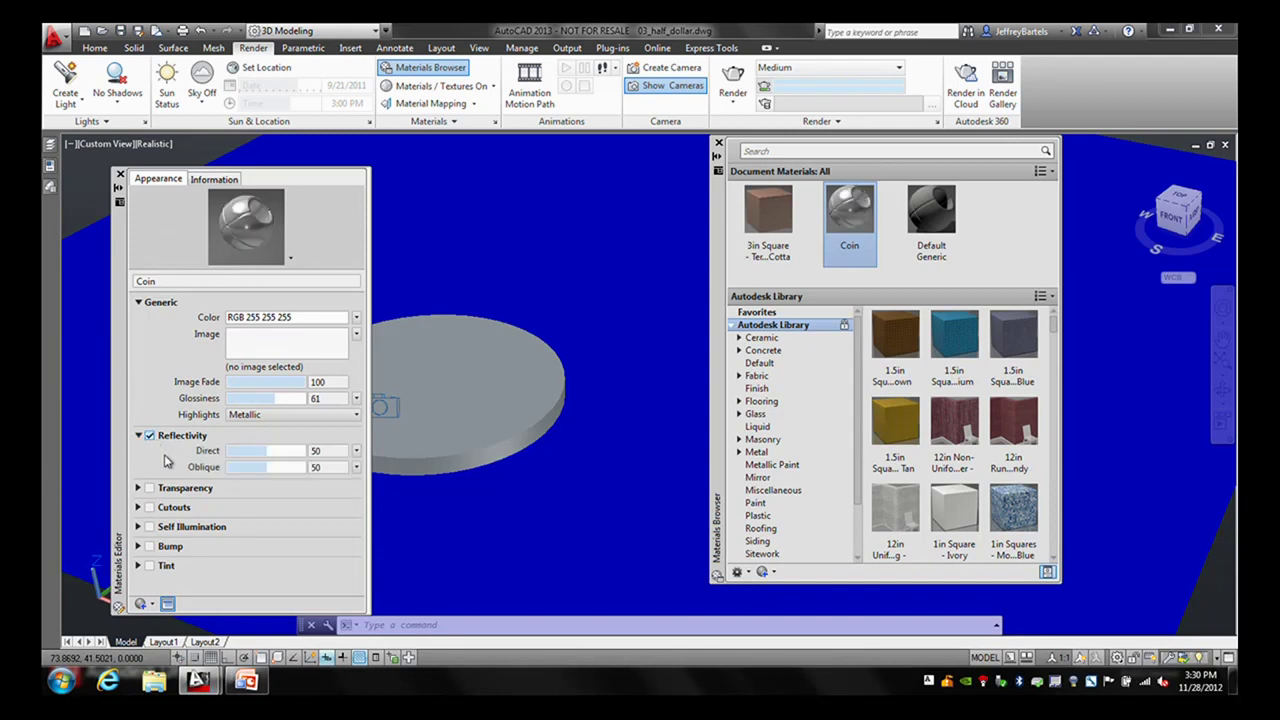
{"action": "left_click_drag", "start_coordinate": [268, 452], "coordinate": [259, 453]}
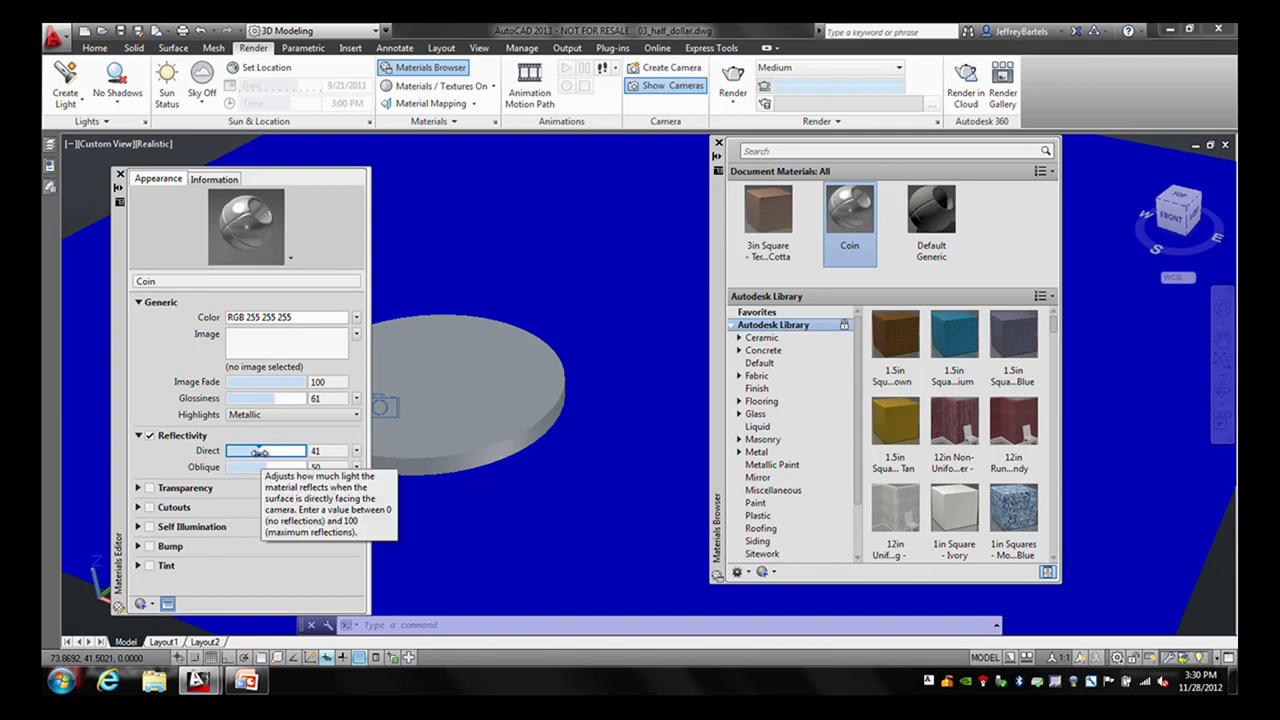
{"action": "left_click", "coordinate": [258, 453]}
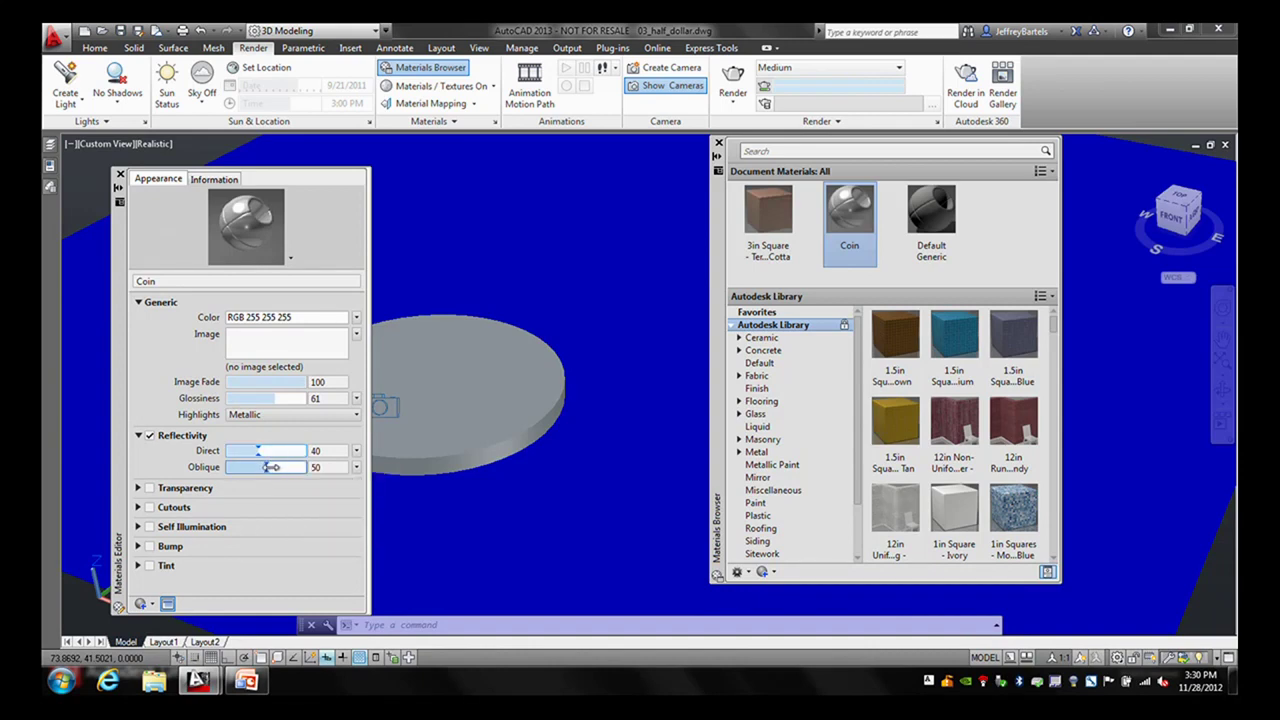
{"action": "left_click", "coordinate": [268, 467]}
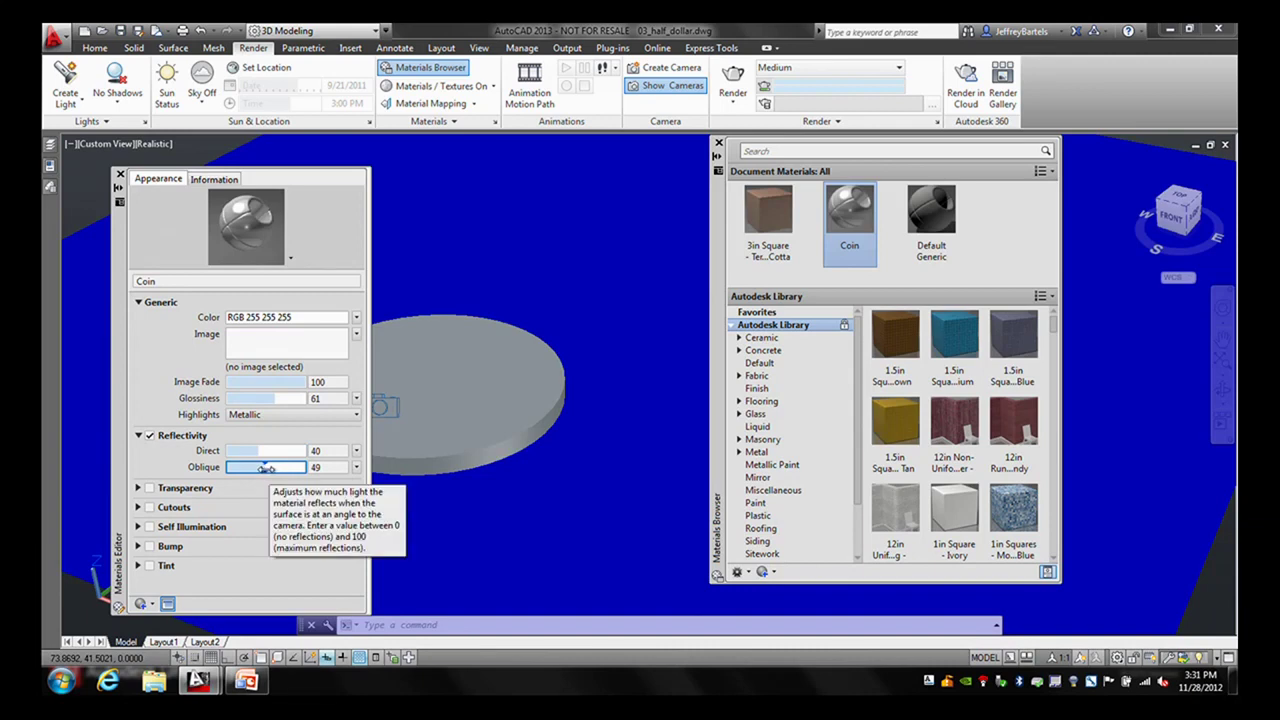
{"action": "left_click_drag", "start_coordinate": [266, 468], "coordinate": [157, 468]}
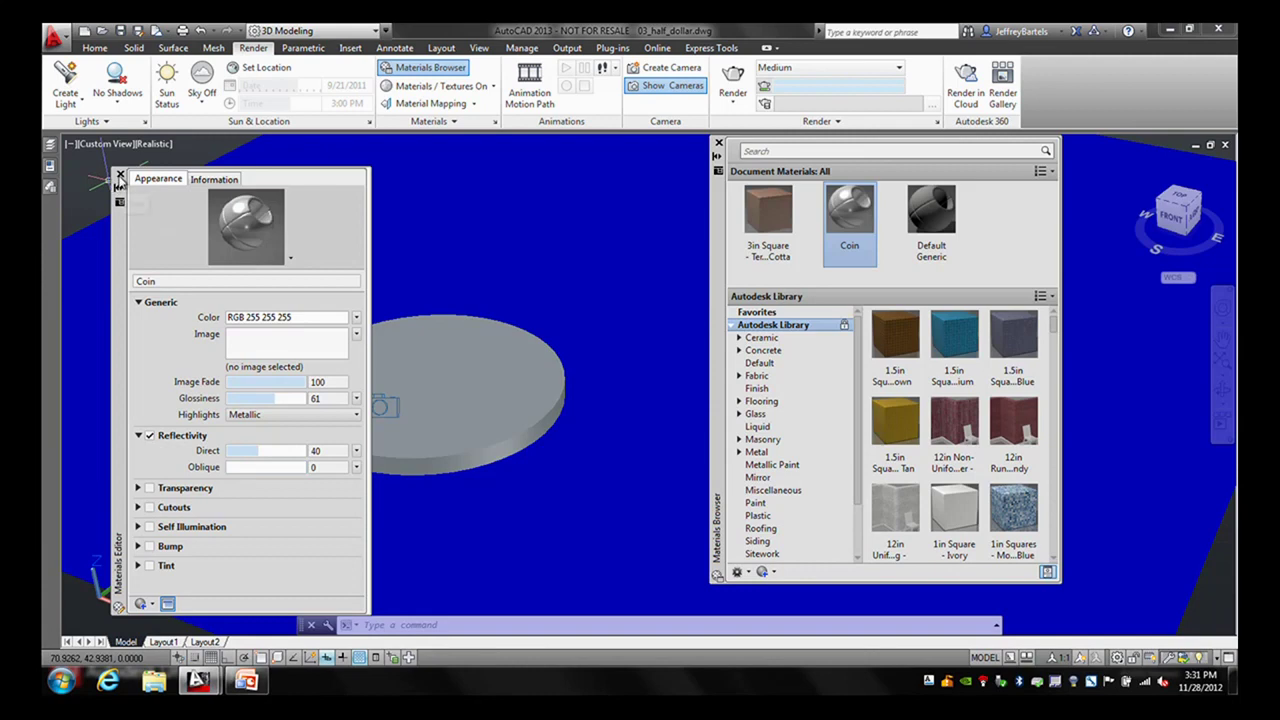
{"action": "left_click", "coordinate": [119, 176]}
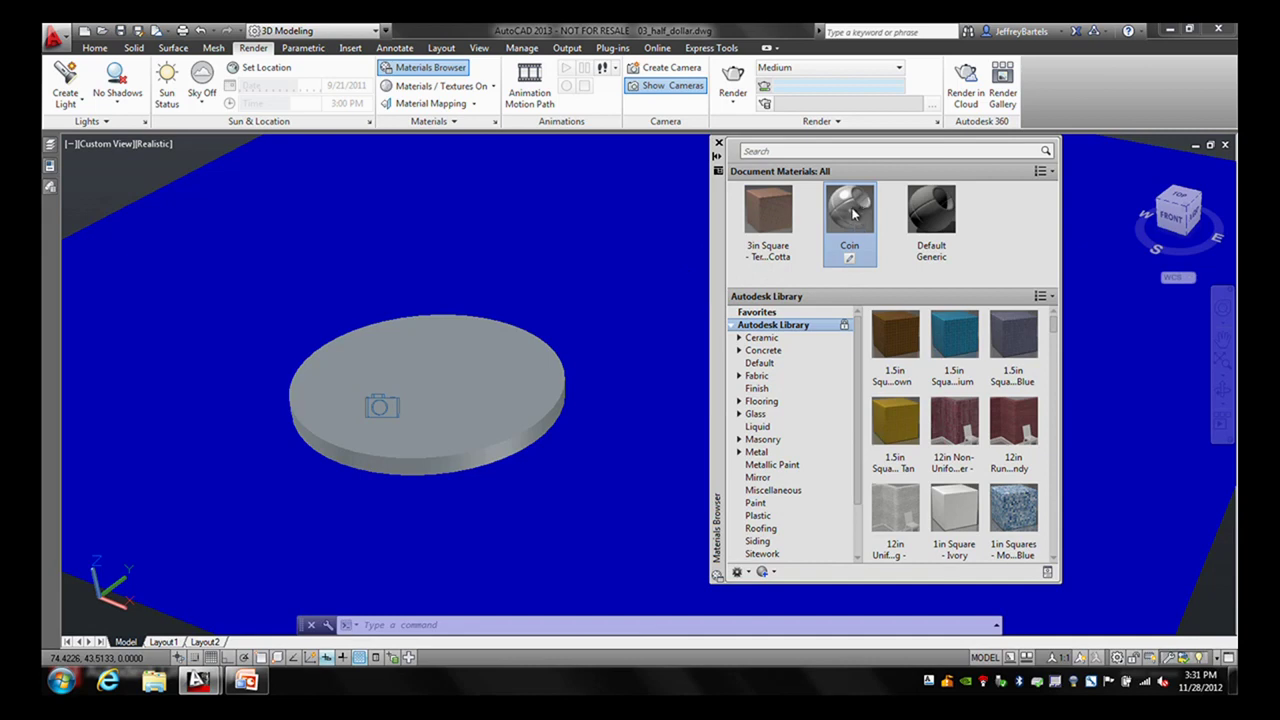
- Apply the Coin material to the coin disc's top face
{"action": "left_click_drag", "start_coordinate": [857, 224], "coordinate": [476, 366]}
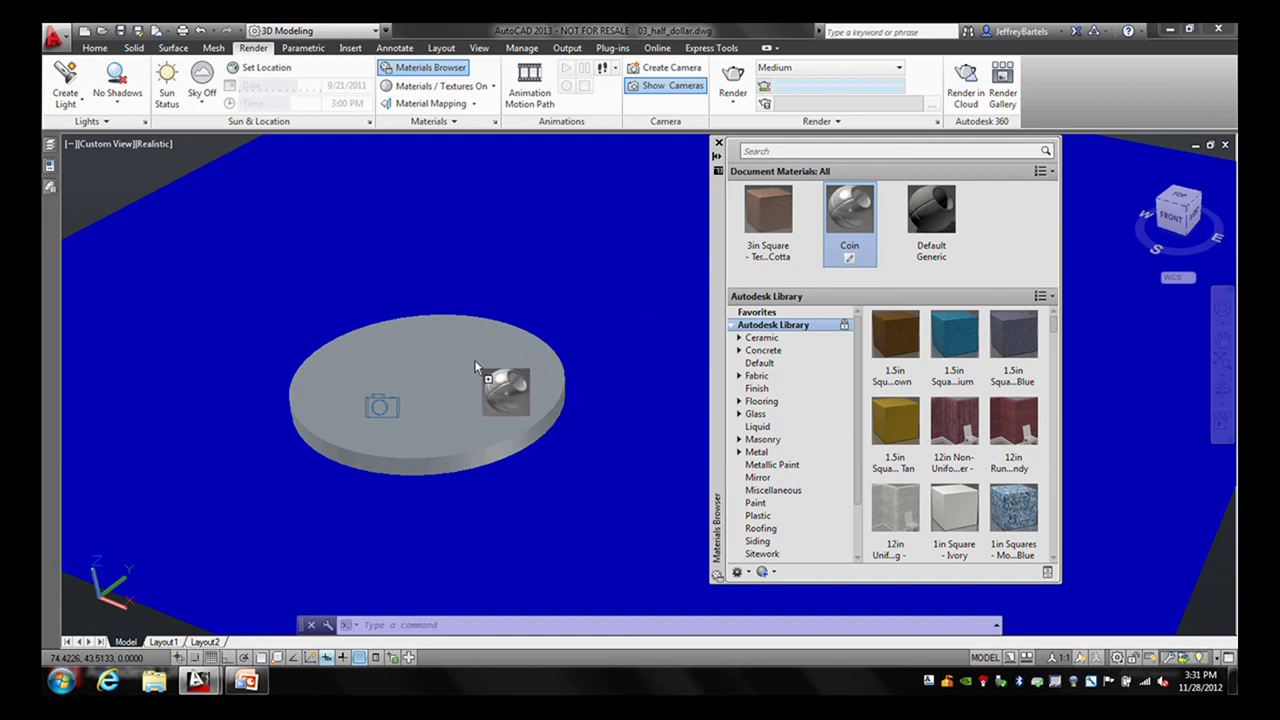
{"action": "left_click_drag", "start_coordinate": [475, 364], "coordinate": [446, 366]}
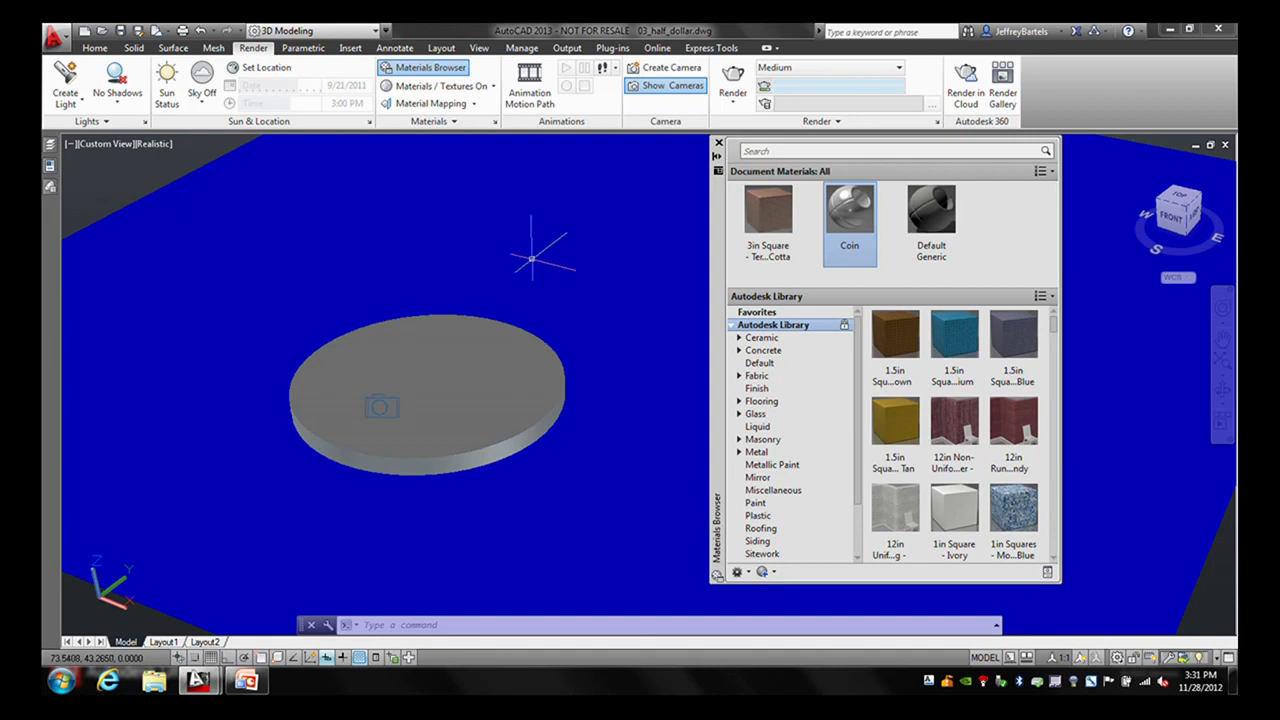
{"action": "middle_click_drag", "start_coordinate": [428, 251], "coordinate": [606, 266]}
- Move the Materials Browser away from the coin and reopen Coin for editing
{"action": "left_click_drag", "start_coordinate": [716, 266], "coordinate": [812, 280]}
{"action": "middle_click_drag", "start_coordinate": [486, 286], "coordinate": [537, 289]}
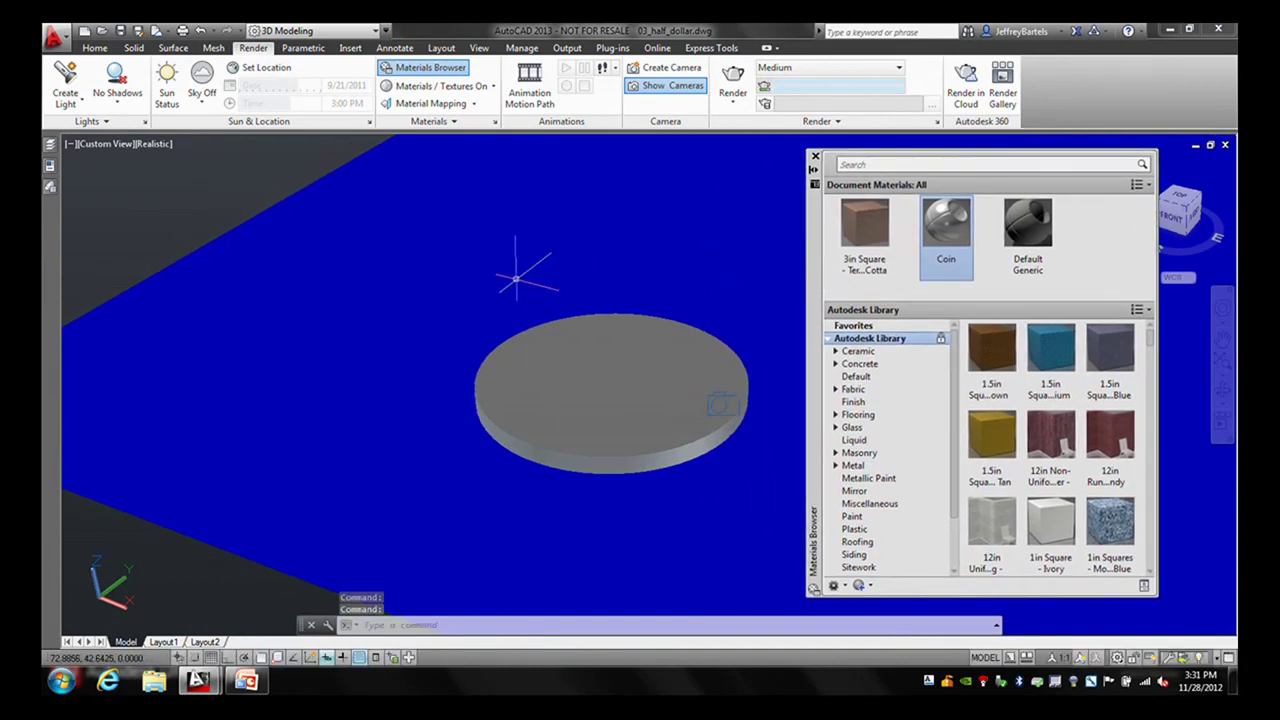
{"action": "mouse_move", "coordinate": [516, 279]}
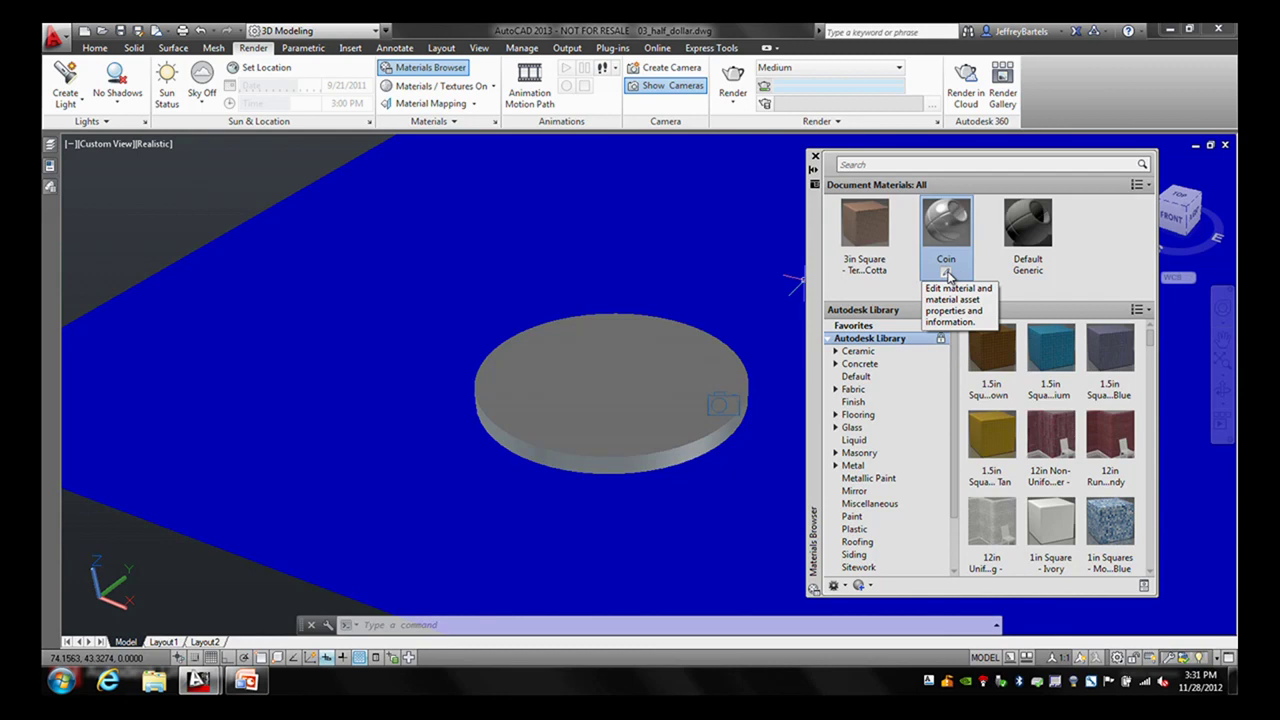
{"action": "double_click", "coordinate": [948, 238]}
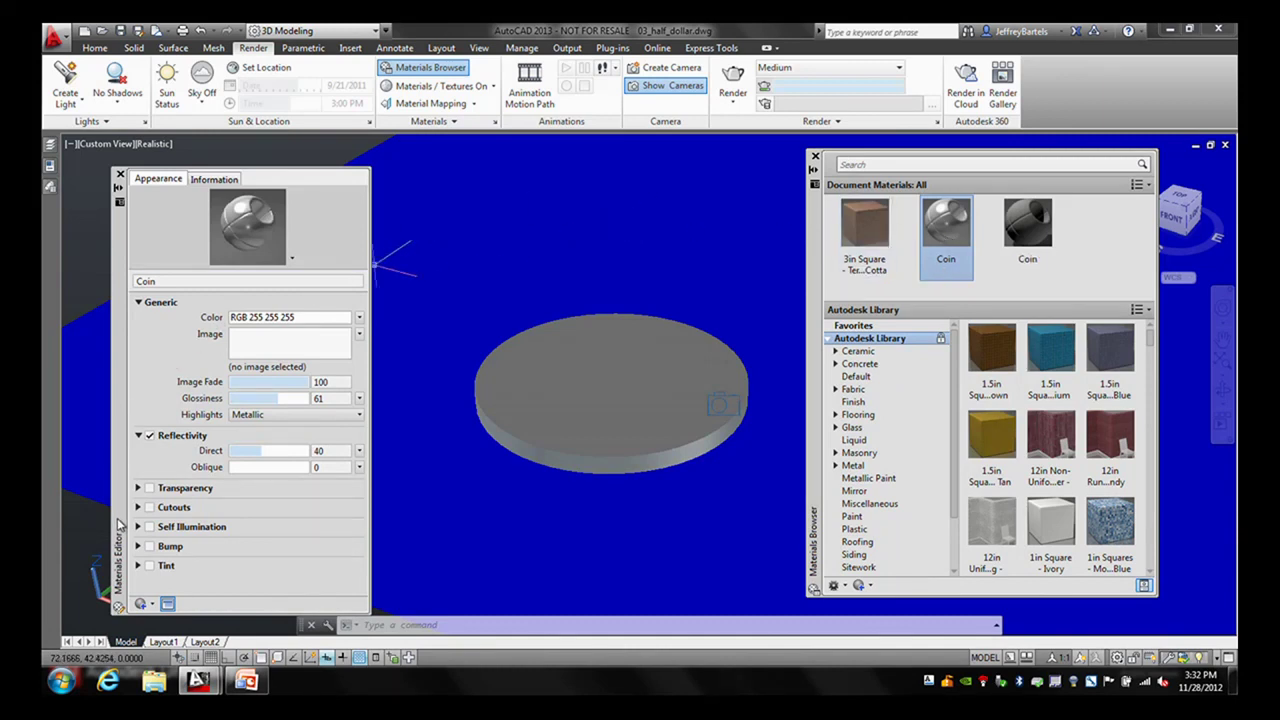
- Enable Bump on Coin using kennedy-bmap.jpg from the AC1607 exercise files folder
{"action": "left_click", "coordinate": [139, 547]}
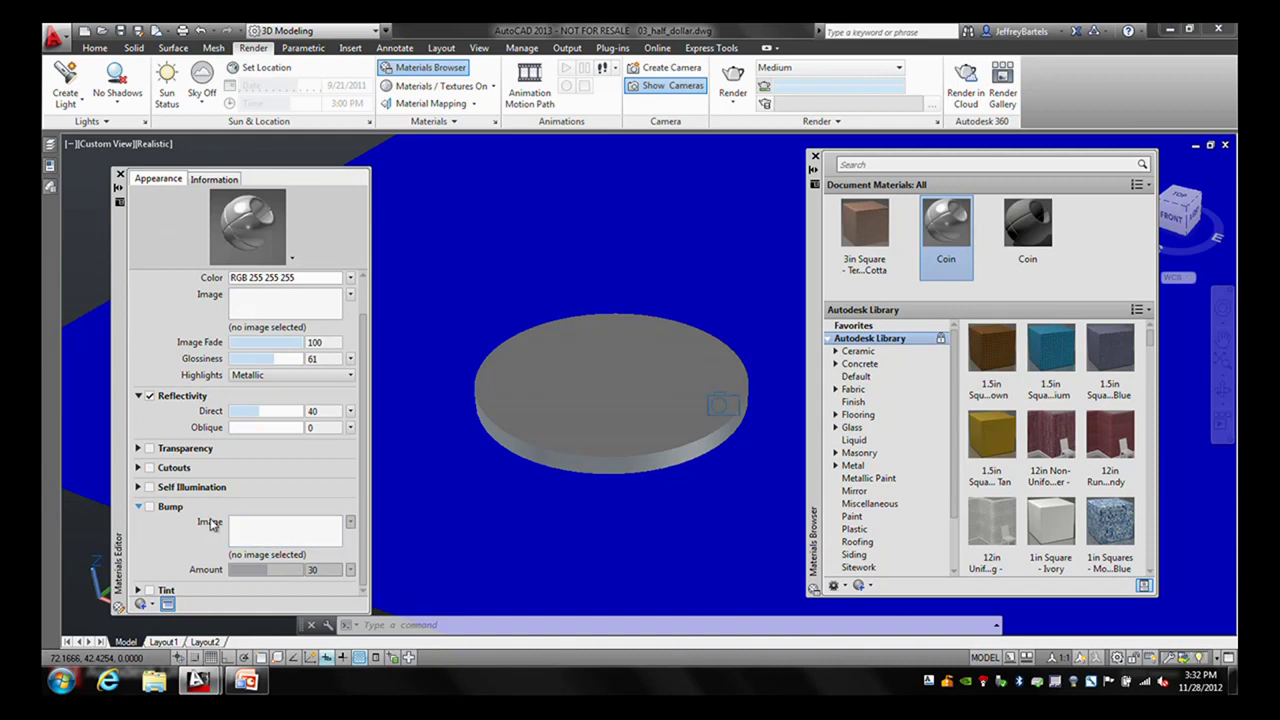
{"action": "left_click", "coordinate": [150, 506]}
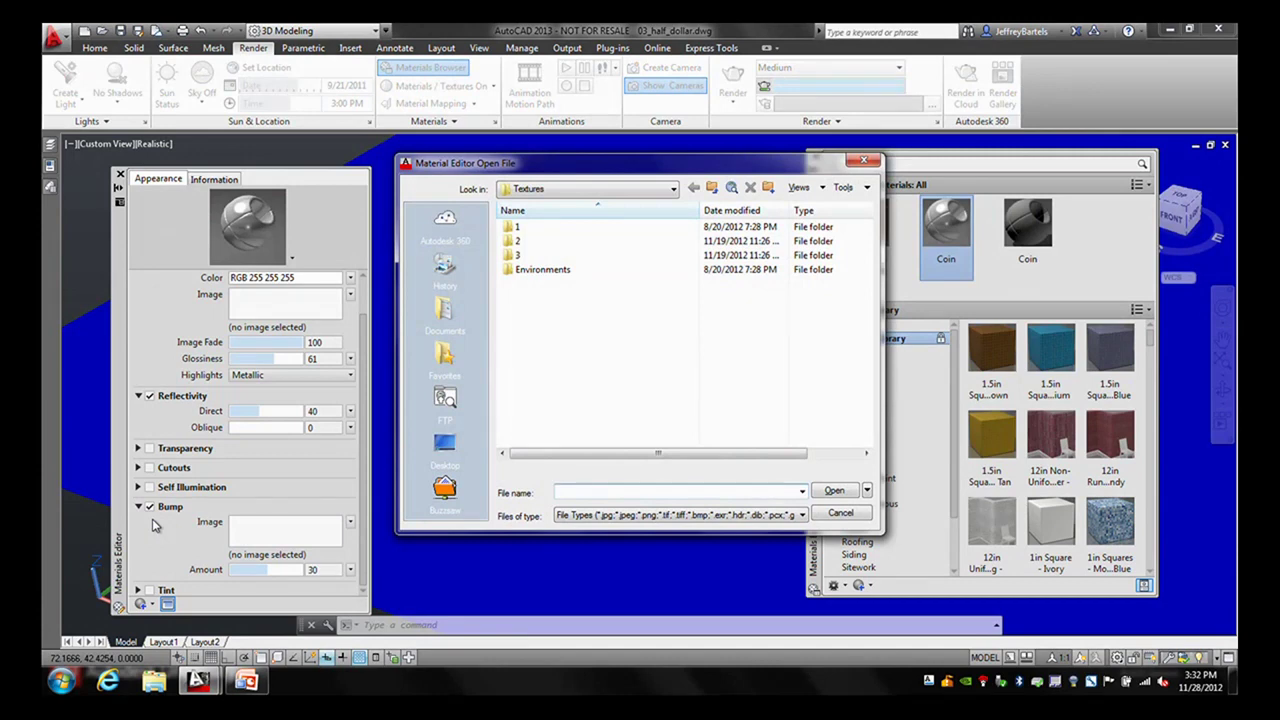
{"action": "left_click", "coordinate": [673, 189]}
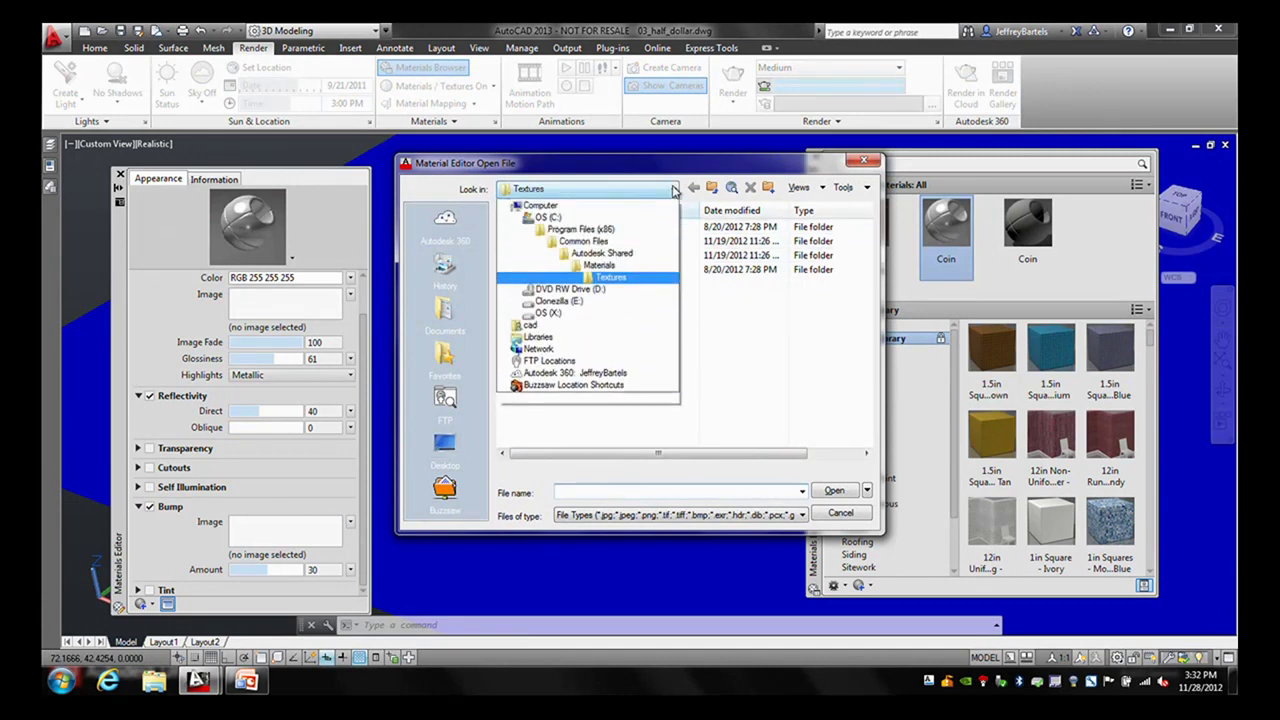
{"action": "left_click", "coordinate": [548, 231]}
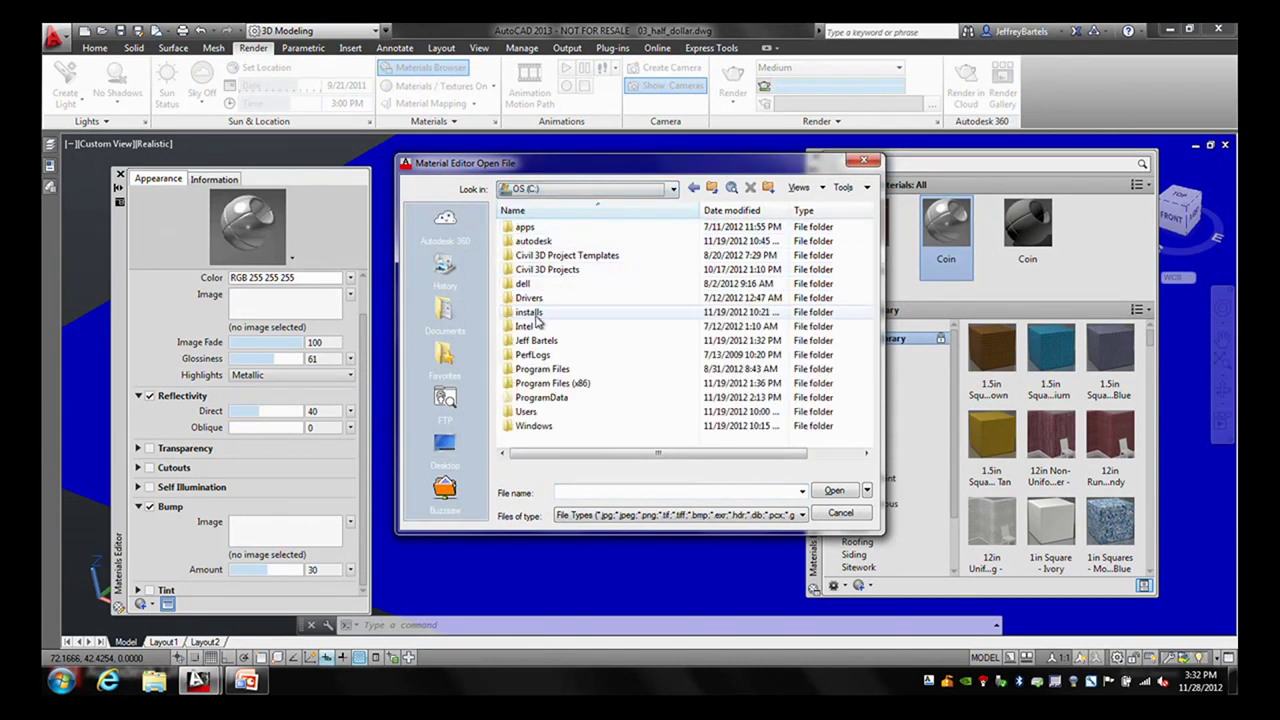
{"action": "double_click", "coordinate": [529, 340]}
{"action": "double_click", "coordinate": [535, 228]}
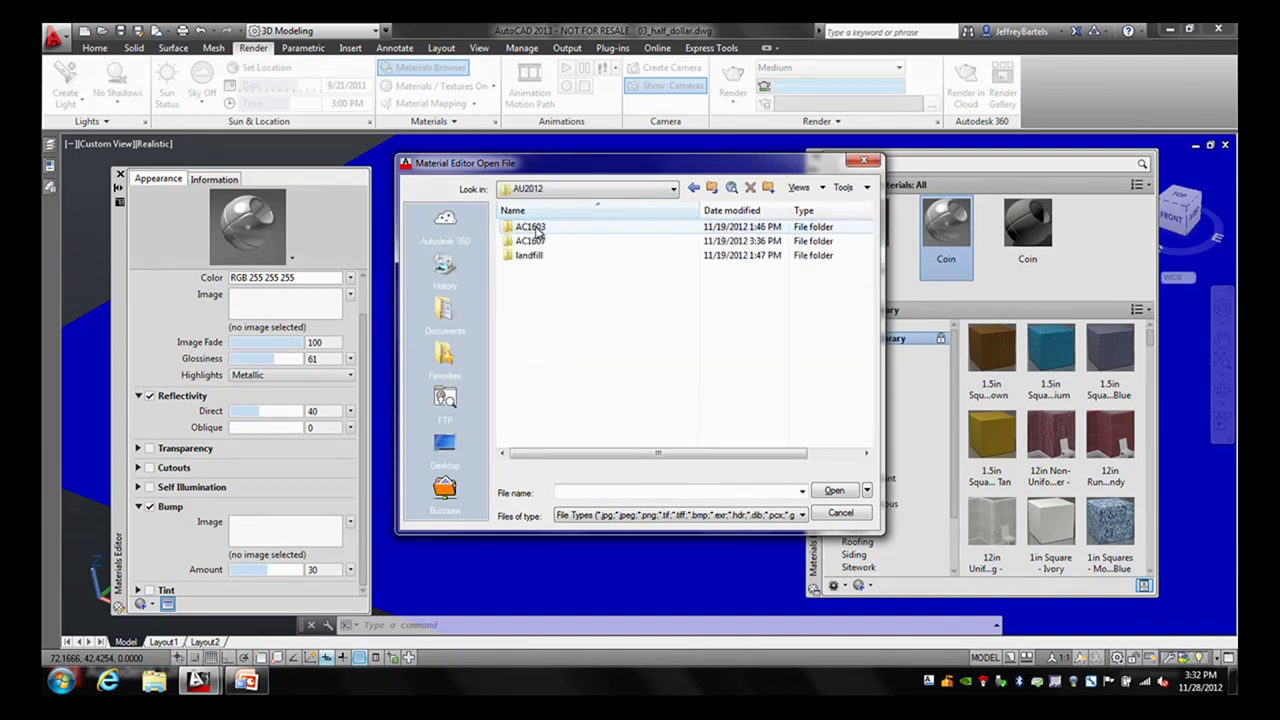
{"action": "double_click", "coordinate": [530, 241]}
{"action": "double_click", "coordinate": [535, 227]}
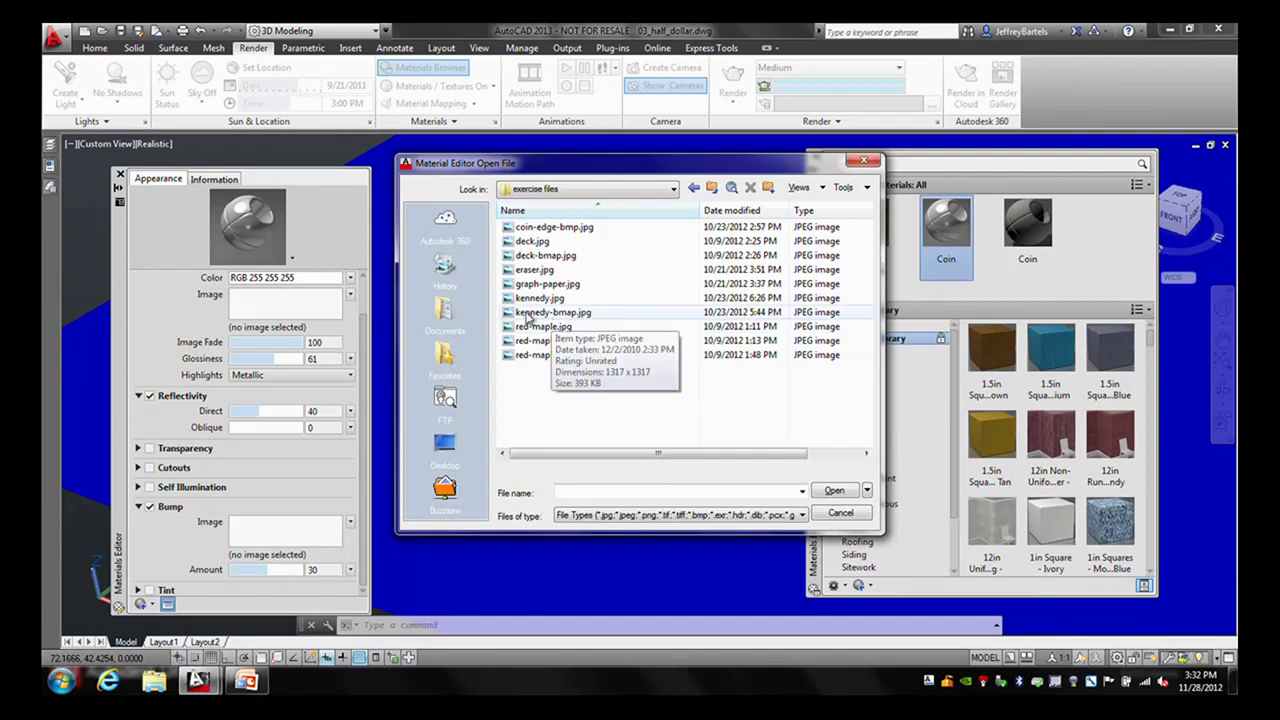
{"action": "left_click", "coordinate": [540, 312]}
{"action": "left_click", "coordinate": [832, 490]}
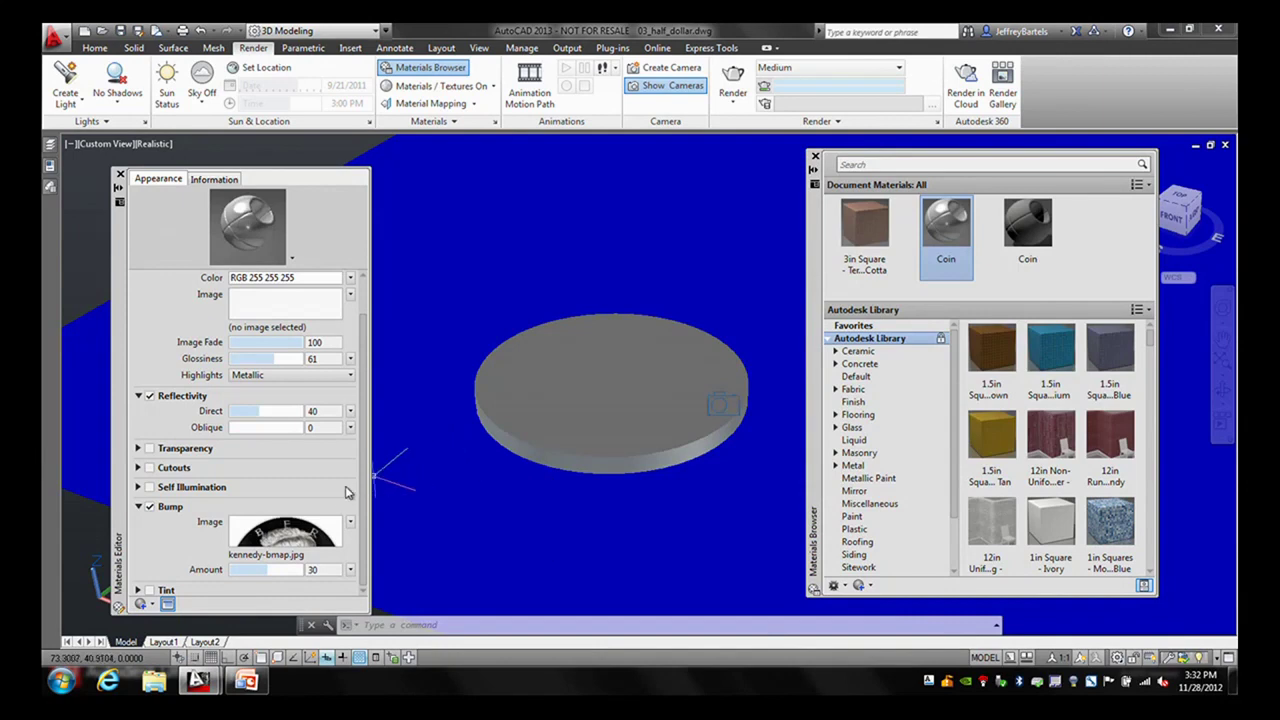
- In the Texture Editor, set the Kennedy bump sample size to 1.205 by 1.205
{"action": "mouse_move", "coordinate": [297, 537]}
{"action": "mouse_move", "coordinate": [291, 537]}
{"action": "left_click", "coordinate": [287, 537]}
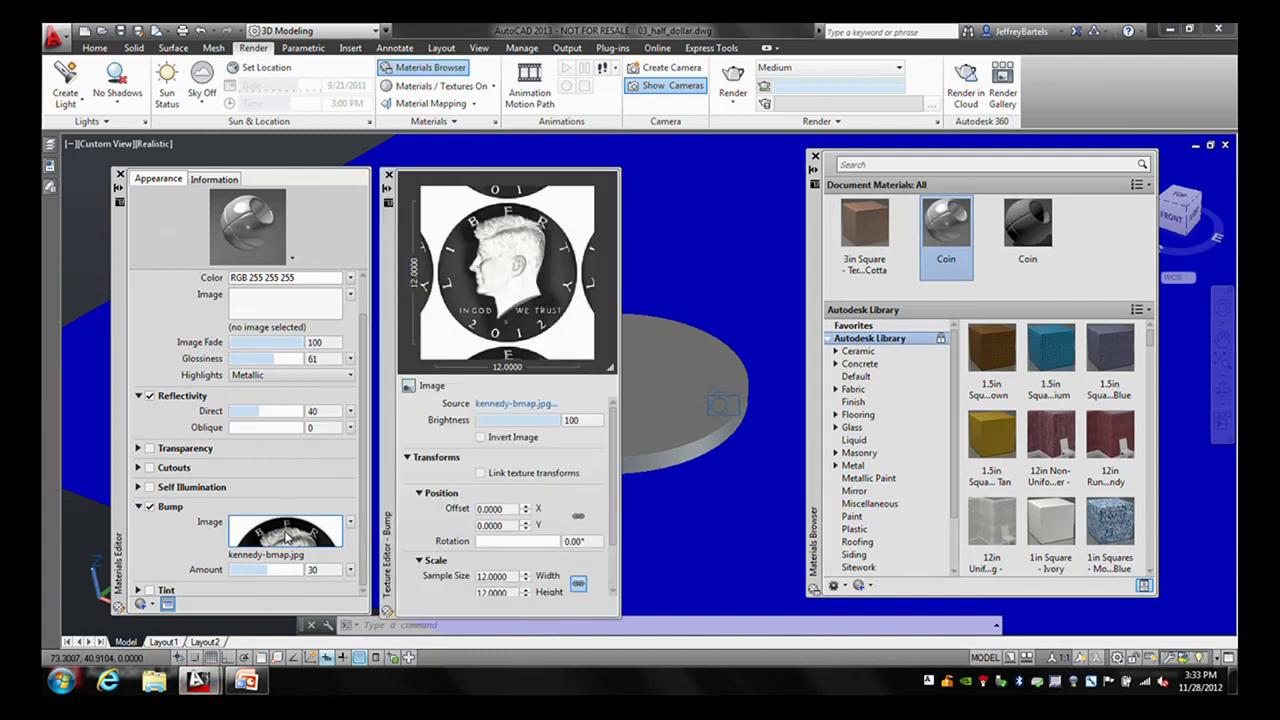
{"action": "left_click_drag", "start_coordinate": [389, 432], "coordinate": [744, 422]}
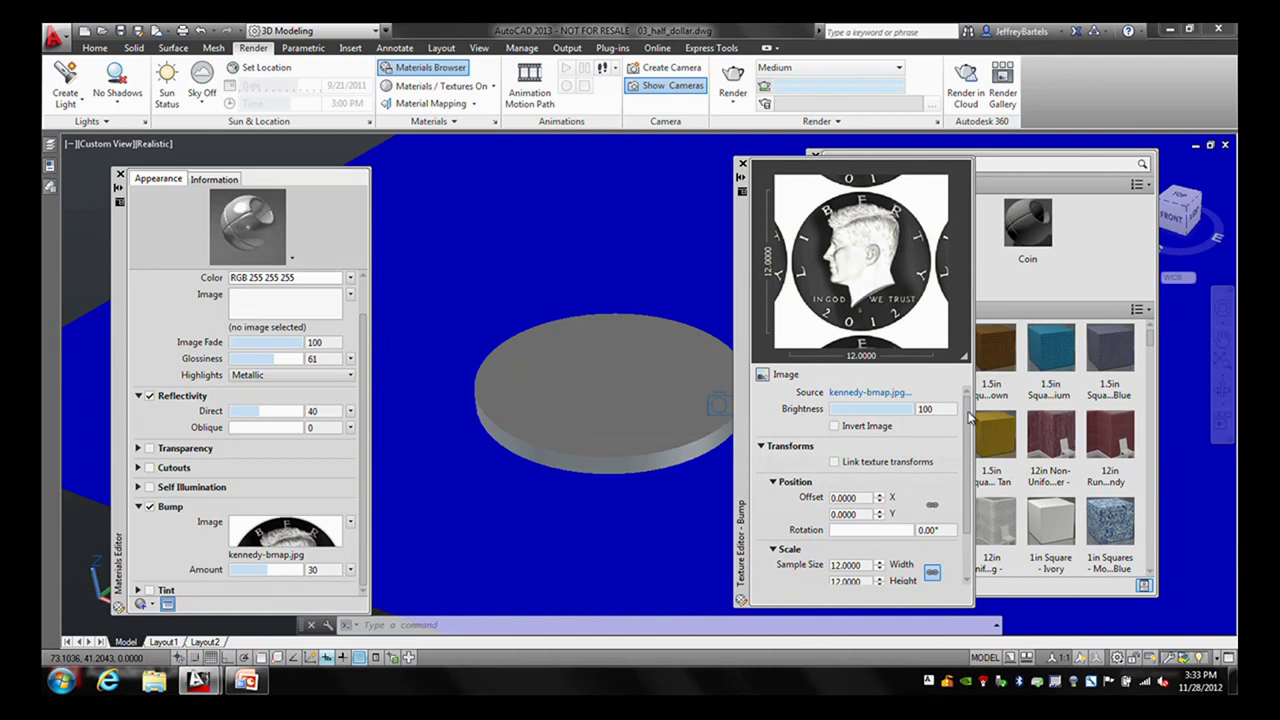
{"action": "left_click_drag", "start_coordinate": [968, 418], "coordinate": [965, 468]}
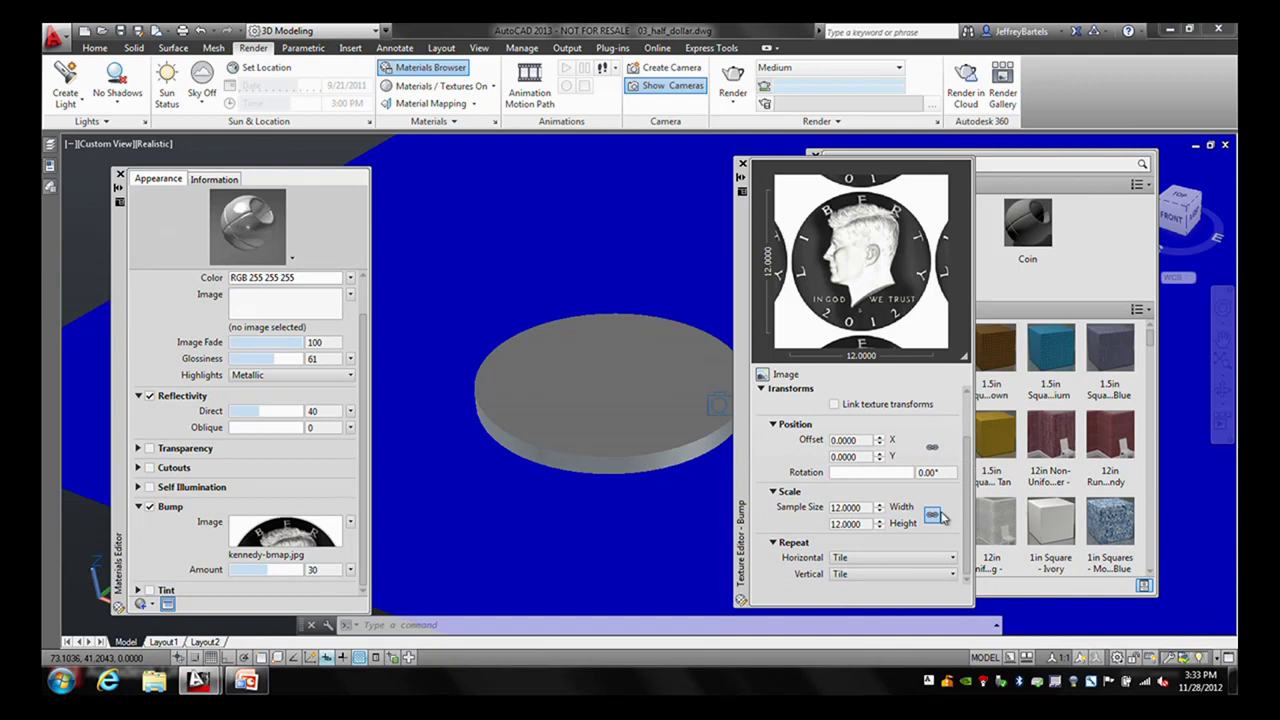
{"action": "left_click", "coordinate": [848, 523]}
{"action": "key", "text": "Return"}
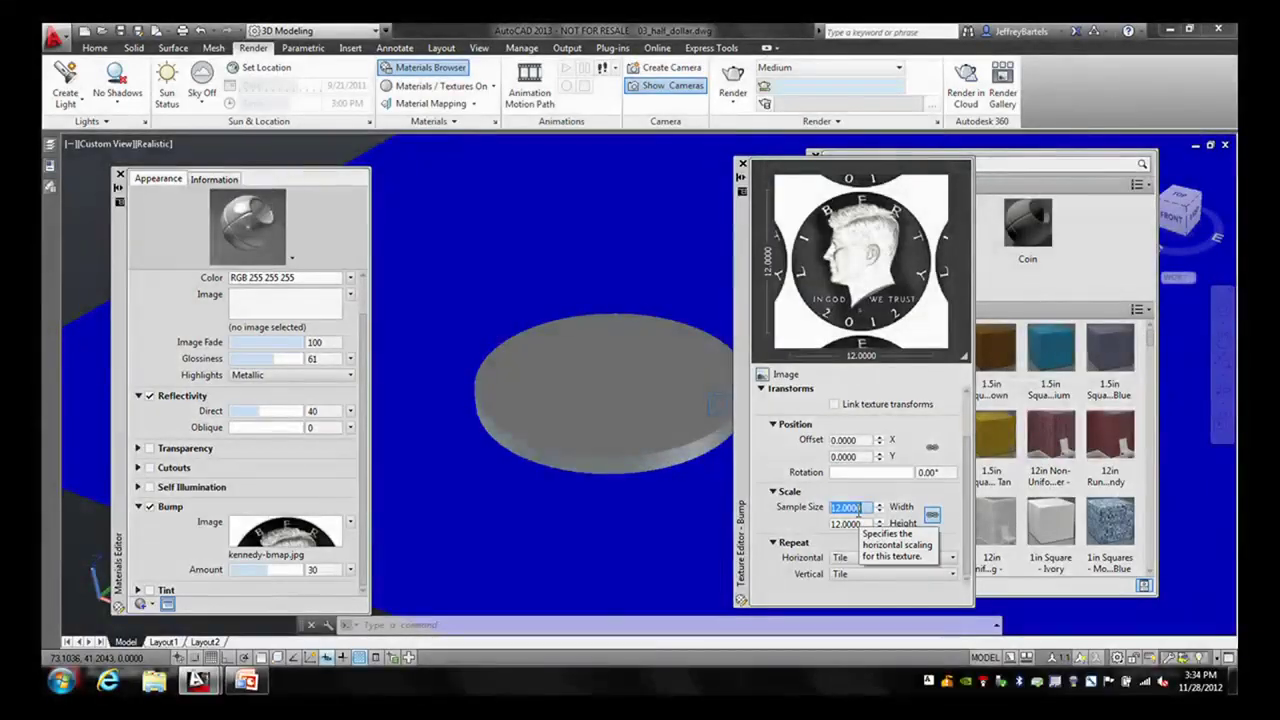
{"action": "type", "text": "1.205"}
{"action": "key", "text": "Tab"}
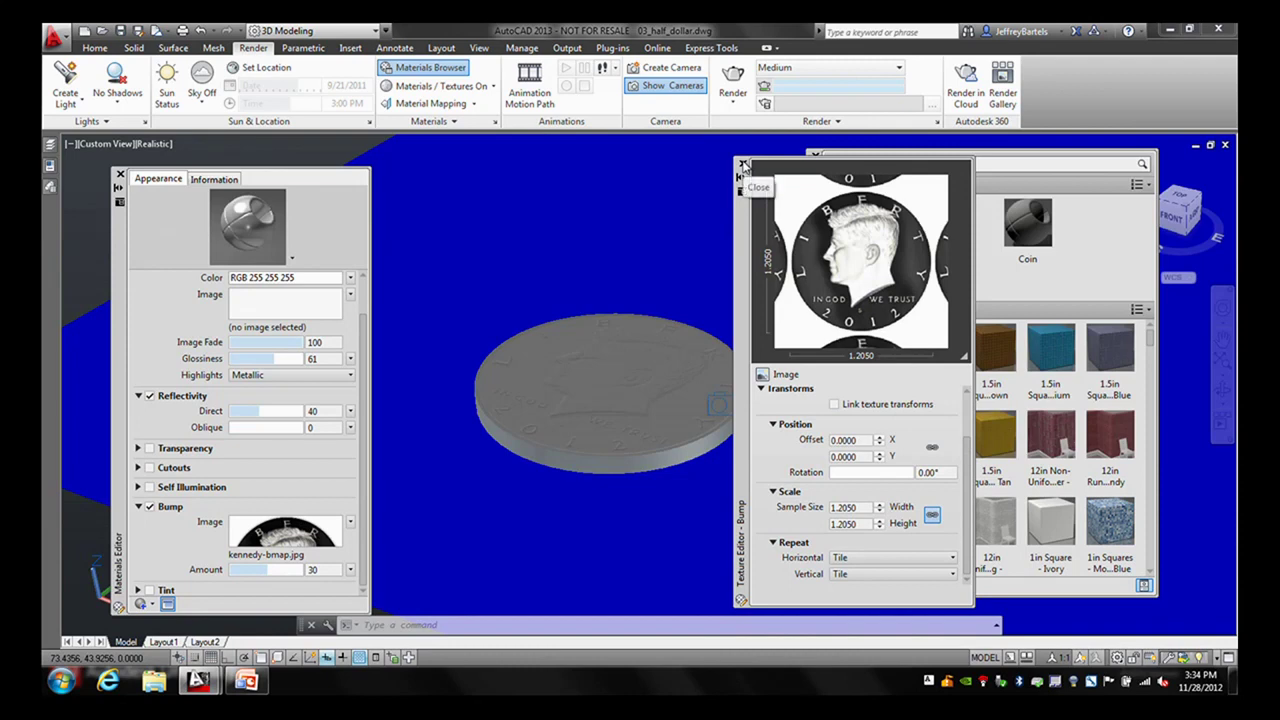
- Close the bump texture settings, set the Coin bump amount to 83, and close the Materials Editor
{"action": "left_click", "coordinate": [742, 164]}
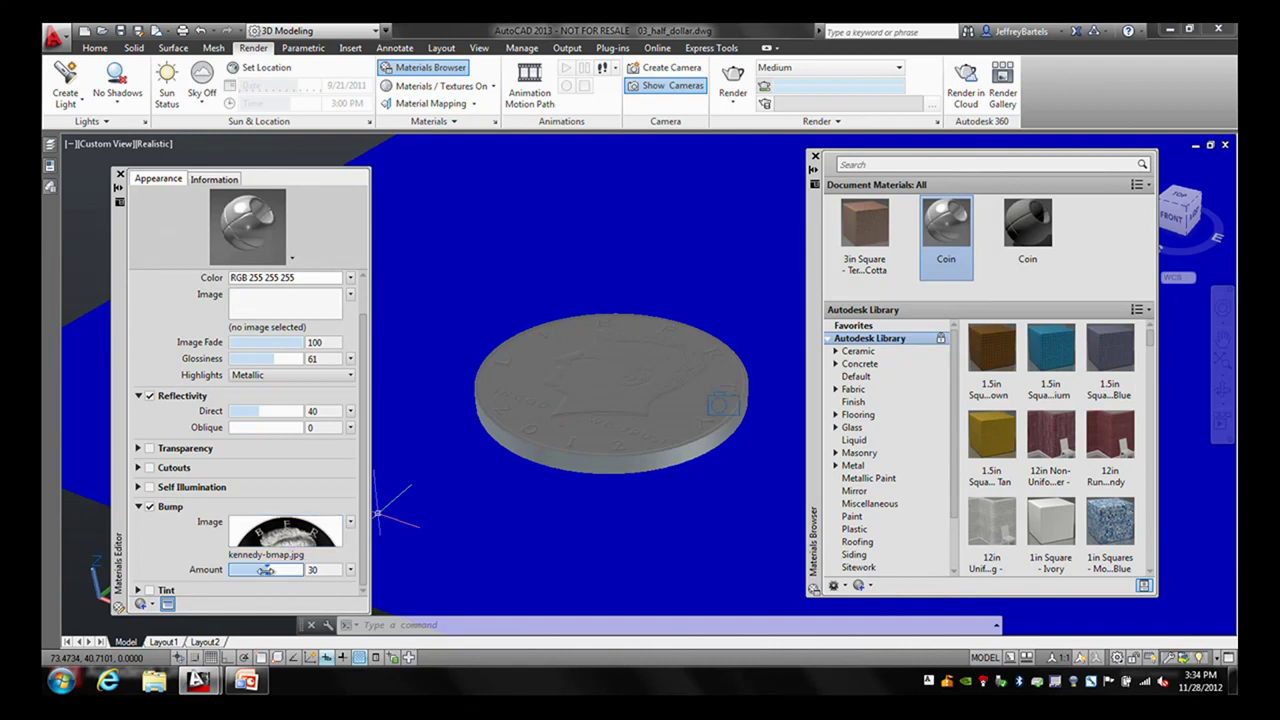
{"action": "left_click_drag", "start_coordinate": [265, 570], "coordinate": [285, 570]}
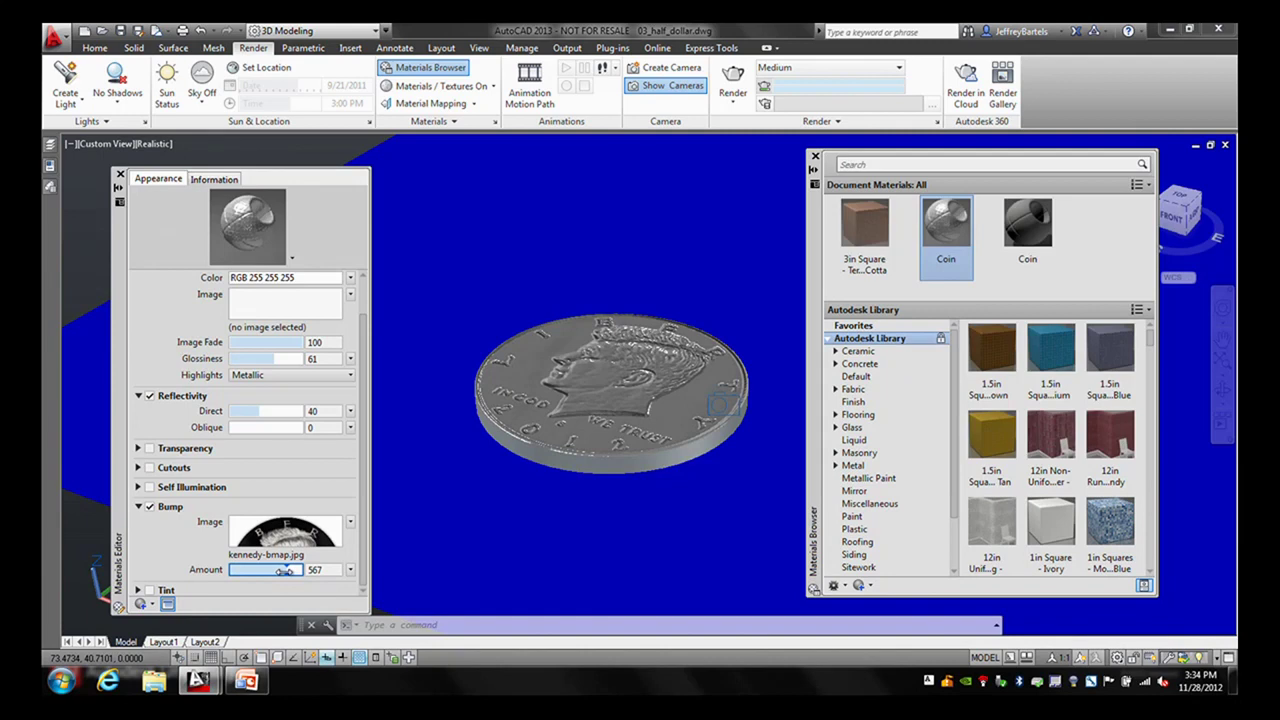
{"action": "left_click_drag", "start_coordinate": [285, 570], "coordinate": [259, 567]}
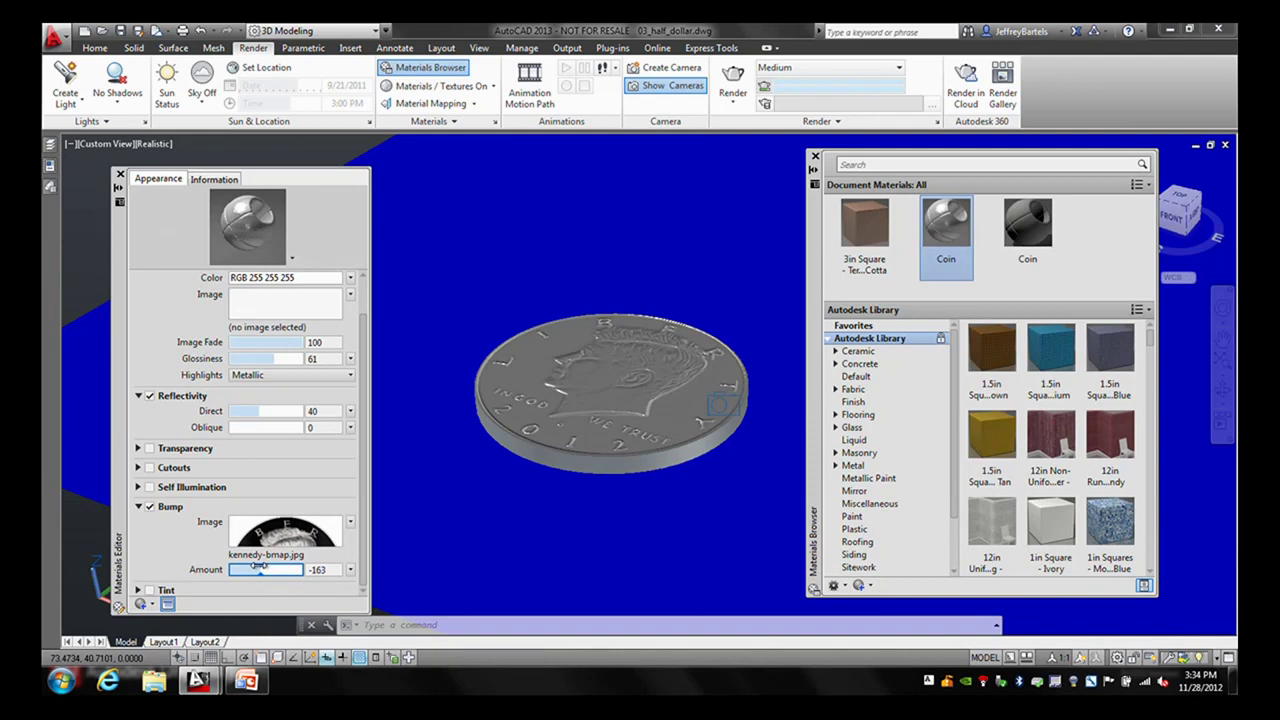
{"action": "left_click_drag", "start_coordinate": [259, 567], "coordinate": [267, 567]}
{"action": "left_click", "coordinate": [330, 572]}
{"action": "type", "text": "83"}
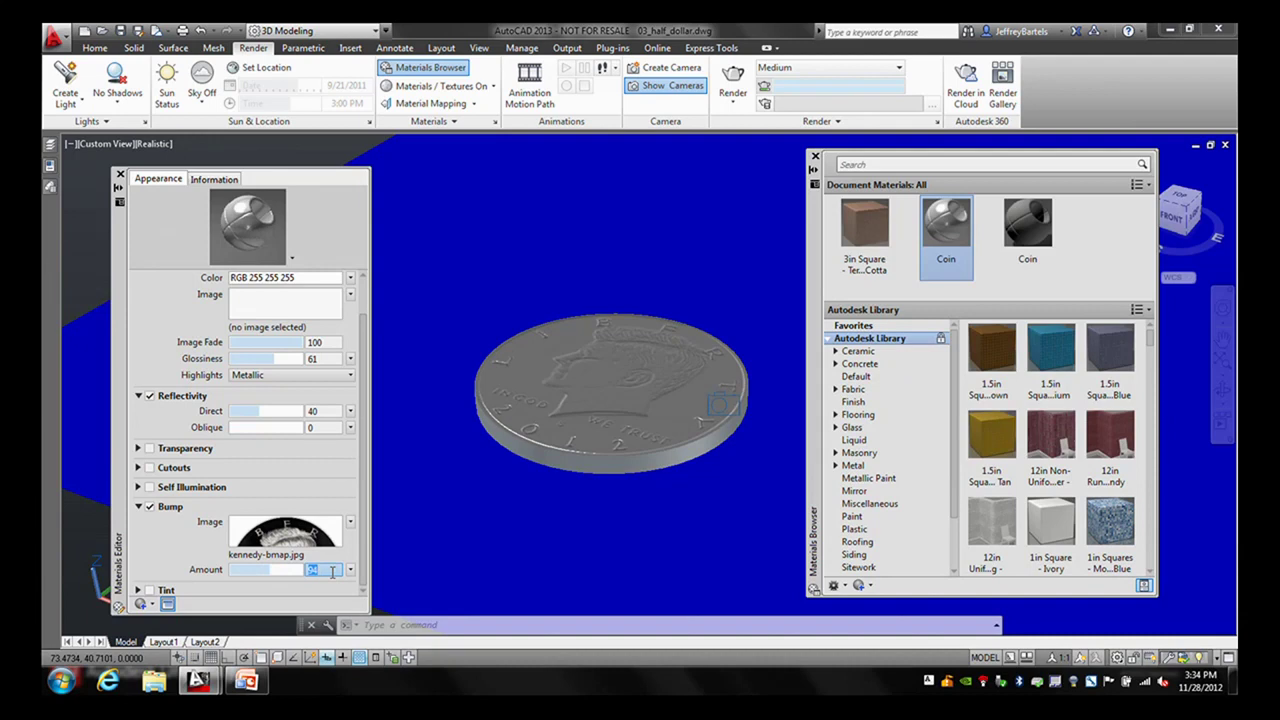
{"action": "key", "text": "Return"}
{"action": "left_click", "coordinate": [119, 175]}
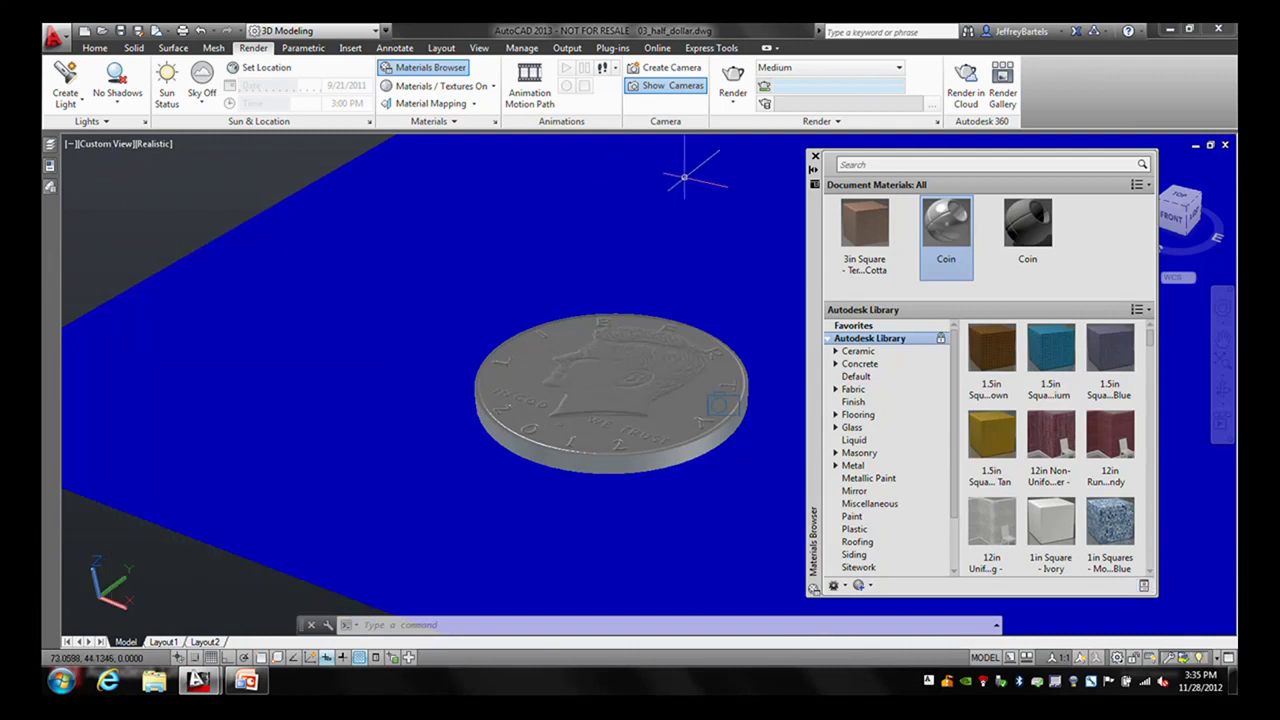
- Switch to the saved Final view, render the coin, and close the Render window
{"action": "left_click", "coordinate": [113, 146]}
{"action": "mouse_move", "coordinate": [150, 165]}
{"action": "left_click", "coordinate": [290, 163]}
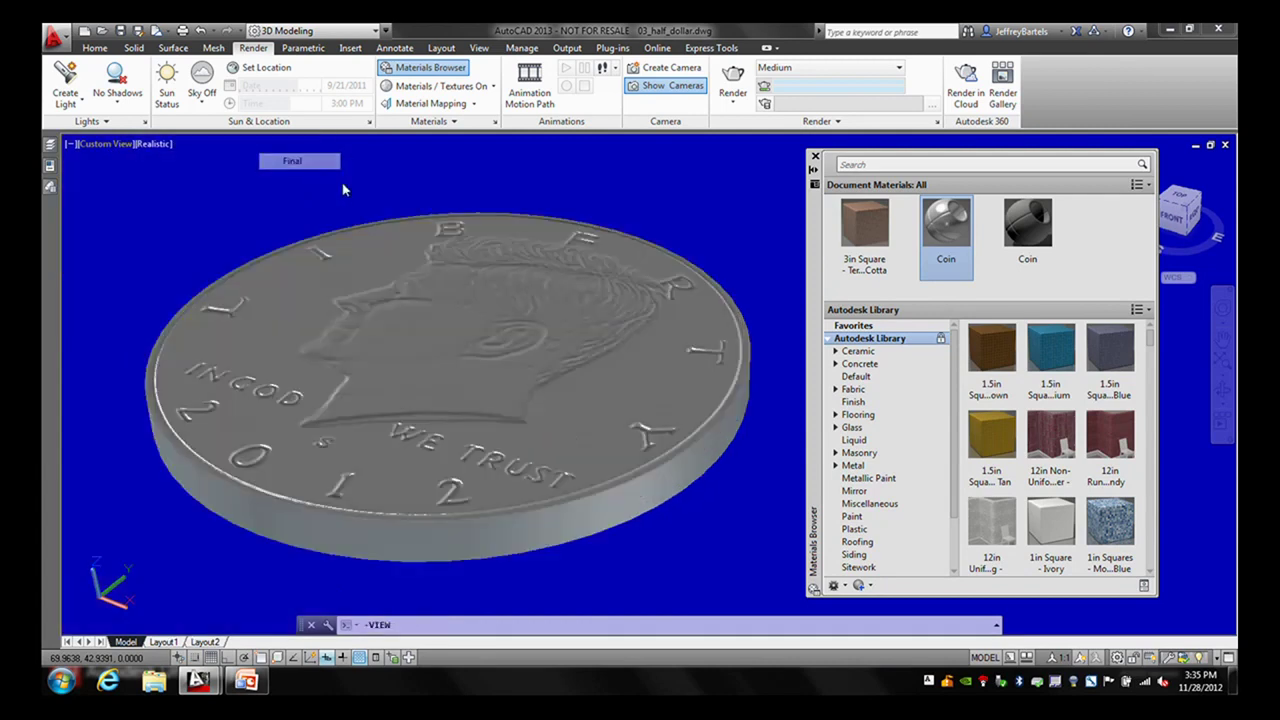
{"action": "left_click", "coordinate": [735, 82]}
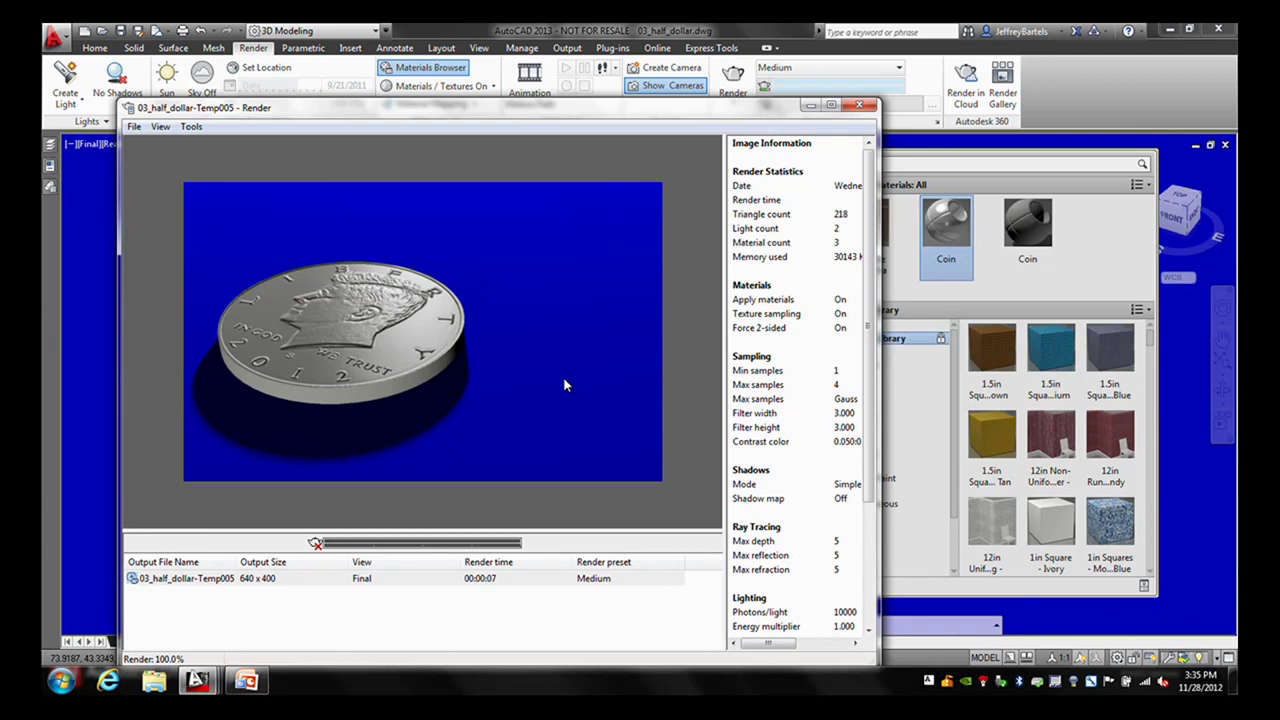
{"action": "left_click", "coordinate": [858, 105]}
- Edit the Coin material and assign kennedy.jpg as its Generic colour image
{"action": "mouse_move", "coordinate": [940, 228]}
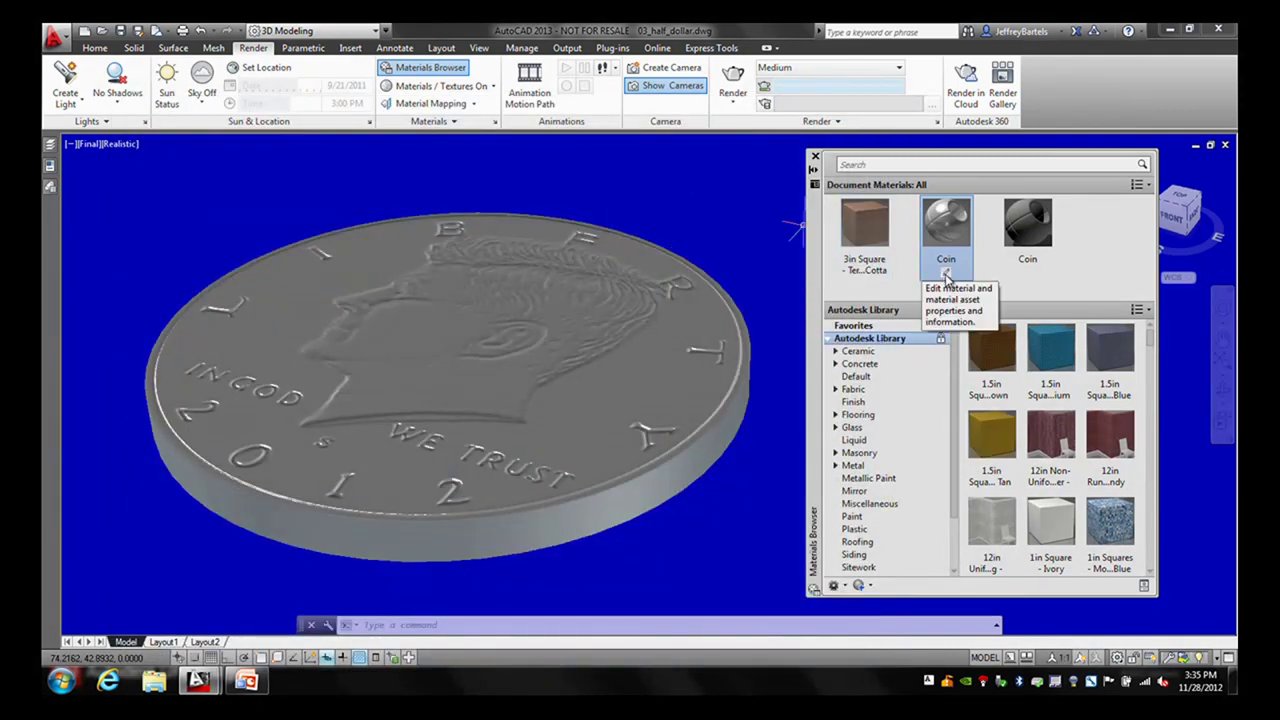
{"action": "left_click", "coordinate": [946, 270]}
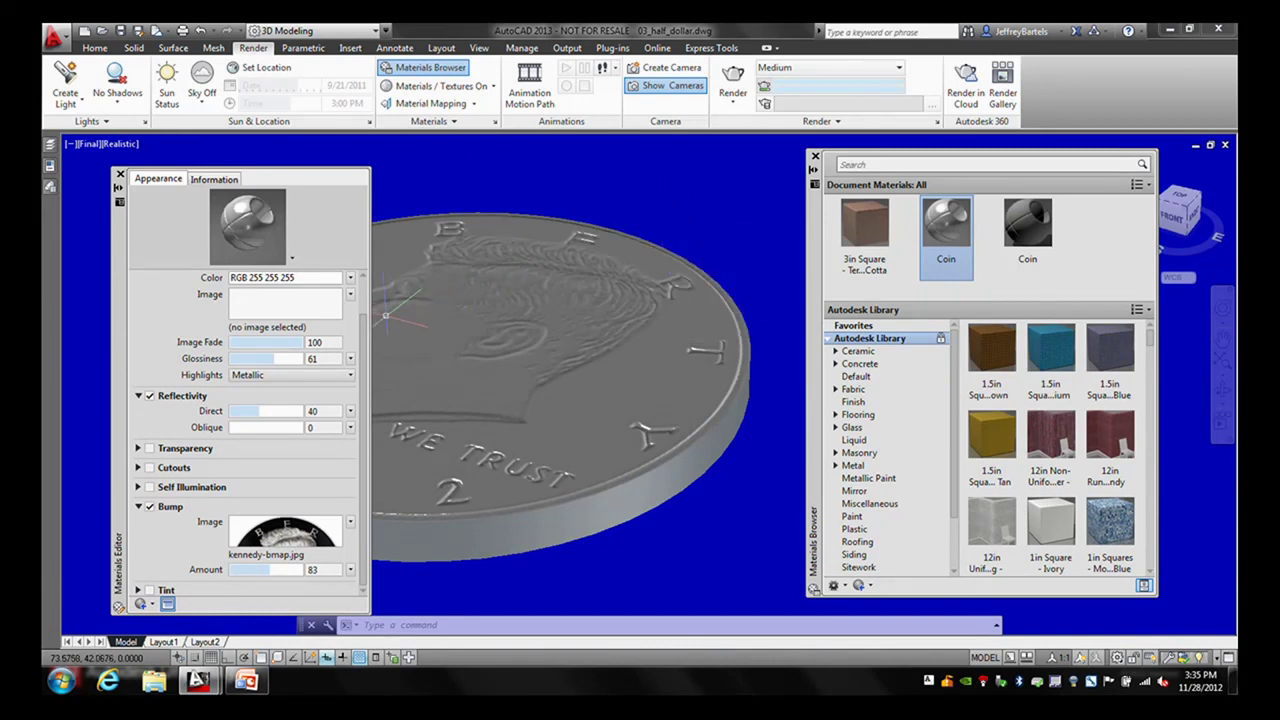
{"action": "scroll", "coordinate": [370, 310], "scroll_direction": "up", "scroll_amount": 2}
{"action": "scroll", "coordinate": [370, 303], "scroll_direction": "up", "scroll_amount": 1}
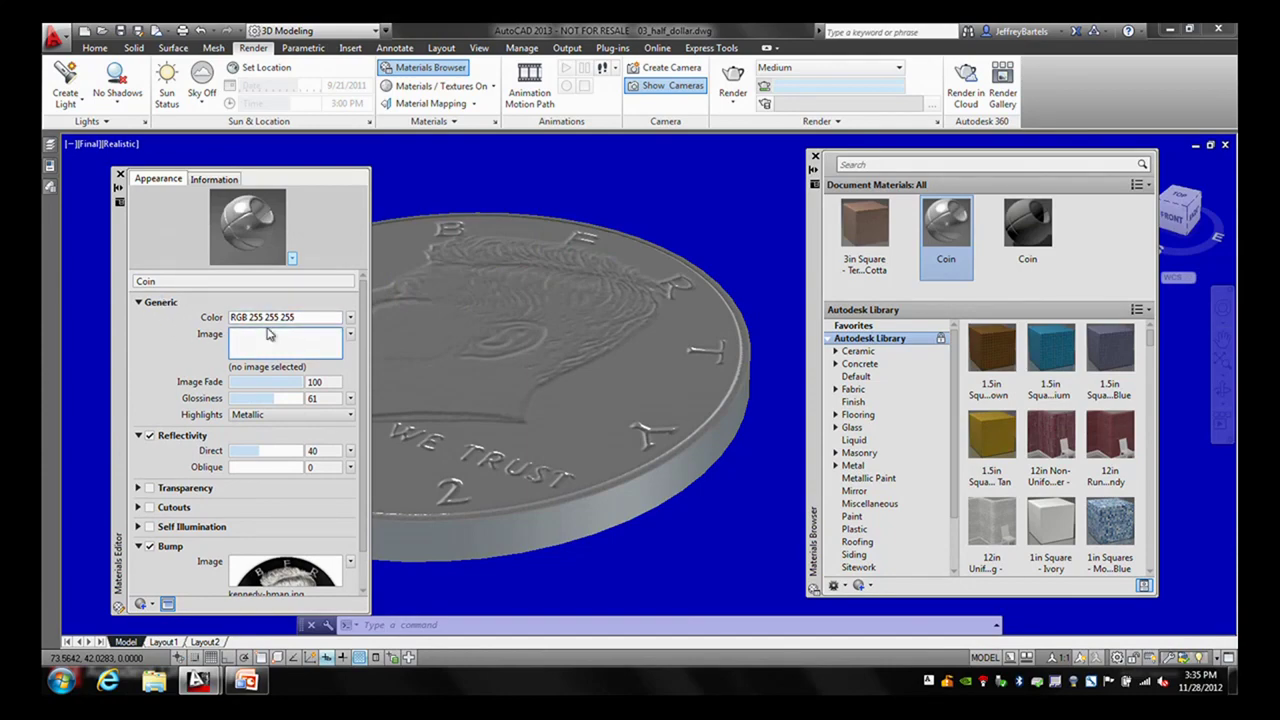
{"action": "left_click", "coordinate": [268, 344]}
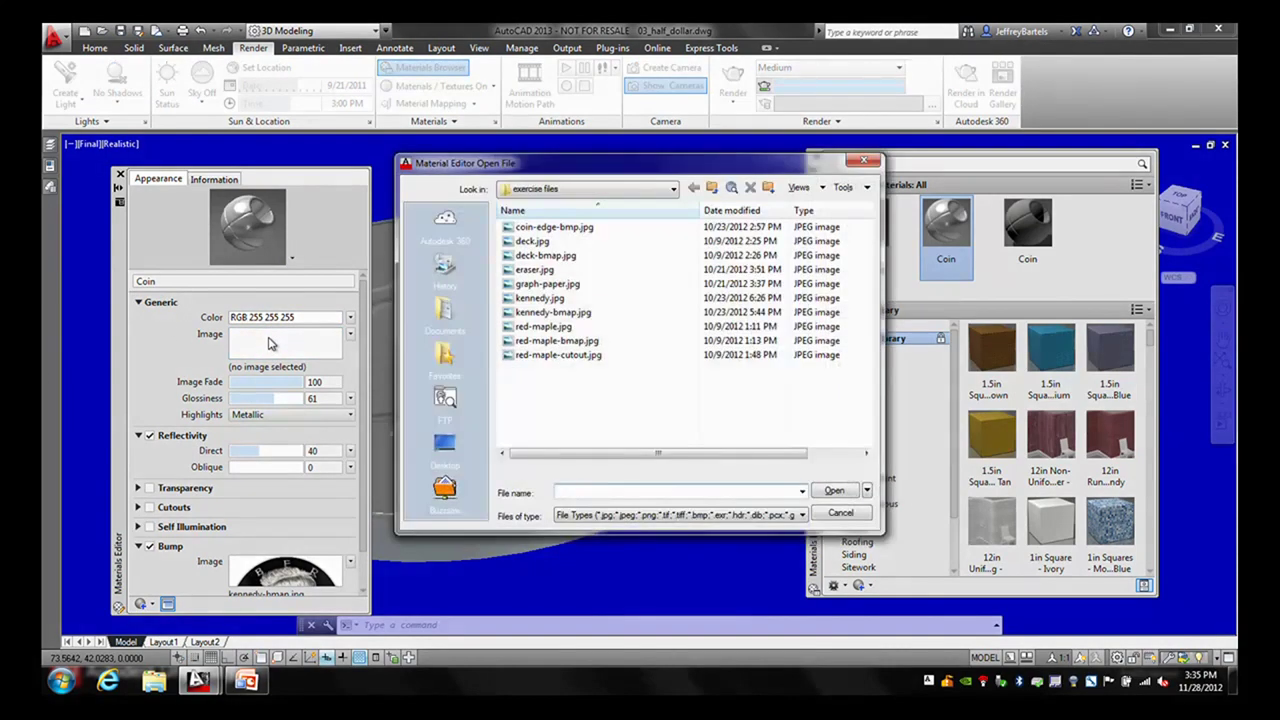
{"action": "left_click", "coordinate": [533, 300]}
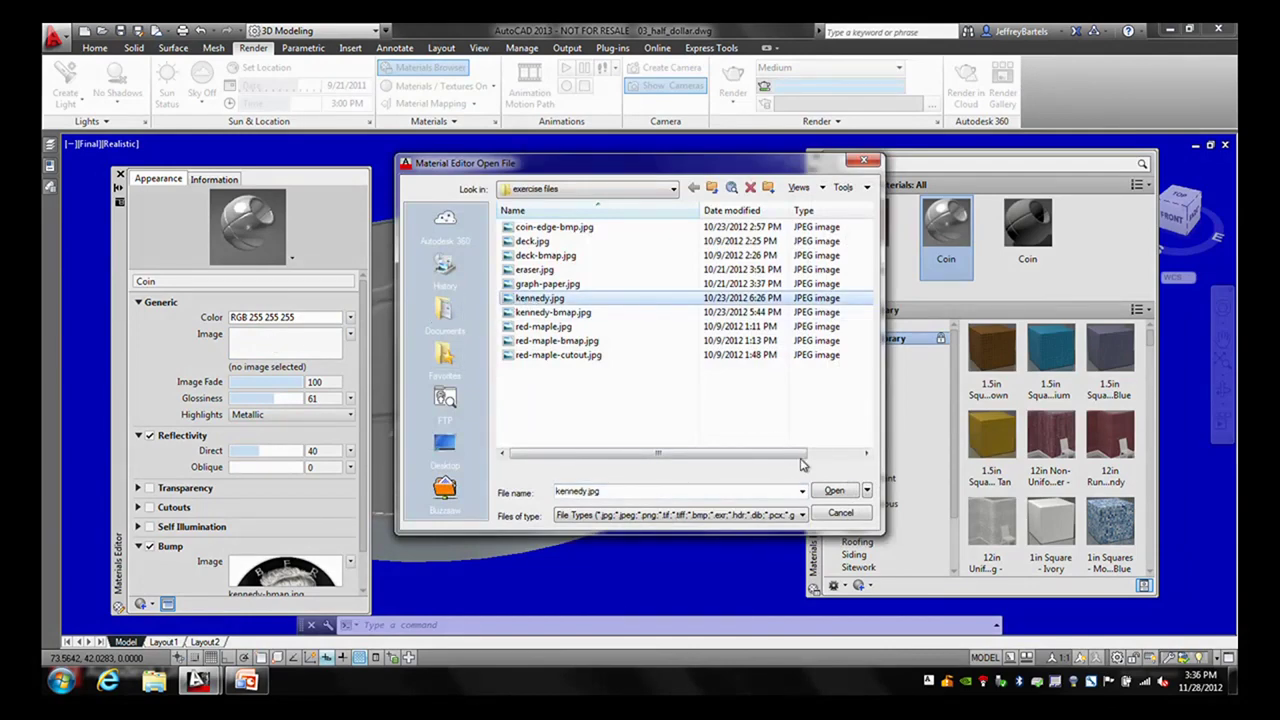
{"action": "left_click", "coordinate": [834, 490]}
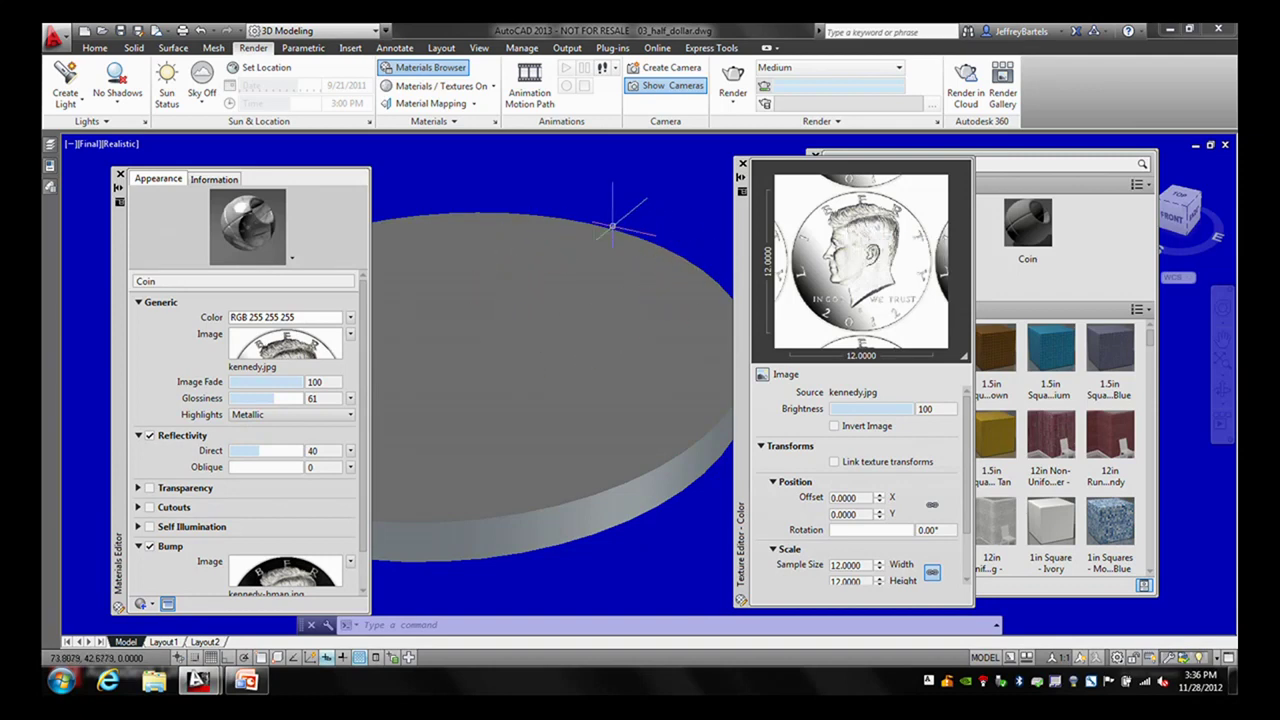
- Set the Kennedy colour texture's sample size width to 1.205
{"action": "mouse_move", "coordinate": [639, 282]}
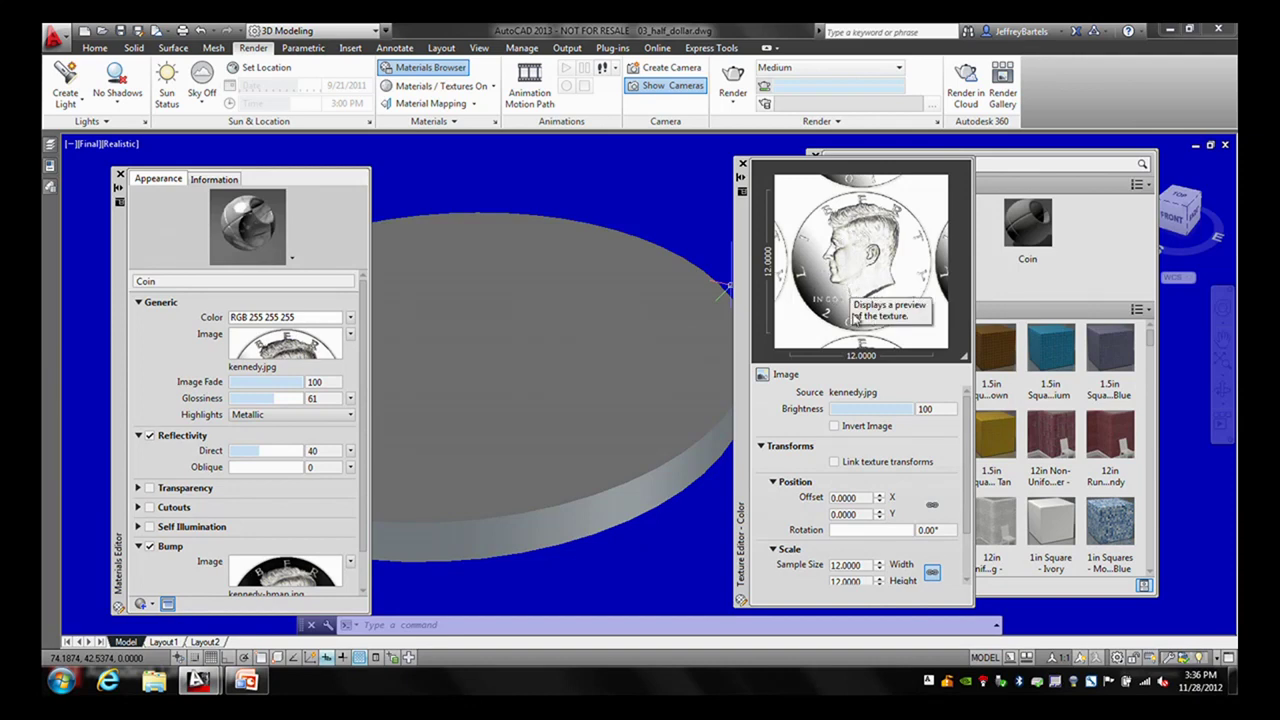
{"action": "left_click_drag", "start_coordinate": [968, 413], "coordinate": [968, 463]}
{"action": "double_click", "coordinate": [860, 508]}
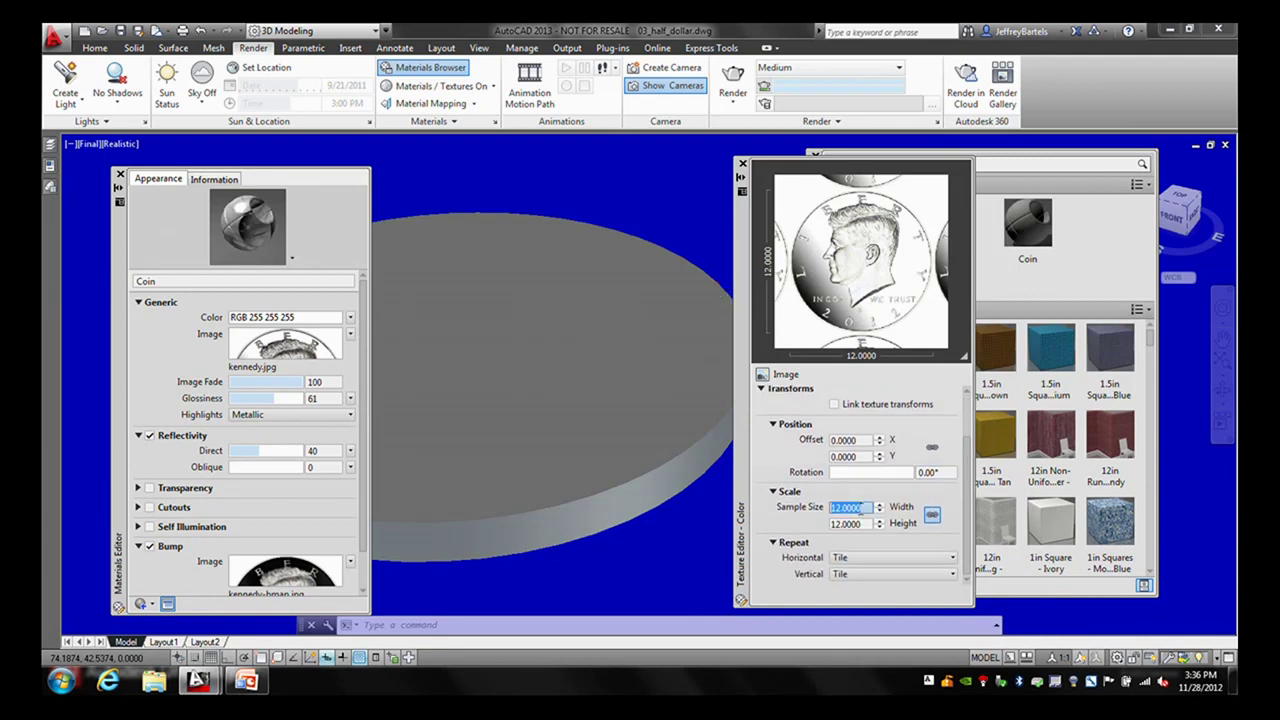
{"action": "type", "text": "1.205"}
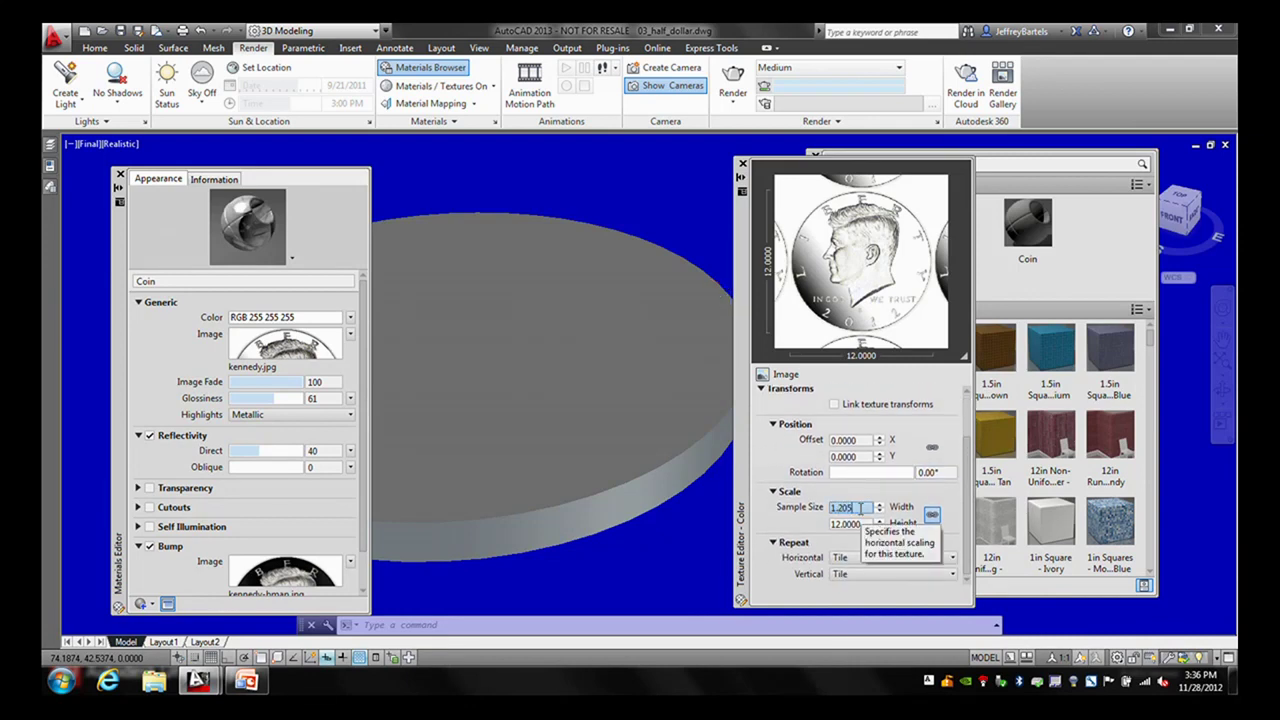
{"action": "key", "text": "Tab"}
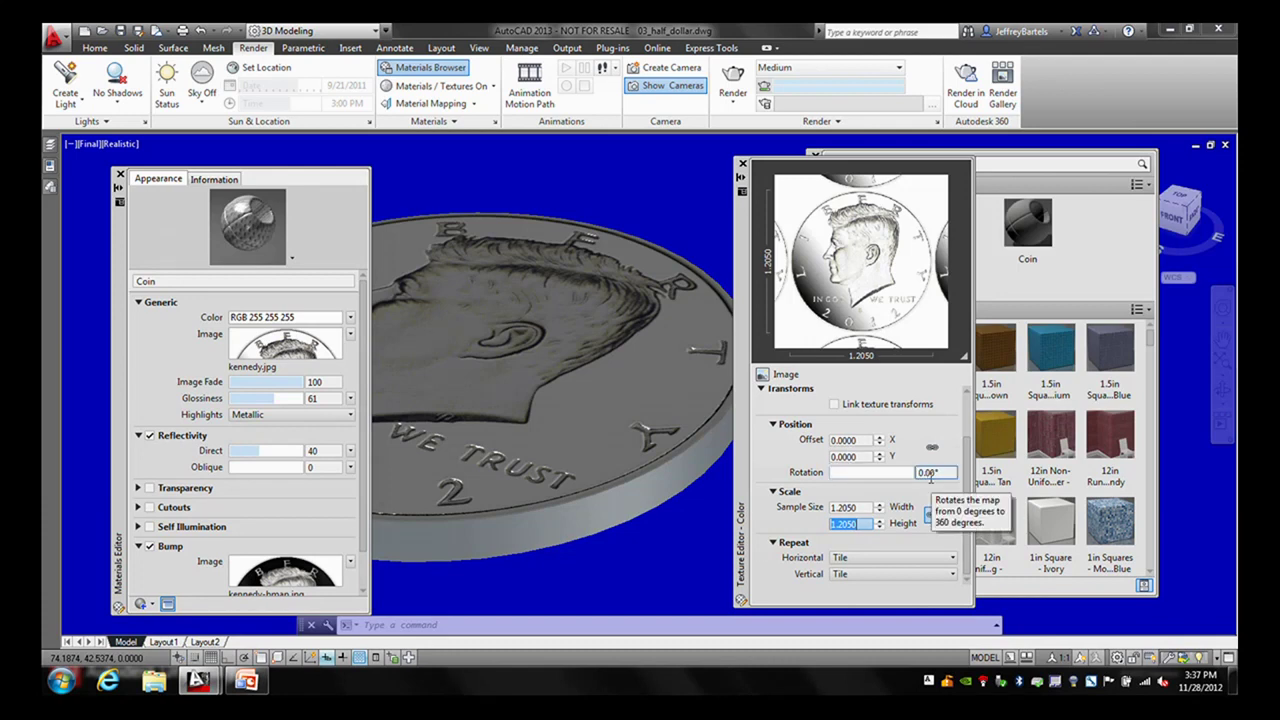
- Link the colour and bump texture transforms and try a texture width of 3
{"action": "left_click", "coordinate": [834, 404]}
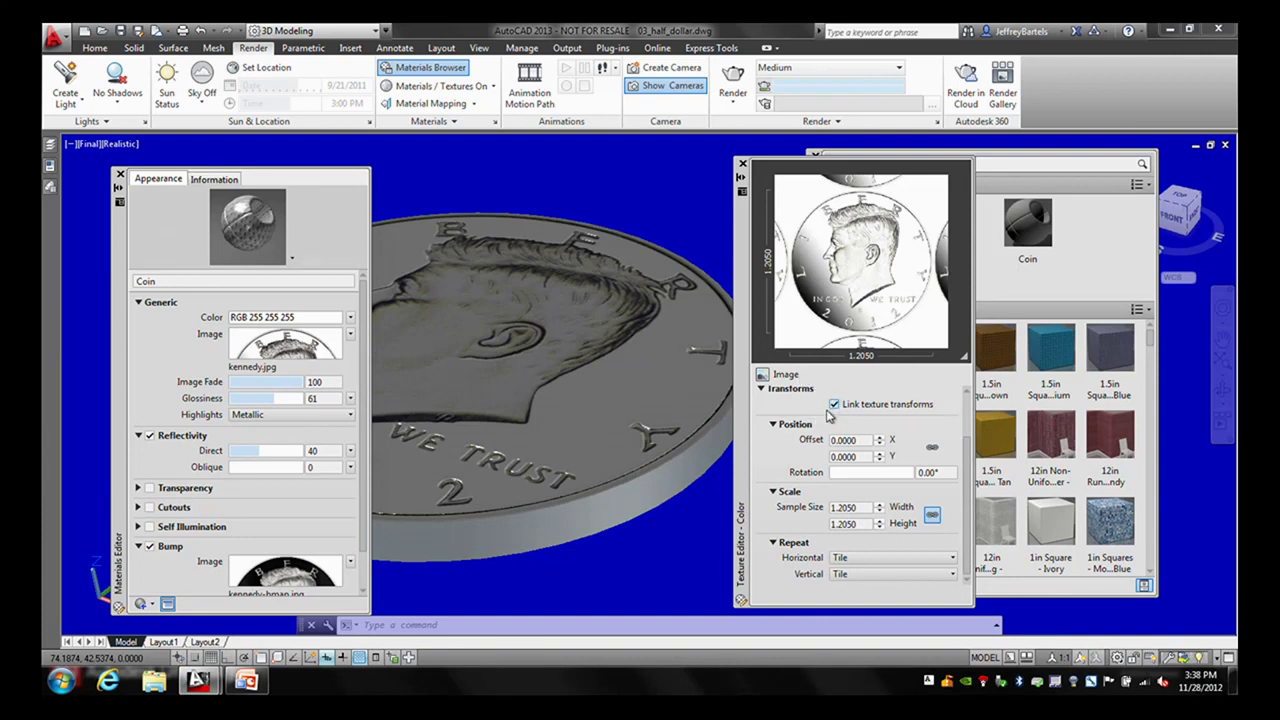
{"action": "left_click", "coordinate": [862, 507]}
{"action": "double_click", "coordinate": [864, 507]}
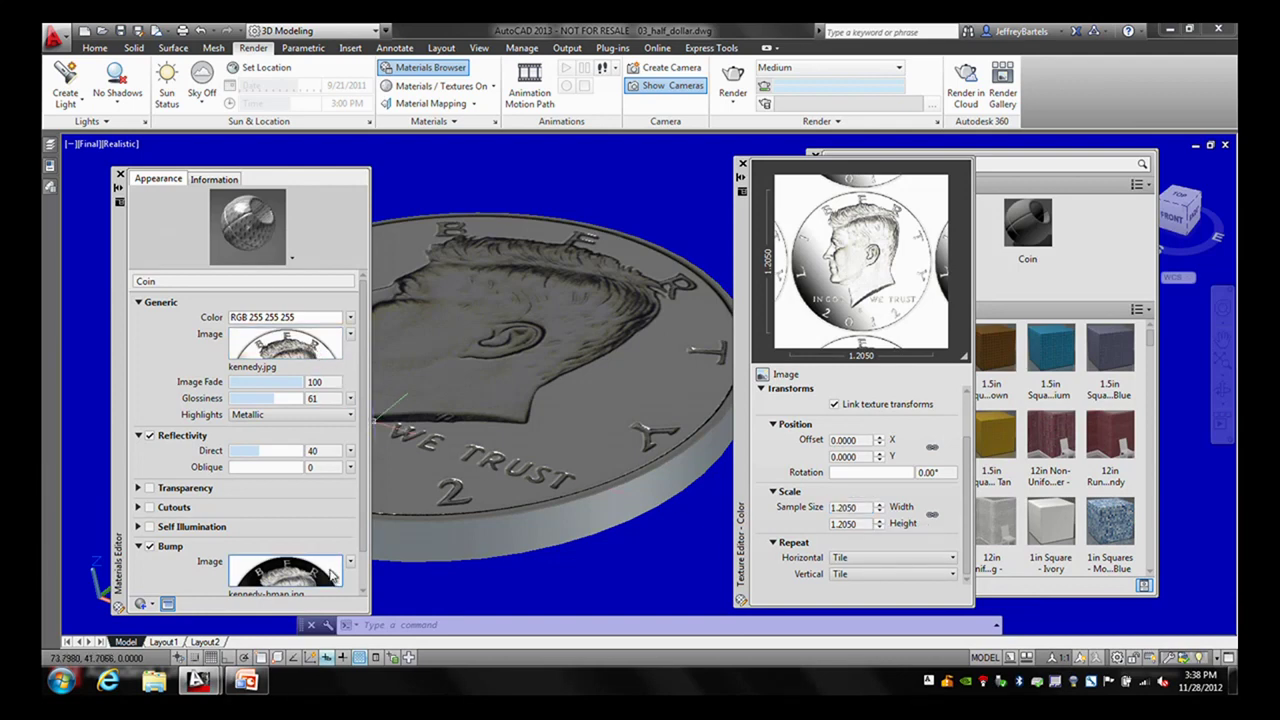
{"action": "type", "text": "3"}
{"action": "key", "text": "Return"}
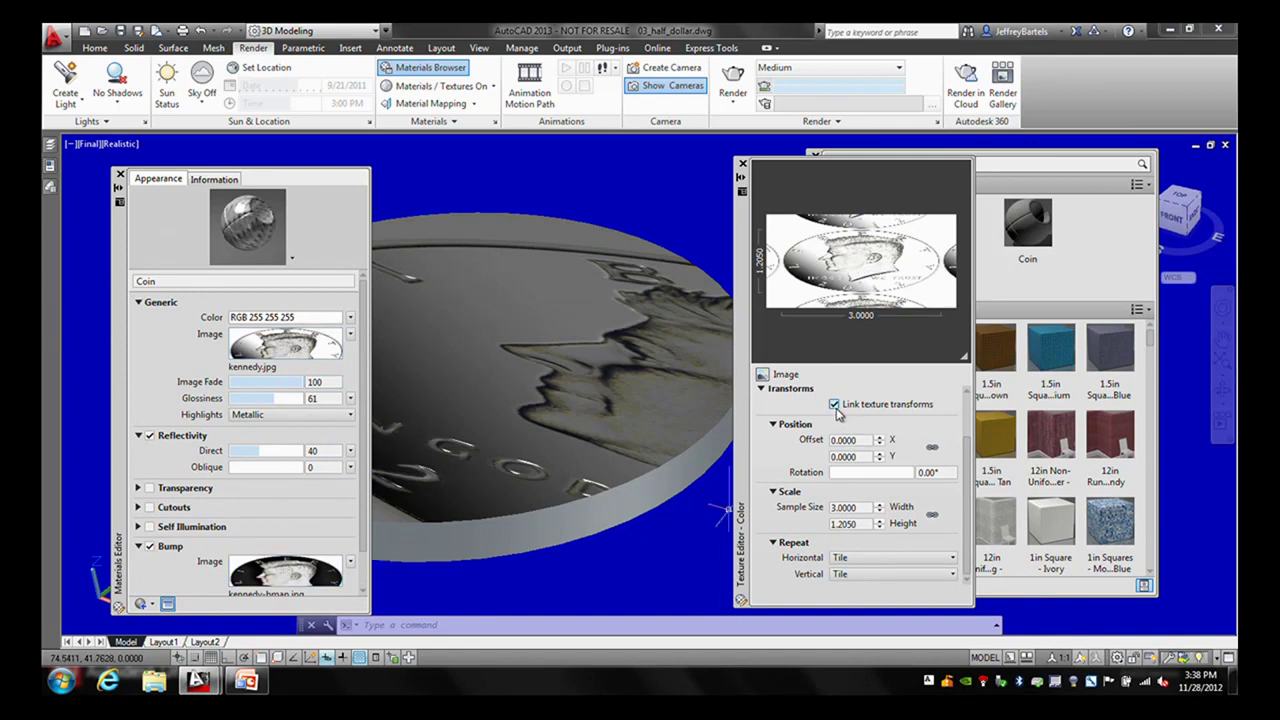
- Restore the 1.205 texture width and close the Texture and Materials Editors
{"action": "left_click", "coordinate": [843, 507]}
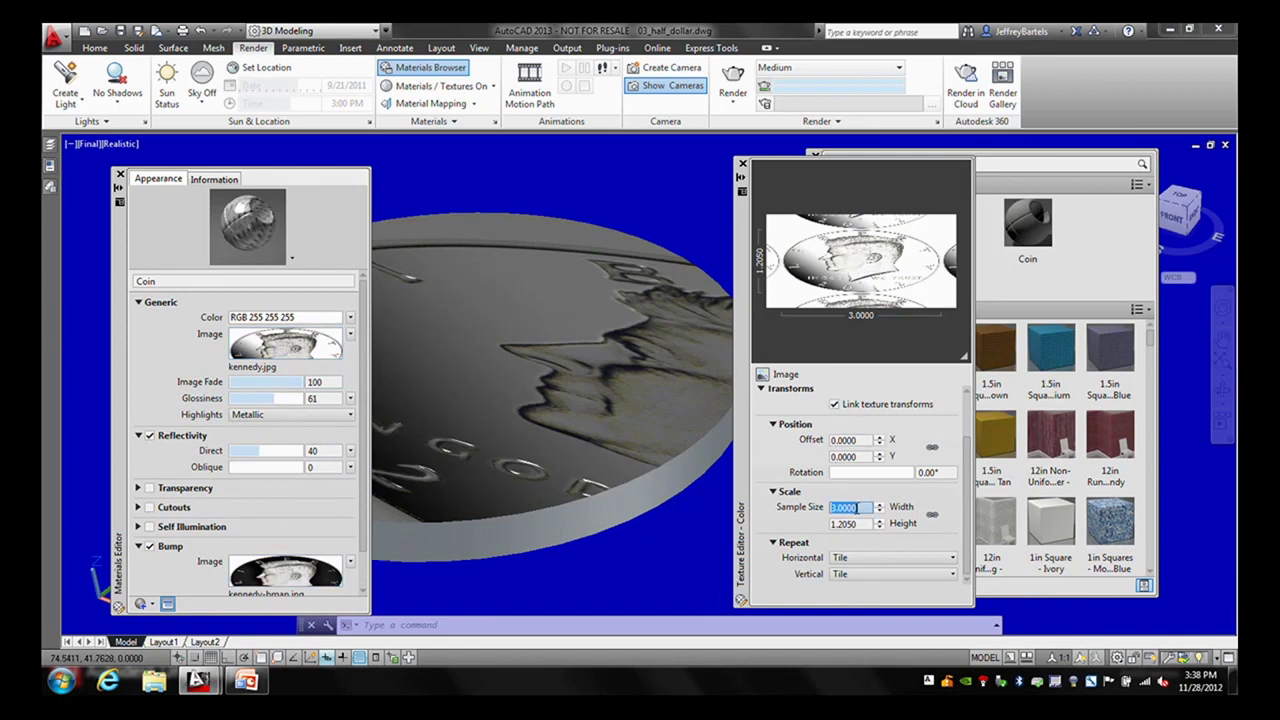
{"action": "type", "text": "1.205"}
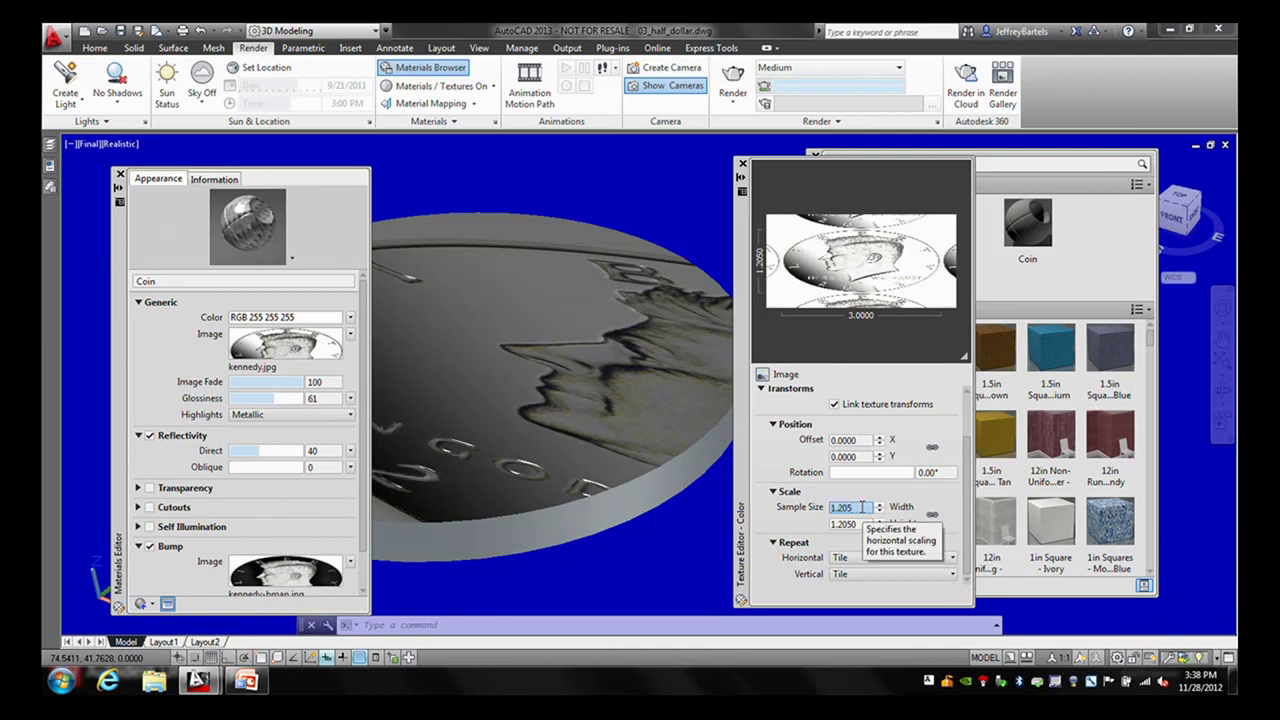
{"action": "key", "text": "Tab"}
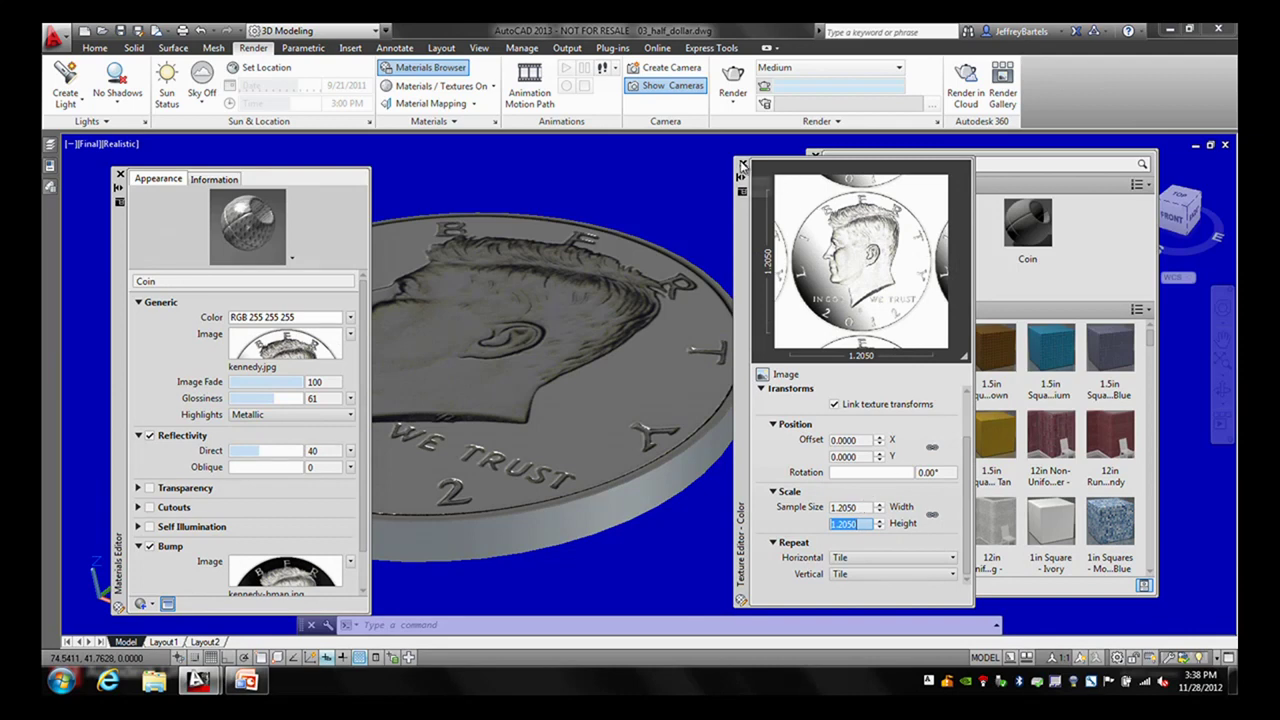
{"action": "left_click", "coordinate": [741, 163]}
{"action": "left_click", "coordinate": [120, 174]}
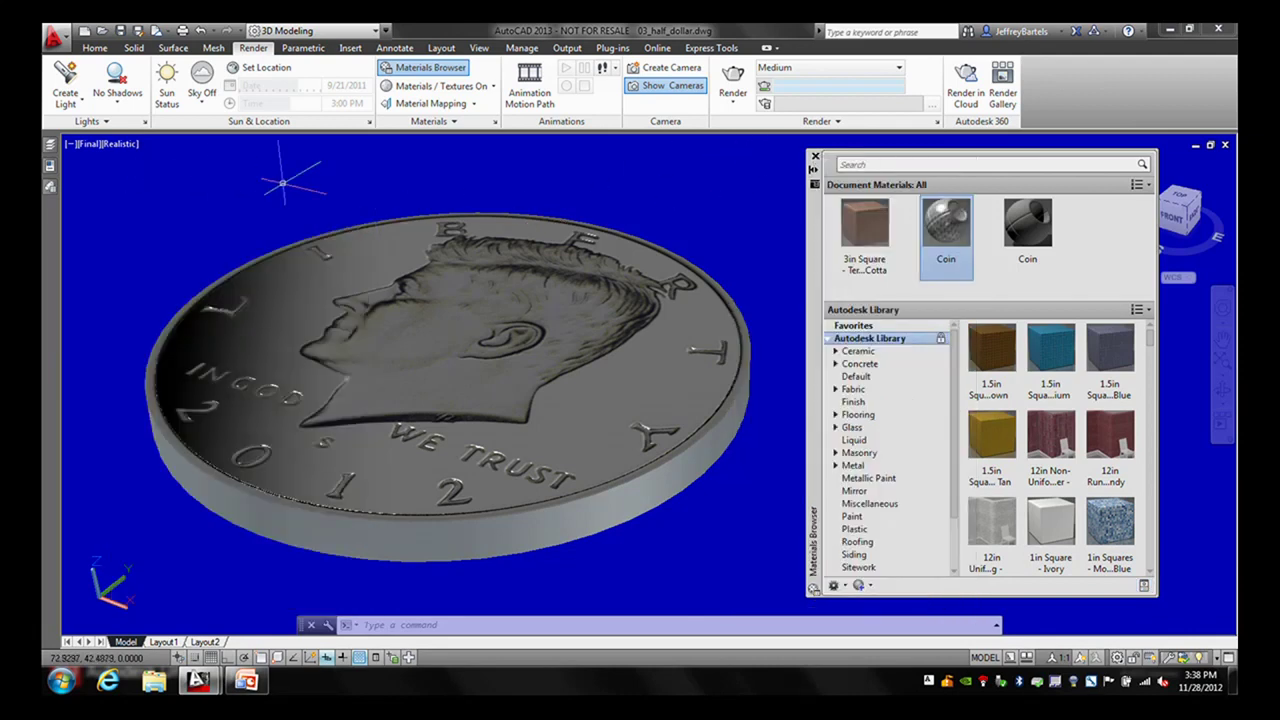
- Render the coin again, compare the new Temp006 render against Temp005, then close the window
{"action": "left_click", "coordinate": [733, 82]}
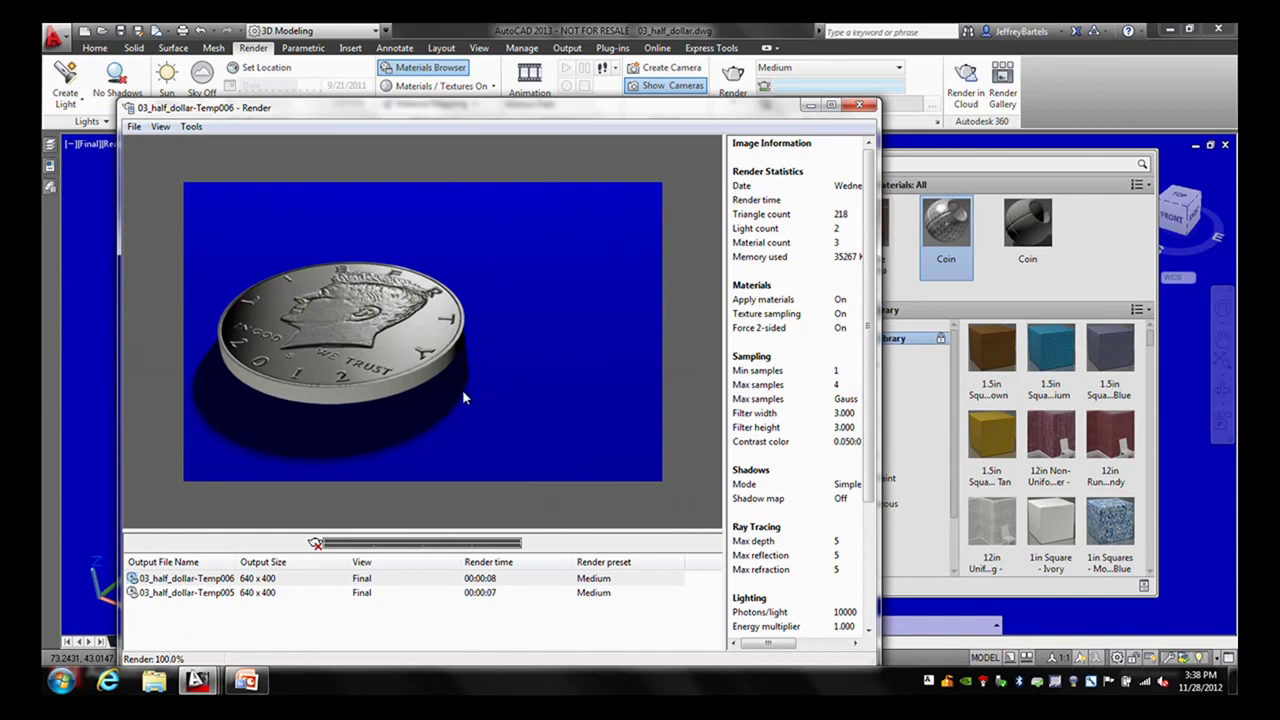
{"action": "left_click", "coordinate": [217, 595]}
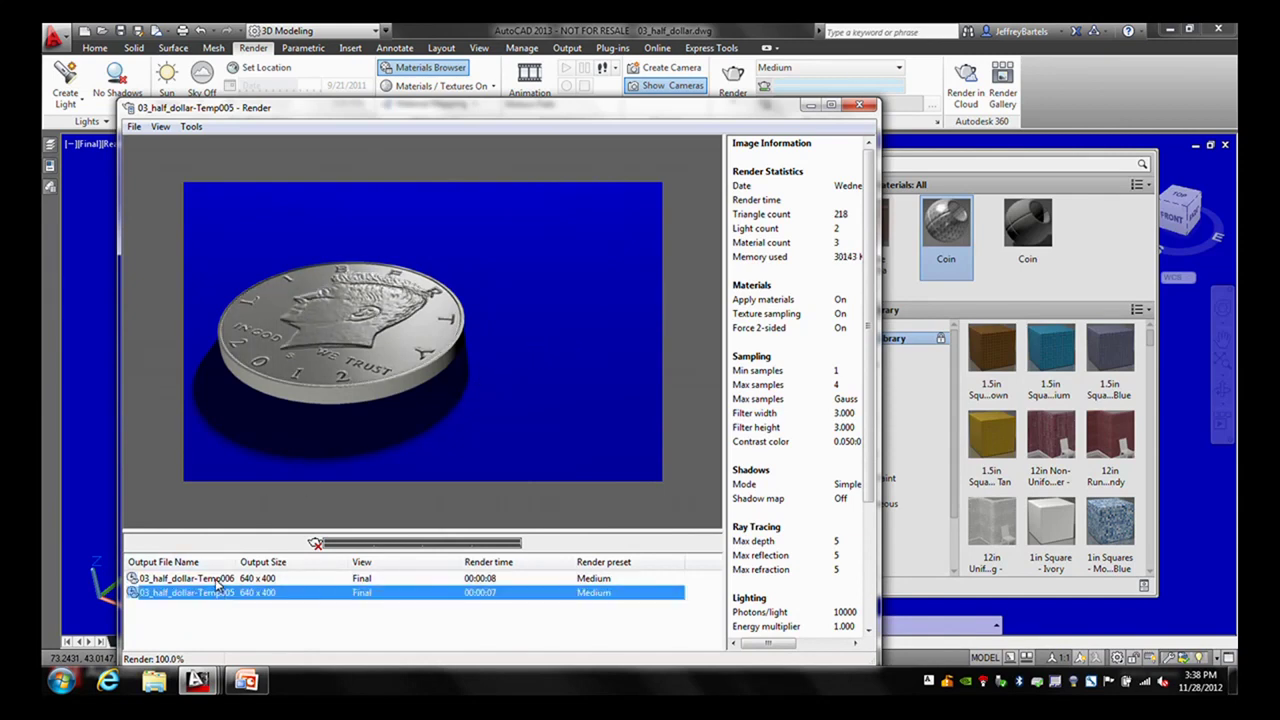
{"action": "left_click", "coordinate": [217, 580]}
{"action": "left_click", "coordinate": [212, 595]}
{"action": "left_click", "coordinate": [212, 580]}
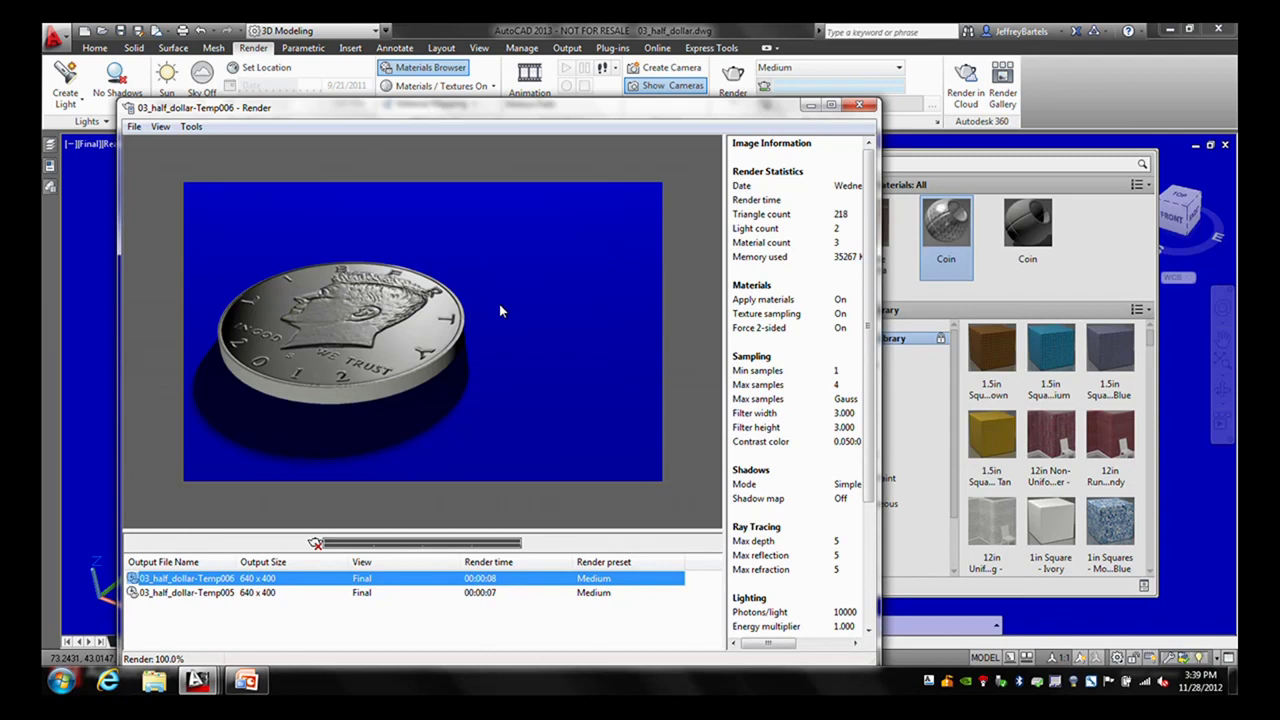
{"action": "left_click", "coordinate": [859, 104]}
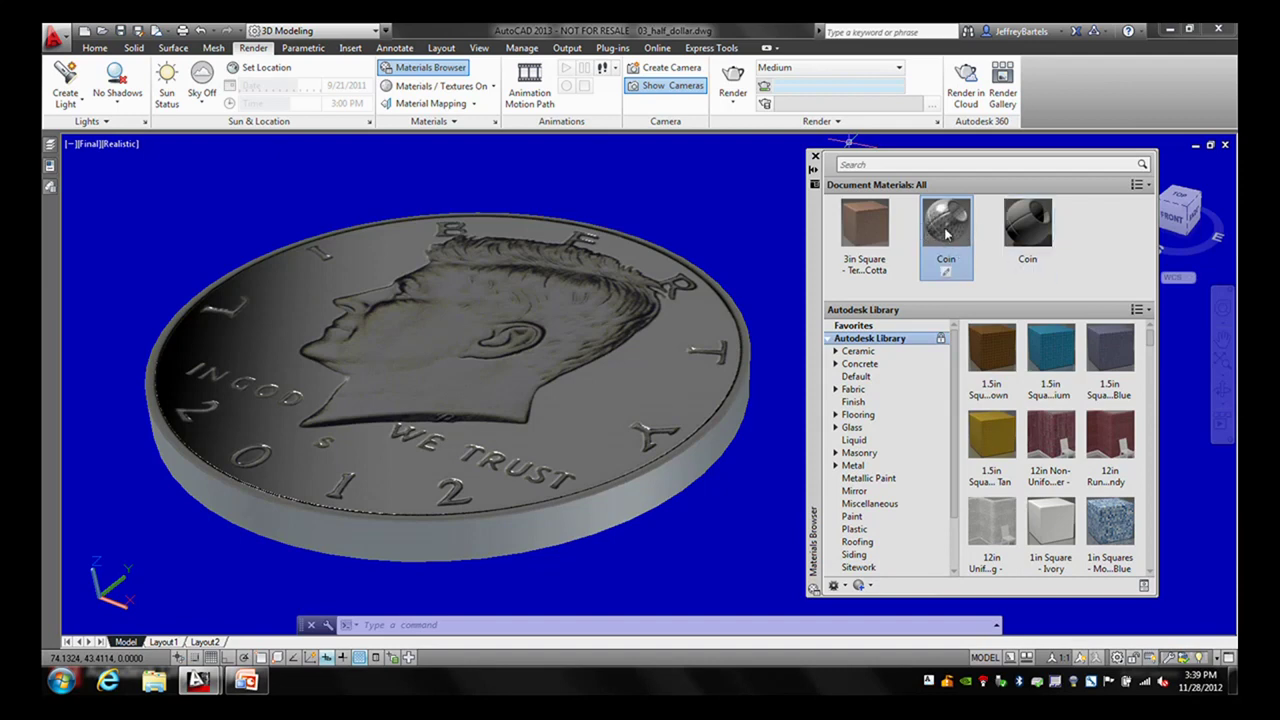
- Duplicate the Coin material and name the copy 'coin edge'
{"action": "right_click", "coordinate": [946, 218]}
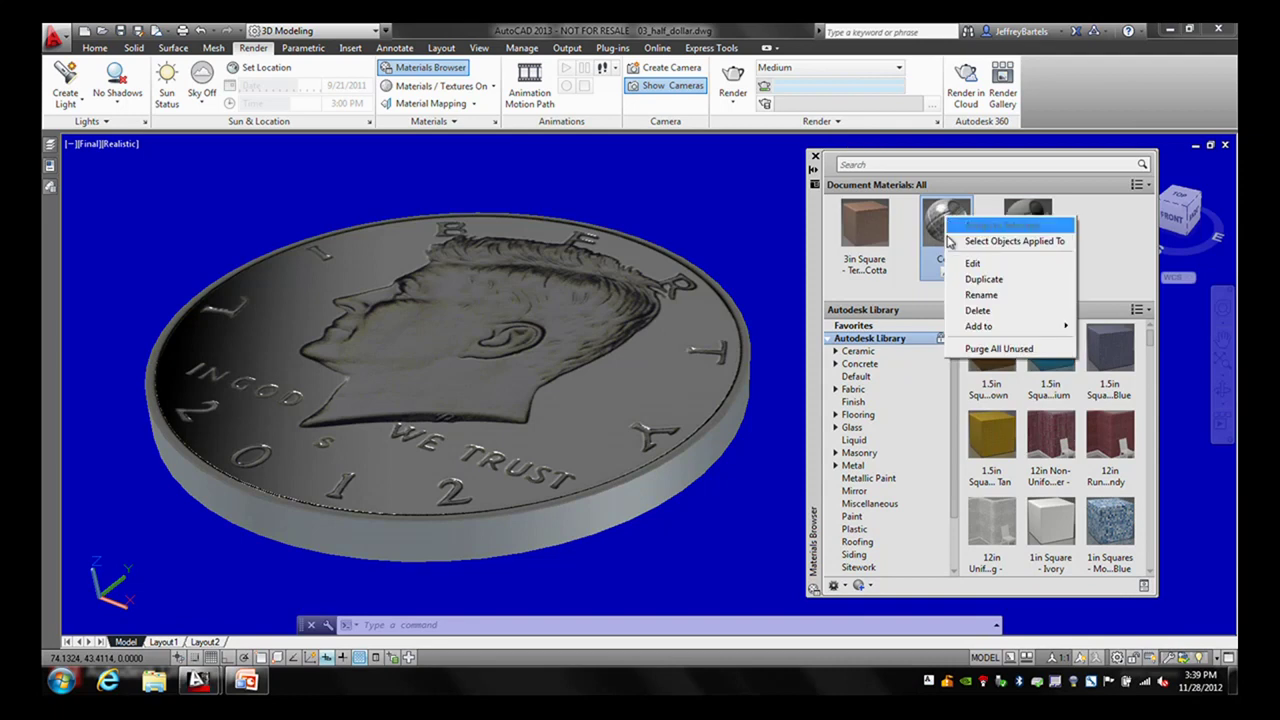
{"action": "left_click", "coordinate": [965, 281]}
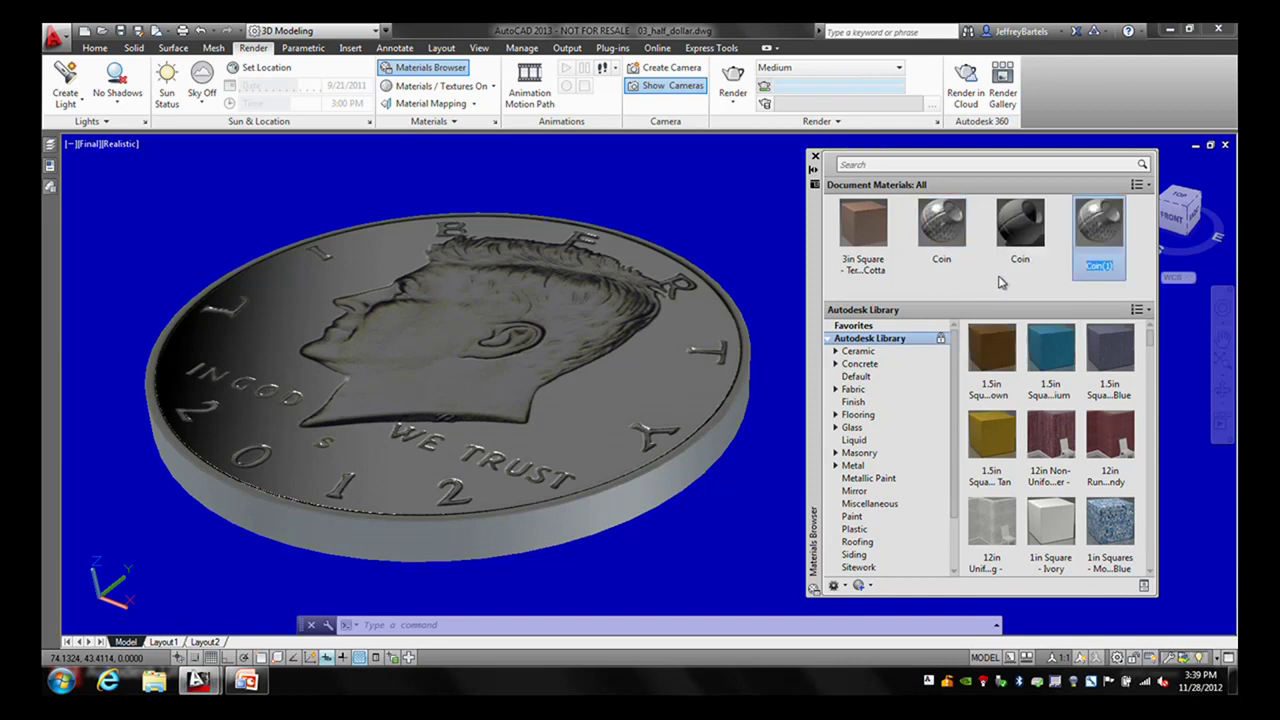
{"action": "type", "text": "coin edge"}
{"action": "key", "text": "Return"}
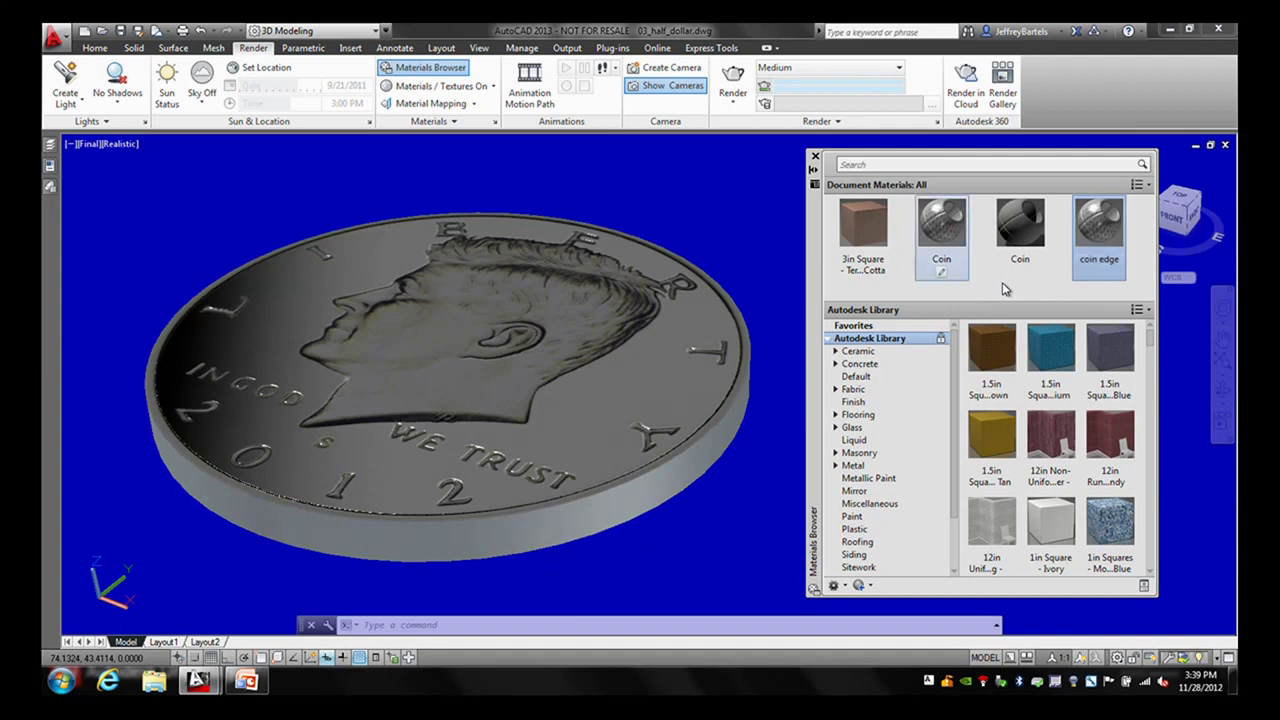
- Remove the Kennedy colour image from coin edge and open its bump texture settings
{"action": "left_click", "coordinate": [1100, 225]}
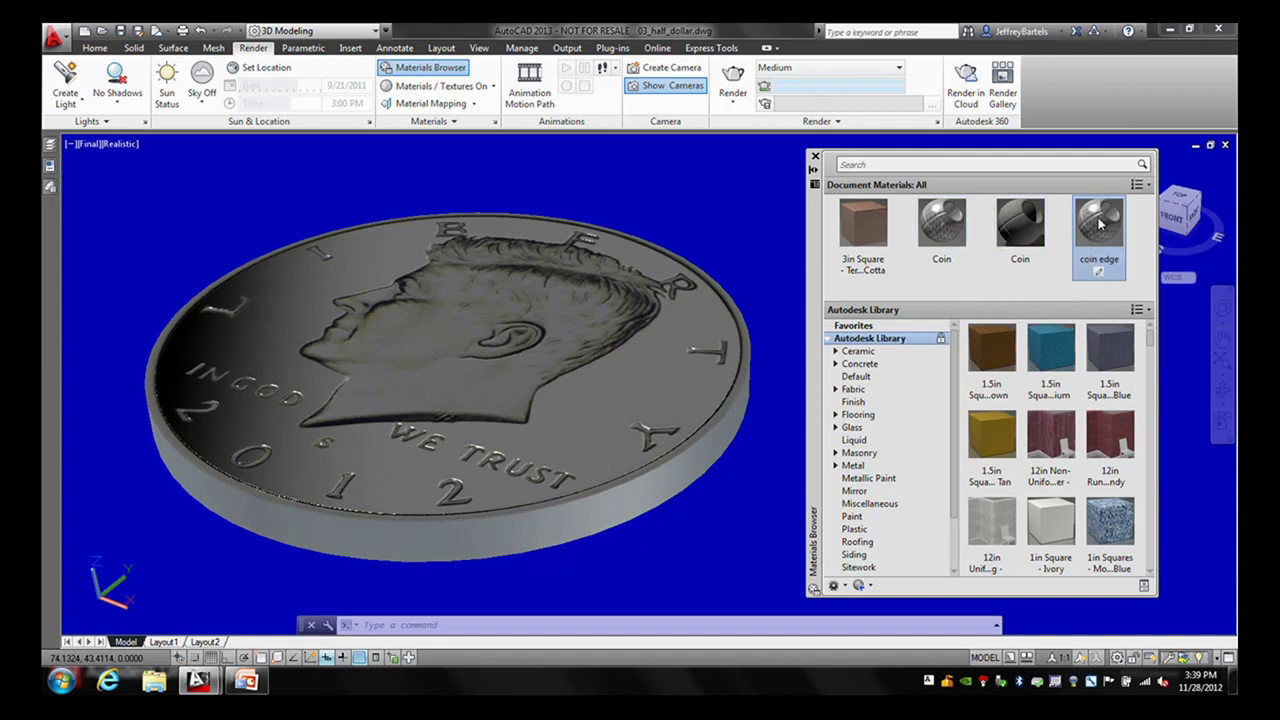
{"action": "left_click", "coordinate": [1098, 272]}
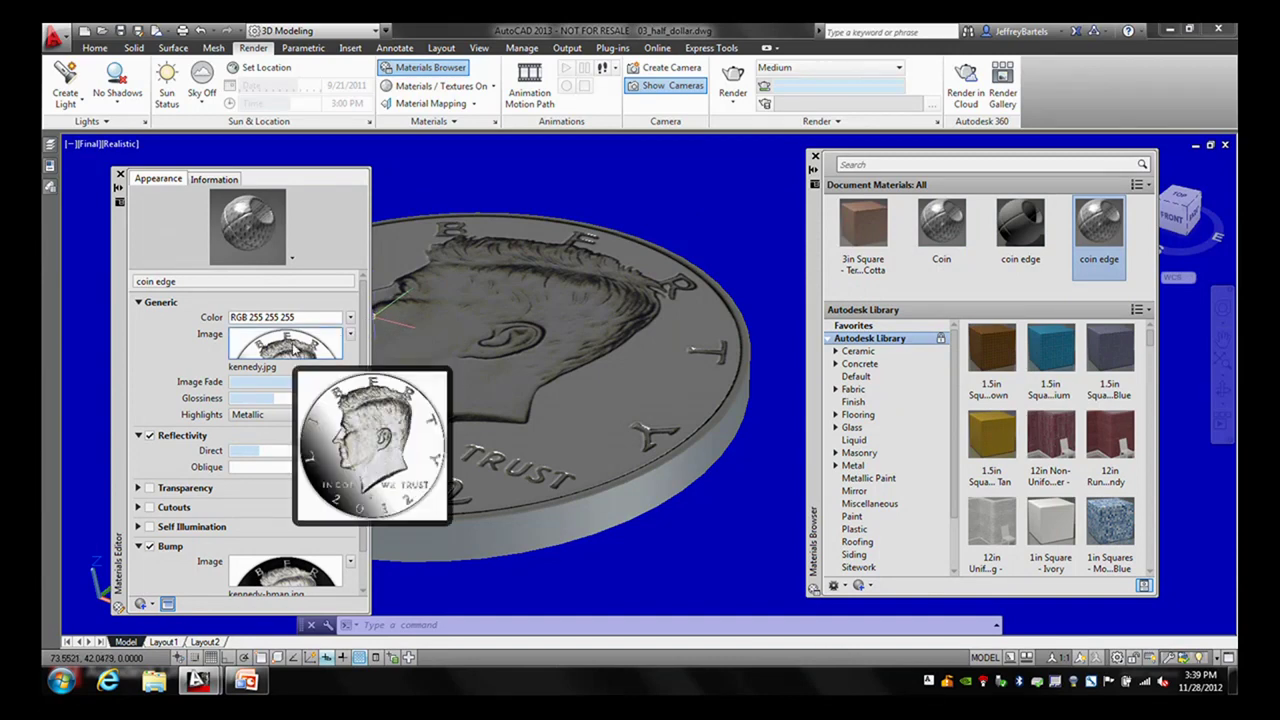
{"action": "left_click", "coordinate": [351, 336]}
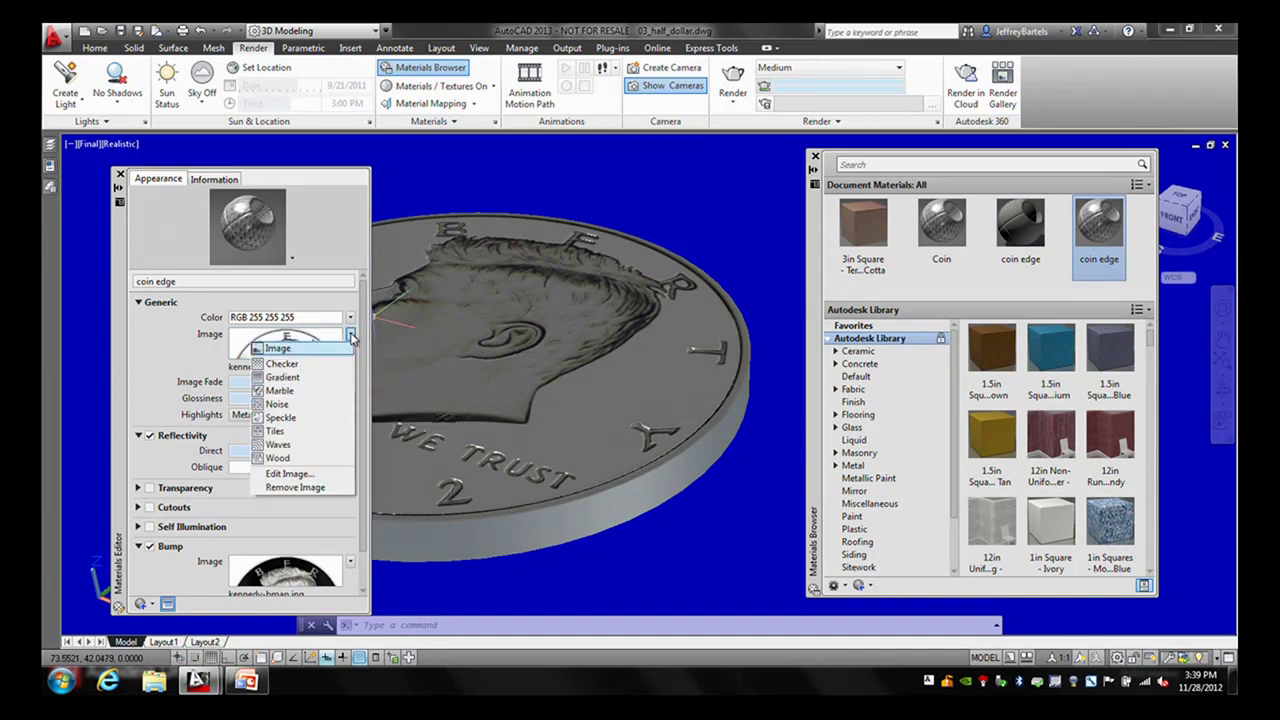
{"action": "left_click", "coordinate": [300, 488]}
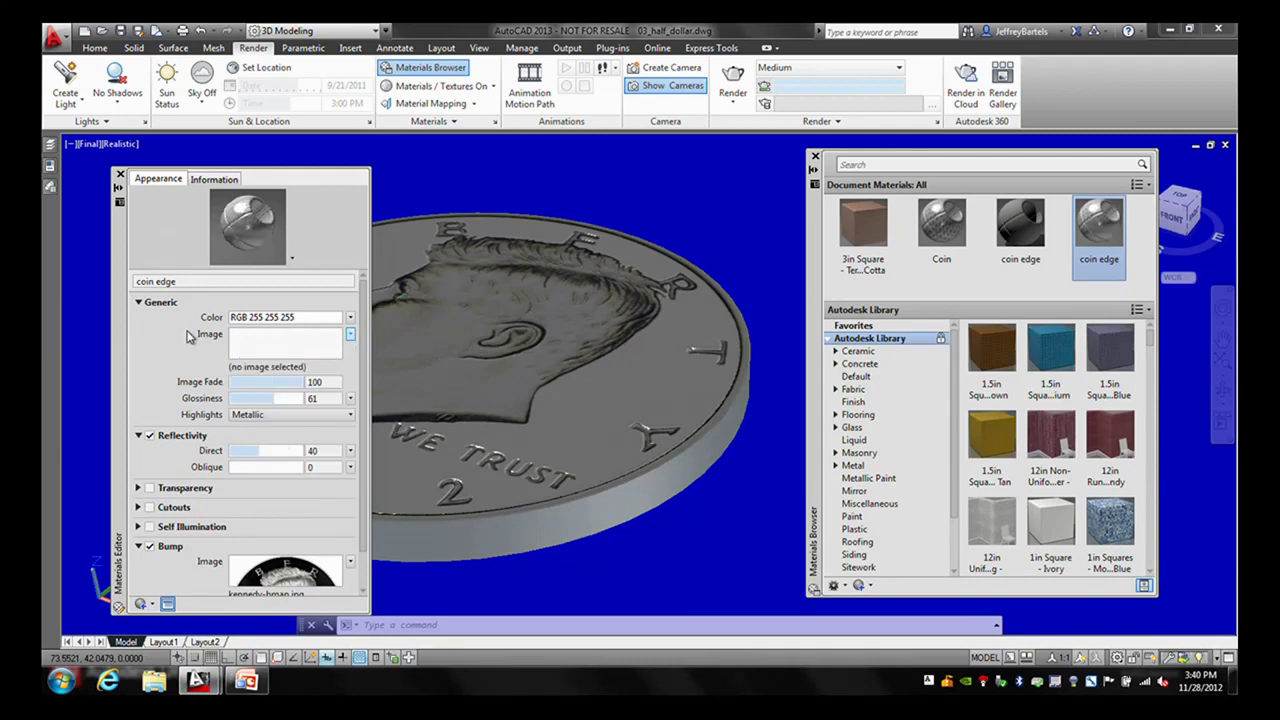
{"action": "left_click_drag", "start_coordinate": [363, 366], "coordinate": [363, 410]}
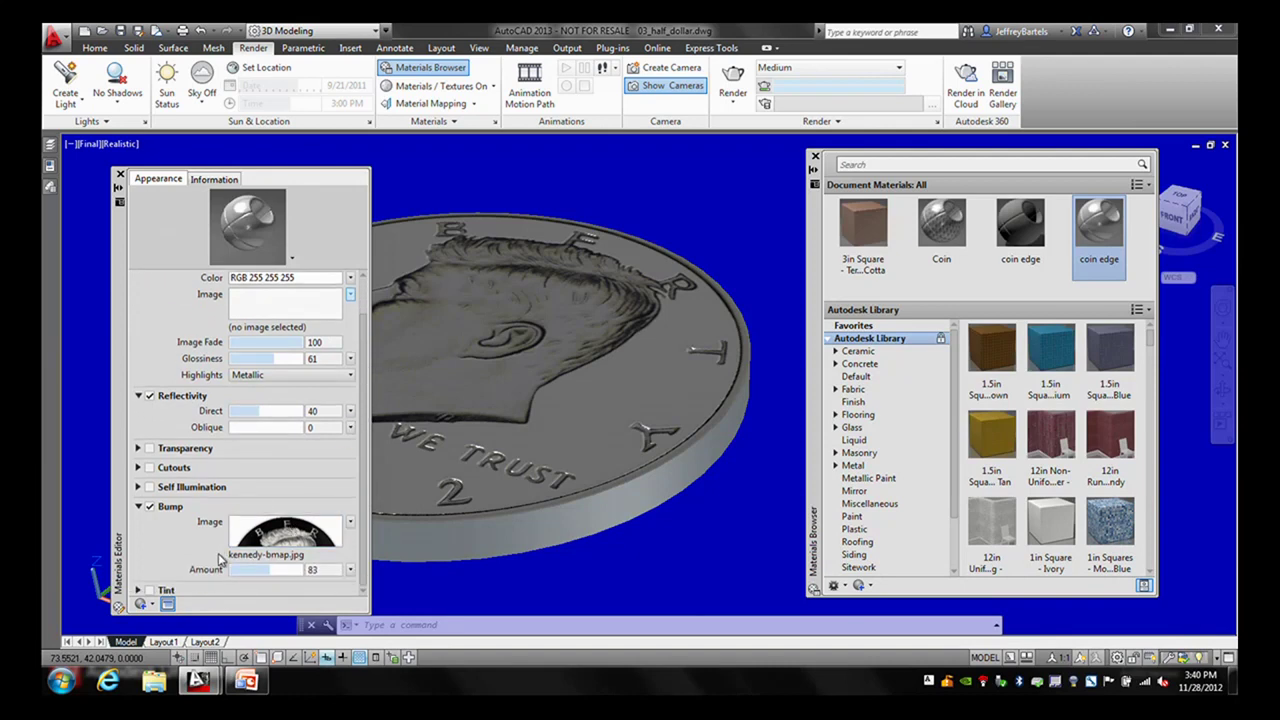
{"action": "mouse_move", "coordinate": [275, 537]}
{"action": "left_click", "coordinate": [275, 537]}
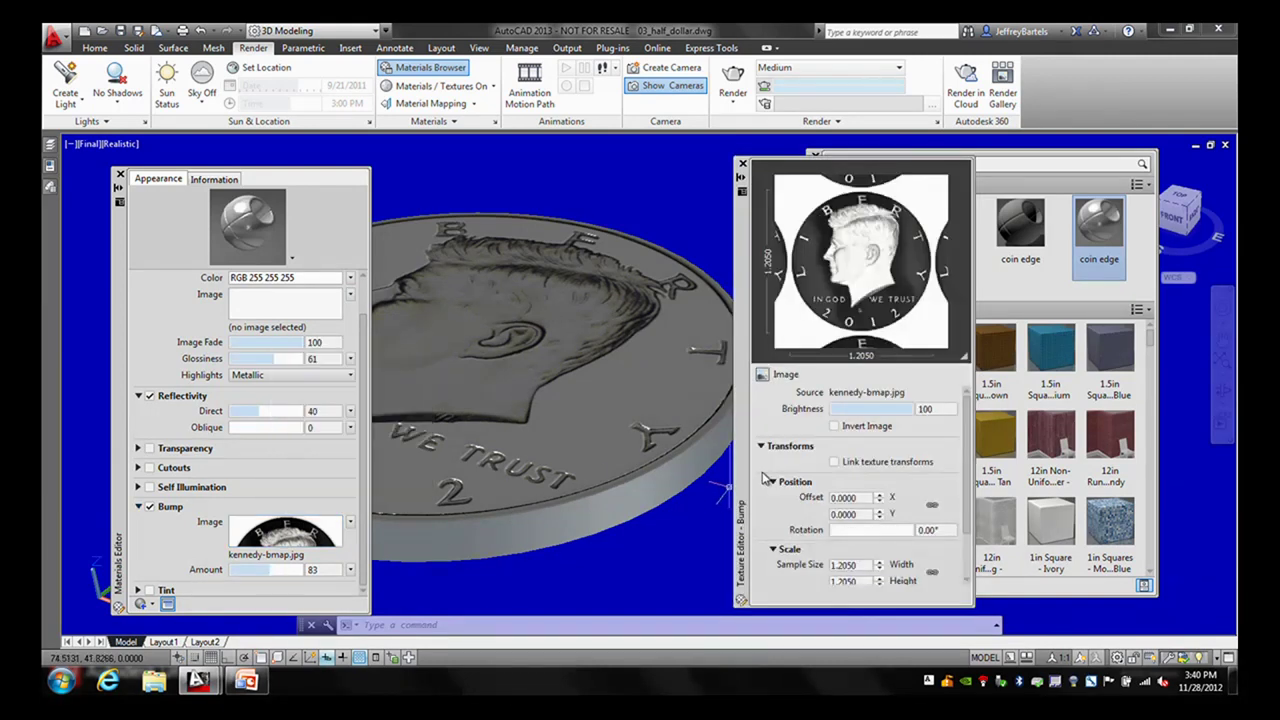
- Swap the coin edge bump source file for coin-edge-bmp.jpg
{"action": "left_click", "coordinate": [846, 396]}
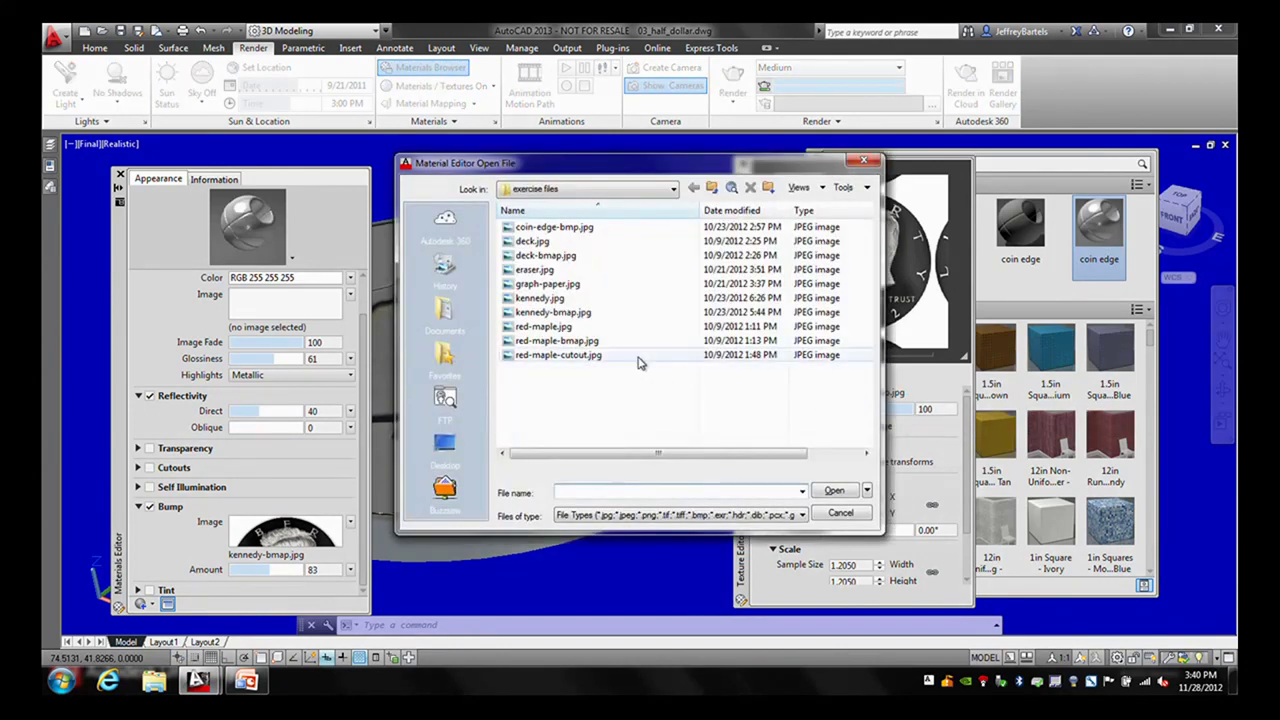
{"action": "left_click", "coordinate": [555, 228]}
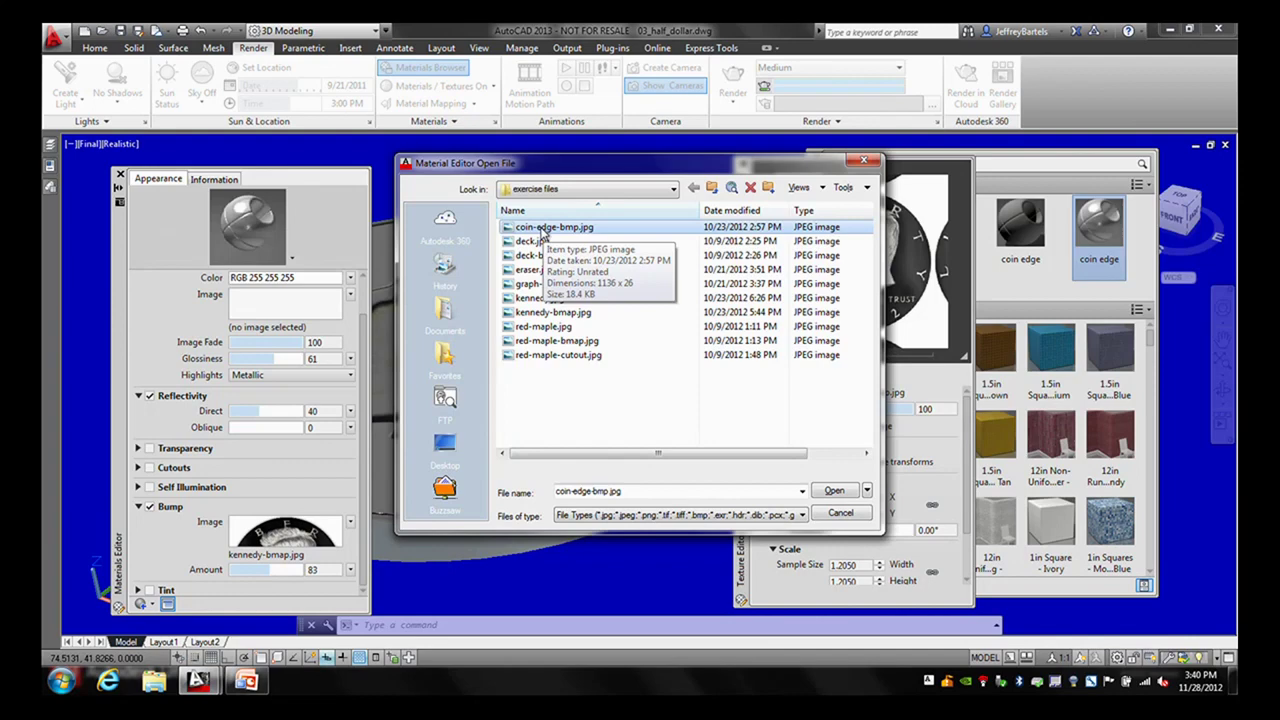
{"action": "left_click", "coordinate": [834, 491]}
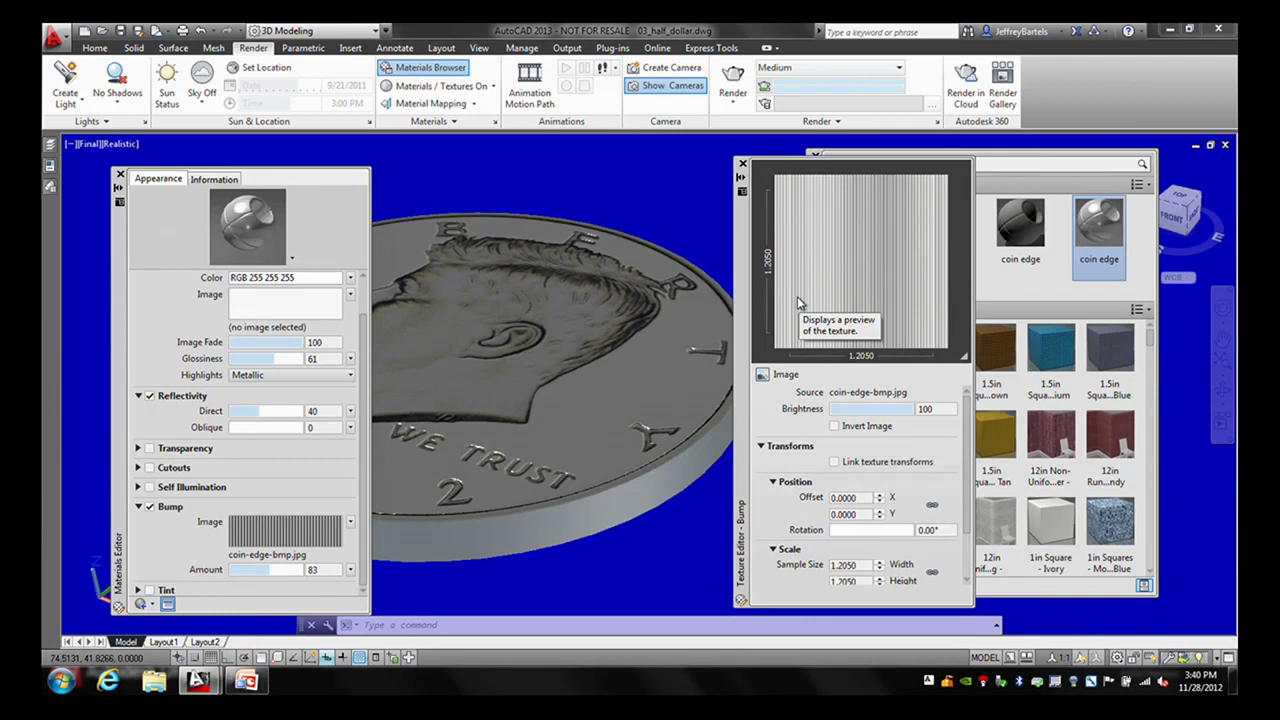
- Set the bump texture height to 0.085 and width to 1, then close both editors
{"action": "left_click_drag", "start_coordinate": [969, 452], "coordinate": [968, 514]}
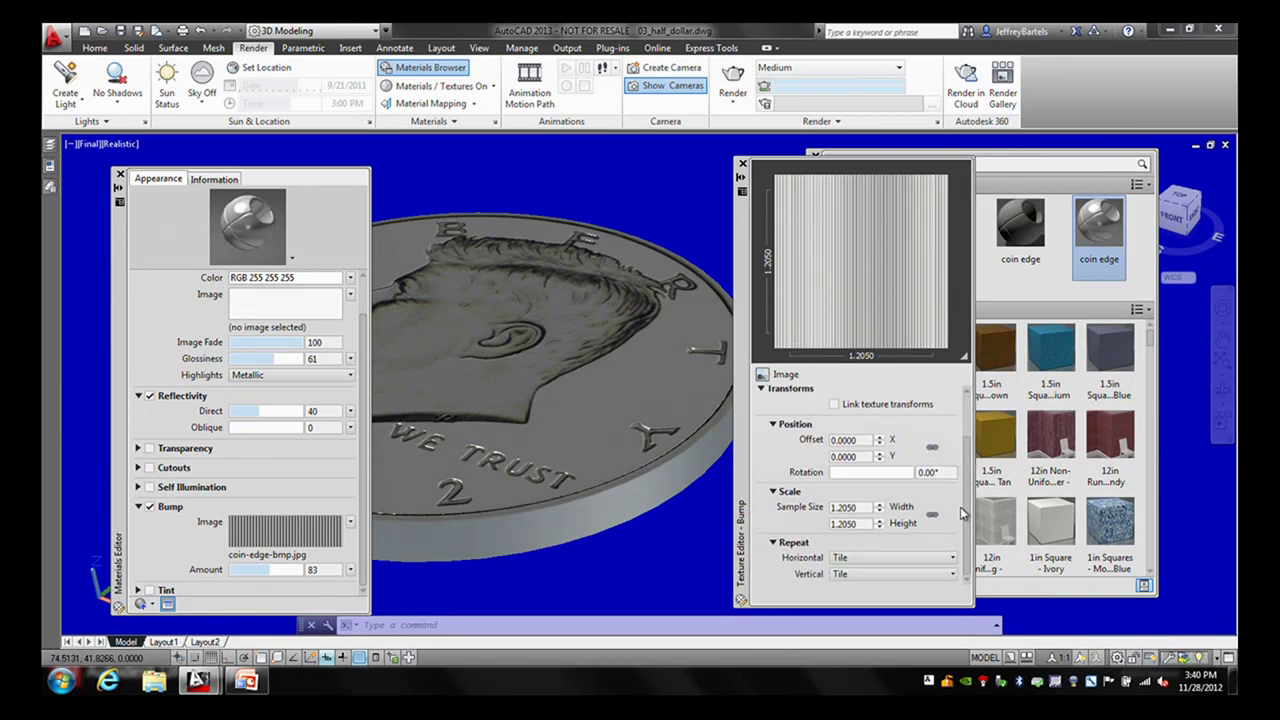
{"action": "double_click", "coordinate": [863, 524]}
{"action": "type", "text": ".085"}
{"action": "double_click", "coordinate": [846, 508]}
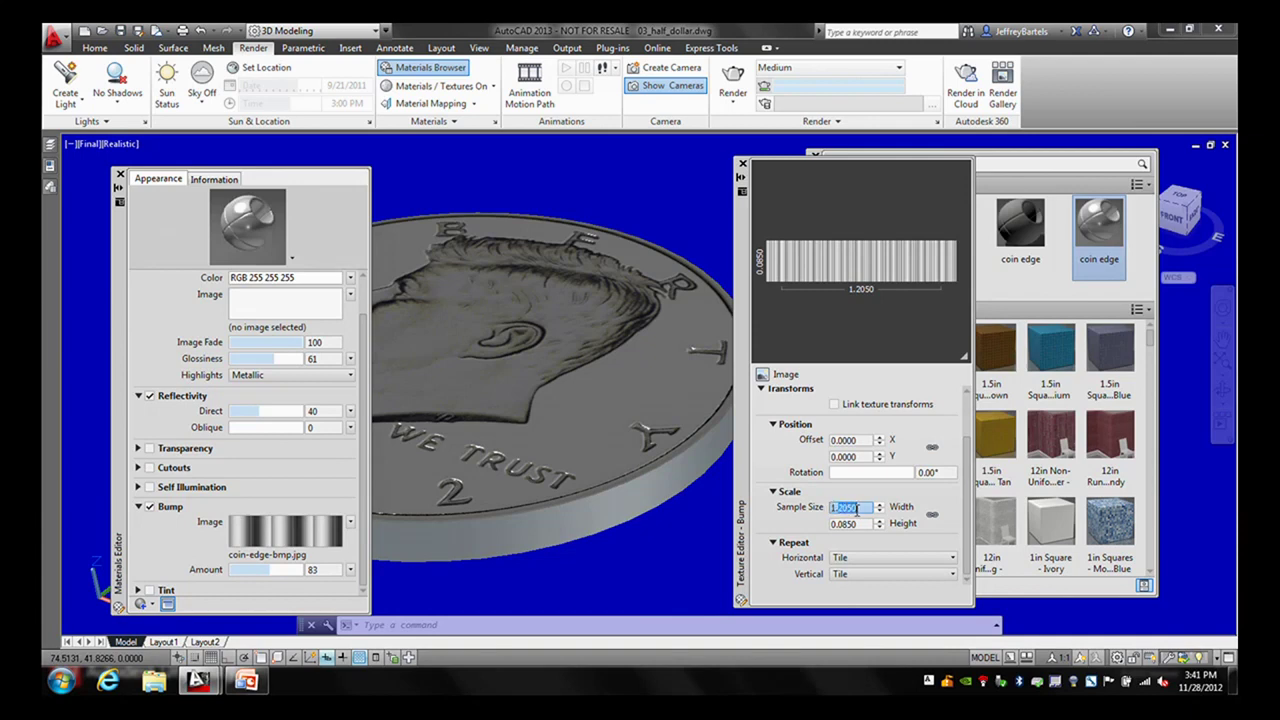
{"action": "type", "text": "1"}
{"action": "key", "text": "Return"}
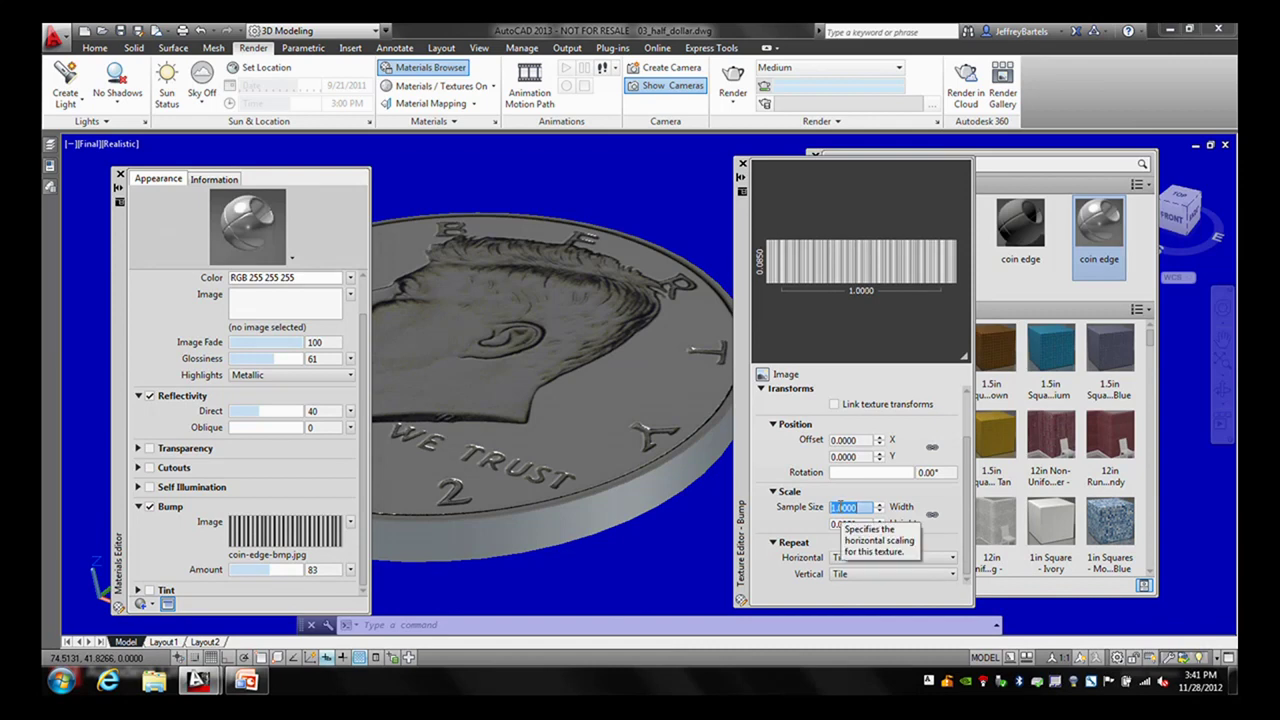
{"action": "left_click", "coordinate": [850, 512]}
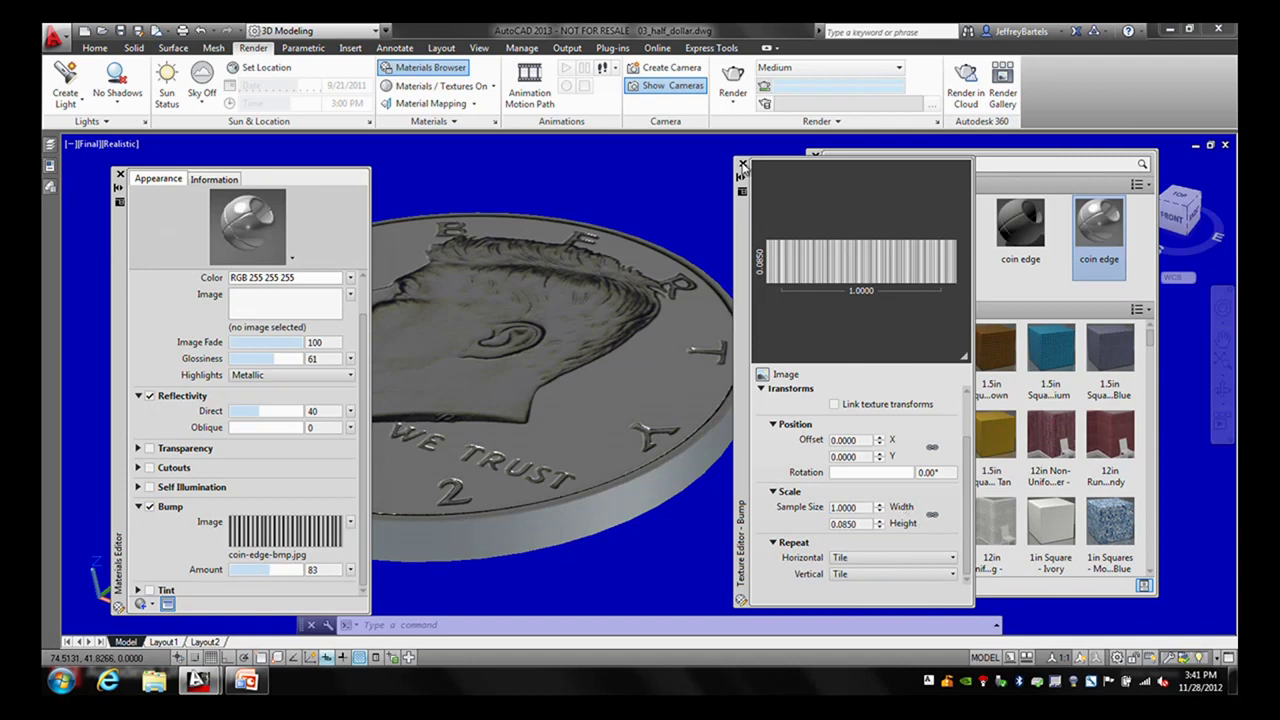
{"action": "left_click", "coordinate": [742, 163]}
{"action": "left_click", "coordinate": [120, 175]}
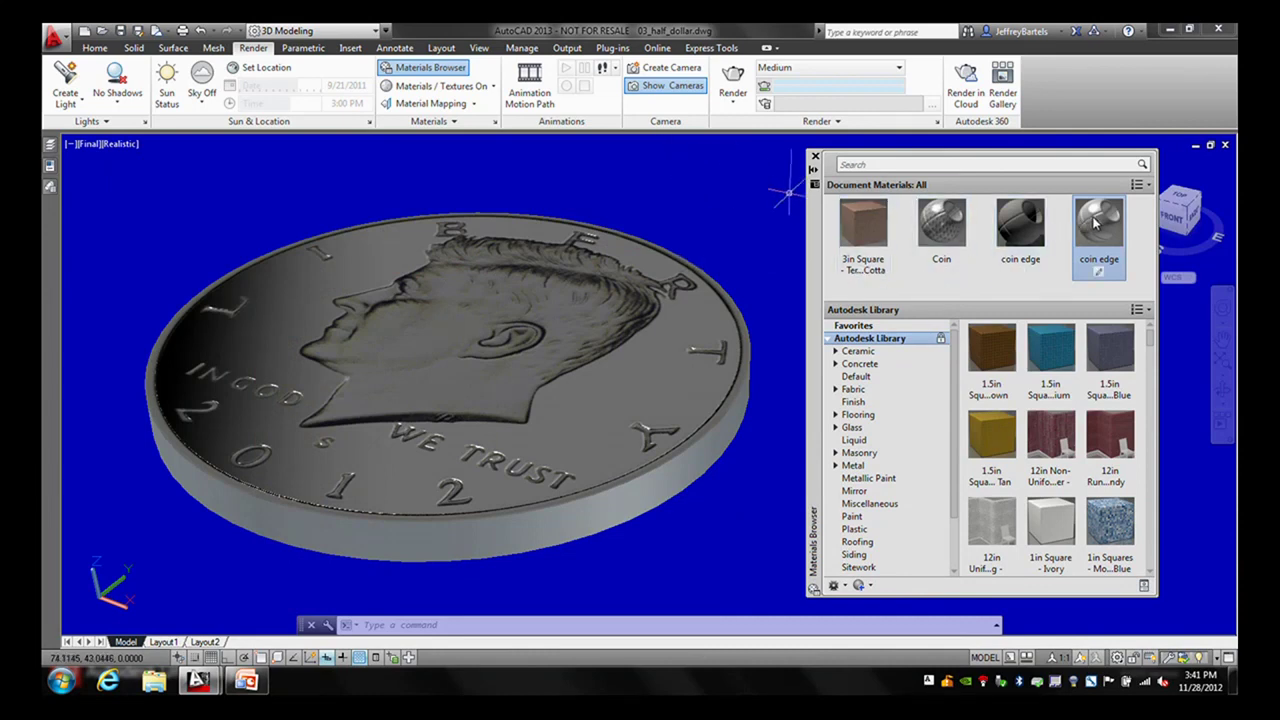
- Drag the coin edge material from Document Materials onto the coin's rim
{"action": "left_click_drag", "start_coordinate": [1095, 224], "coordinate": [702, 450]}
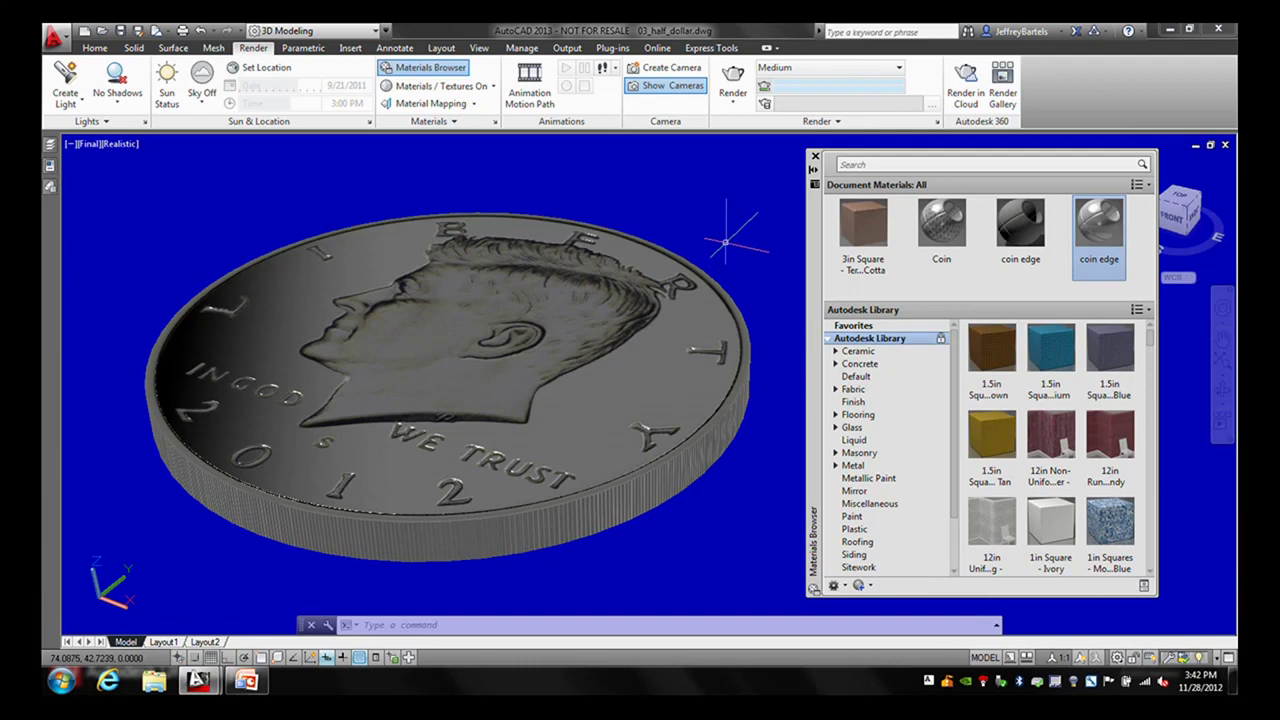
{"action": "mouse_move", "coordinate": [726, 242]}
- Apply cylindrical material mapping to the coin's rim face so the edge ridges wrap evenly
{"action": "left_click", "coordinate": [476, 104]}
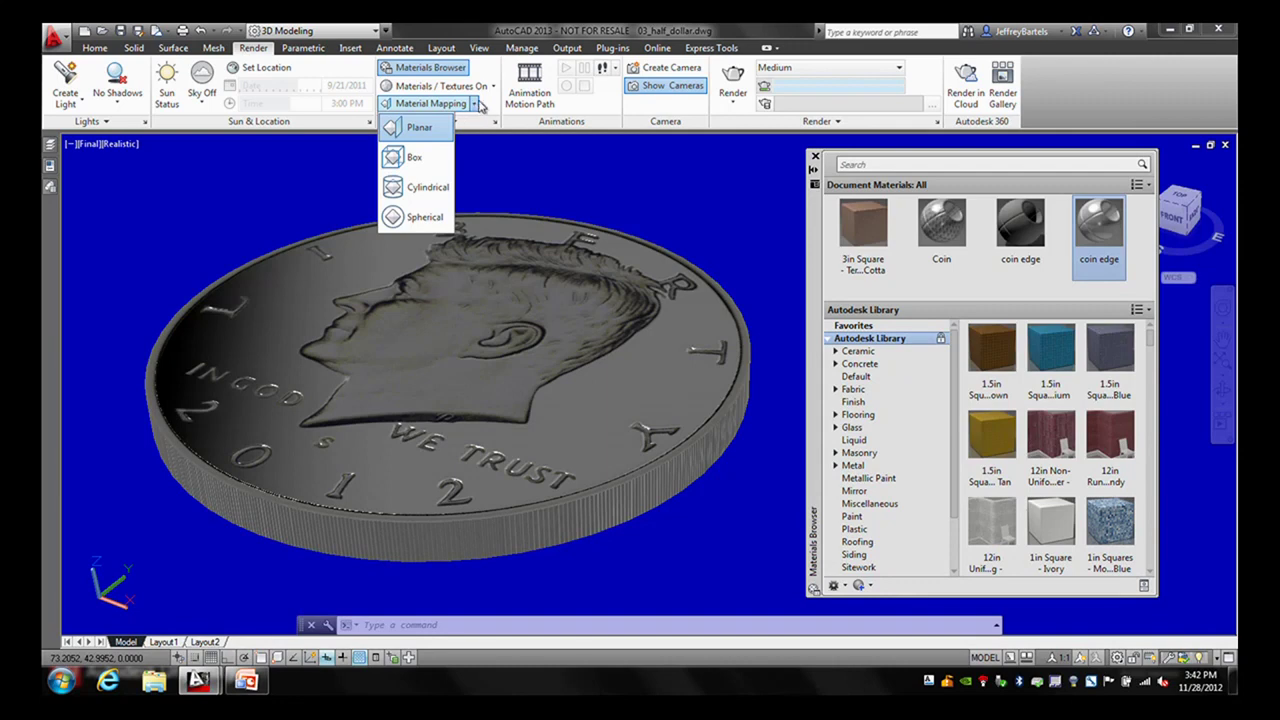
{"action": "left_click", "coordinate": [424, 188]}
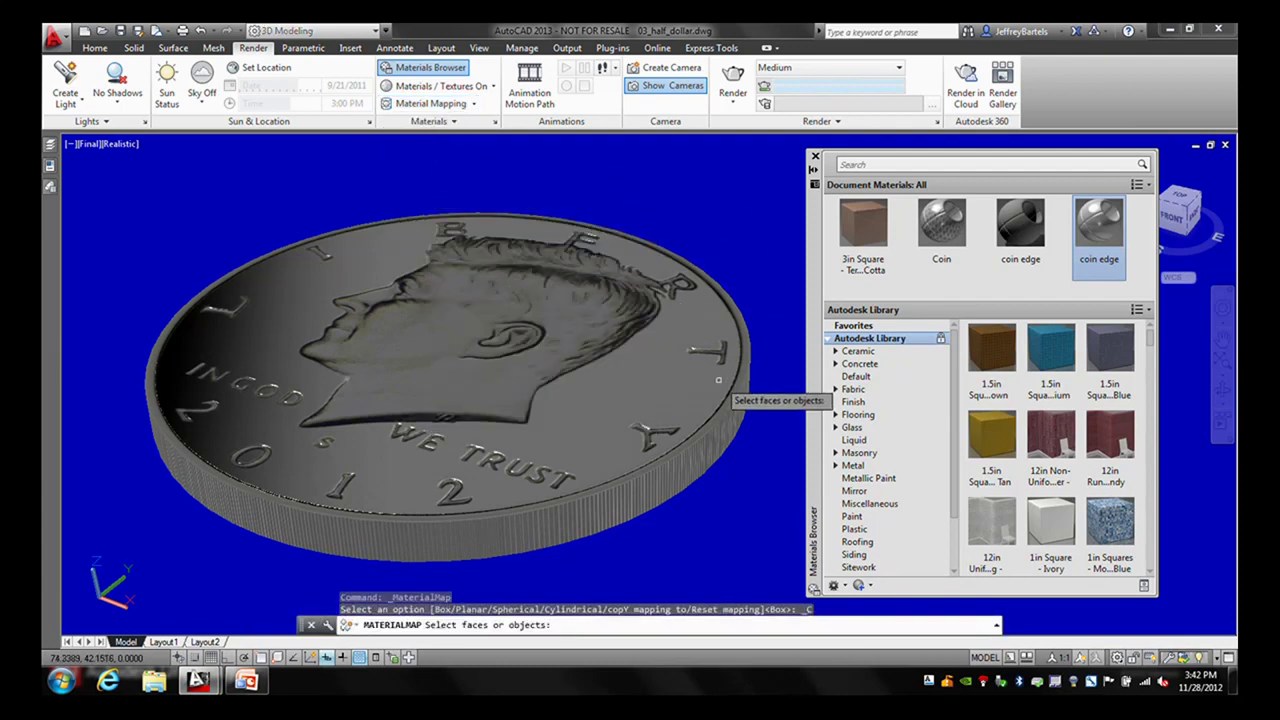
{"action": "left_click", "coordinate": [720, 442]}
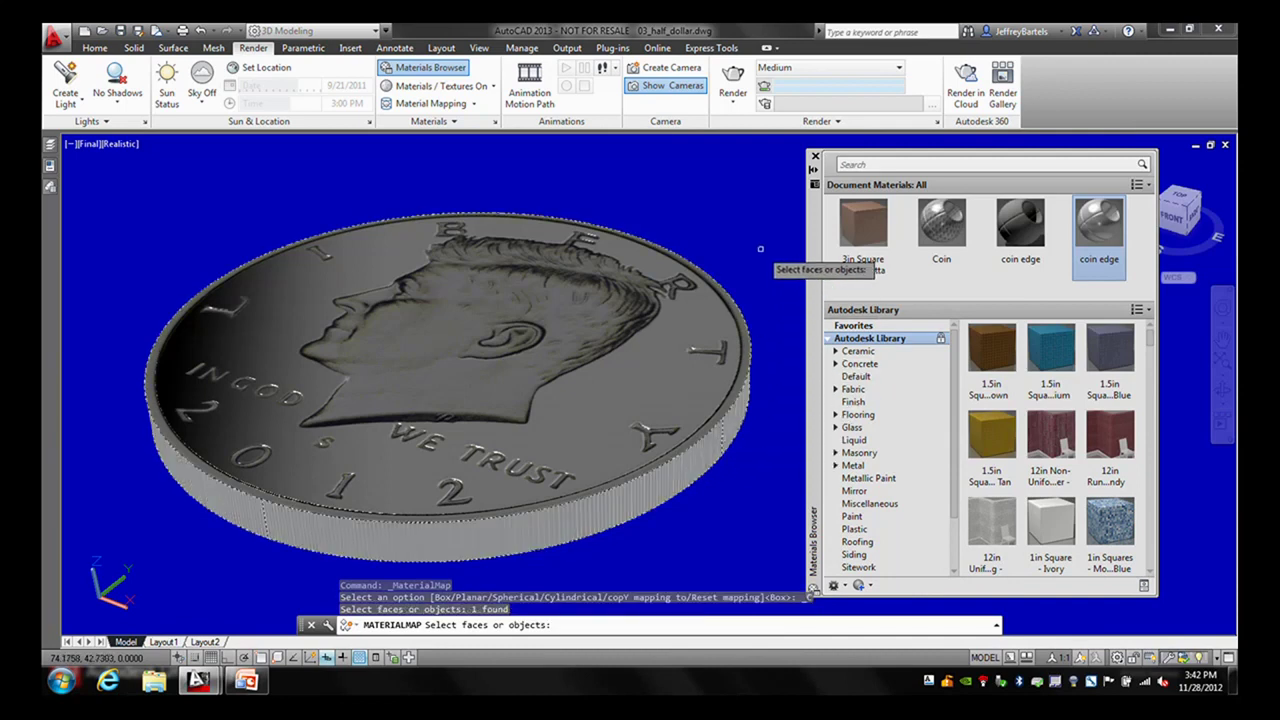
{"action": "key", "text": "Return"}
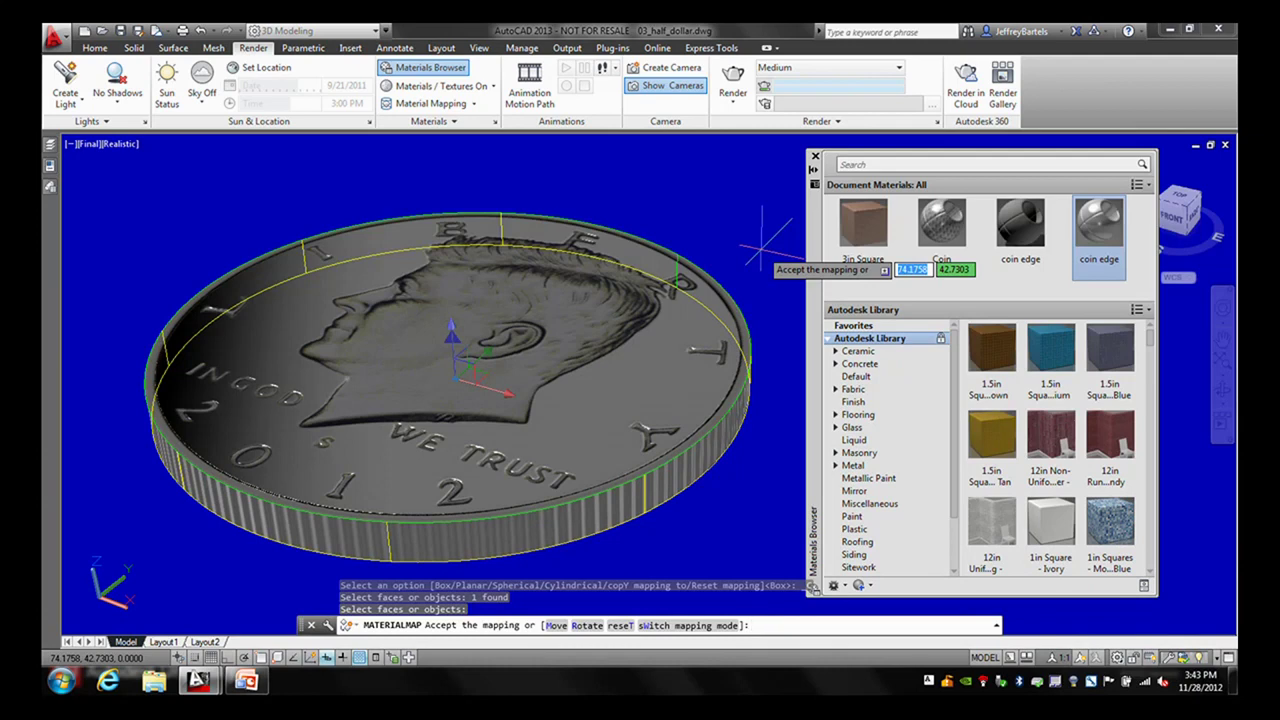
{"action": "key", "text": "Return"}
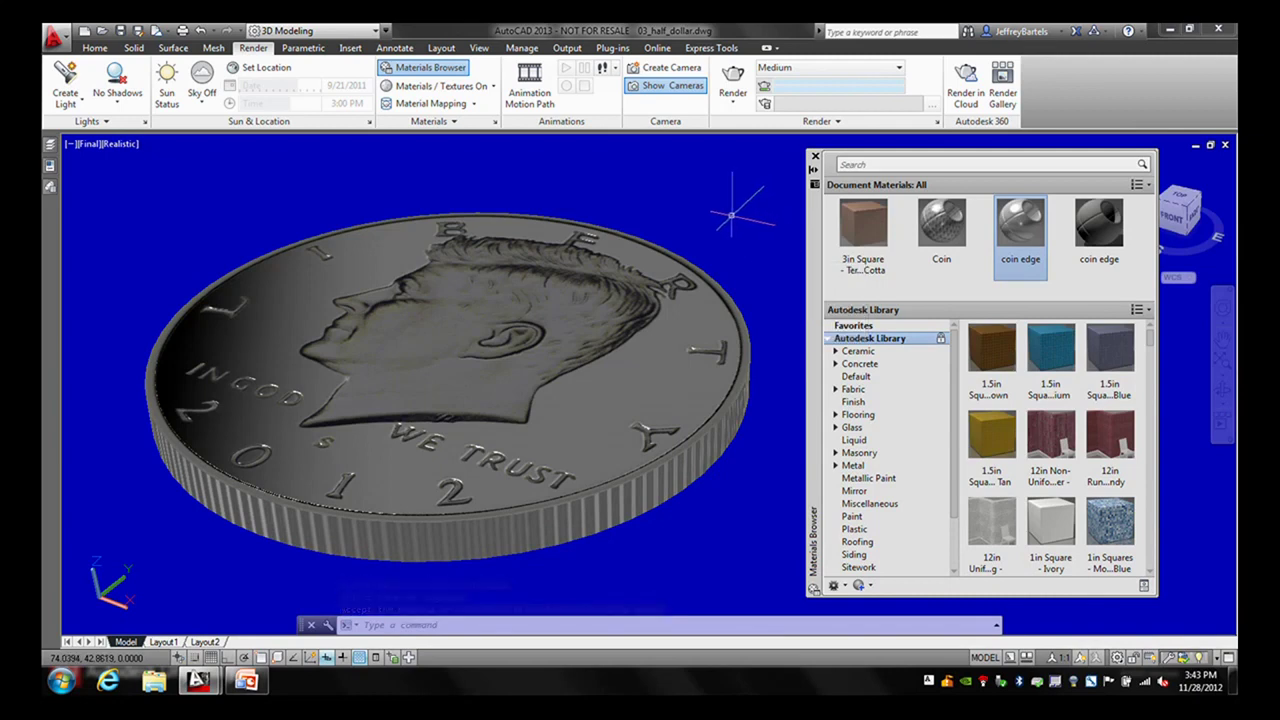
- Zoom out, reposition the coin, and drop the 3in Square - Terra Cotta material onto the ground plane
{"action": "scroll", "coordinate": [736, 213], "scroll_direction": "down", "scroll_amount": 2}
{"action": "middle_click_drag", "start_coordinate": [736, 213], "coordinate": [670, 226]}
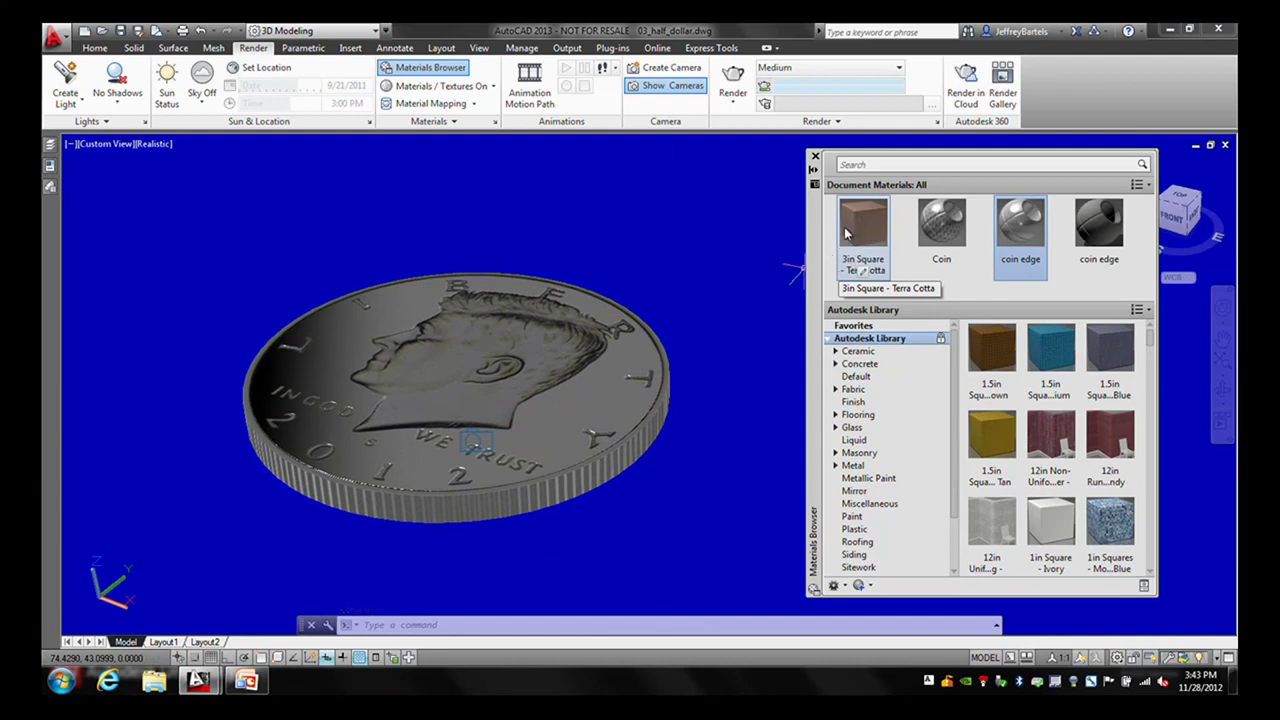
{"action": "left_click_drag", "start_coordinate": [846, 234], "coordinate": [688, 200]}
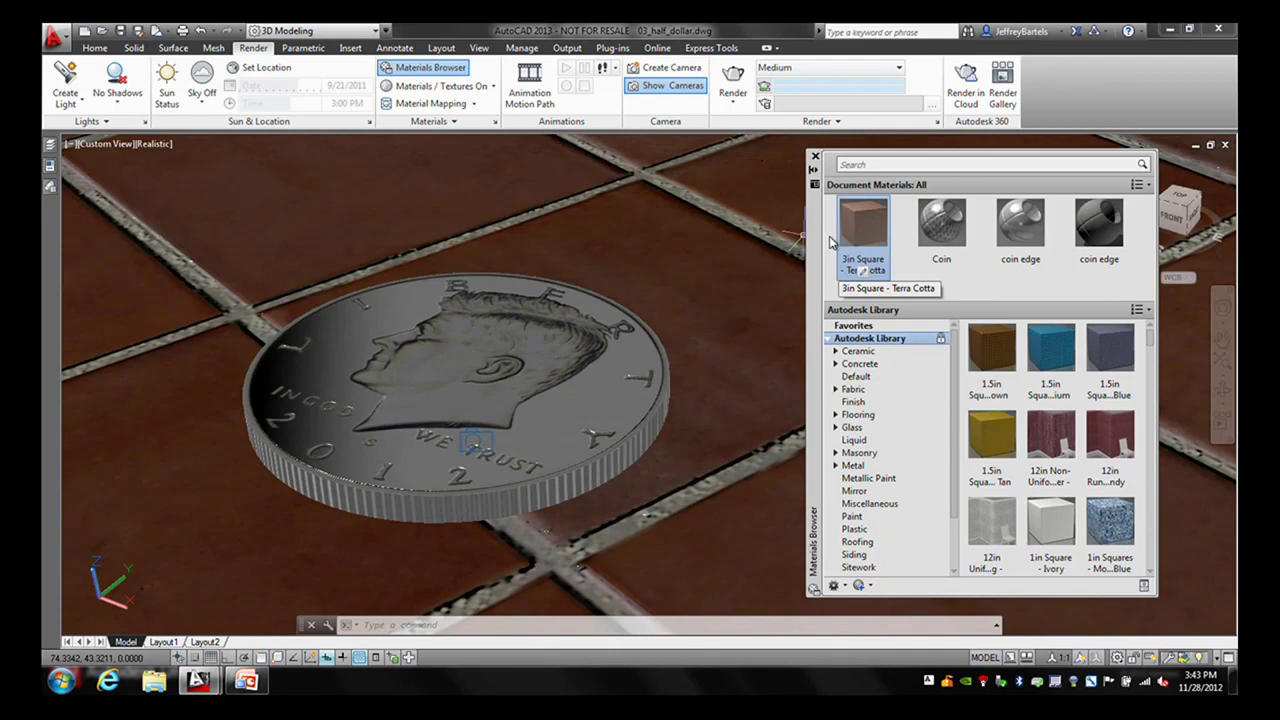
- Review the Terra Cotta material's High Gloss finish and its relief pattern at amount 1.00
{"action": "left_click", "coordinate": [864, 276]}
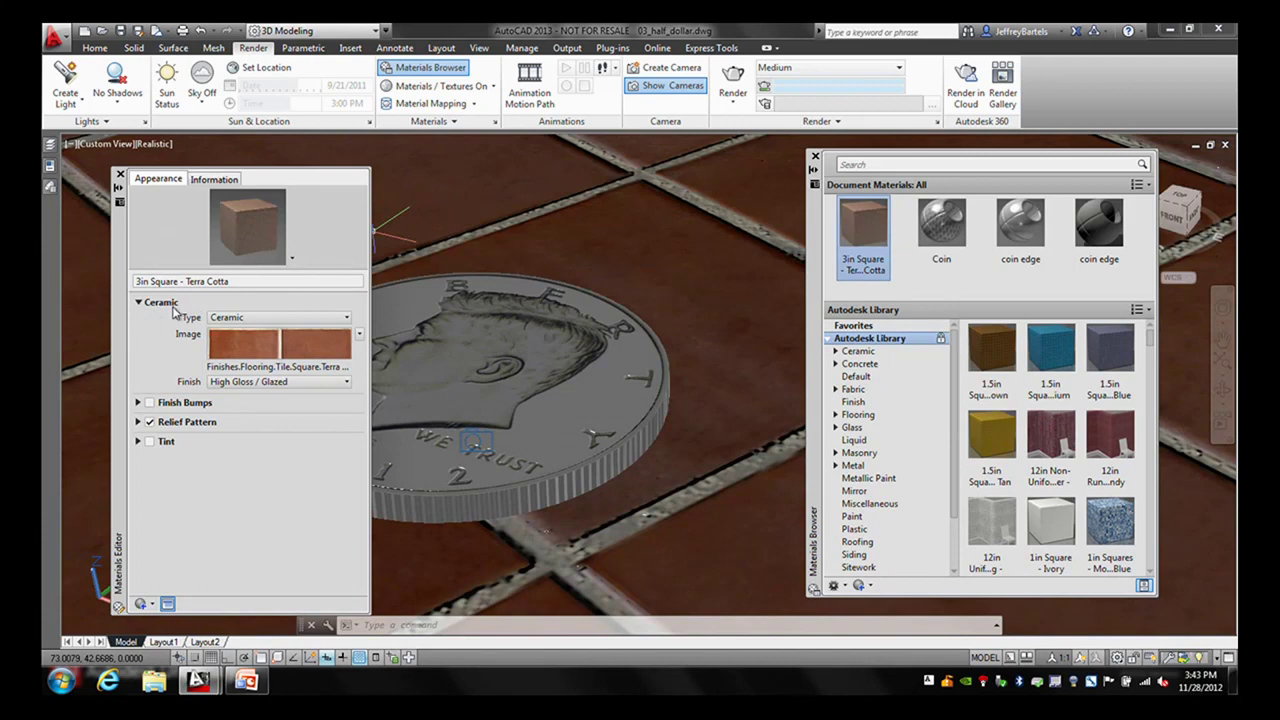
{"action": "mouse_move", "coordinate": [237, 343]}
{"action": "left_click", "coordinate": [138, 422]}
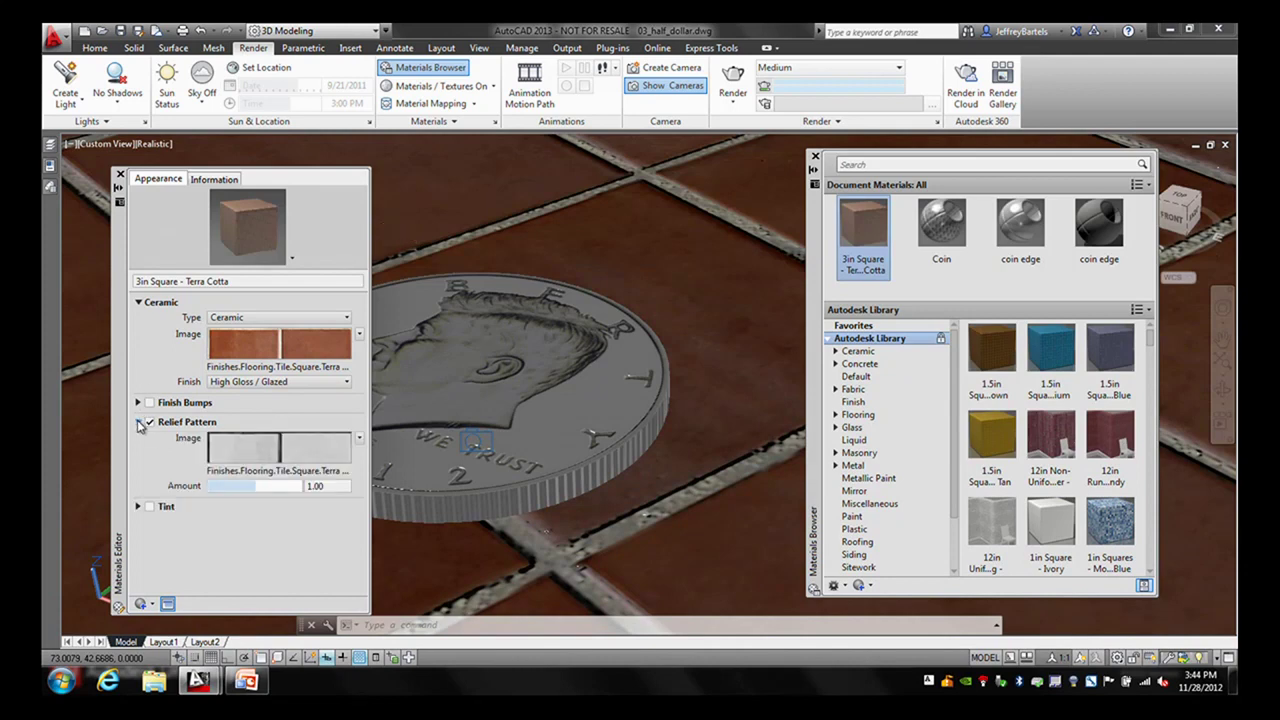
{"action": "mouse_move", "coordinate": [236, 451]}
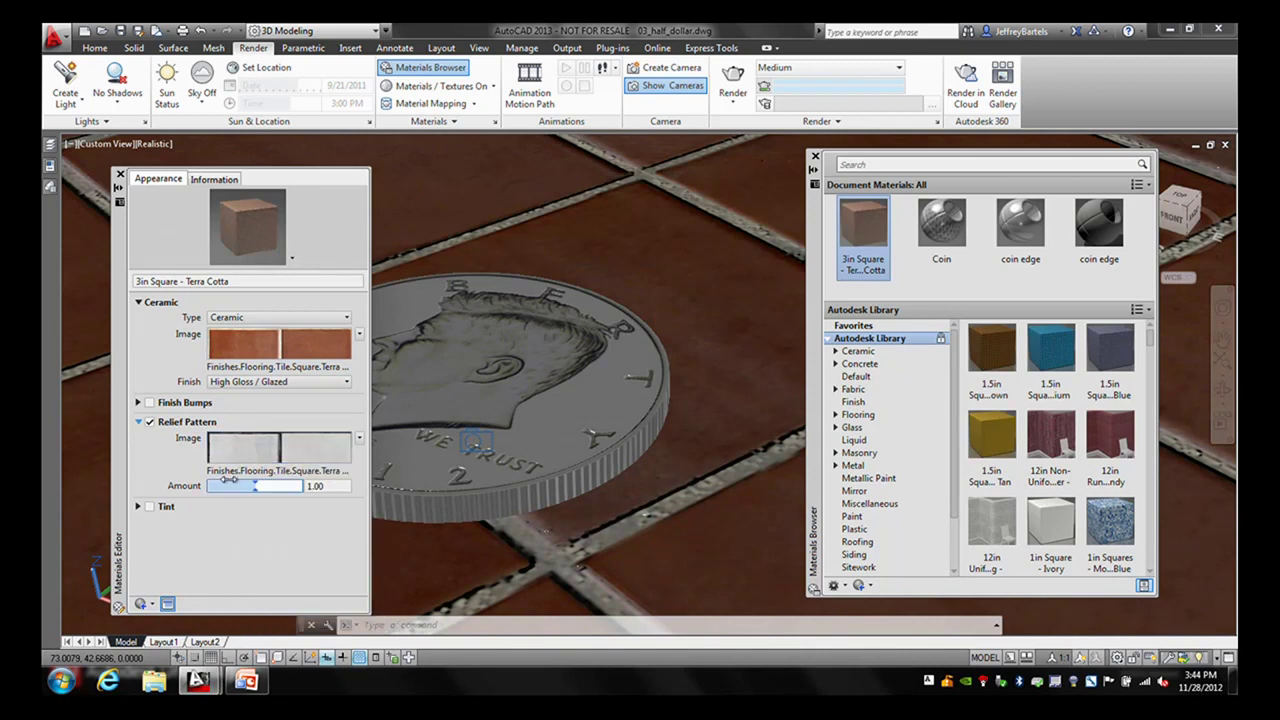
- Close the Materials Editor and bring up the viewport's list of custom model views
{"action": "left_click", "coordinate": [120, 175]}
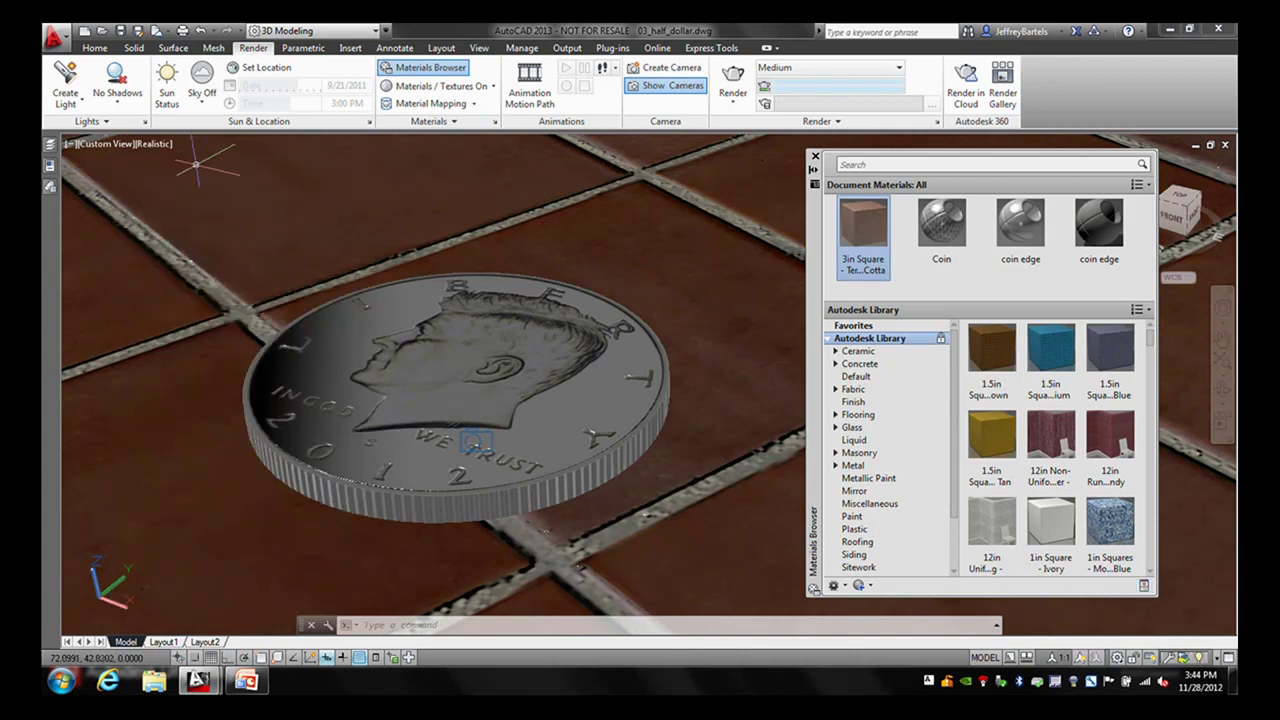
{"action": "left_click", "coordinate": [117, 146]}
{"action": "mouse_move", "coordinate": [157, 165]}
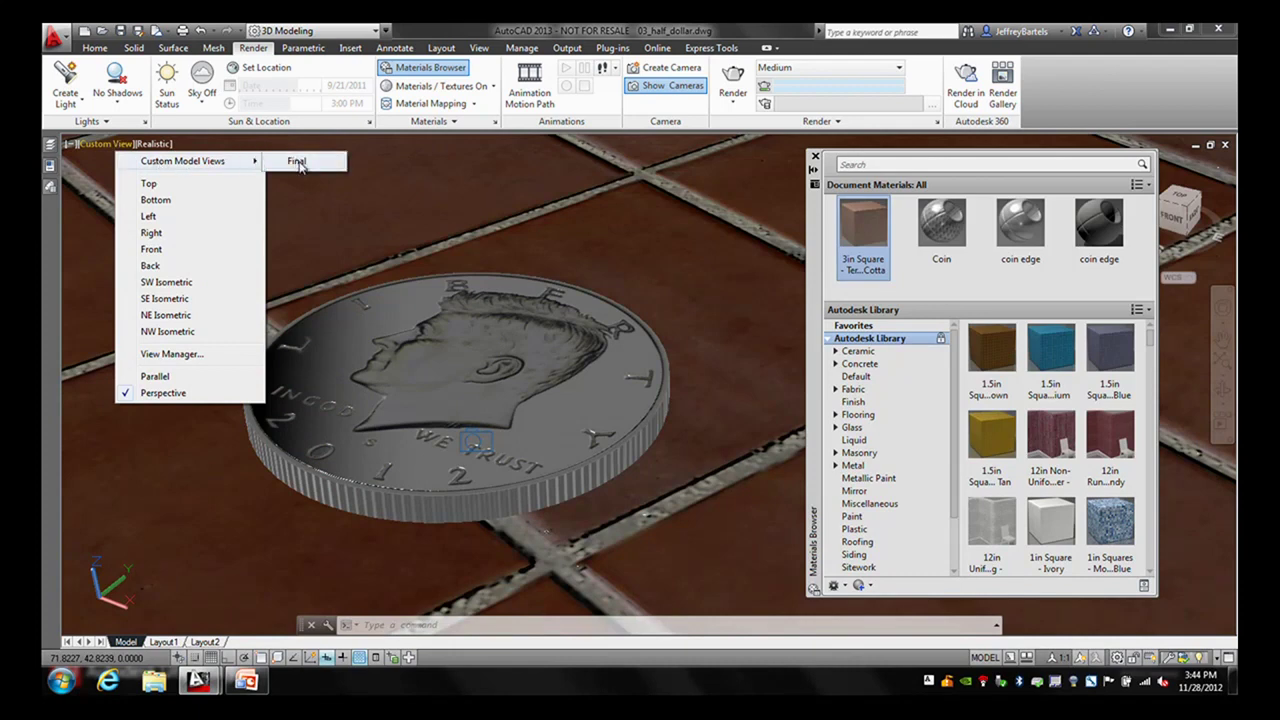
- Restore the saved Final view and render the coin on the terra cotta tiles
{"action": "left_click", "coordinate": [298, 163]}
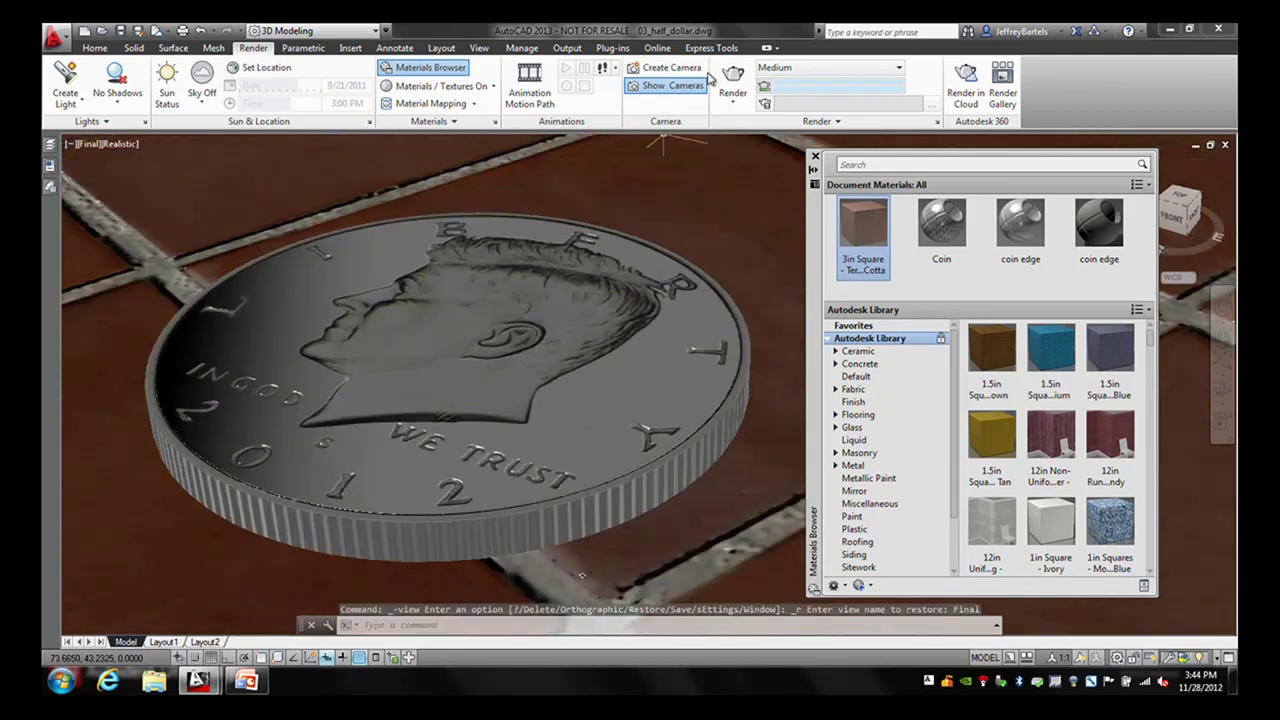
{"action": "left_click", "coordinate": [733, 75]}
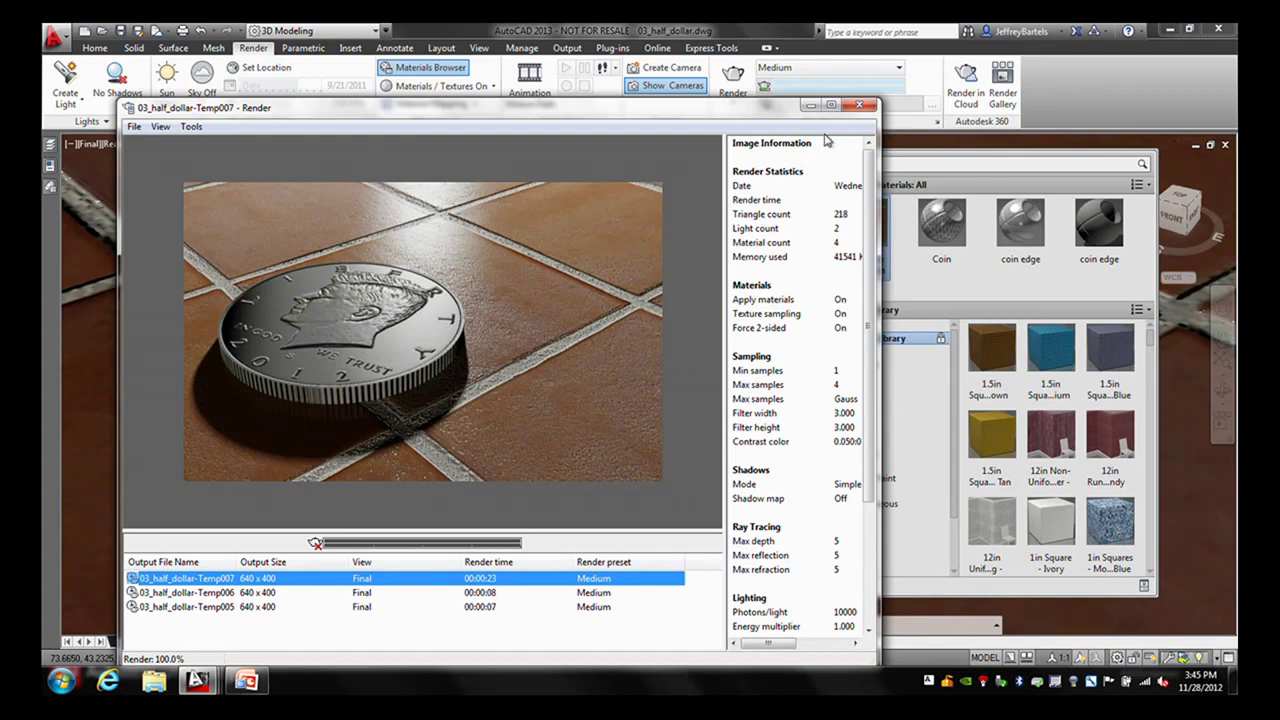
- Close the Render window, switch to the PowerPoint slideshow, and advance to the lesson summary slide
{"action": "left_click", "coordinate": [859, 104]}
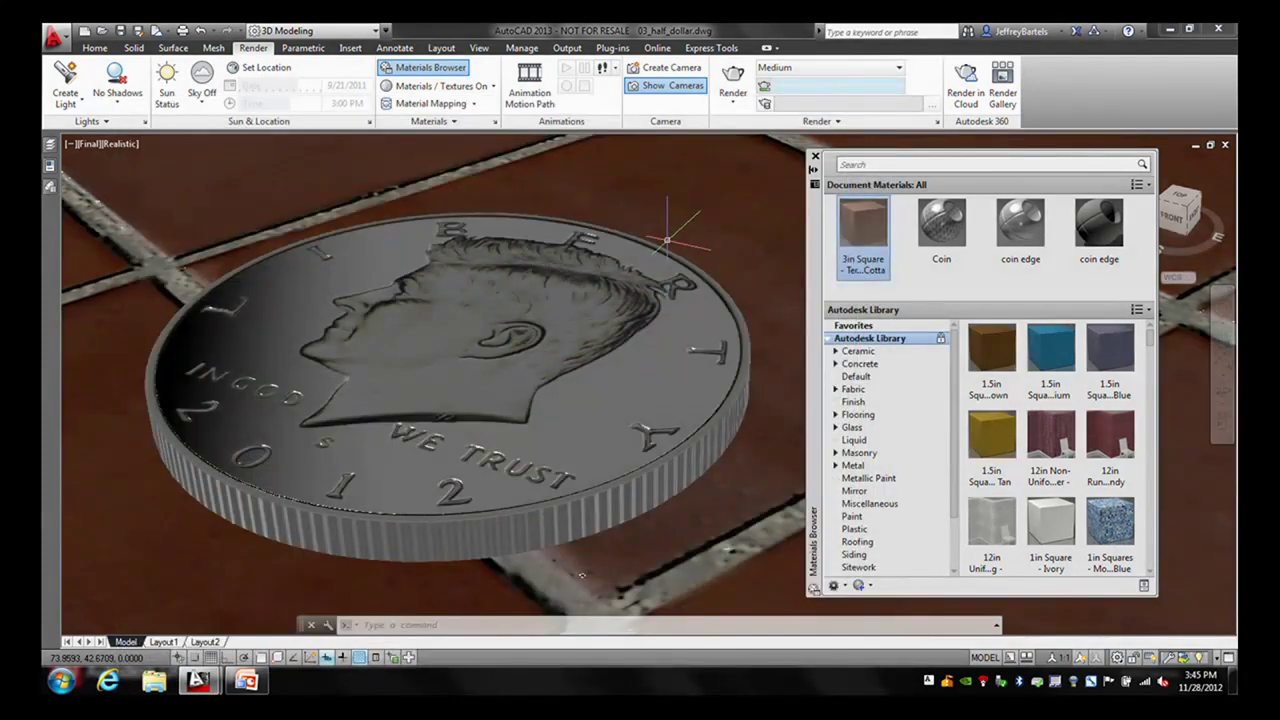
{"action": "key", "text": "super+Tab"}
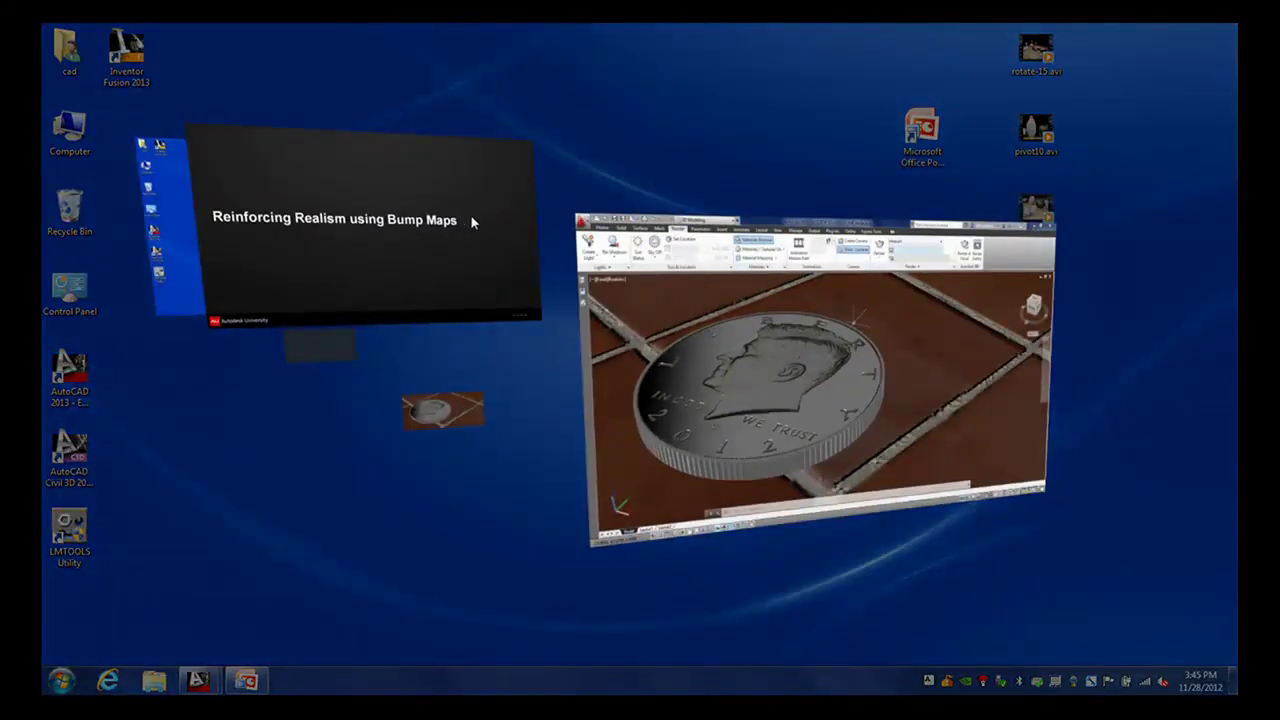
{"action": "left_click", "coordinate": [470, 216]}
{"action": "left_click", "coordinate": [558, 241]}
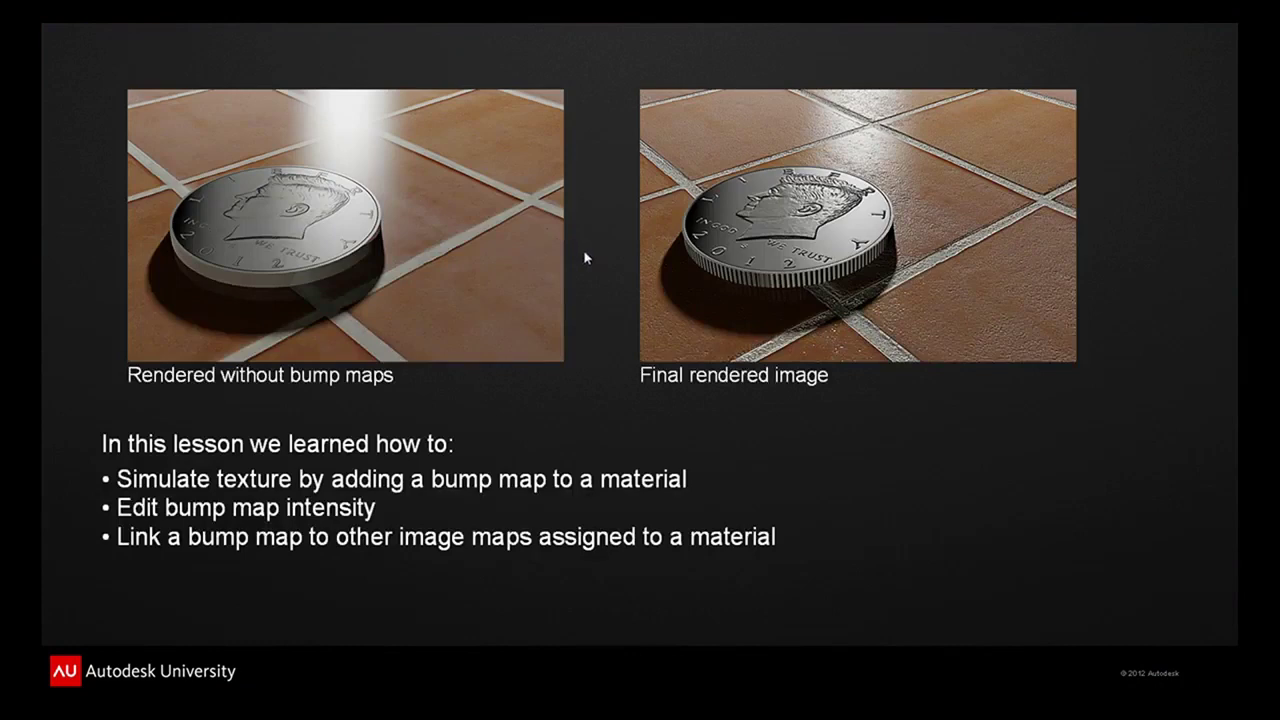
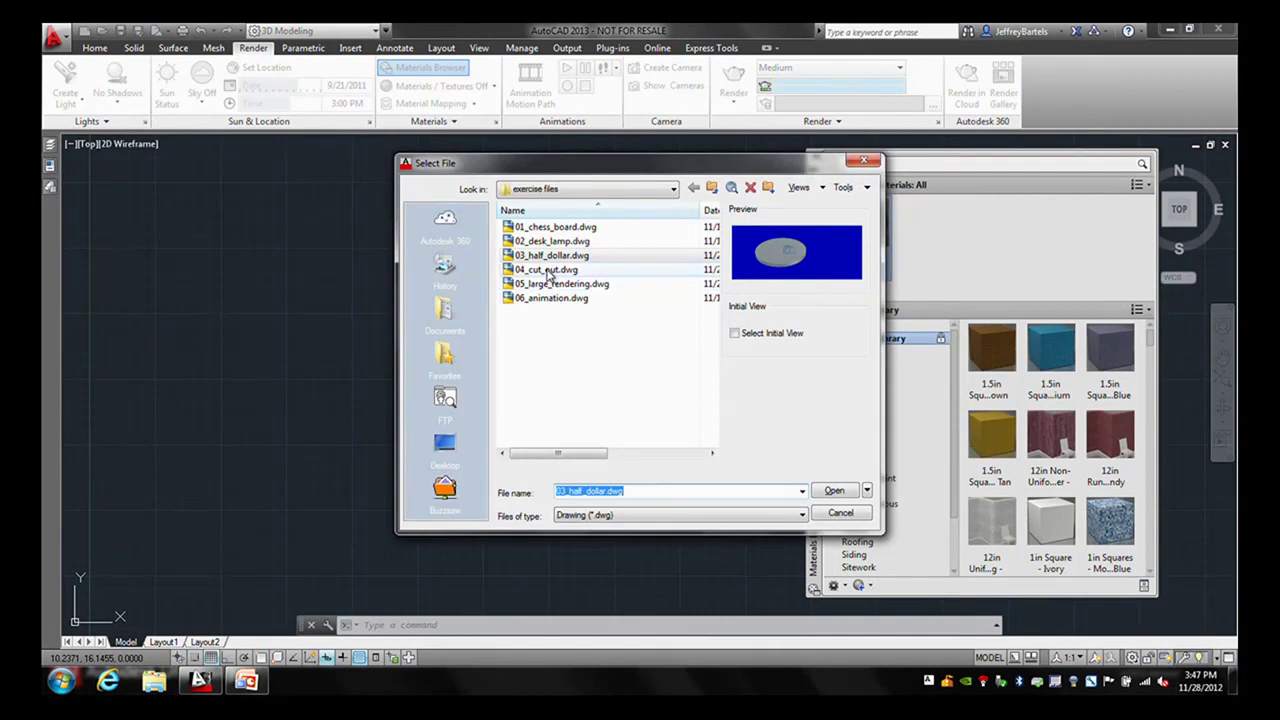
- Open 04_cut_out.dwg, then zoom, orbit and pan to frame the blue plane and camera
{"action": "left_click", "coordinate": [828, 491]}
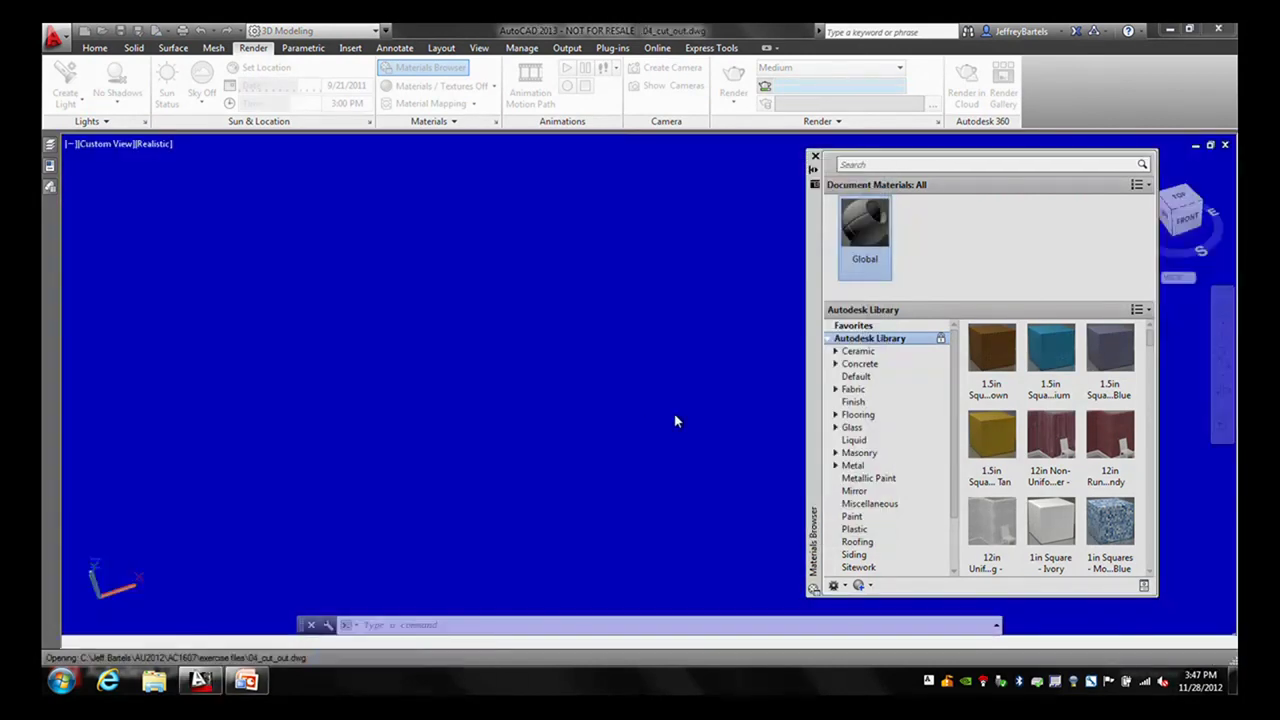
{"action": "scroll", "coordinate": [708, 278], "scroll_direction": "down", "scroll_amount": 4}
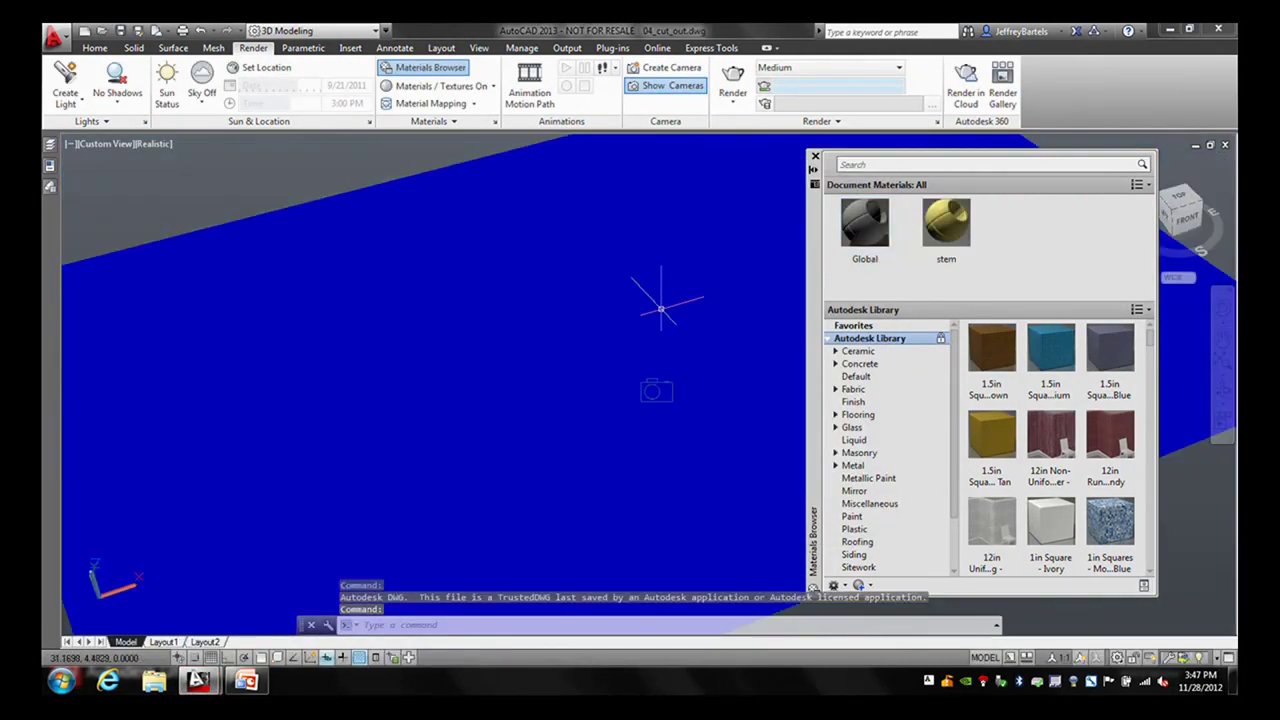
{"action": "middle_click_drag", "start_coordinate": [622, 298], "coordinate": [520, 255], "text": "shift"}
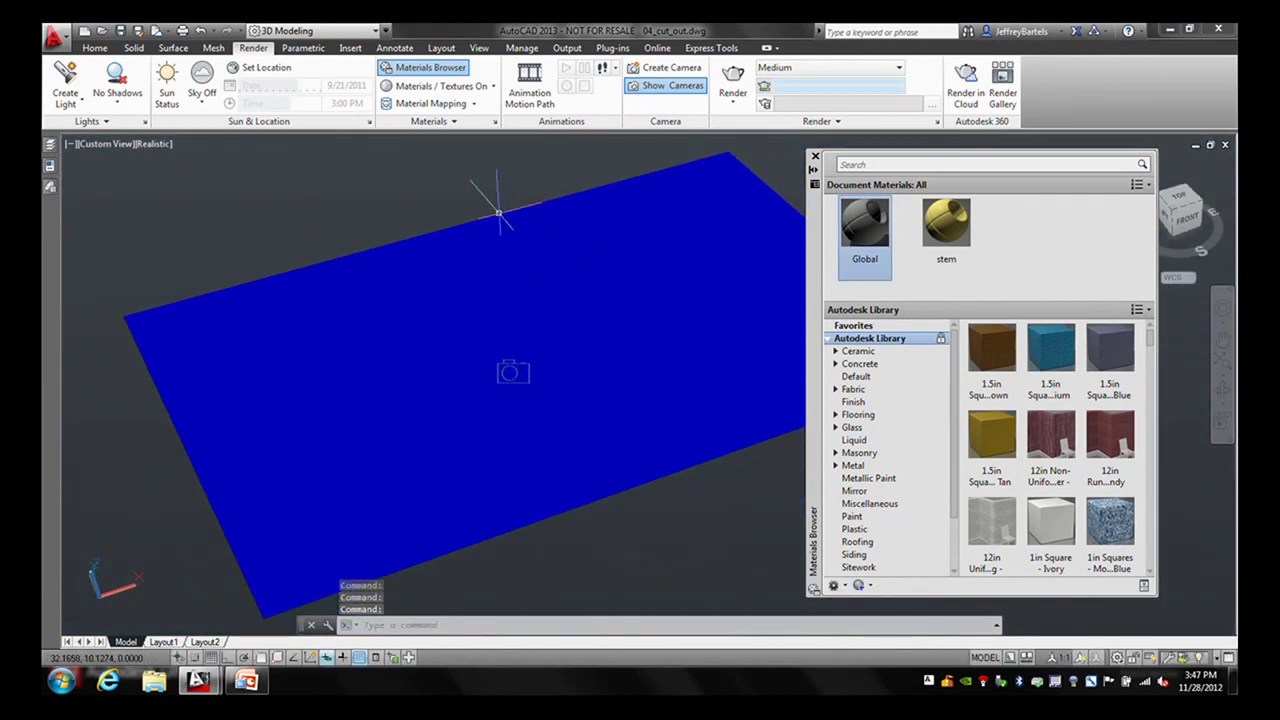
{"action": "mouse_move", "coordinate": [498, 212]}
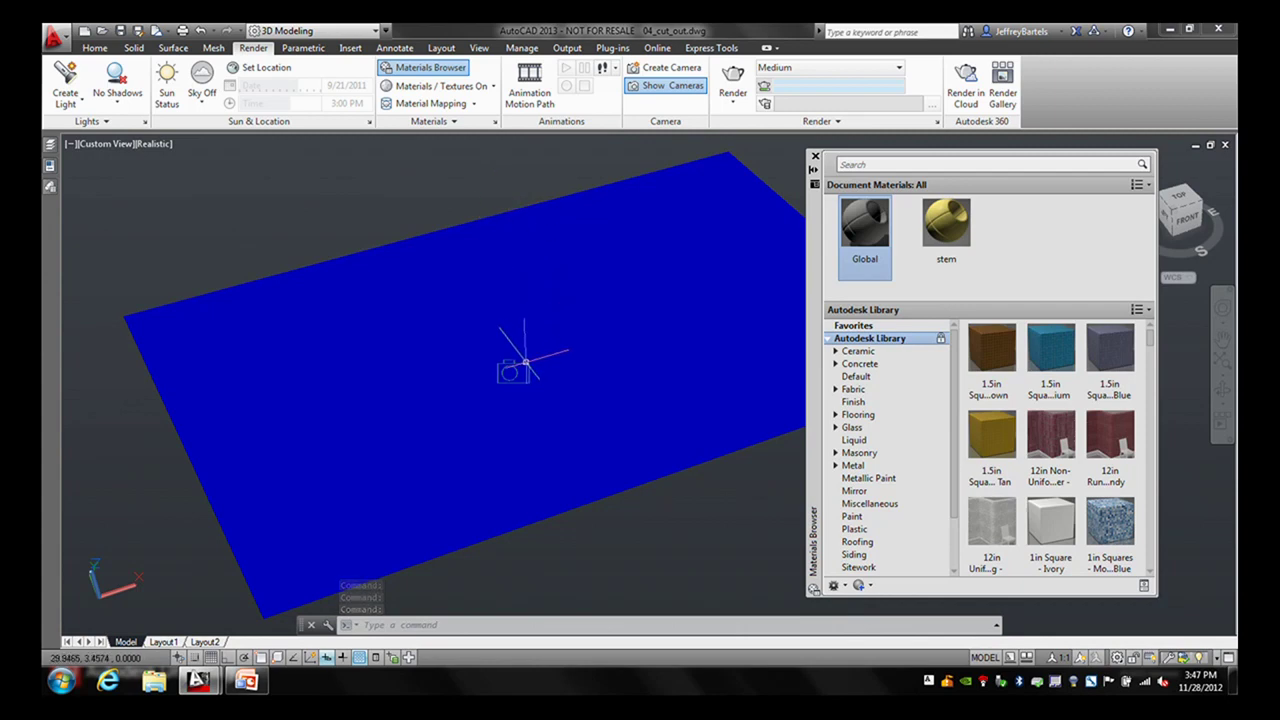
{"action": "middle_click_drag", "start_coordinate": [623, 349], "coordinate": [586, 349]}
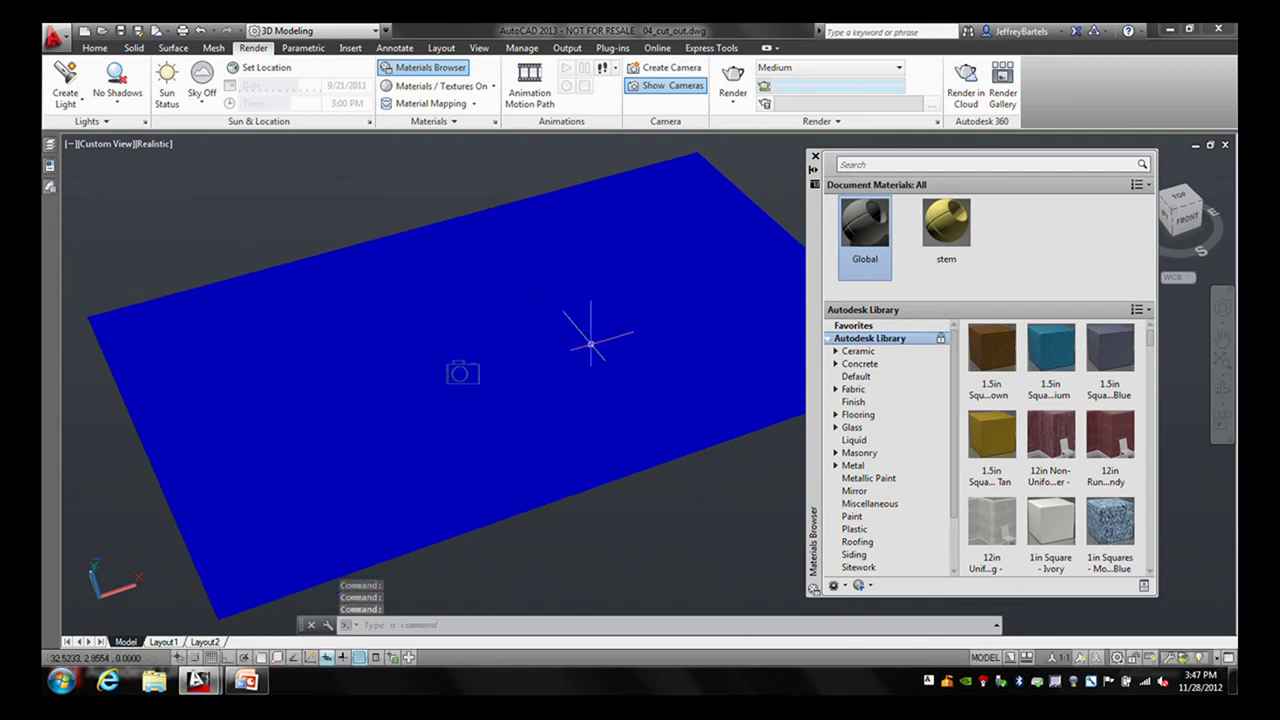
{"action": "mouse_move", "coordinate": [574, 313]}
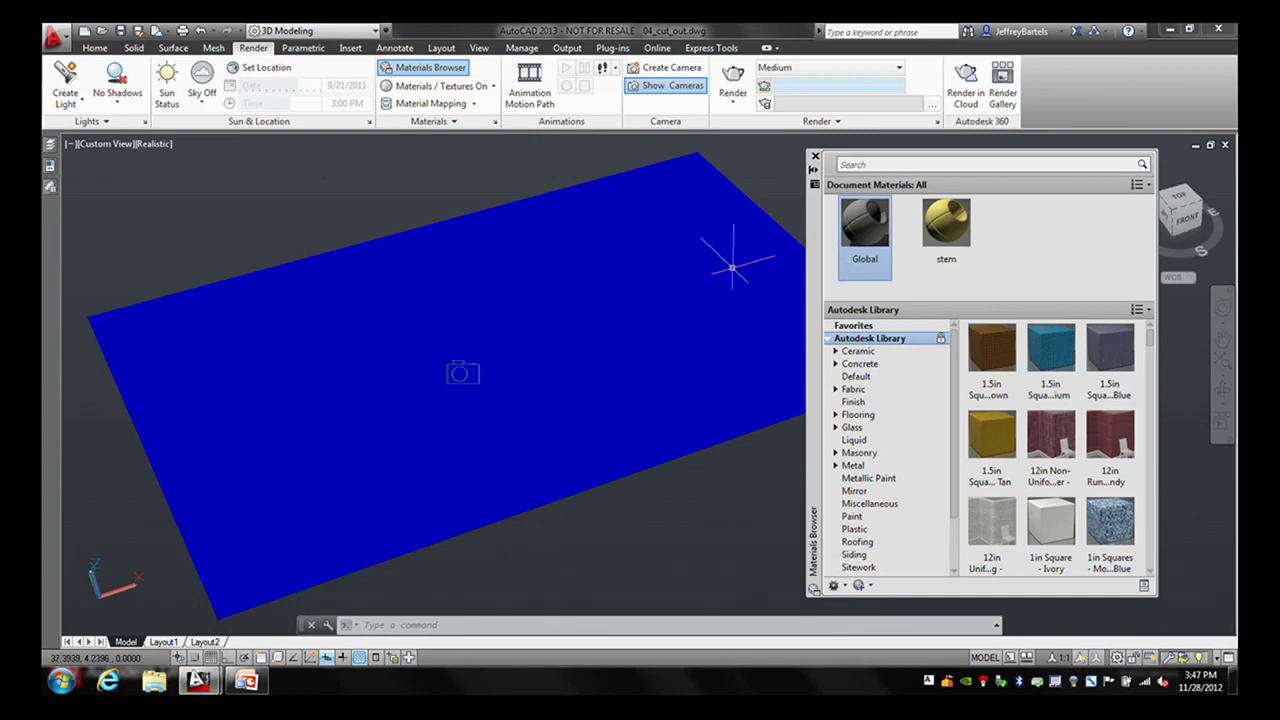
- Create a new generic material named 'wood deck' and start choosing its image file
{"action": "left_click", "coordinate": [860, 585]}
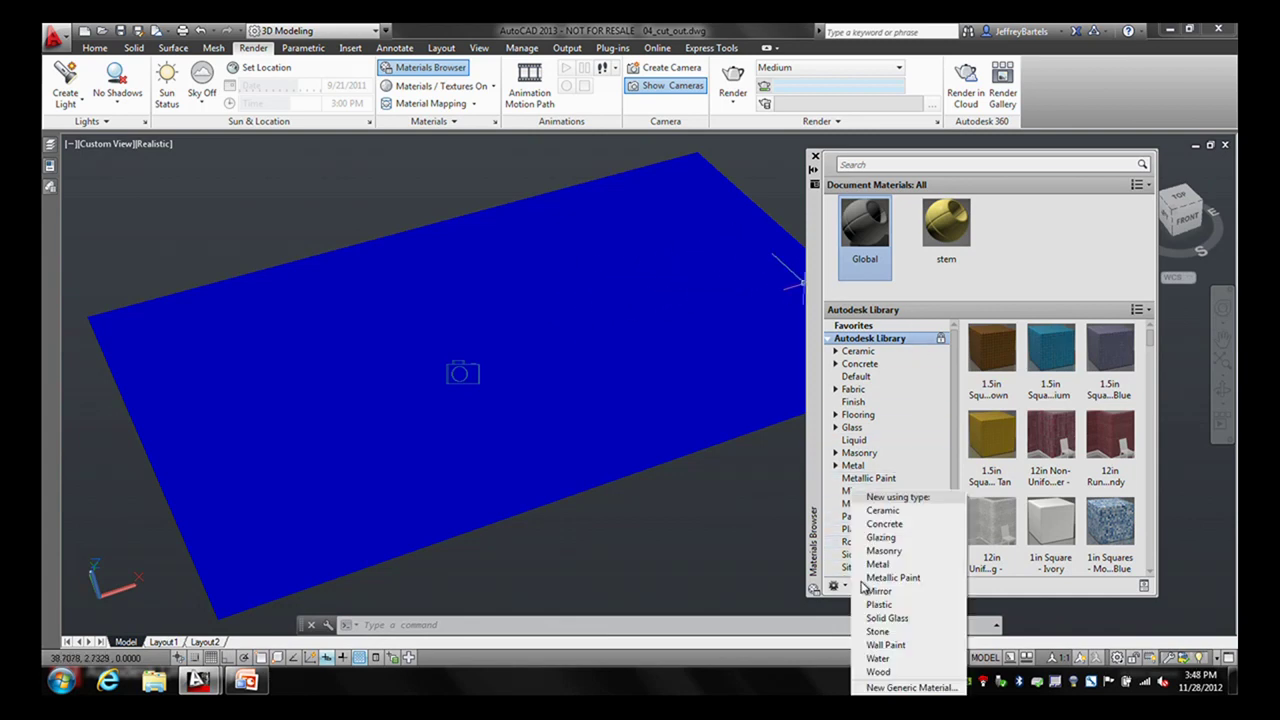
{"action": "left_click", "coordinate": [893, 688]}
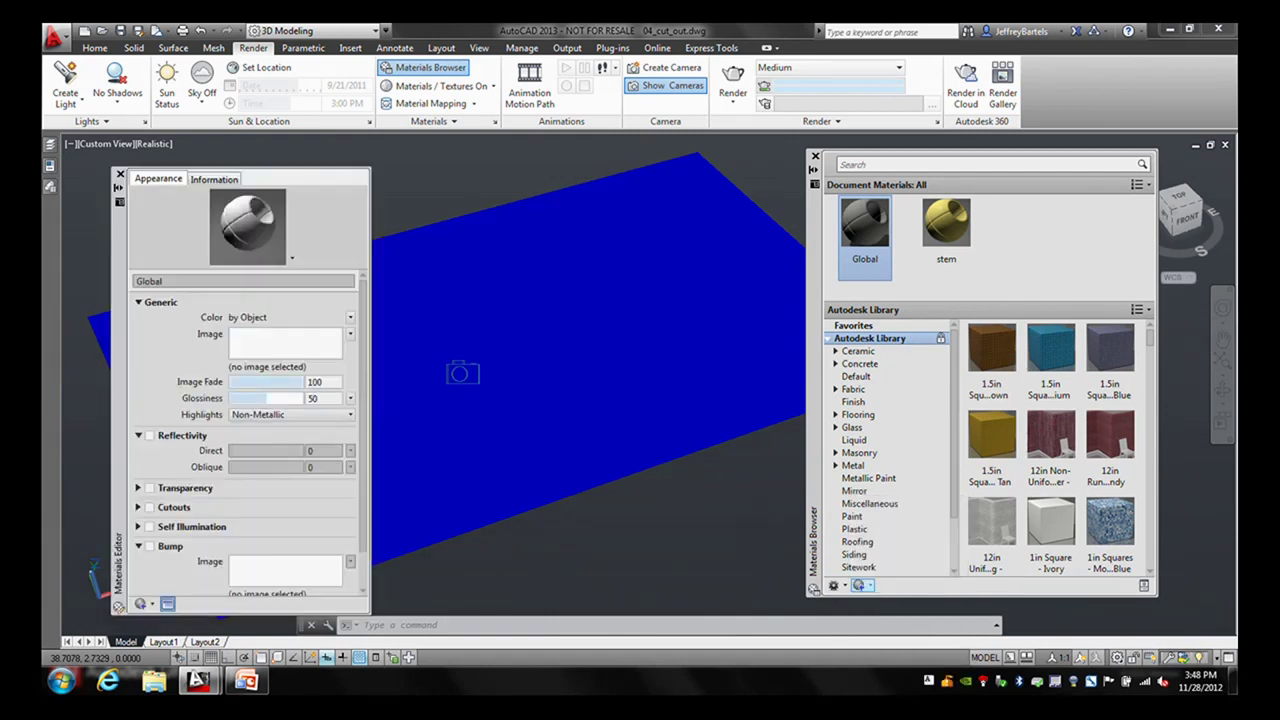
{"action": "left_click", "coordinate": [202, 283]}
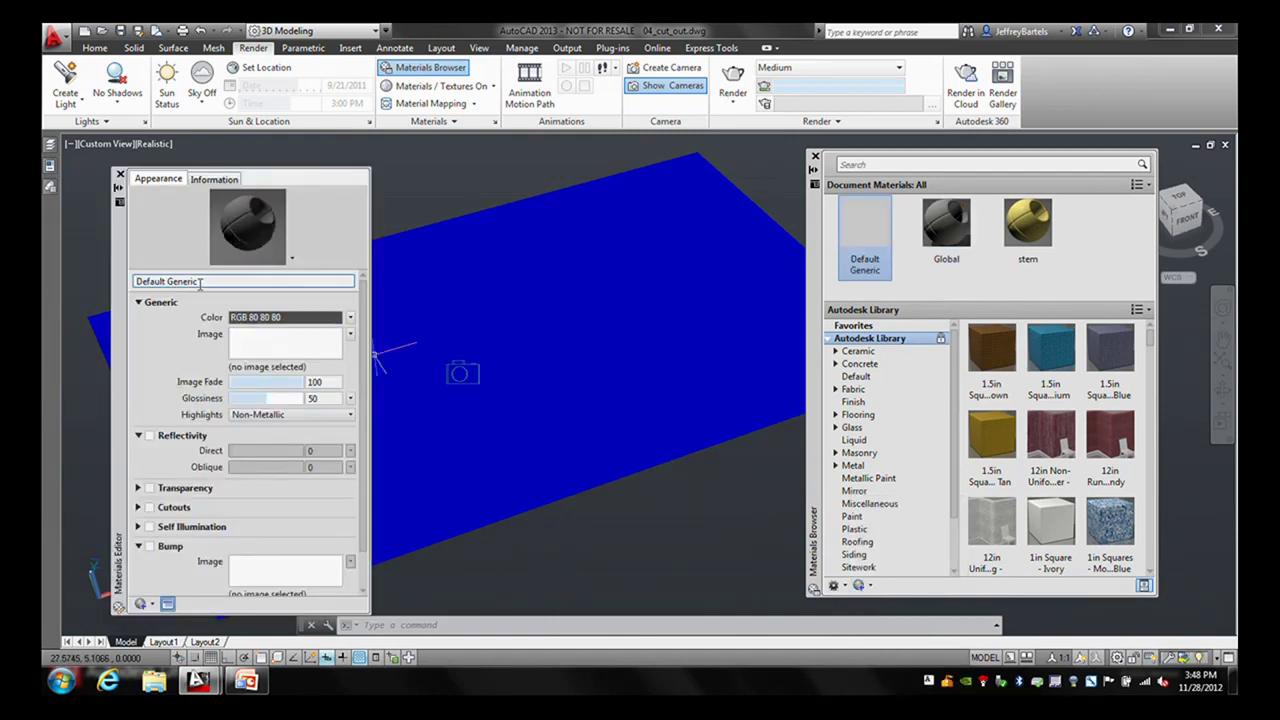
{"action": "type", "text": "wood deck"}
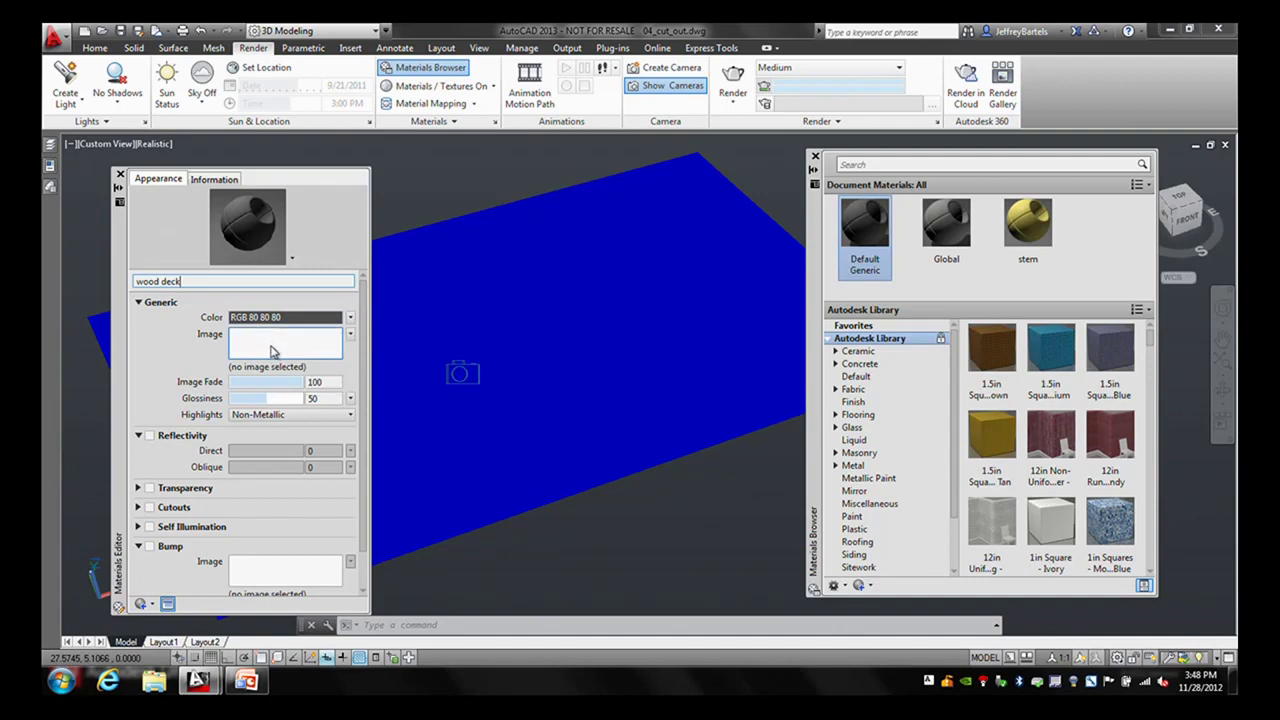
{"action": "left_click", "coordinate": [272, 350]}
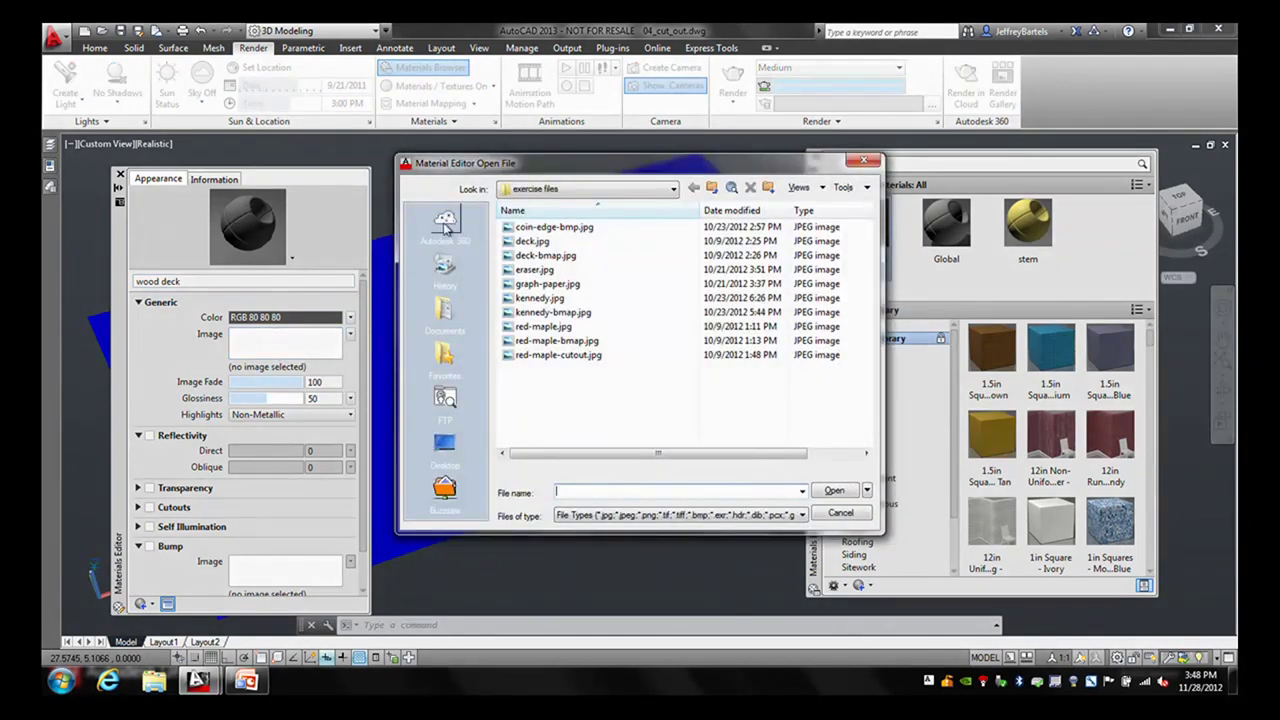
- Load deck.jpg as the wood deck material's image
{"action": "left_click_drag", "start_coordinate": [530, 165], "coordinate": [736, 295]}
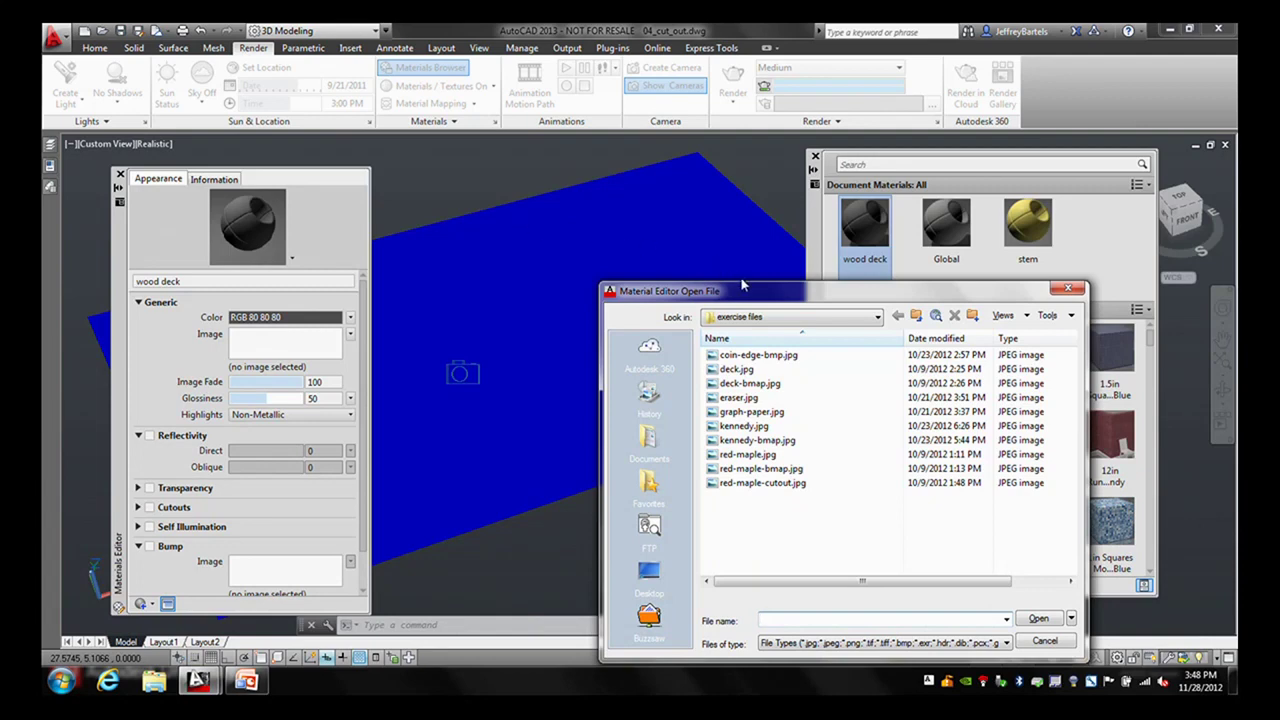
{"action": "left_click_drag", "start_coordinate": [742, 287], "coordinate": [646, 175]}
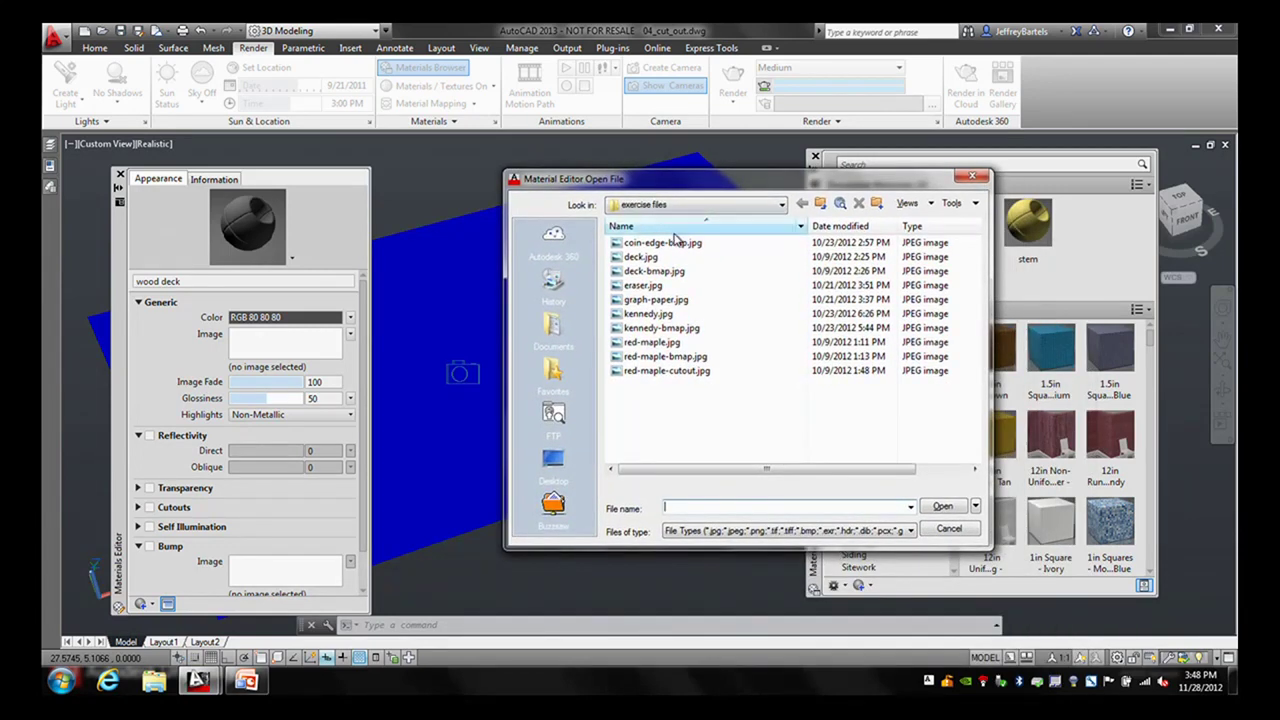
{"action": "left_click", "coordinate": [642, 259]}
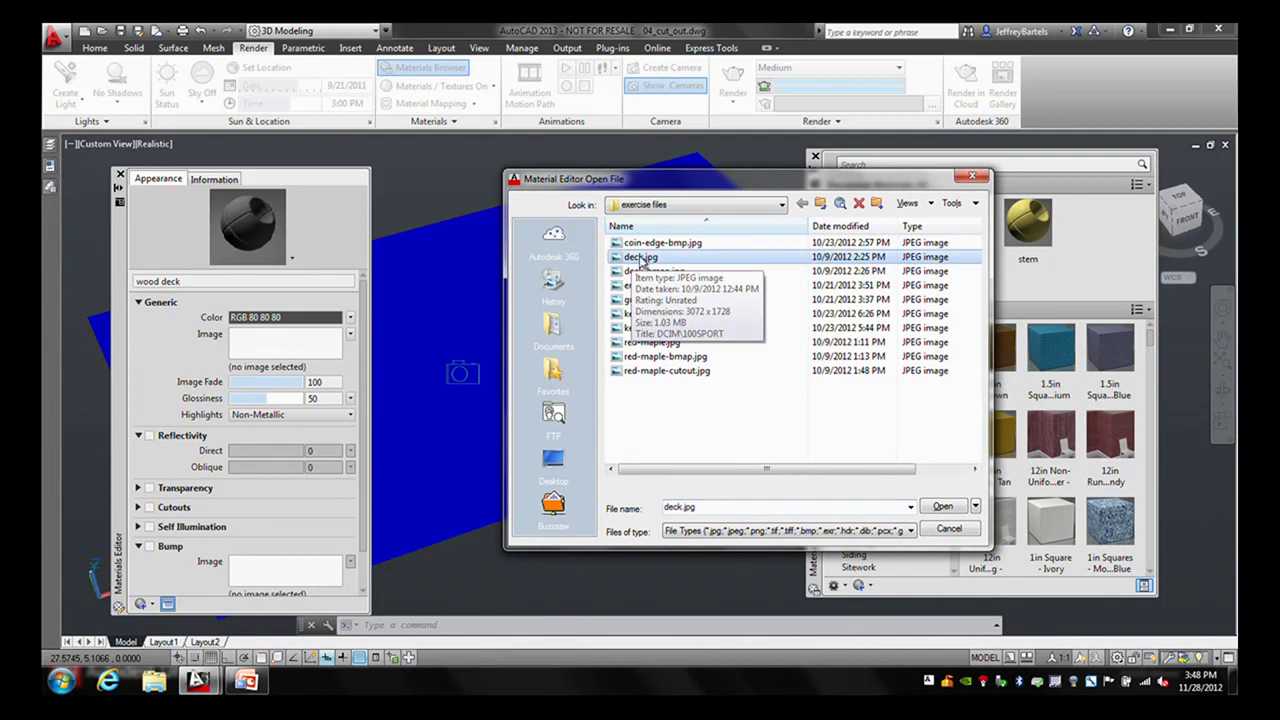
{"action": "left_click", "coordinate": [943, 506]}
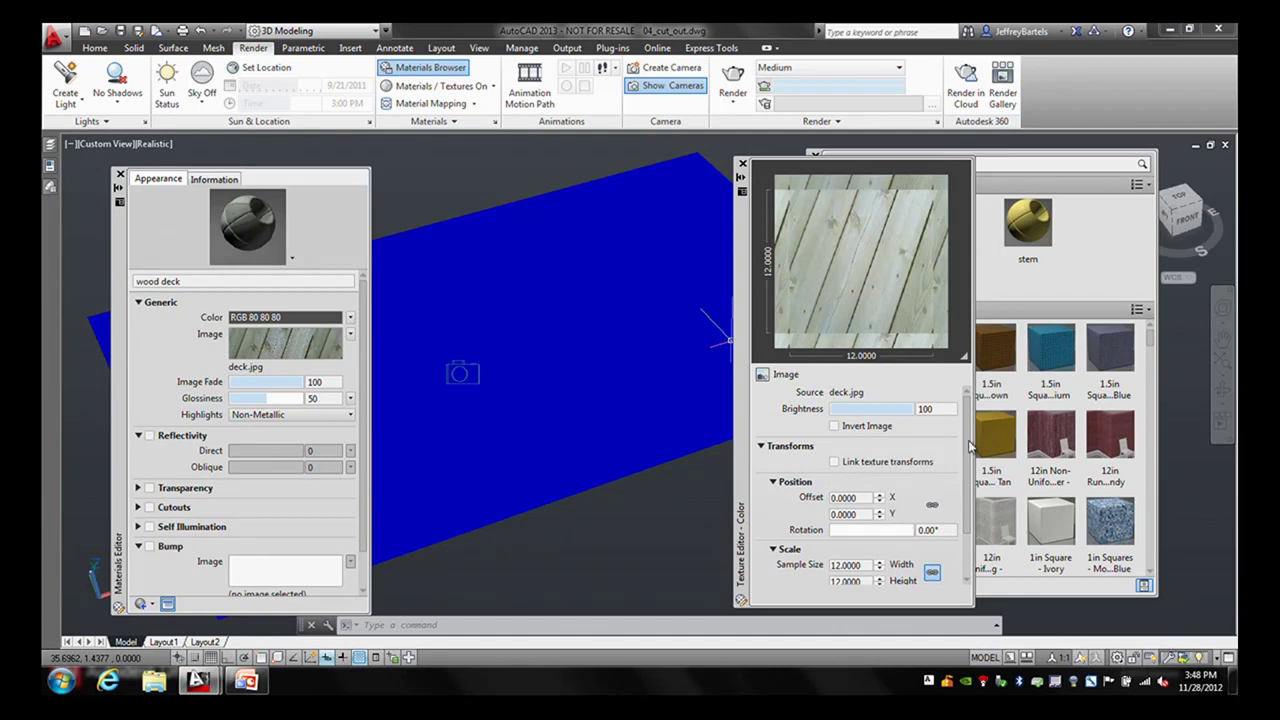
- Unlink the texture scale, set it to 18 wide by 12 high, and link texture transforms
{"action": "scroll", "coordinate": [970, 450], "scroll_direction": "down", "scroll_amount": 2}
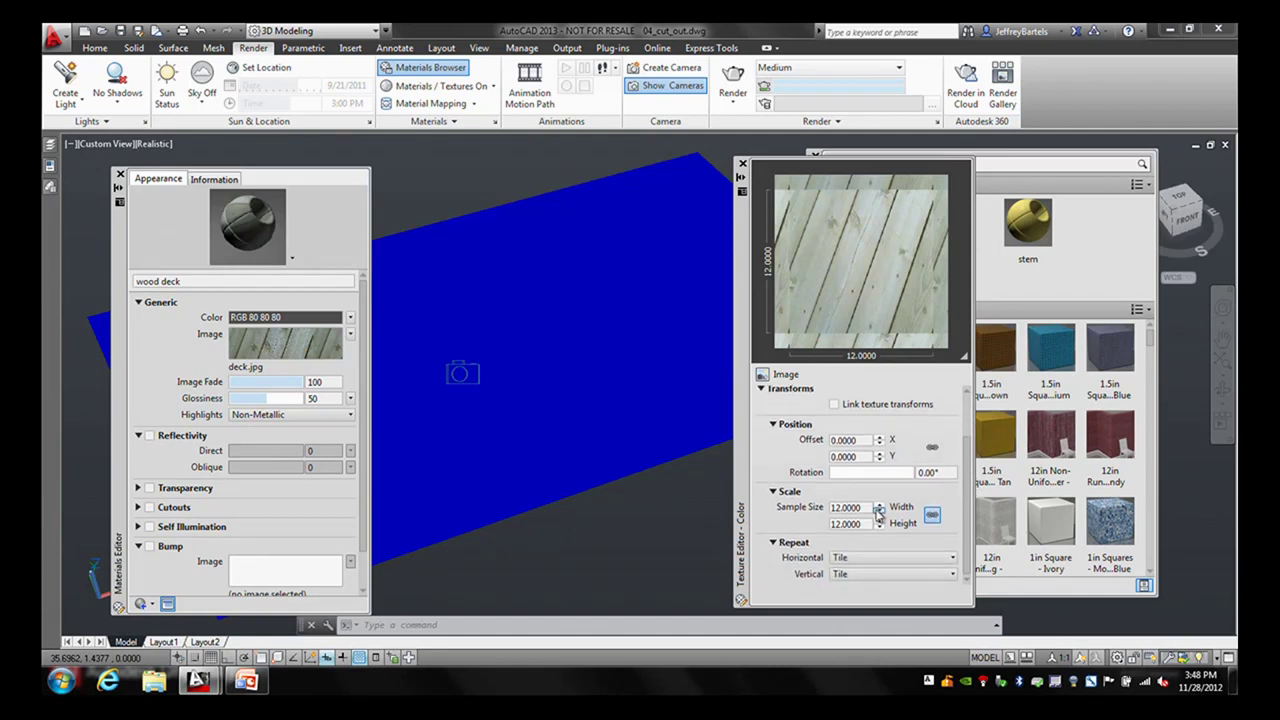
{"action": "left_click", "coordinate": [931, 515]}
{"action": "double_click", "coordinate": [865, 508]}
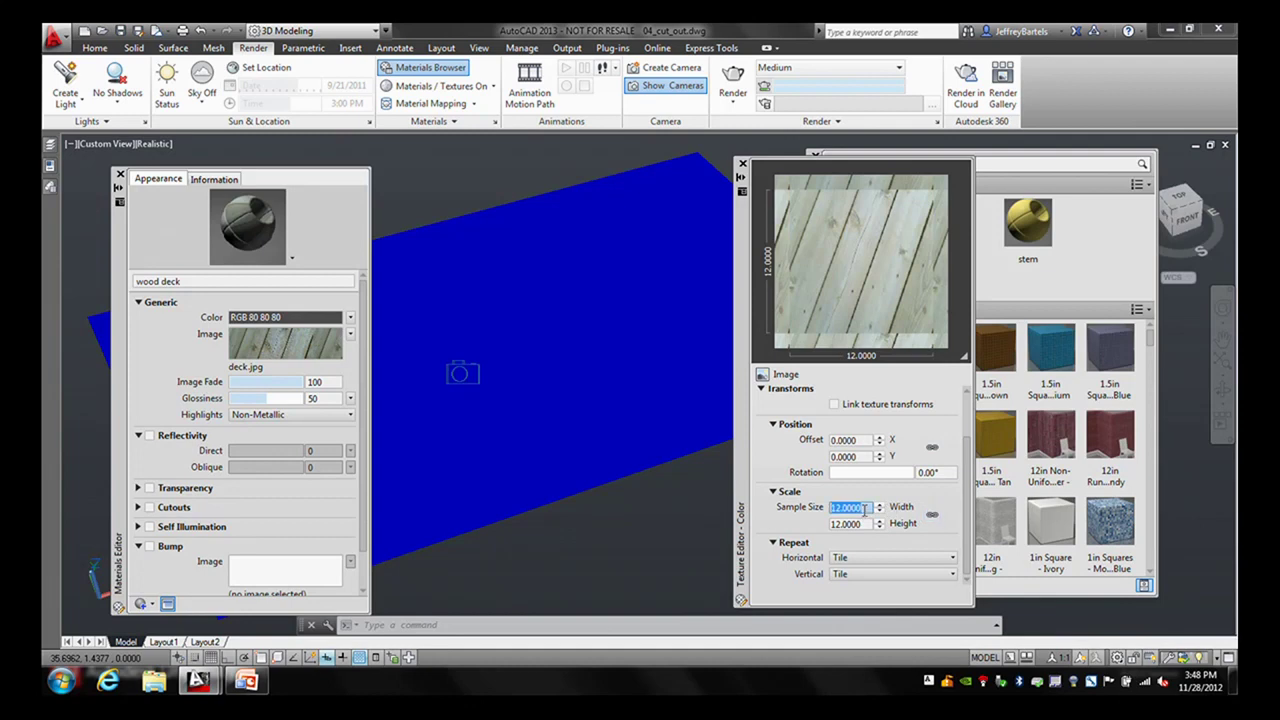
{"action": "type", "text": "18"}
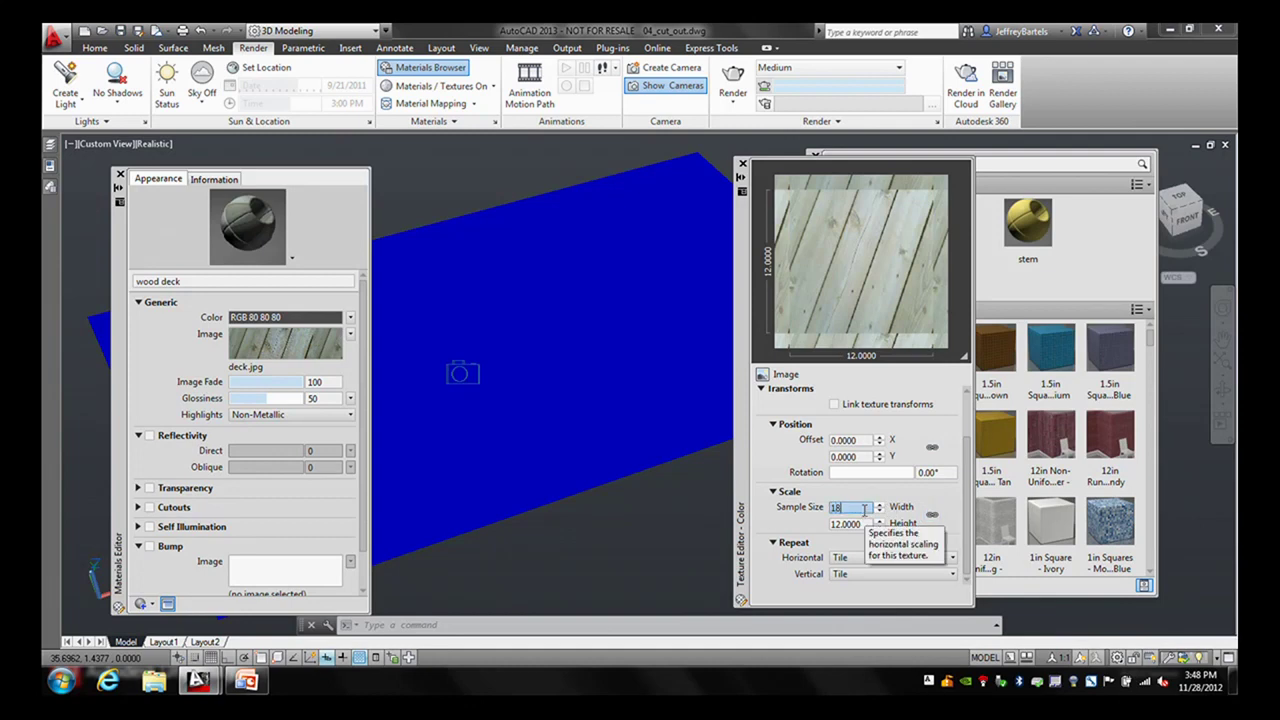
{"action": "double_click", "coordinate": [866, 523]}
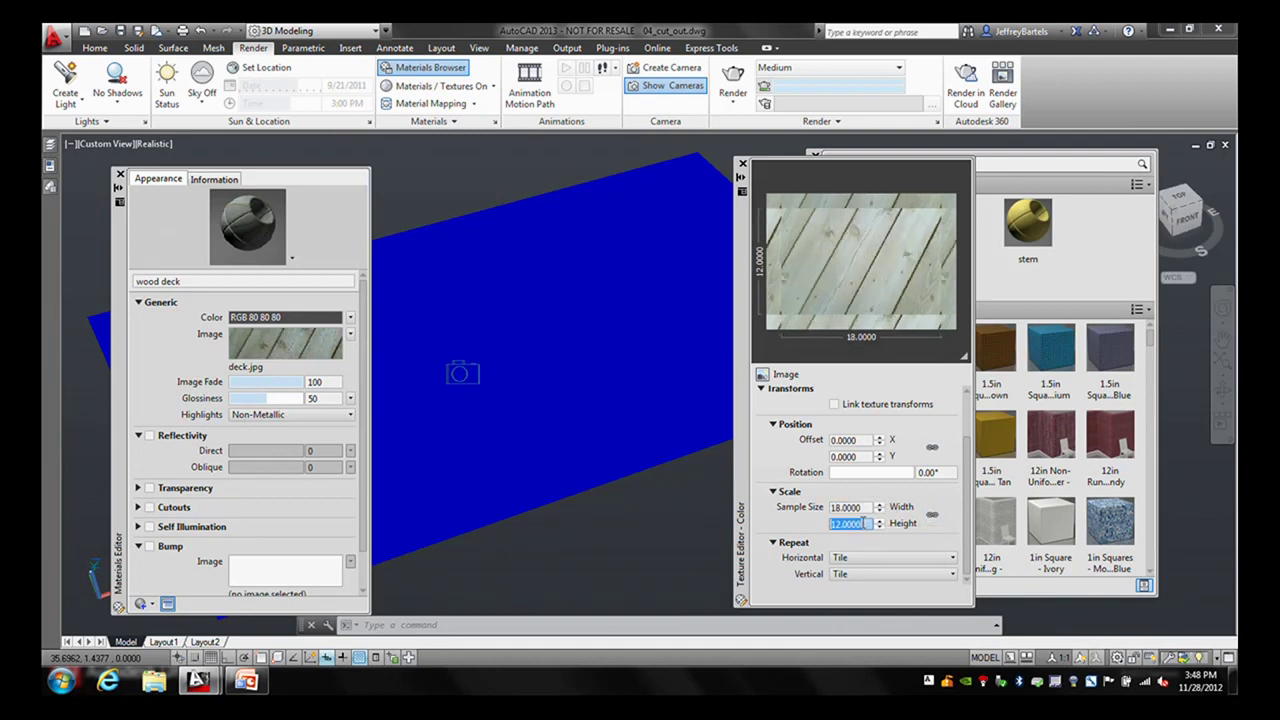
{"action": "left_click", "coordinate": [834, 405]}
{"action": "left_click", "coordinate": [741, 163]}
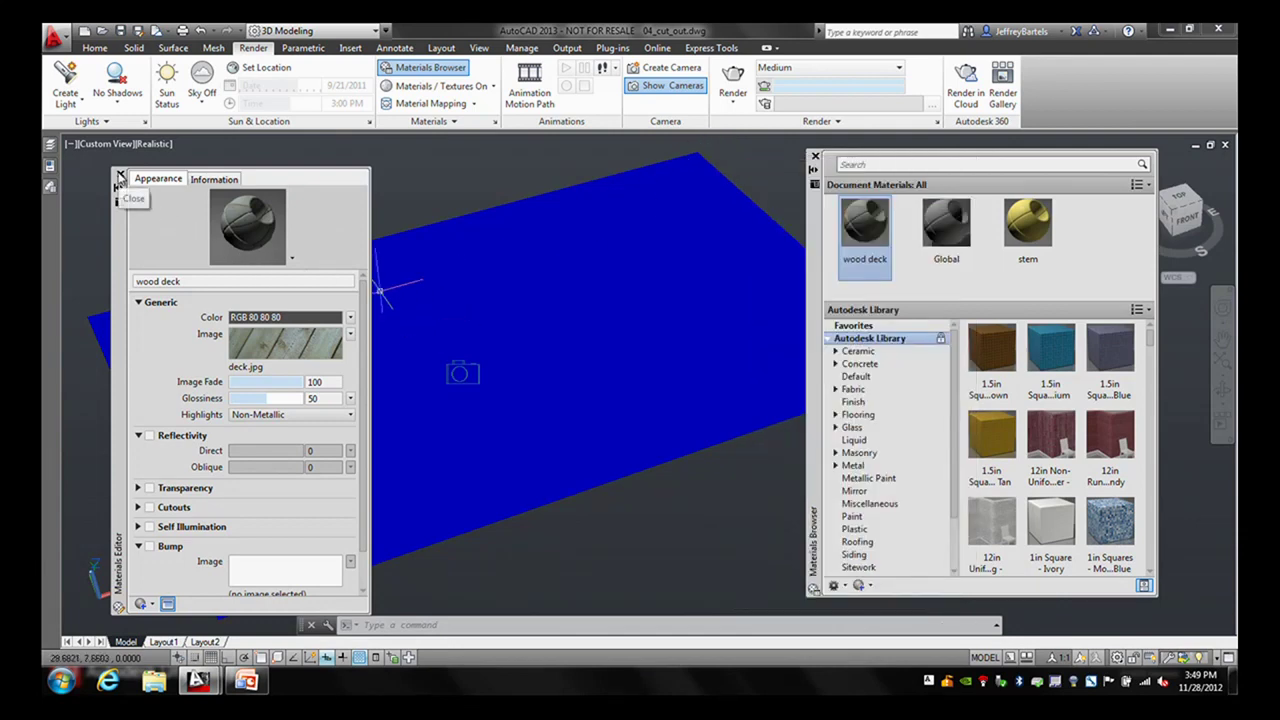
{"action": "left_click", "coordinate": [118, 177]}
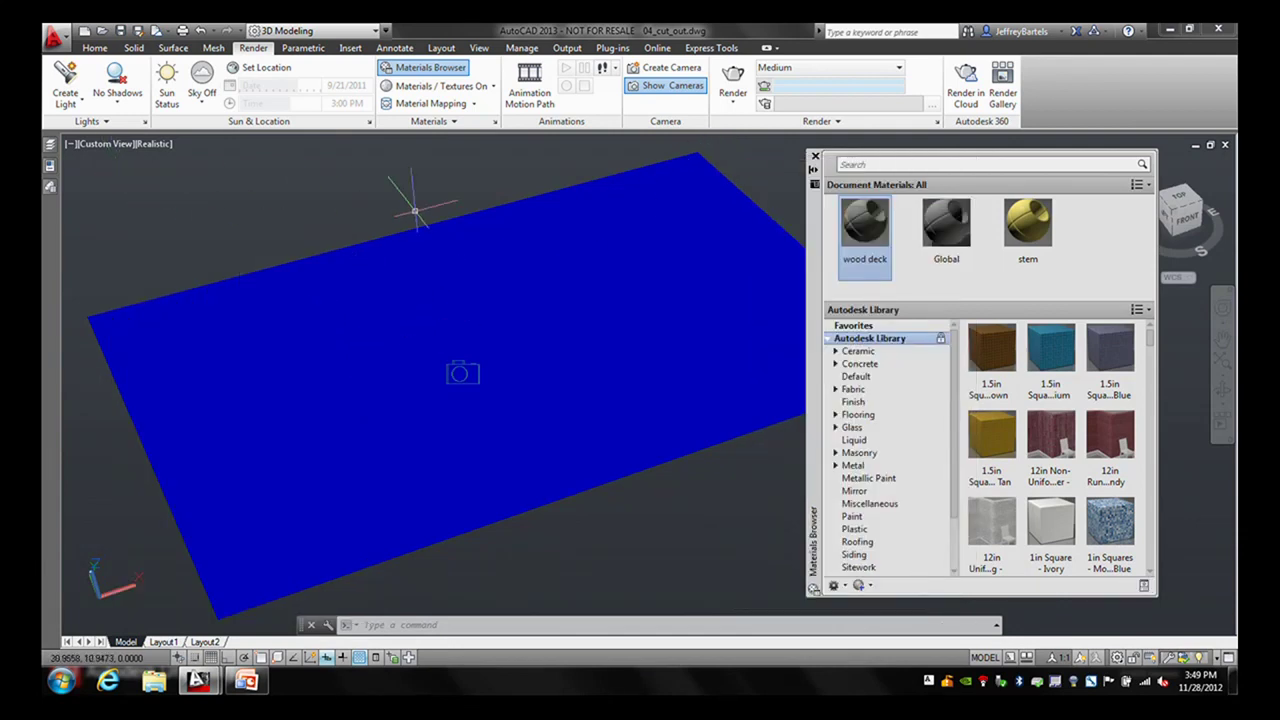
- Apply wood deck to the plane, switch to the camera view, and render at 640 x 400 Medium
{"action": "left_click_drag", "start_coordinate": [866, 222], "coordinate": [539, 265]}
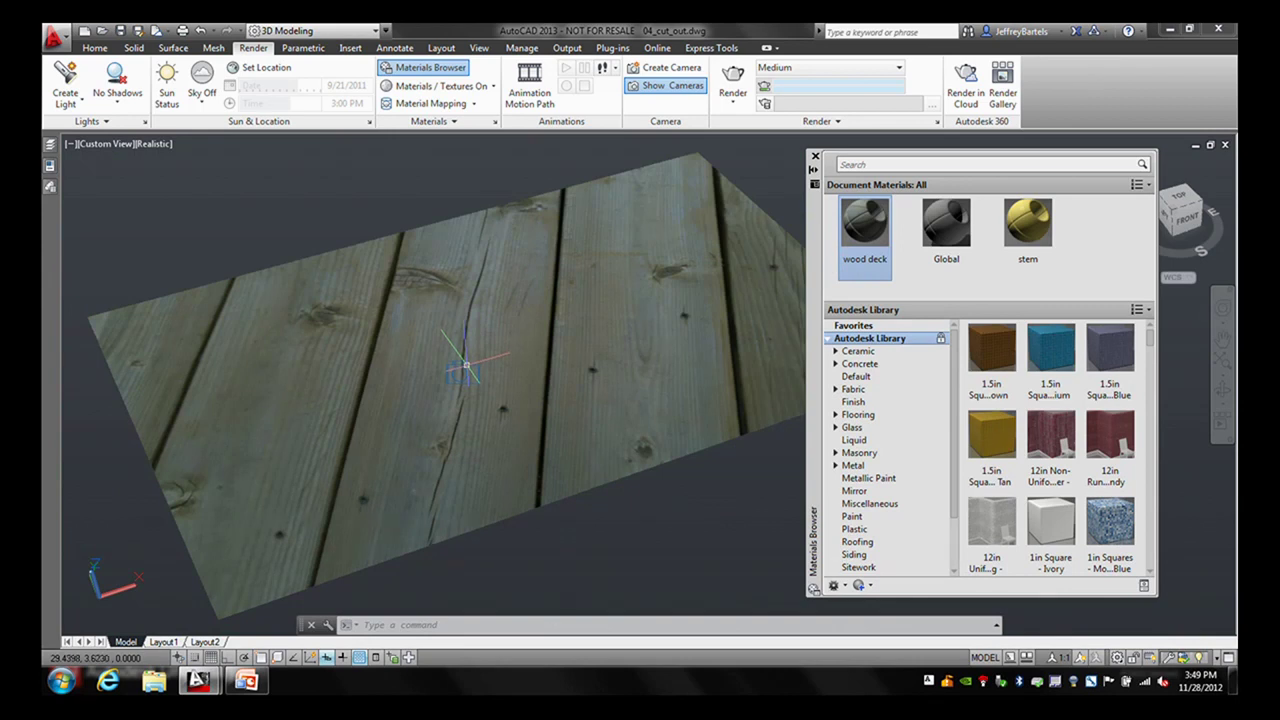
{"action": "left_click", "coordinate": [466, 366]}
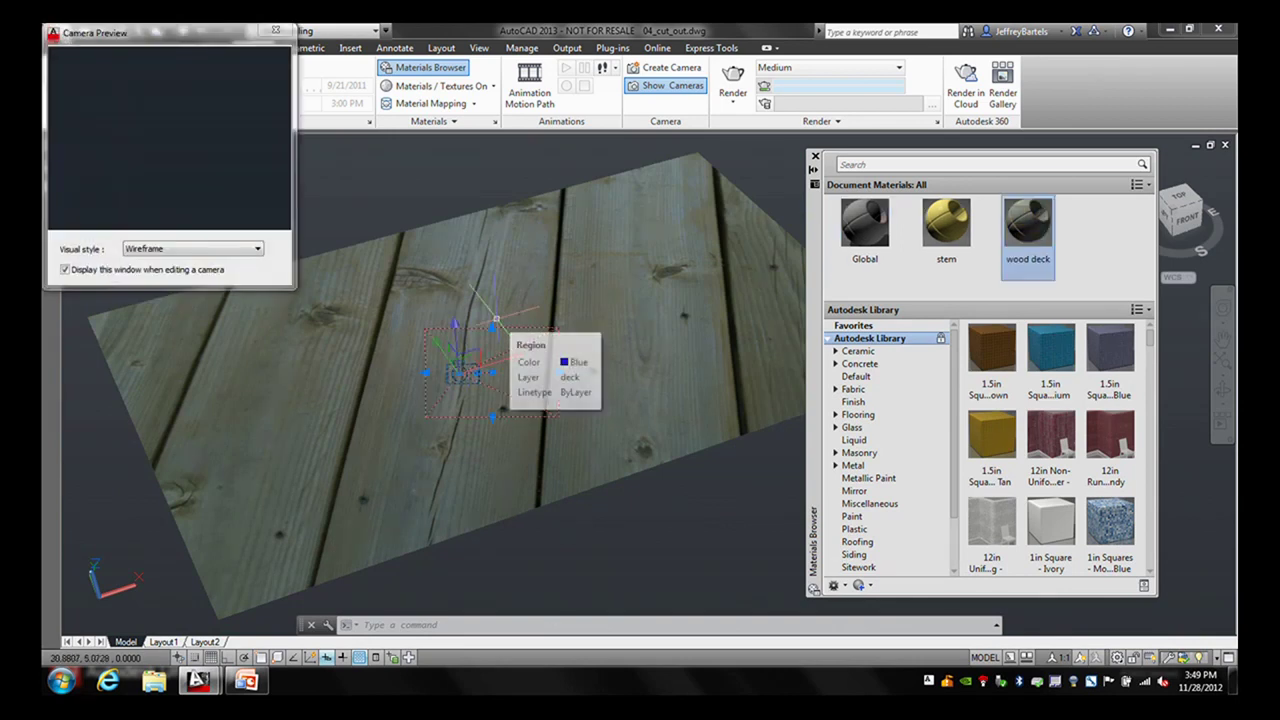
{"action": "right_click", "coordinate": [500, 268]}
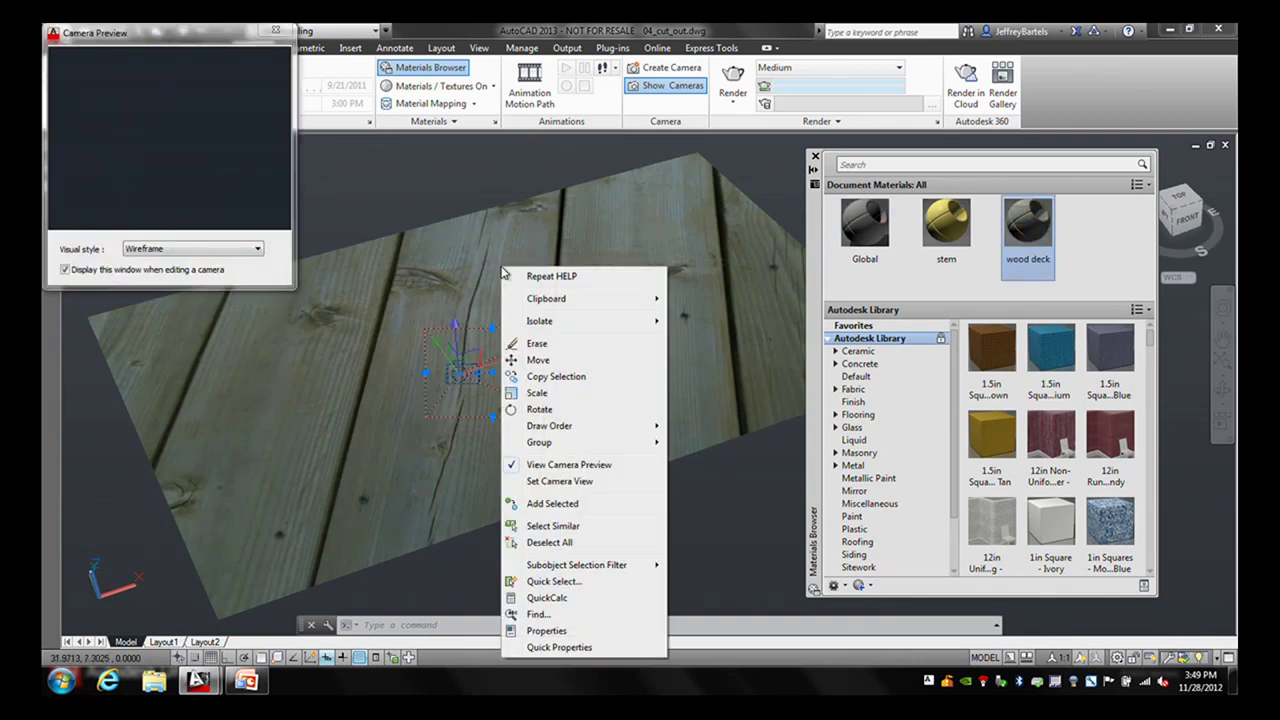
{"action": "left_click", "coordinate": [543, 482]}
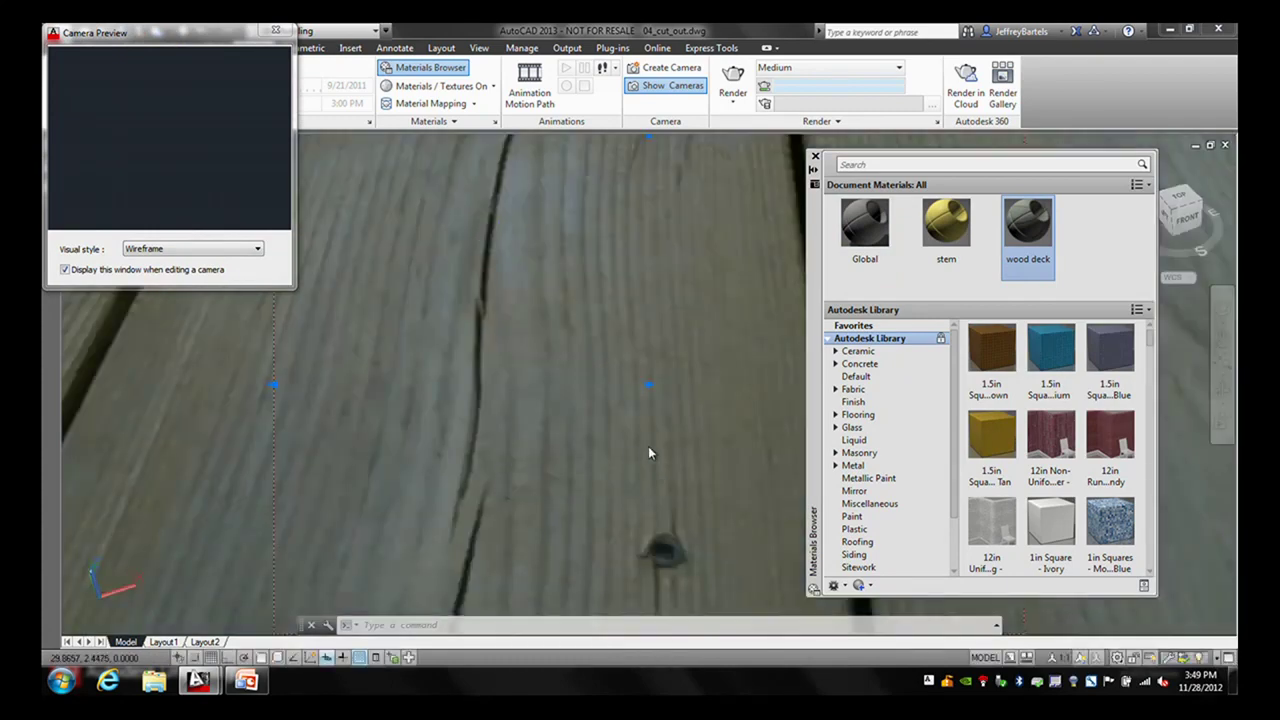
{"action": "left_click", "coordinate": [732, 80]}
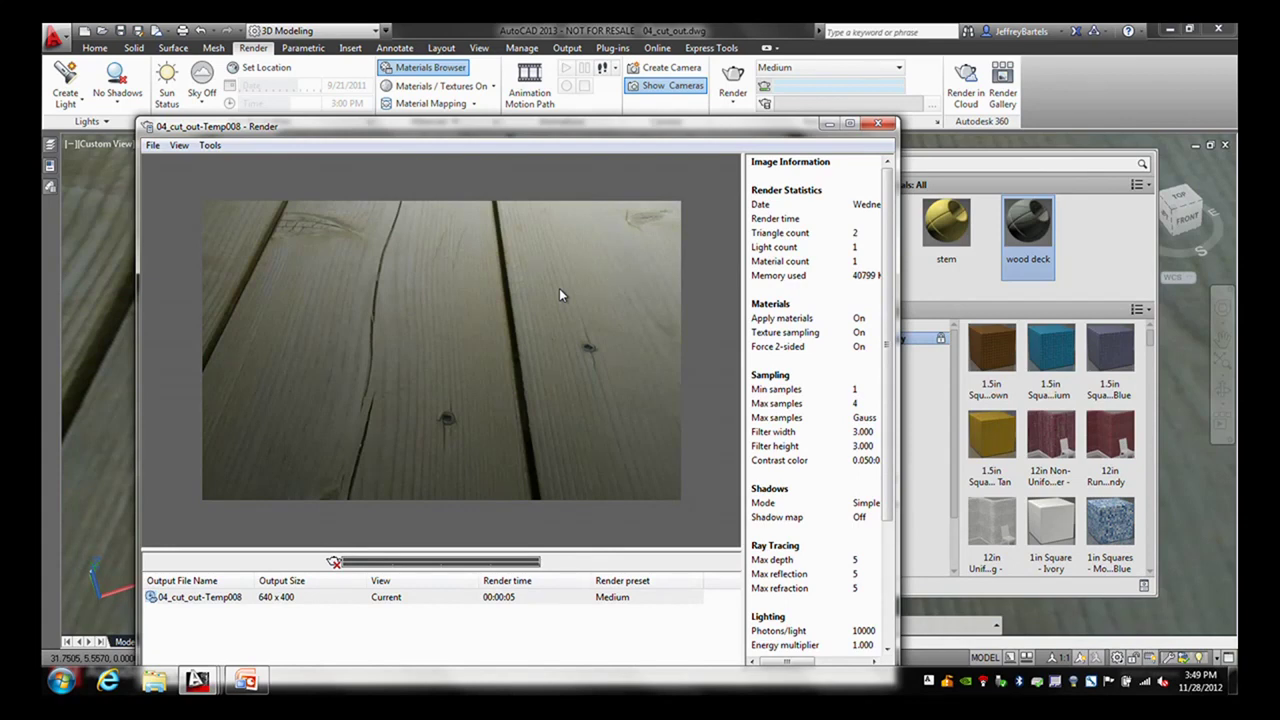
{"action": "left_click", "coordinate": [877, 123]}
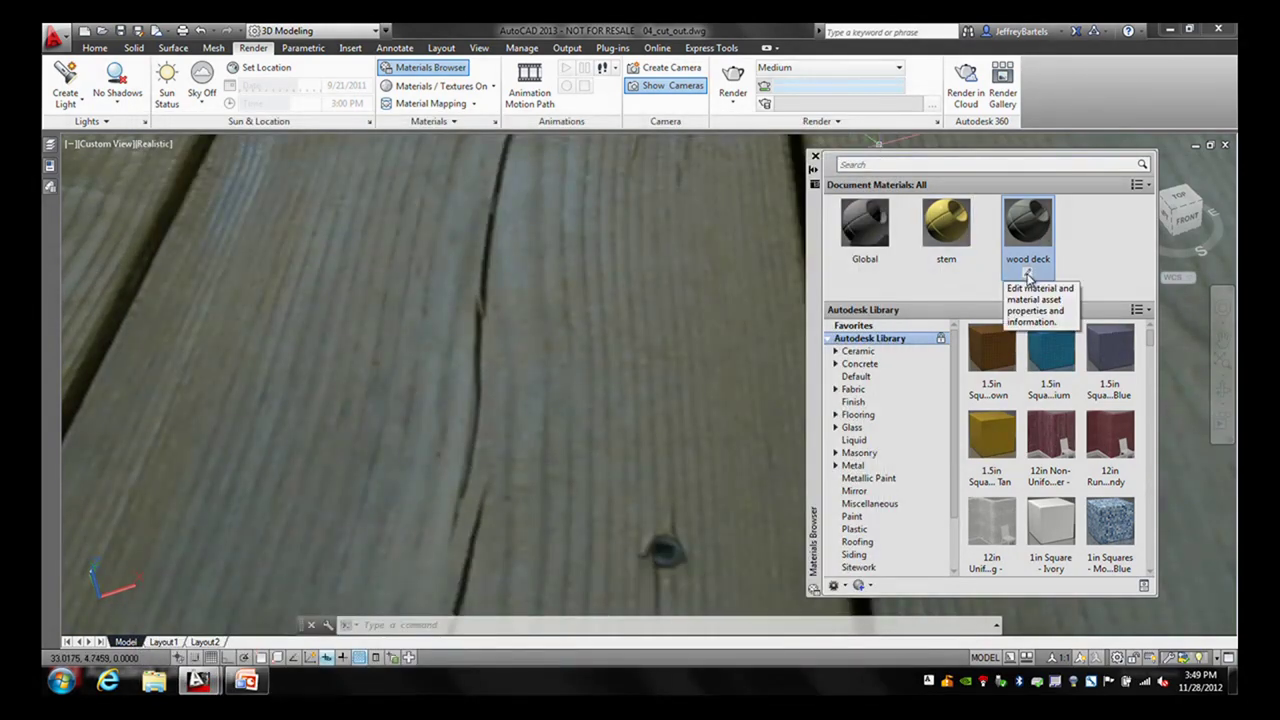
- Give the wood deck material deck-bmap.jpg as its bump image
{"action": "left_click", "coordinate": [1028, 275]}
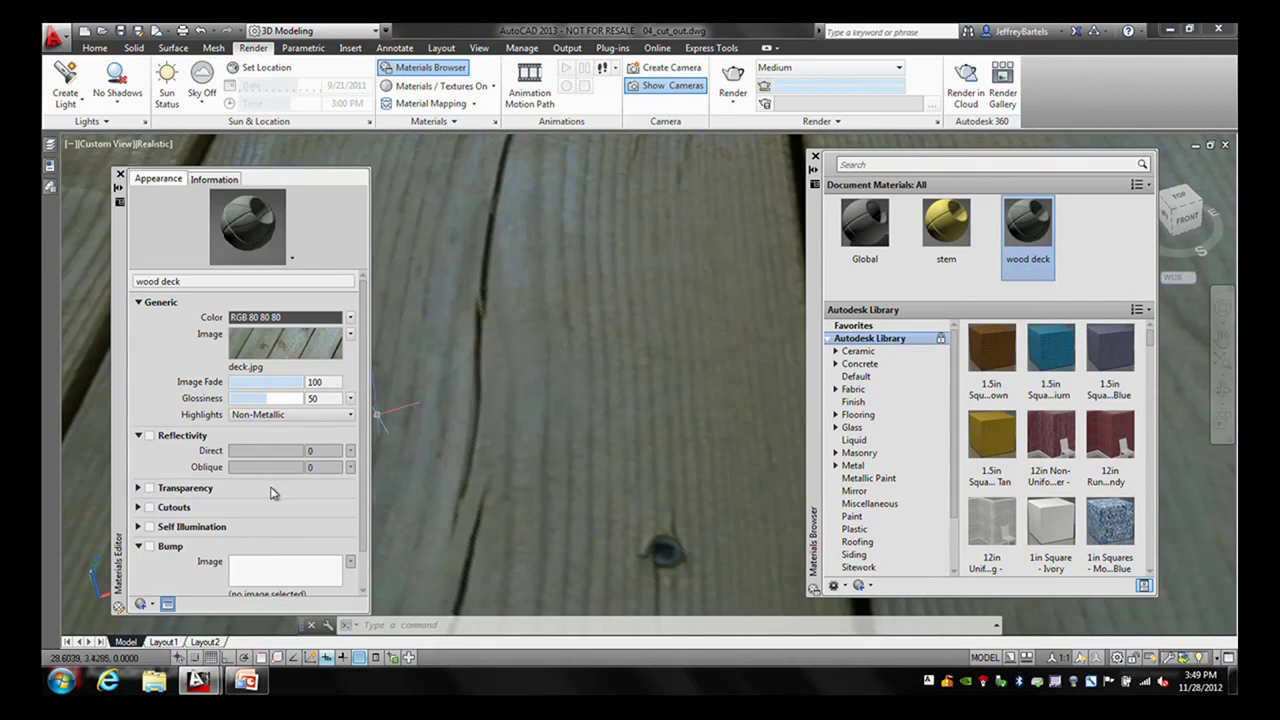
{"action": "left_click", "coordinate": [148, 548]}
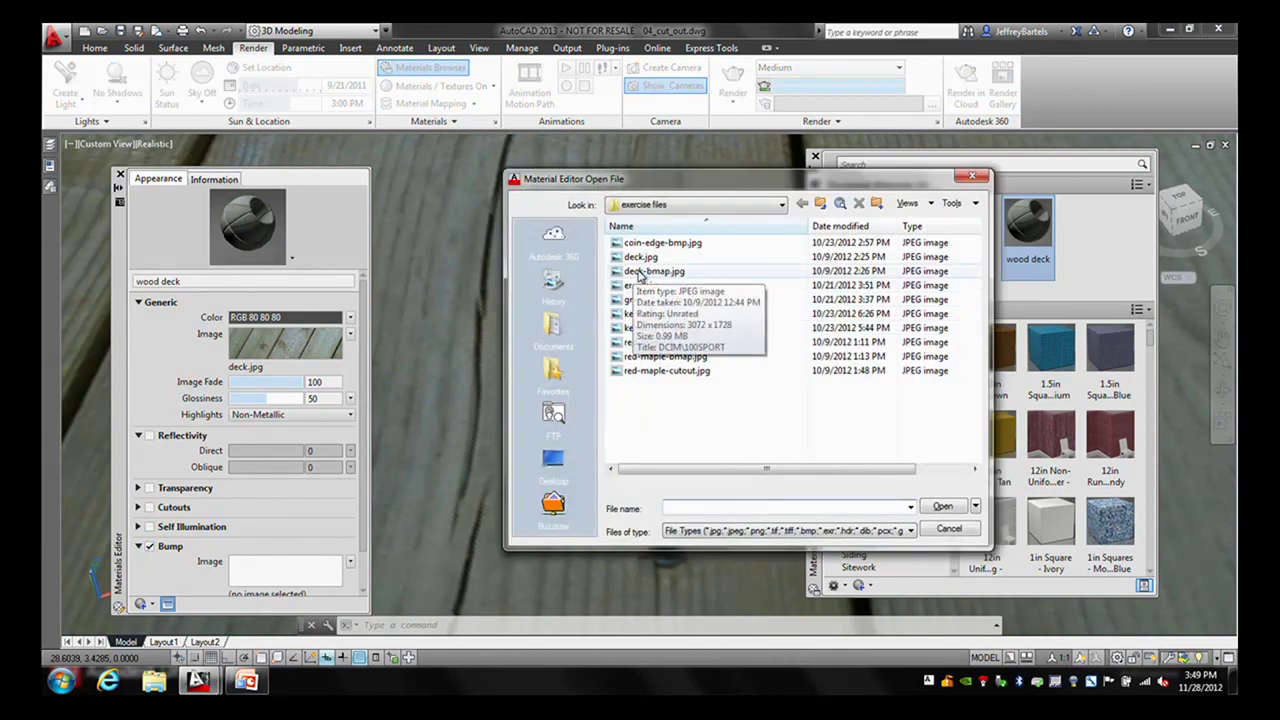
{"action": "left_click", "coordinate": [636, 272]}
{"action": "left_click", "coordinate": [940, 508]}
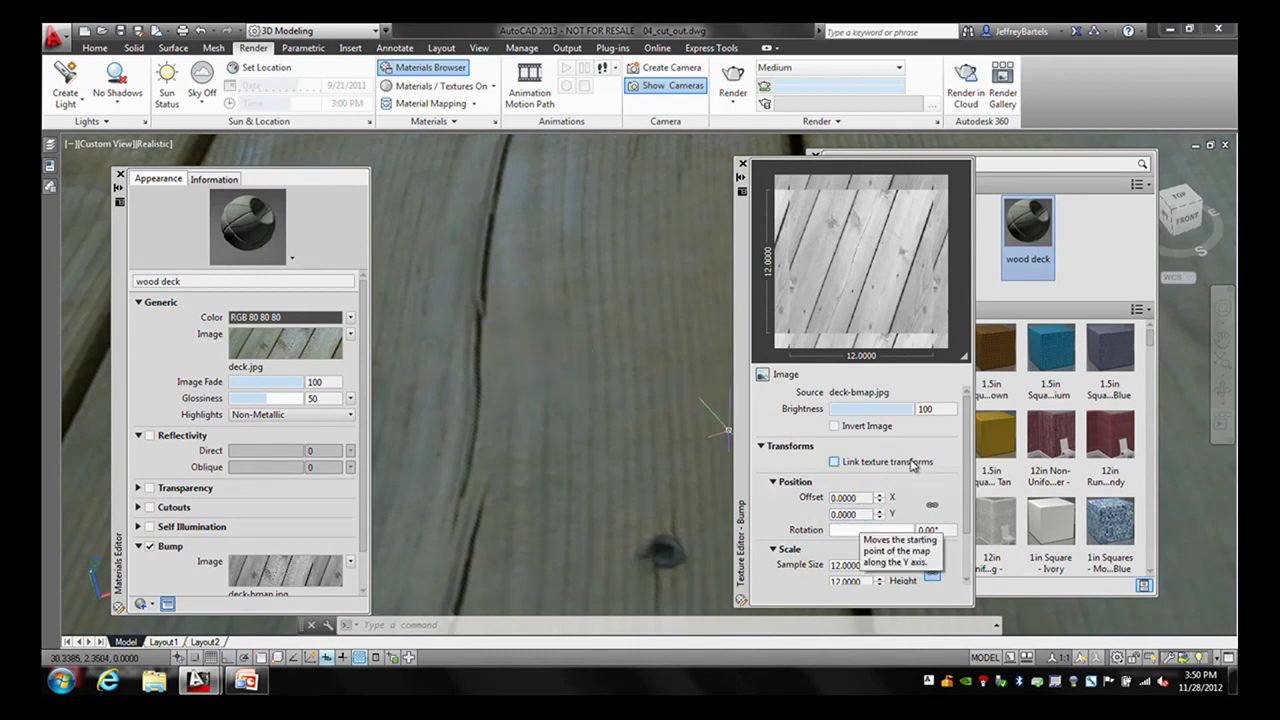
- Size the bump image 18 by 12 with texture transforms linked
{"action": "left_click_drag", "start_coordinate": [968, 428], "coordinate": [976, 480]}
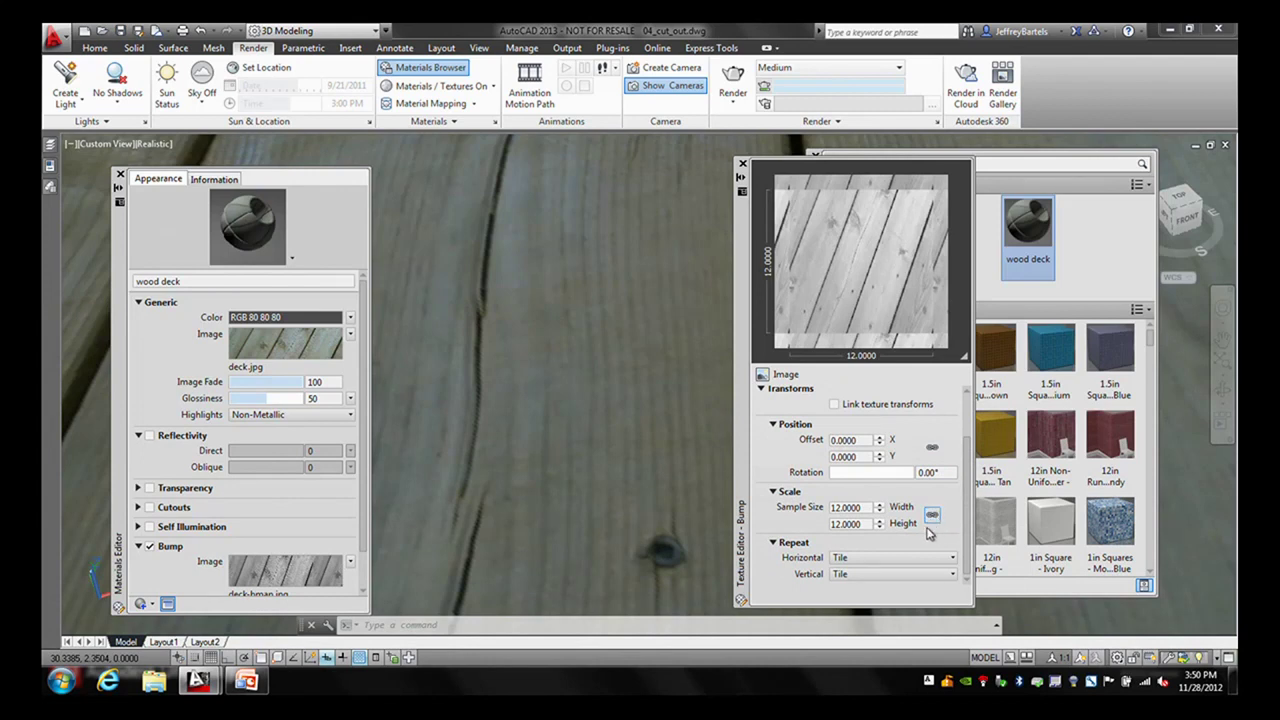
{"action": "double_click", "coordinate": [864, 507]}
{"action": "type", "text": "18"}
{"action": "double_click", "coordinate": [866, 523]}
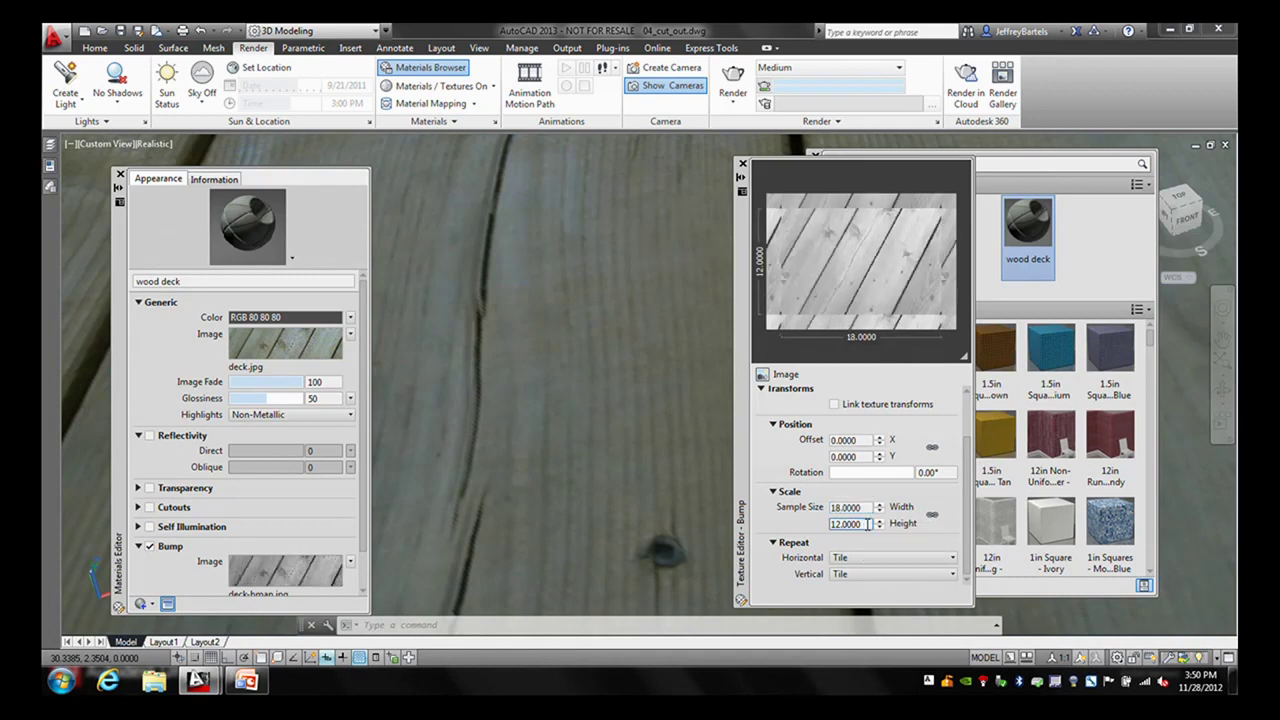
{"action": "left_click", "coordinate": [852, 522]}
{"action": "left_click", "coordinate": [834, 405]}
{"action": "left_click", "coordinate": [742, 164]}
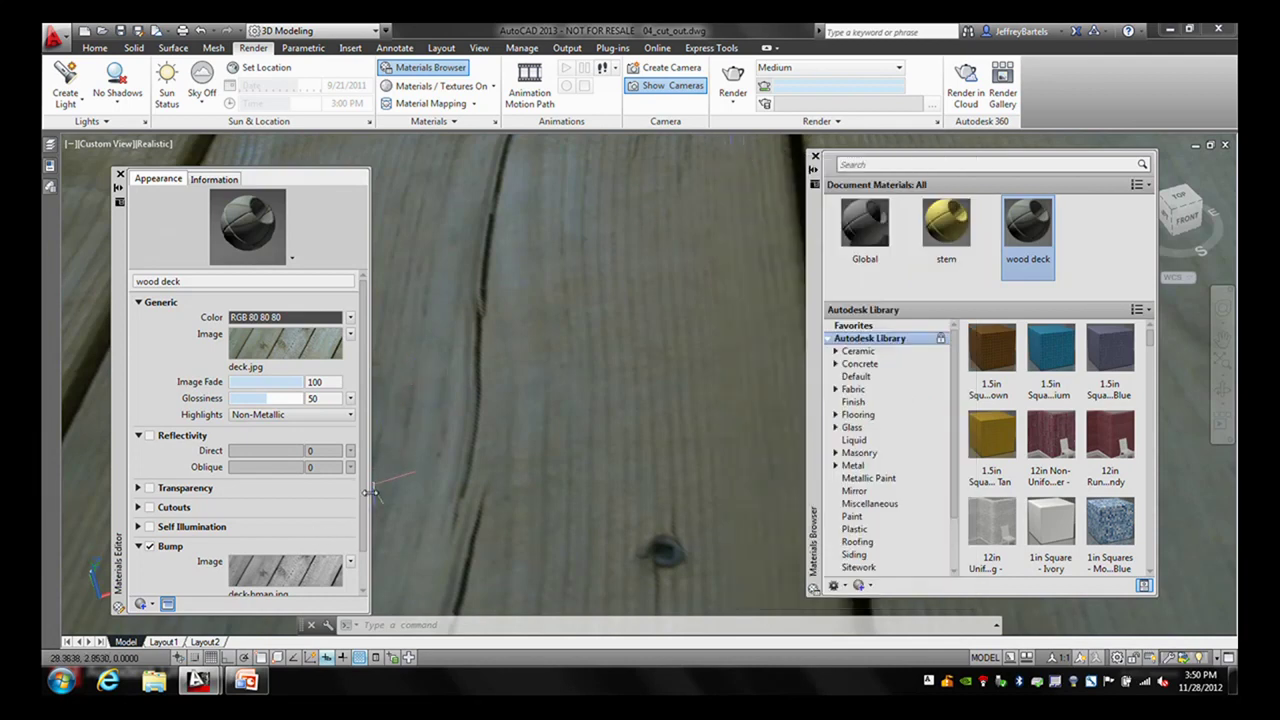
- Change the Bump Amount from 30 to 73 and render the deck again as Temp009
{"action": "left_click_drag", "start_coordinate": [365, 497], "coordinate": [363, 537]}
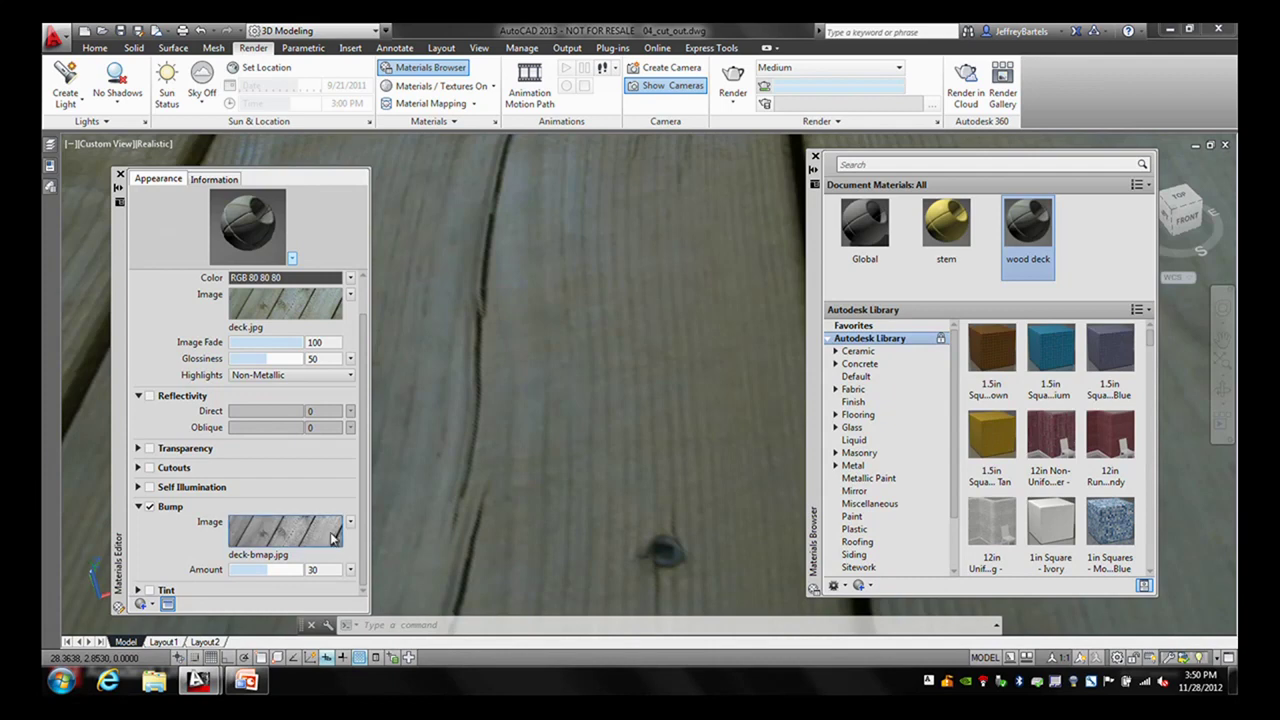
{"action": "double_click", "coordinate": [318, 569]}
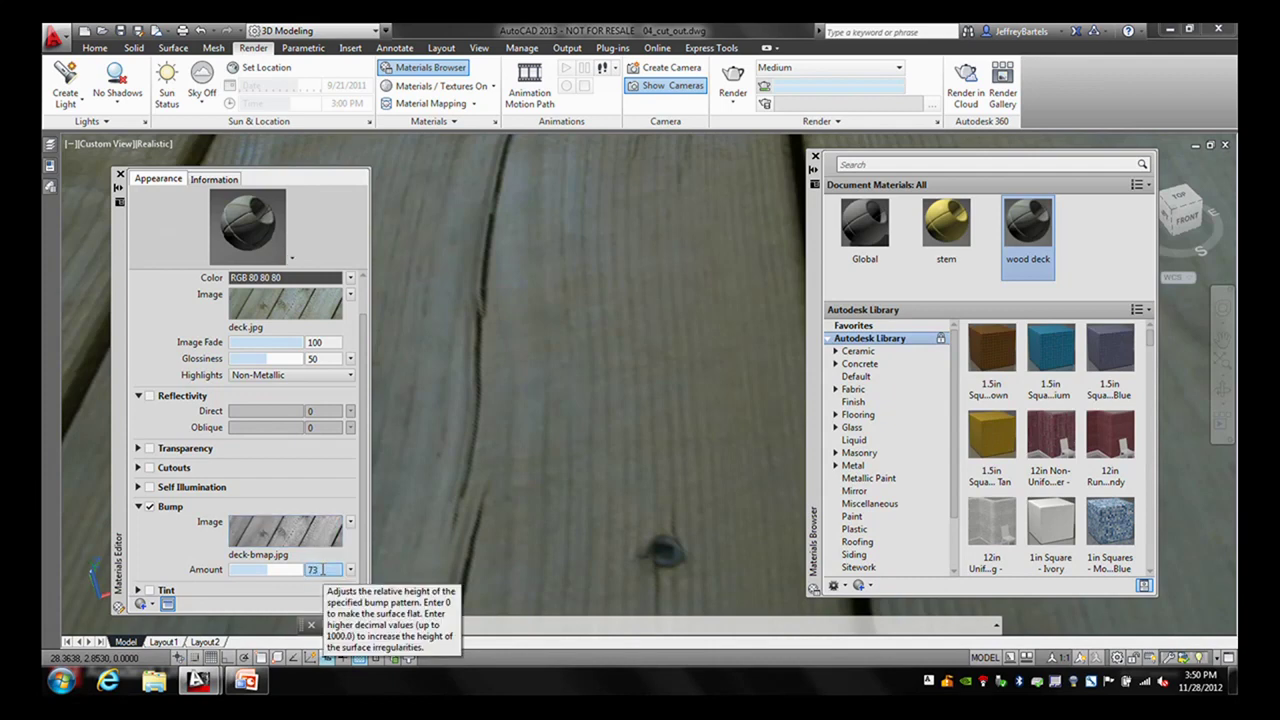
{"action": "key", "text": "Return"}
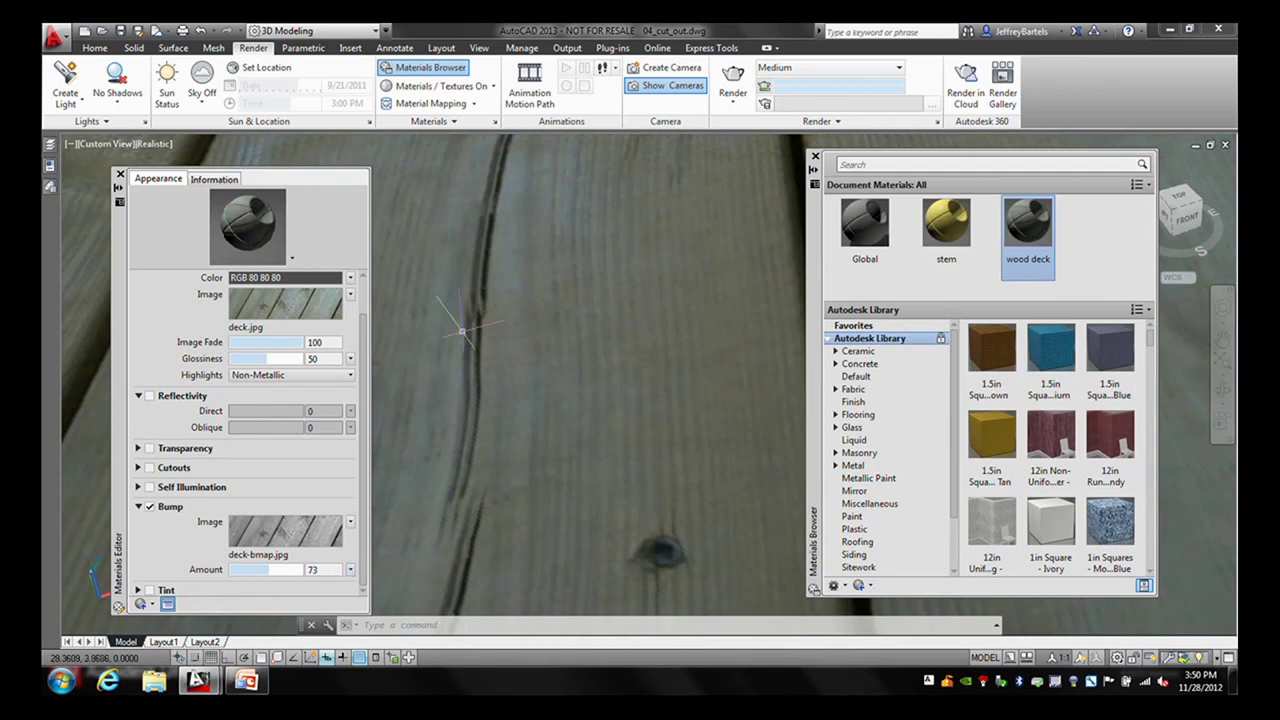
{"action": "left_click", "coordinate": [119, 175]}
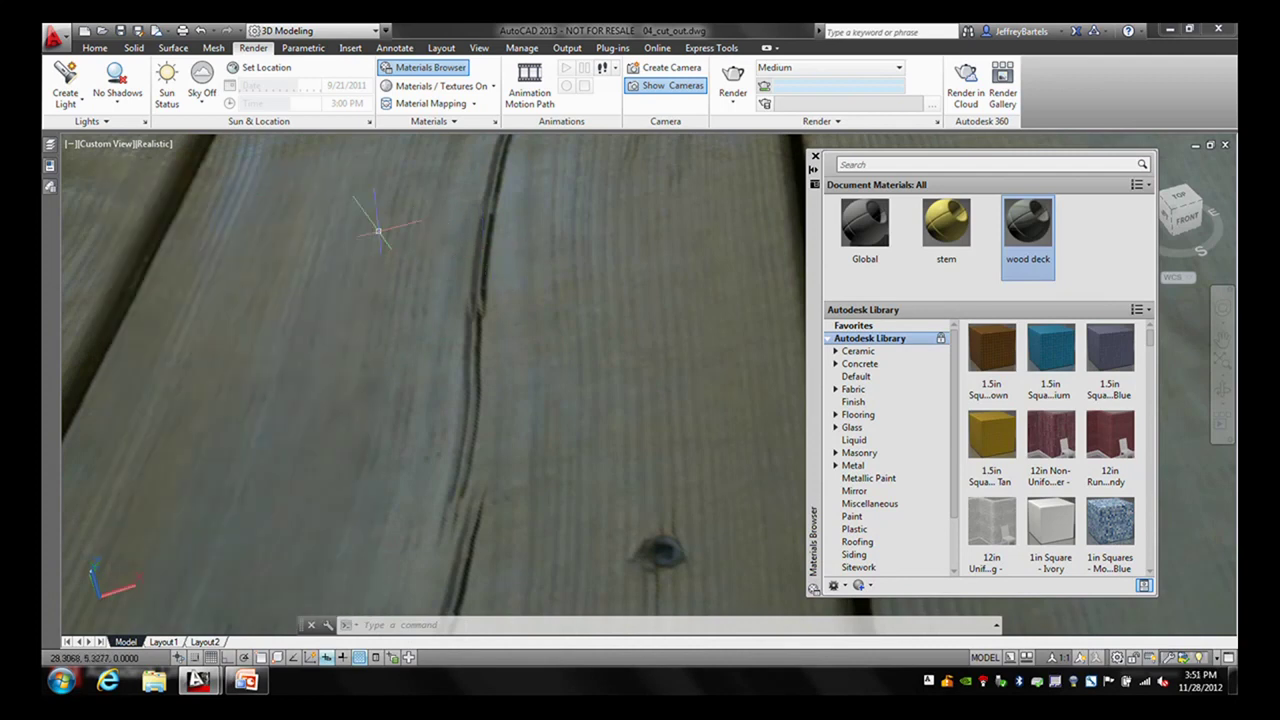
{"action": "left_click", "coordinate": [732, 82]}
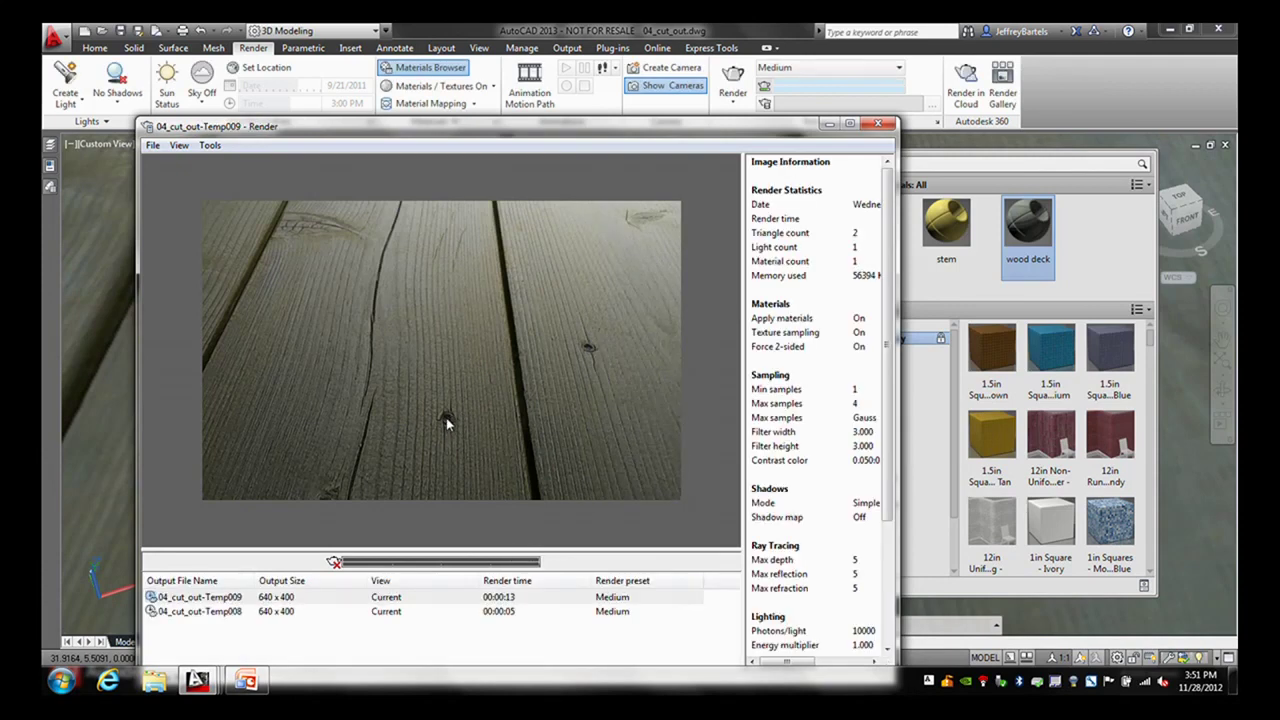
- Switch back and forth between renders Temp008 and Temp009 to compare the plain and bumped decks
{"action": "left_click", "coordinate": [238, 612]}
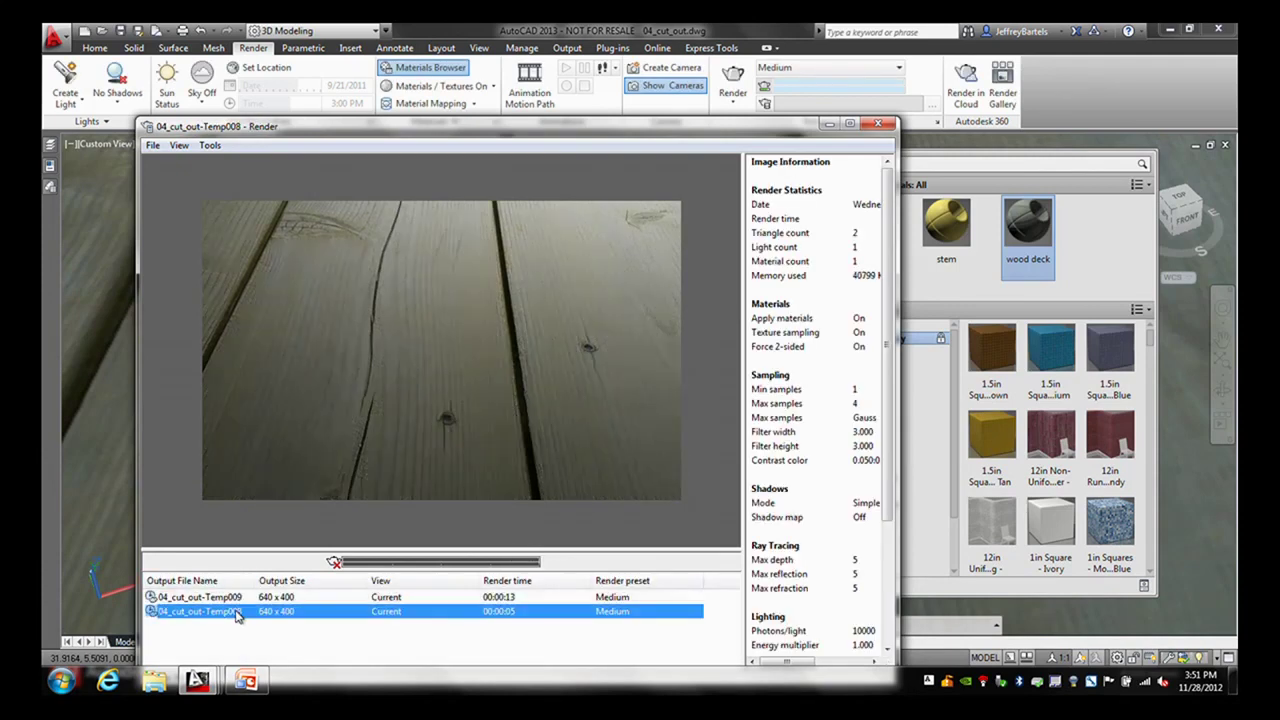
{"action": "left_click", "coordinate": [237, 598]}
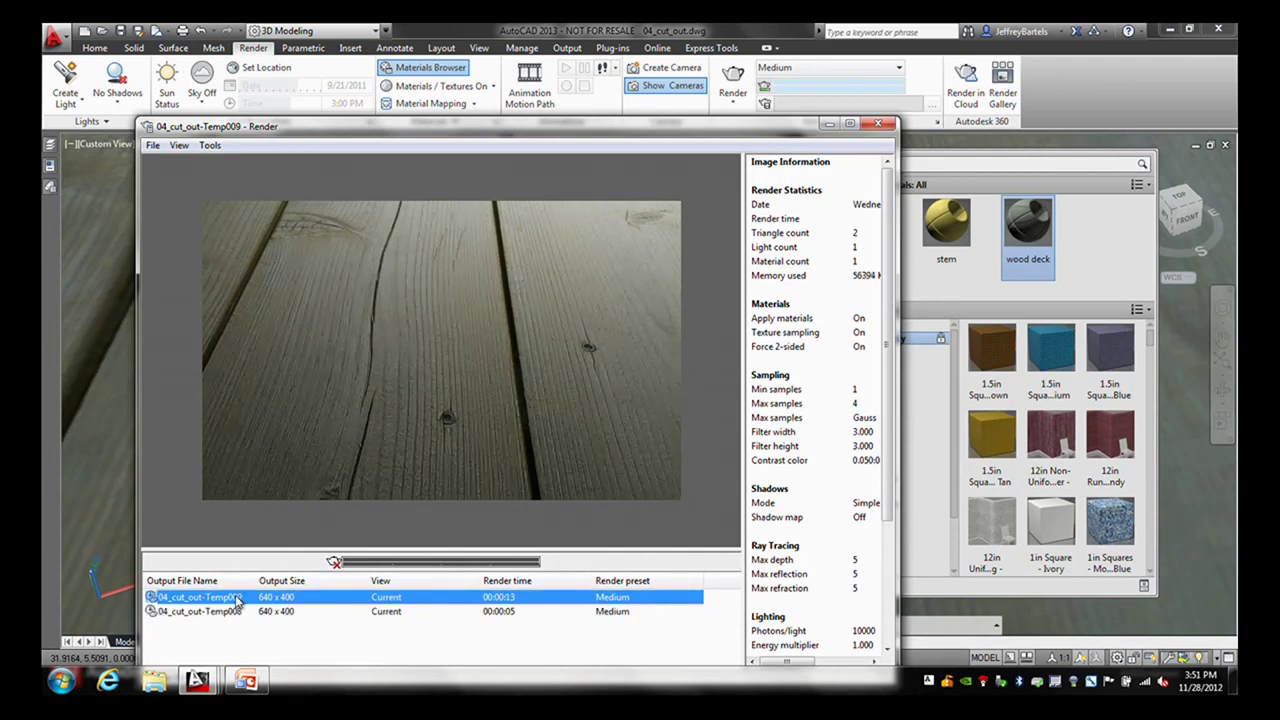
{"action": "left_click", "coordinate": [237, 612]}
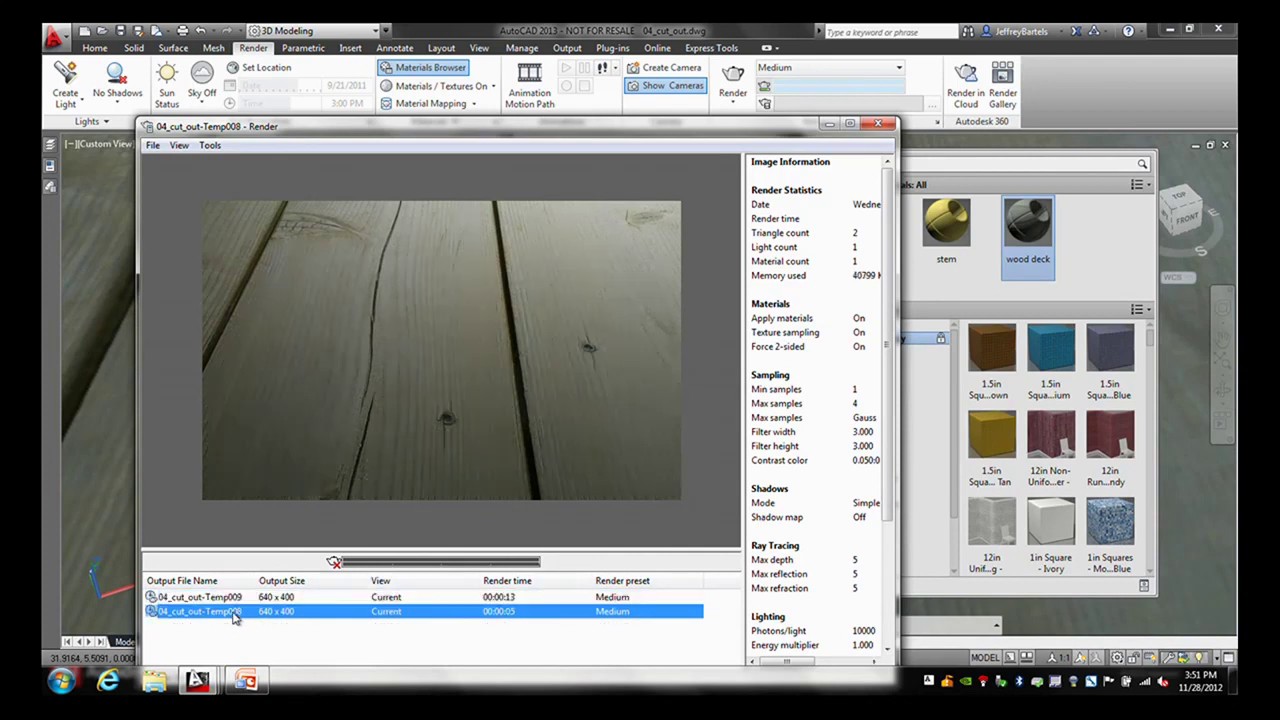
{"action": "left_click", "coordinate": [234, 598]}
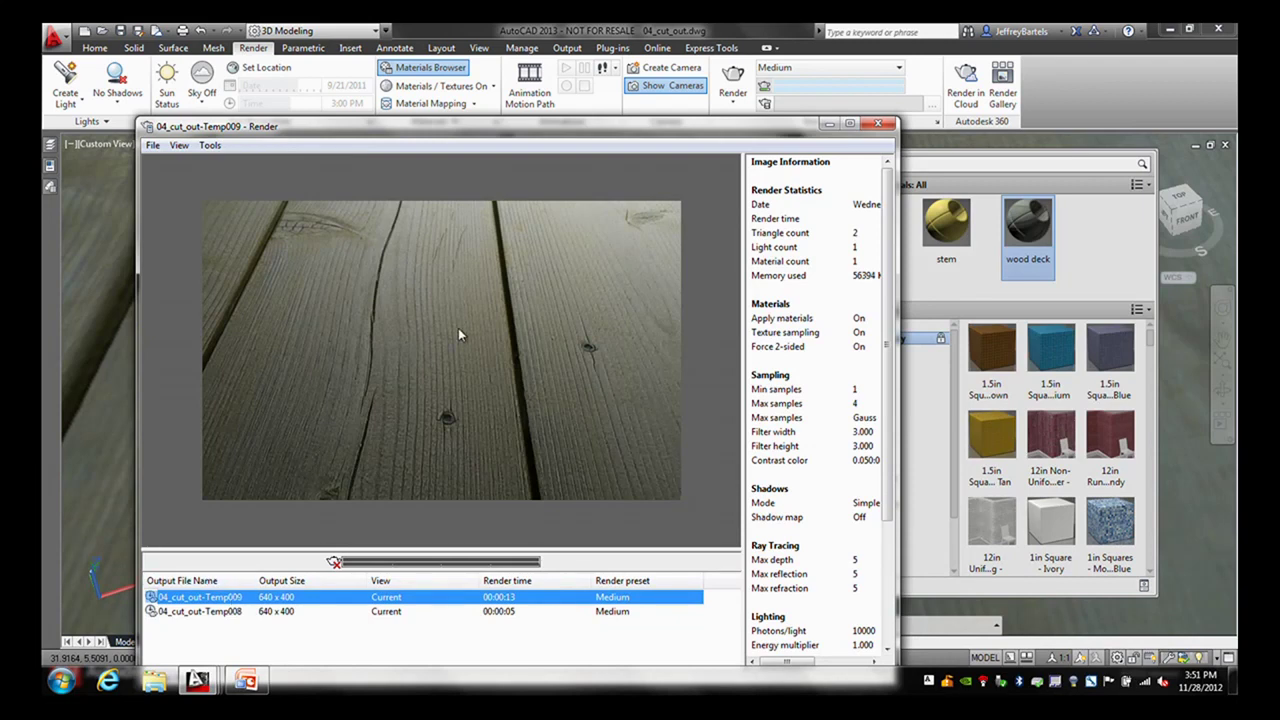
- Zoom and orbit out to the whole deck and window-select the deck region
{"action": "left_click", "coordinate": [878, 123]}
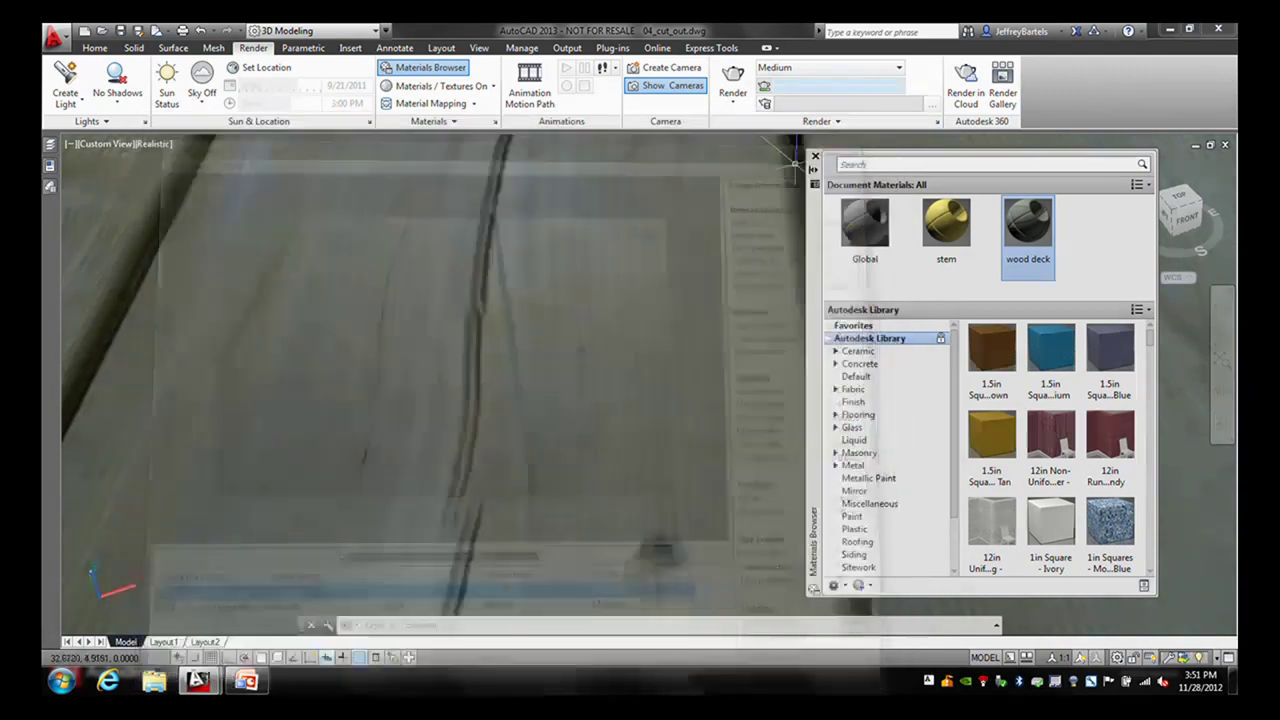
{"action": "scroll", "coordinate": [515, 317], "scroll_direction": "down", "scroll_amount": 6}
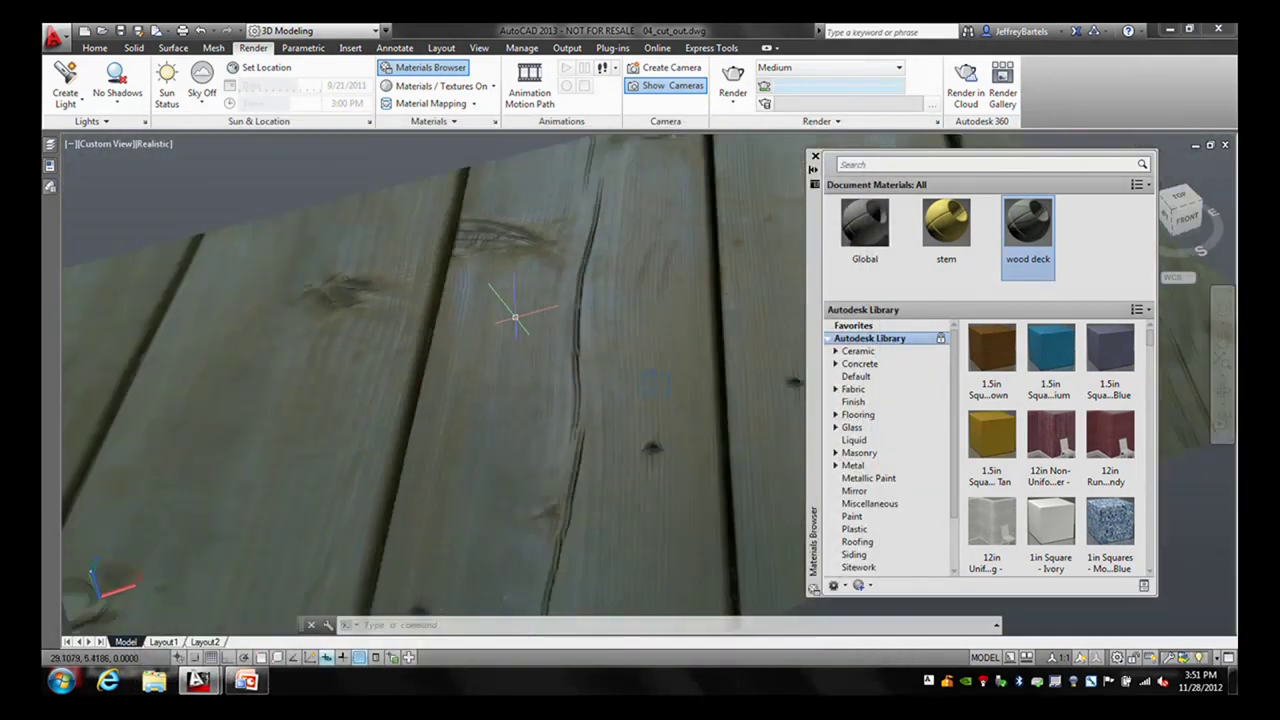
{"action": "middle_click_drag", "start_coordinate": [520, 310], "coordinate": [494, 315], "text": "shift"}
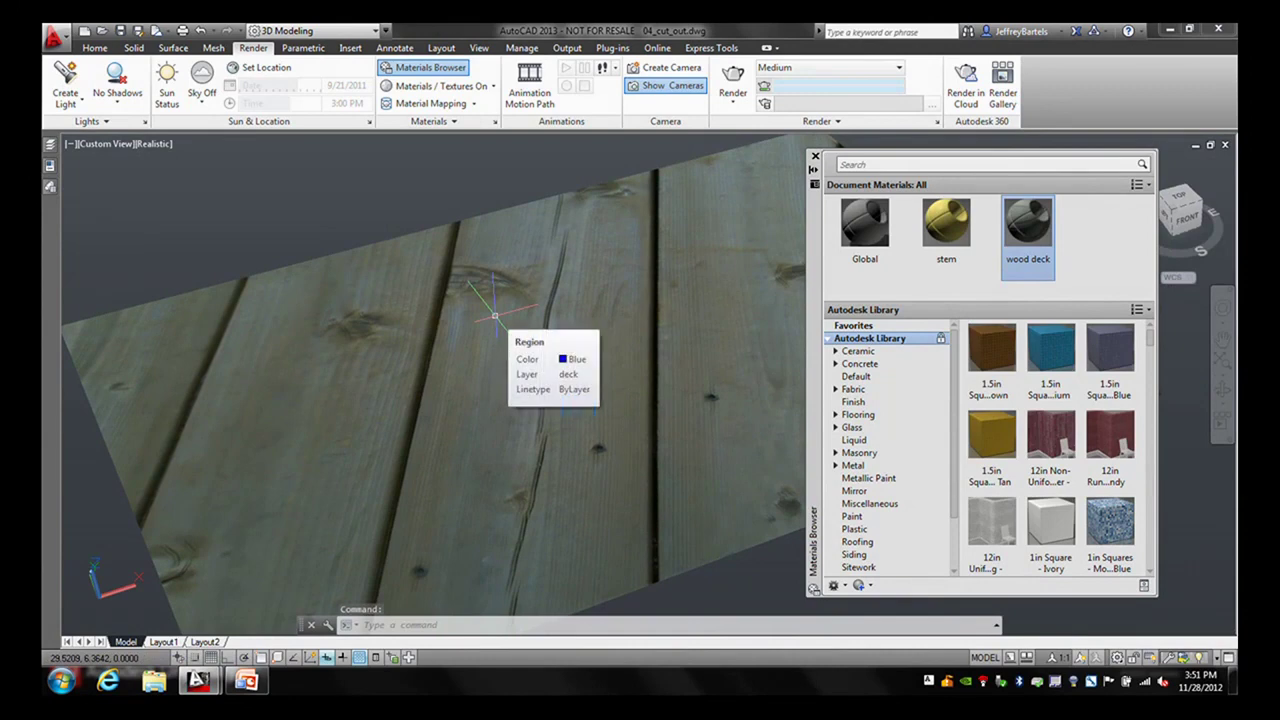
{"action": "left_click", "coordinate": [491, 218]}
{"action": "left_click", "coordinate": [345, 250]}
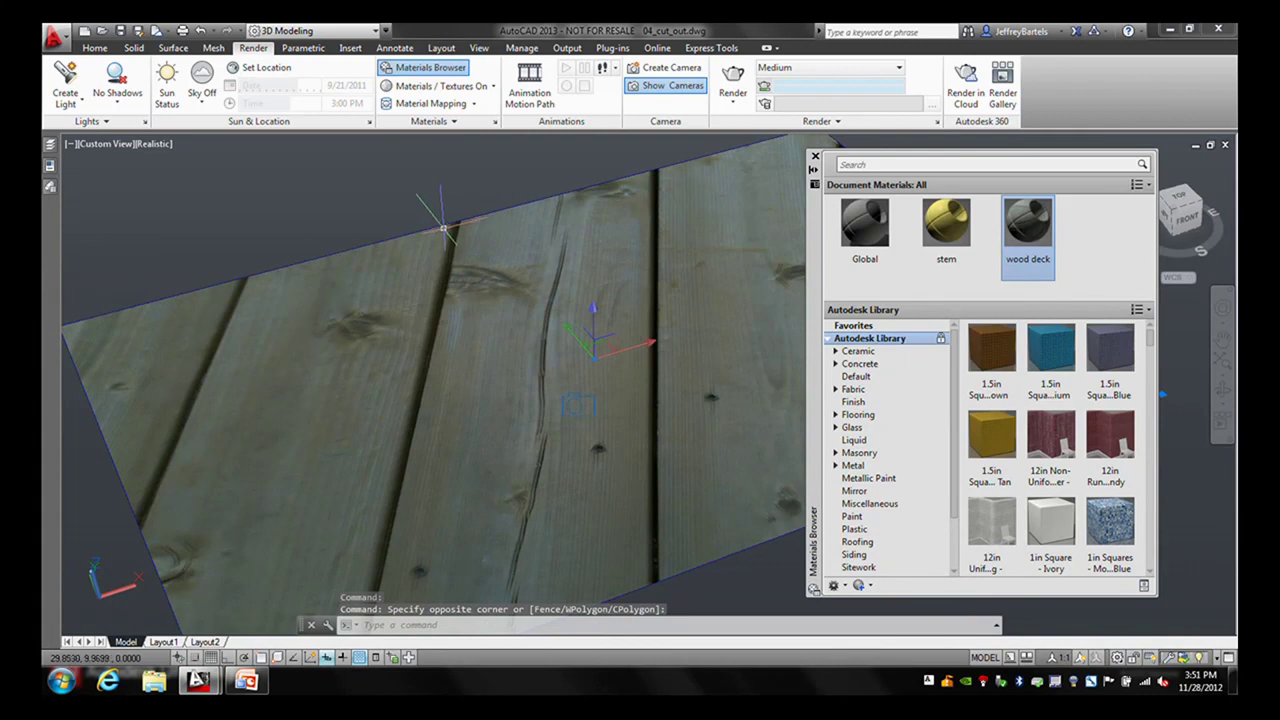
- Set the deck region's Material to Global in Properties and clear the selection
{"action": "left_click", "coordinate": [50, 165]}
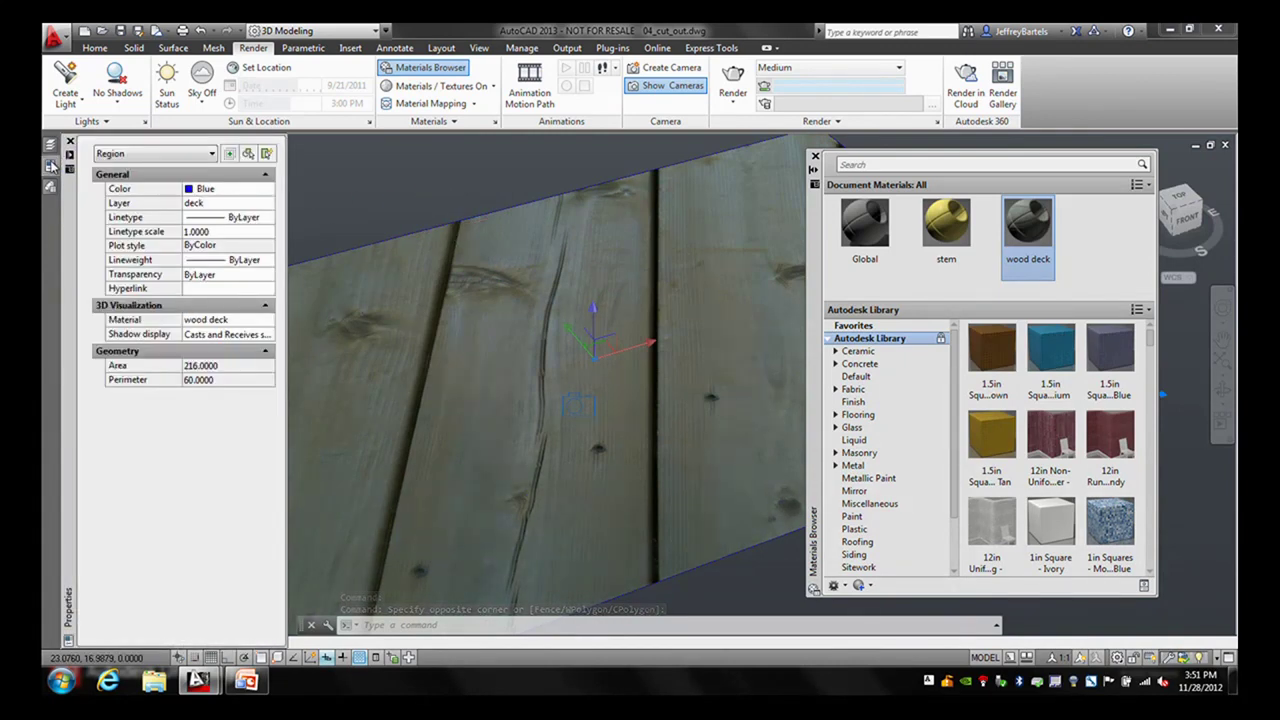
{"action": "left_click", "coordinate": [234, 321]}
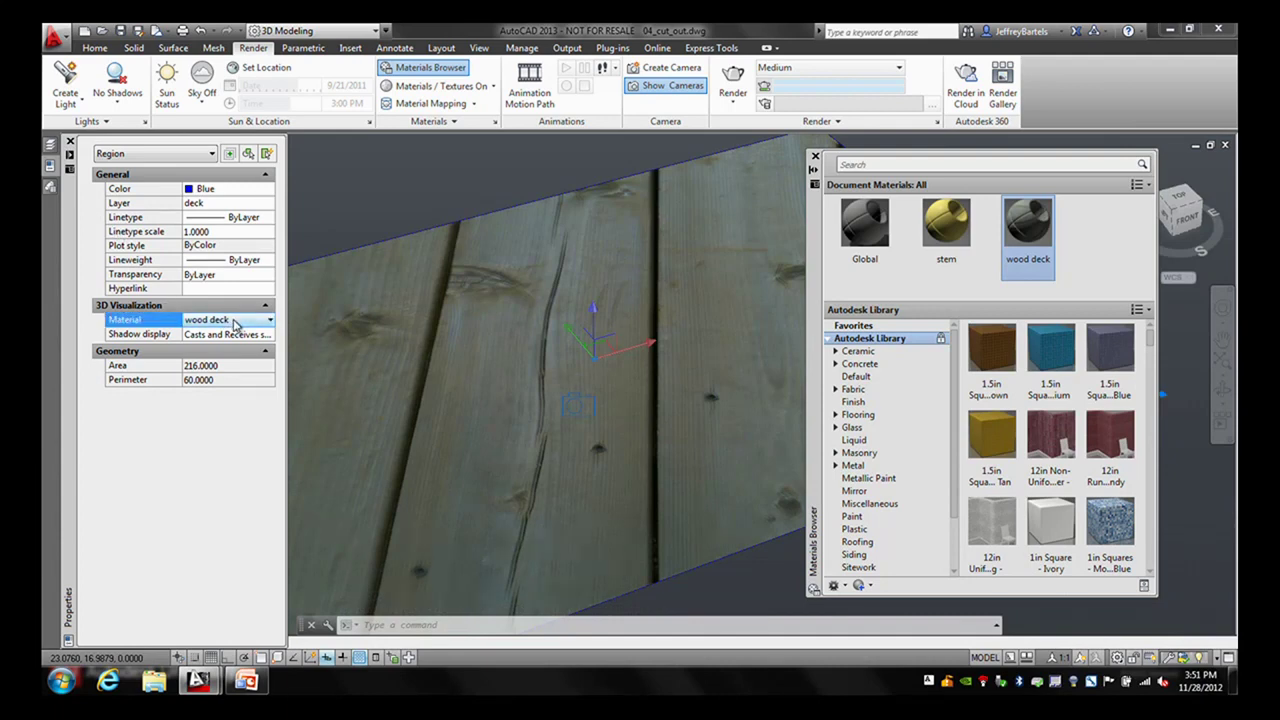
{"action": "left_click", "coordinate": [235, 322]}
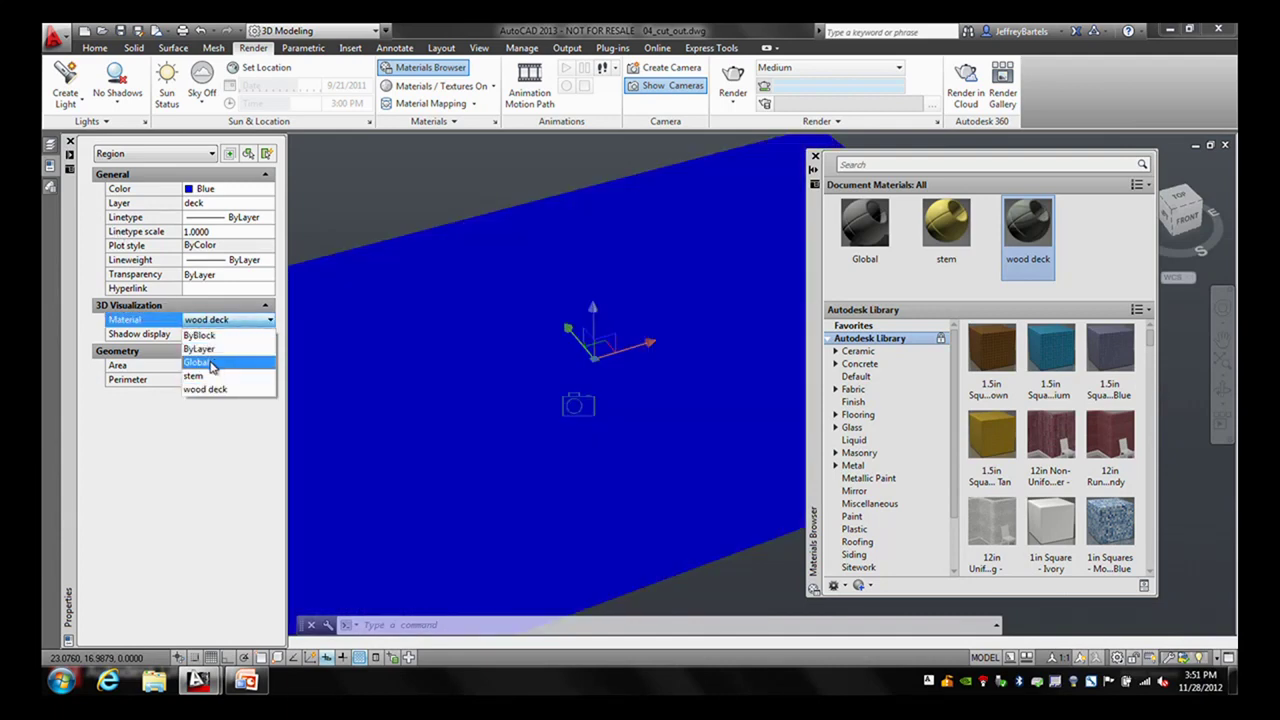
{"action": "left_click", "coordinate": [211, 366]}
{"action": "key", "text": "ctrl+1"}
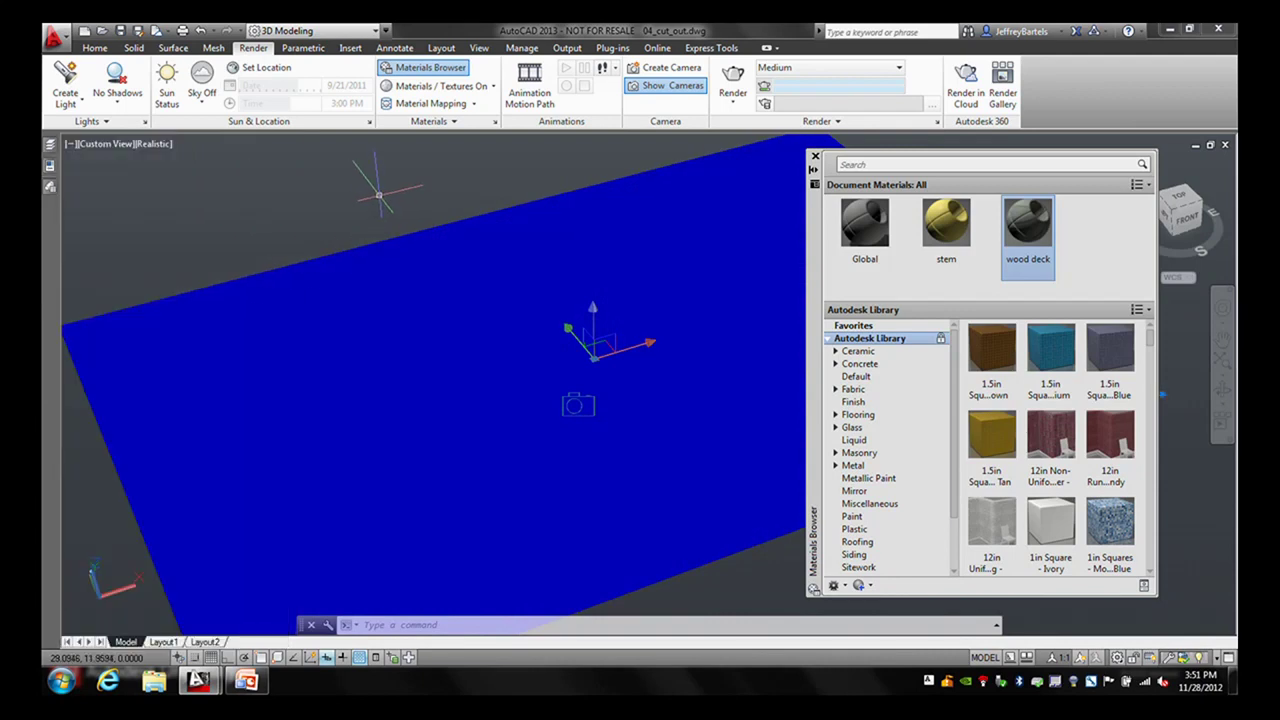
{"action": "key", "text": "Escape"}
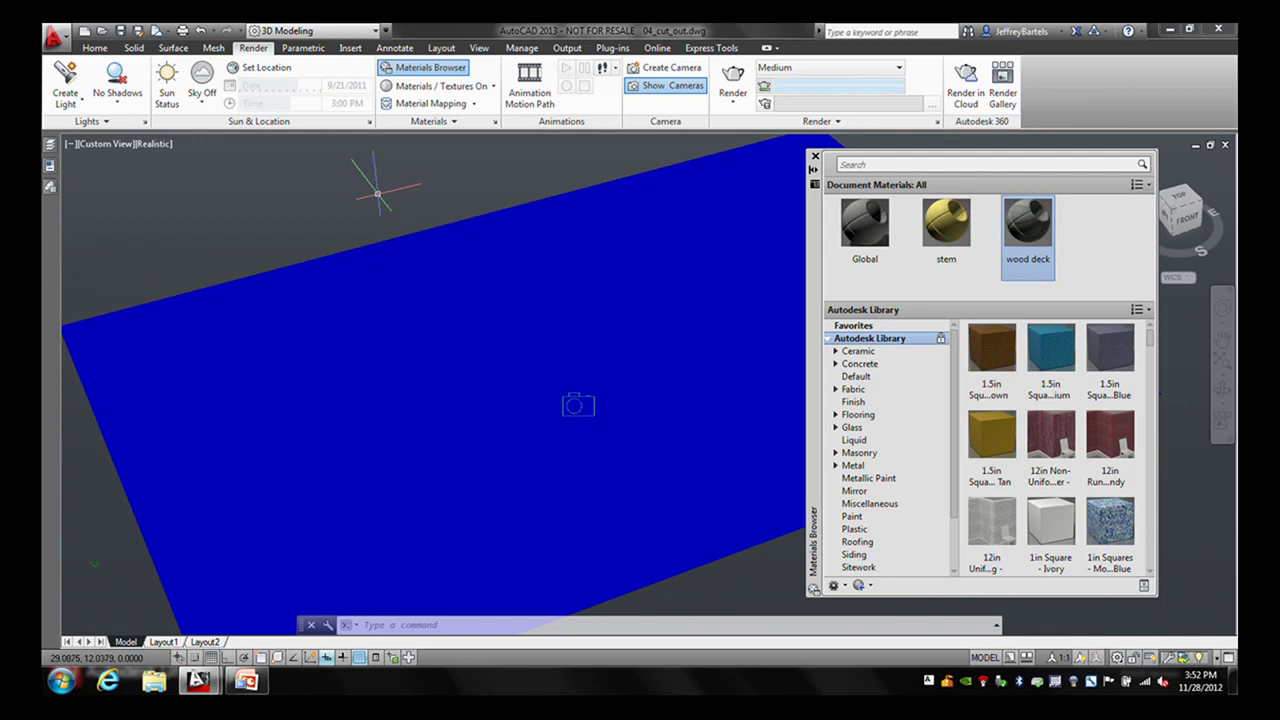
{"action": "mouse_move", "coordinate": [50, 146]}
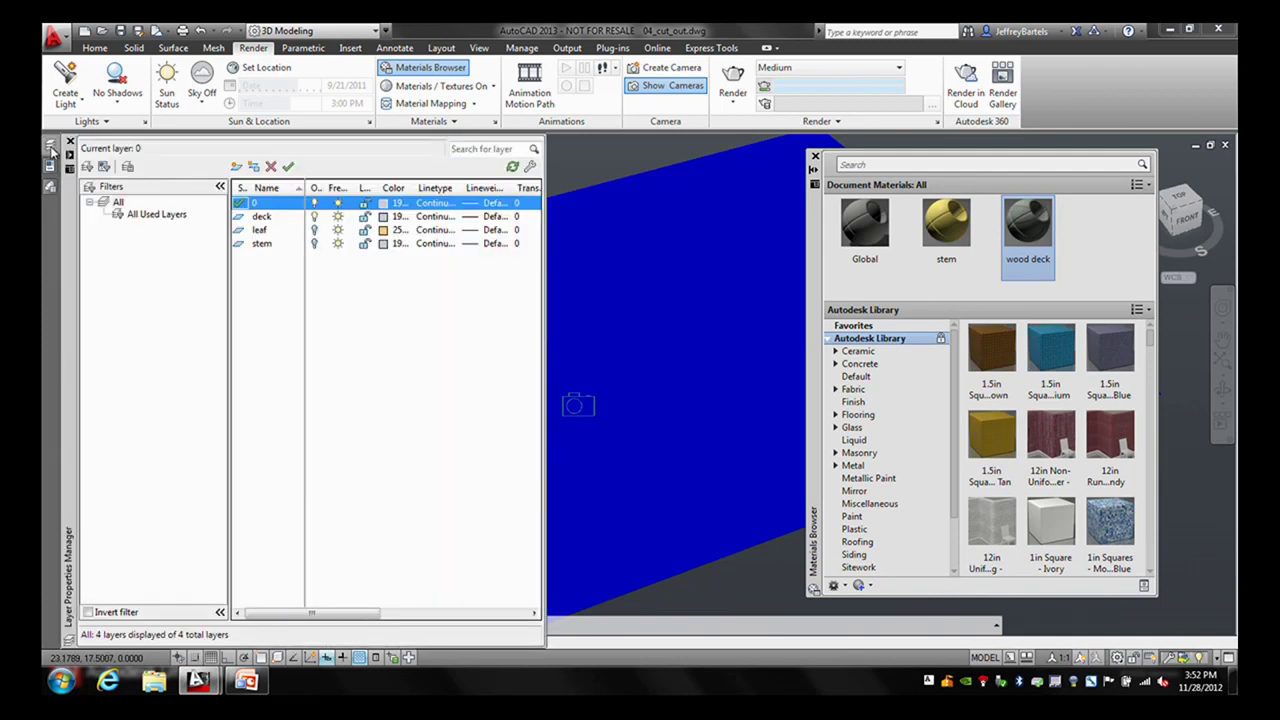
- Turn on the leaf layer, zoom in, and select the terrain mesh
{"action": "left_click", "coordinate": [313, 230]}
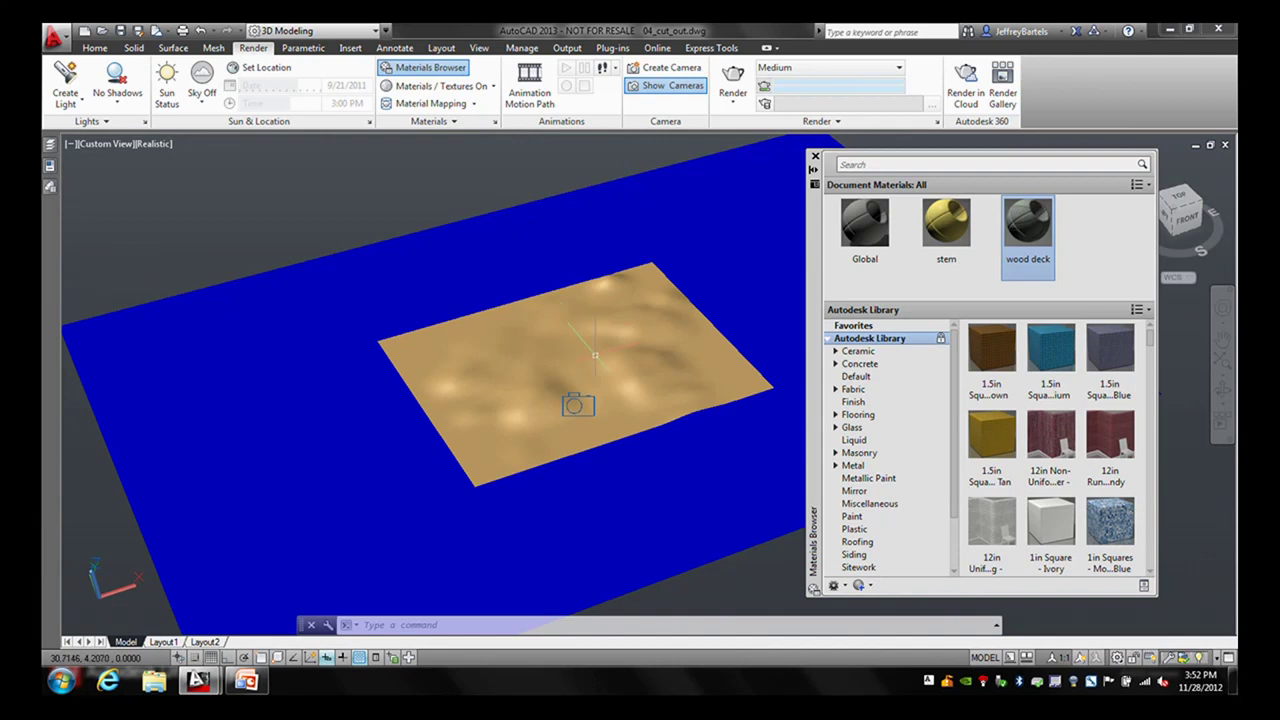
{"action": "scroll", "coordinate": [595, 355], "scroll_direction": "up", "scroll_amount": 2}
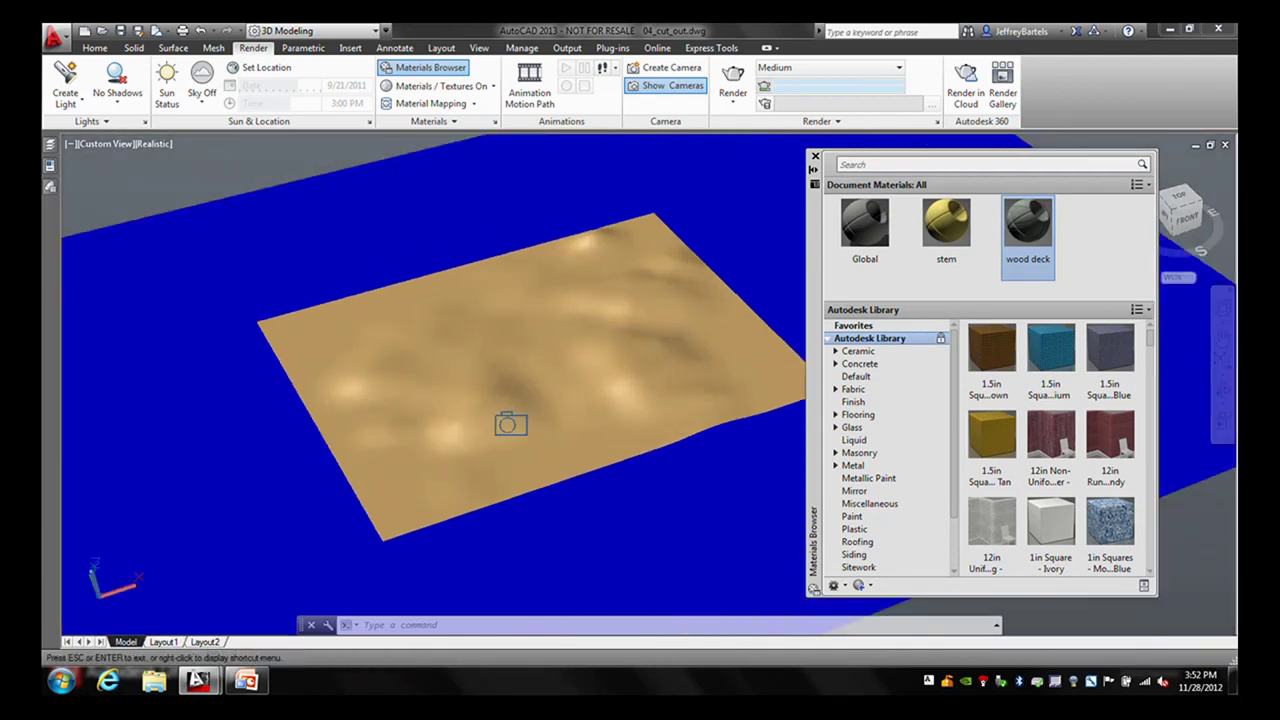
{"action": "left_click", "coordinate": [468, 316]}
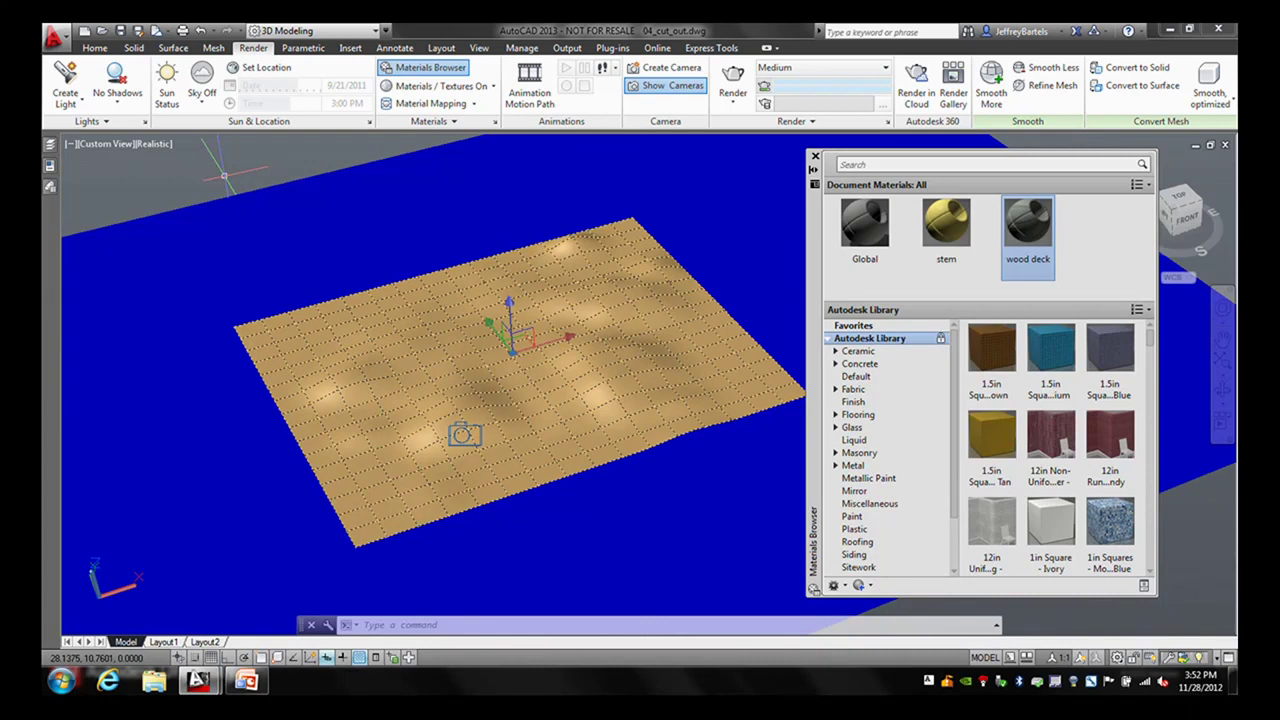
- With the Mesh tools shown, deselect the terrain and Ctrl-select the wavy mesh's near-left corner vertex
{"action": "left_click", "coordinate": [214, 48]}
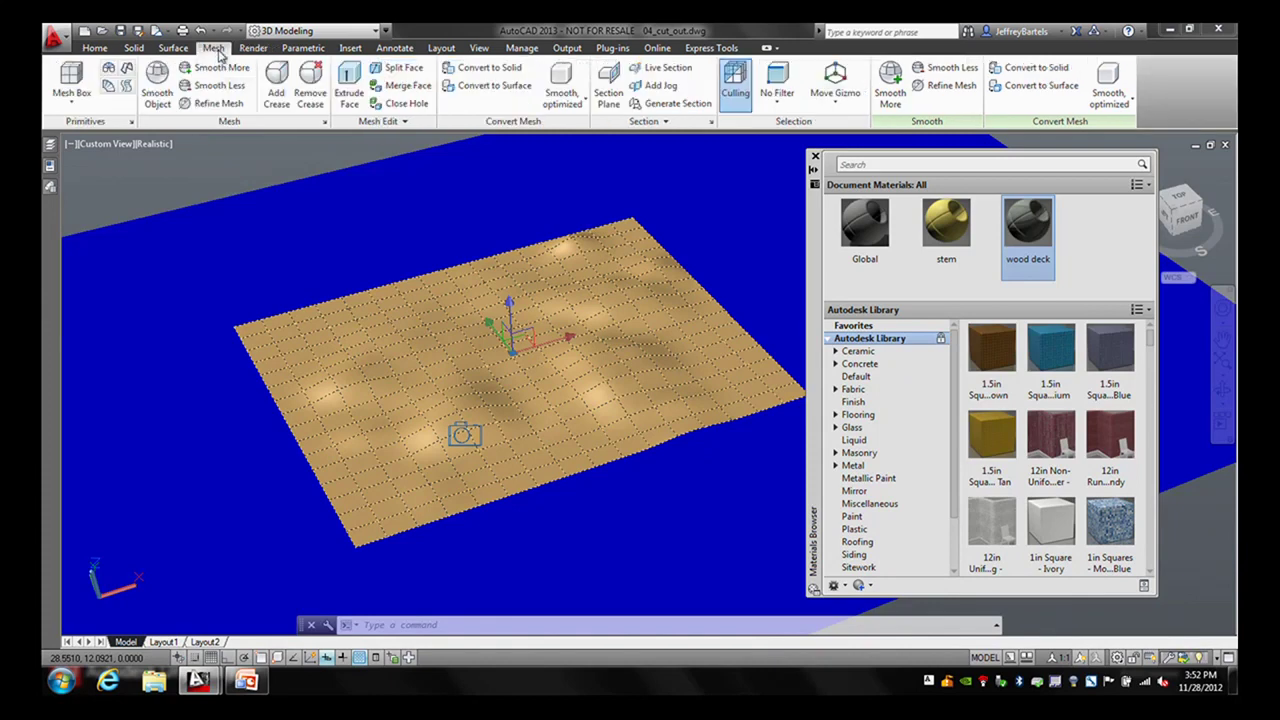
{"action": "left_click", "coordinate": [72, 100]}
{"action": "mouse_move", "coordinate": [52, 168]}
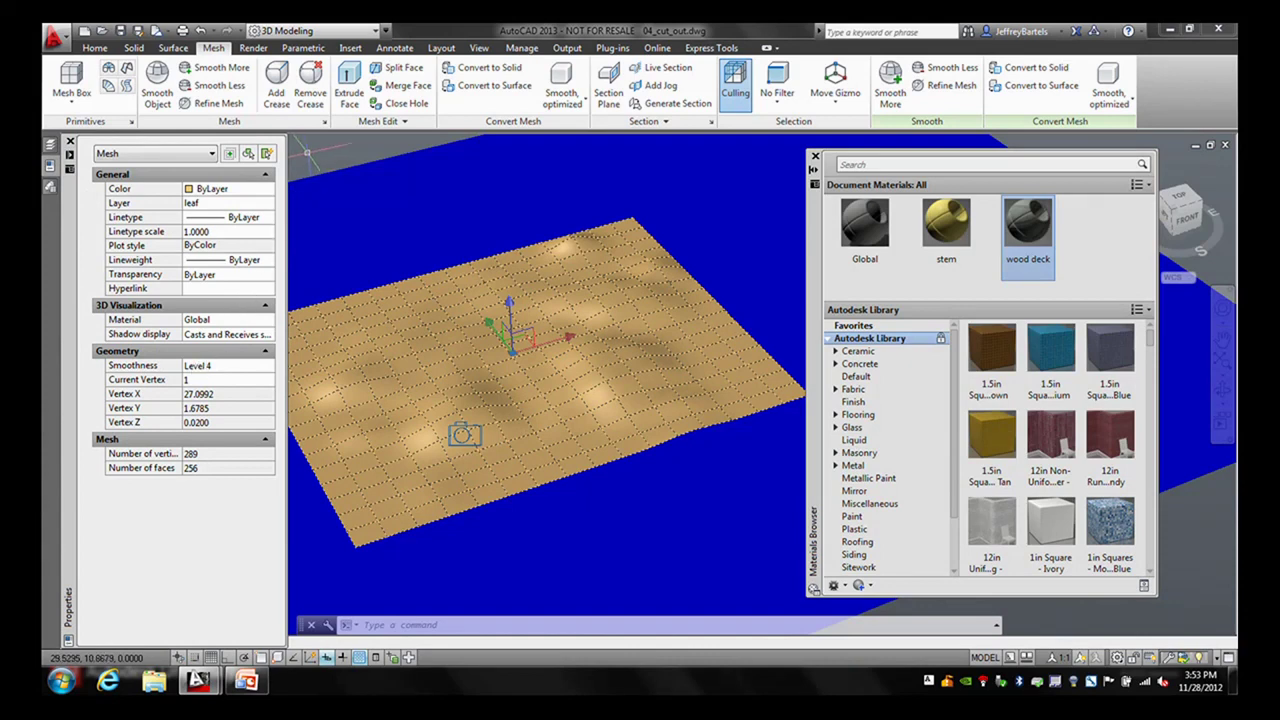
{"action": "key", "text": "Escape"}
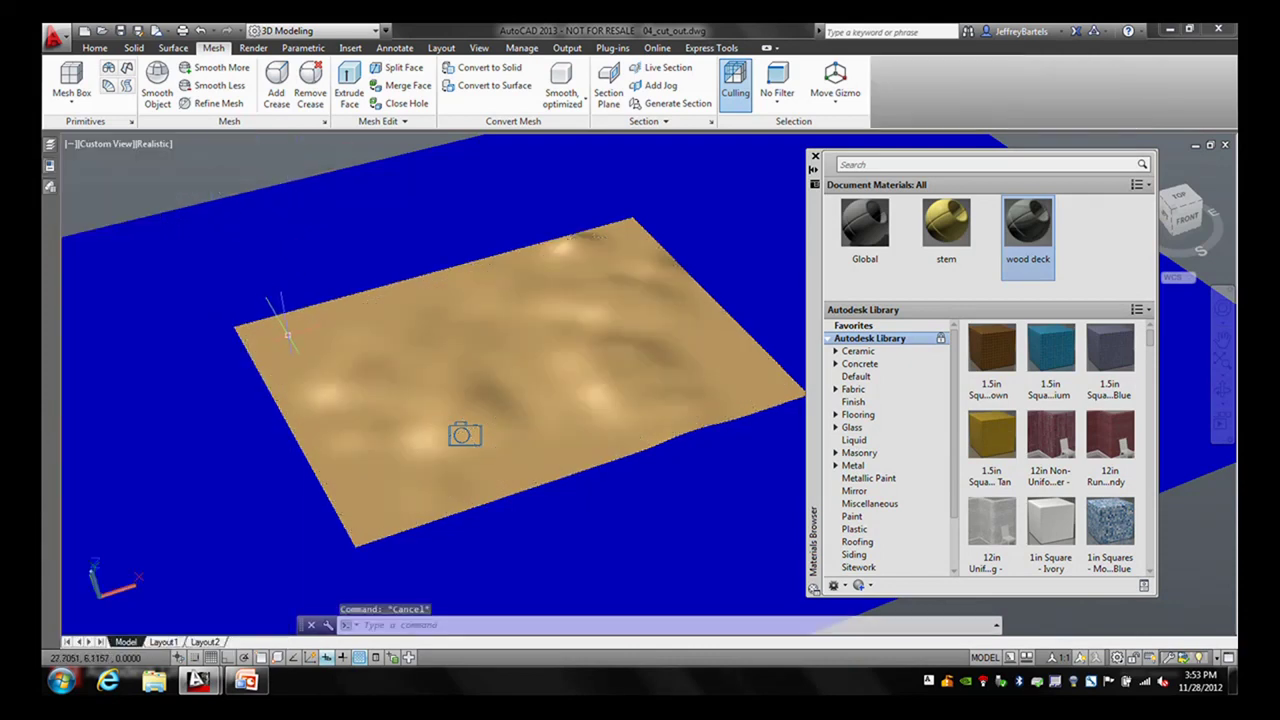
{"action": "left_click", "coordinate": [288, 333]}
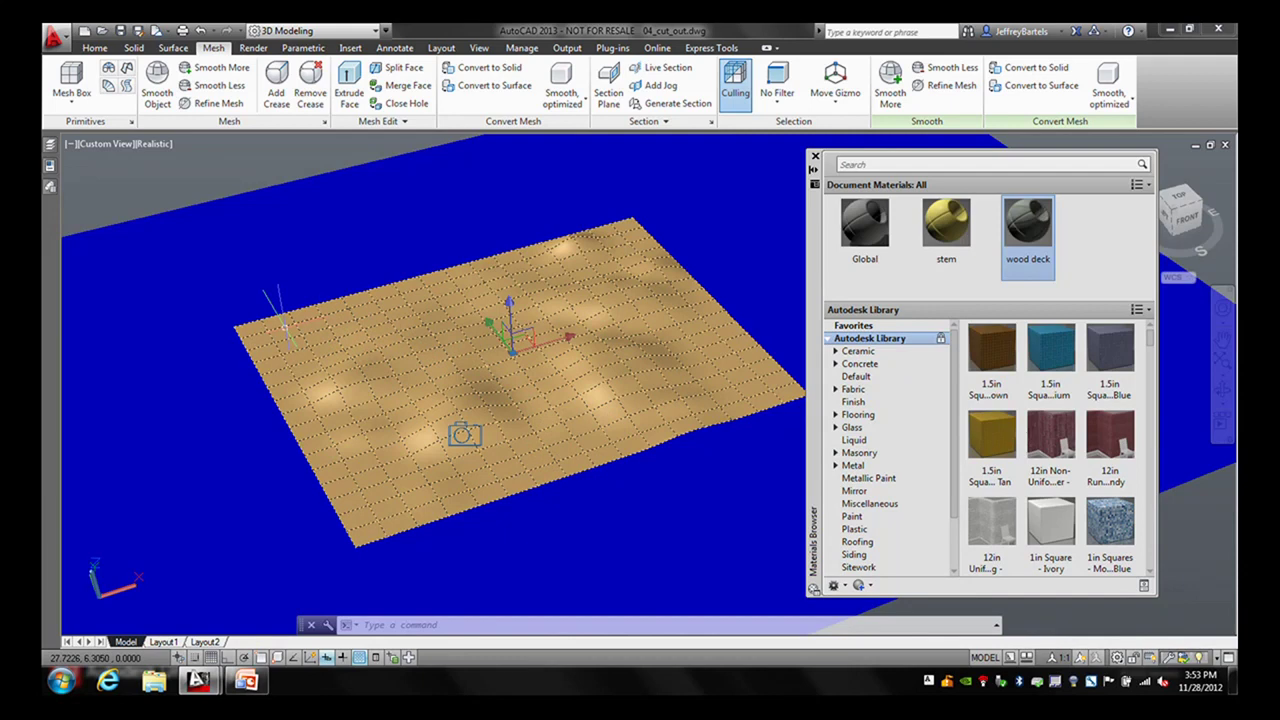
{"action": "left_click", "coordinate": [250, 327], "text": "ctrl"}
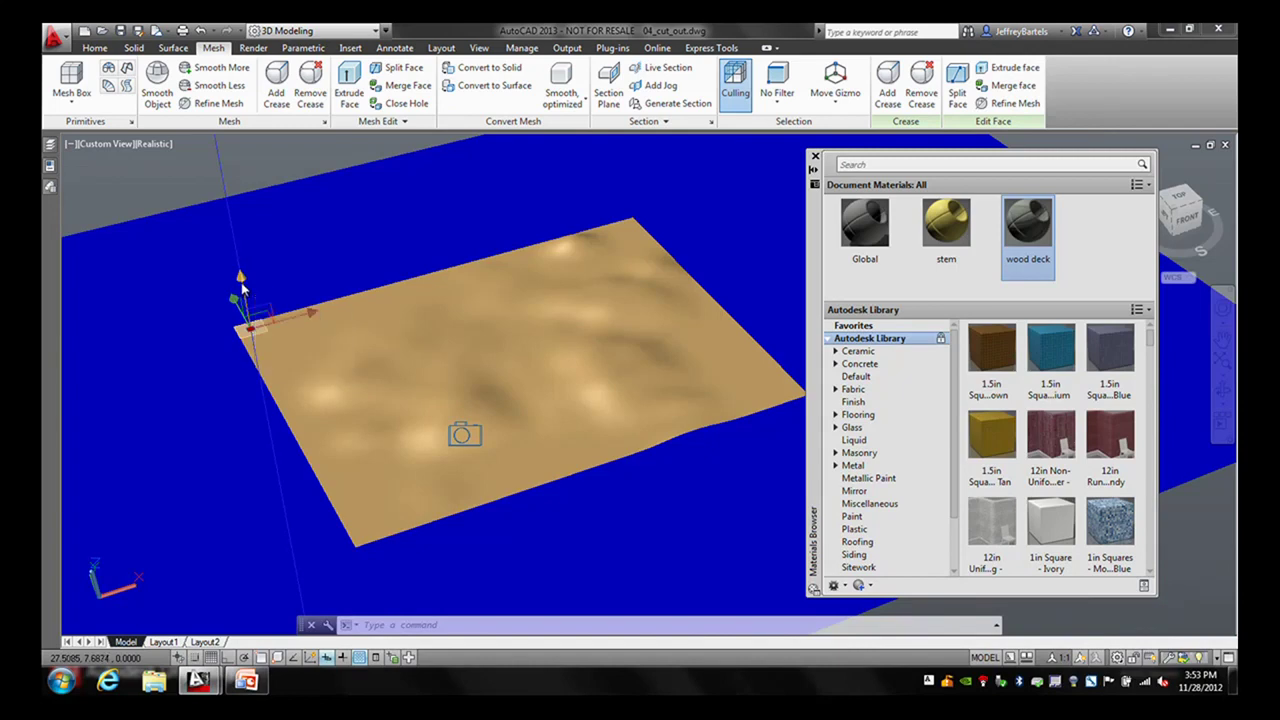
{"action": "left_click", "coordinate": [240, 280]}
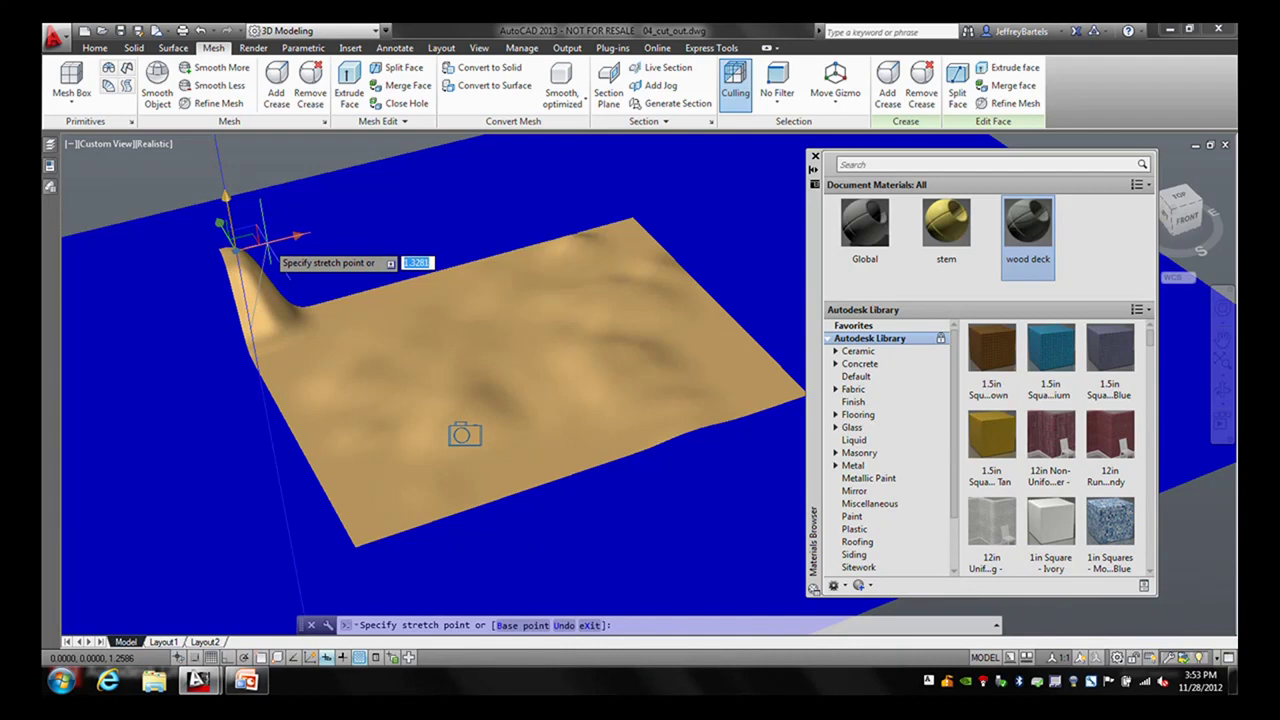
{"action": "key", "text": "Escape"}
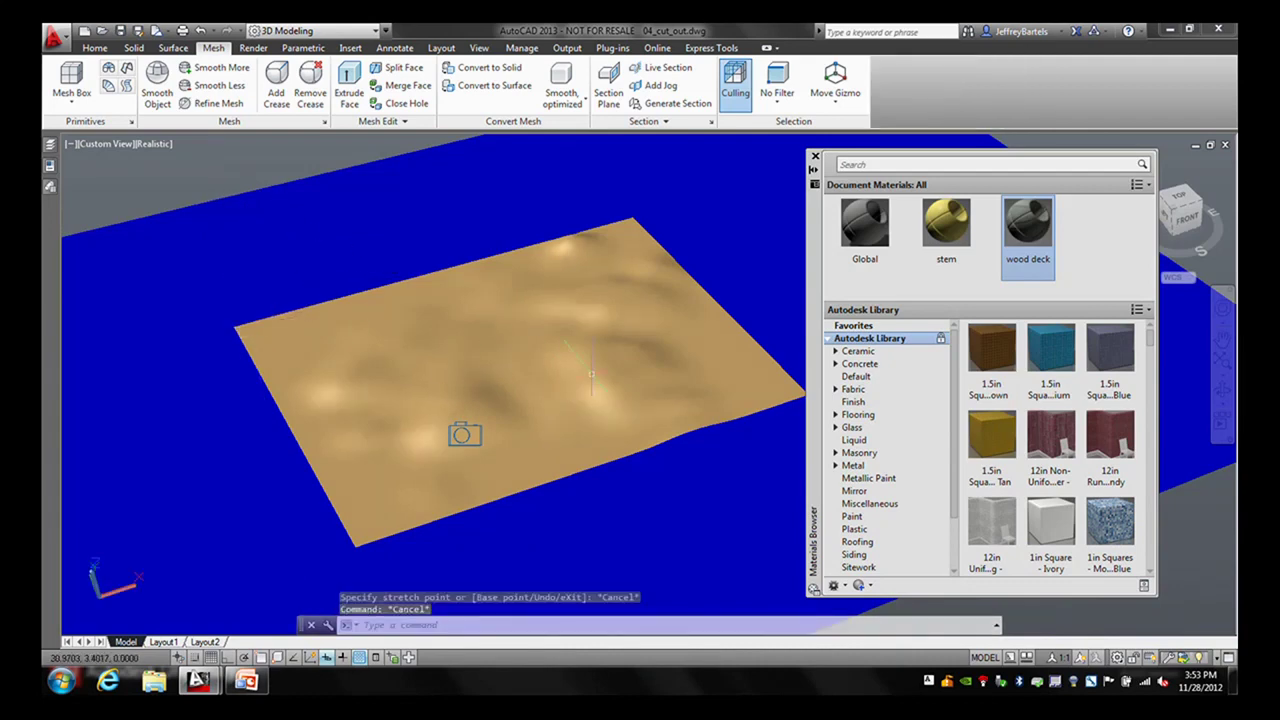
{"action": "mouse_move", "coordinate": [610, 363]}
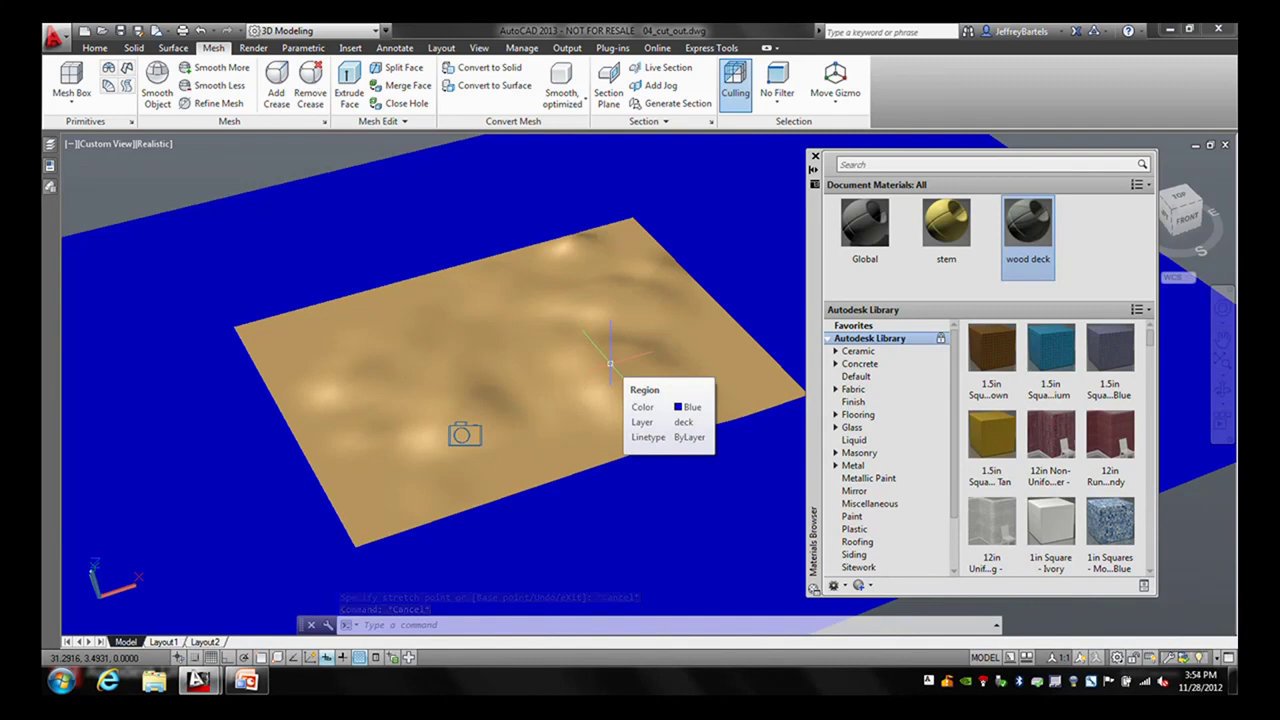
- Create a new generic material named 'leaf' and begin choosing its colour image
{"action": "left_click", "coordinate": [842, 586]}
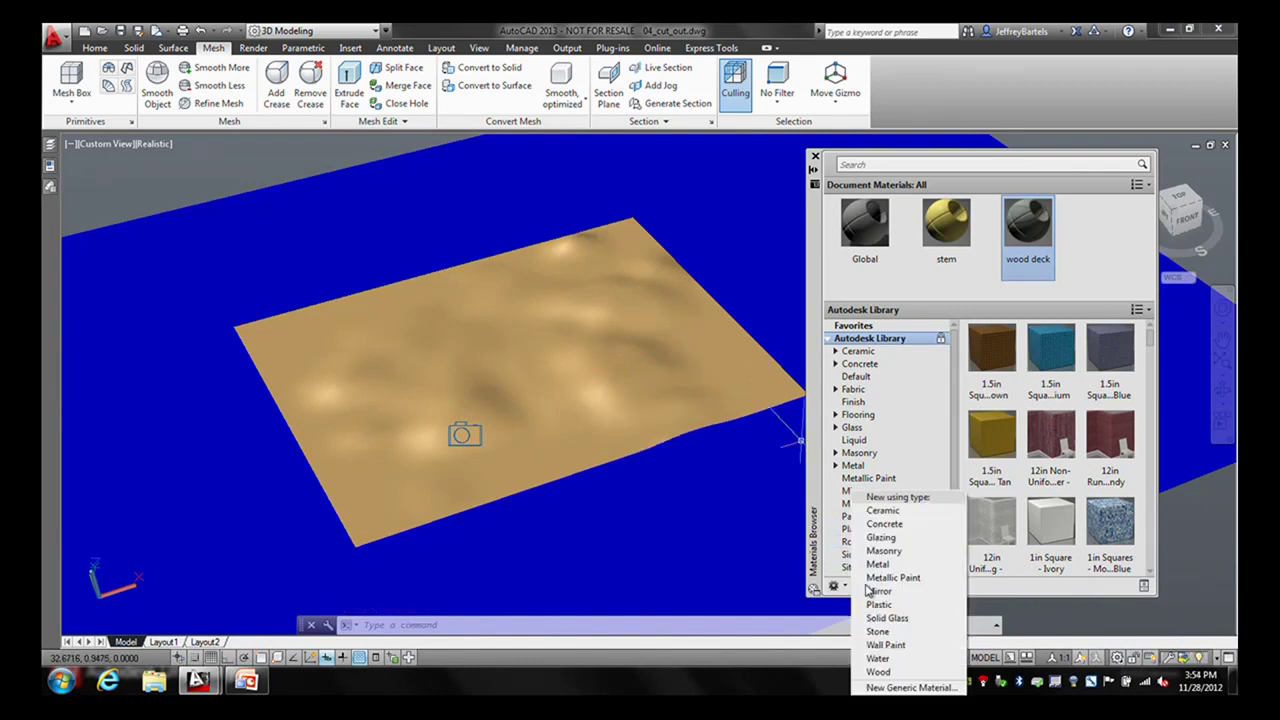
{"action": "left_click", "coordinate": [882, 689]}
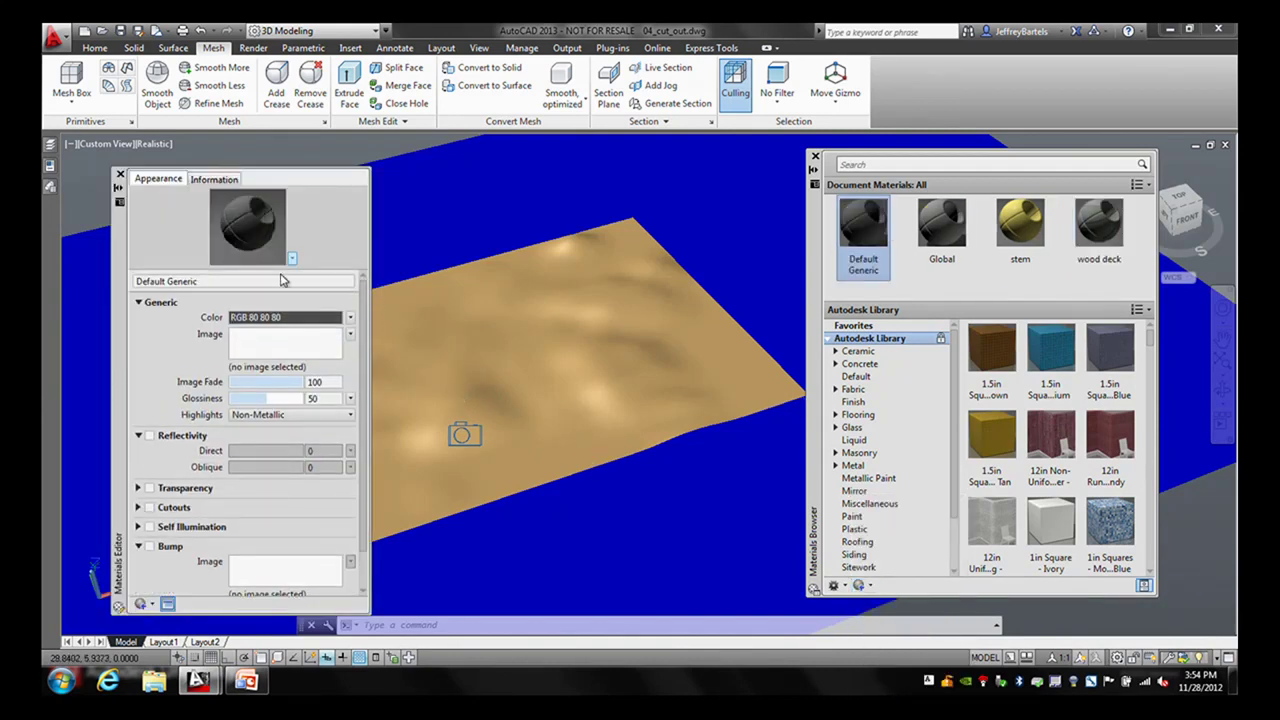
{"action": "left_click", "coordinate": [205, 280]}
{"action": "type", "text": "leaf"}
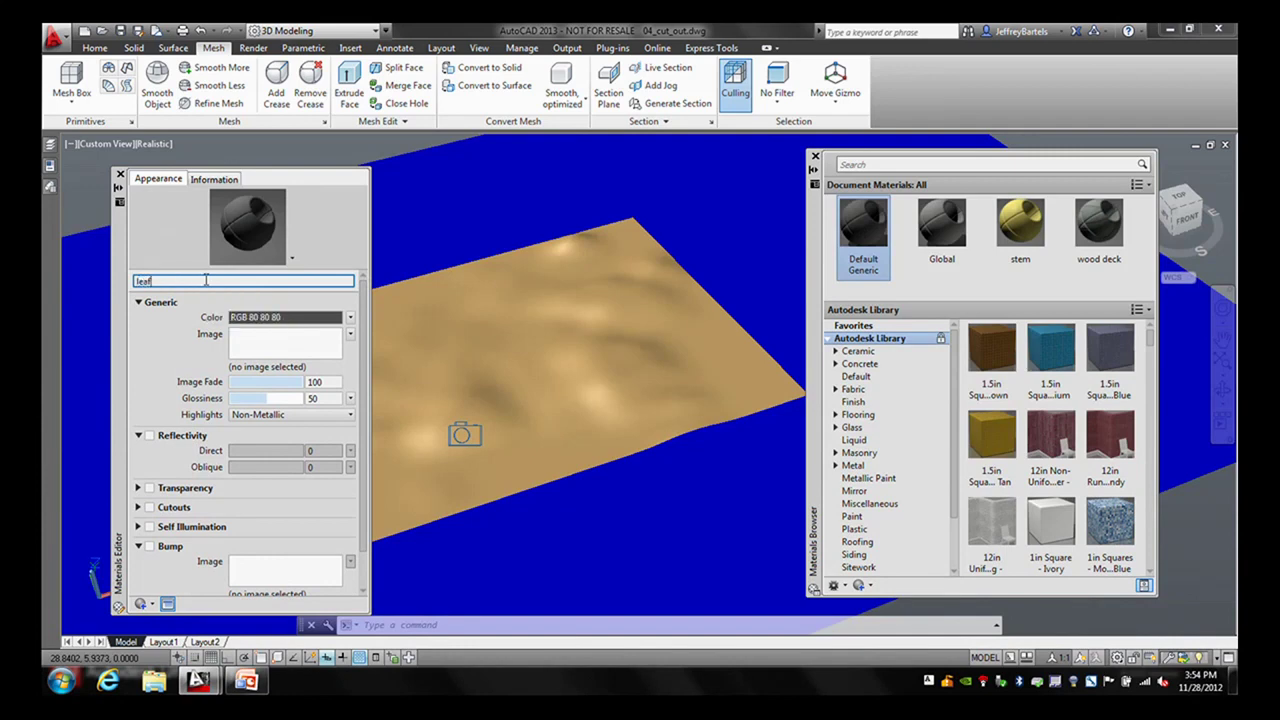
{"action": "key", "text": "Return"}
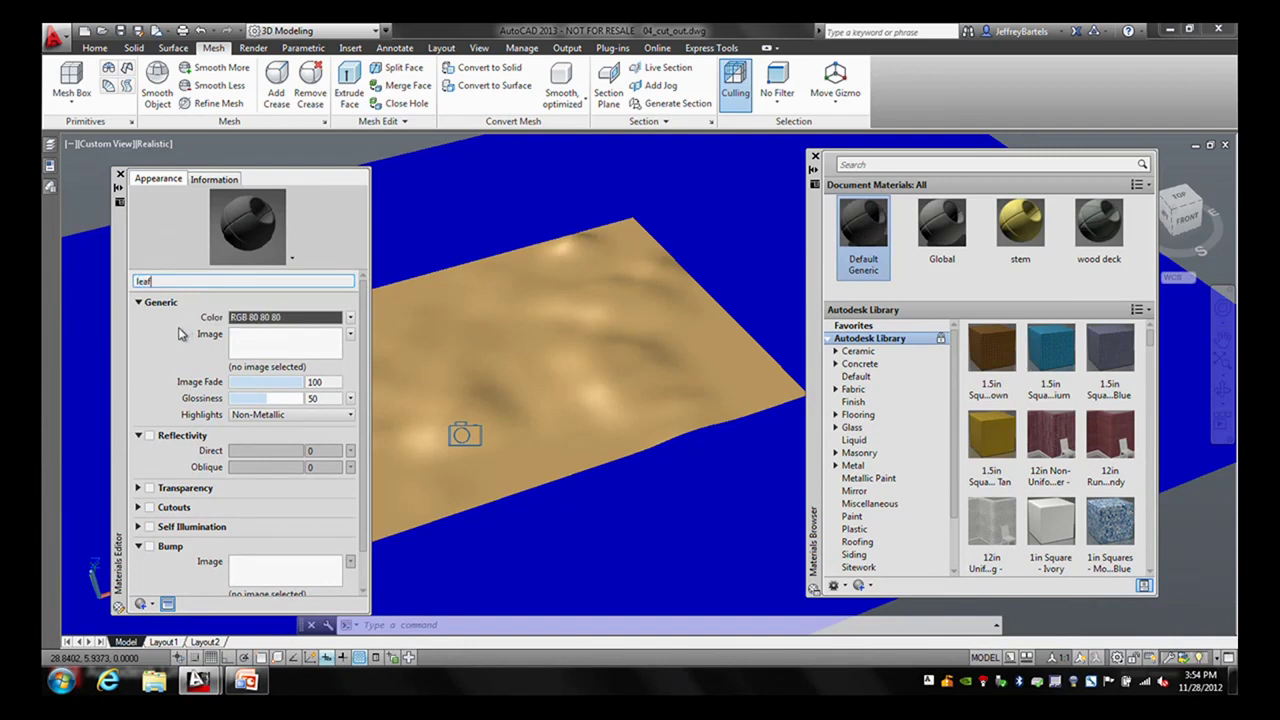
{"action": "left_click", "coordinate": [258, 343]}
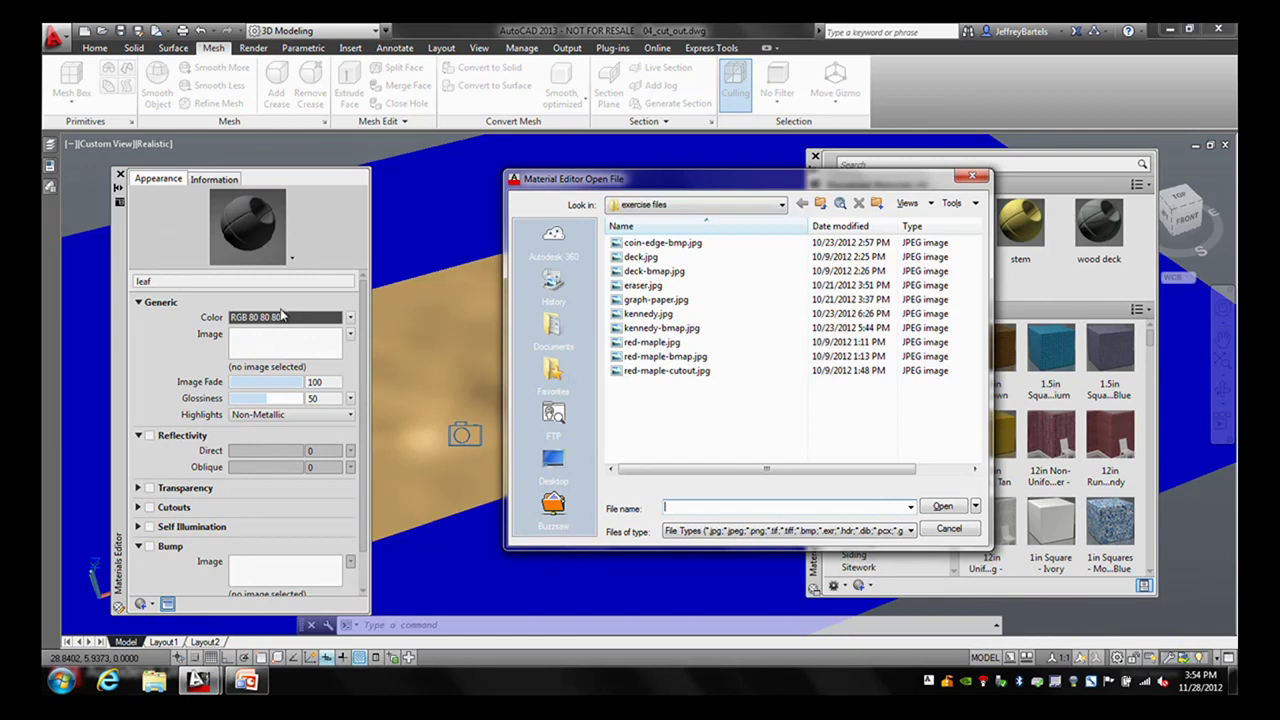
- Load red-maple.jpg as the leaf colour image and reposition the texture settings panel
{"action": "left_click", "coordinate": [652, 344]}
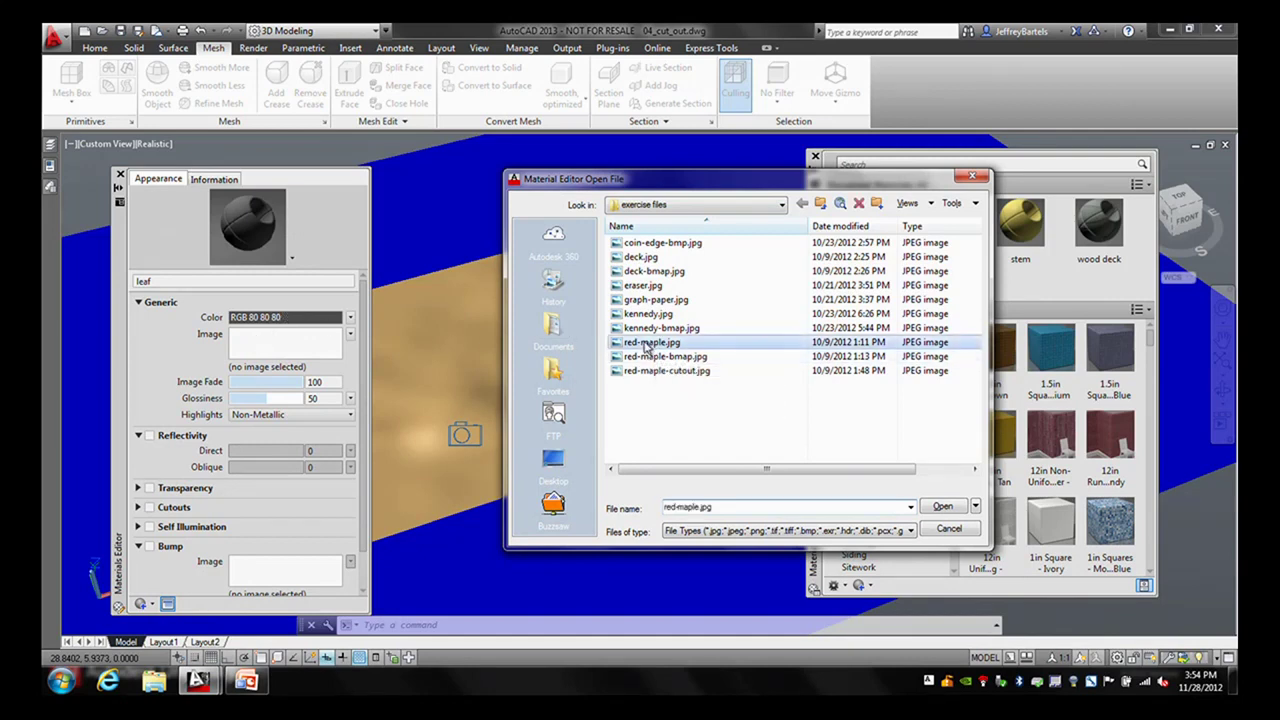
{"action": "left_click", "coordinate": [942, 506]}
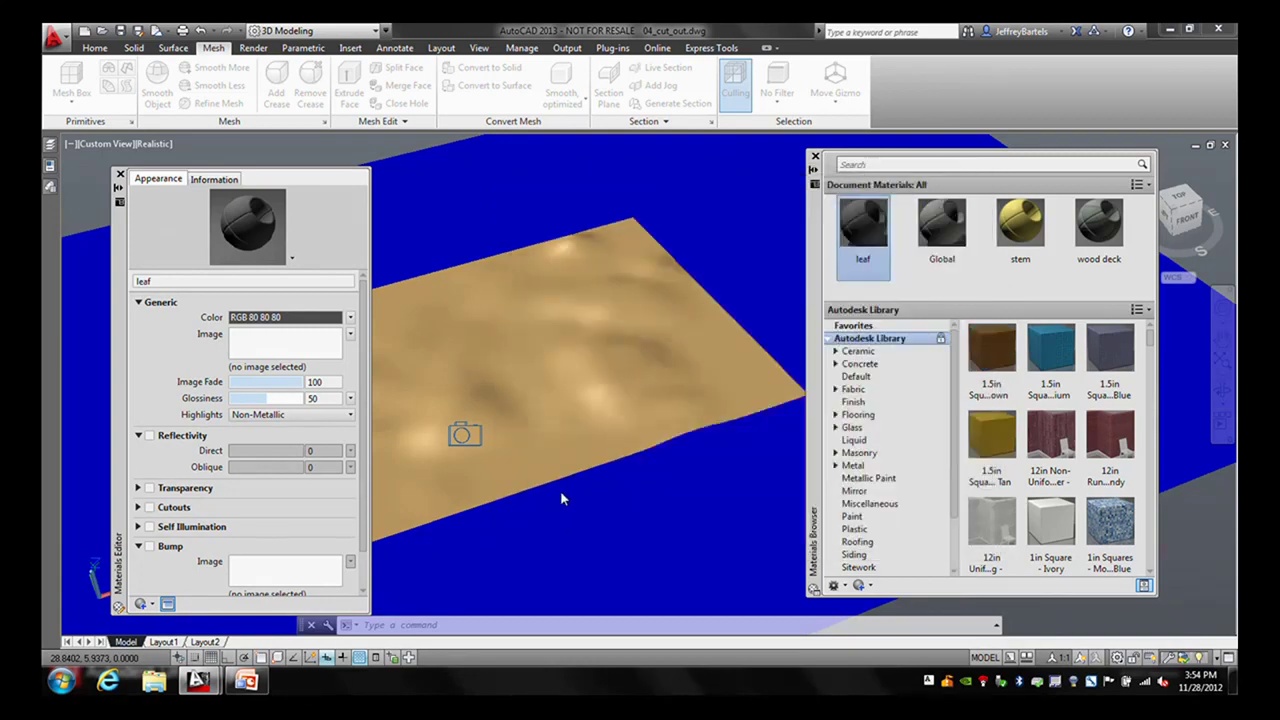
{"action": "left_click_drag", "start_coordinate": [743, 342], "coordinate": [688, 340]}
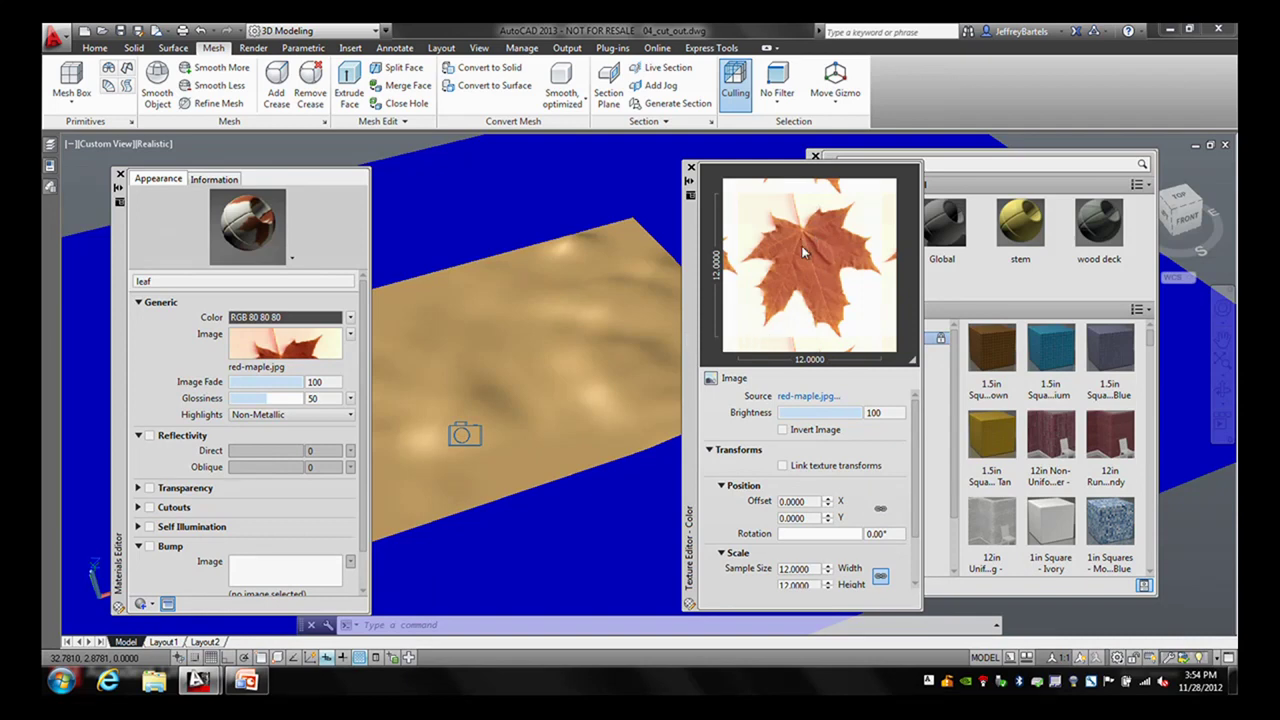
{"action": "left_click_drag", "start_coordinate": [918, 442], "coordinate": [918, 501]}
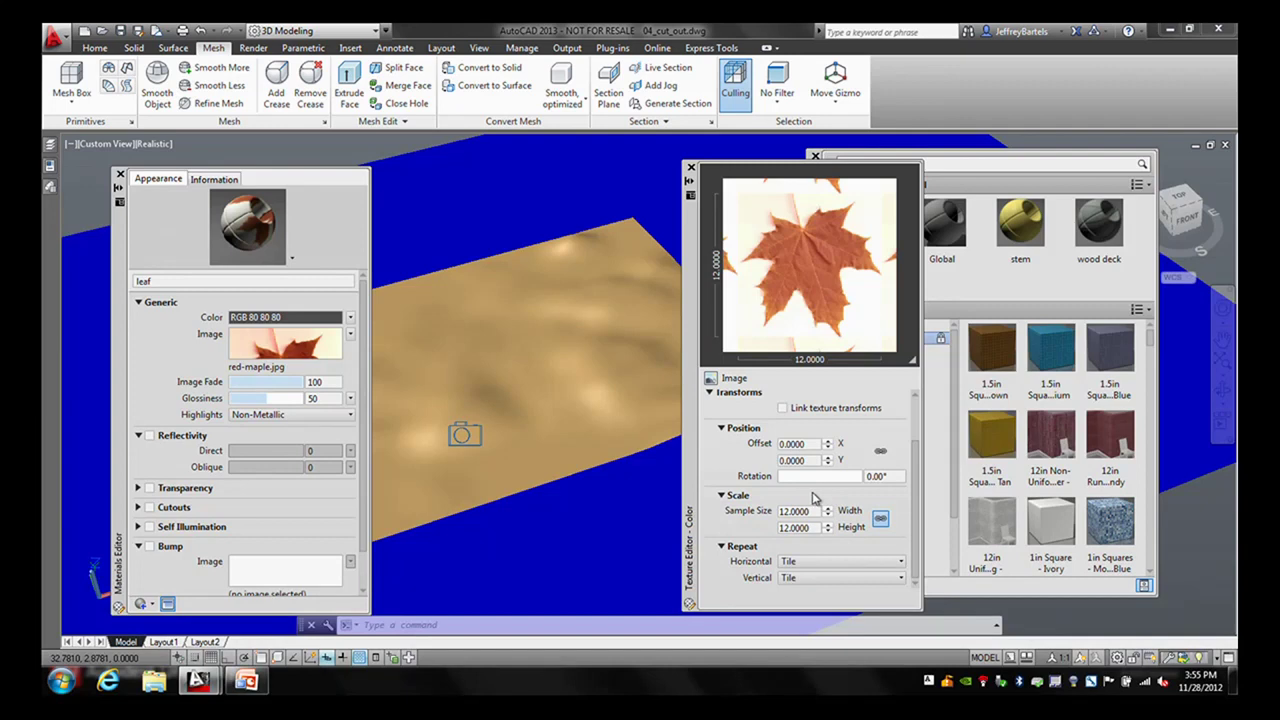
- Set the colour texture sample size to 6.1459 by 4.9542 with texture transforms linked
{"action": "double_click", "coordinate": [815, 511]}
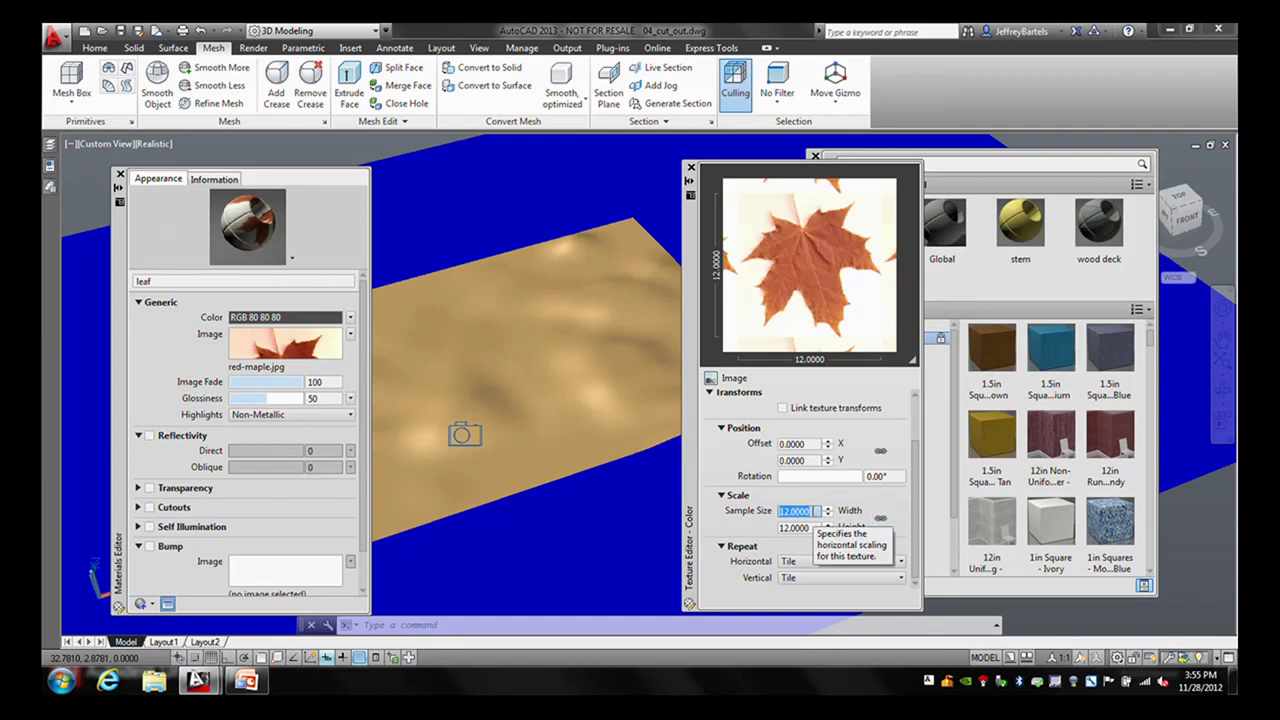
{"action": "type", "text": "6.1459"}
{"action": "double_click", "coordinate": [812, 527]}
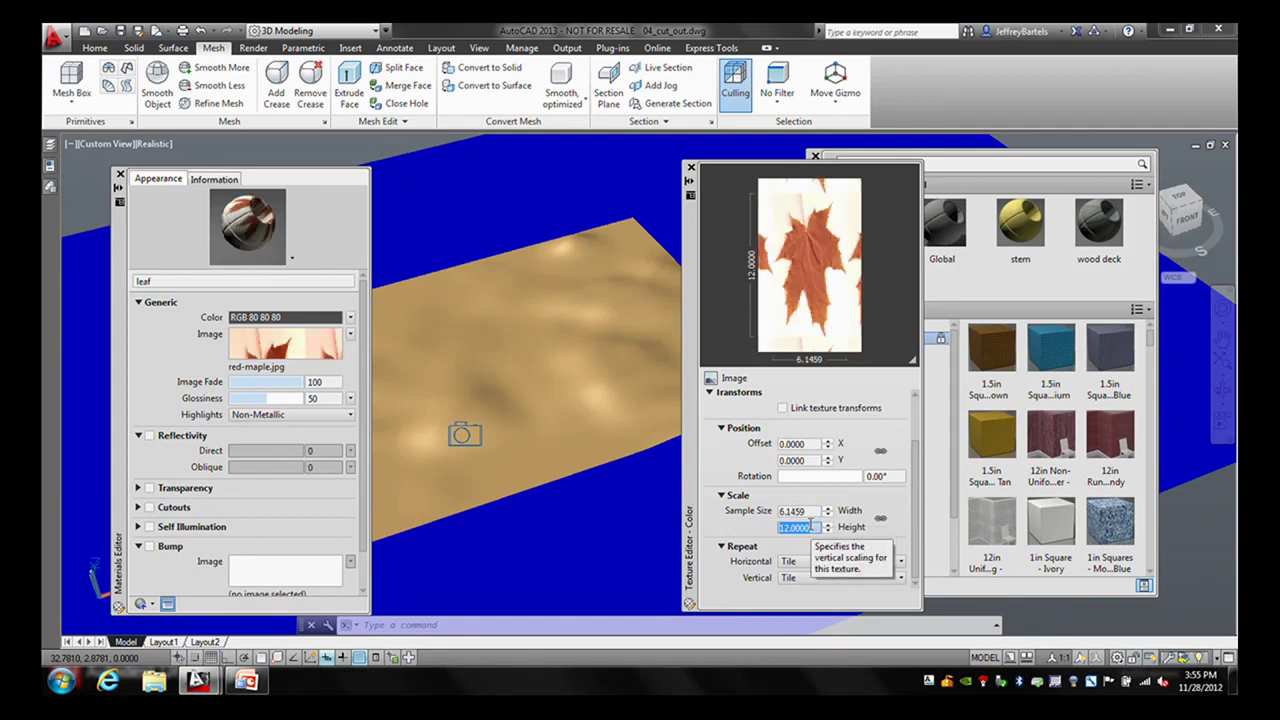
{"action": "type", "text": "4.9542"}
{"action": "left_click", "coordinate": [812, 511]}
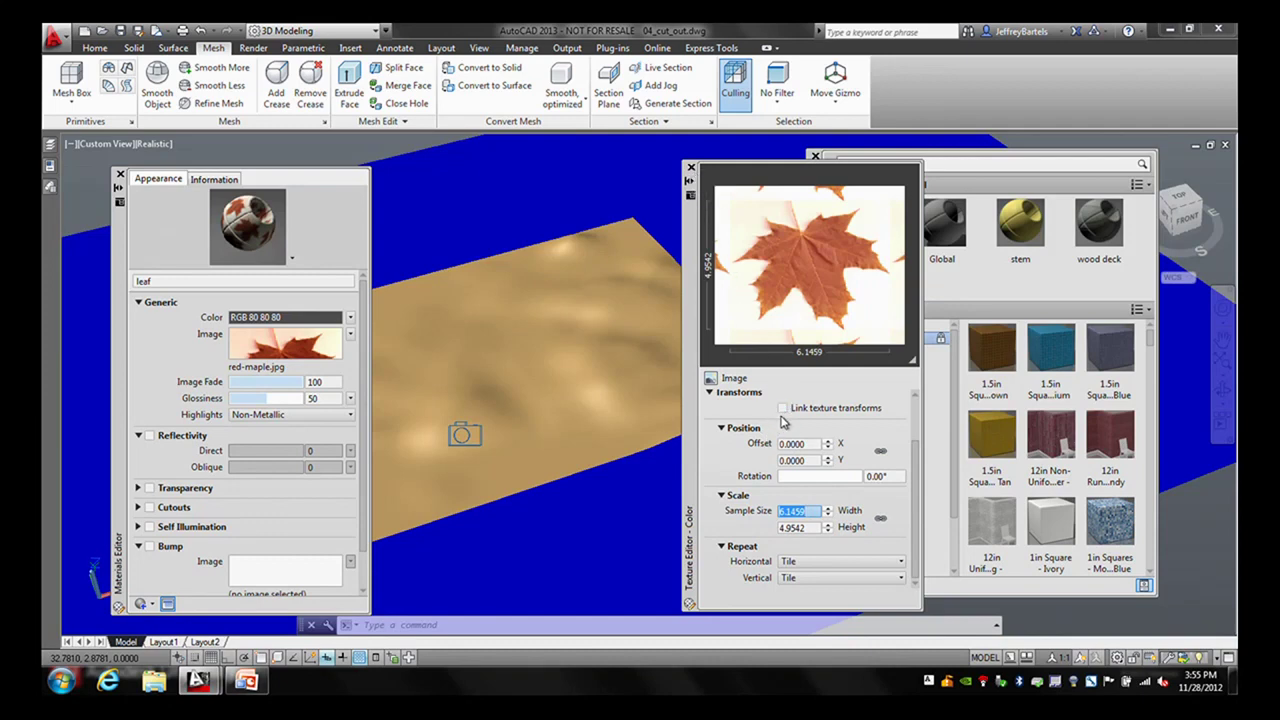
{"action": "left_click", "coordinate": [782, 408]}
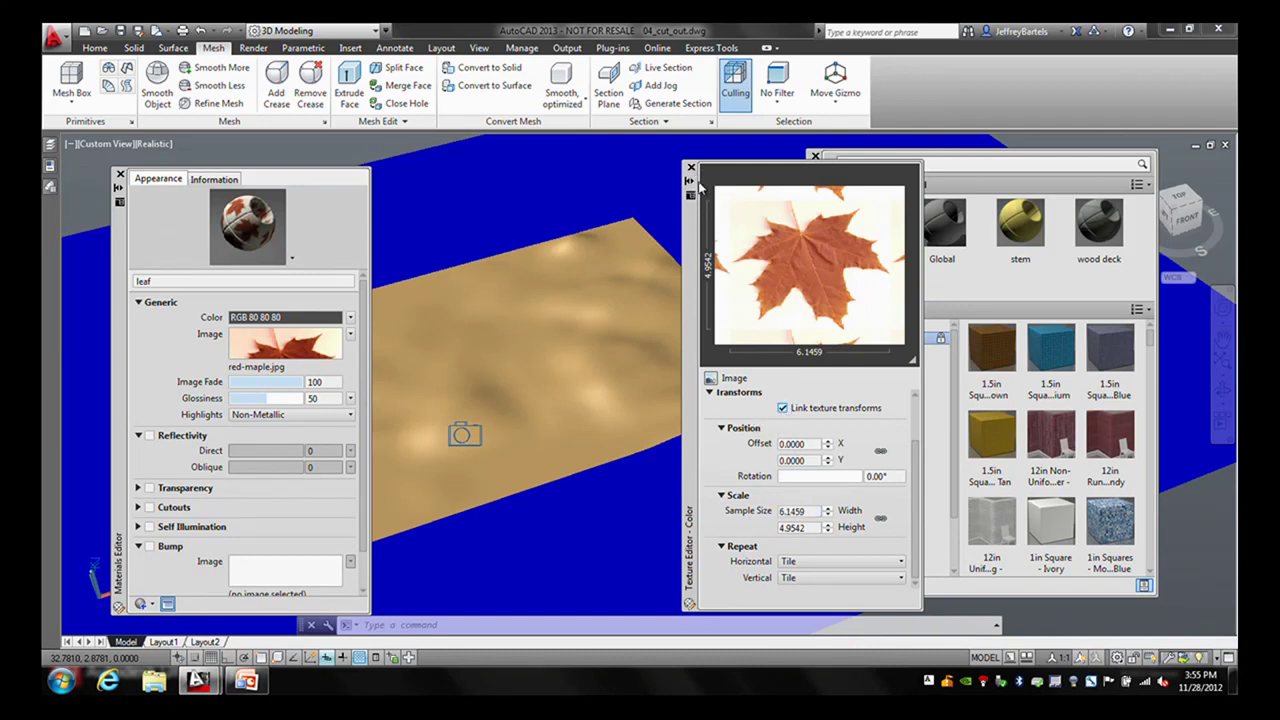
{"action": "left_click", "coordinate": [690, 167]}
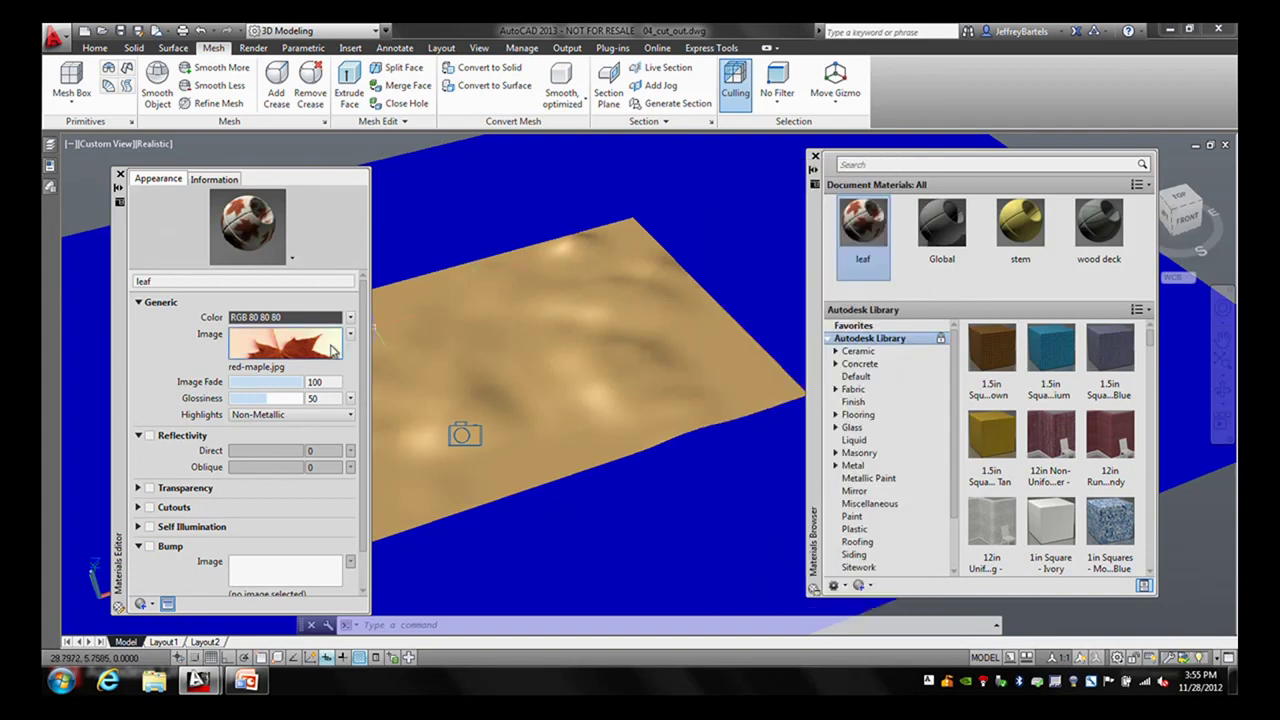
- Turn on bump for the leaf material using red-maple-bmap.jpg as the bump image
{"action": "mouse_move", "coordinate": [297, 352]}
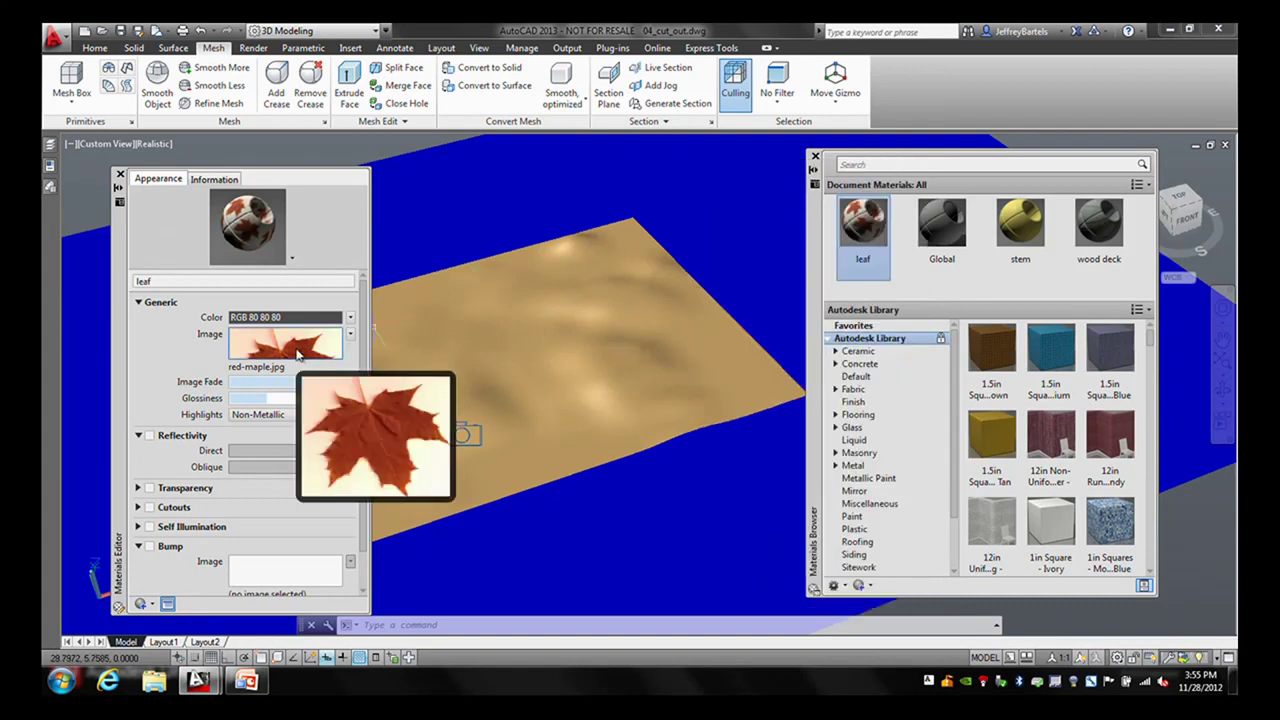
{"action": "left_click", "coordinate": [149, 547]}
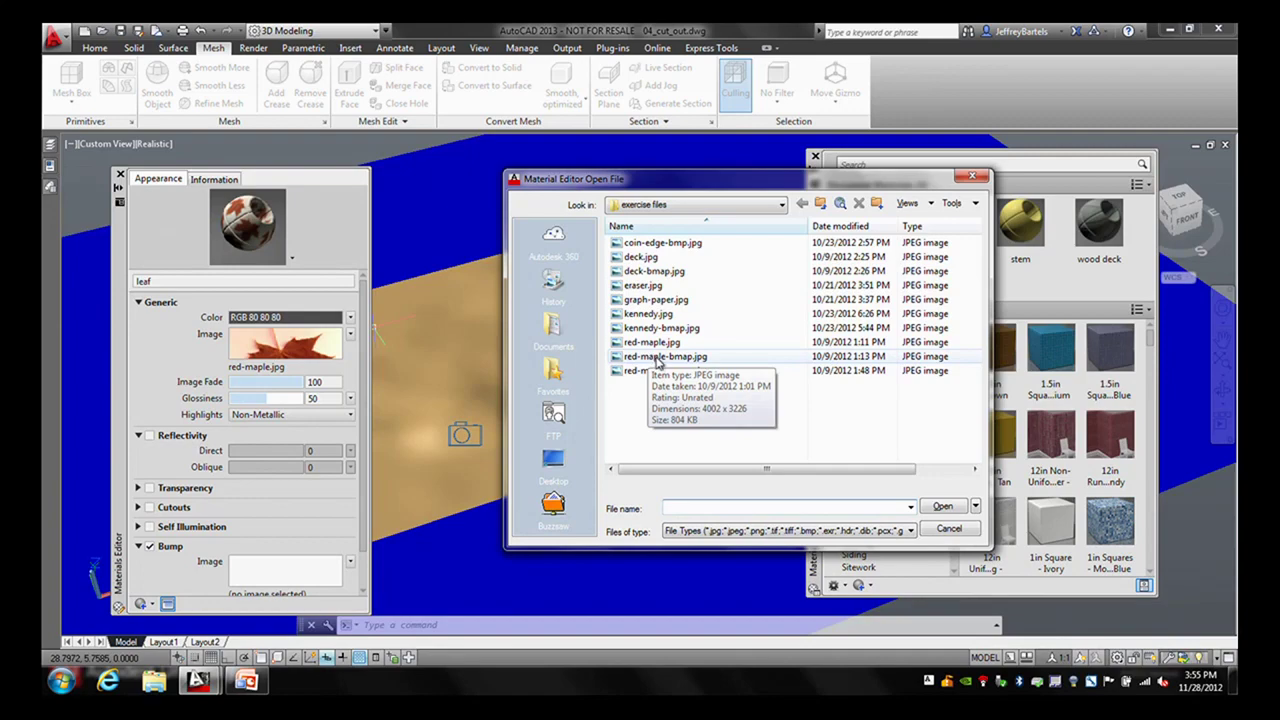
{"action": "left_click", "coordinate": [665, 356]}
{"action": "left_click", "coordinate": [942, 506]}
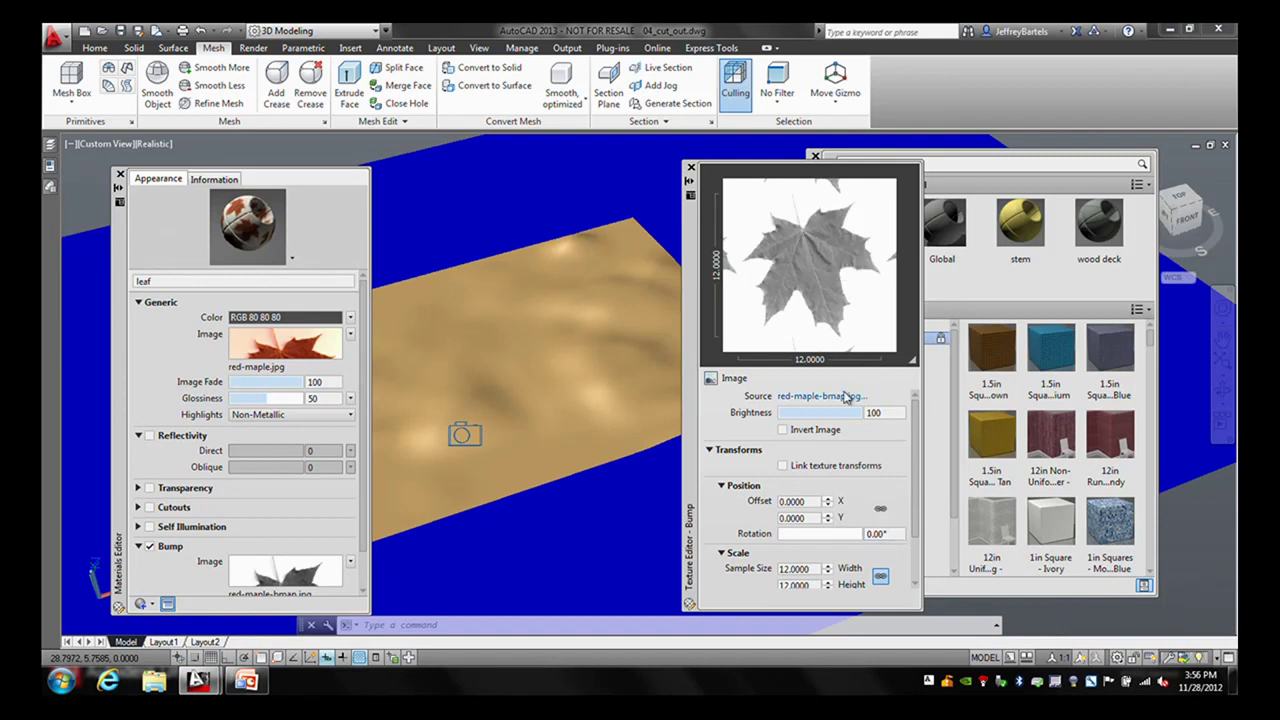
{"action": "left_click", "coordinate": [783, 430]}
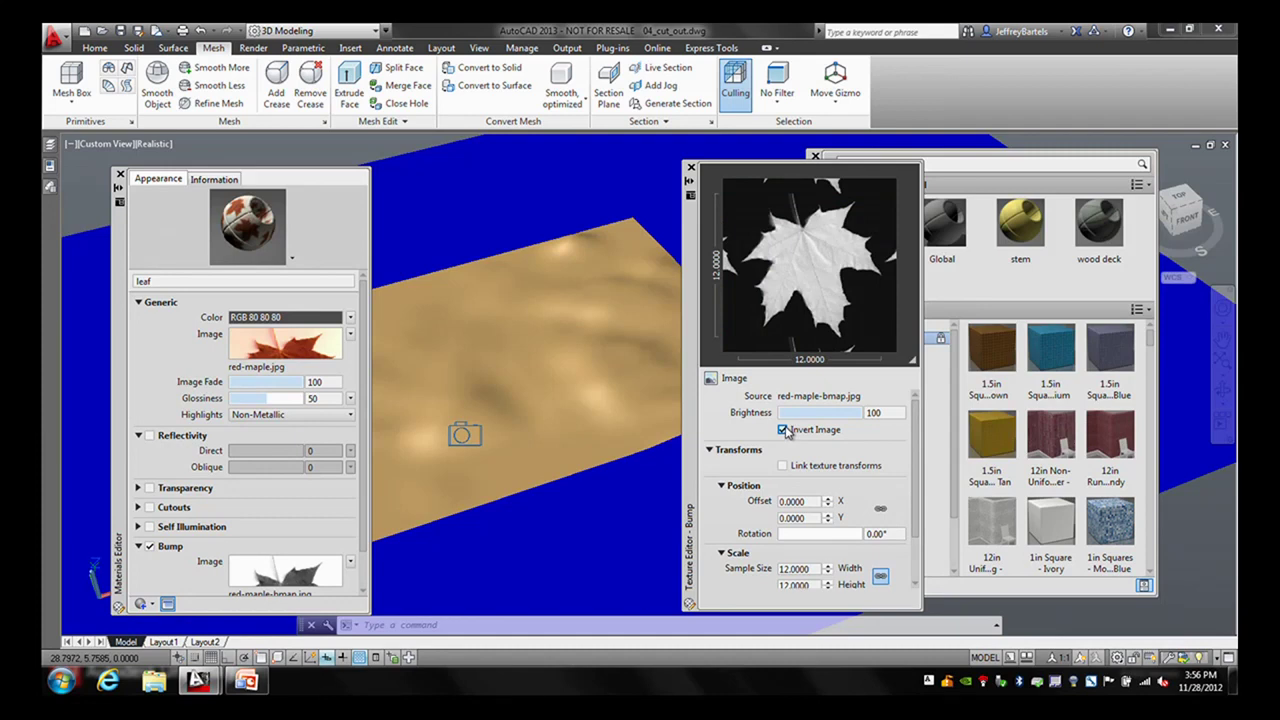
{"action": "left_click", "coordinate": [784, 430]}
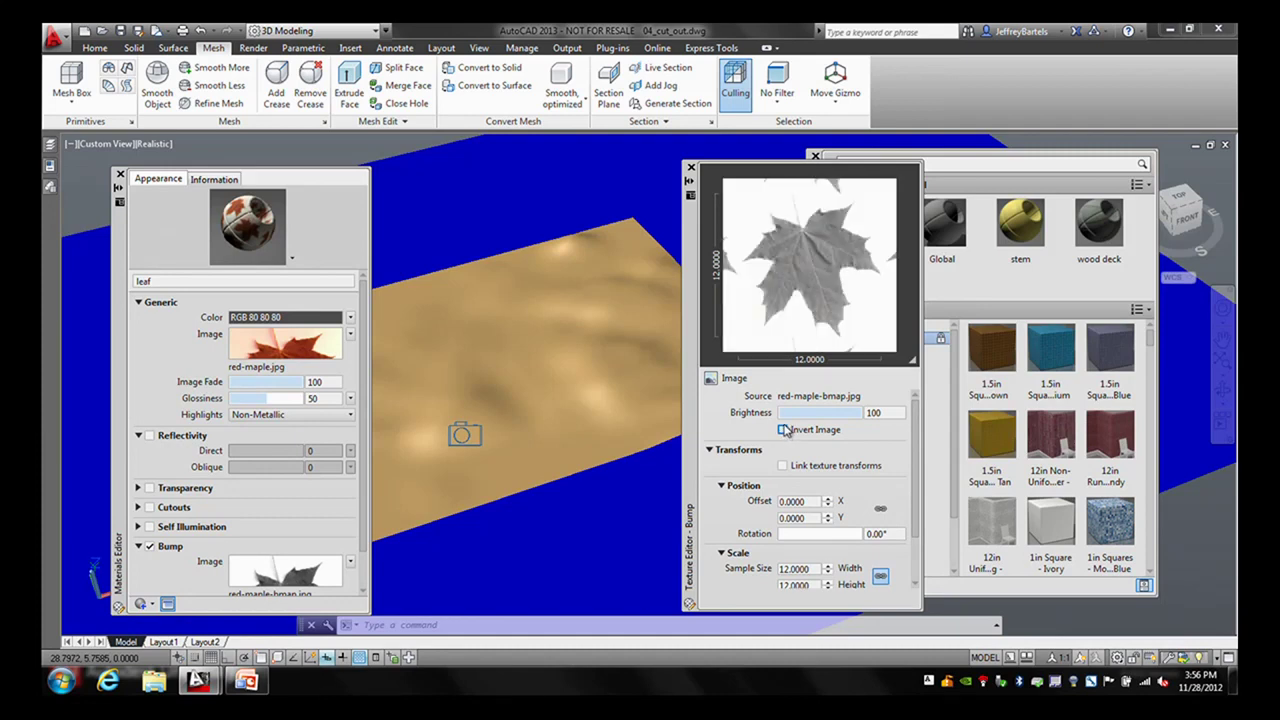
{"action": "left_click", "coordinate": [784, 430]}
{"action": "left_click_drag", "start_coordinate": [918, 420], "coordinate": [918, 480]}
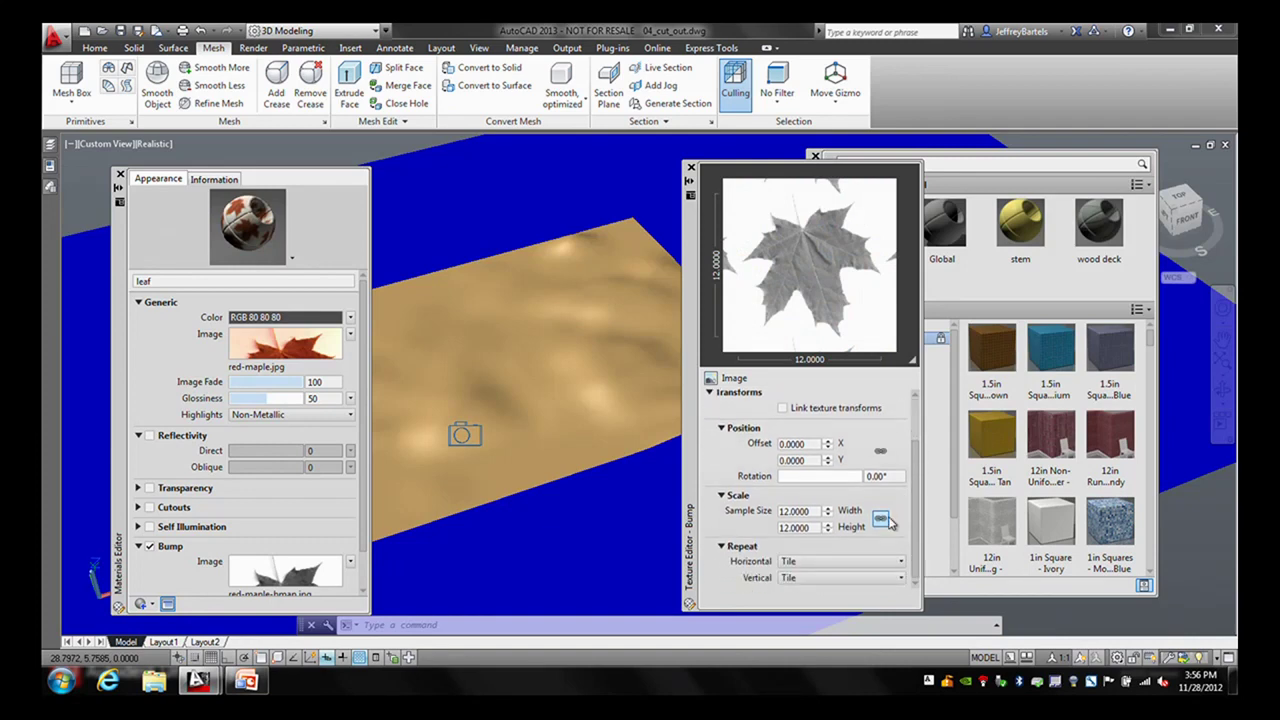
{"action": "left_click", "coordinate": [803, 527]}
- Set the bump texture sample size to 6.1459 by 4.9542 and close both editors
{"action": "double_click", "coordinate": [808, 510]}
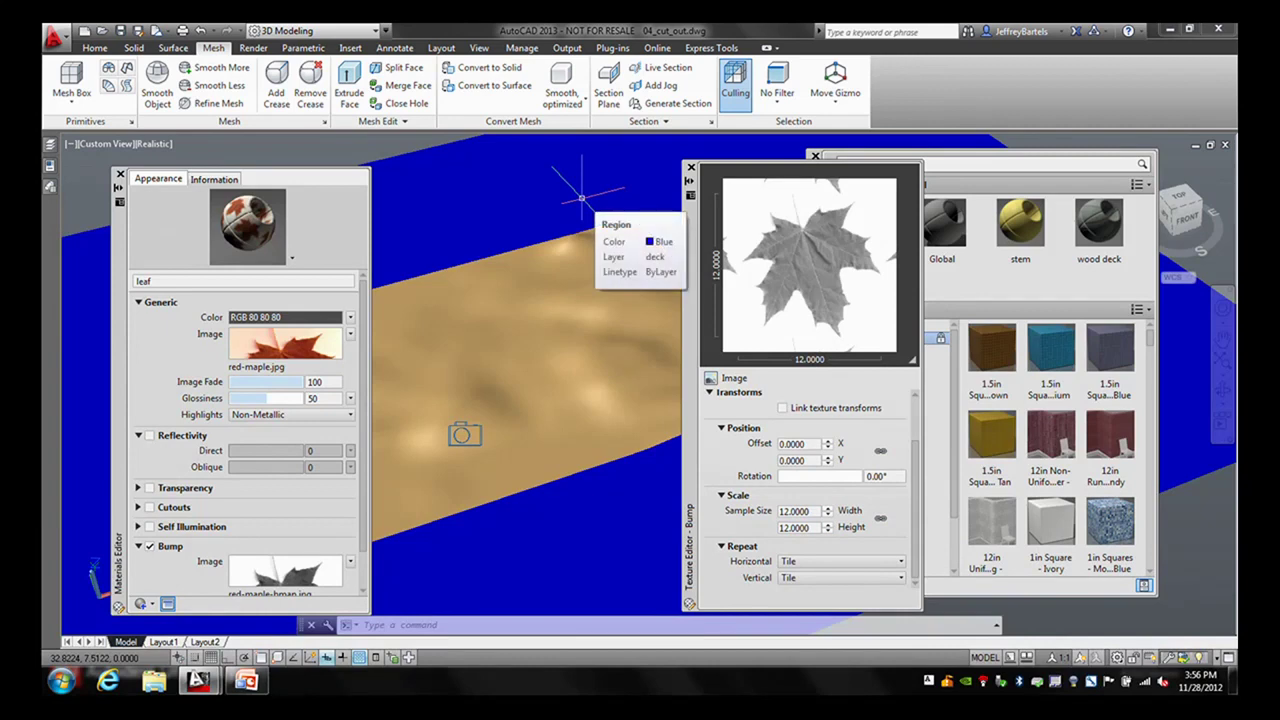
{"action": "double_click", "coordinate": [800, 511]}
{"action": "type", "text": "6.1459"}
{"action": "key", "text": "Tab"}
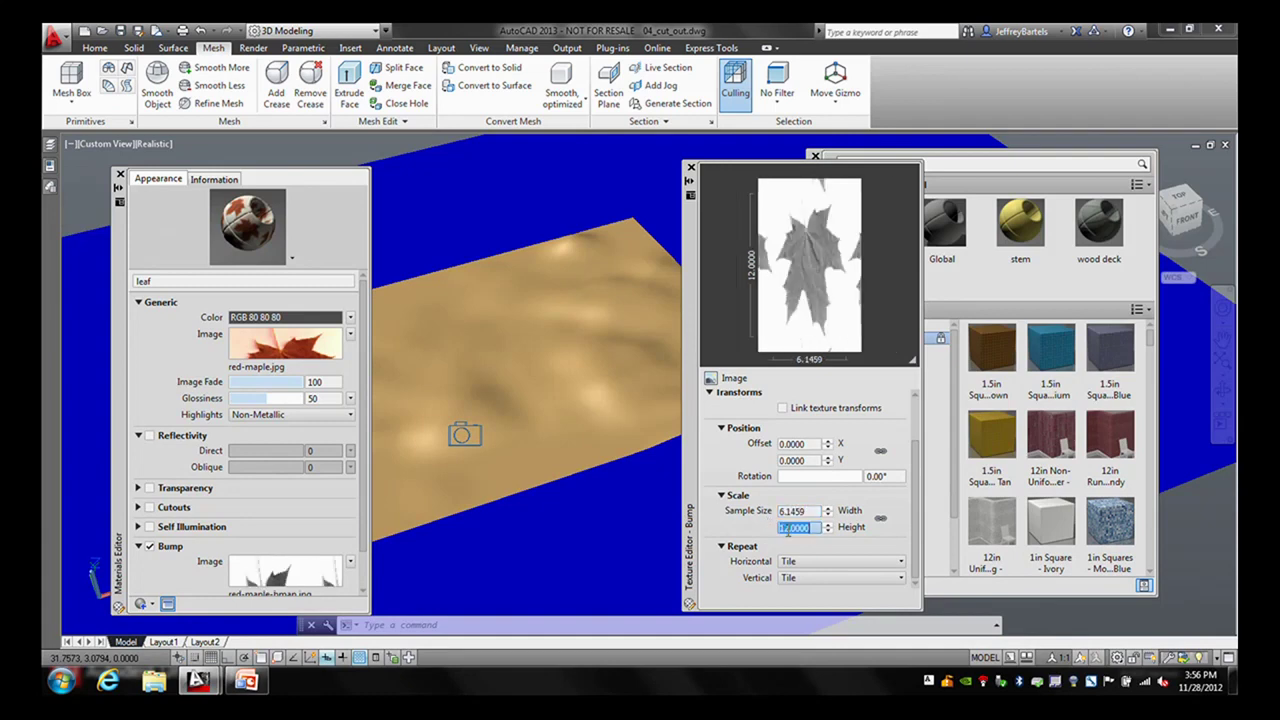
{"action": "type", "text": "4.9542"}
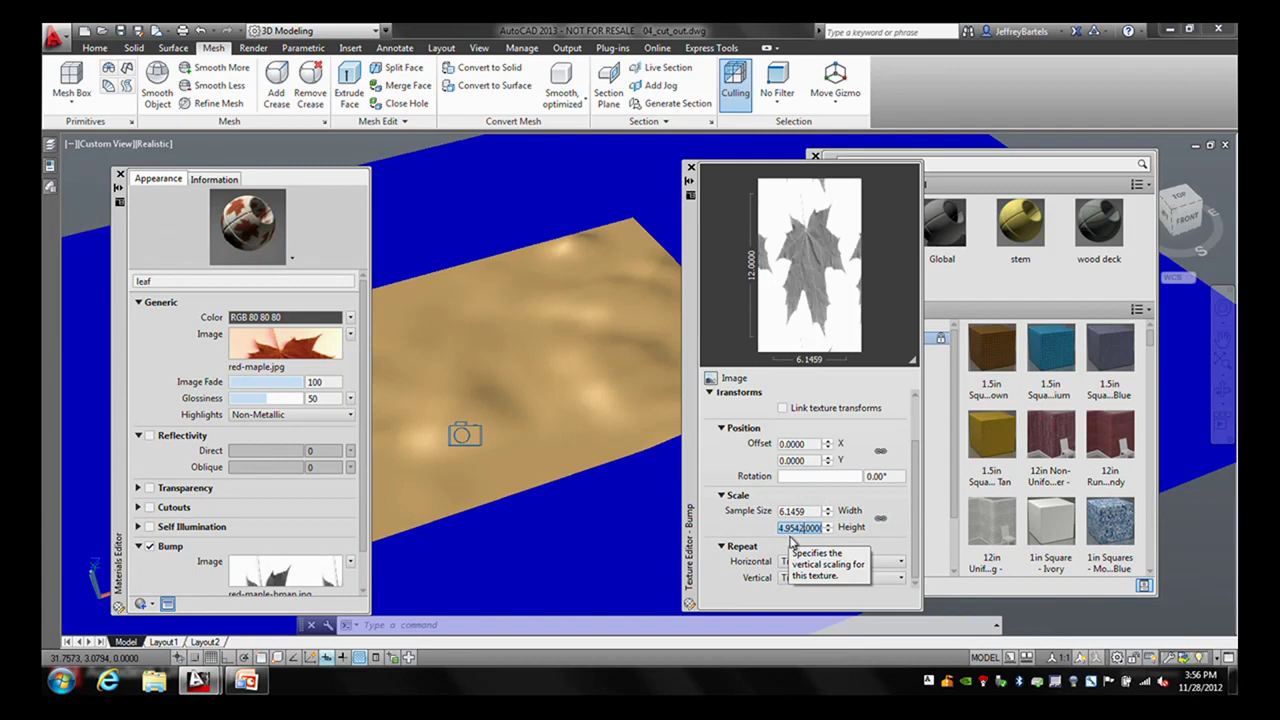
{"action": "key", "text": "Delete"}
{"action": "key", "text": "Delete"}
{"action": "key", "text": "Delete"}
{"action": "key", "text": "Delete"}
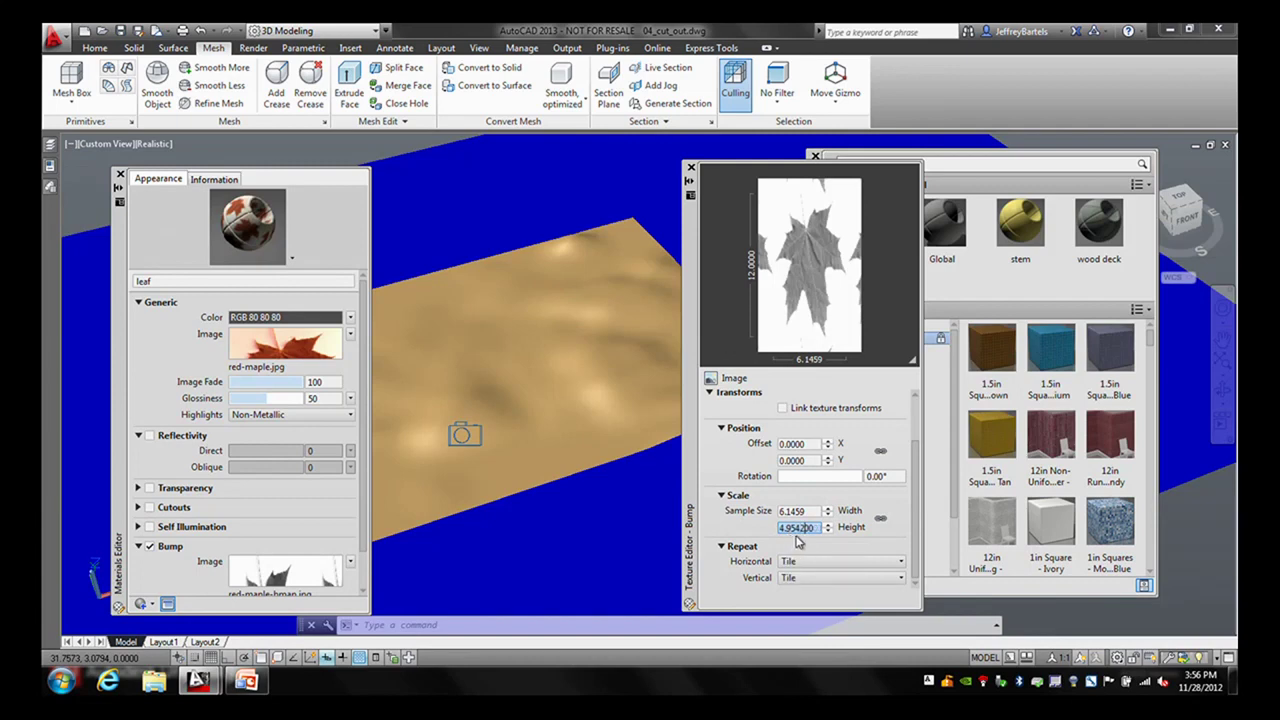
{"action": "key", "text": "Tab"}
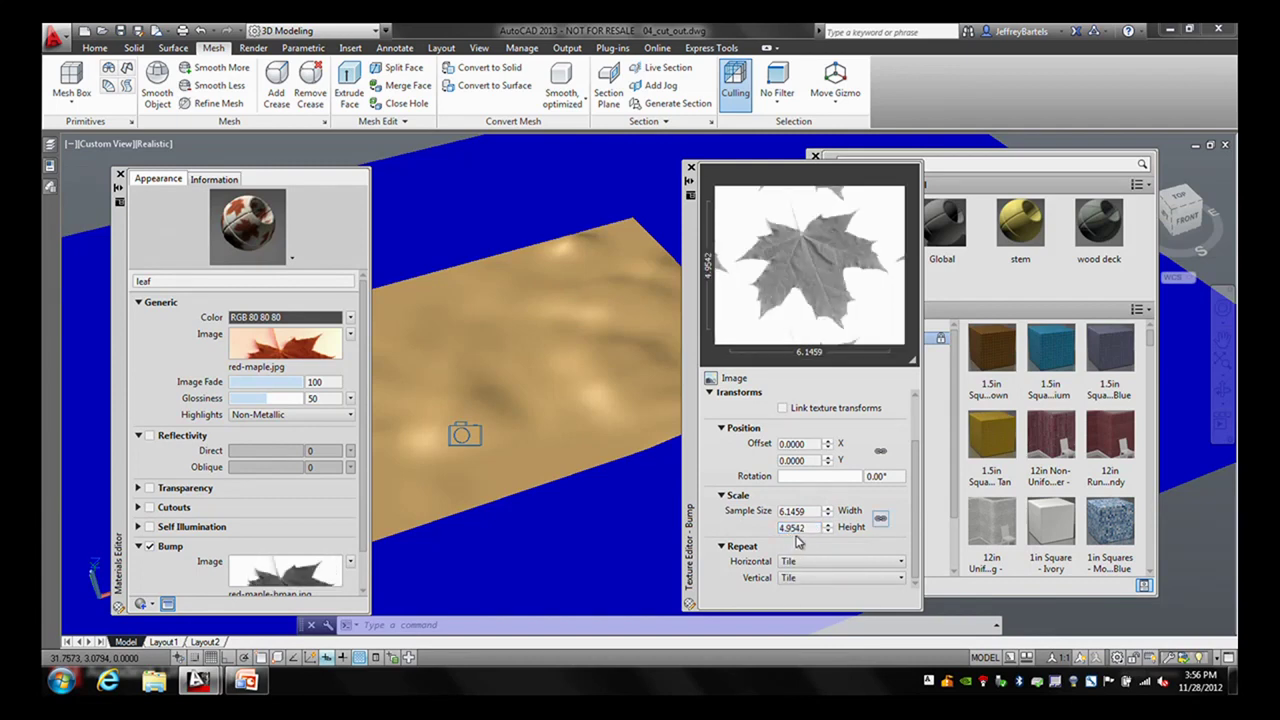
{"action": "left_click", "coordinate": [690, 167]}
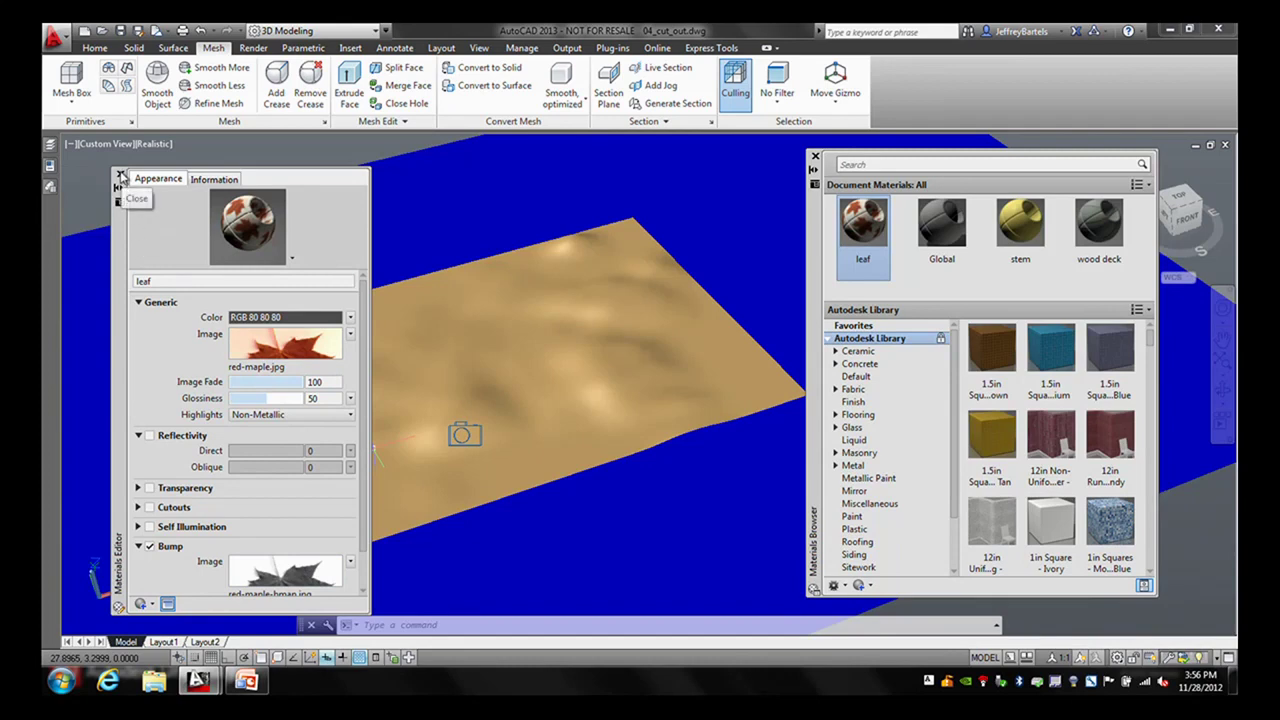
{"action": "left_click", "coordinate": [119, 176]}
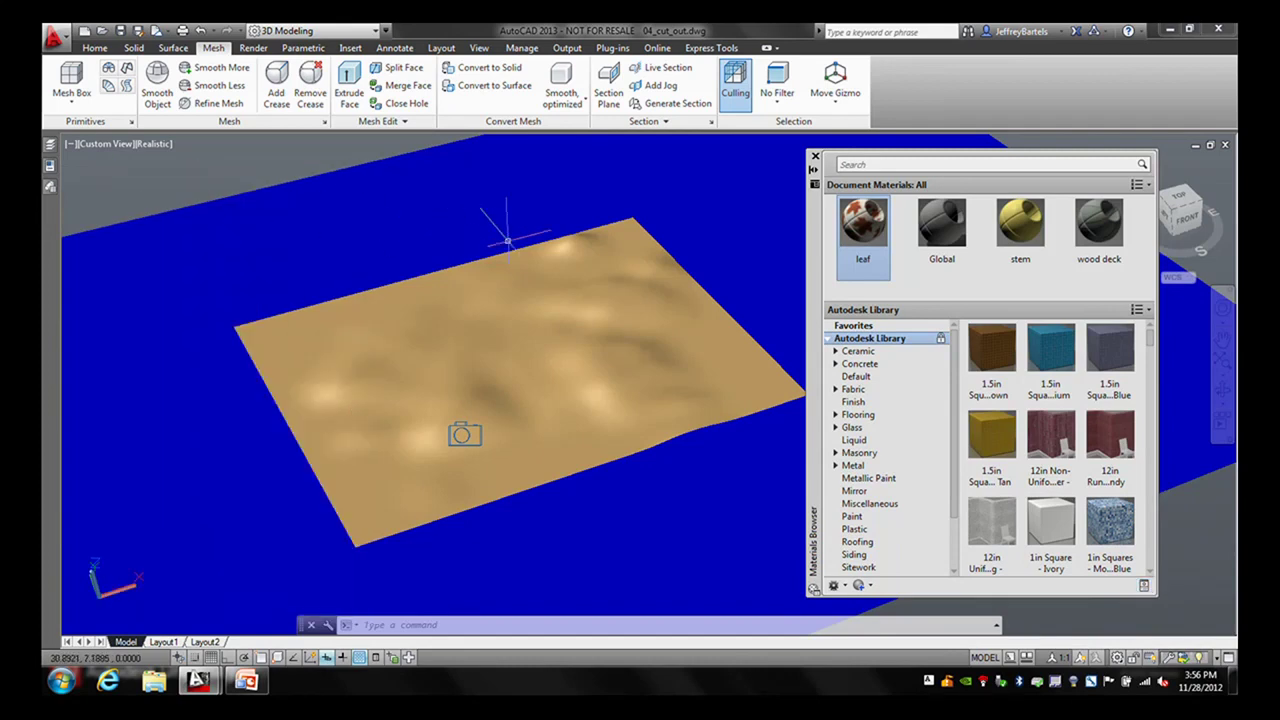
- Drag the leaf material swatch onto the undulating mesh surface
{"action": "left_click_drag", "start_coordinate": [872, 224], "coordinate": [706, 214]}
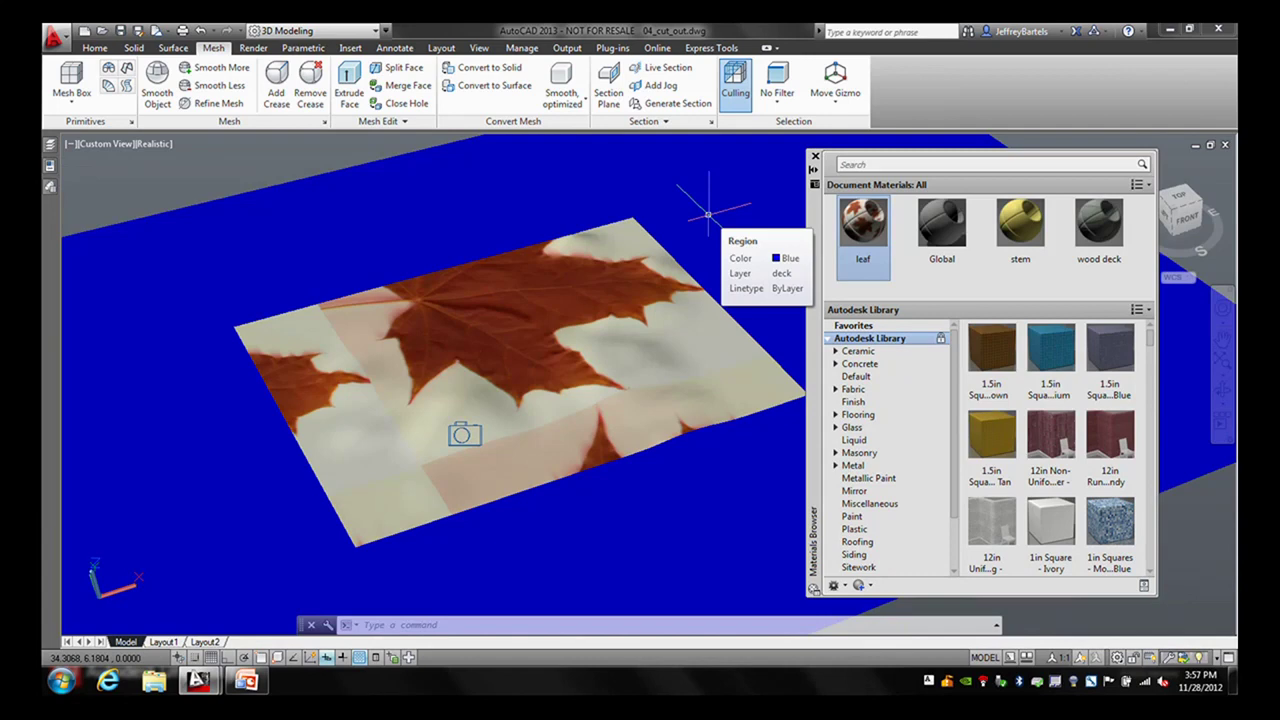
{"action": "left_click", "coordinate": [254, 49]}
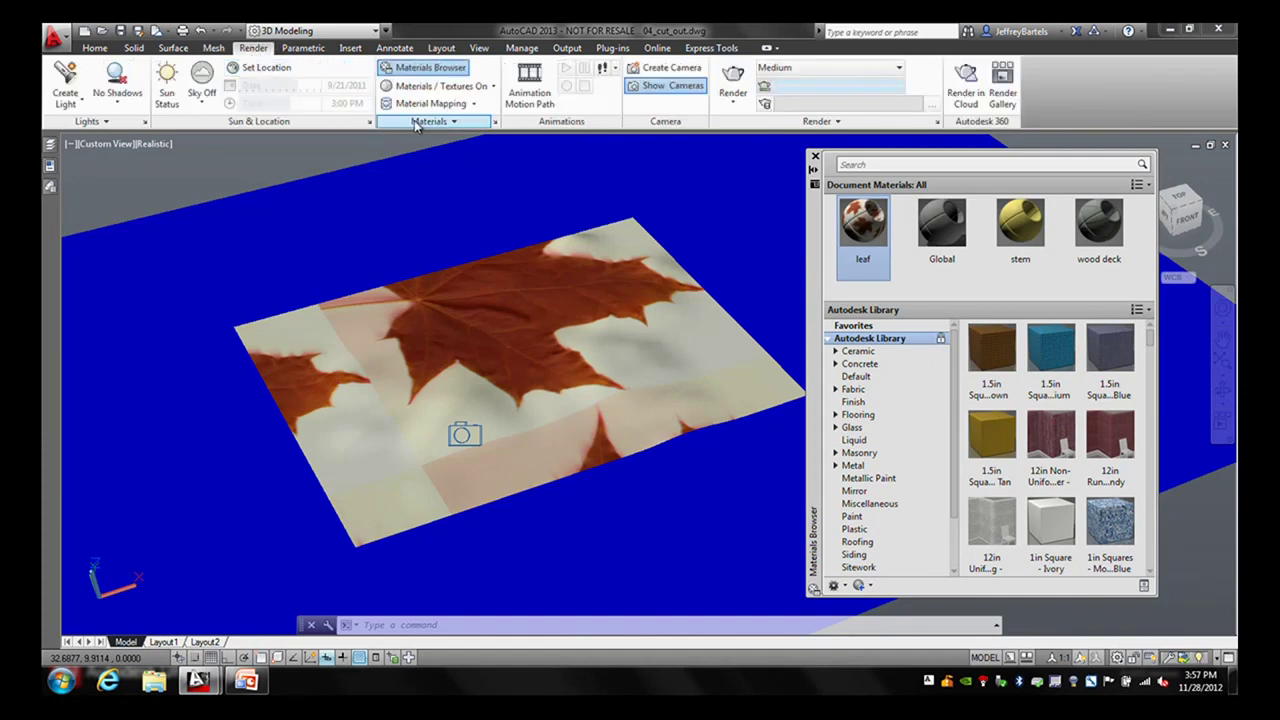
- Apply planar material mapping to the leaf surface and accept the mapping
{"action": "left_click", "coordinate": [456, 122]}
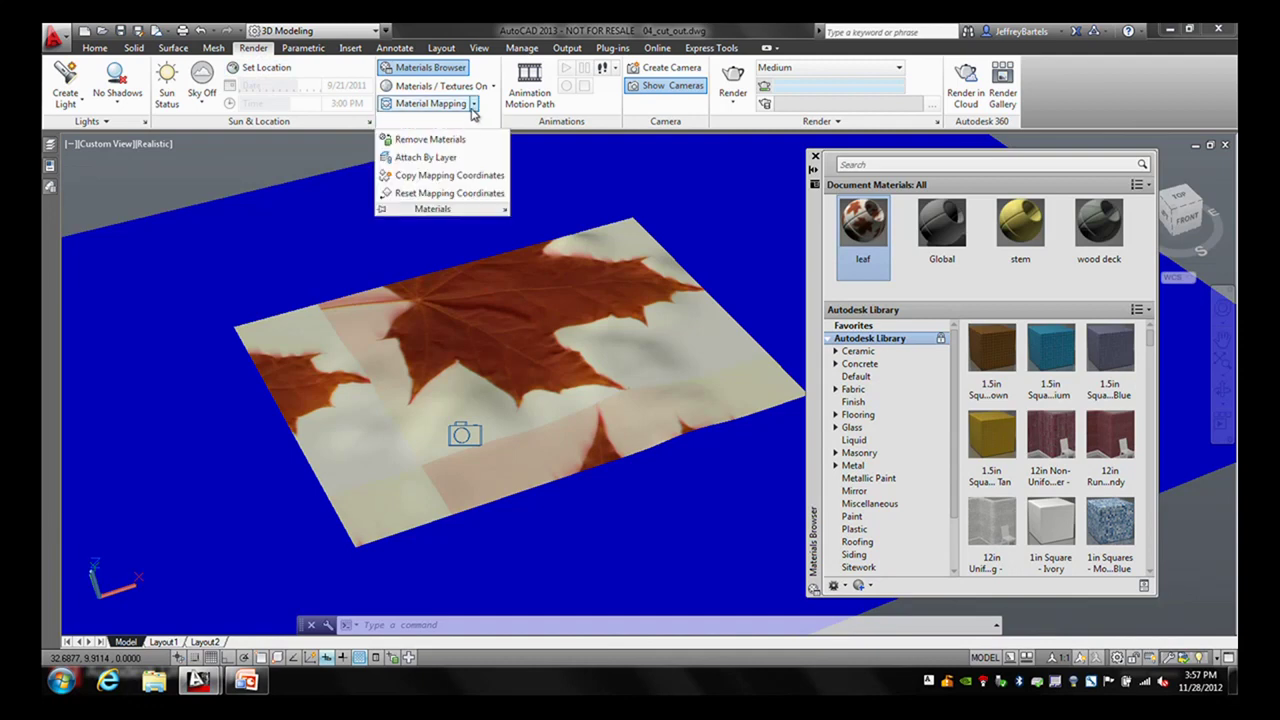
{"action": "left_click", "coordinate": [475, 104]}
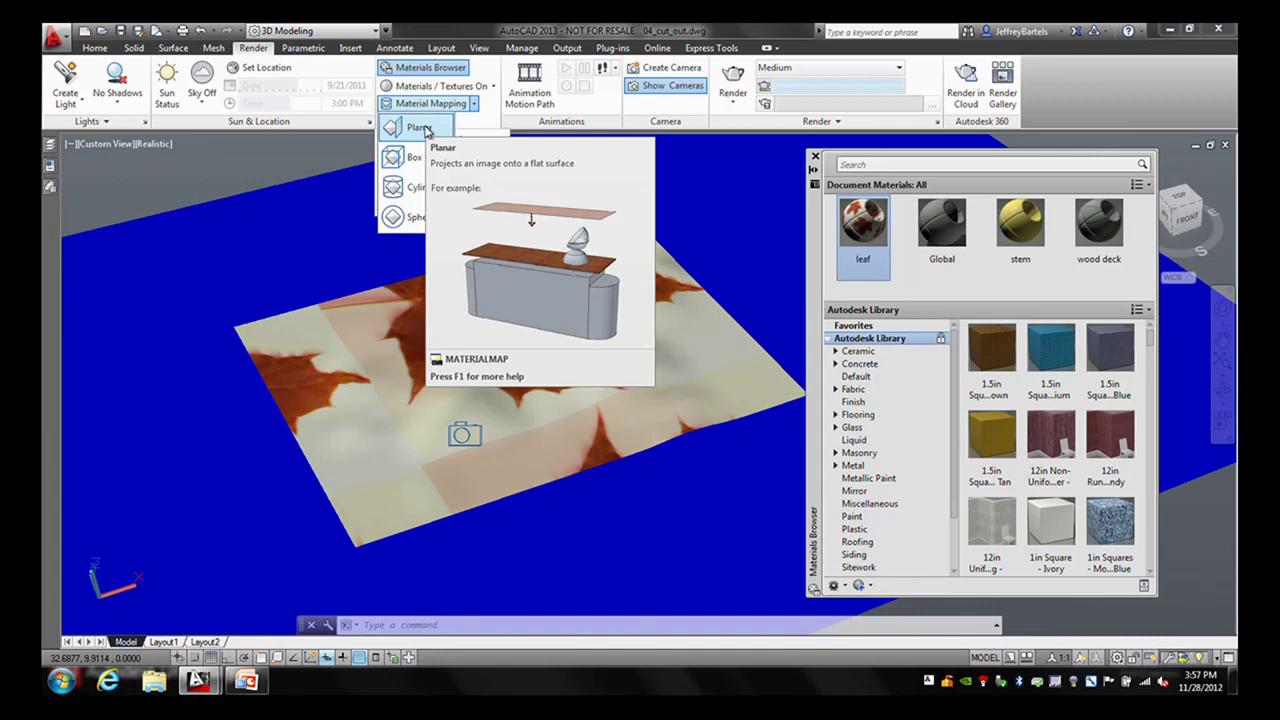
{"action": "left_click", "coordinate": [421, 128]}
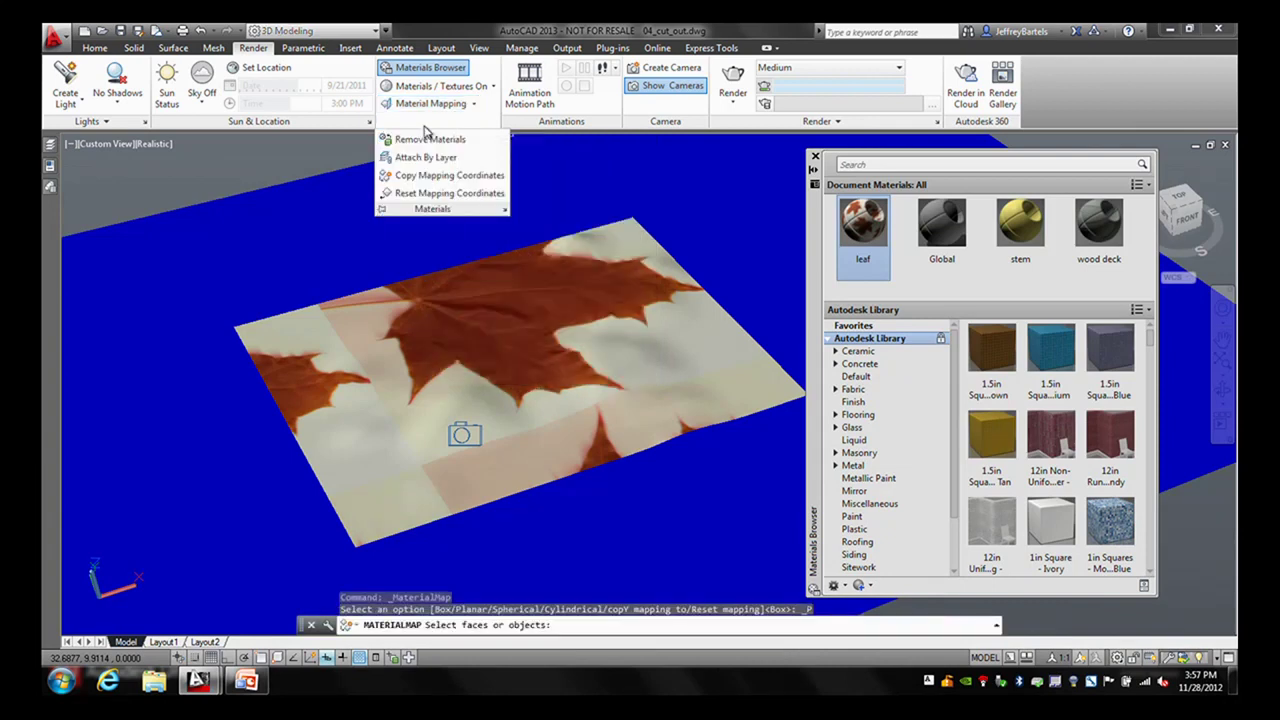
{"action": "left_click", "coordinate": [623, 268]}
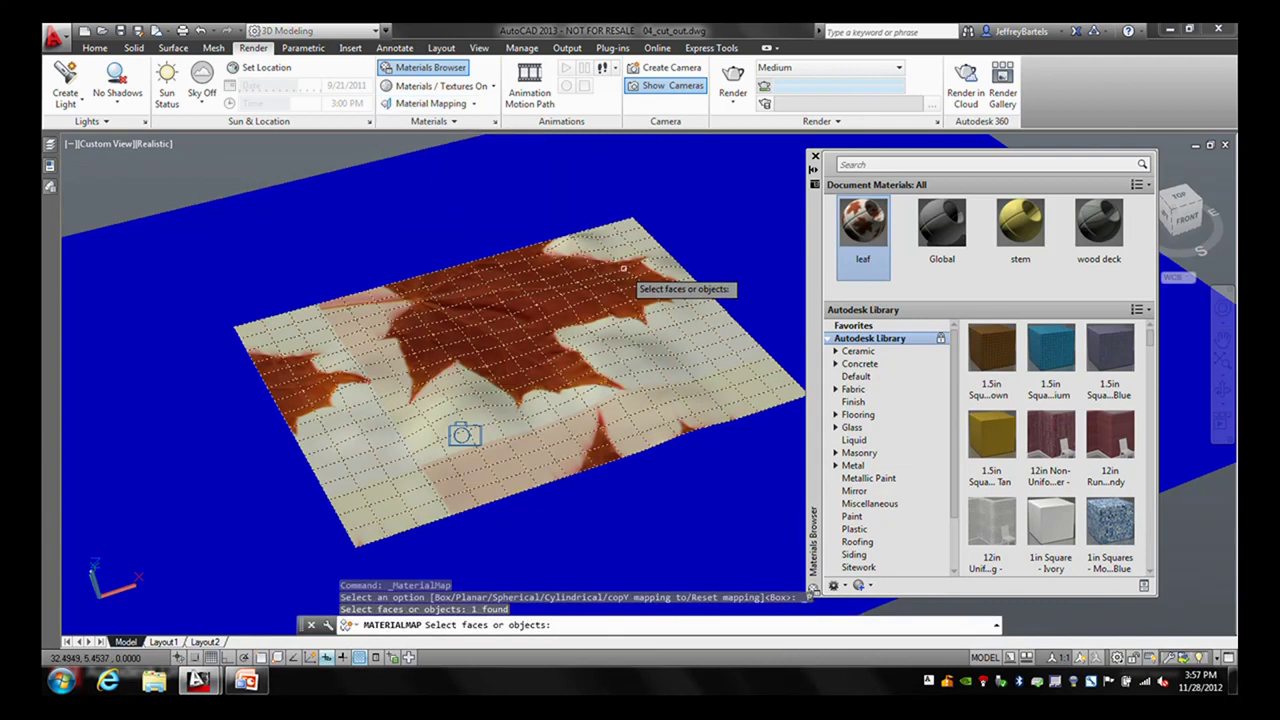
{"action": "key", "text": "Return"}
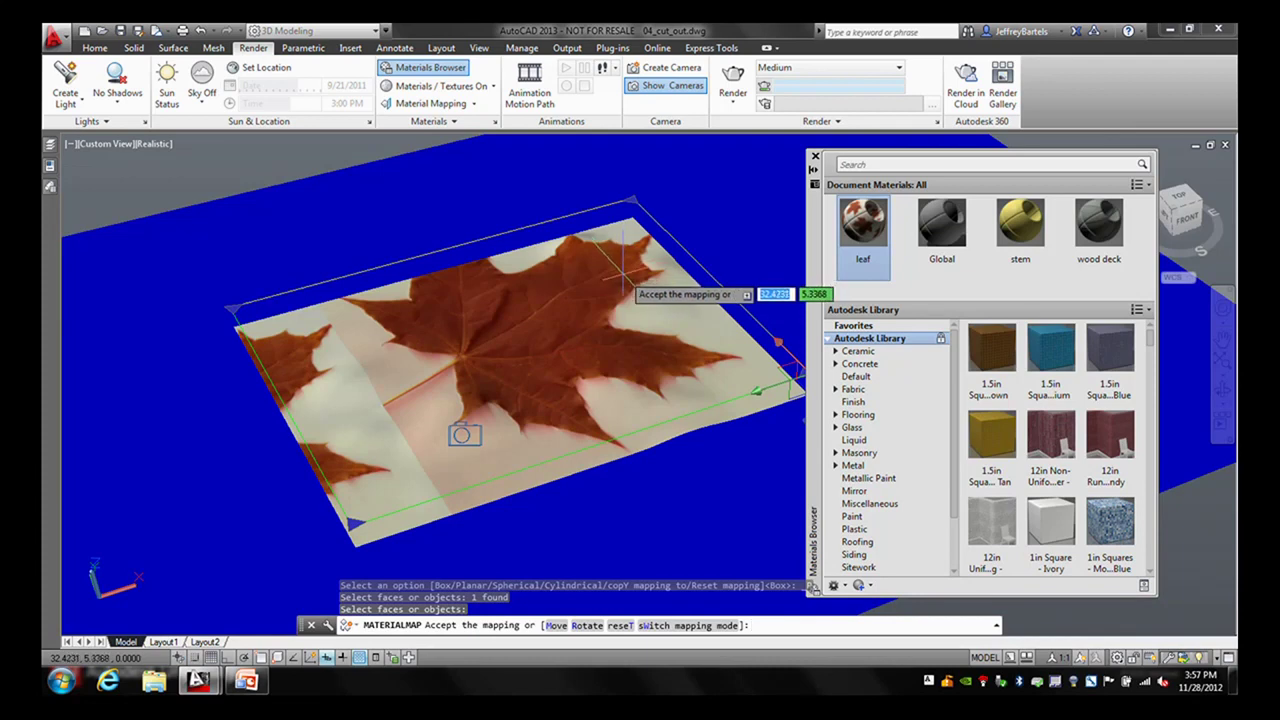
{"action": "key", "text": "Return"}
{"action": "right_click", "coordinate": [622, 272]}
{"action": "key", "text": "Escape"}
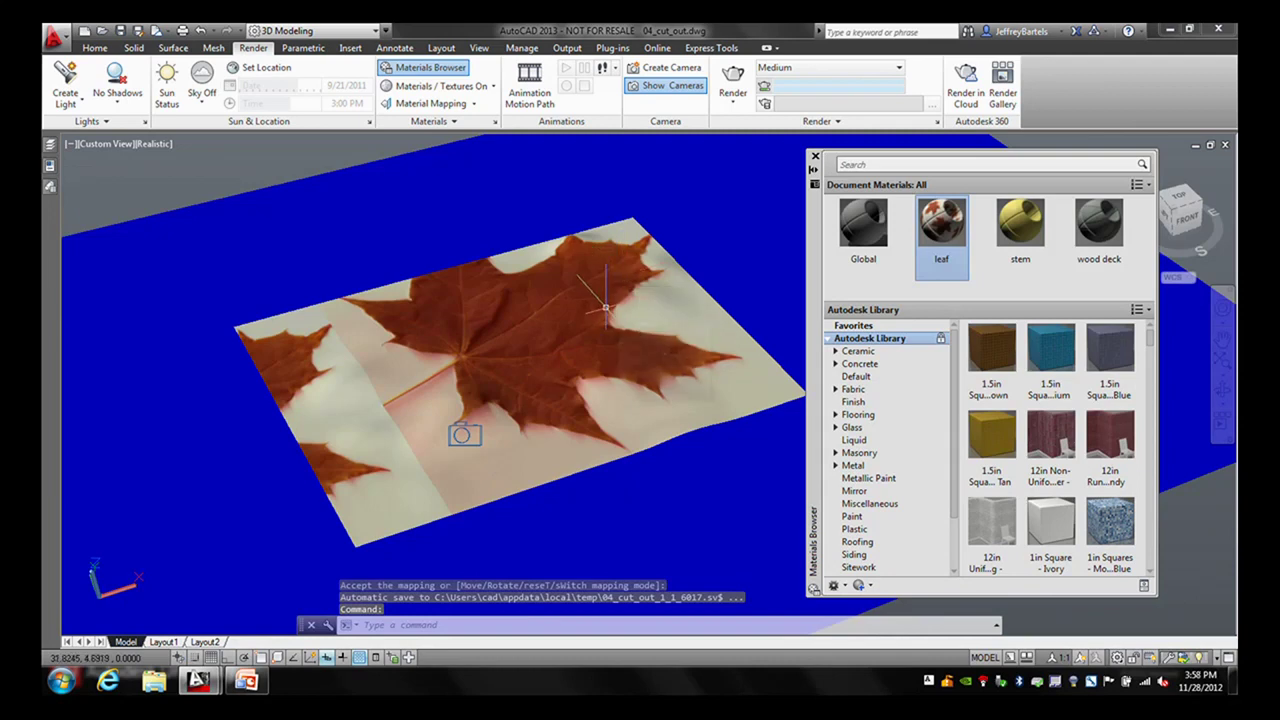
- Set the leaf material's colour image texture rotation to 90 degrees
{"action": "mouse_move", "coordinate": [605, 307]}
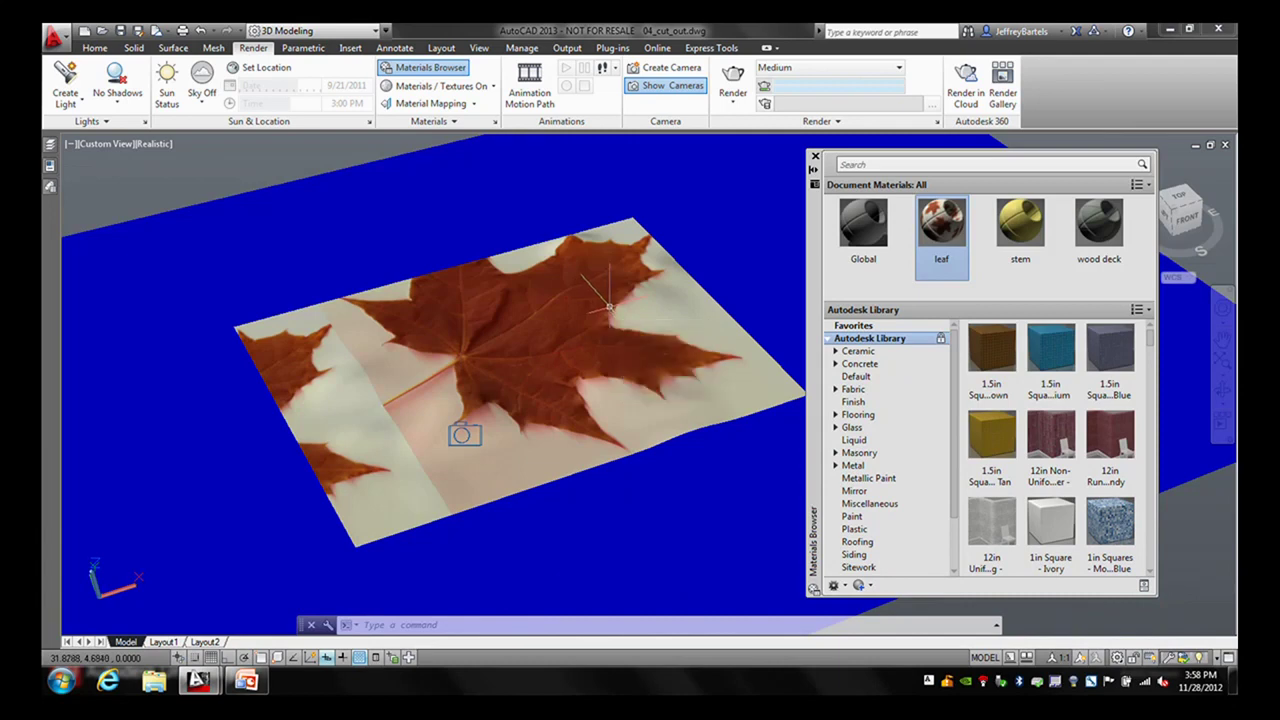
{"action": "left_click", "coordinate": [941, 275]}
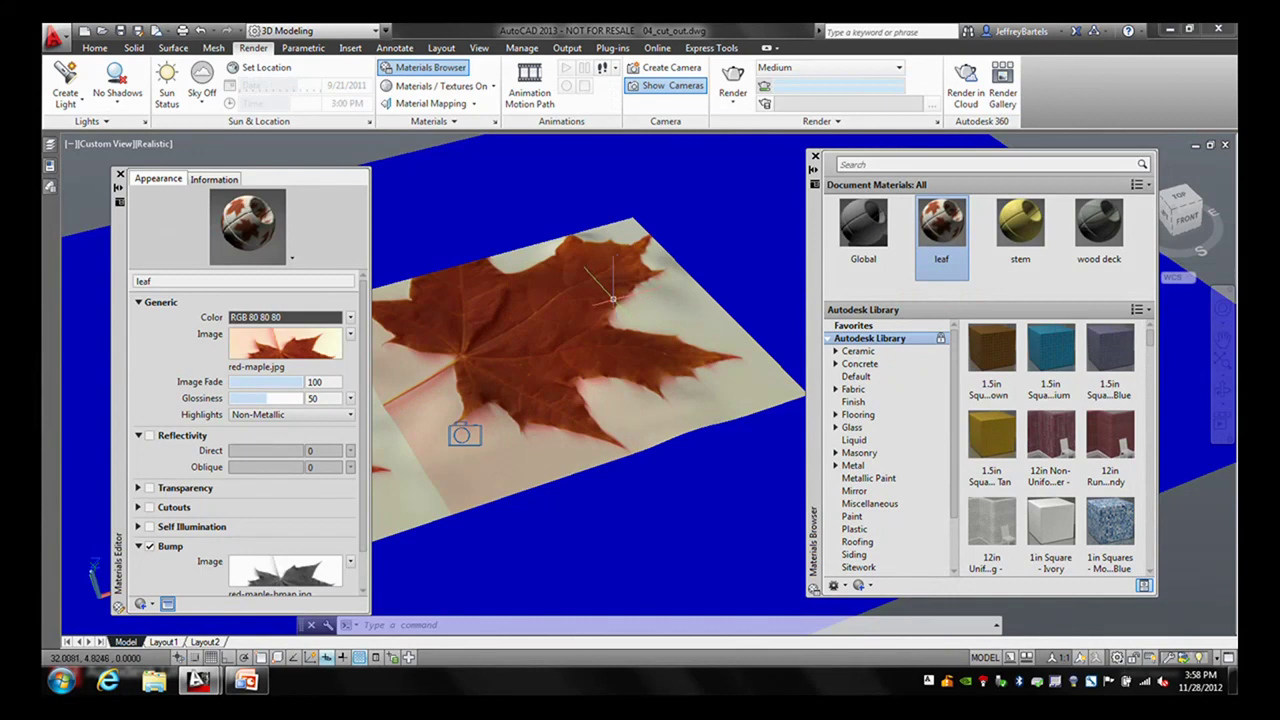
{"action": "left_click", "coordinate": [280, 344]}
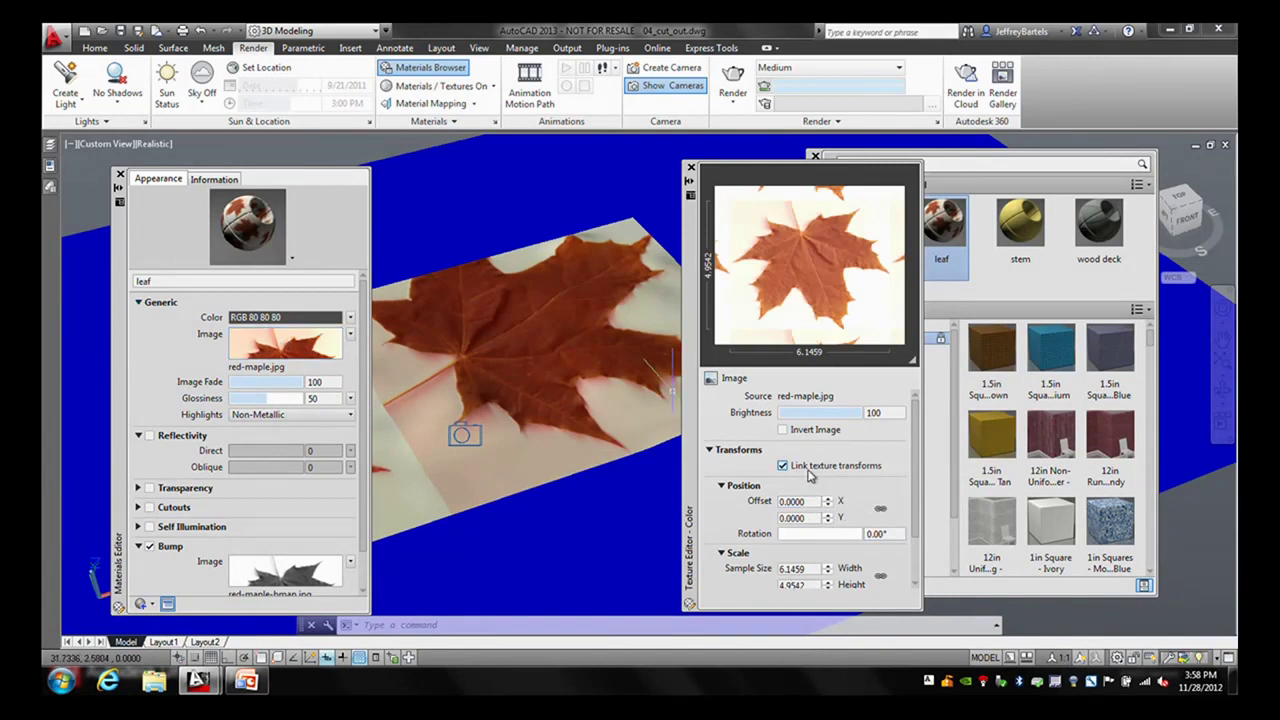
{"action": "left_click", "coordinate": [873, 533]}
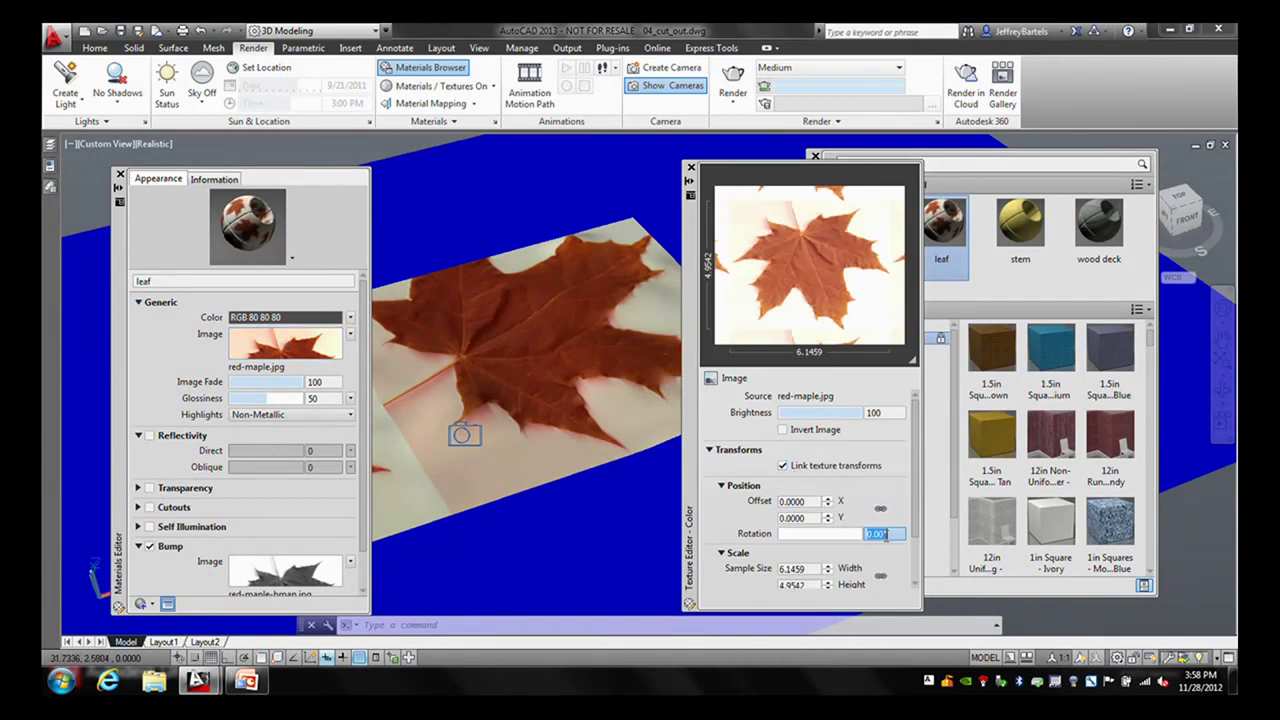
{"action": "type", "text": "90"}
{"action": "key", "text": "Return"}
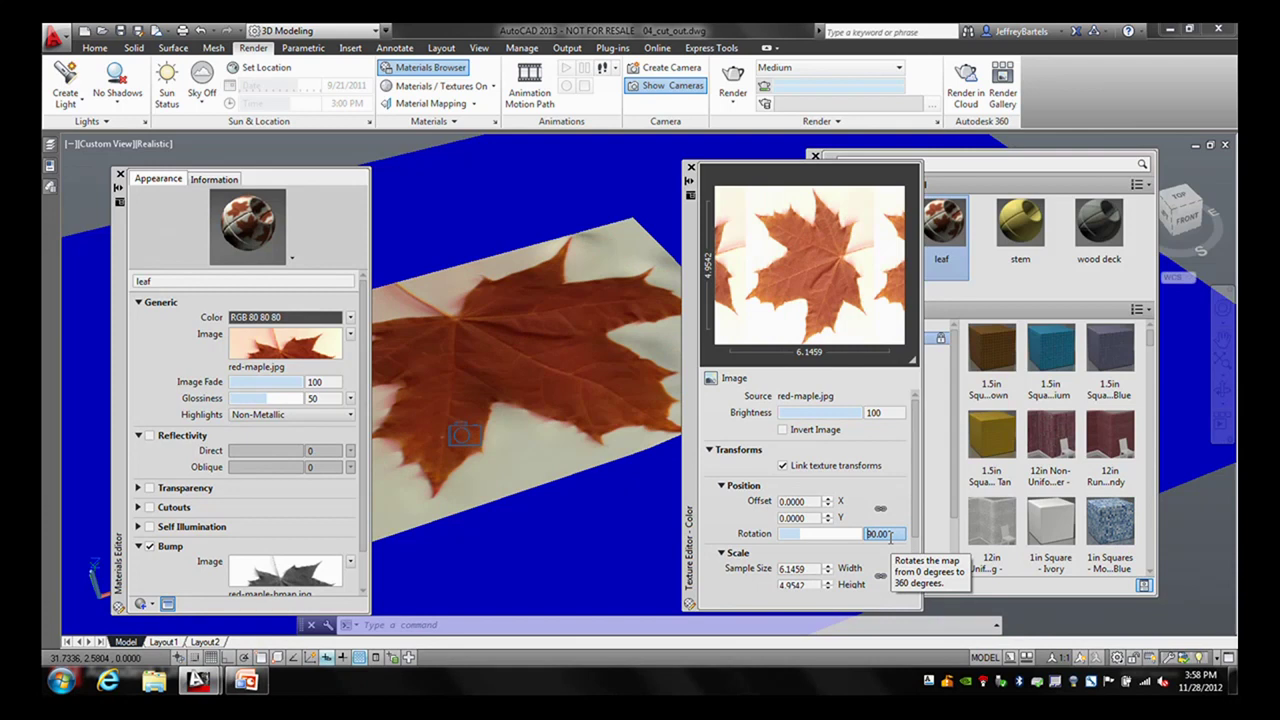
{"action": "left_click", "coordinate": [689, 168]}
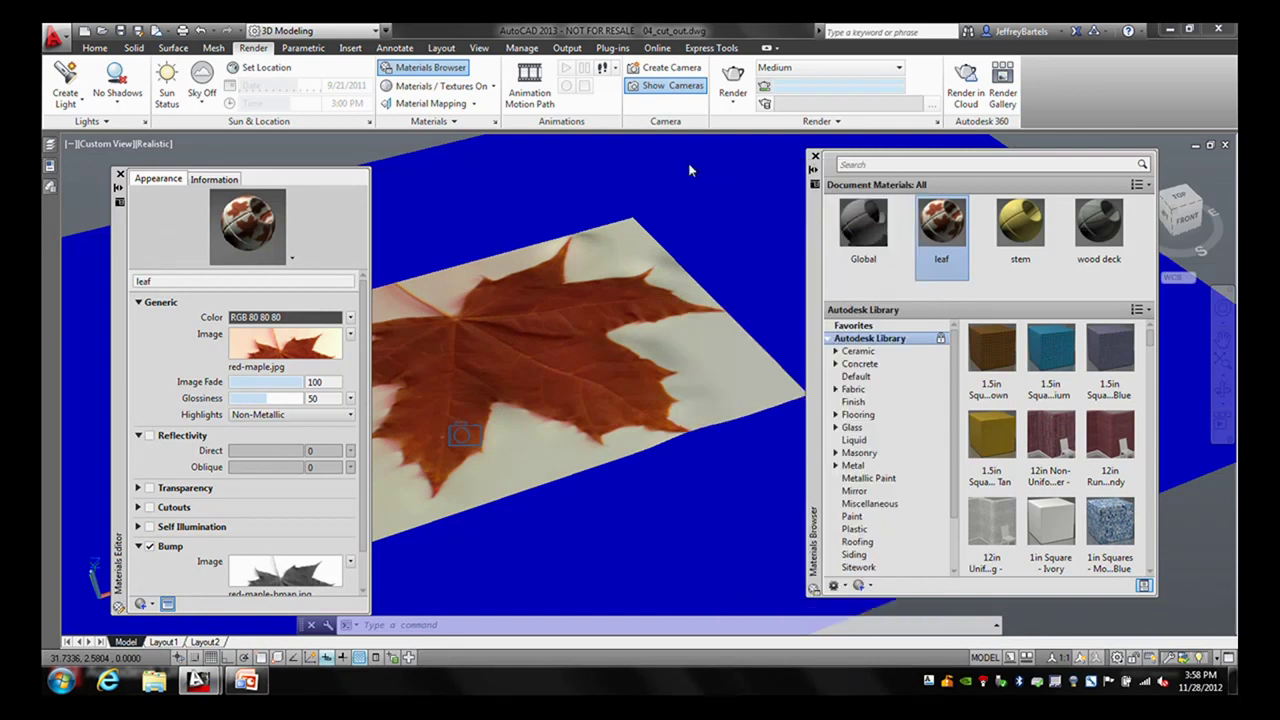
- Change the leaf bump amount to 245 and close the Materials Editor
{"action": "scroll", "coordinate": [362, 388], "scroll_direction": "down", "scroll_amount": 1}
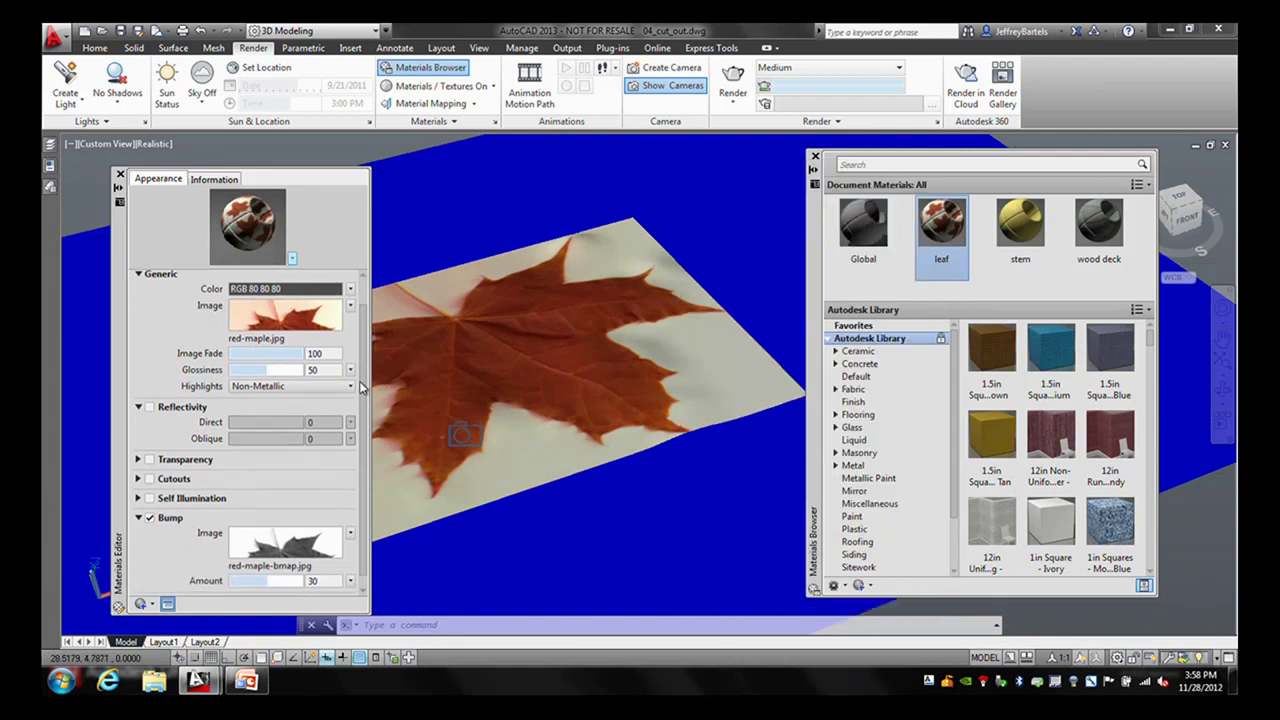
{"action": "scroll", "coordinate": [362, 388], "scroll_direction": "down", "scroll_amount": 1}
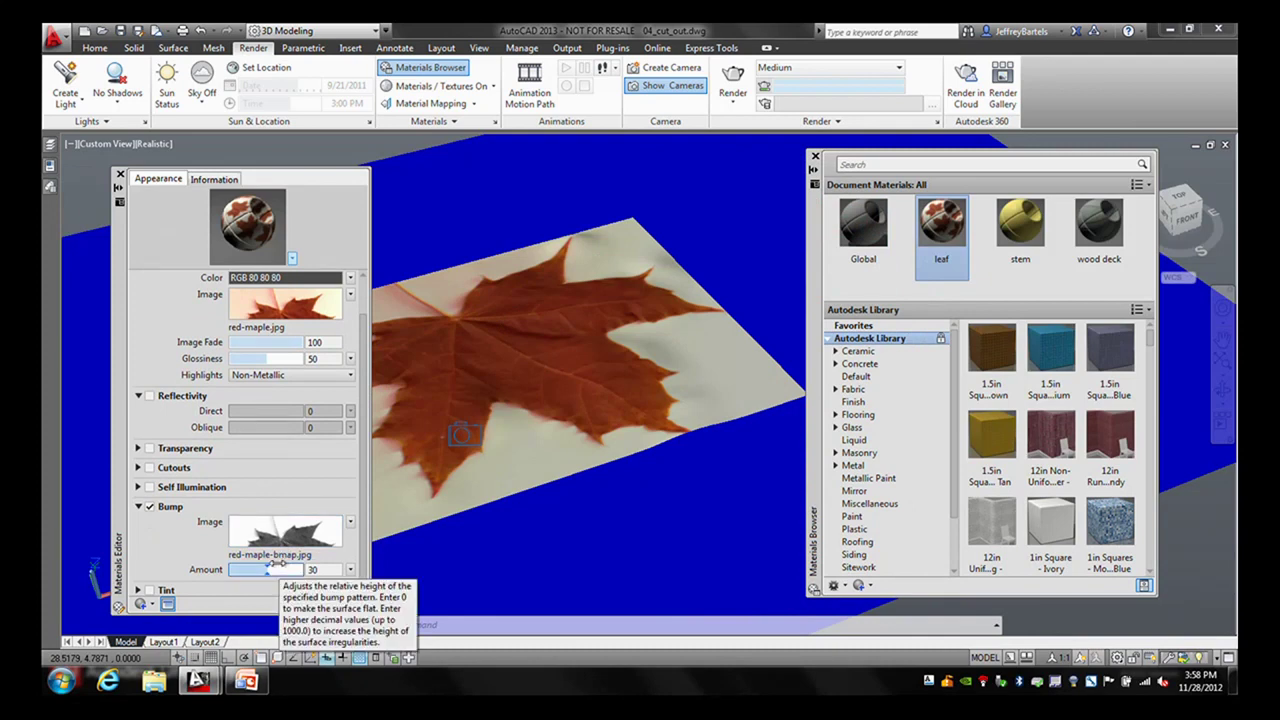
{"action": "double_click", "coordinate": [321, 569]}
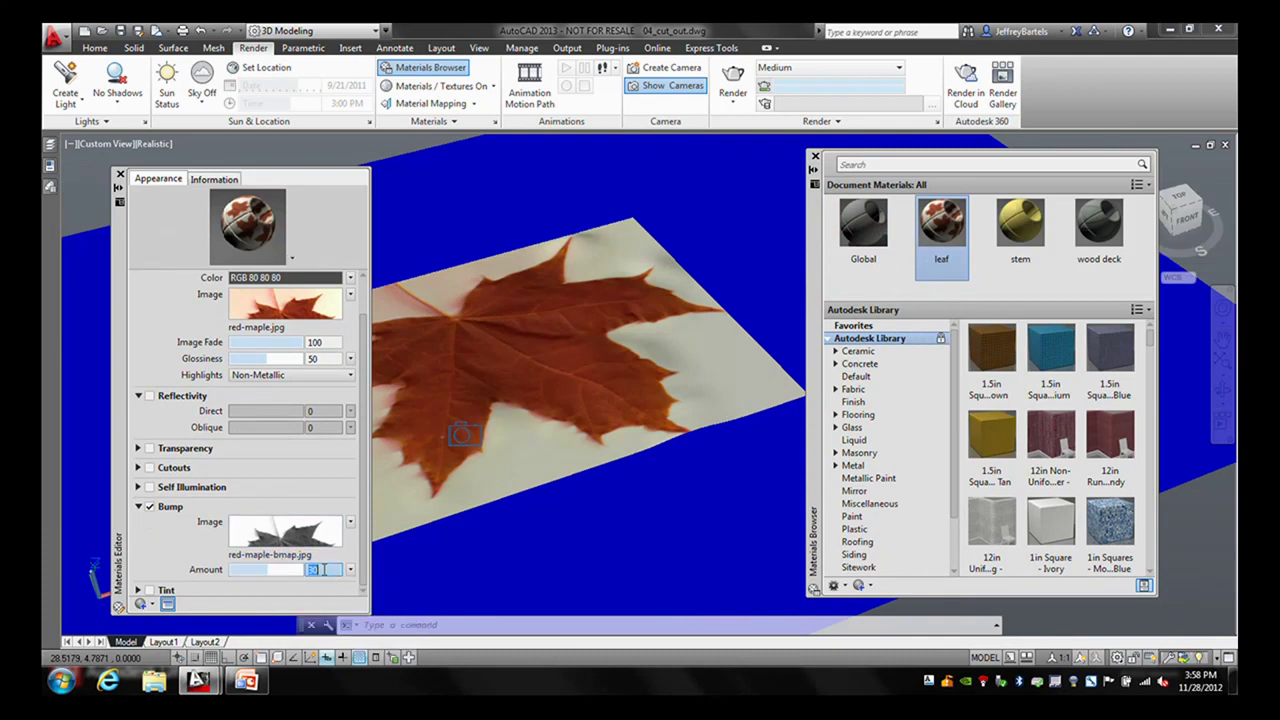
{"action": "type", "text": "245"}
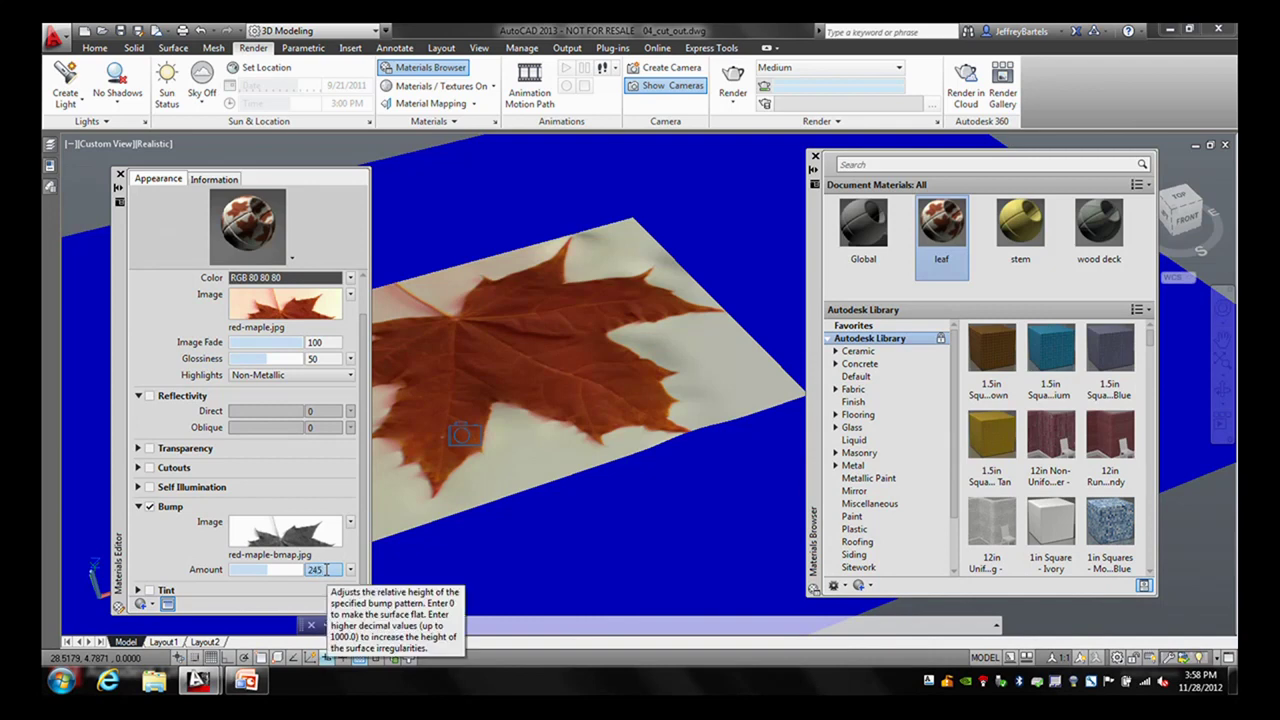
{"action": "key", "text": "Return"}
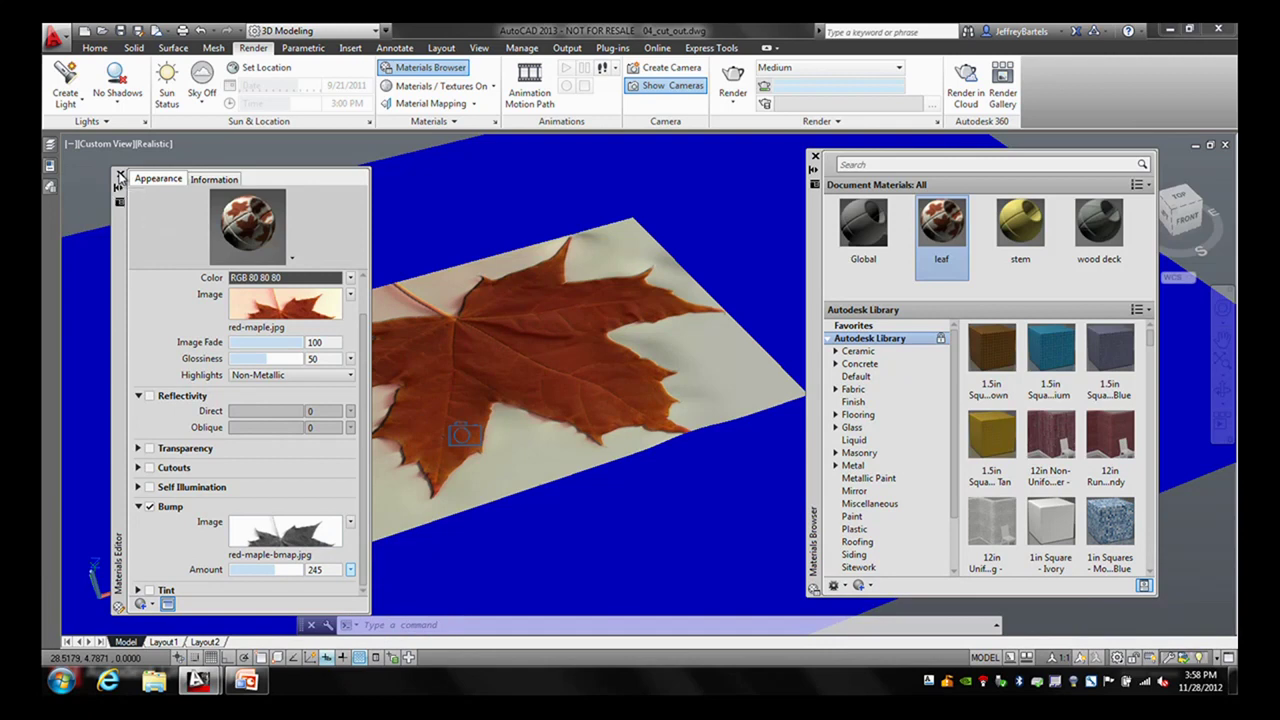
{"action": "left_click", "coordinate": [120, 175]}
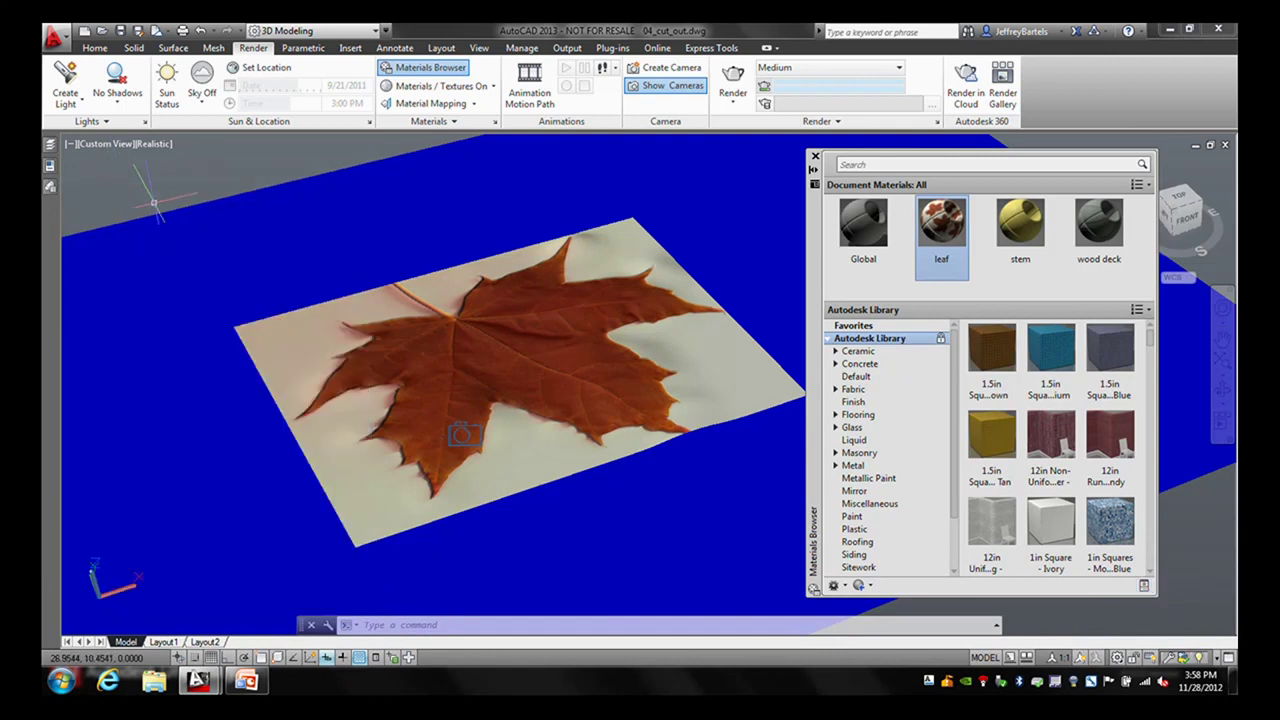
- Render the scene from the saved Final view, then close the render window
{"action": "left_click", "coordinate": [110, 143]}
{"action": "mouse_move", "coordinate": [160, 167]}
{"action": "left_click", "coordinate": [290, 163]}
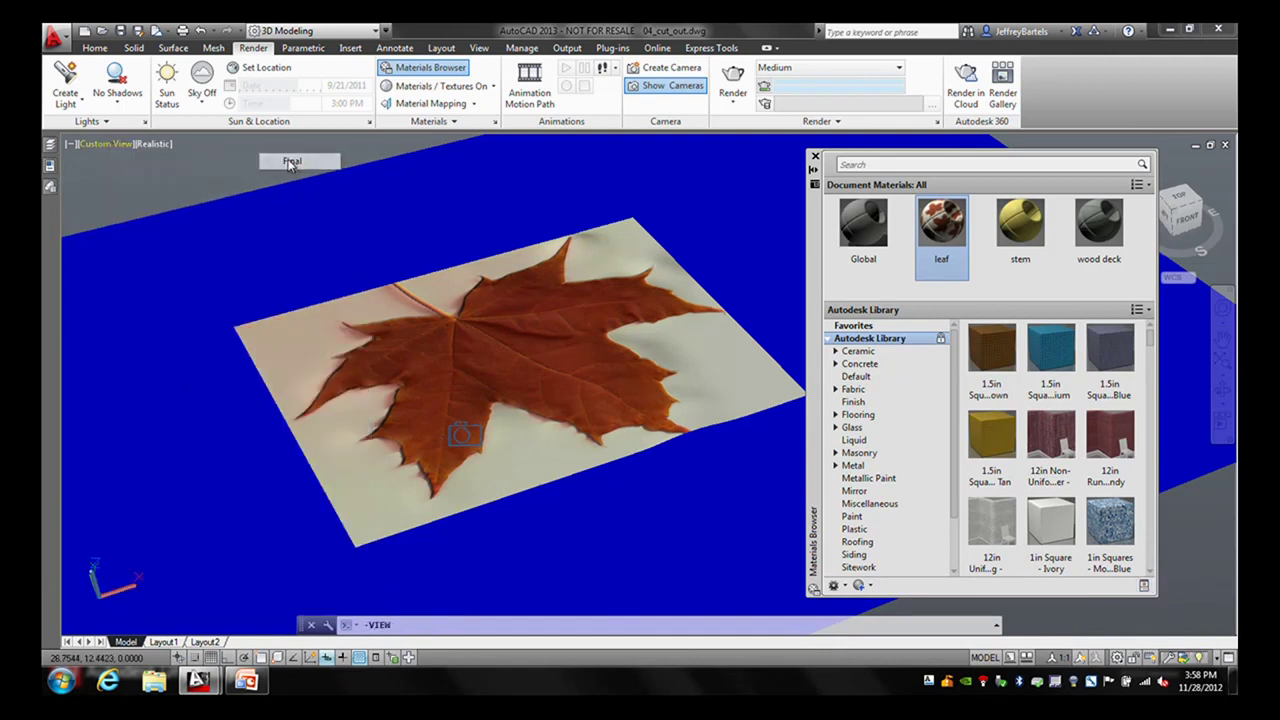
{"action": "left_click", "coordinate": [733, 84]}
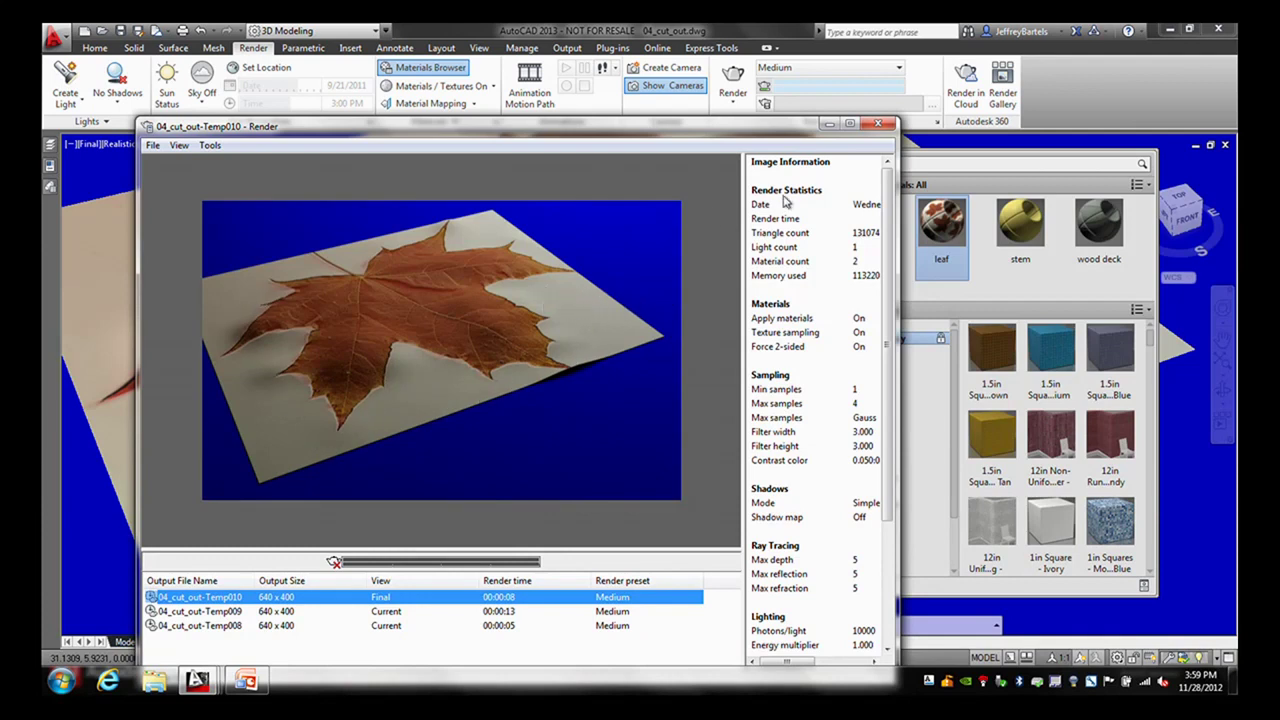
{"action": "left_click", "coordinate": [877, 124]}
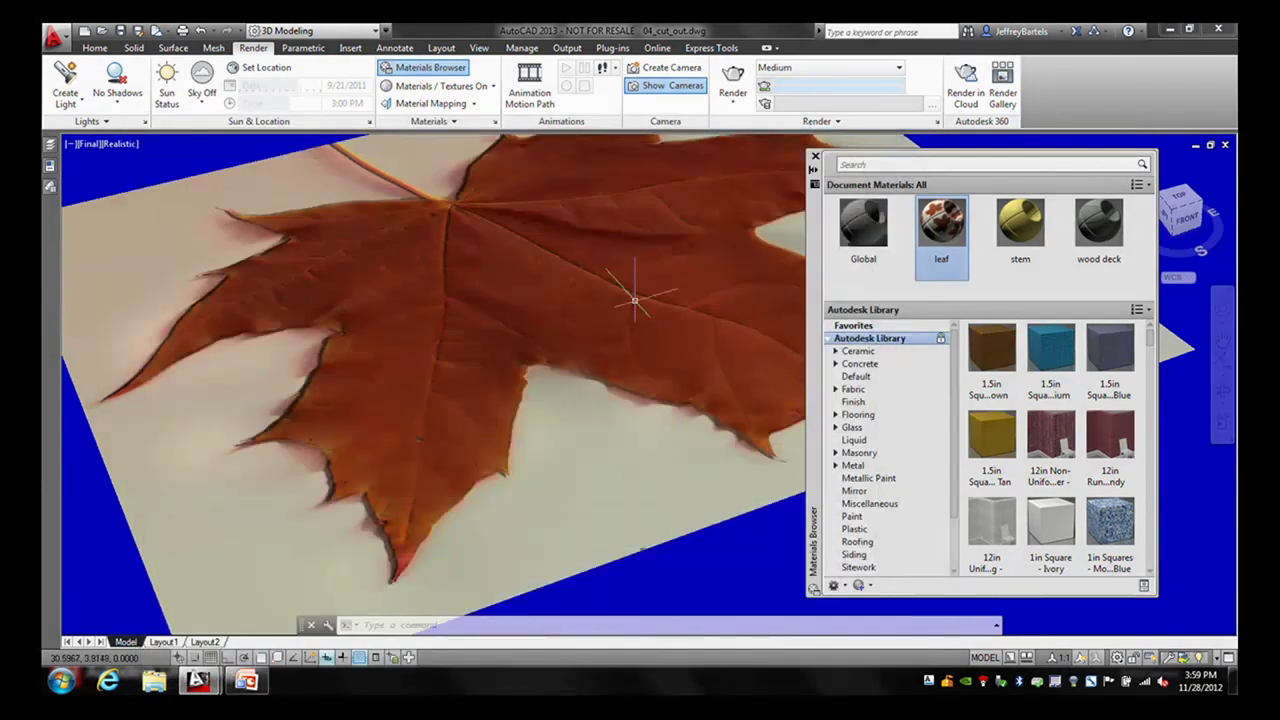
- Enable cutouts on the leaf material with red-maple-cutout.jpg, then close the editors
{"action": "double_click", "coordinate": [941, 268]}
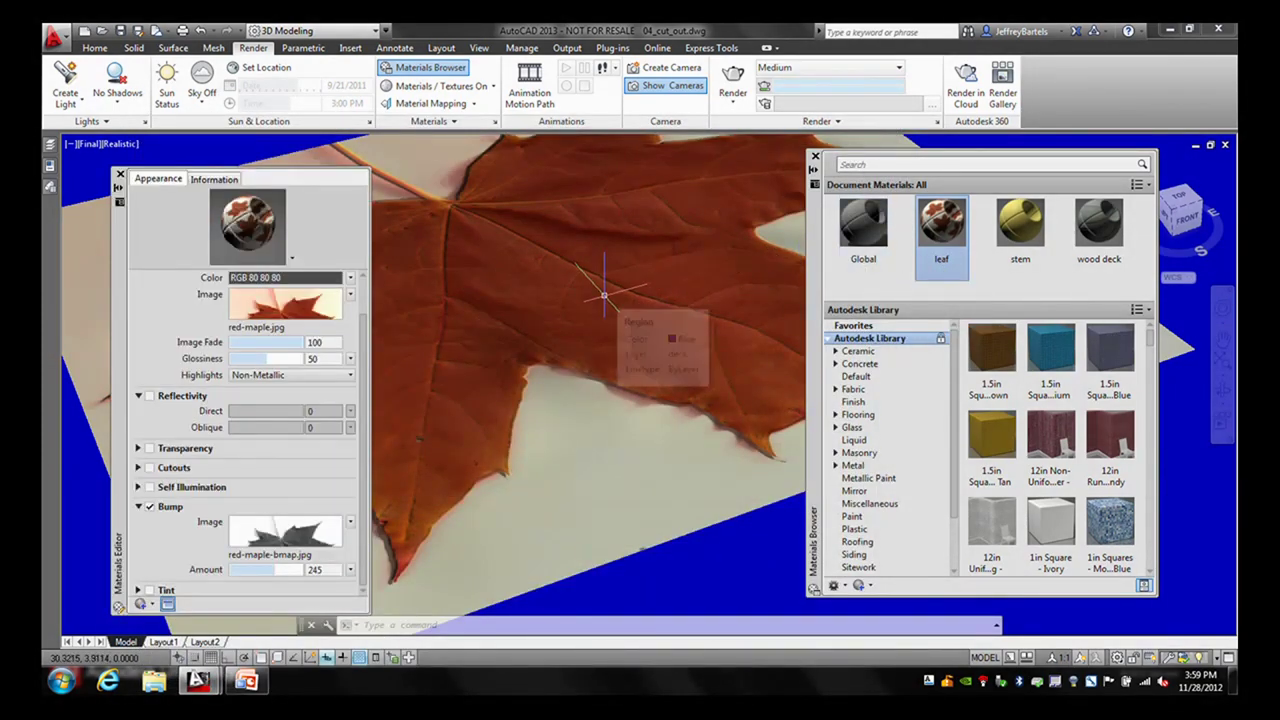
{"action": "left_click", "coordinate": [150, 468]}
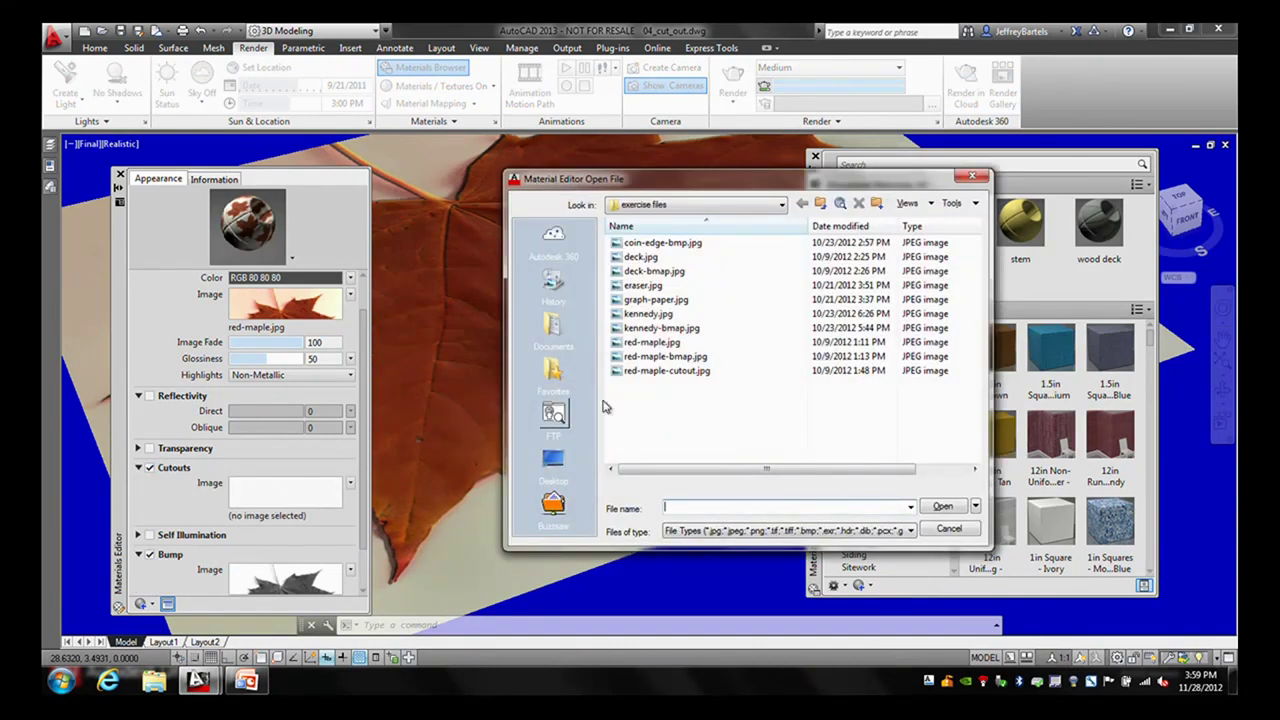
{"action": "left_click", "coordinate": [645, 371]}
{"action": "left_click", "coordinate": [940, 507]}
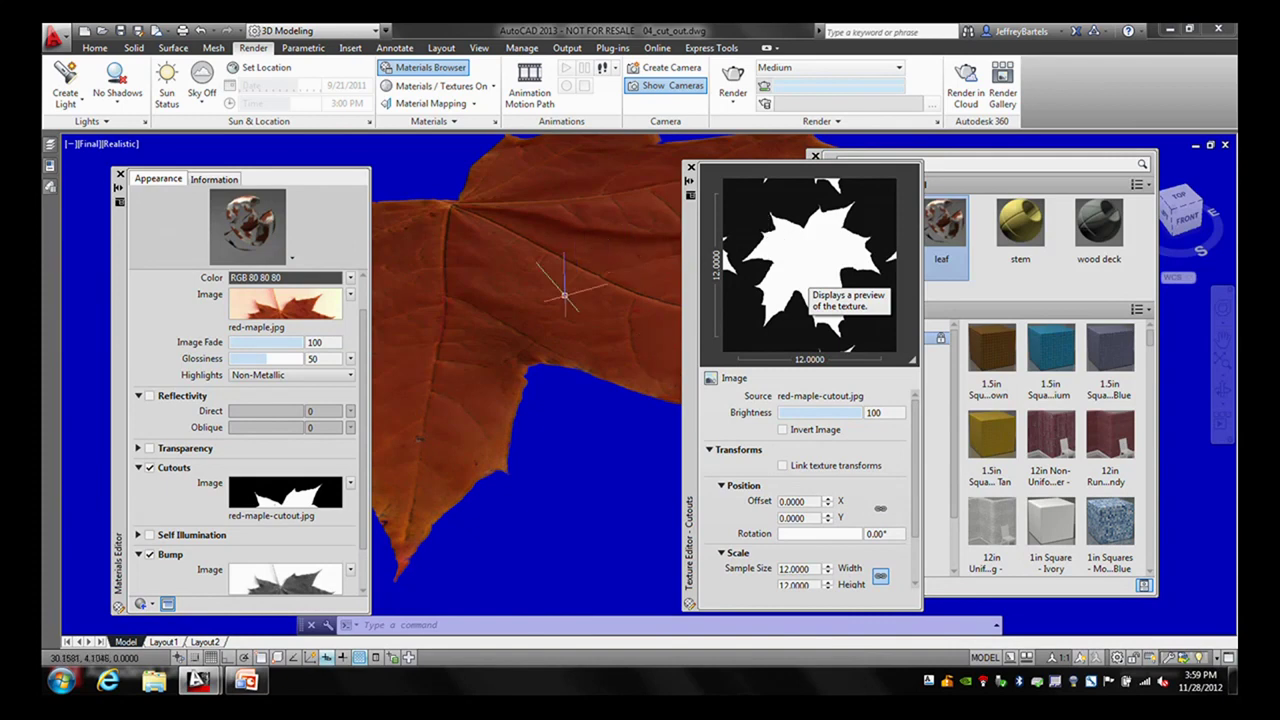
{"action": "mouse_move", "coordinate": [538, 399]}
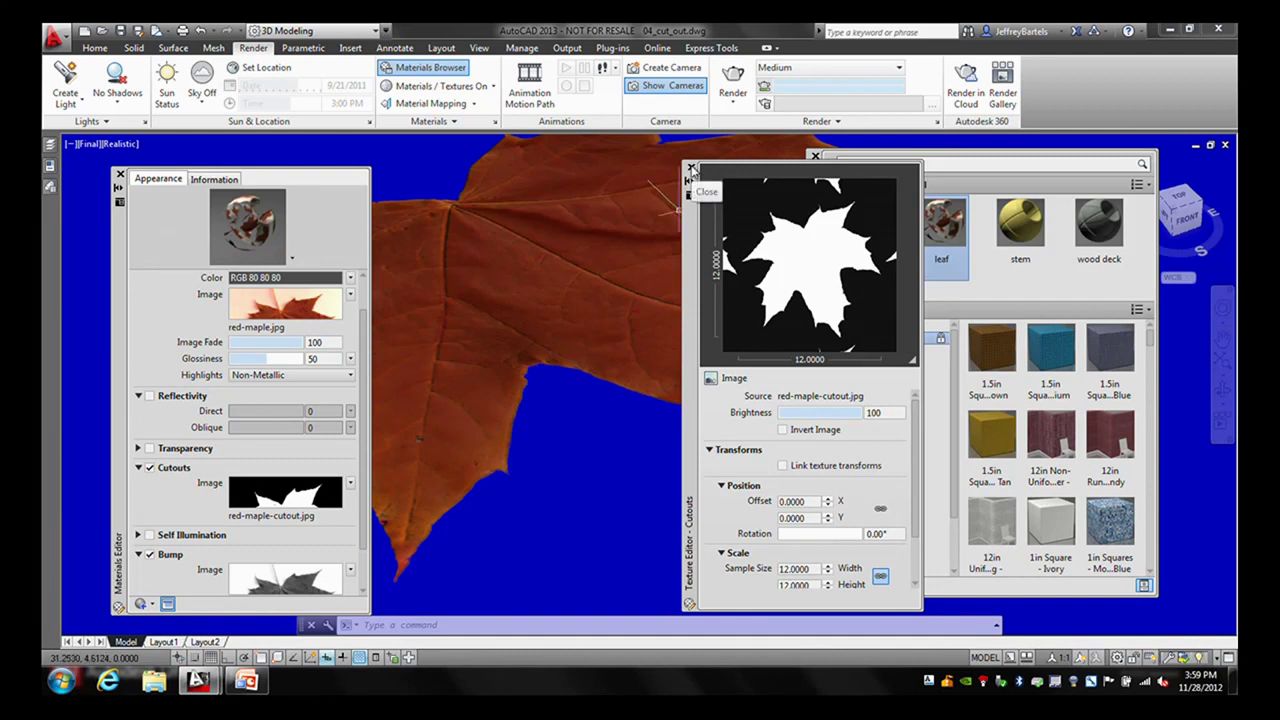
{"action": "left_click", "coordinate": [691, 169]}
{"action": "left_click", "coordinate": [120, 175]}
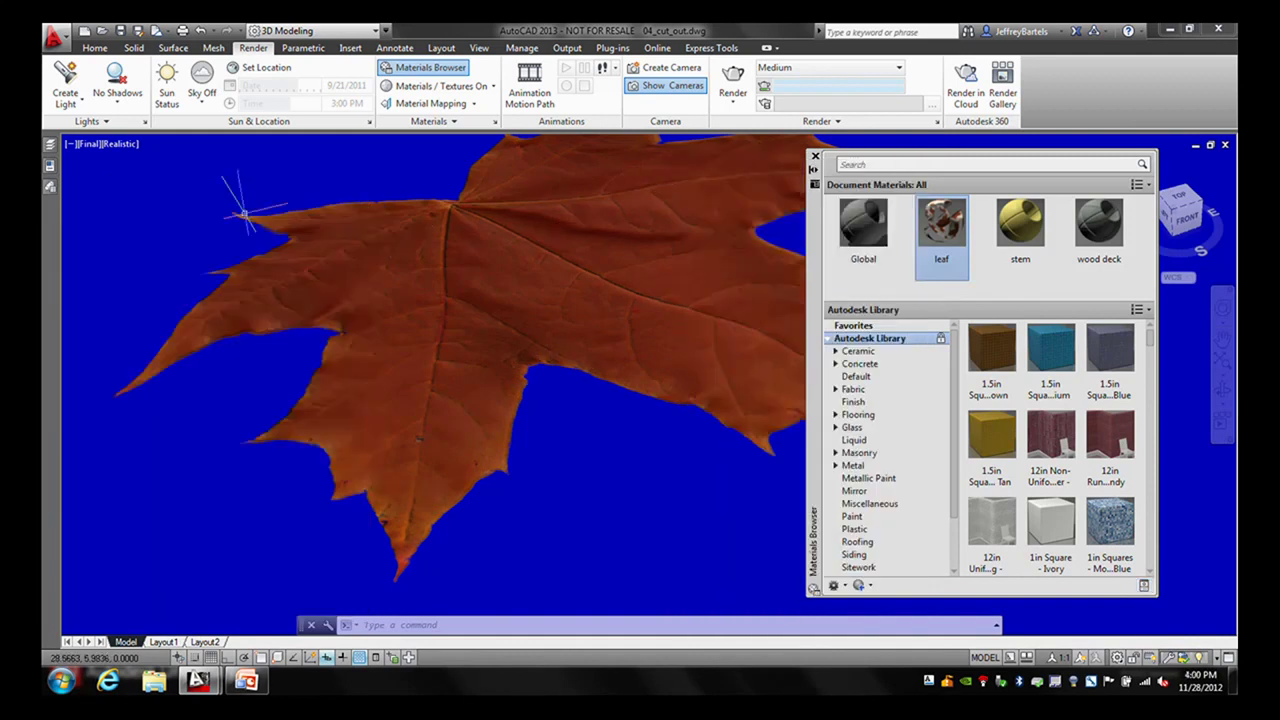
{"action": "left_click", "coordinate": [733, 80]}
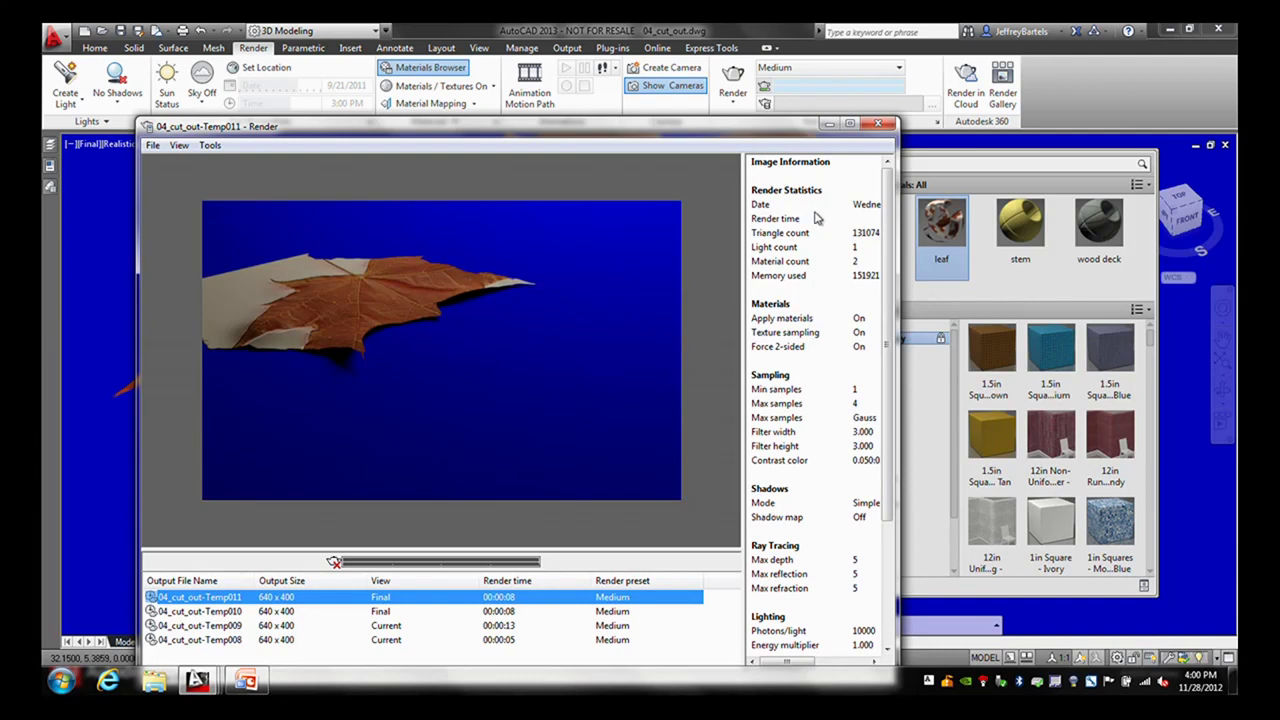
{"action": "left_click", "coordinate": [877, 123]}
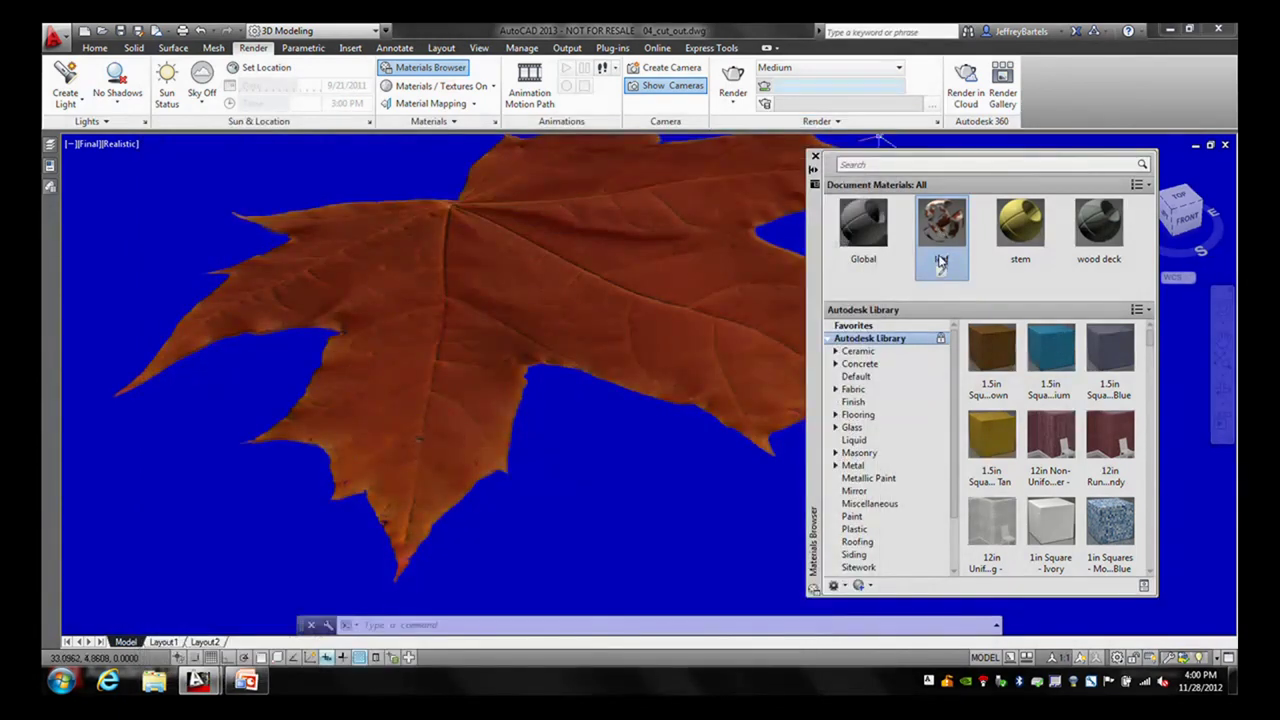
- Set the leaf cutout texture sample size to 6.1459 by 4.9542
{"action": "left_click", "coordinate": [941, 271]}
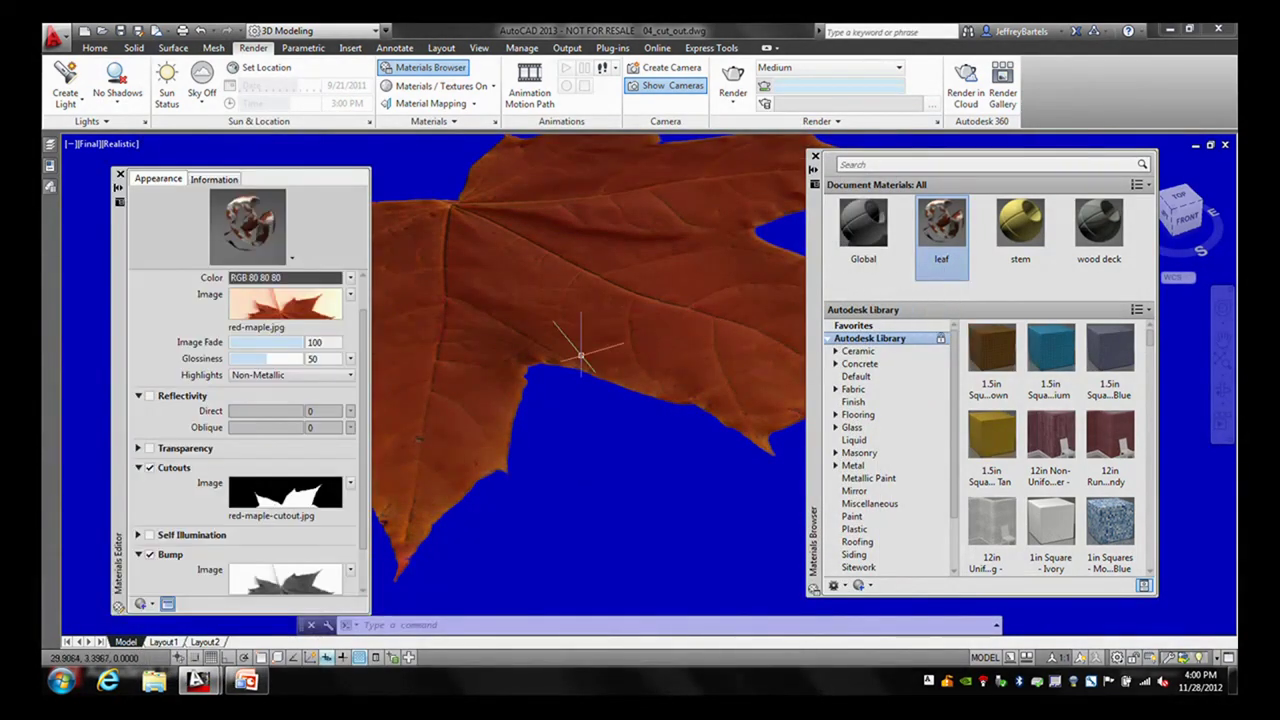
{"action": "left_click", "coordinate": [285, 495]}
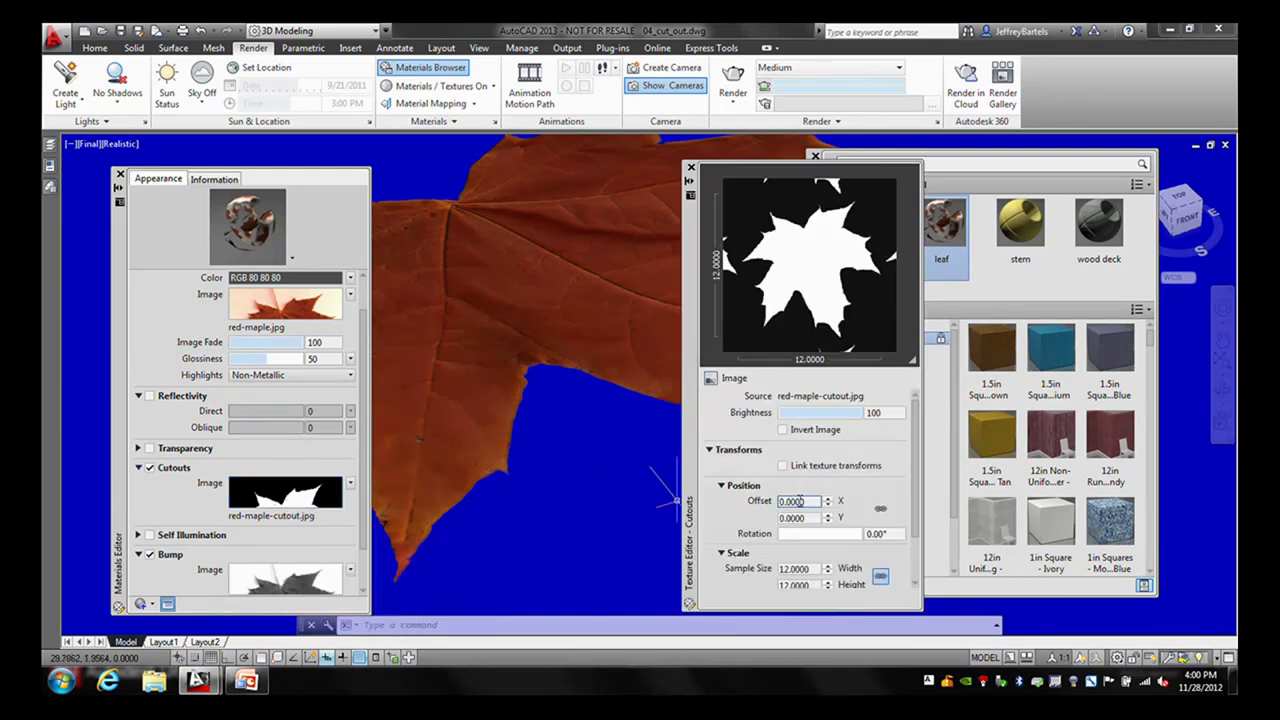
{"action": "scroll", "coordinate": [918, 497], "scroll_direction": "down", "scroll_amount": 2}
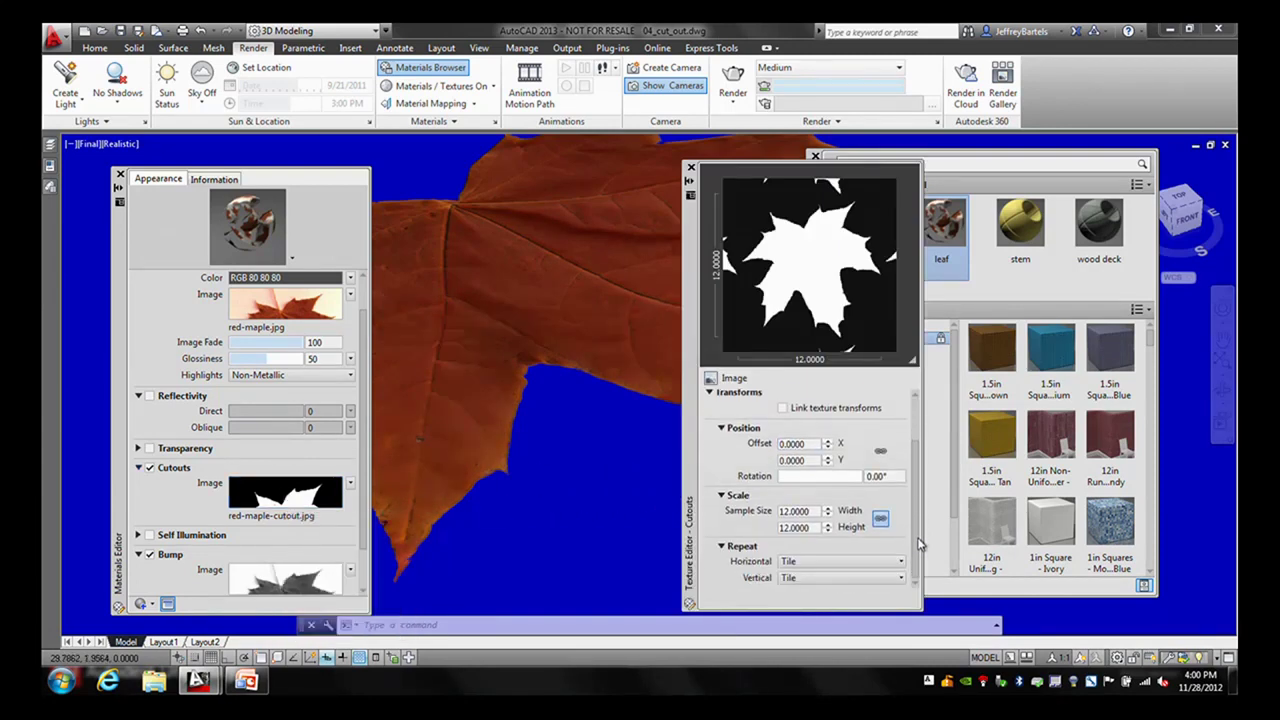
{"action": "double_click", "coordinate": [812, 511]}
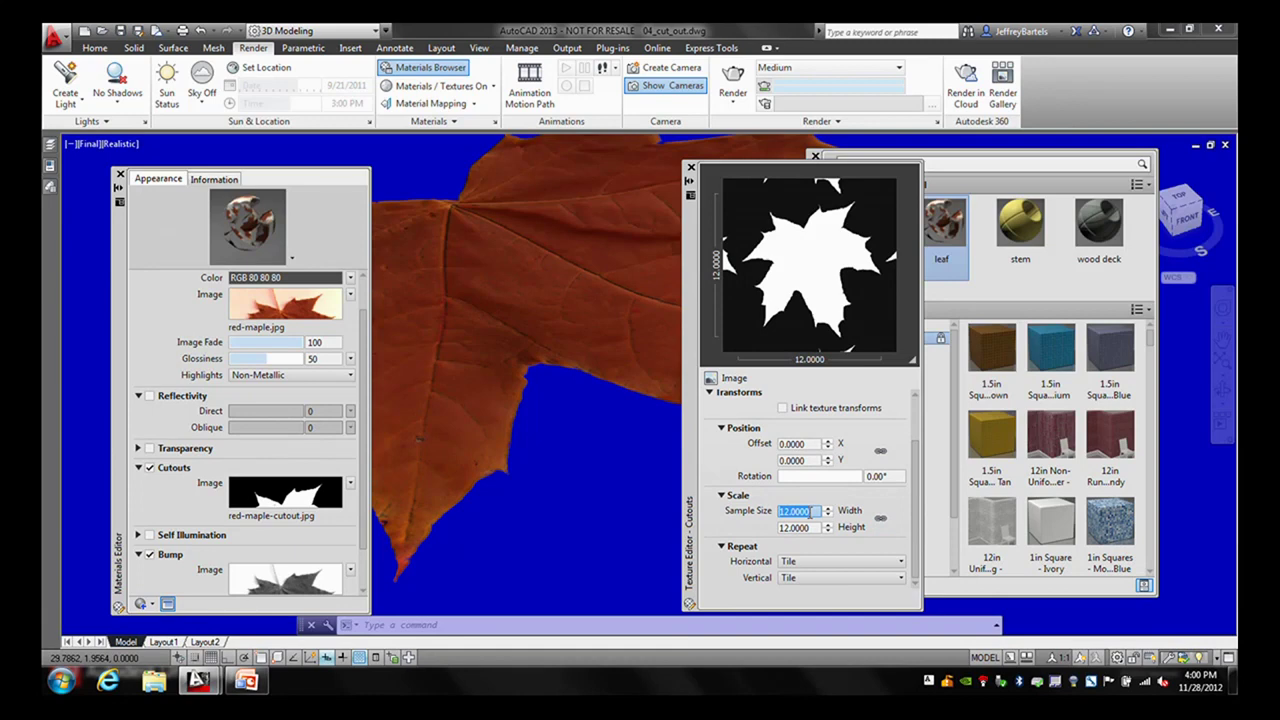
{"action": "type", "text": "6.1459"}
{"action": "left_click", "coordinate": [813, 527]}
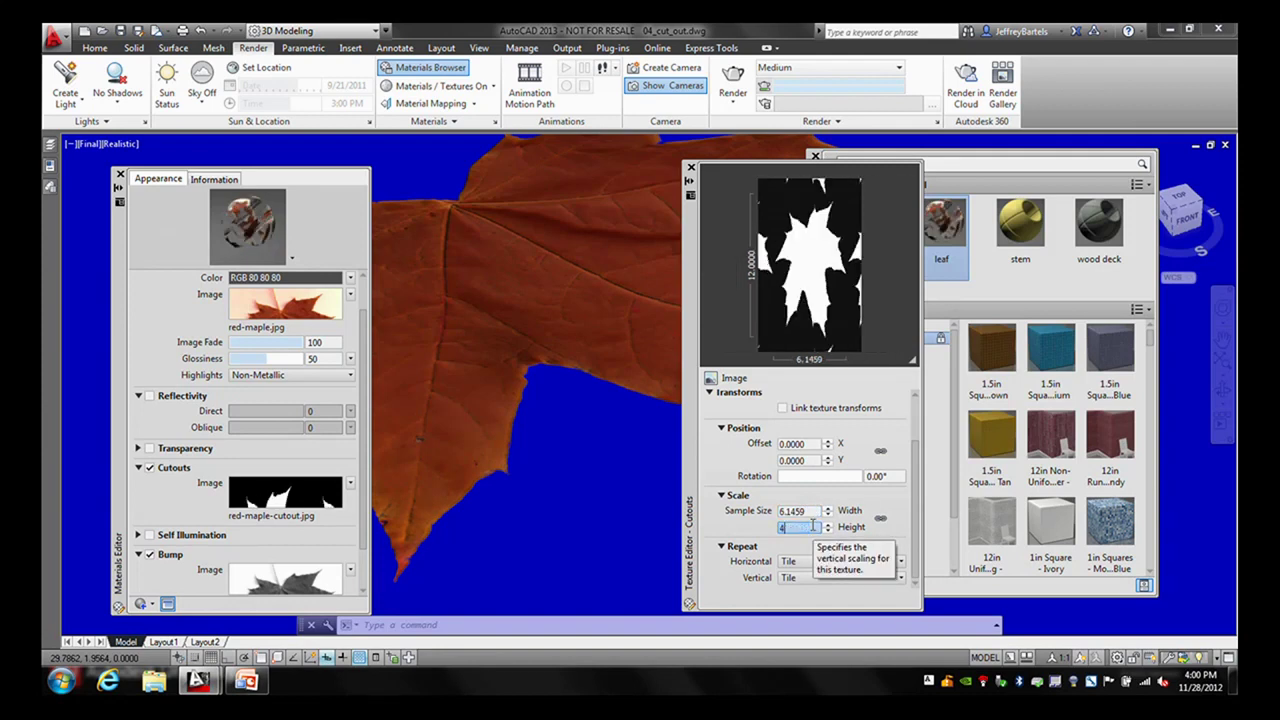
{"action": "type", "text": ".9542"}
- Rotate the cutout texture 90°, link texture transforms, and close the editors
{"action": "left_click", "coordinate": [882, 476]}
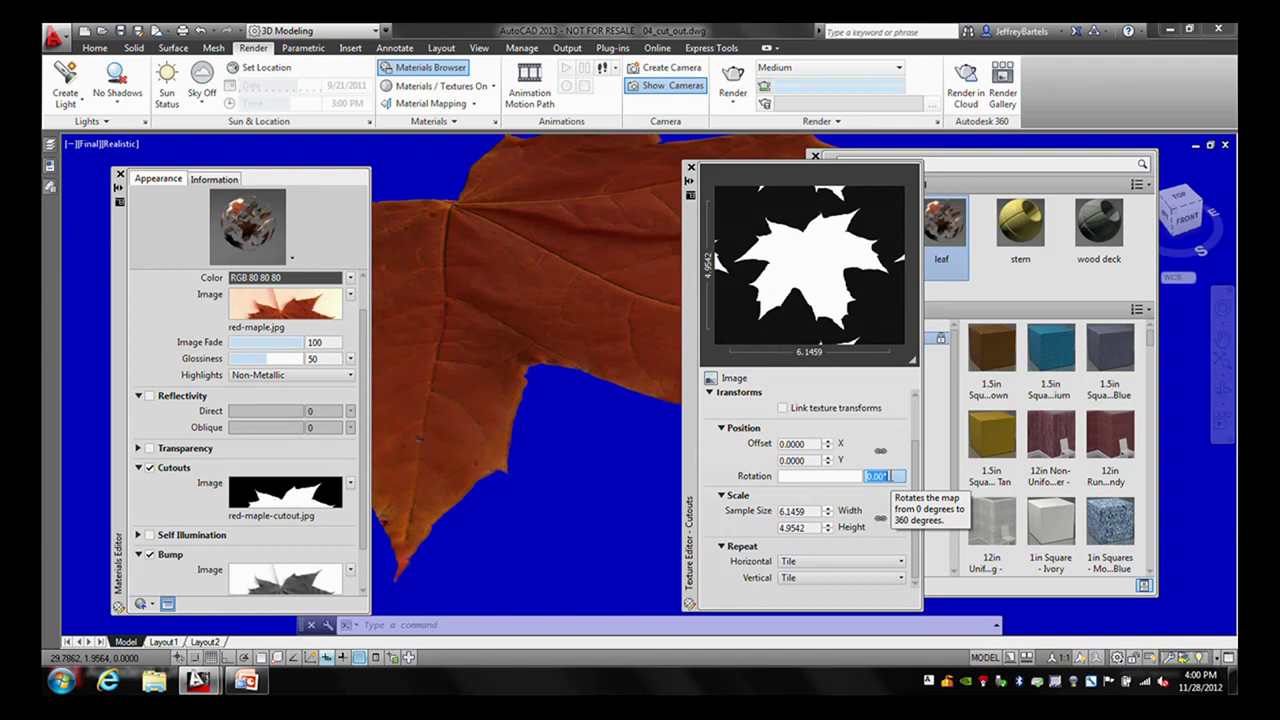
{"action": "type", "text": "90"}
{"action": "key", "text": "Return"}
{"action": "left_click", "coordinate": [782, 408]}
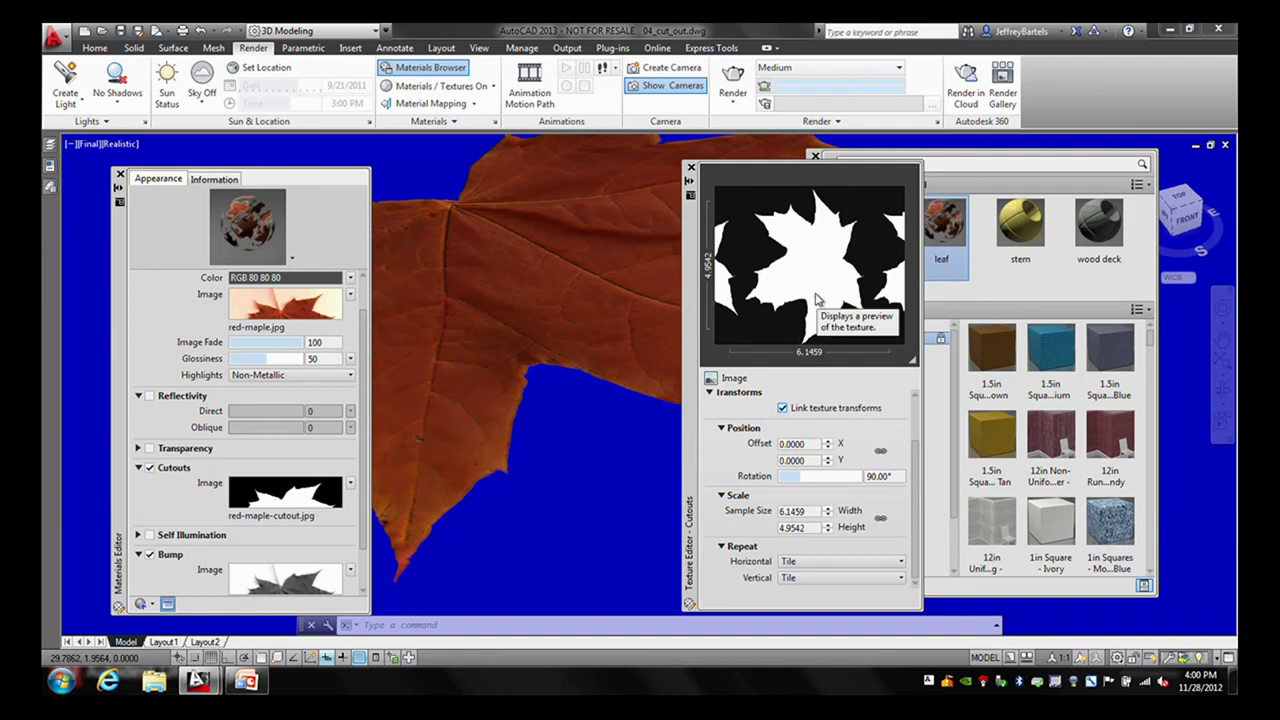
{"action": "left_click", "coordinate": [690, 168]}
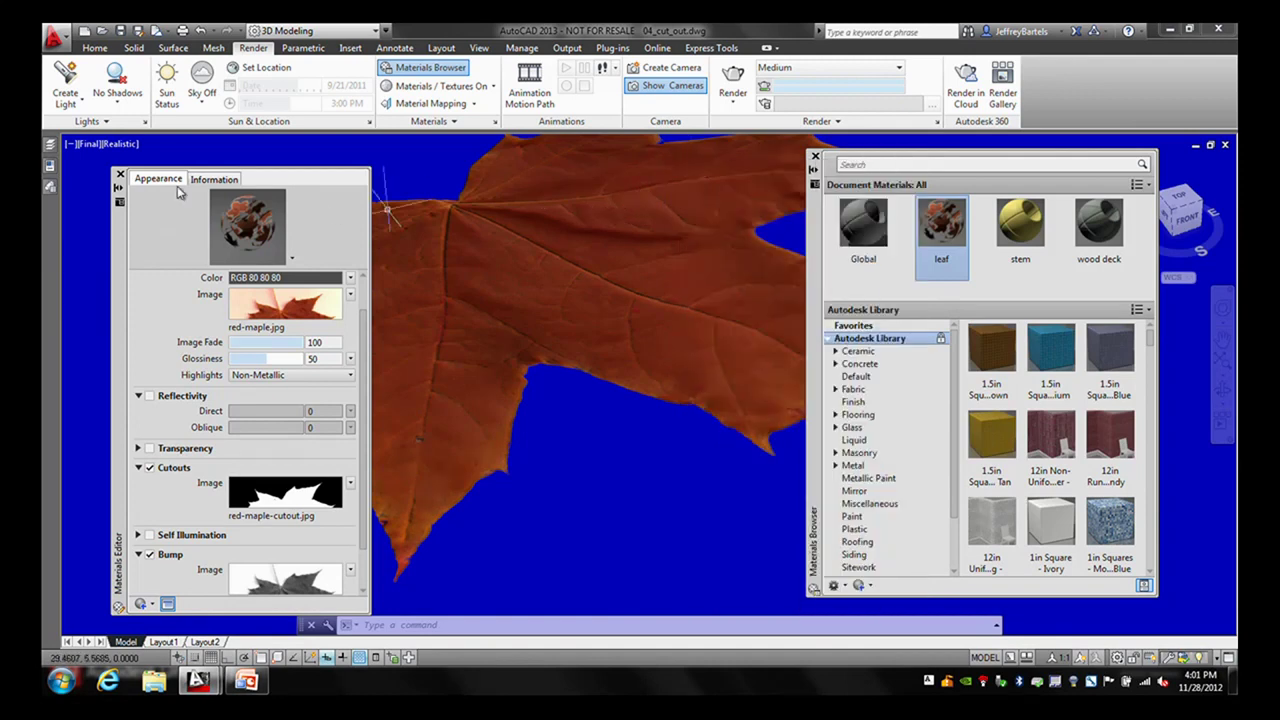
{"action": "left_click", "coordinate": [119, 176]}
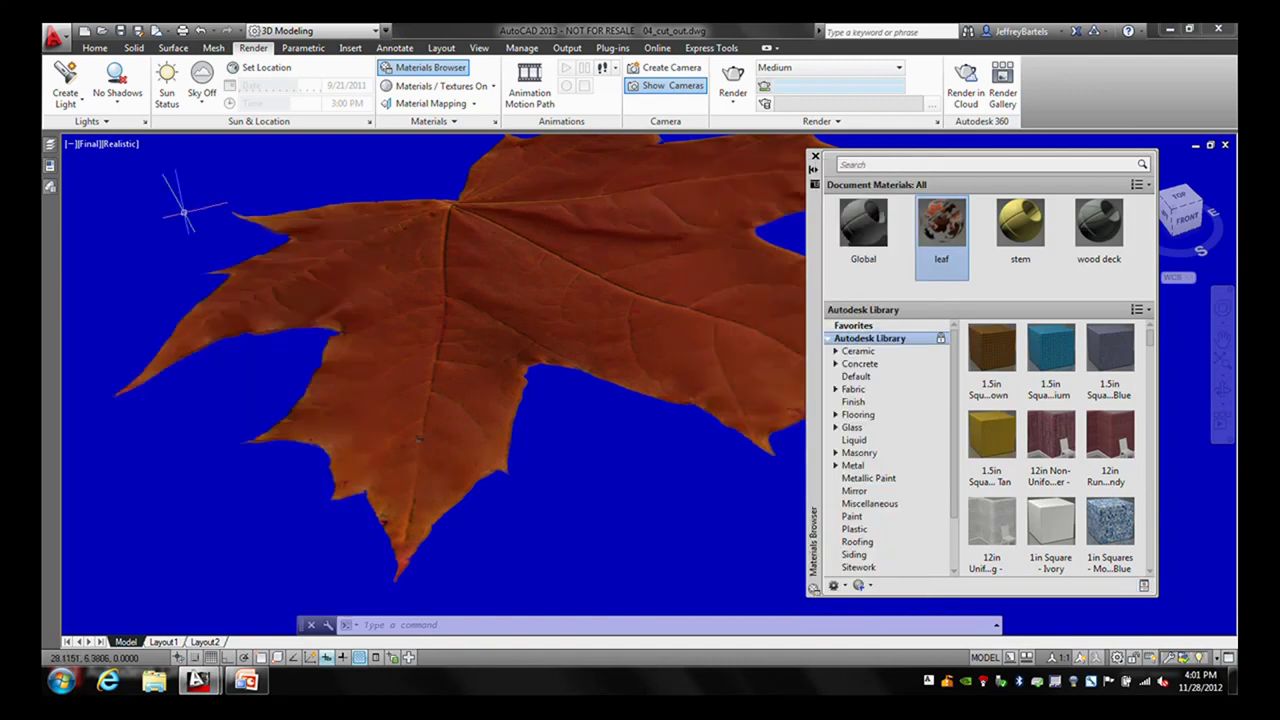
- Tilt the leaf view and switch the stem layer on in Layer Properties Manager
{"action": "middle_click_drag", "start_coordinate": [510, 250], "coordinate": [435, 430], "text": "shift"}
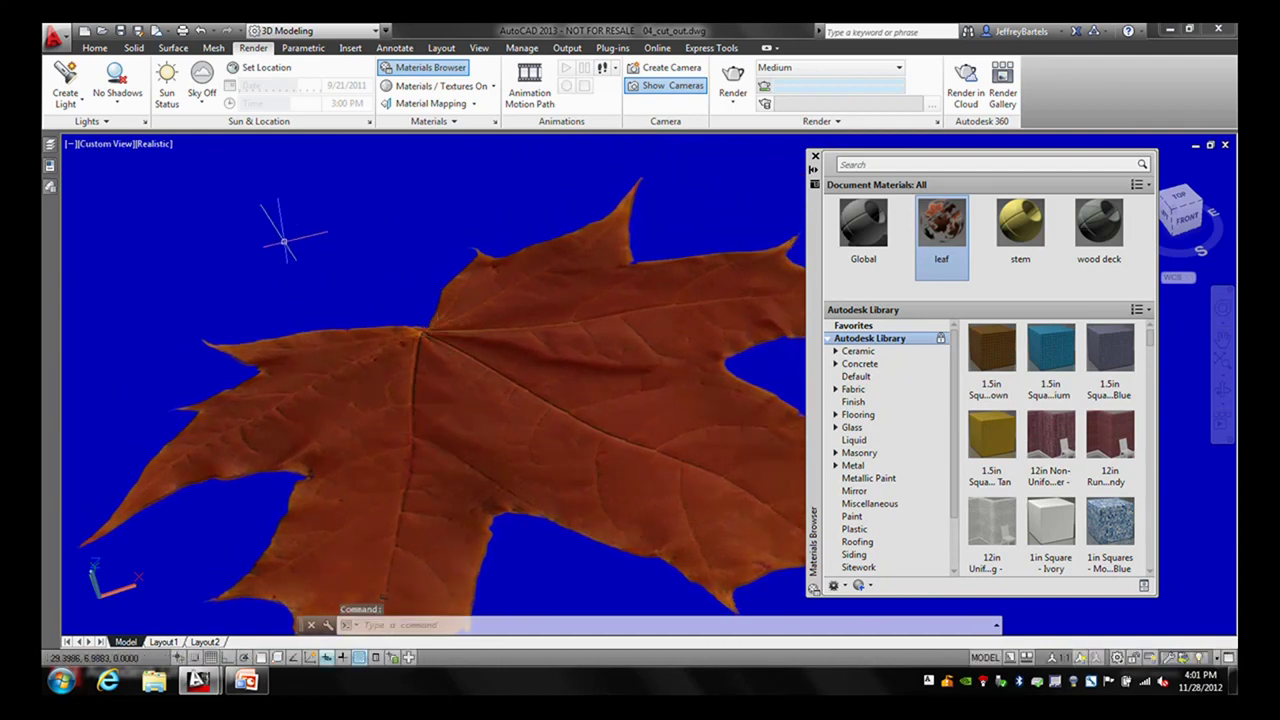
{"action": "mouse_move", "coordinate": [50, 146]}
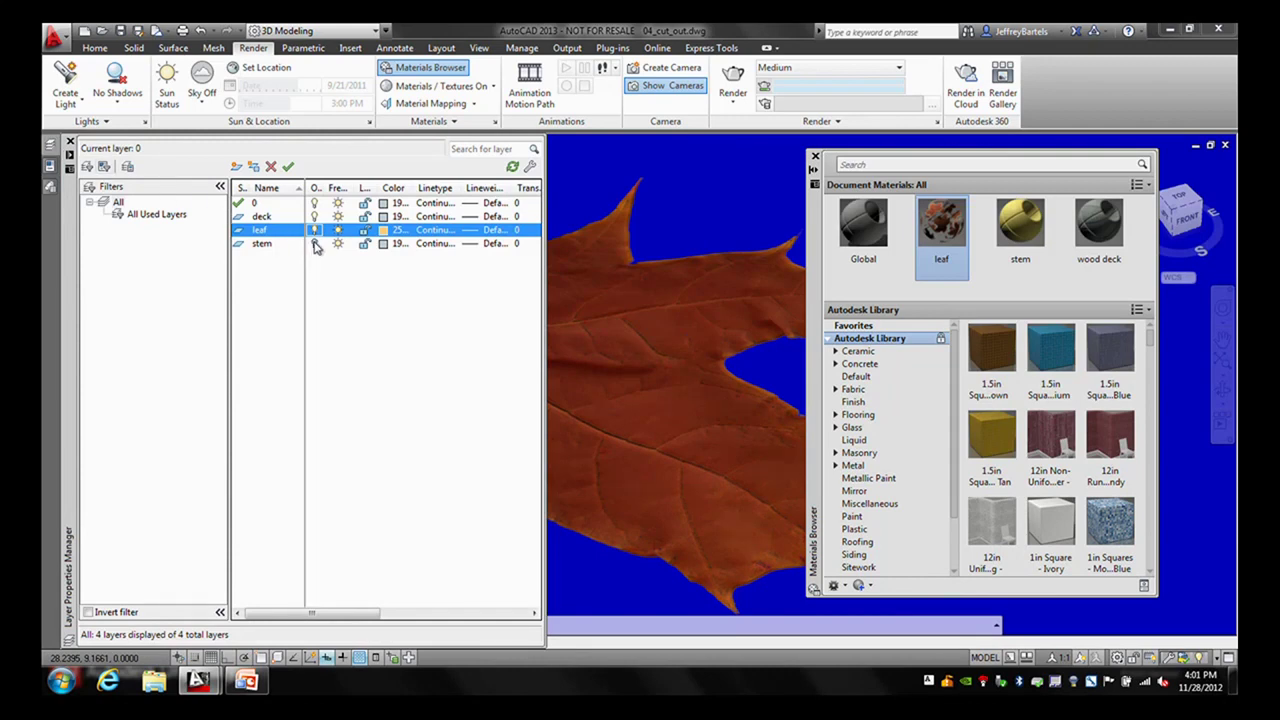
{"action": "left_click", "coordinate": [314, 248]}
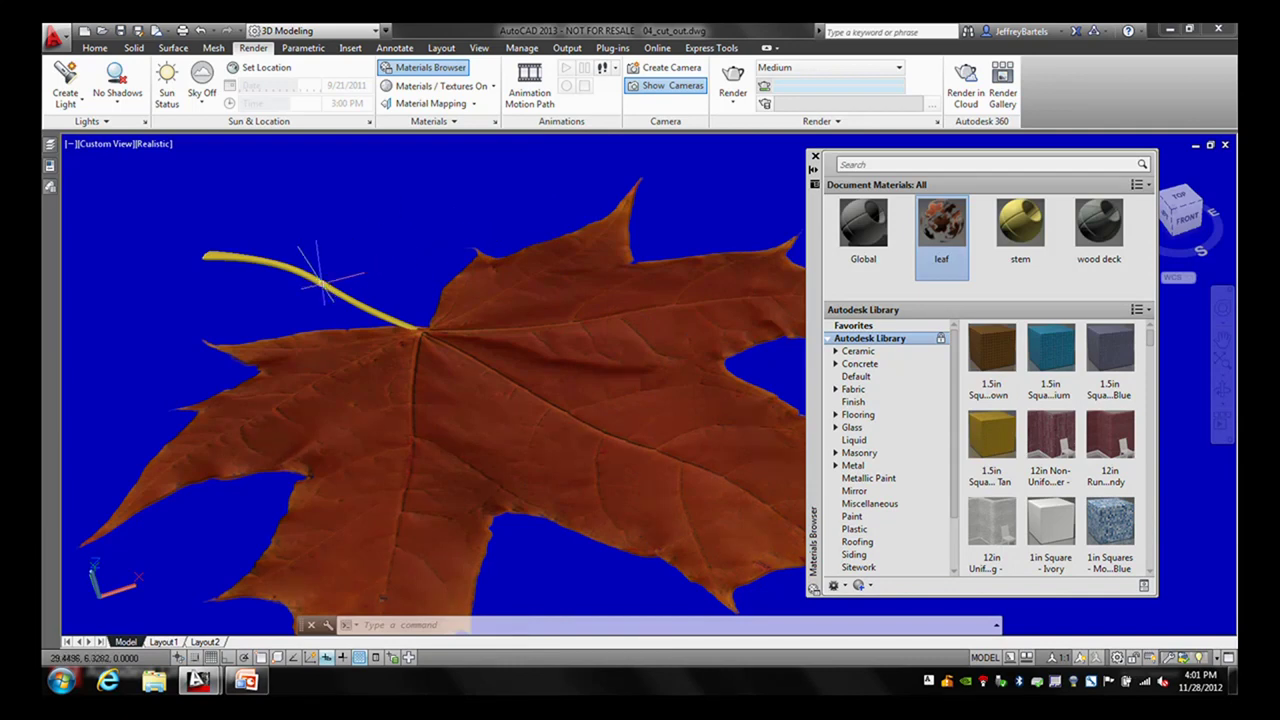
- Select the yellow stem and orbit around it to check its position at the leaf's base
{"action": "left_click", "coordinate": [318, 279]}
{"action": "scroll", "coordinate": [660, 375], "scroll_direction": "up", "scroll_amount": 2}
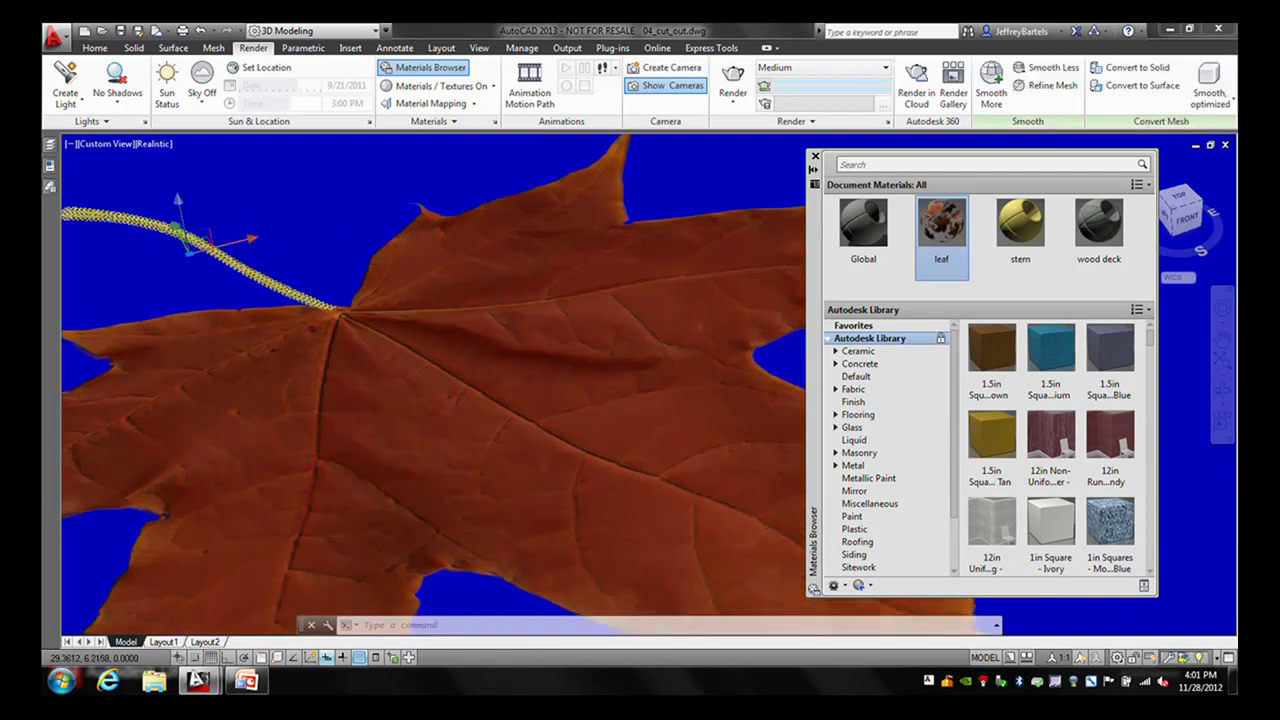
{"action": "middle_click_drag", "start_coordinate": [400, 320], "coordinate": [588, 360], "text": "shift"}
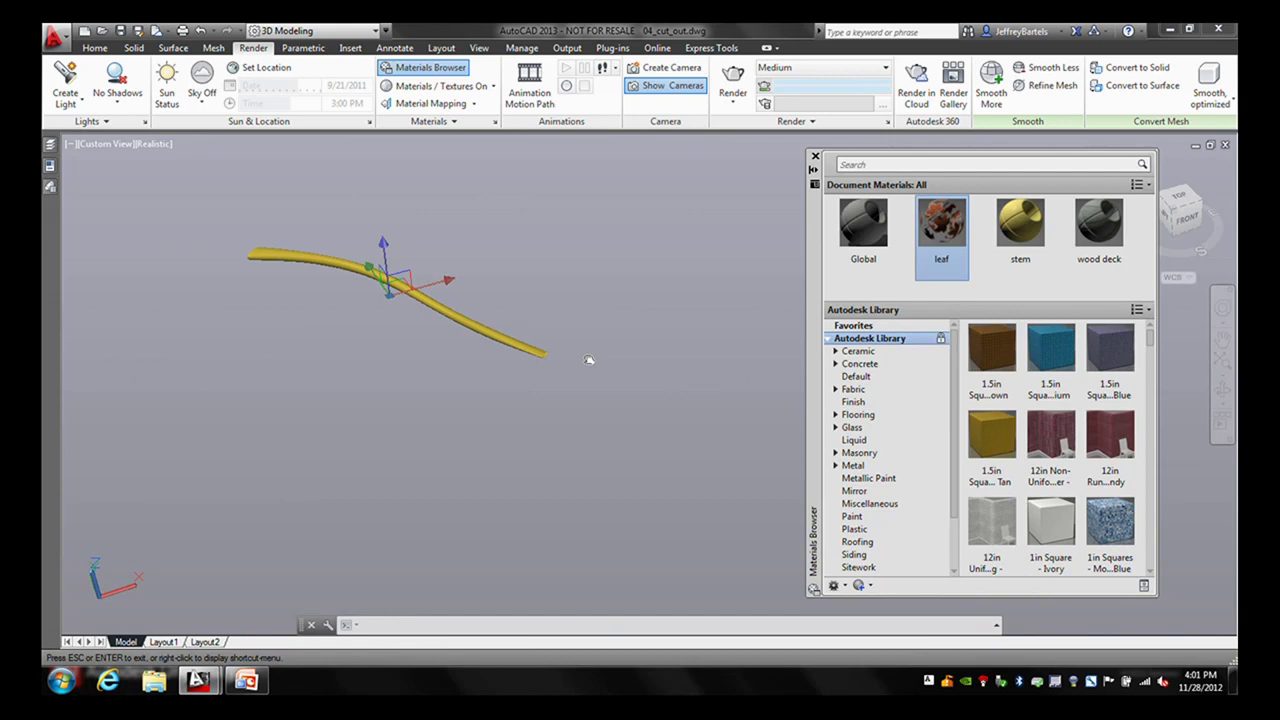
{"action": "key", "text": "Escape"}
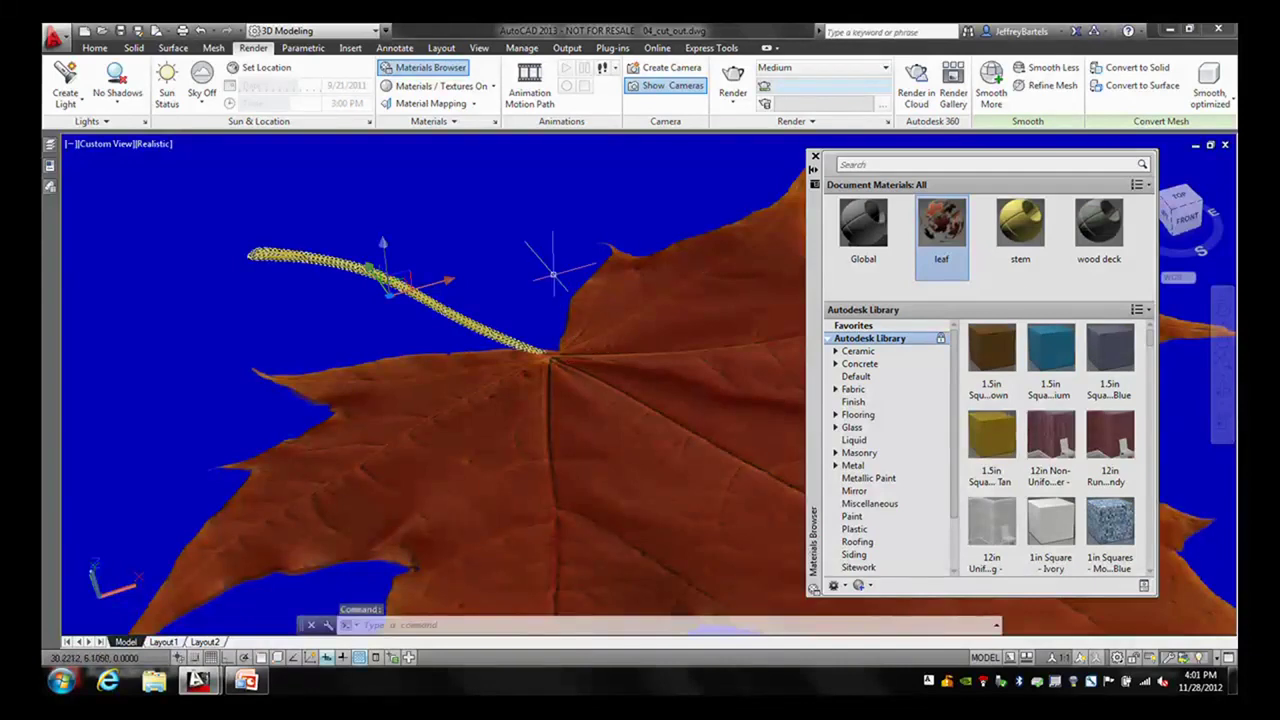
{"action": "middle_click_drag", "start_coordinate": [494, 255], "coordinate": [500, 229], "text": "shift"}
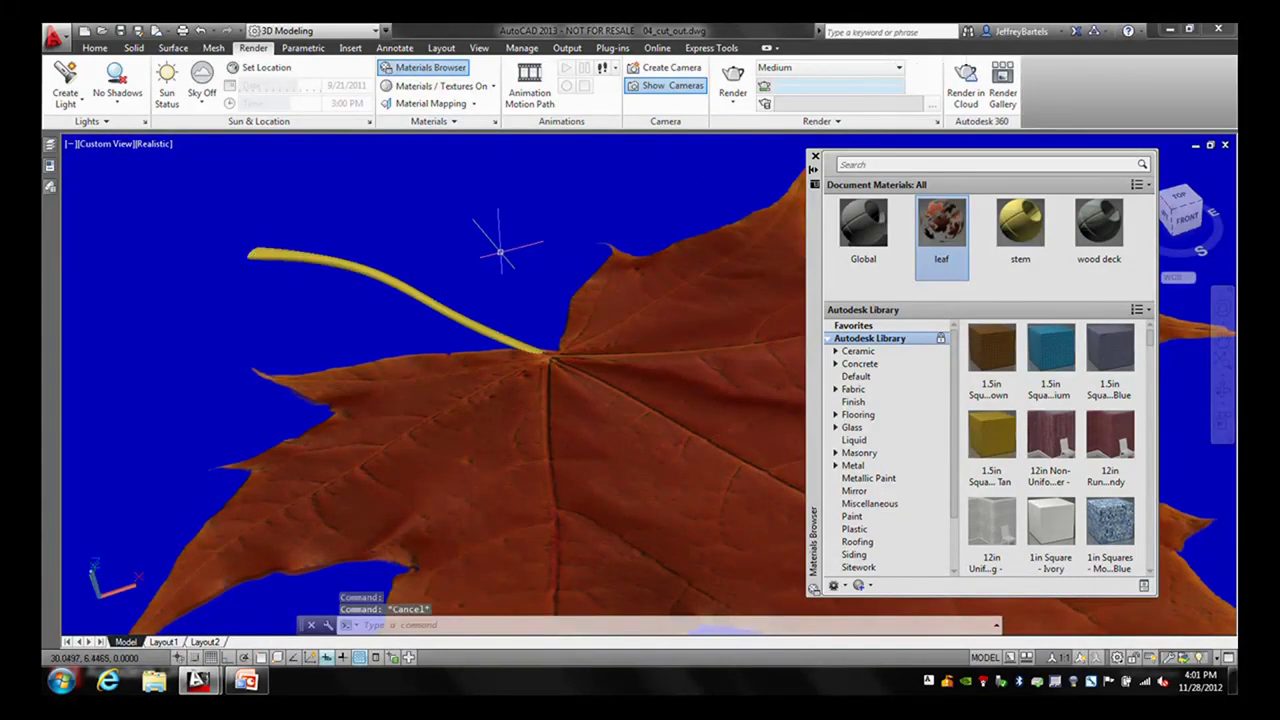
- Apply the wood deck material to the background plane and regenerate the display with RE
{"action": "left_click", "coordinate": [1101, 222]}
{"action": "left_click_drag", "start_coordinate": [1101, 222], "coordinate": [529, 193]}
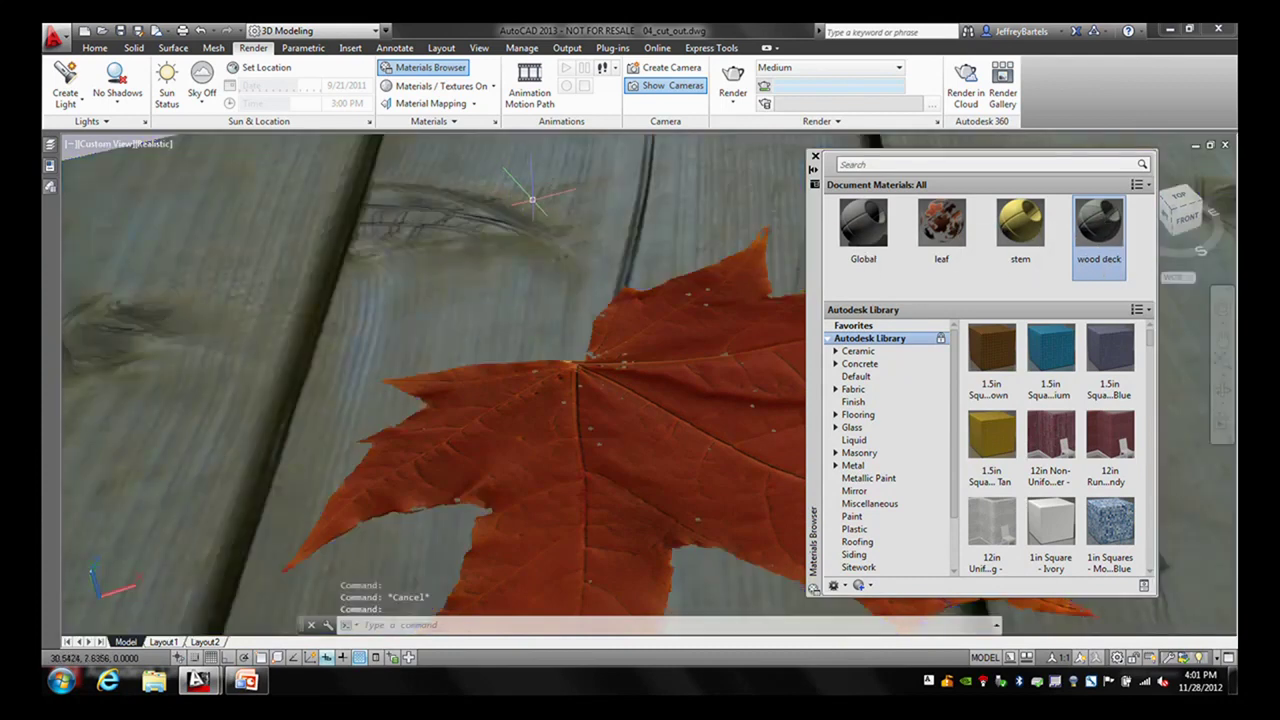
{"action": "type", "text": "RE"}
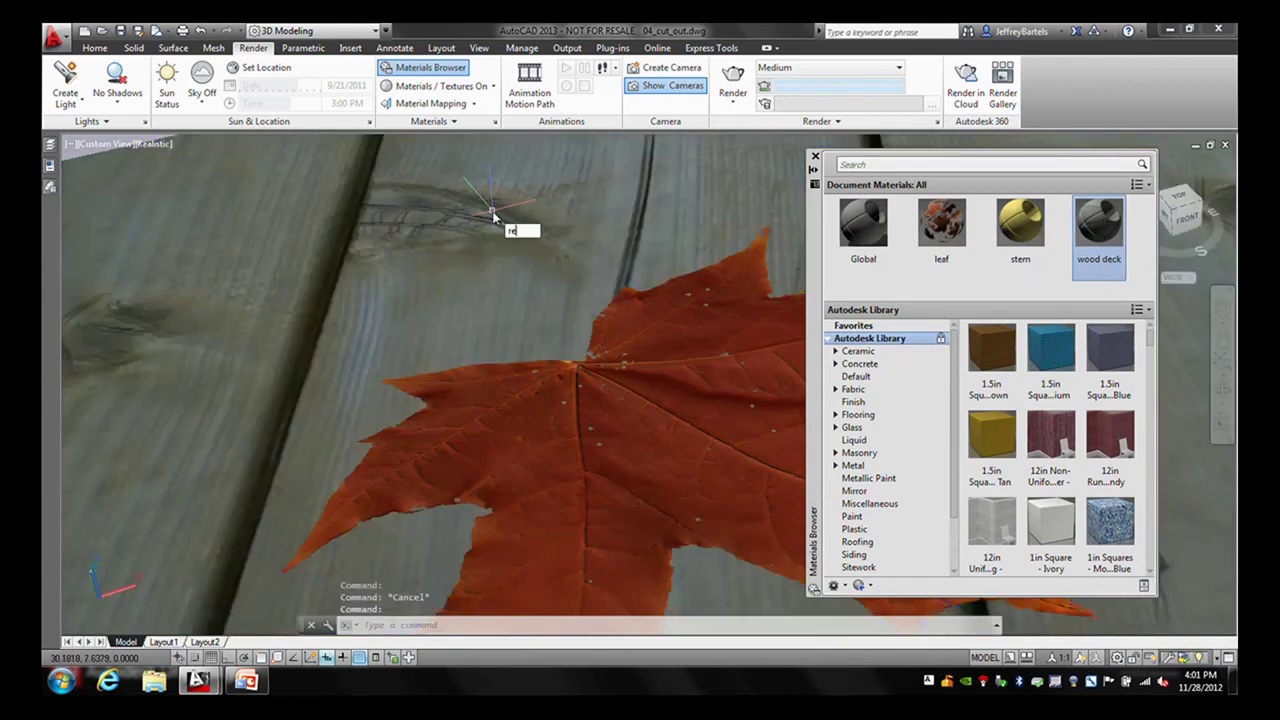
{"action": "key", "text": "Return"}
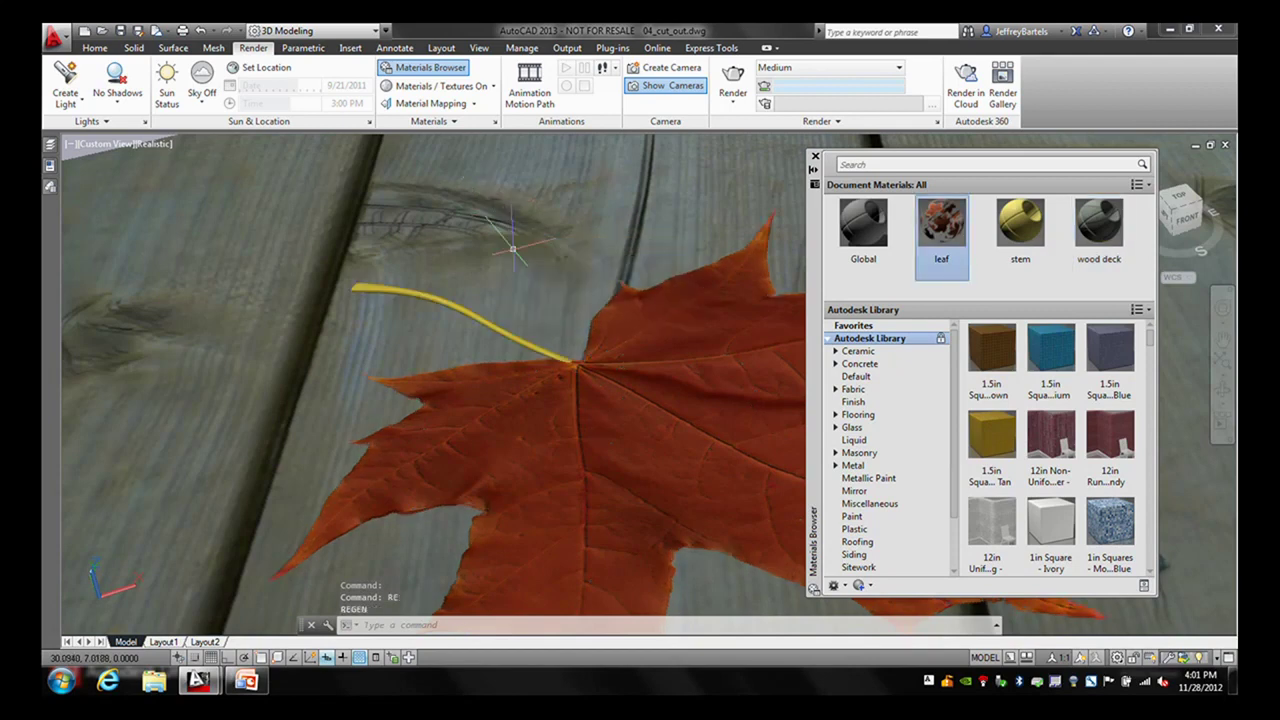
- Restore the Custom Model View 'Final', render it, then close the render window
{"action": "left_click", "coordinate": [112, 144]}
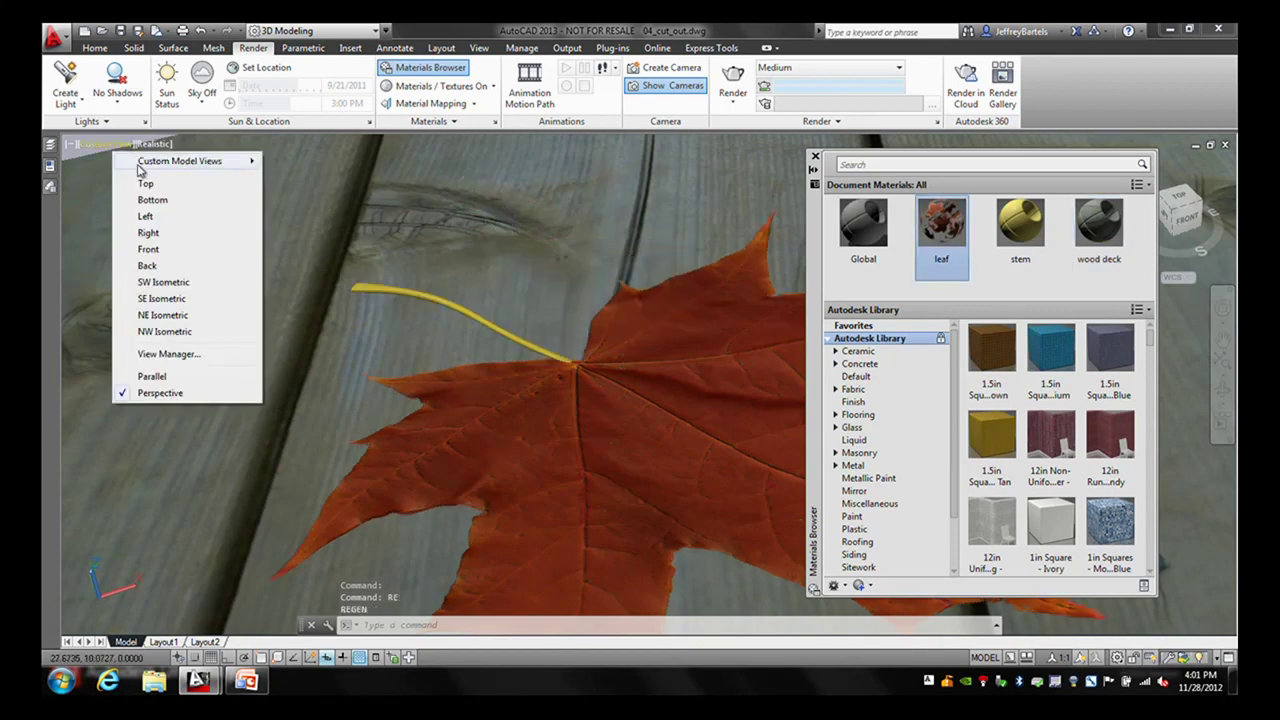
{"action": "mouse_move", "coordinate": [155, 166]}
{"action": "left_click", "coordinate": [291, 163]}
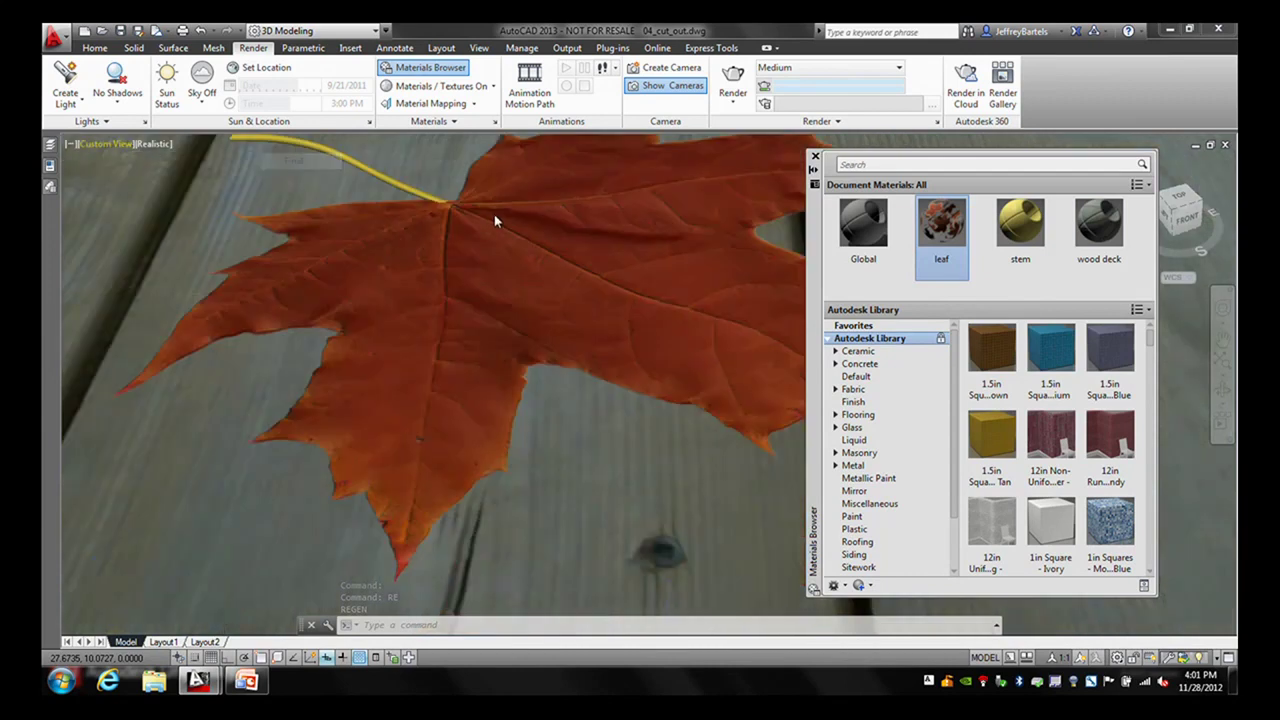
{"action": "left_click", "coordinate": [733, 75]}
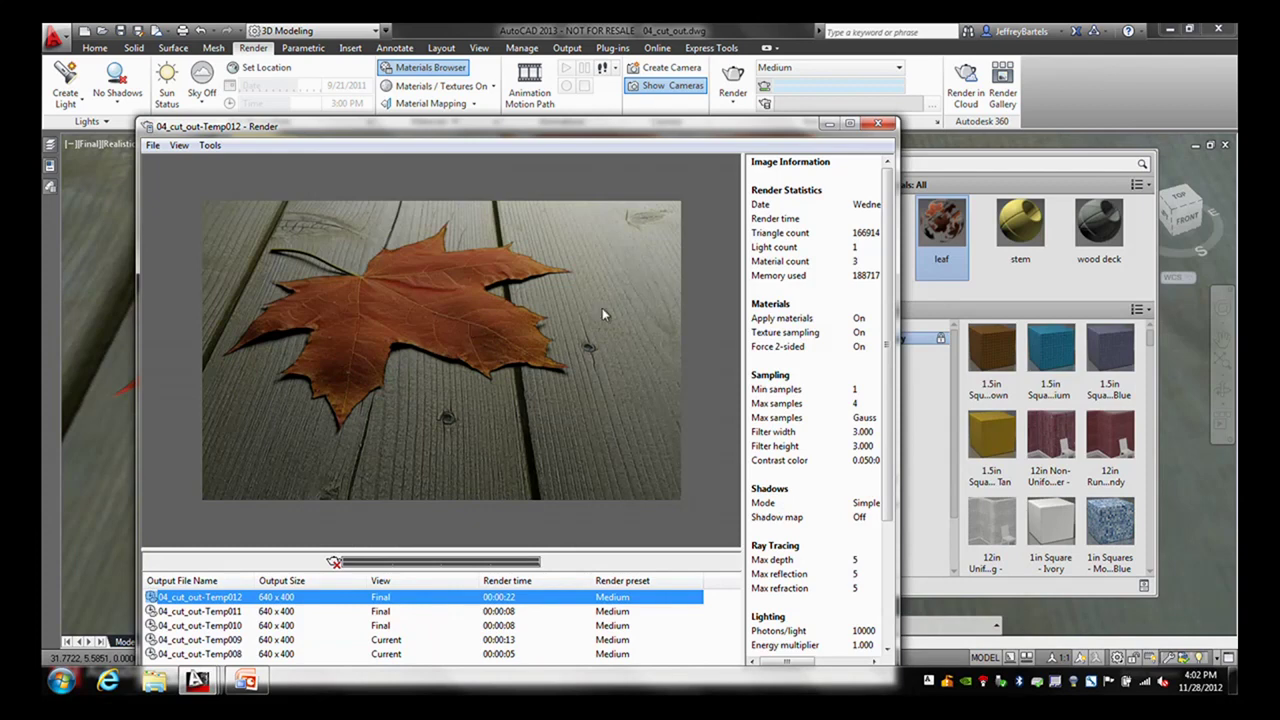
{"action": "left_click", "coordinate": [877, 123]}
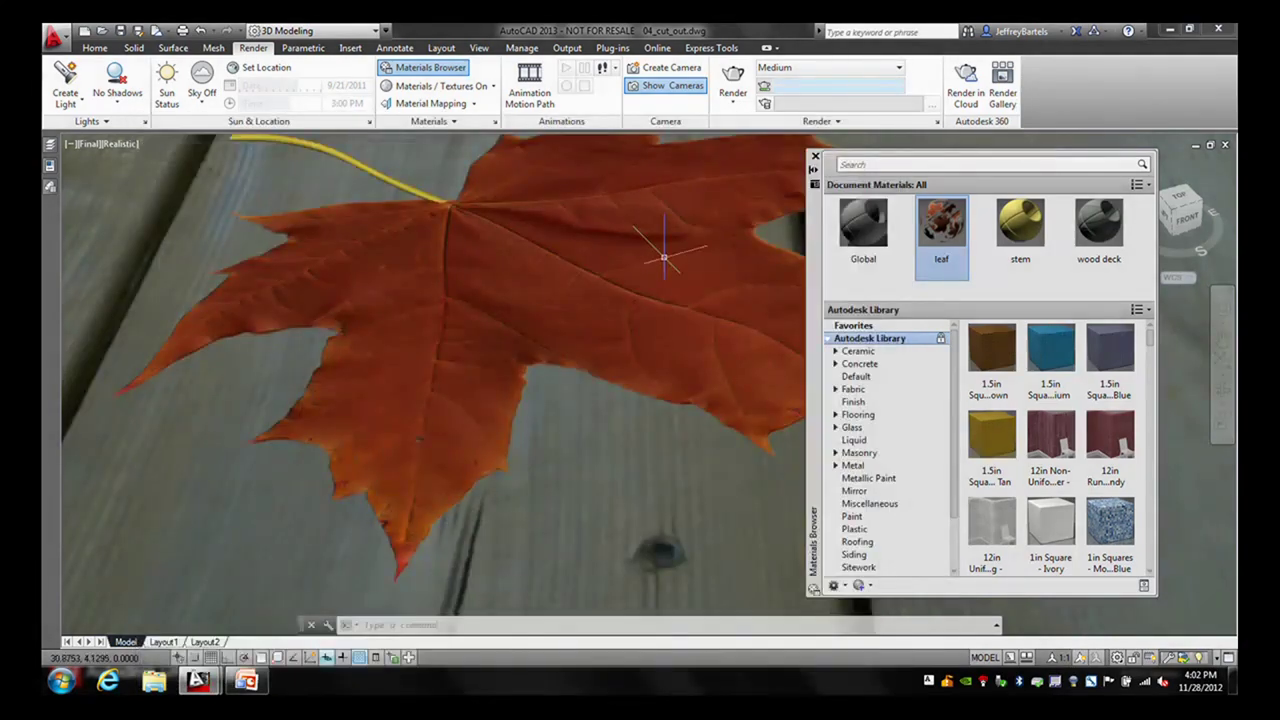
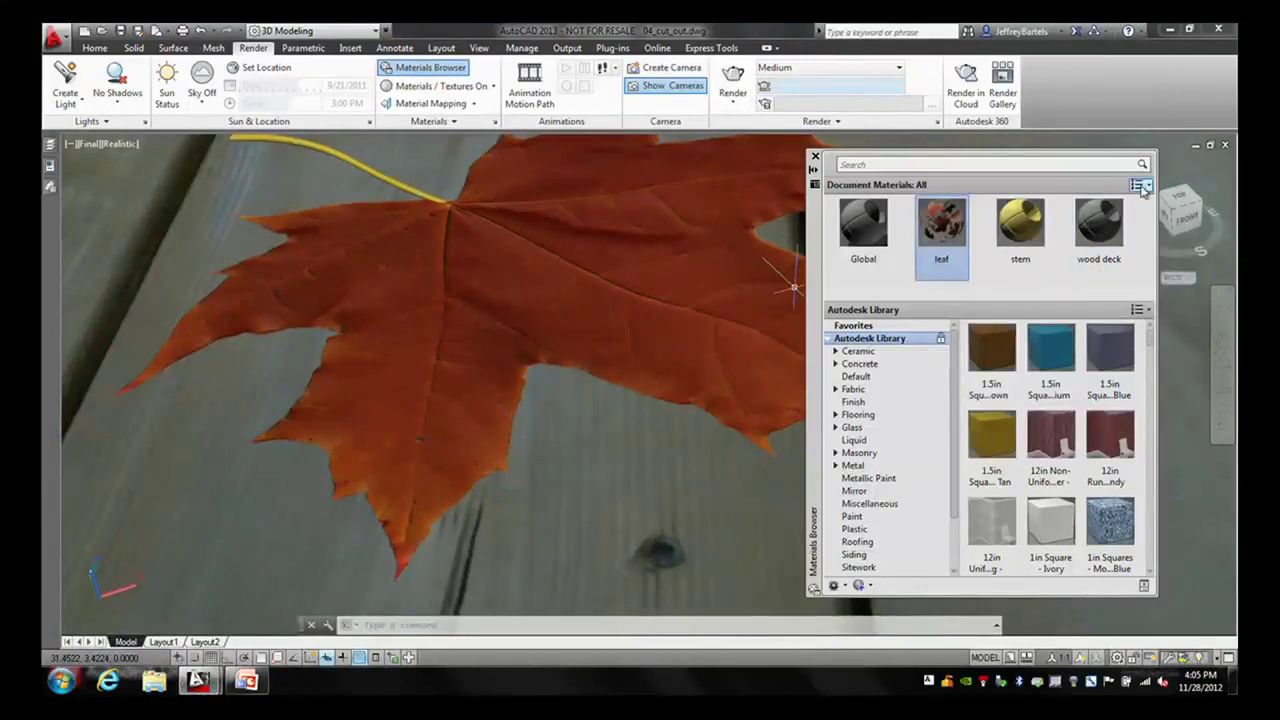
- Close the 04_cut_out.dwg drawing without saving changes
{"action": "left_click", "coordinate": [1227, 146]}
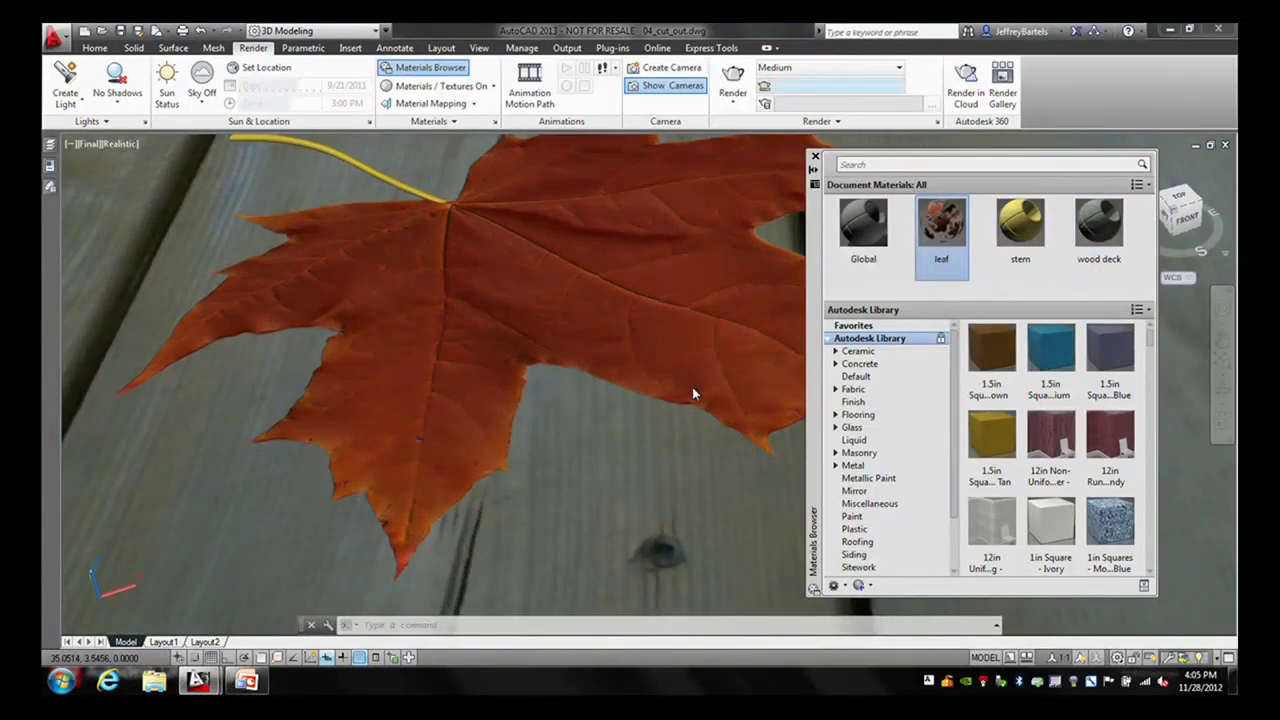
{"action": "left_click", "coordinate": [674, 383]}
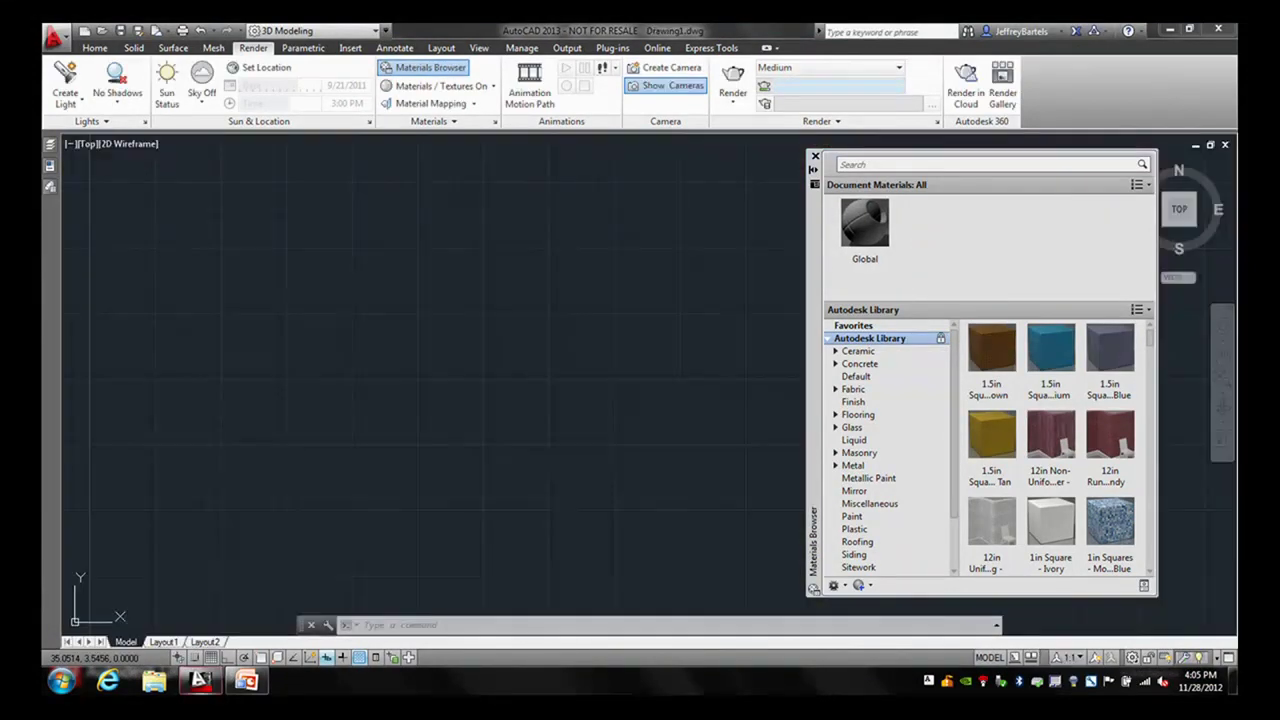
- Open 05_large_rendering.dwg from the exercise files
{"action": "left_click", "coordinate": [102, 30]}
{"action": "left_click", "coordinate": [540, 284]}
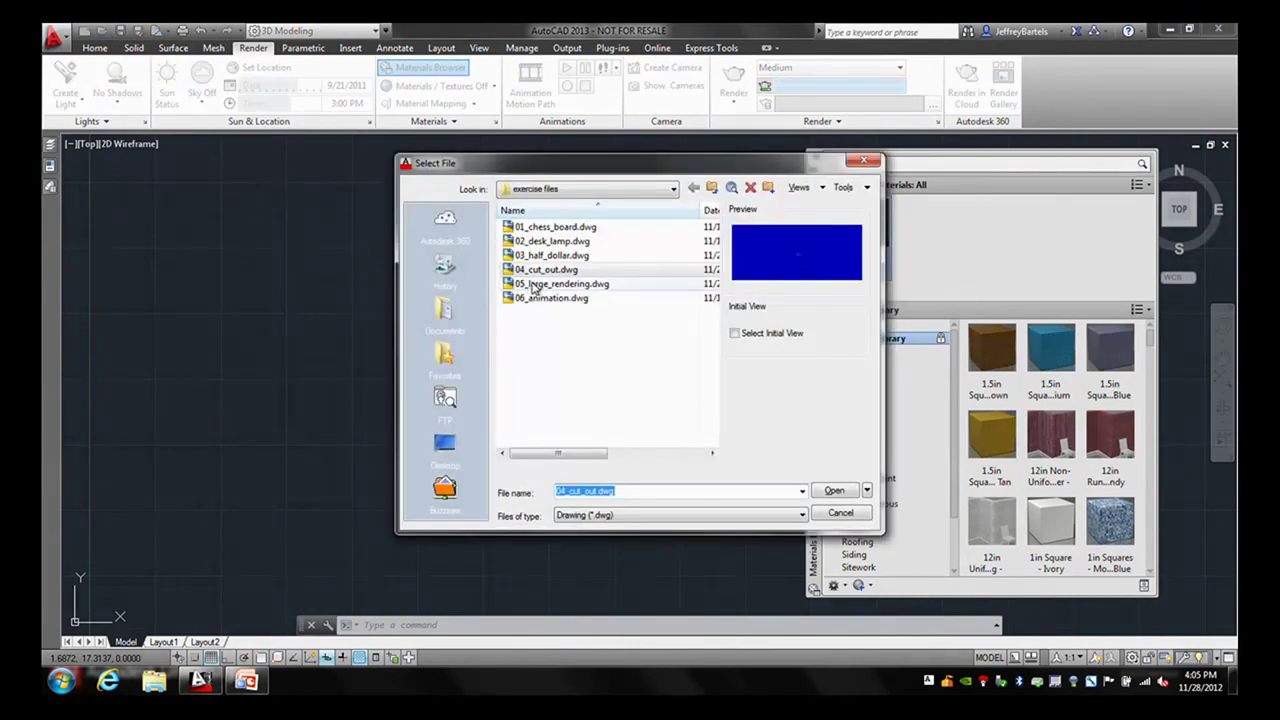
{"action": "left_click", "coordinate": [834, 490]}
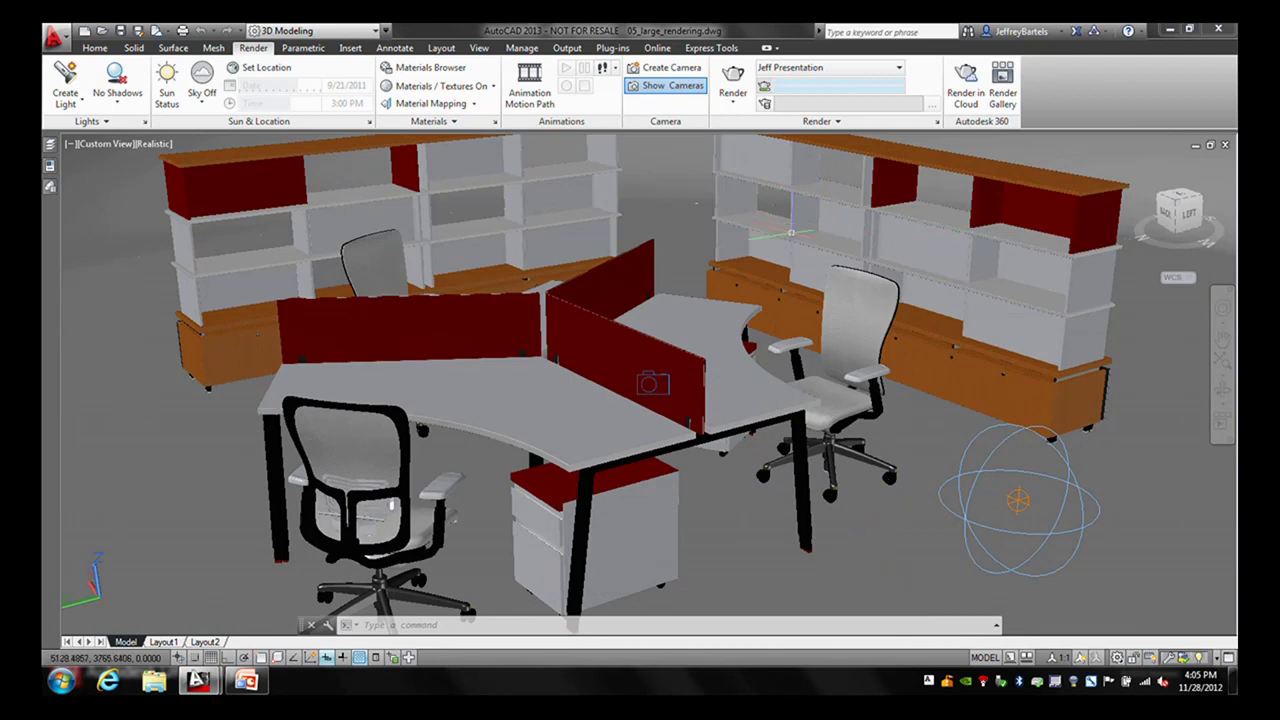
- Open the Render Presets Manager from the render presets list and move it up and left
{"action": "mouse_move", "coordinate": [789, 247]}
{"action": "mouse_move", "coordinate": [911, 430]}
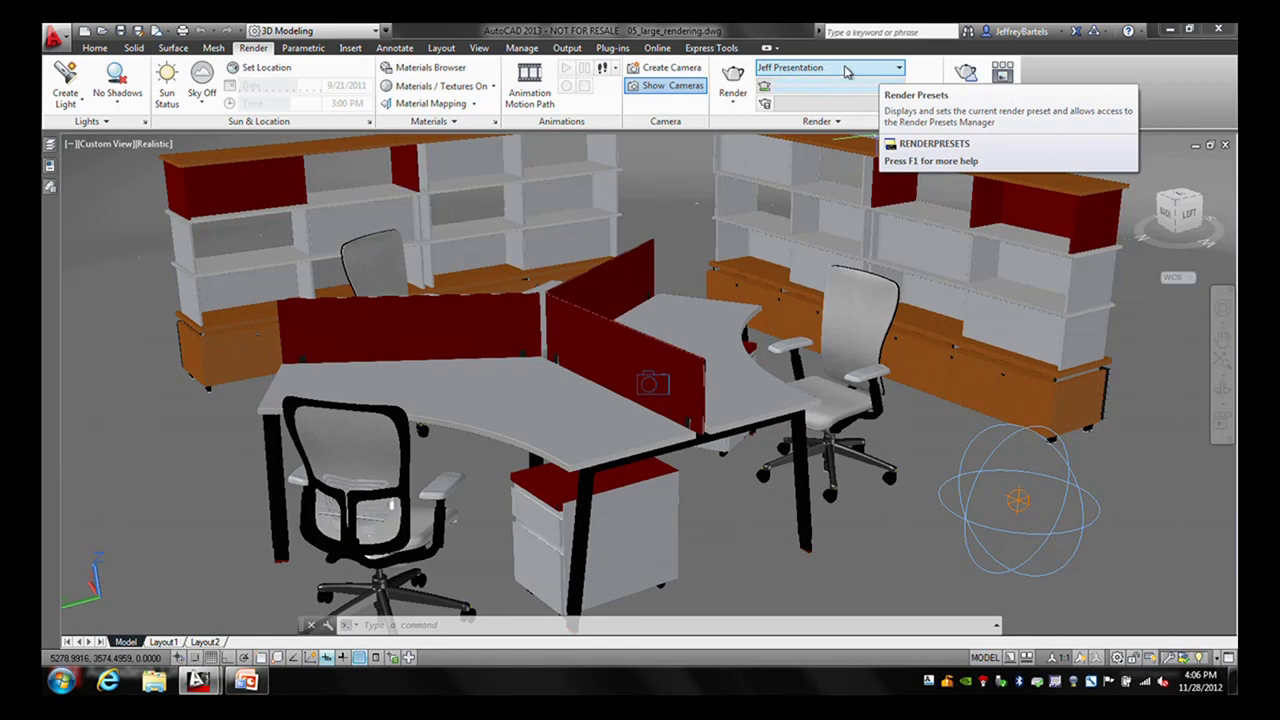
{"action": "left_click", "coordinate": [897, 69]}
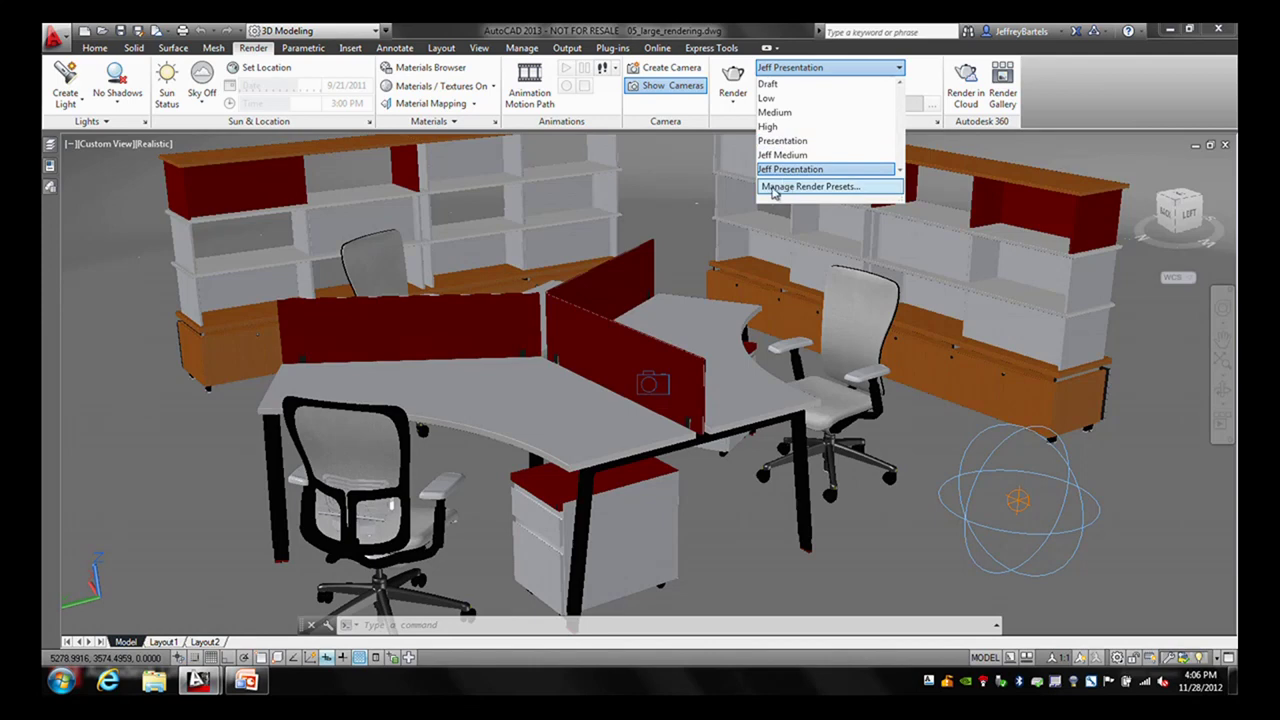
{"action": "left_click", "coordinate": [789, 188]}
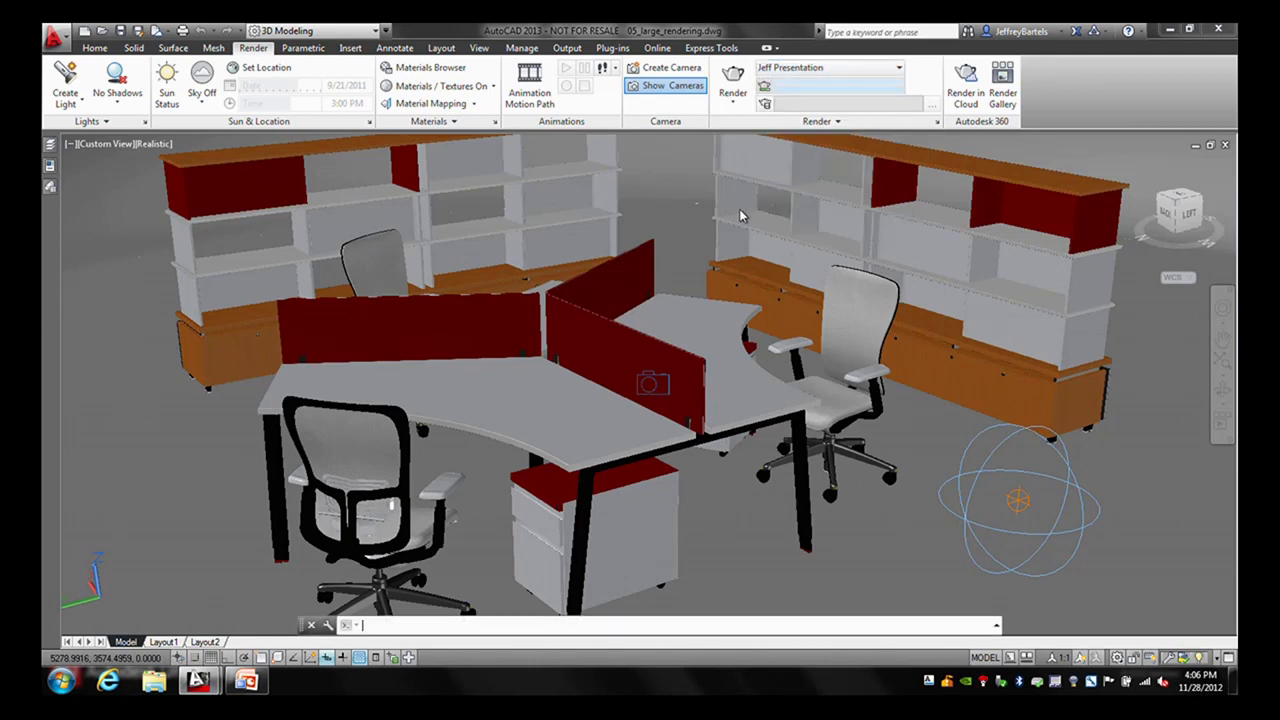
{"action": "left_click_drag", "start_coordinate": [725, 209], "coordinate": [657, 88]}
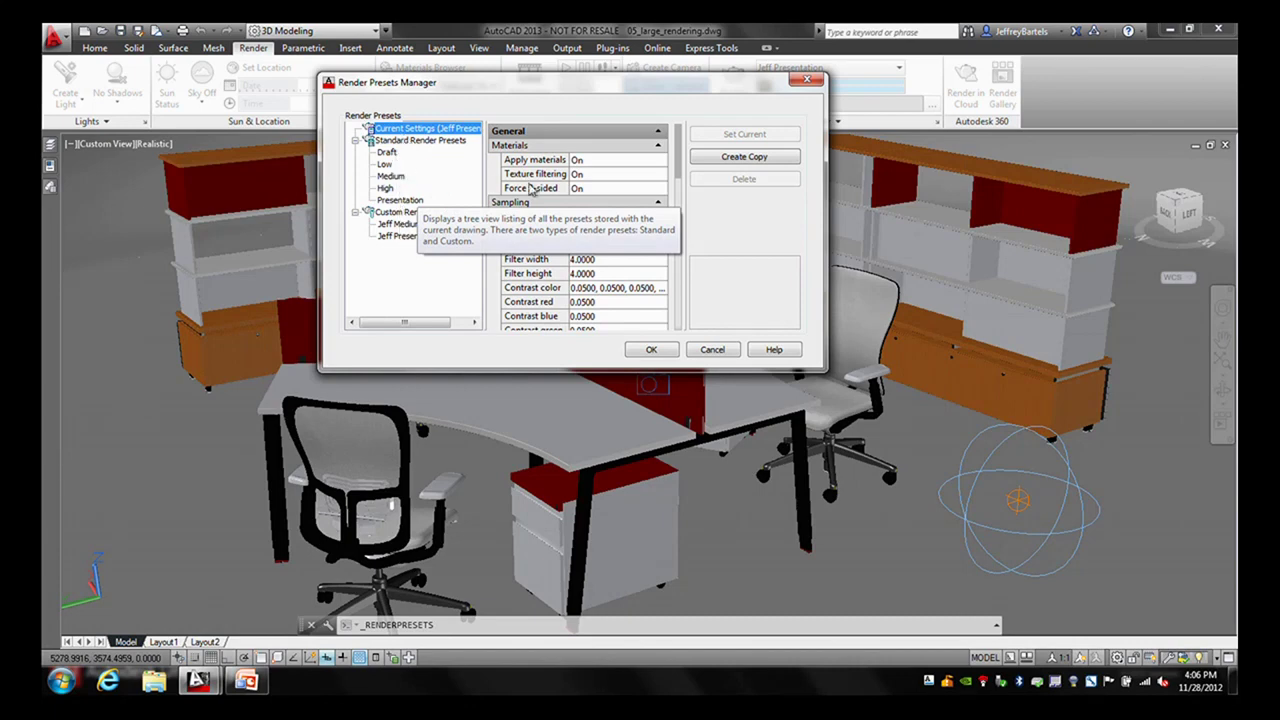
- Scroll through the preset properties, reviewing the Presentation preset's settings
{"action": "left_click_drag", "start_coordinate": [676, 166], "coordinate": [683, 269]}
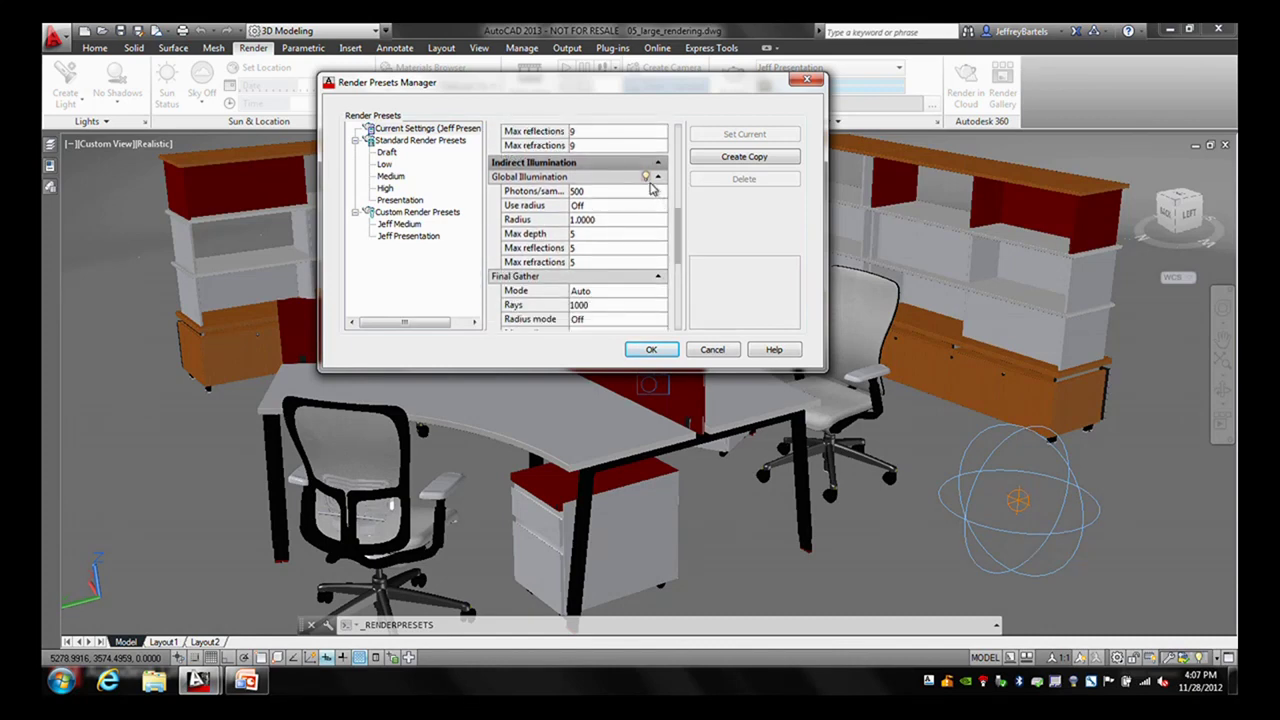
{"action": "left_click_drag", "start_coordinate": [681, 226], "coordinate": [684, 180]}
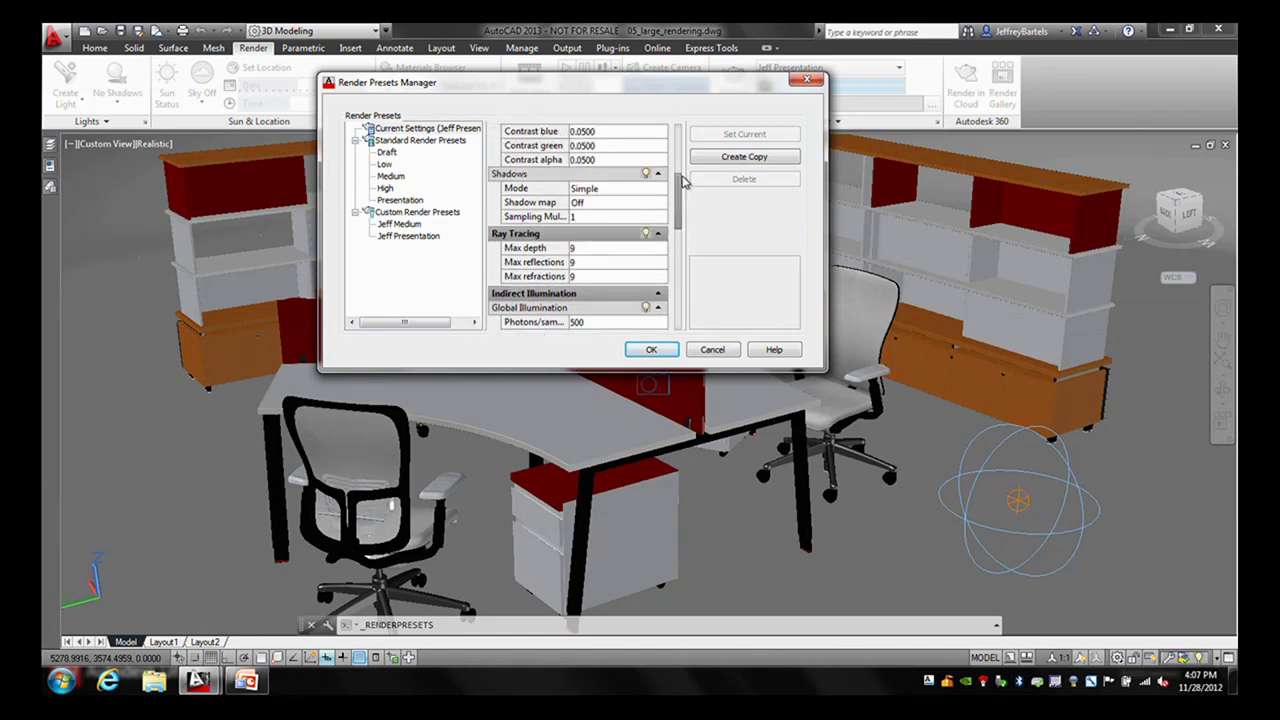
{"action": "left_click", "coordinate": [400, 200]}
{"action": "mouse_move", "coordinate": [680, 157]}
{"action": "left_mouse_down"}
{"action": "mouse_move", "coordinate": [684, 280]}
{"action": "mouse_move", "coordinate": [684, 258]}
{"action": "left_mouse_up"}
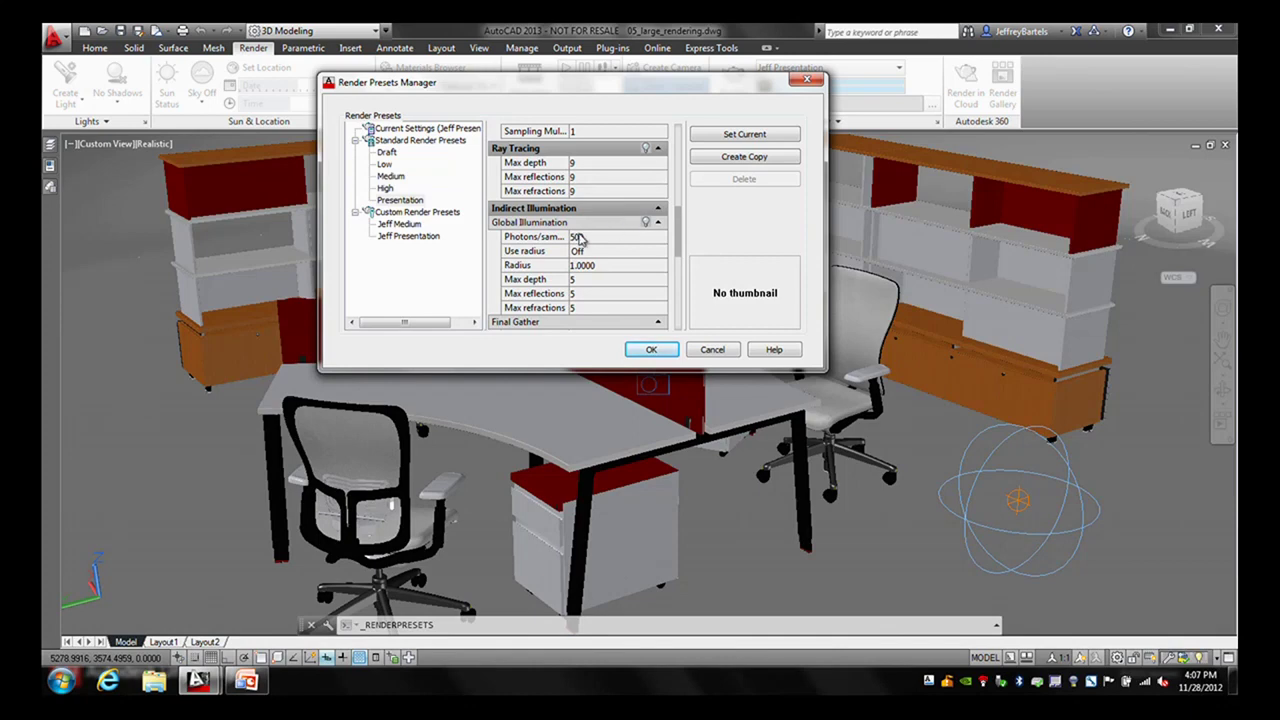
{"action": "mouse_move", "coordinate": [560, 243]}
- Move the manager aside, select Jeff Presentation, and cancel without changes
{"action": "left_click_drag", "start_coordinate": [588, 86], "coordinate": [962, 141]}
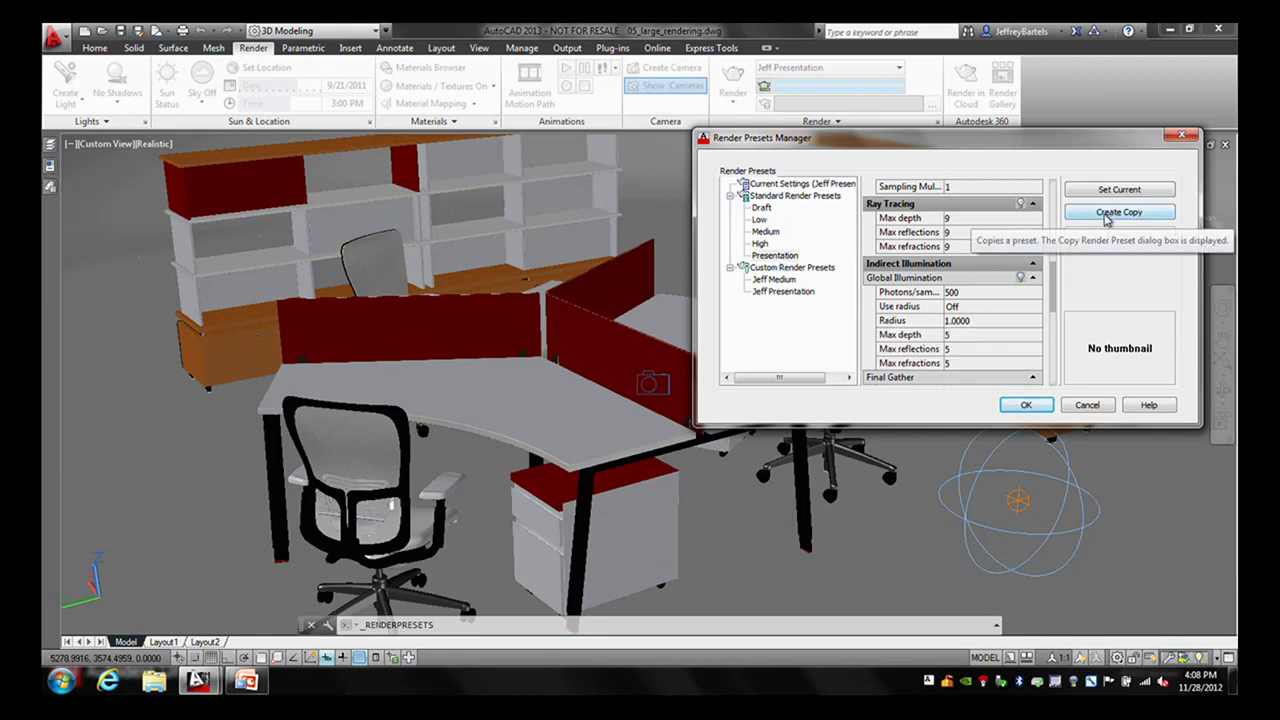
{"action": "left_click", "coordinate": [768, 296]}
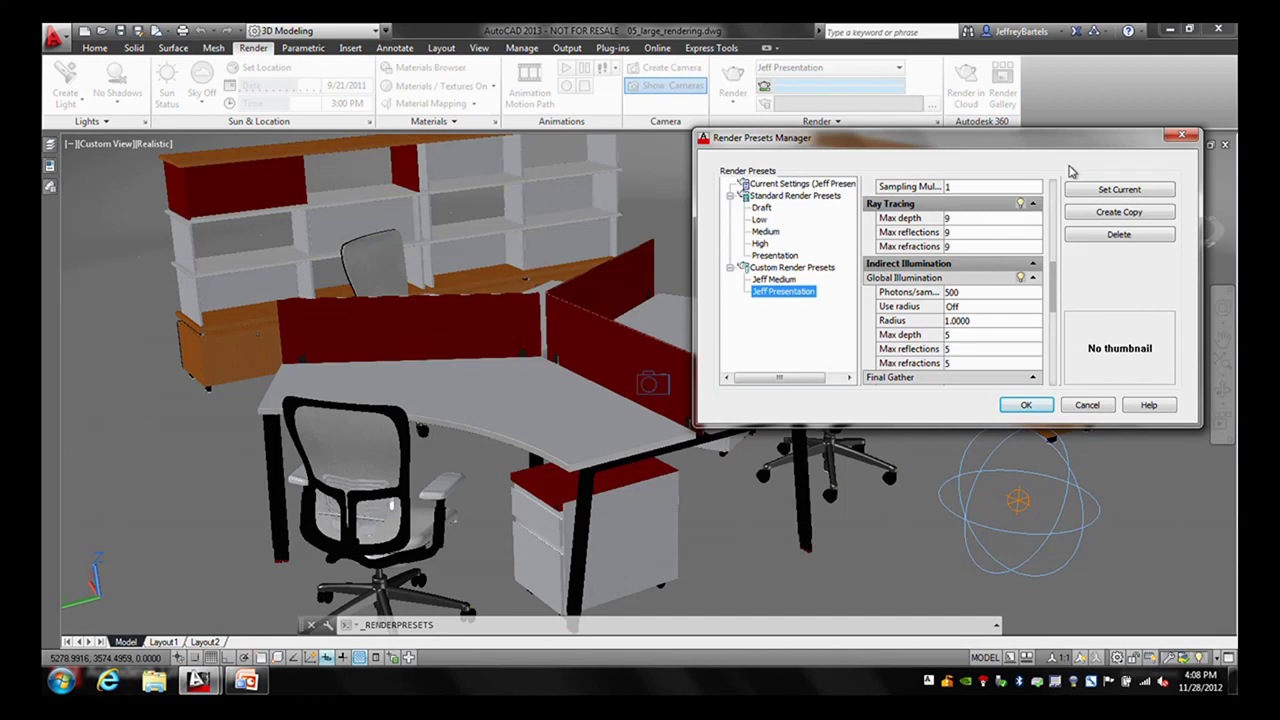
{"action": "left_click", "coordinate": [1087, 405]}
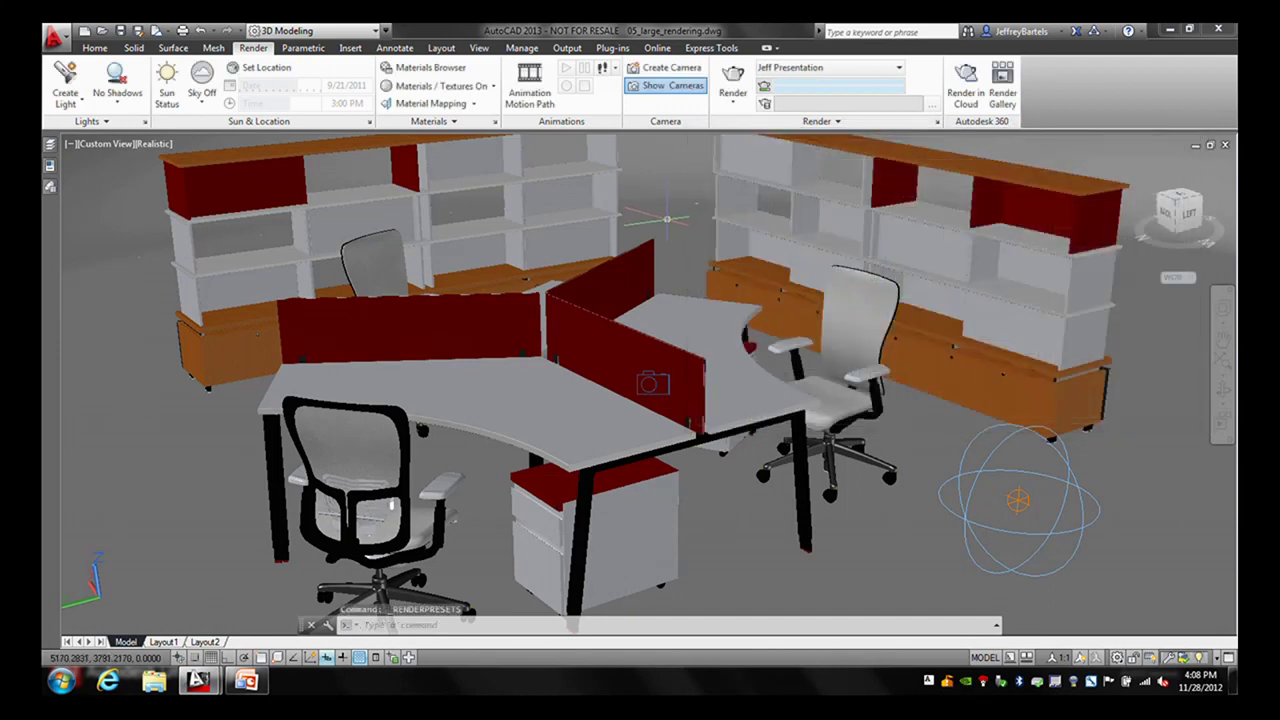
- Keep Jeff Presentation as the render preset and display the output size choices
{"action": "mouse_move", "coordinate": [666, 218]}
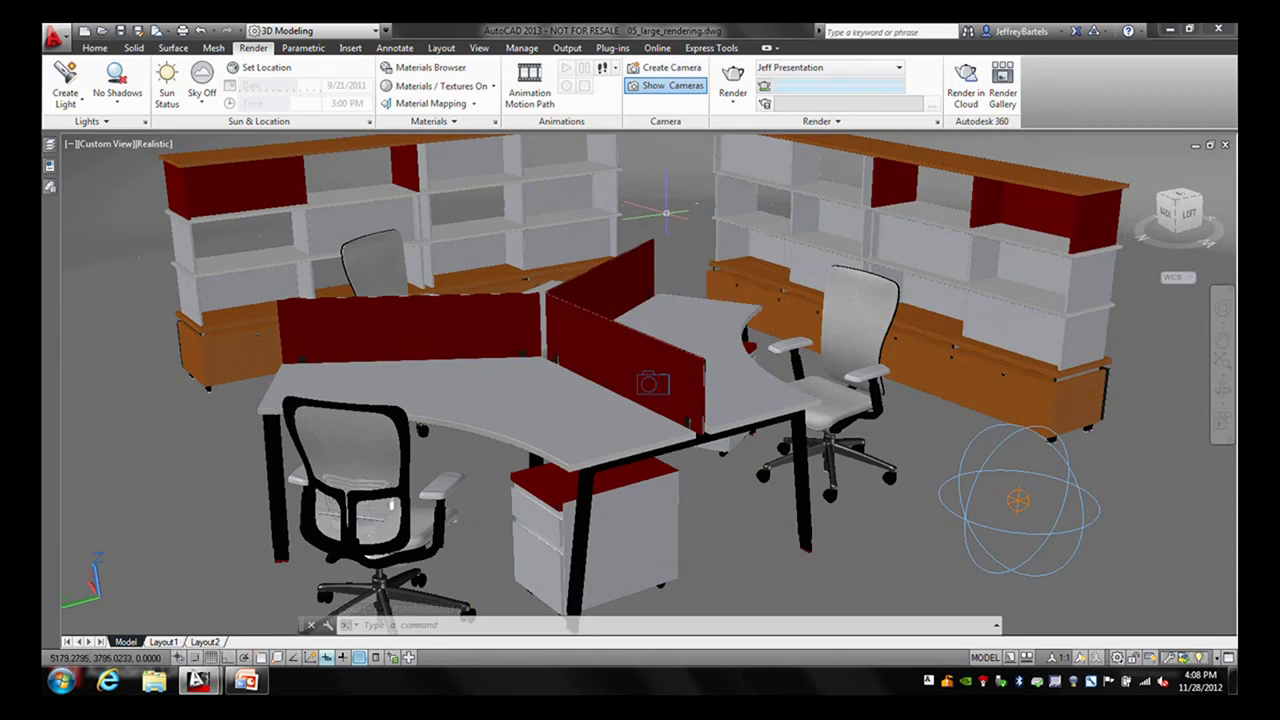
{"action": "left_click", "coordinate": [870, 69]}
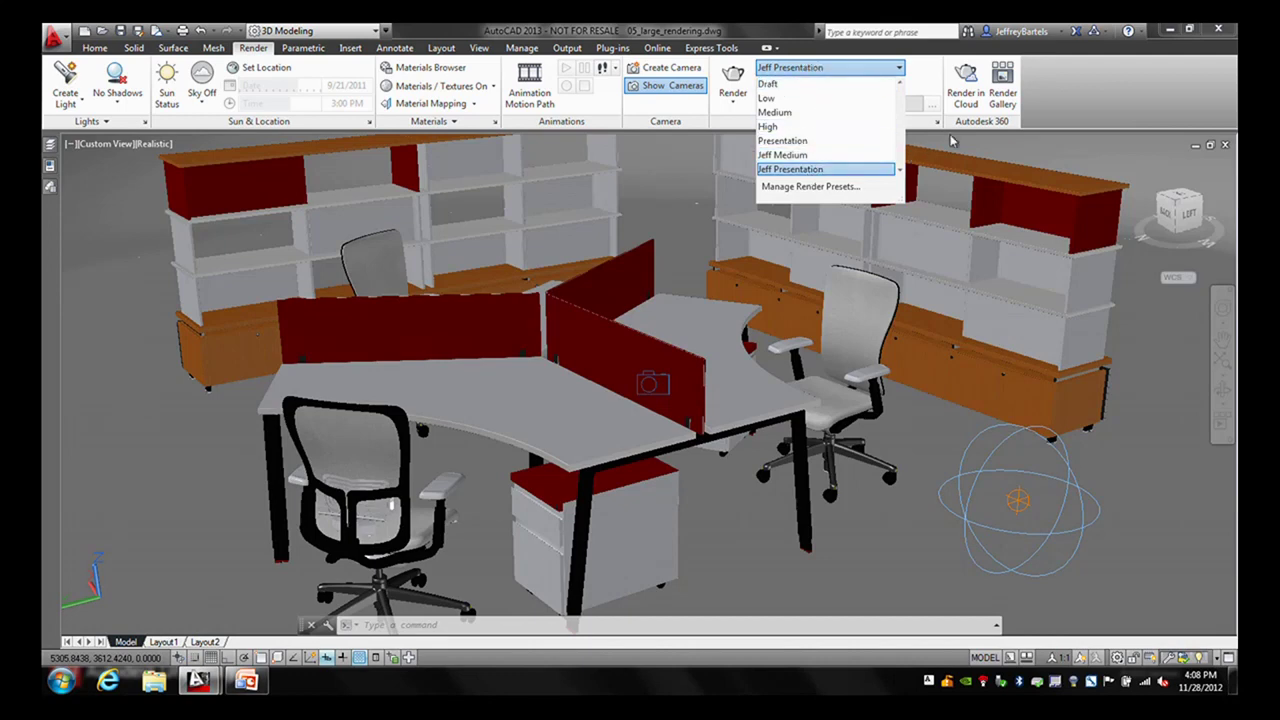
{"action": "left_click", "coordinate": [811, 172]}
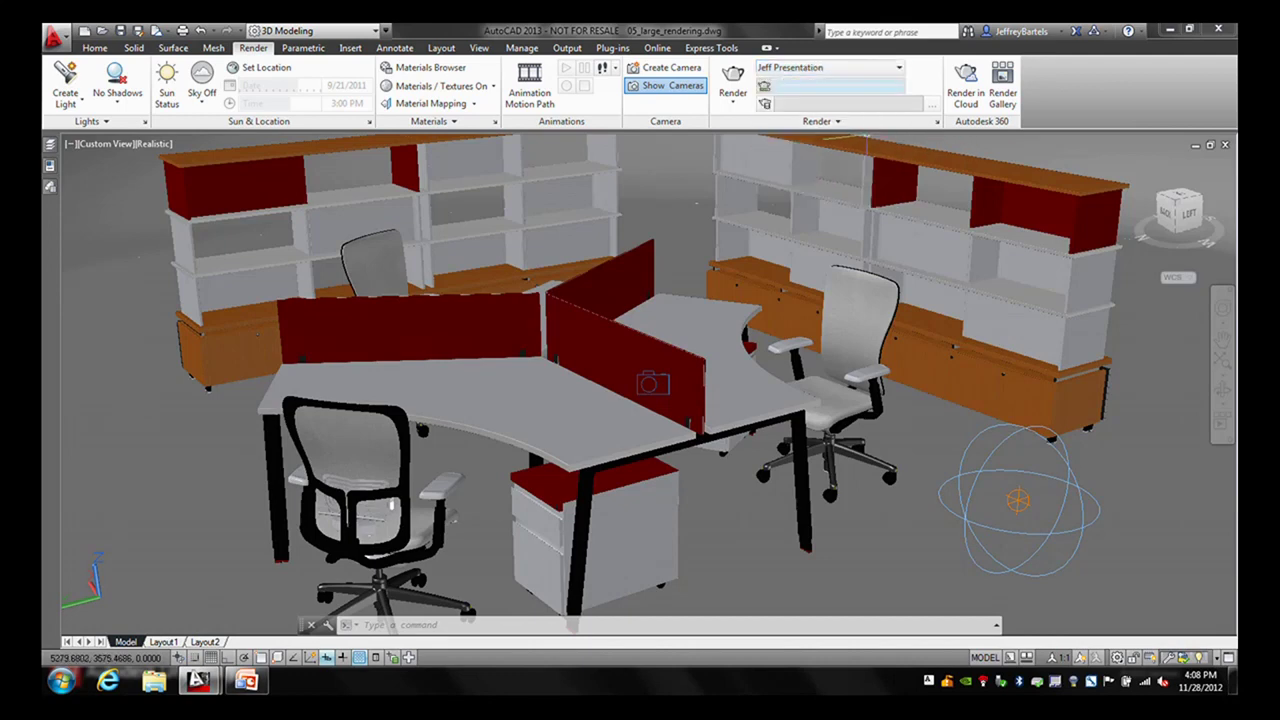
{"action": "left_click", "coordinate": [840, 123]}
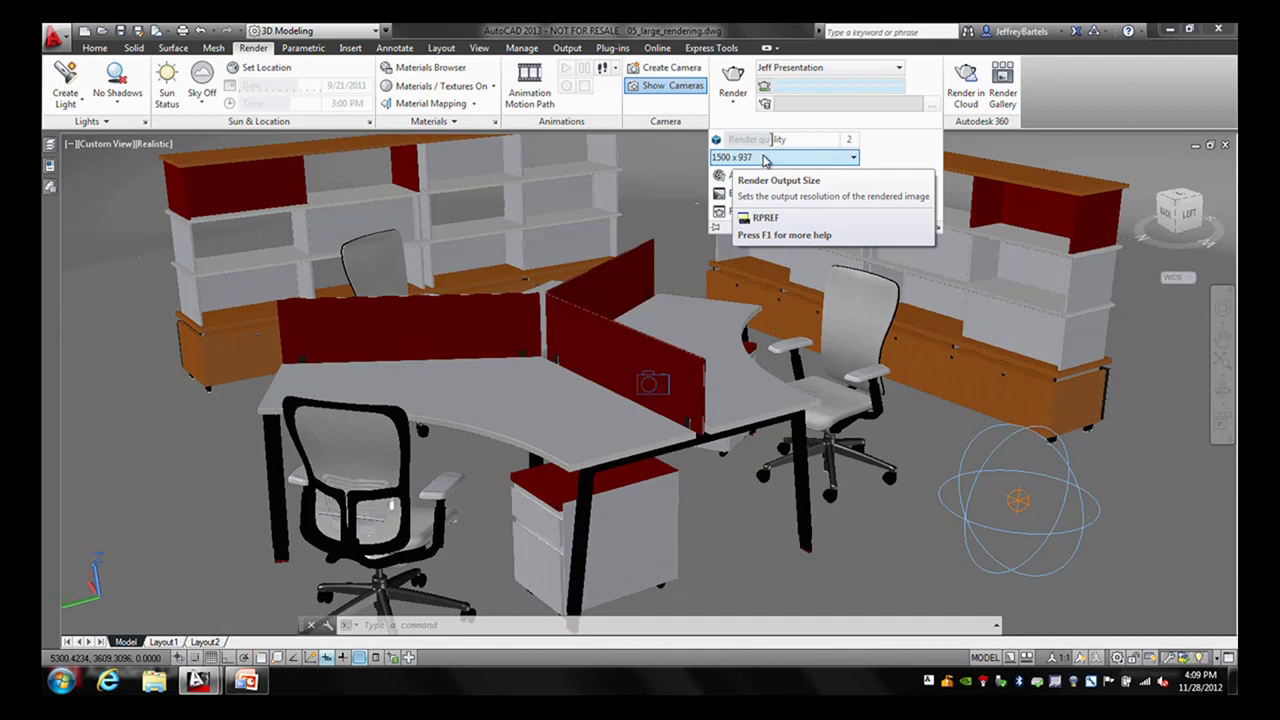
{"action": "left_click", "coordinate": [855, 160]}
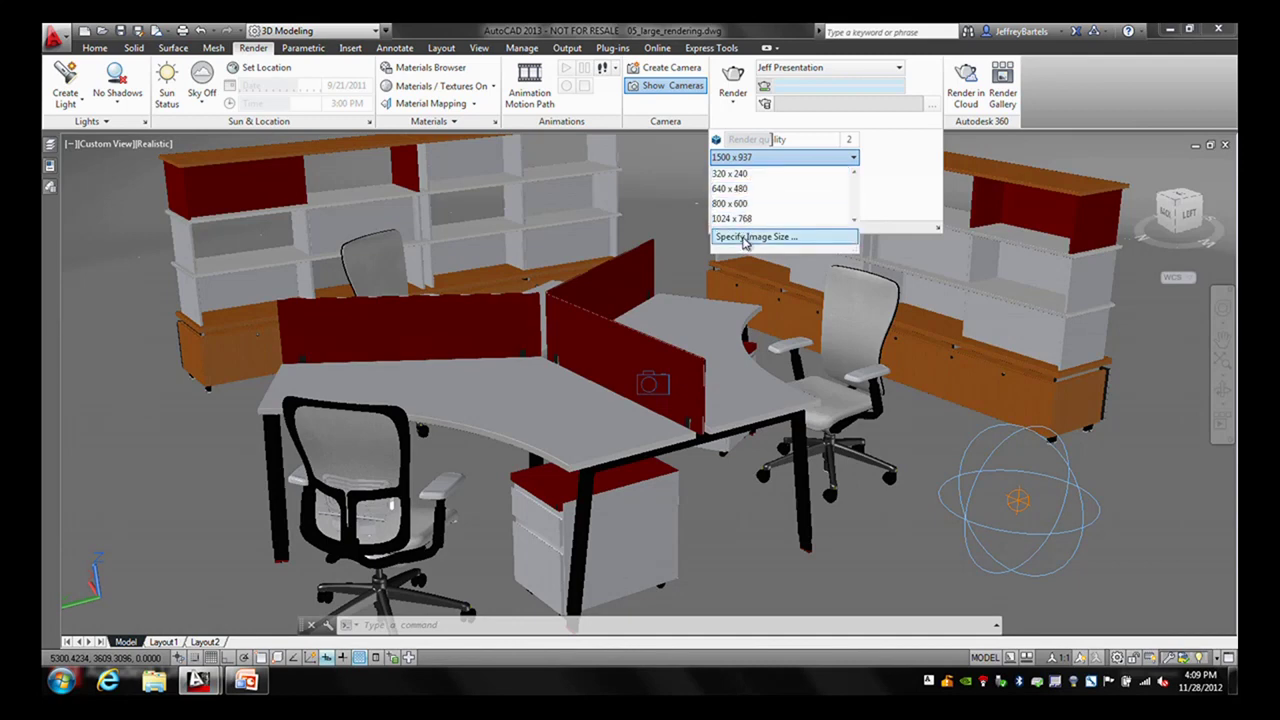
- Set a custom 150 x 93 output size with aspect locked at 1.600, then render
{"action": "left_click", "coordinate": [743, 237]}
{"action": "left_click_drag", "start_coordinate": [652, 280], "coordinate": [610, 169]}
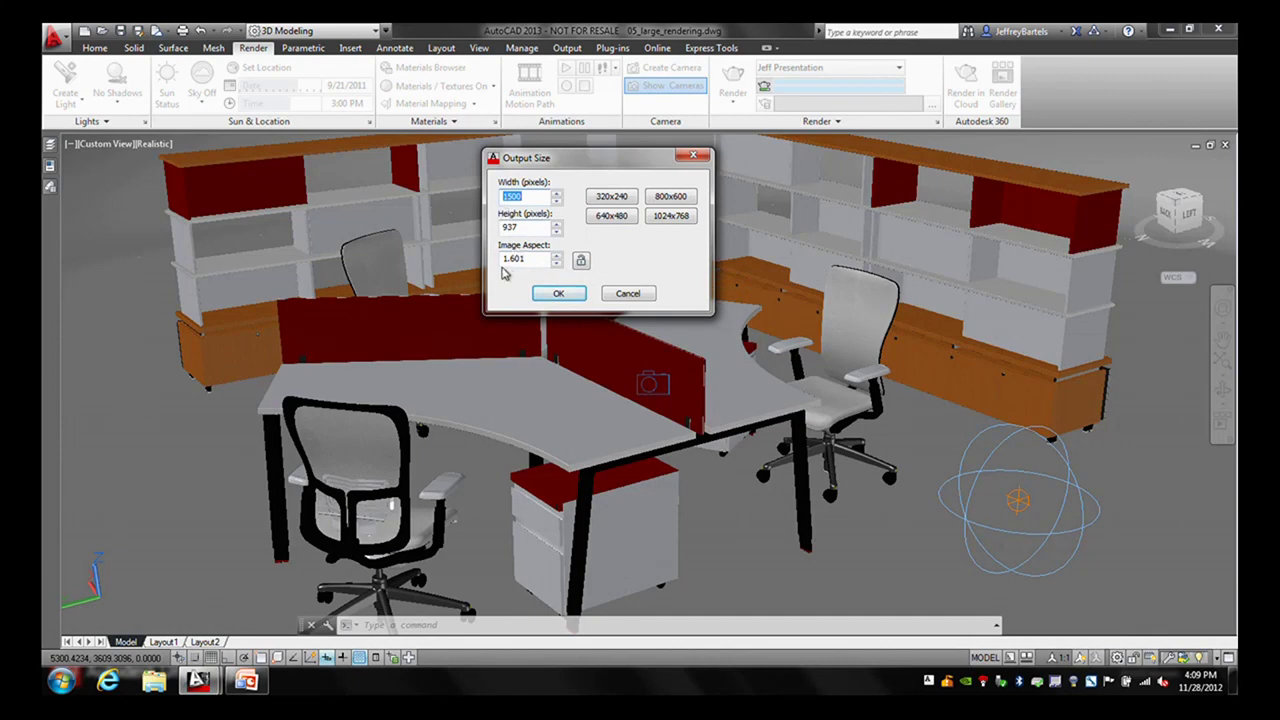
{"action": "left_click_drag", "start_coordinate": [520, 259], "coordinate": [527, 260]}
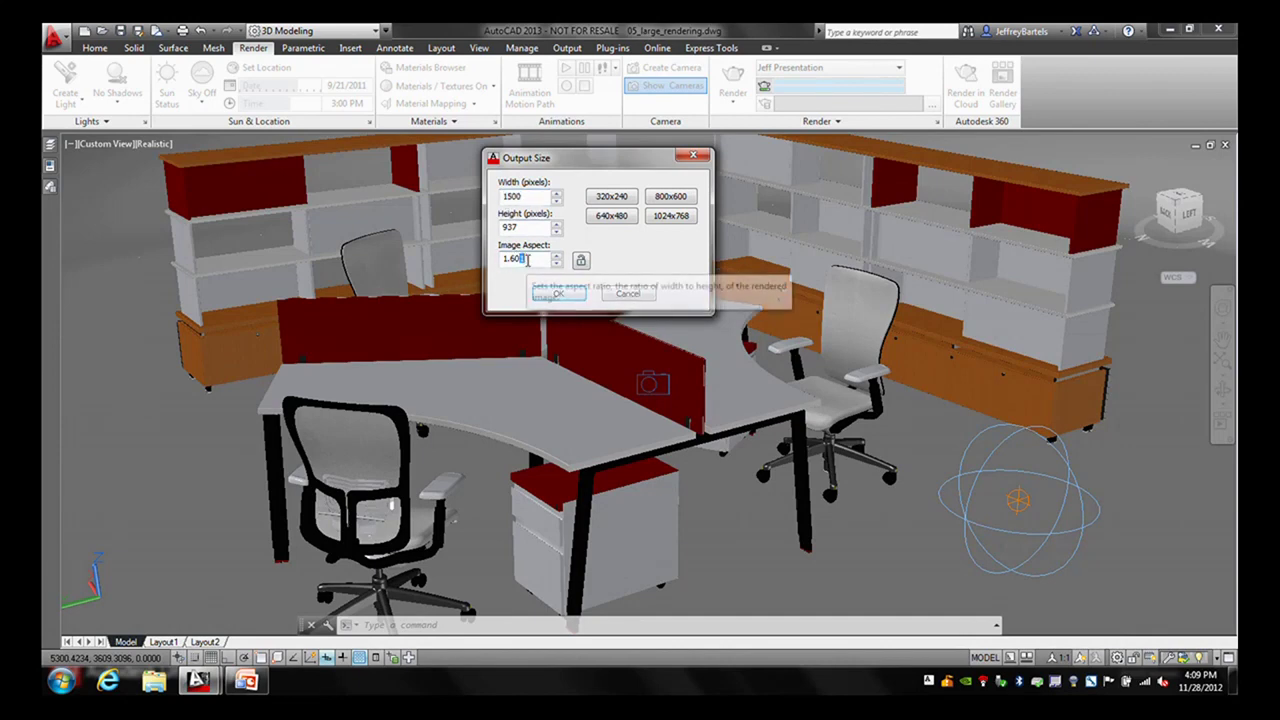
{"action": "type", "text": "0"}
{"action": "left_click", "coordinate": [580, 260]}
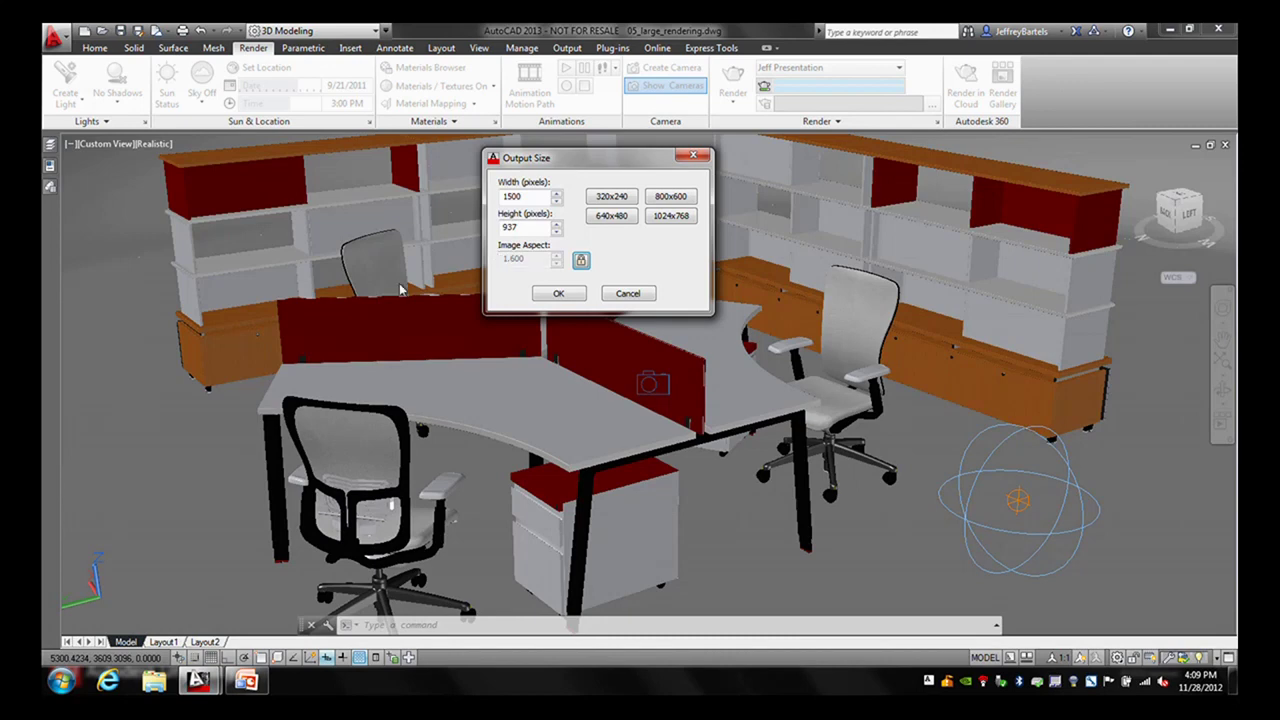
{"action": "left_click_drag", "start_coordinate": [521, 196], "coordinate": [505, 196]}
{"action": "key", "text": "BackSpace"}
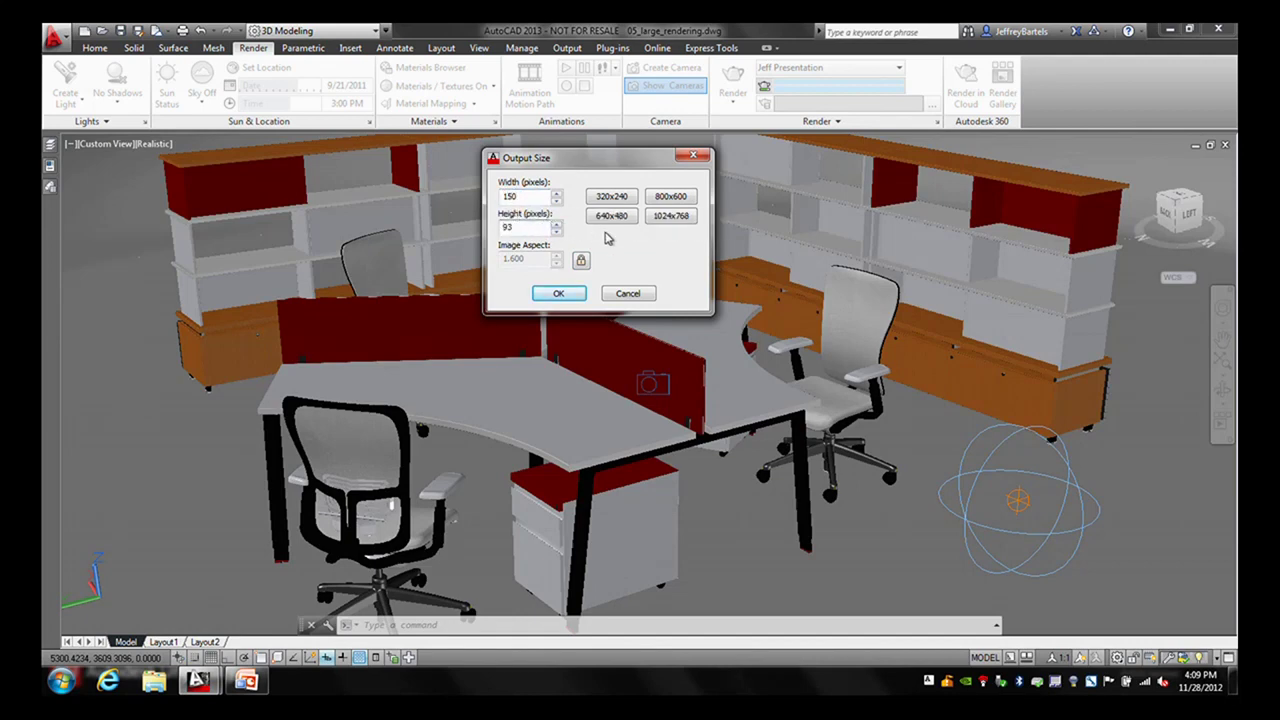
{"action": "left_click", "coordinate": [562, 293]}
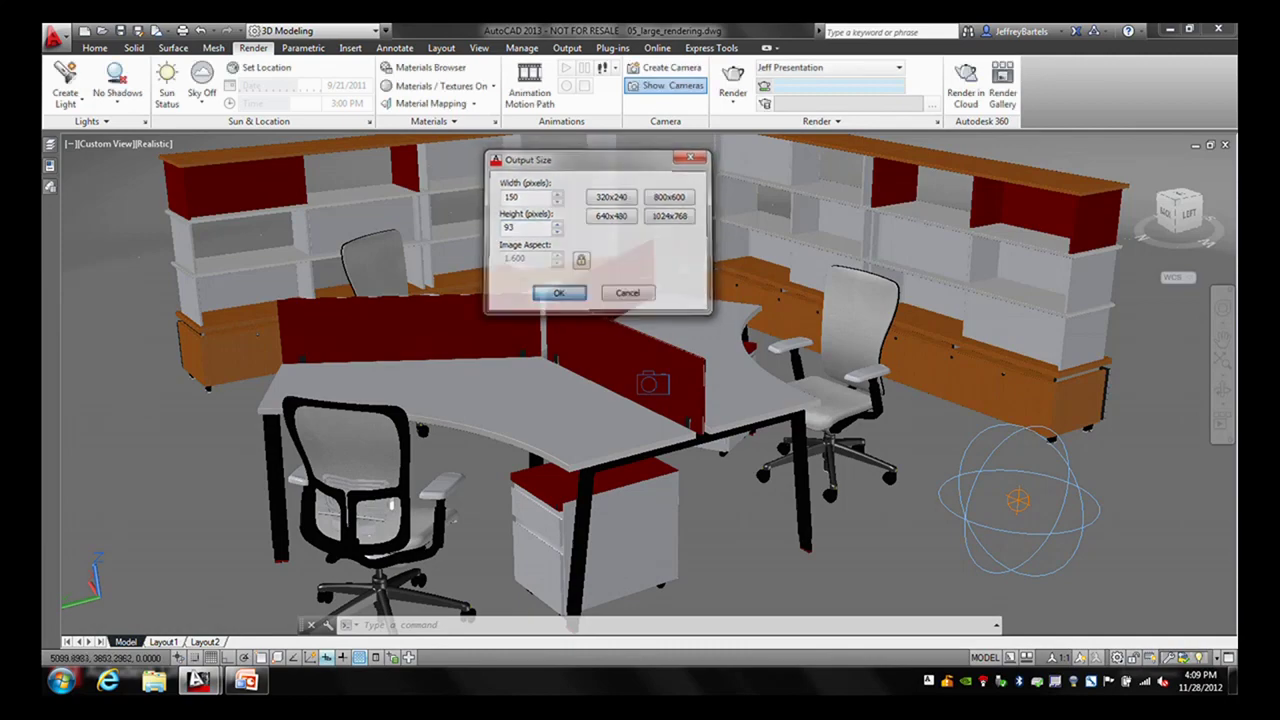
{"action": "left_click", "coordinate": [733, 84]}
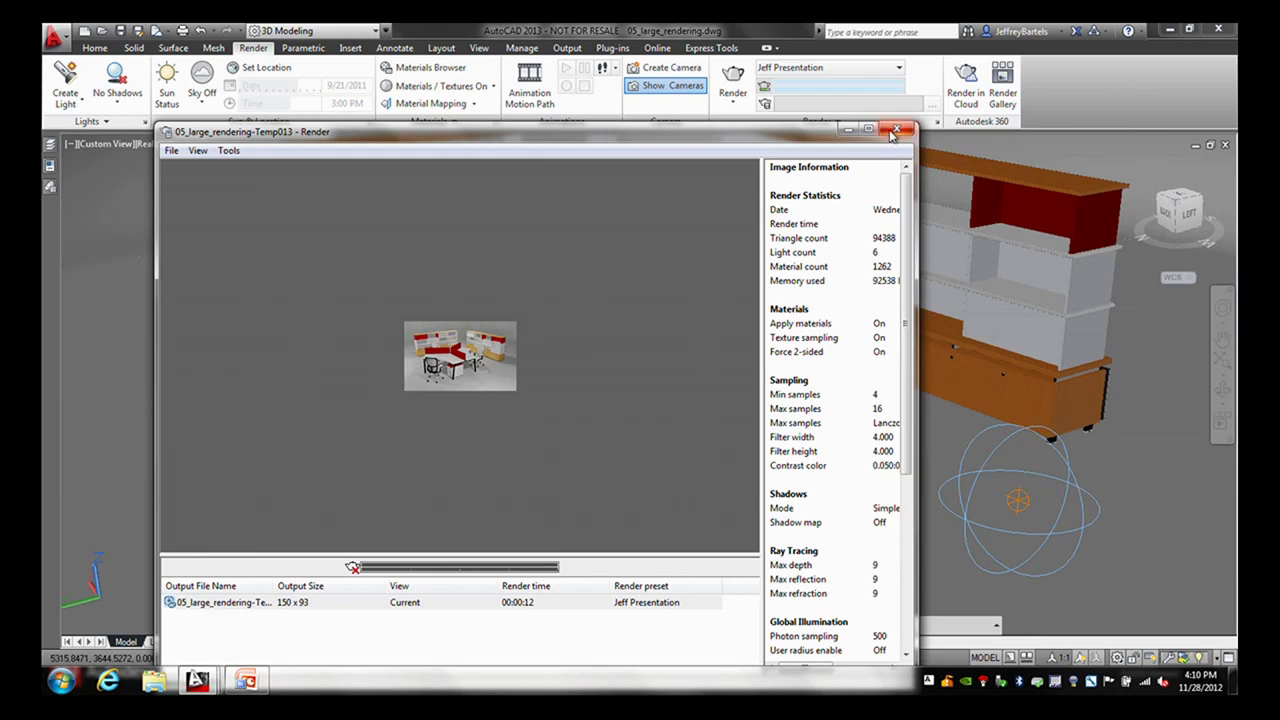
- Close the Render window showing the 150 x 93 office rendering
{"action": "left_click", "coordinate": [896, 129]}
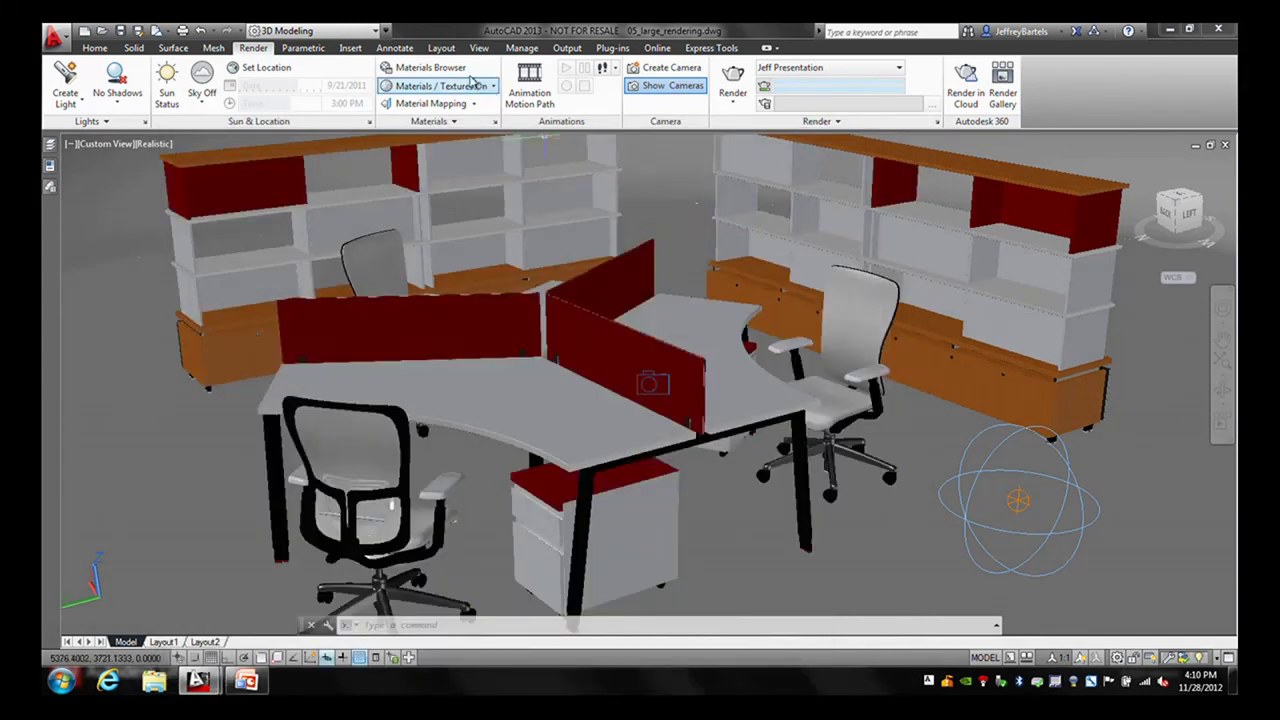
- Change the floor material's colour to RGB 170,170,170 and close the Materials Editor
{"action": "left_click", "coordinate": [453, 69]}
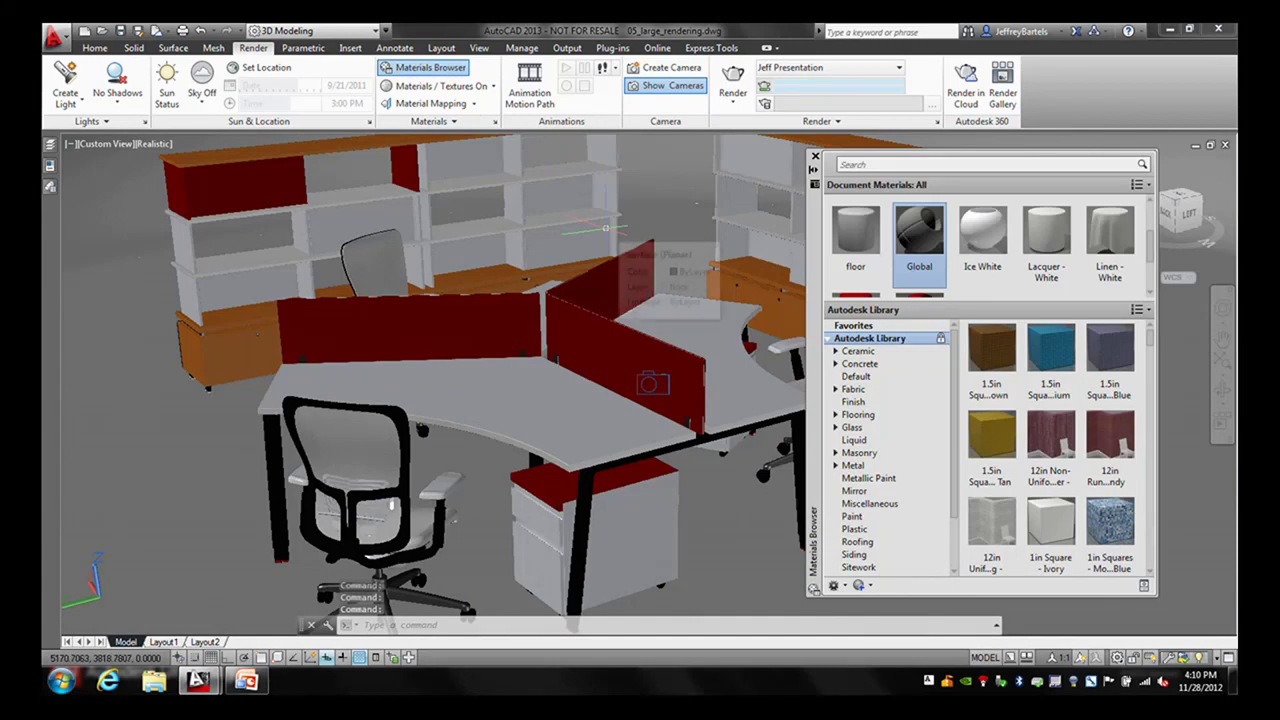
{"action": "mouse_move", "coordinate": [855, 283]}
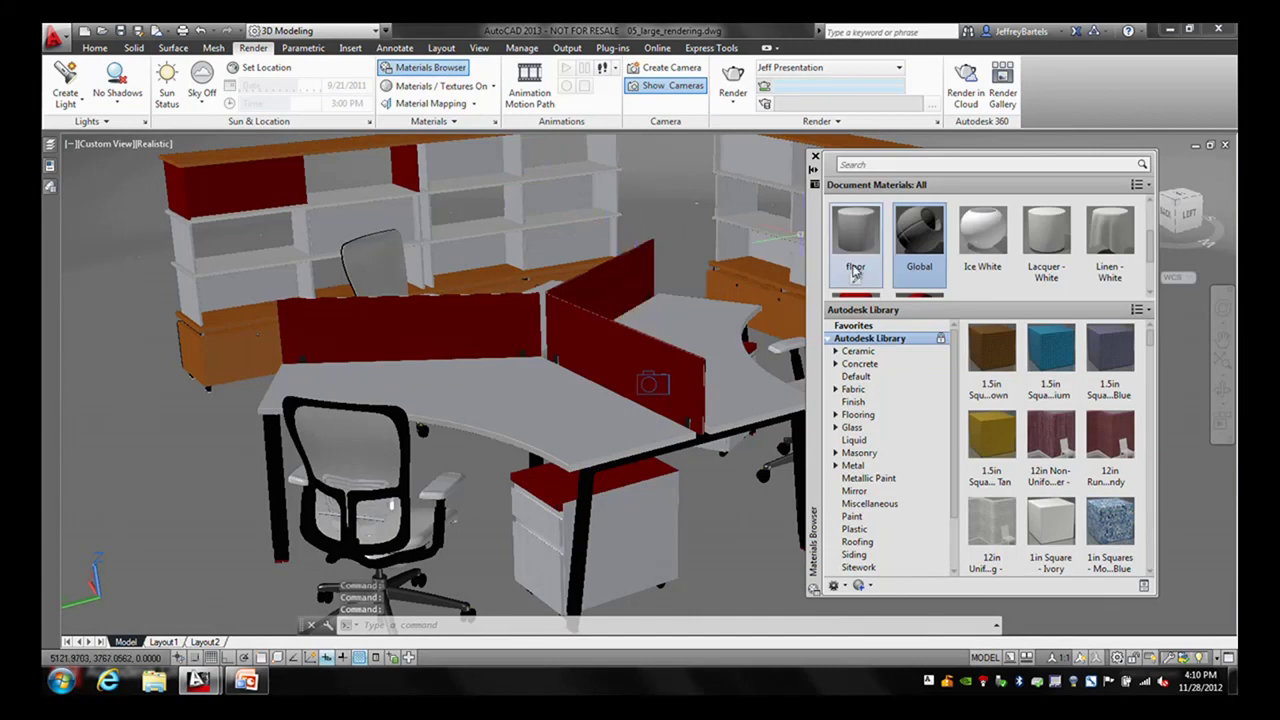
{"action": "left_click", "coordinate": [855, 284]}
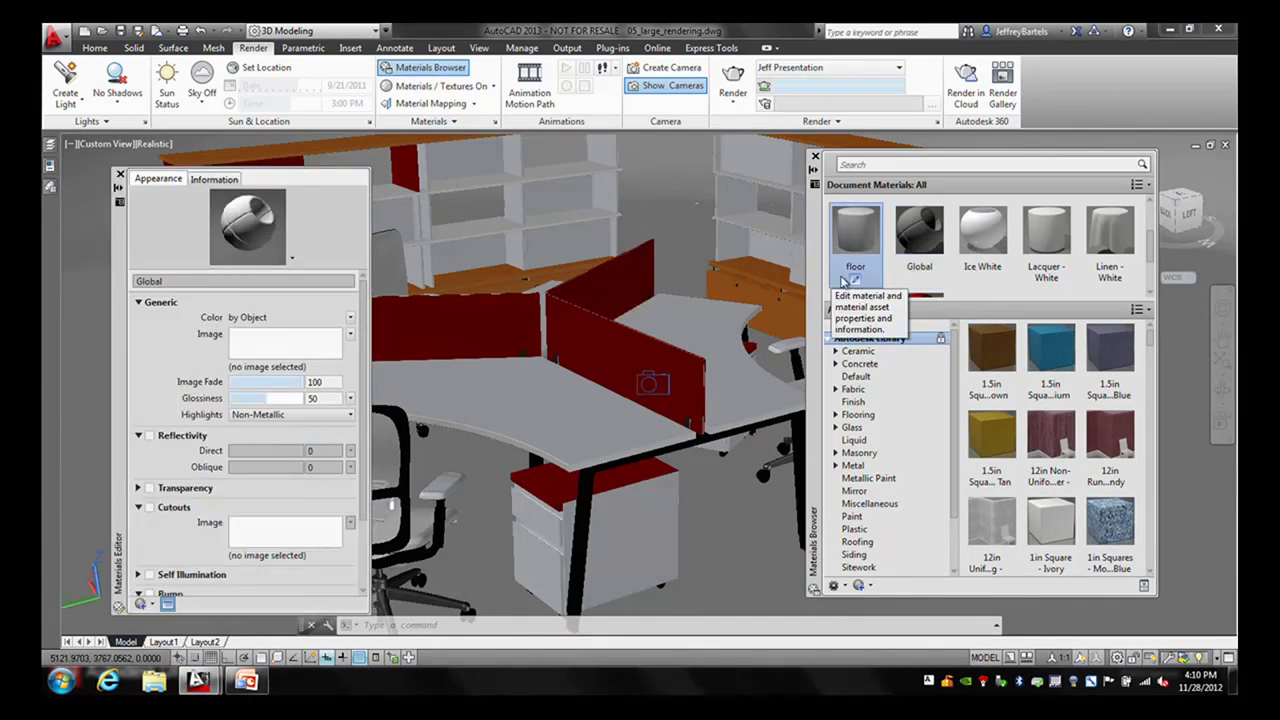
{"action": "left_click", "coordinate": [291, 318]}
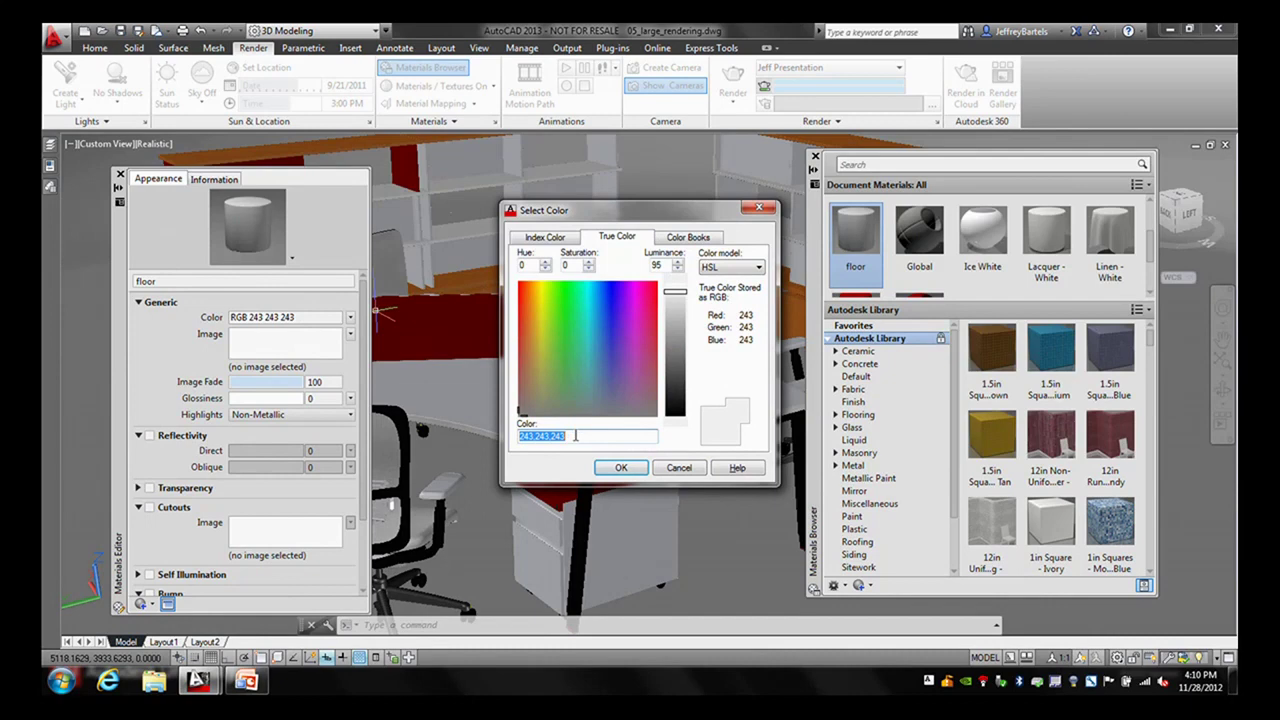
{"action": "type", "text": "170,170,170"}
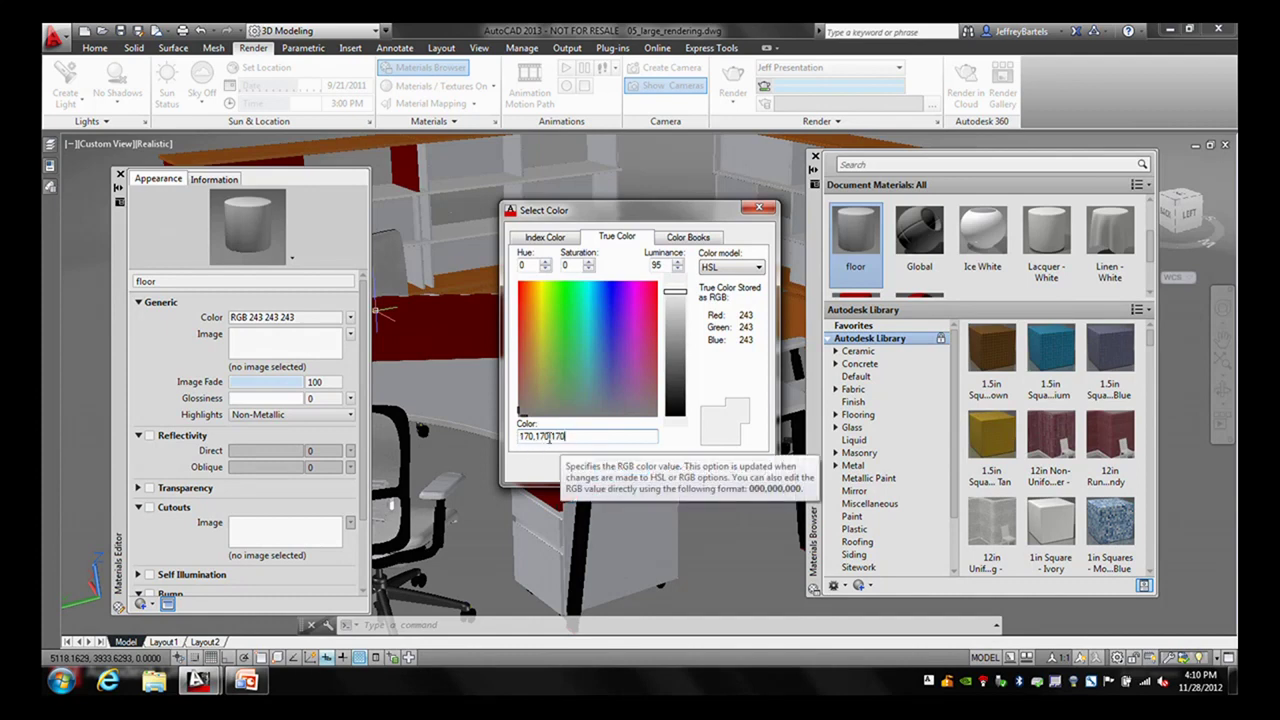
{"action": "left_click", "coordinate": [614, 467]}
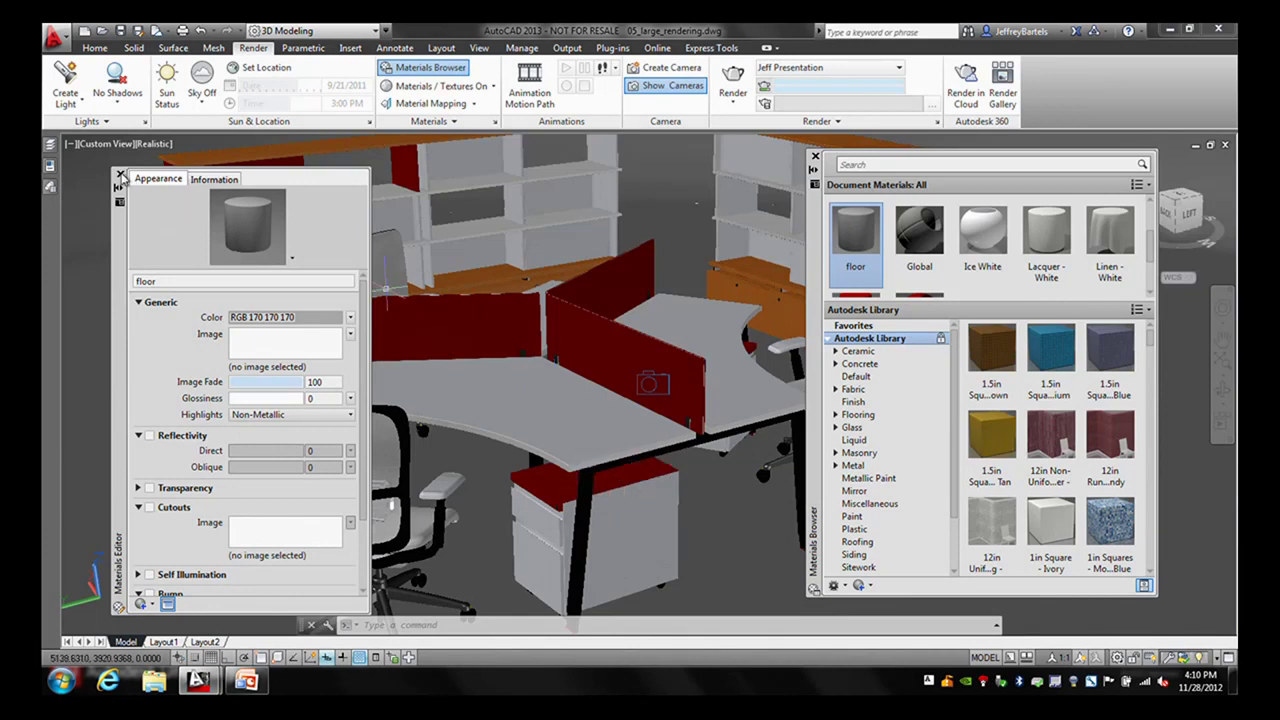
{"action": "left_click", "coordinate": [120, 175]}
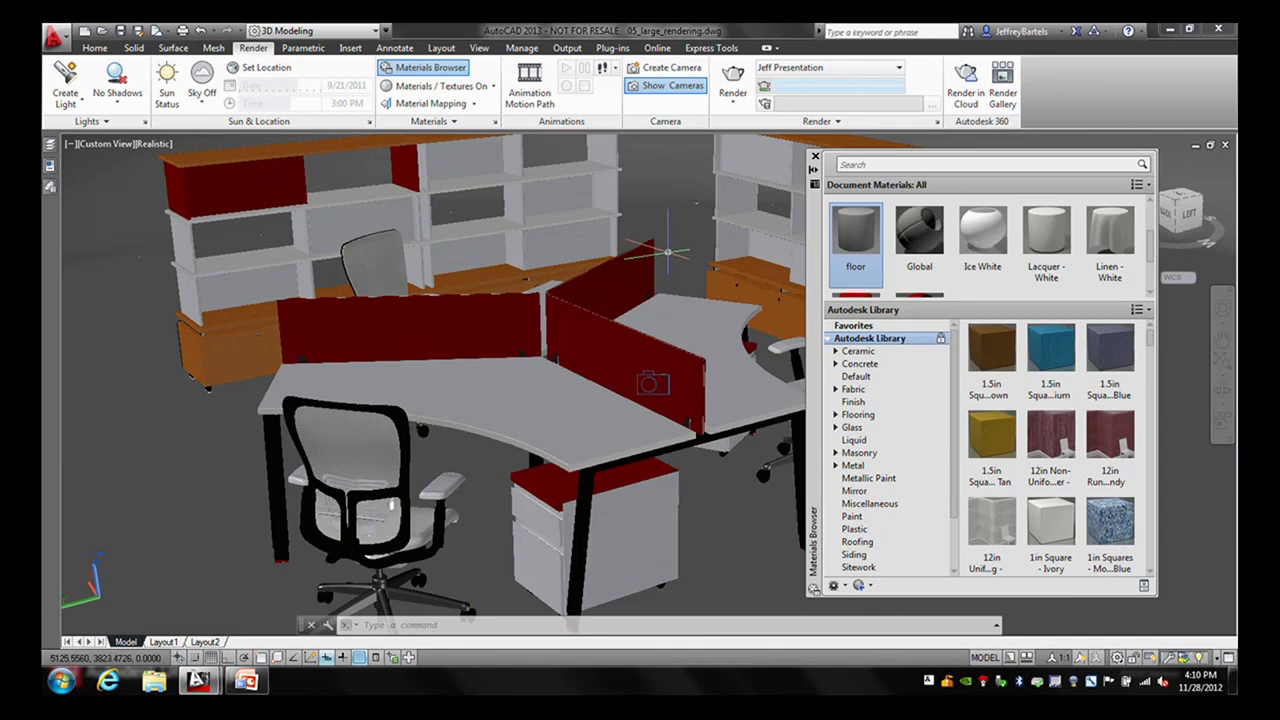
- Lower the render quality slider to 0
{"action": "mouse_move", "coordinate": [668, 246]}
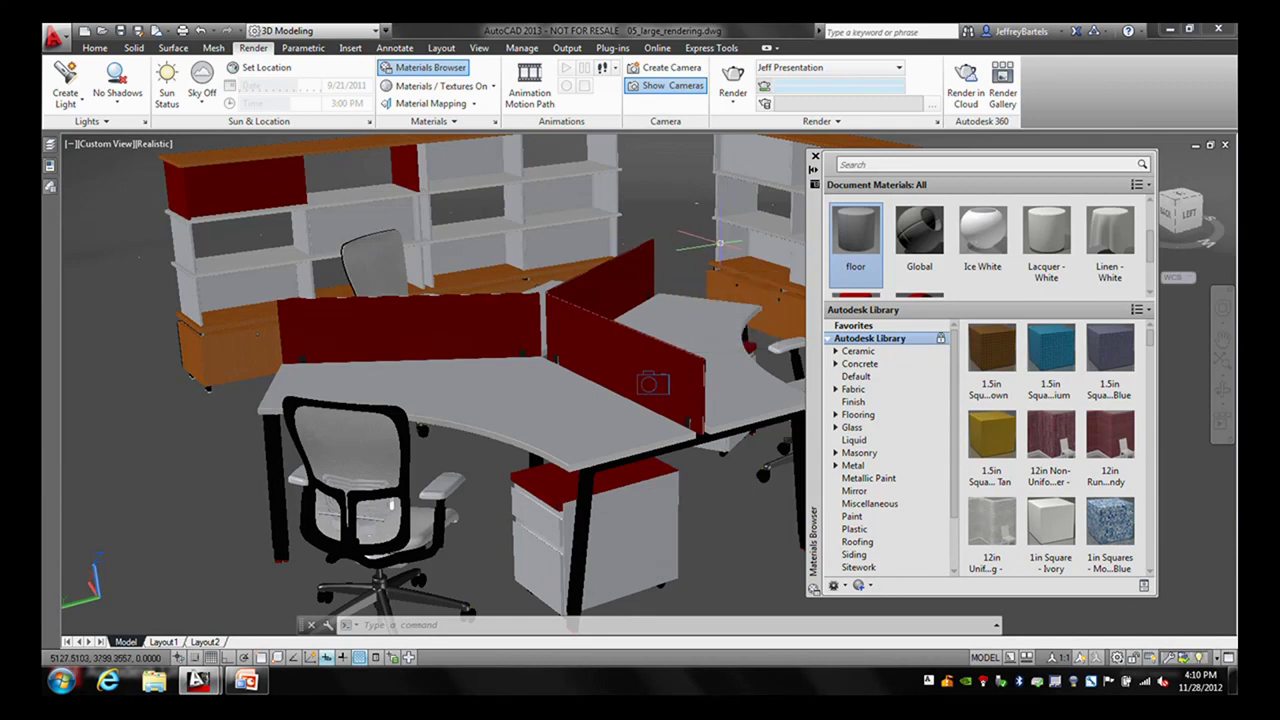
{"action": "left_click", "coordinate": [838, 122]}
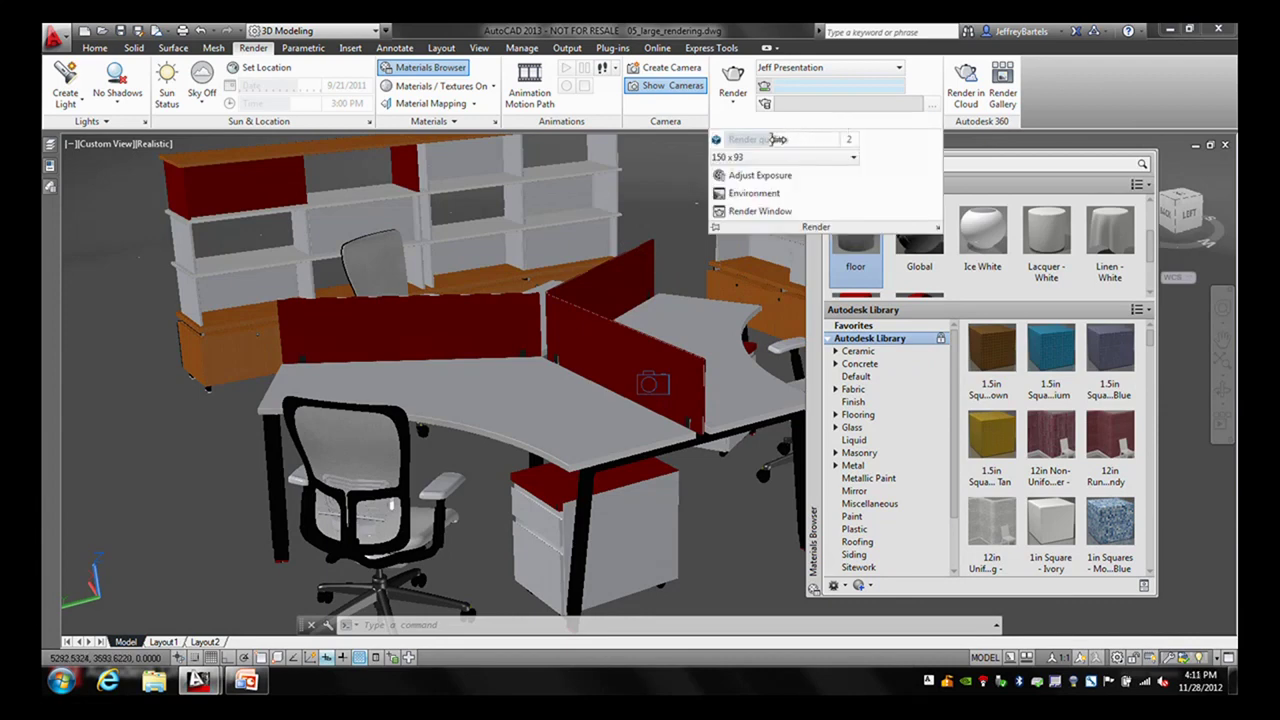
{"action": "left_click_drag", "start_coordinate": [773, 140], "coordinate": [831, 140]}
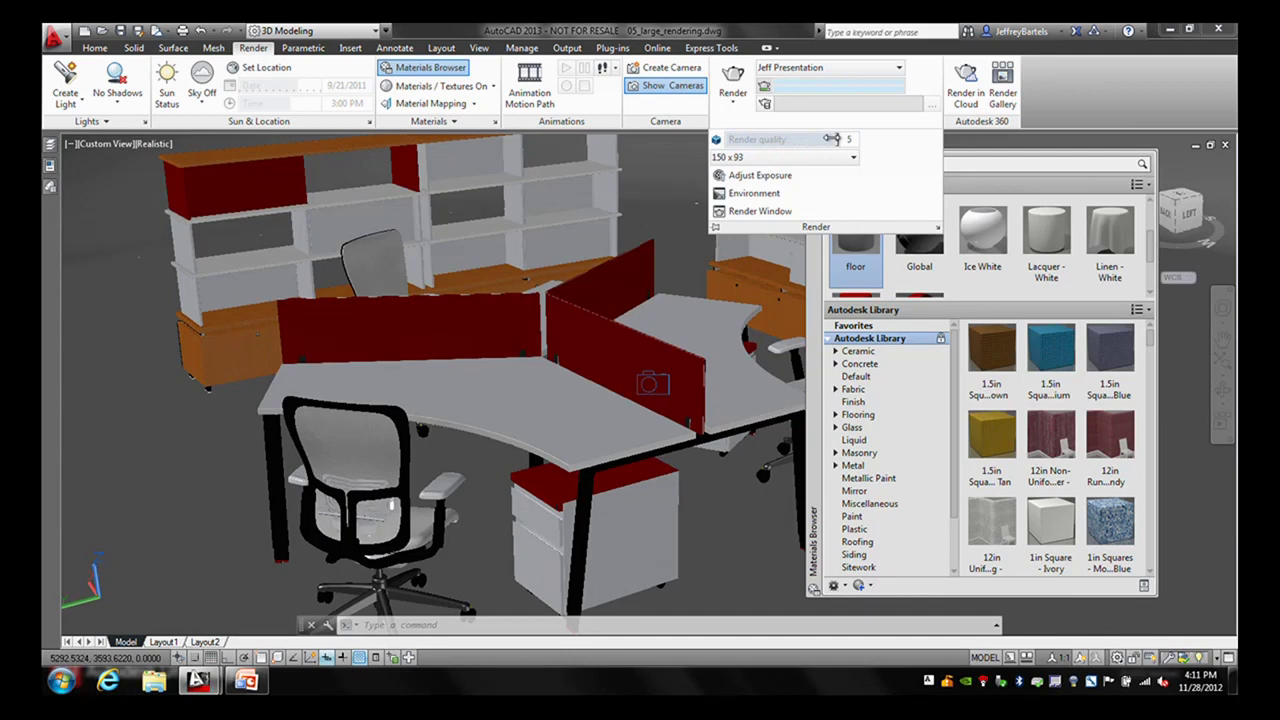
{"action": "left_click_drag", "start_coordinate": [831, 140], "coordinate": [727, 140]}
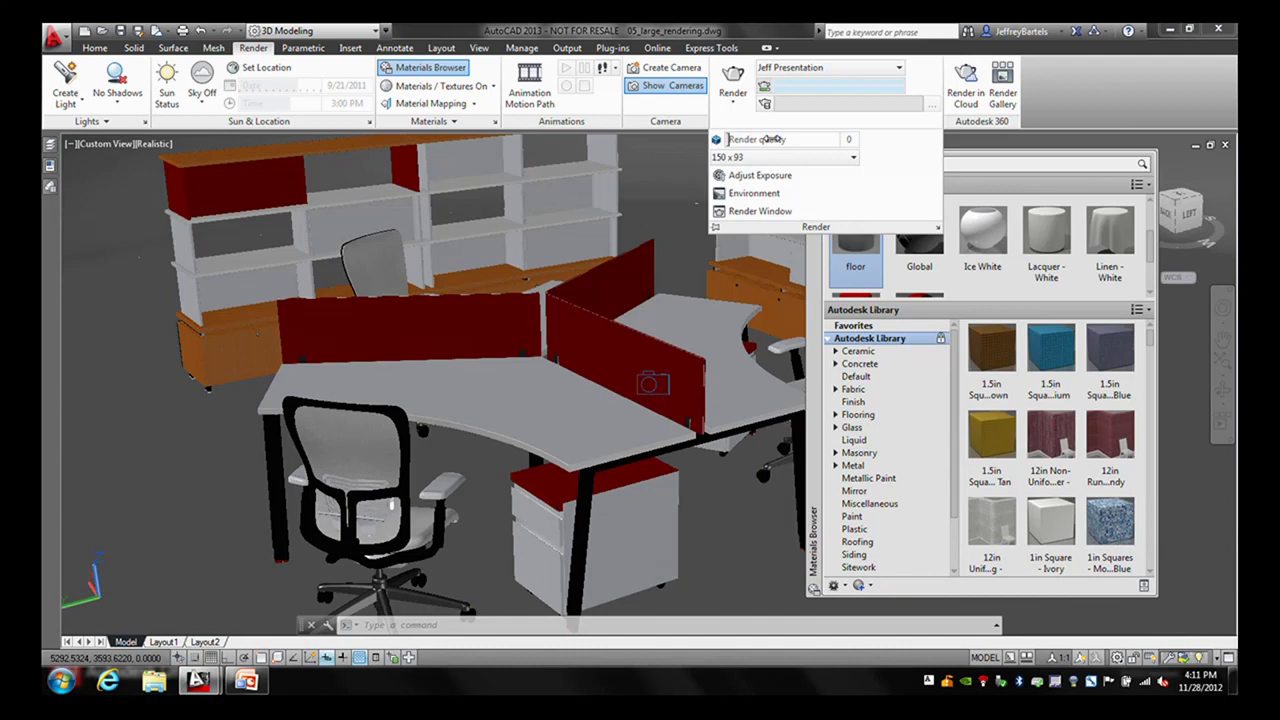
- Set a custom 640 x 400 output size with the aspect locked at 1.600
{"action": "left_click", "coordinate": [853, 158]}
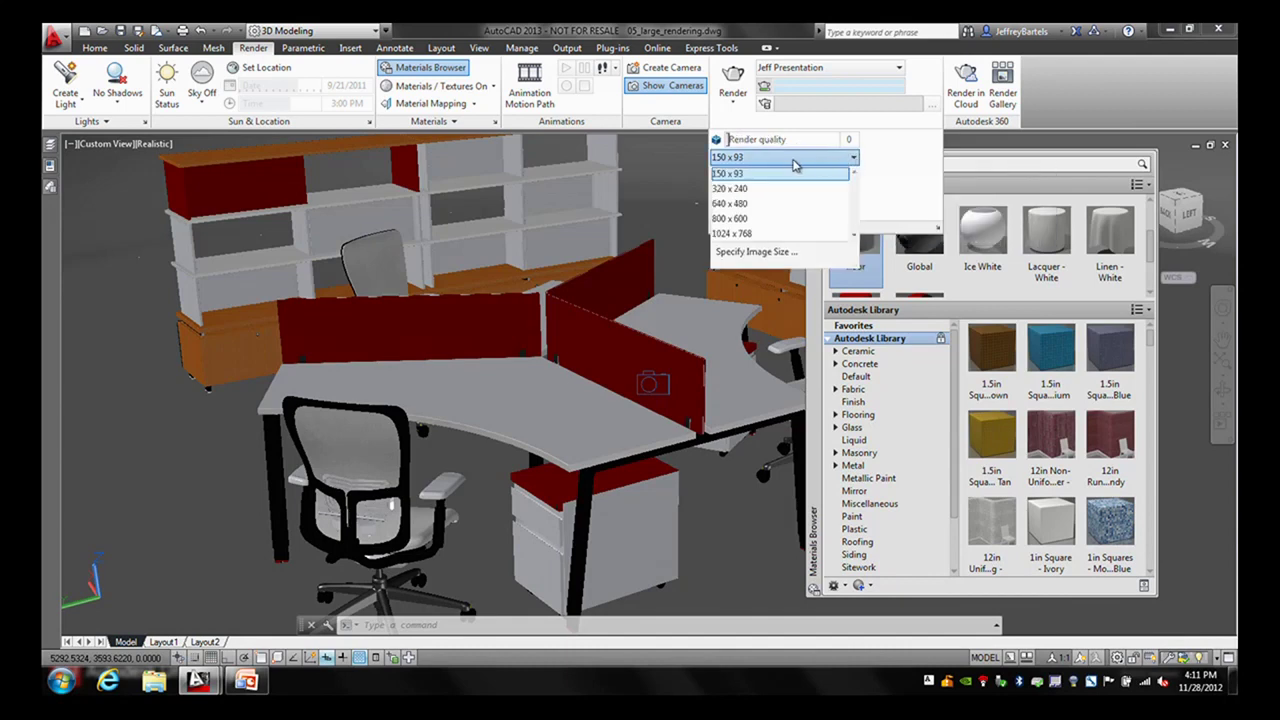
{"action": "left_click", "coordinate": [757, 252]}
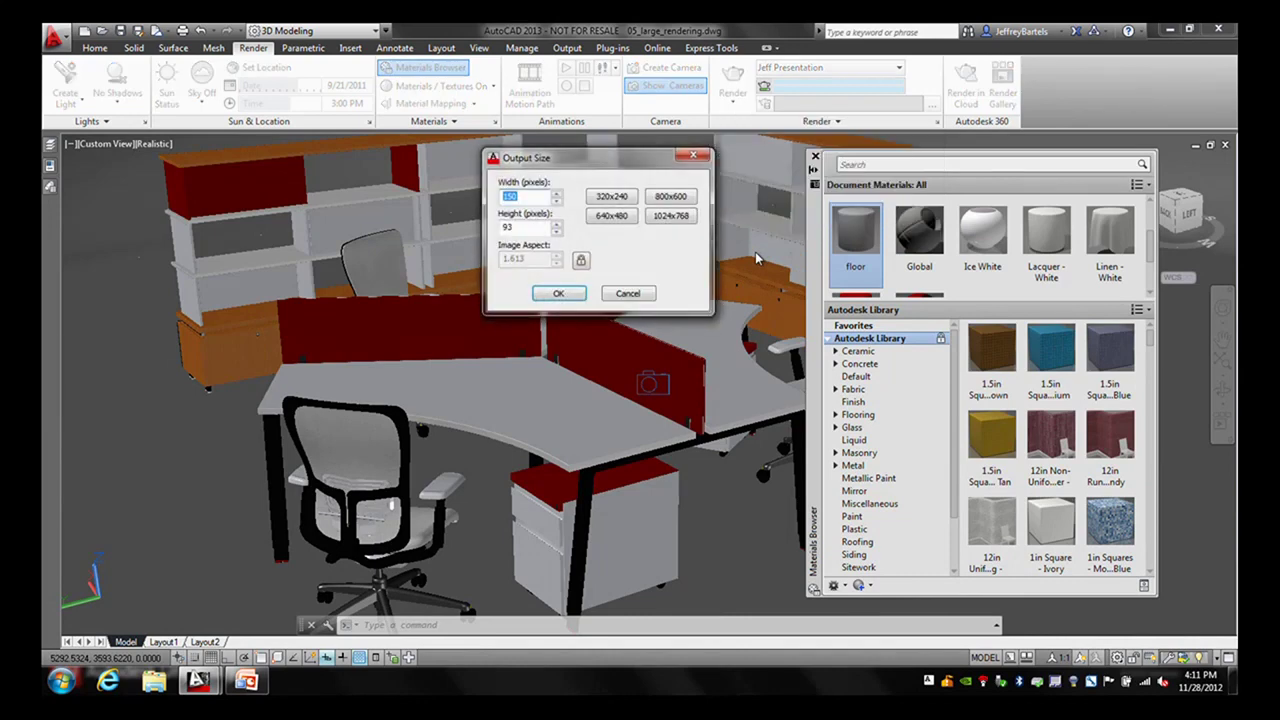
{"action": "left_click", "coordinate": [580, 260]}
{"action": "left_click_drag", "start_coordinate": [534, 260], "coordinate": [516, 261]}
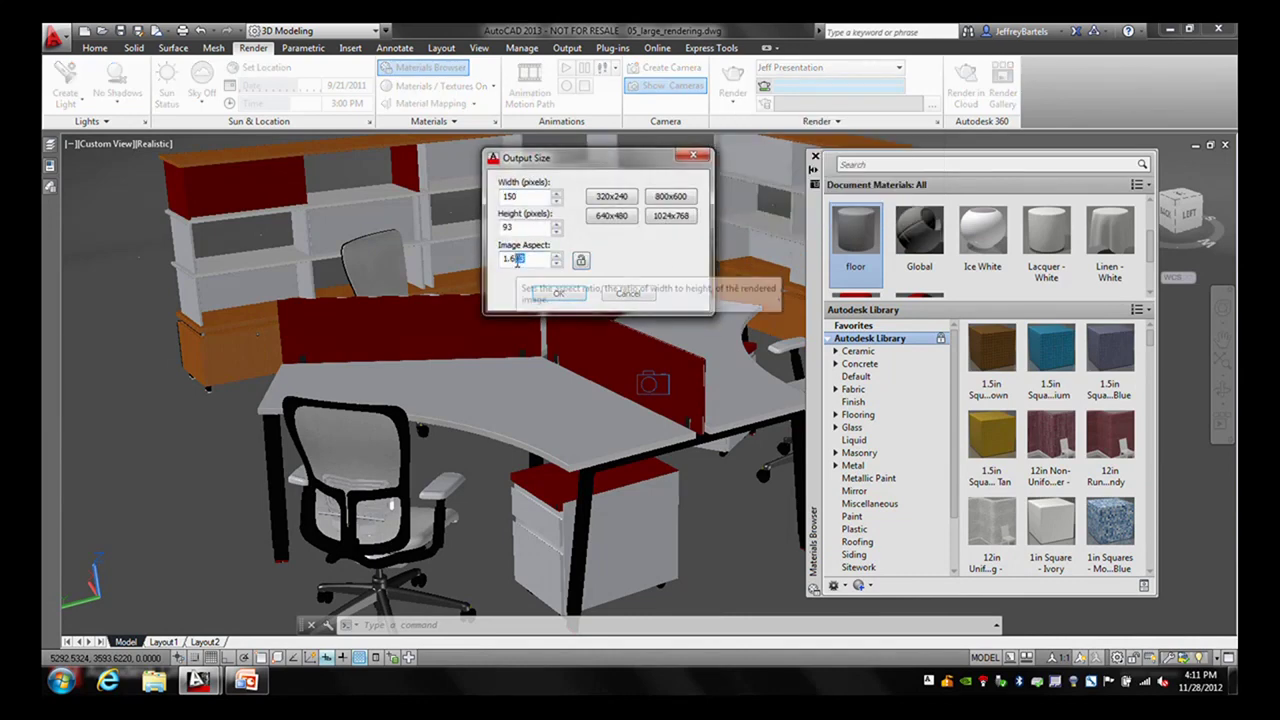
{"action": "type", "text": "00"}
{"action": "left_click", "coordinate": [580, 260]}
{"action": "left_click_drag", "start_coordinate": [534, 197], "coordinate": [500, 197]}
{"action": "type", "text": "64"}
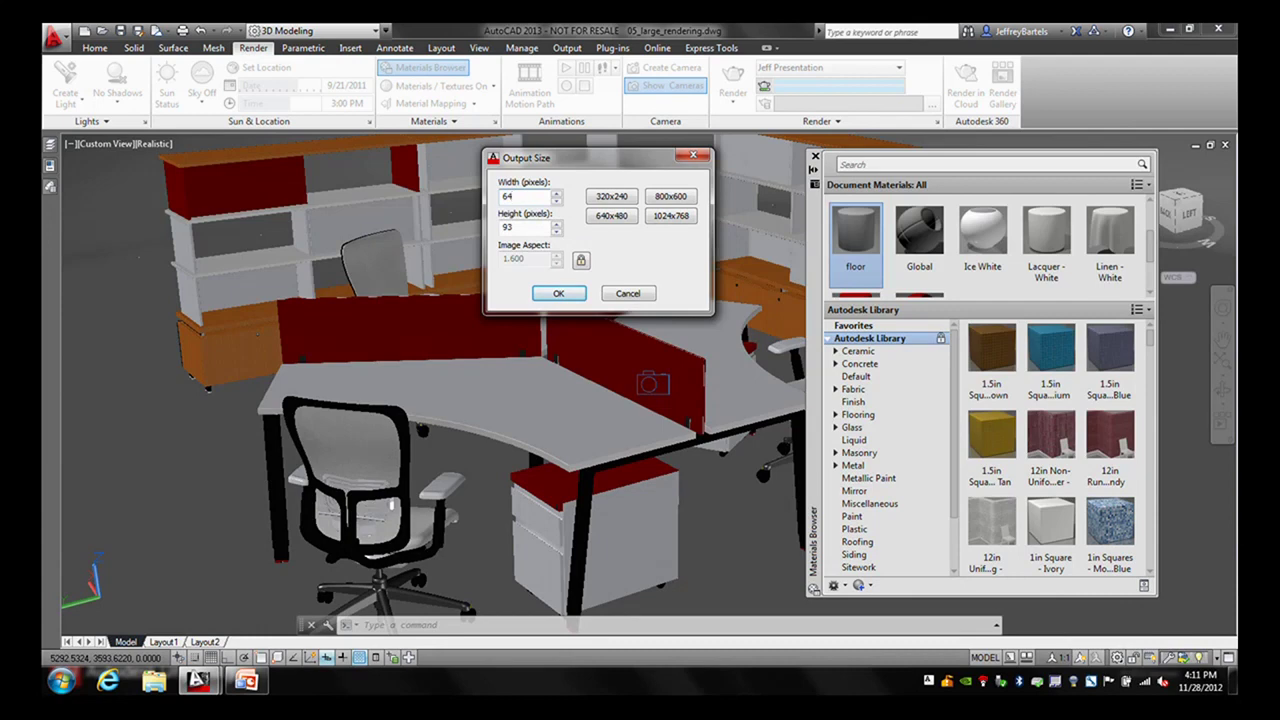
{"action": "type", "text": "0"}
{"action": "left_click", "coordinate": [520, 226]}
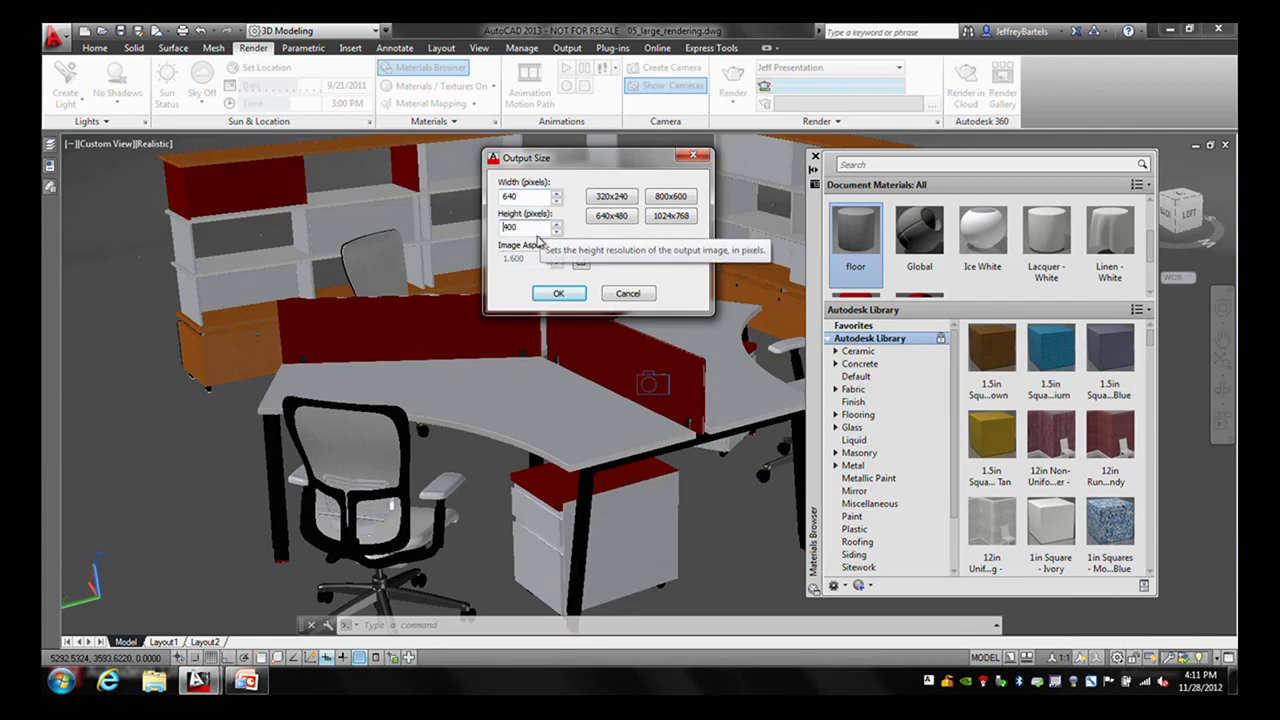
{"action": "left_click", "coordinate": [558, 293]}
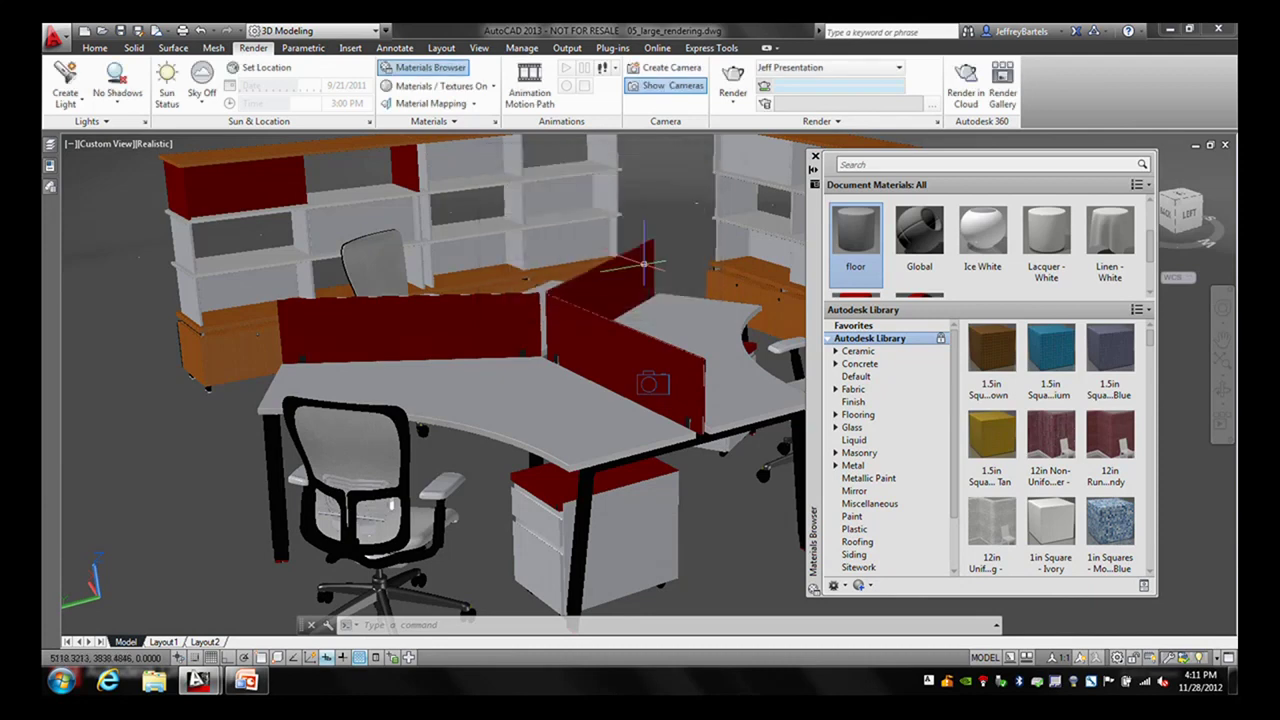
{"action": "left_click", "coordinate": [806, 121]}
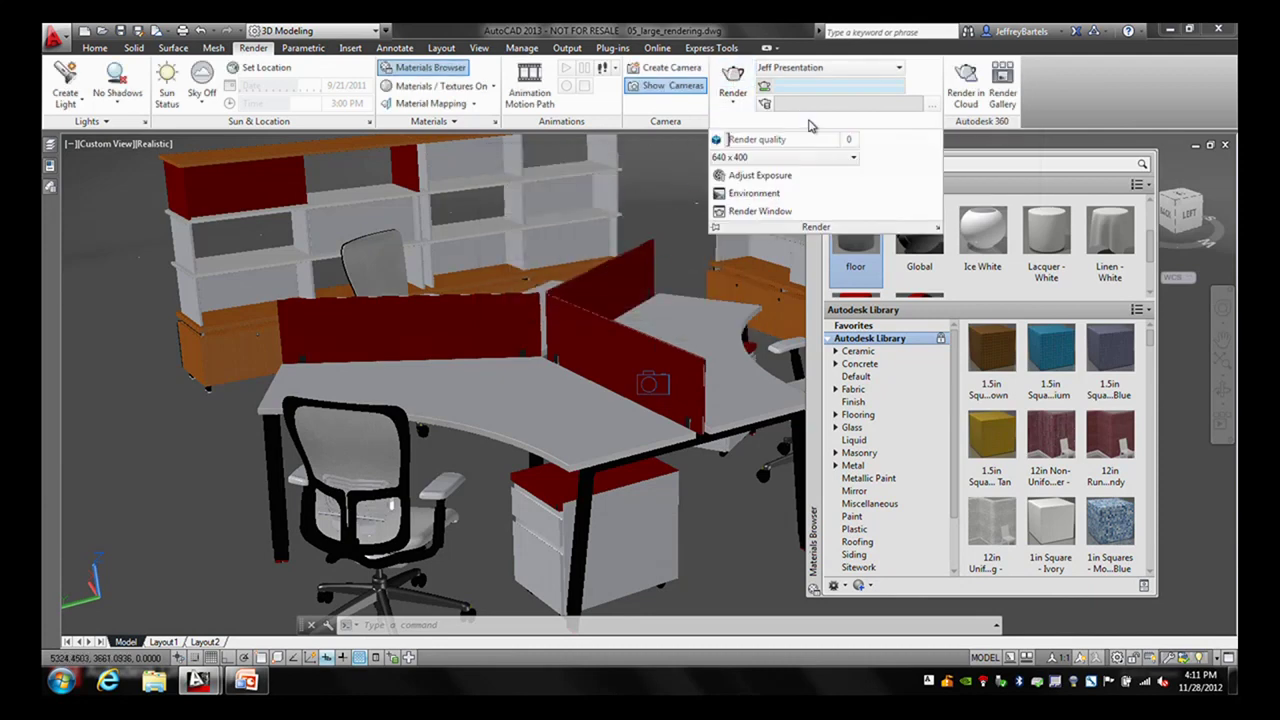
- Render the office view at 640 x 400 and close the result window
{"action": "left_click", "coordinate": [737, 77]}
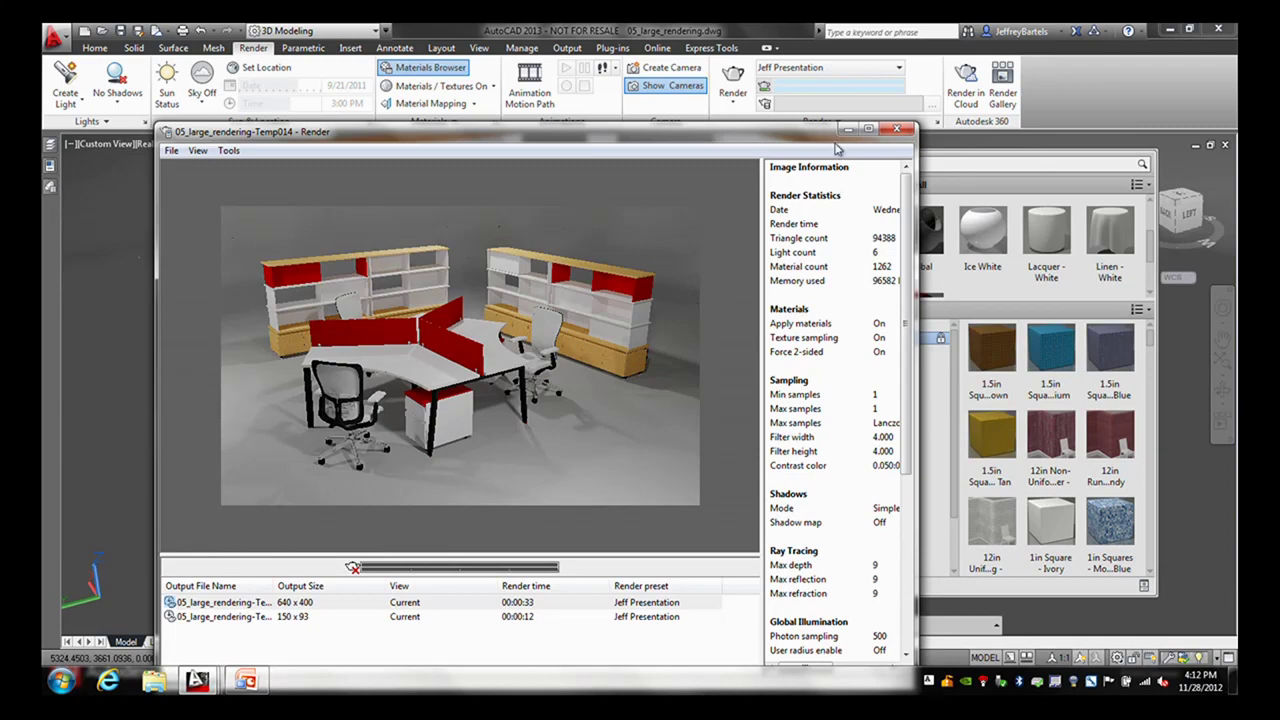
{"action": "left_click", "coordinate": [897, 129]}
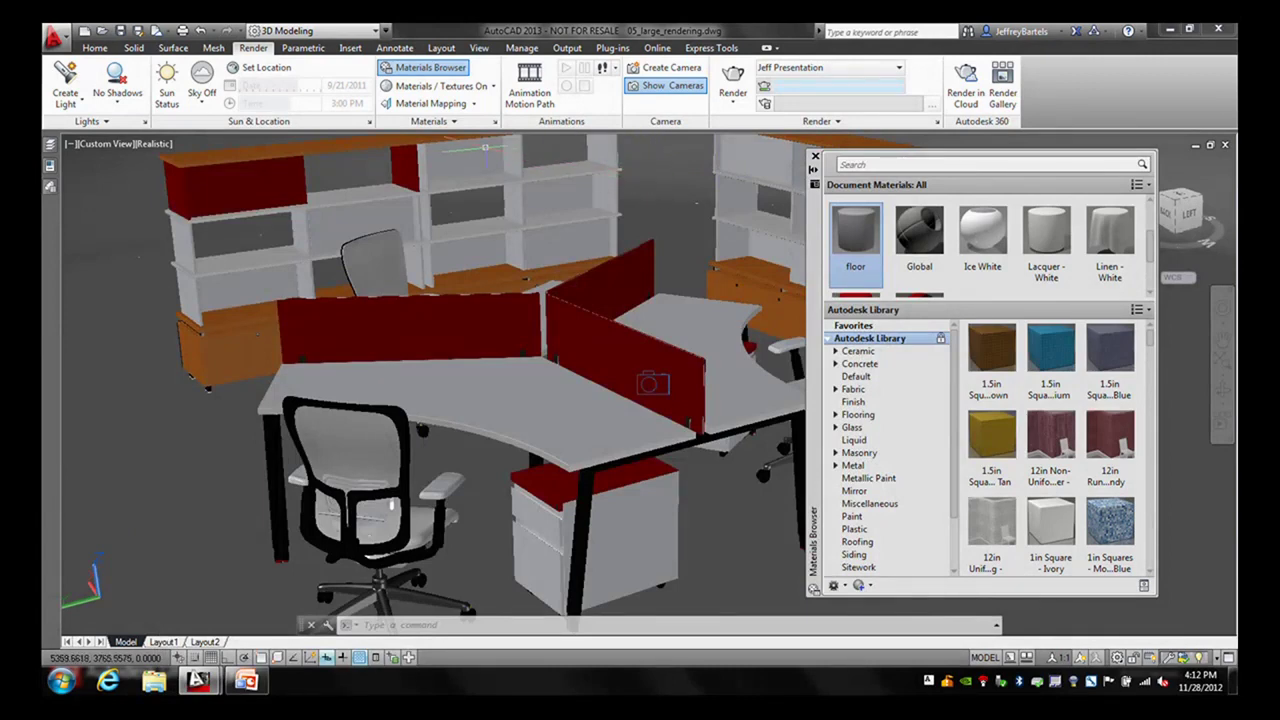
{"action": "left_click", "coordinate": [454, 122]}
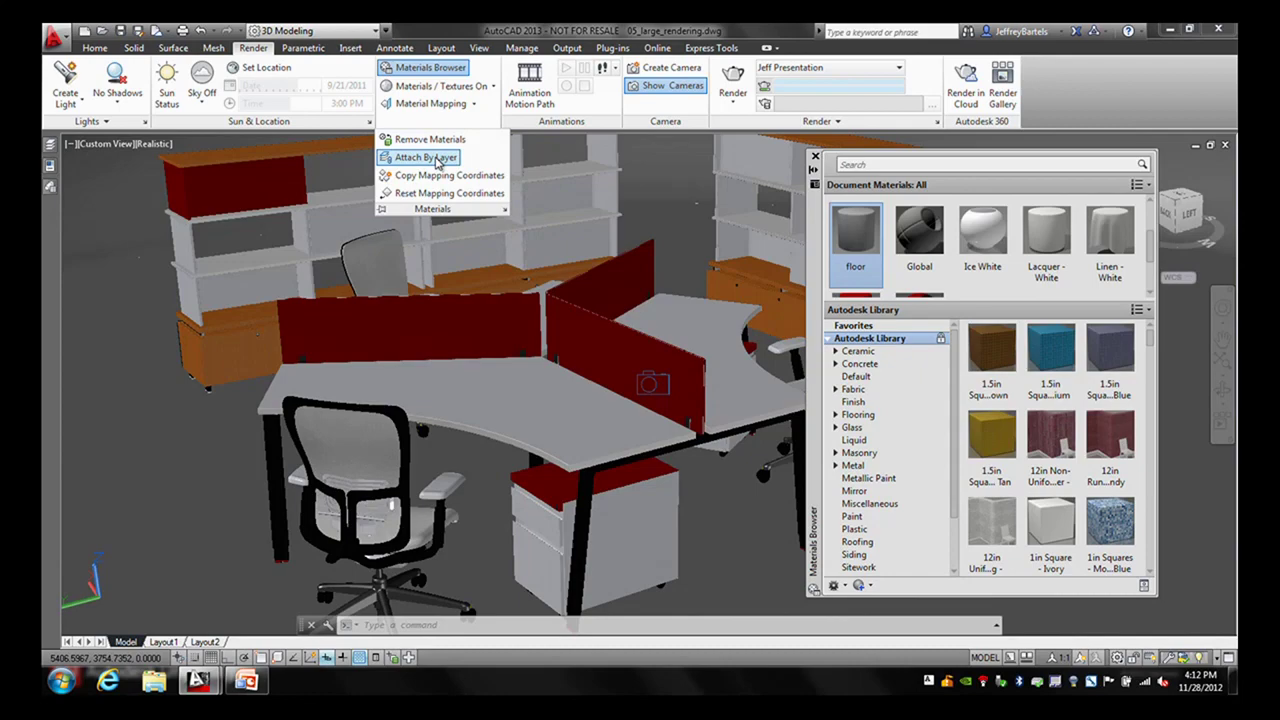
- Open Attach By Layer and widen its window so full layer names show
{"action": "left_click", "coordinate": [436, 159]}
{"action": "left_click_drag", "start_coordinate": [560, 210], "coordinate": [228, 168]}
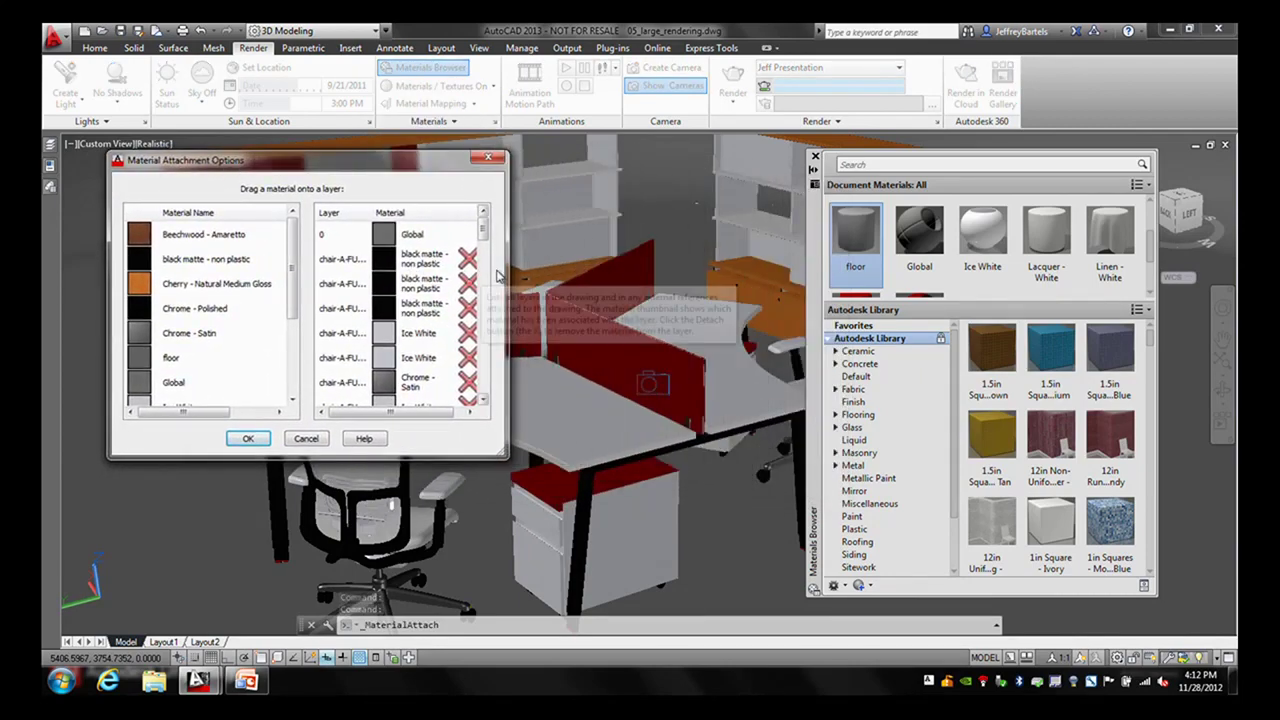
{"action": "left_click_drag", "start_coordinate": [507, 280], "coordinate": [741, 287]}
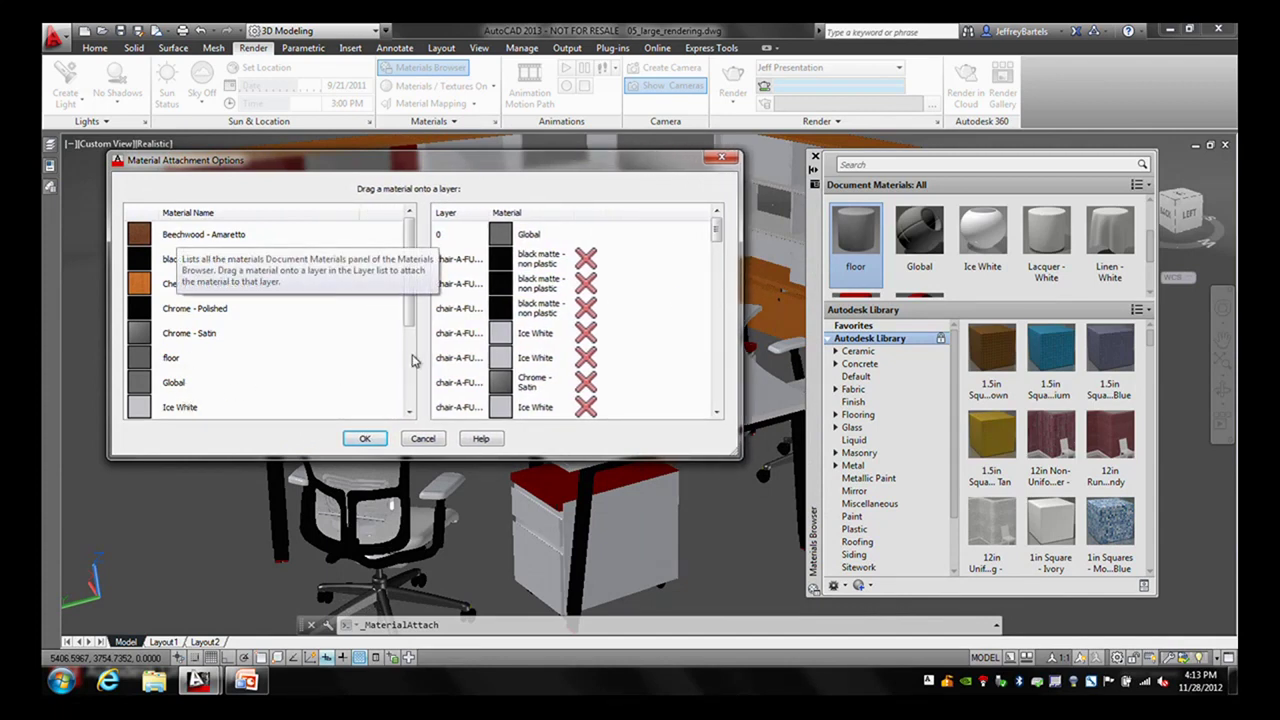
{"action": "left_click_drag", "start_coordinate": [489, 212], "coordinate": [565, 212]}
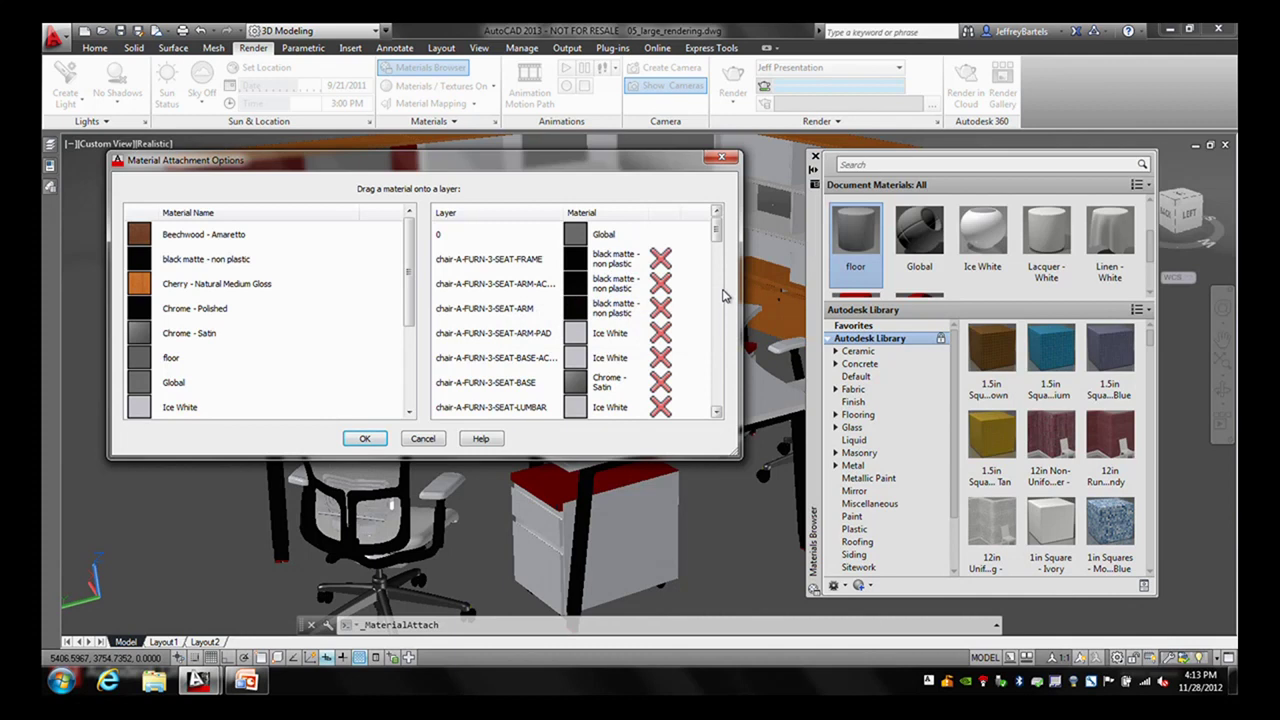
{"action": "left_click_drag", "start_coordinate": [717, 229], "coordinate": [718, 241]}
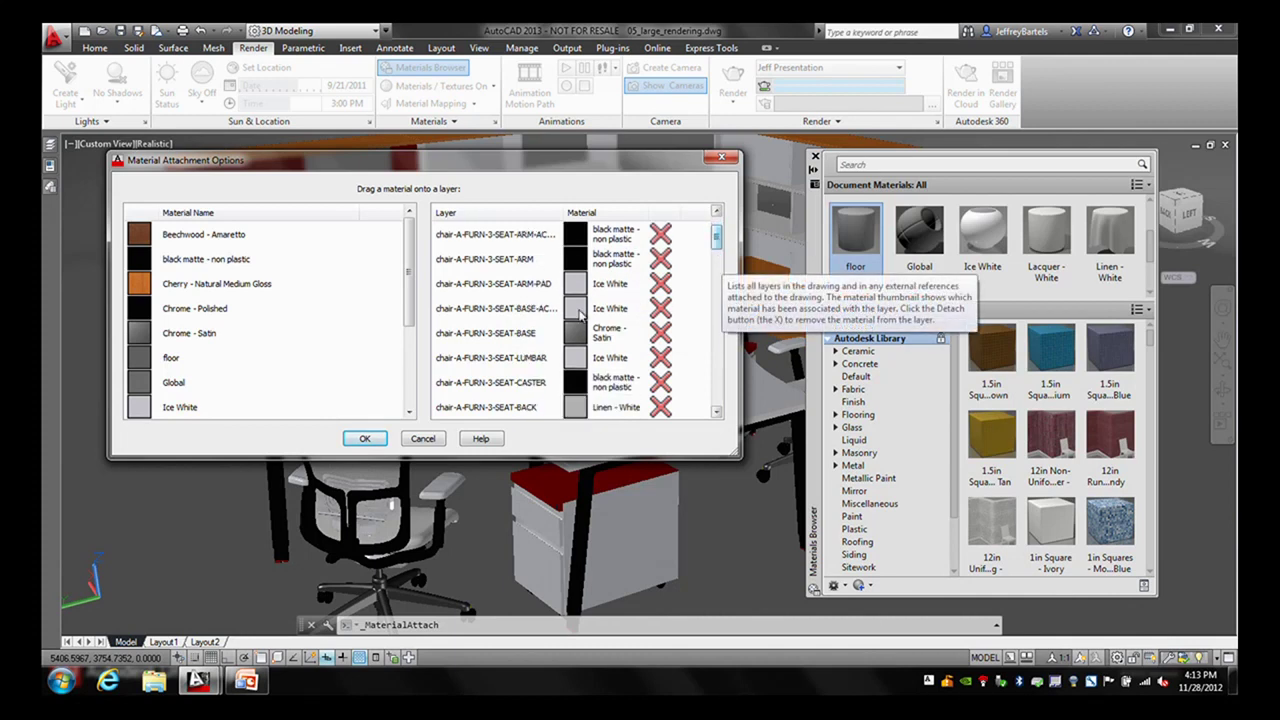
{"action": "left_click_drag", "start_coordinate": [410, 298], "coordinate": [406, 405]}
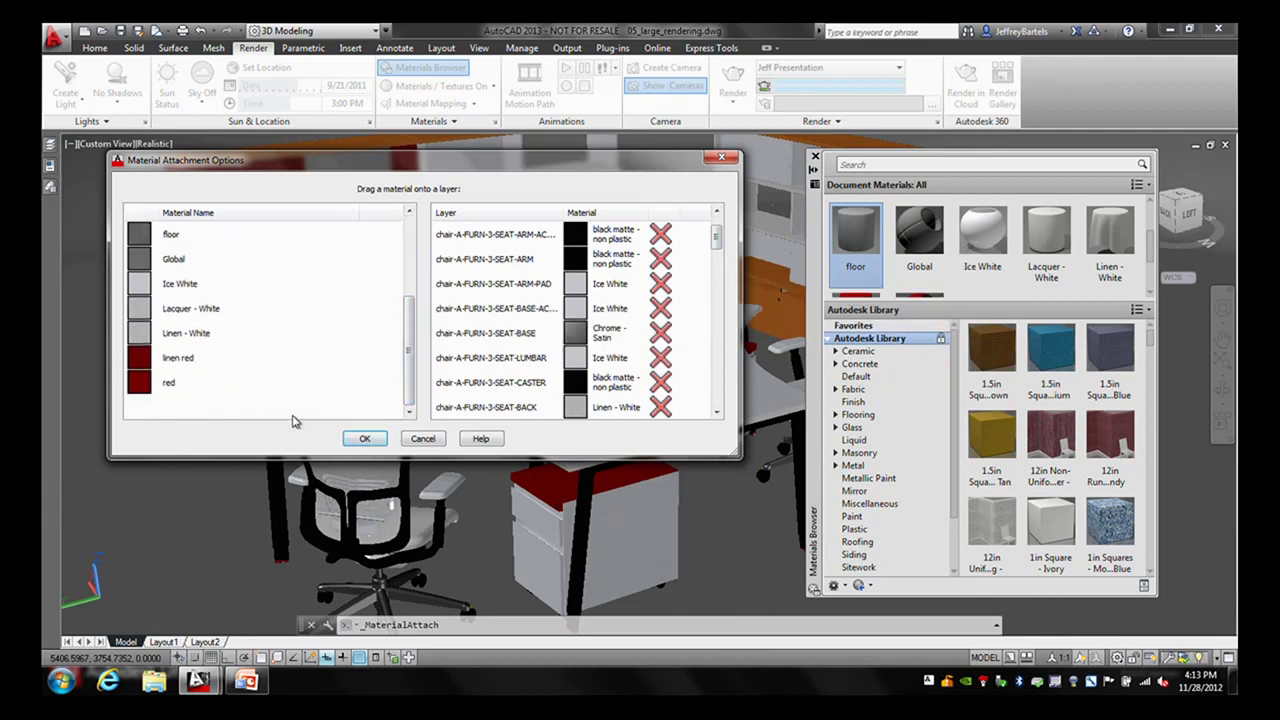
- Attach red to SEAT-ARM-PAD and linen red to the SEAT-BACK and SEAT-SEAT layers
{"action": "left_click_drag", "start_coordinate": [162, 384], "coordinate": [577, 287]}
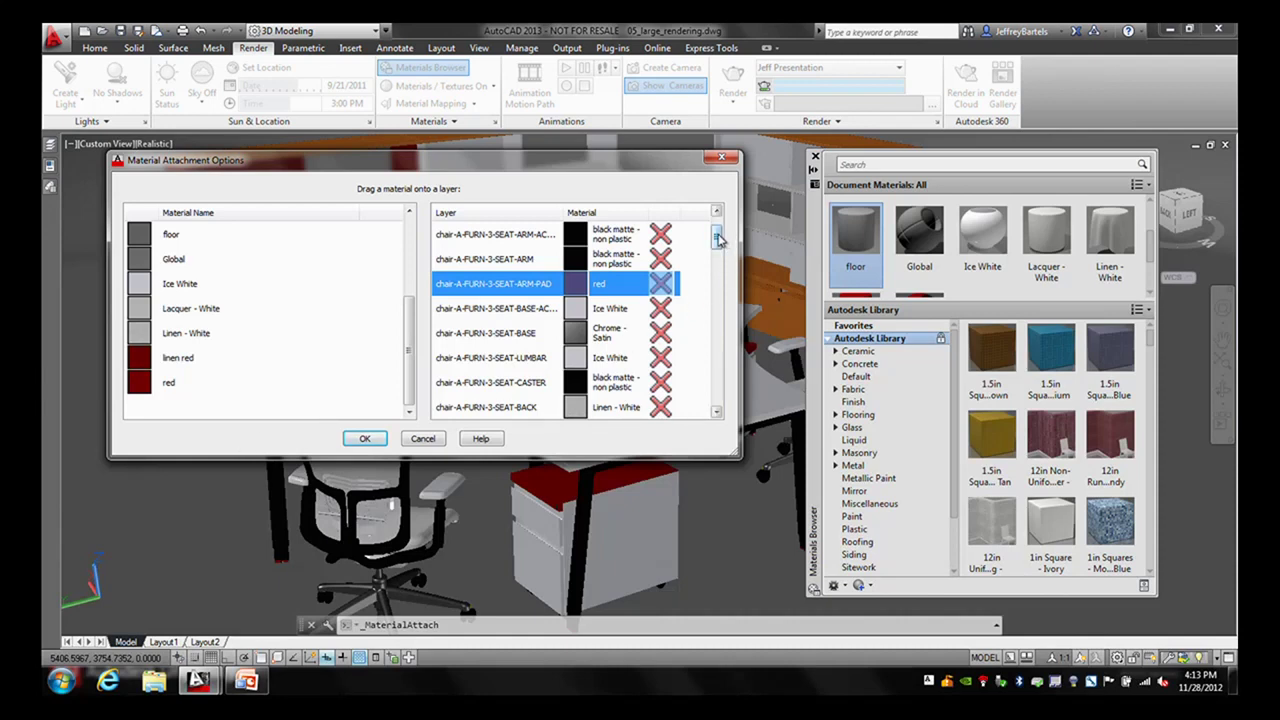
{"action": "left_click_drag", "start_coordinate": [716, 237], "coordinate": [717, 247]}
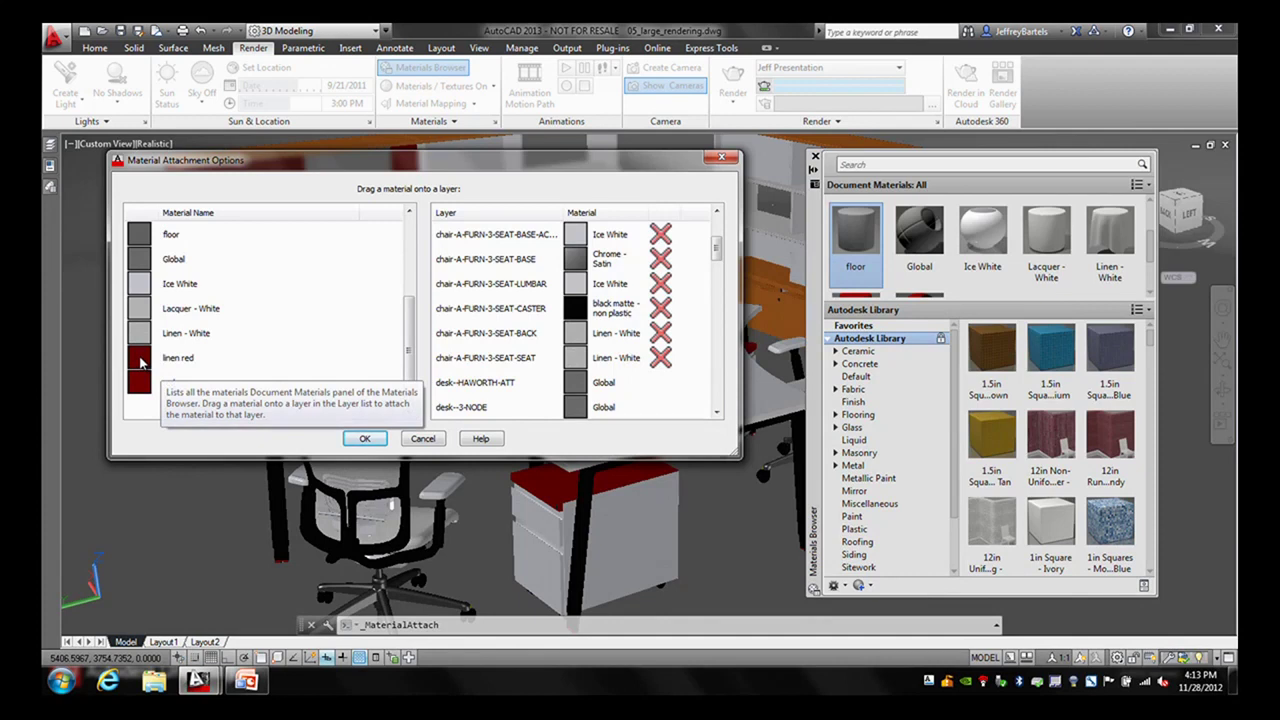
{"action": "left_click_drag", "start_coordinate": [140, 362], "coordinate": [580, 332]}
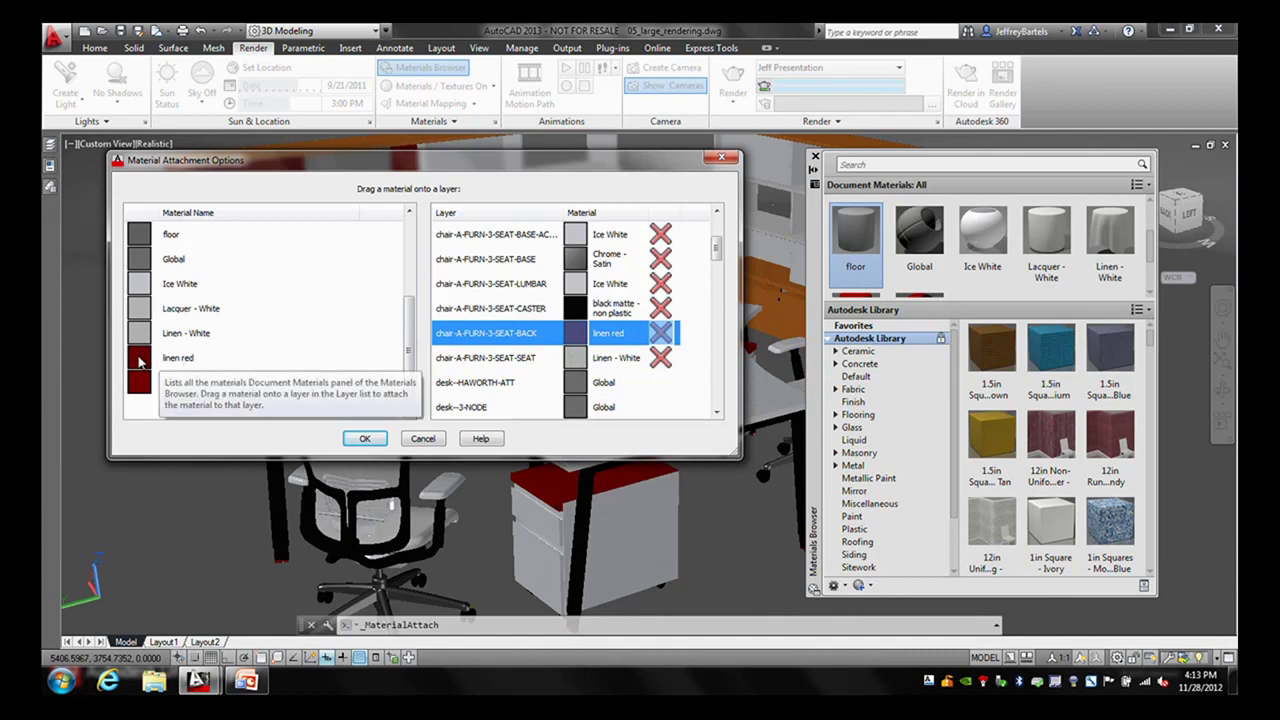
{"action": "left_click_drag", "start_coordinate": [140, 362], "coordinate": [575, 362]}
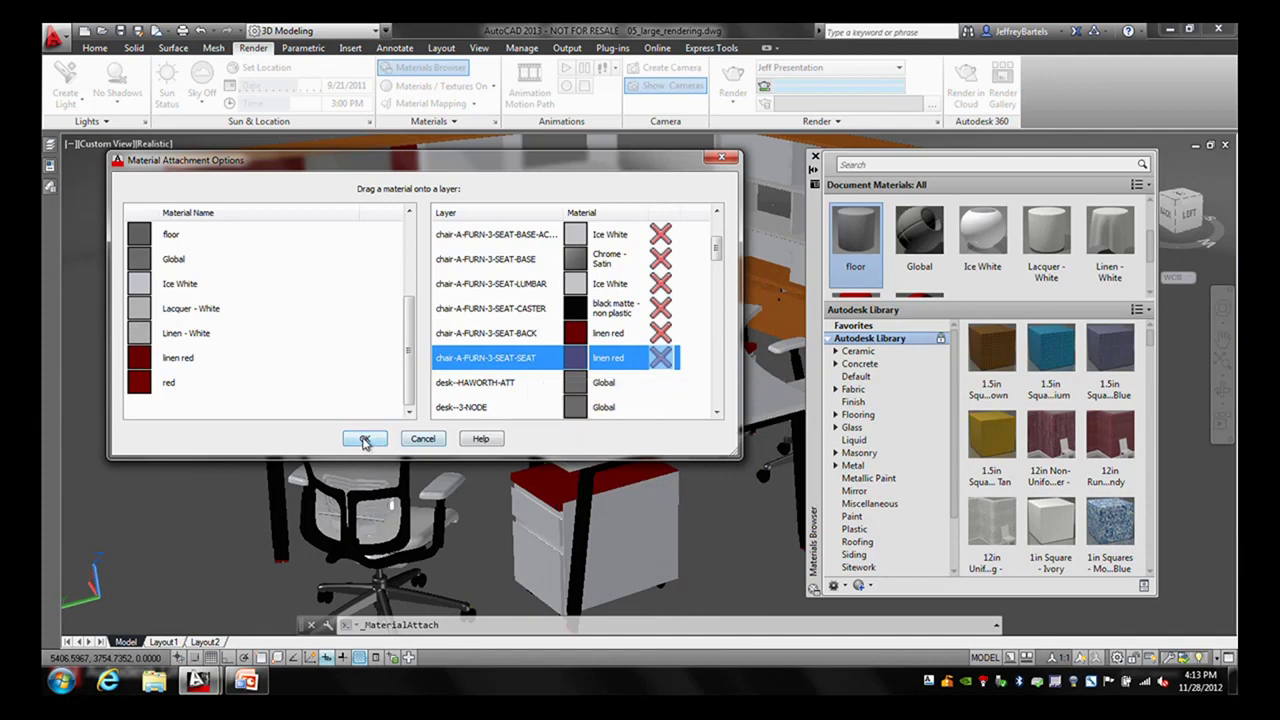
{"action": "left_click", "coordinate": [365, 438]}
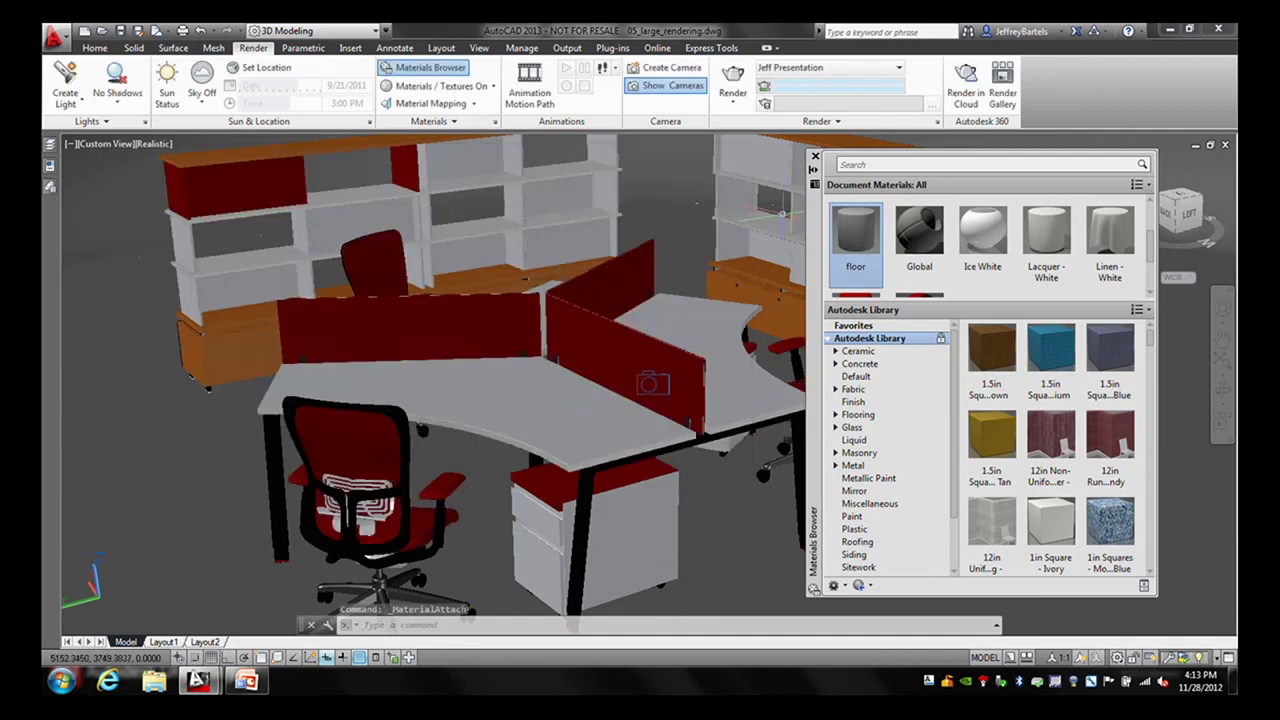
{"action": "left_click", "coordinate": [733, 85]}
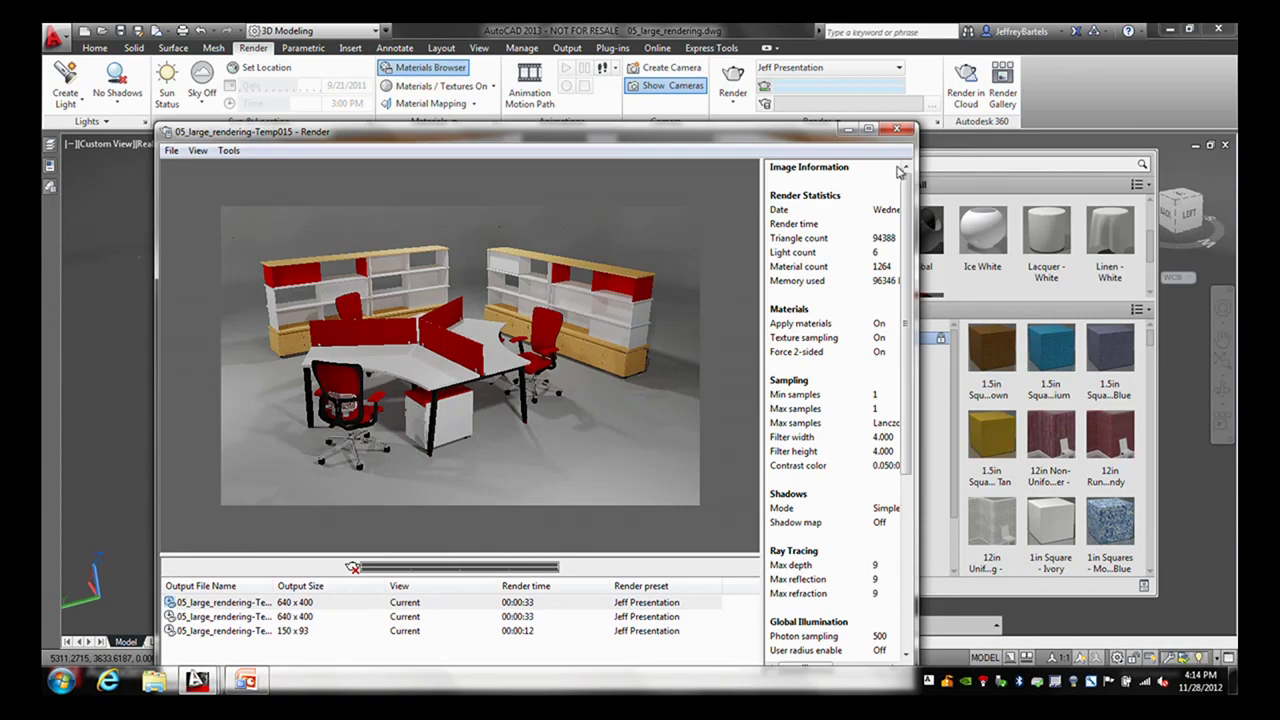
- Close the Render window after checking the red-chair rendering
{"action": "left_click", "coordinate": [900, 131]}
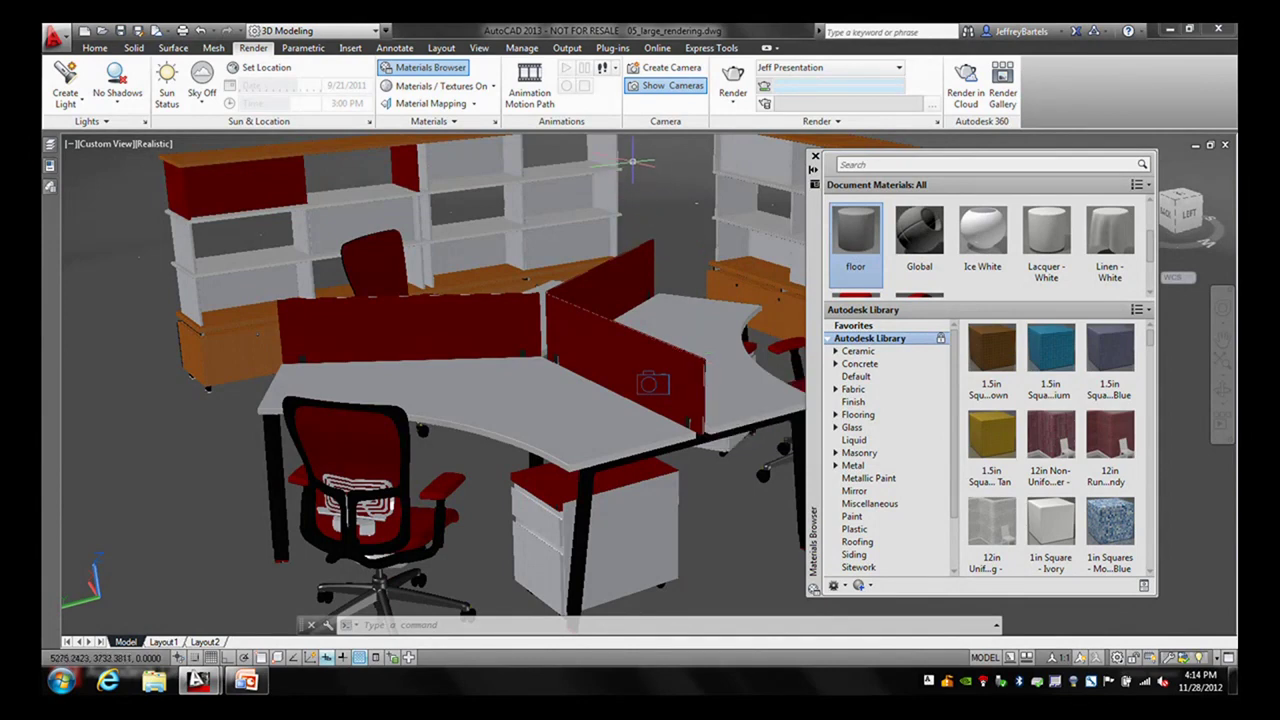
- Attach Cherry - Natural Medium Gloss to the desk-3-PED-DRAWER layer by layer
{"action": "left_click", "coordinate": [453, 122]}
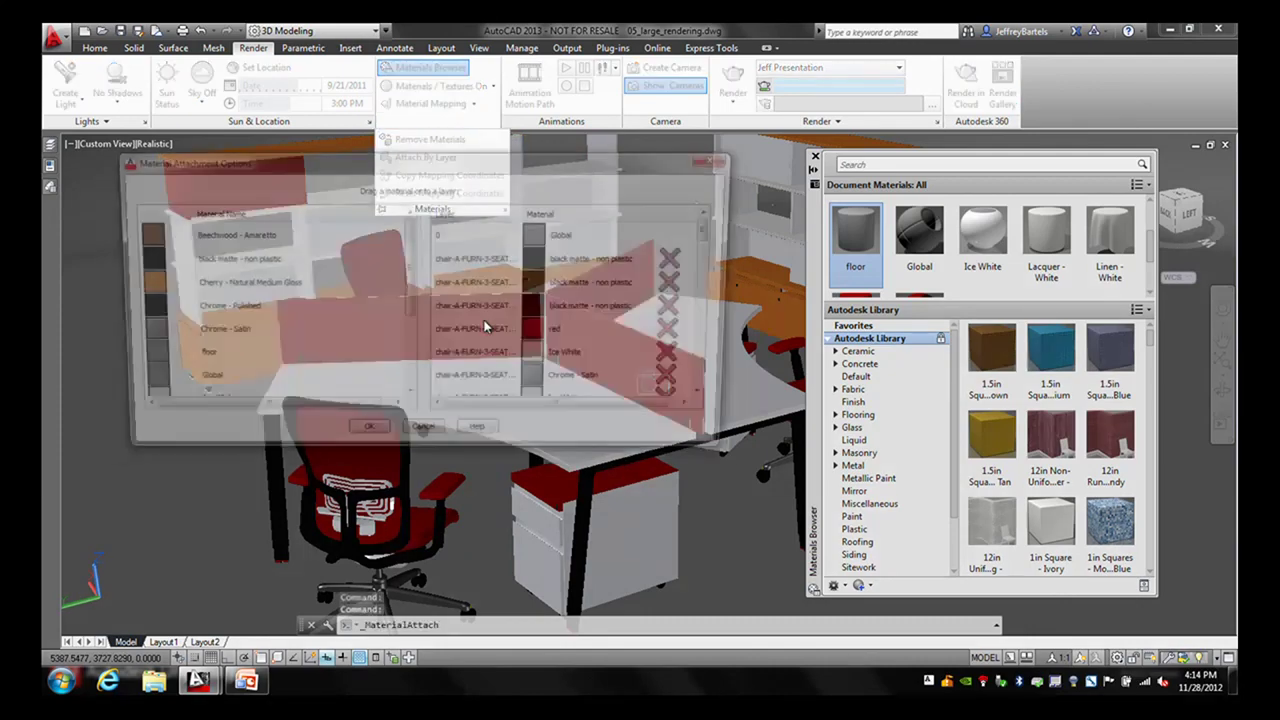
{"action": "left_click_drag", "start_coordinate": [716, 231], "coordinate": [720, 296]}
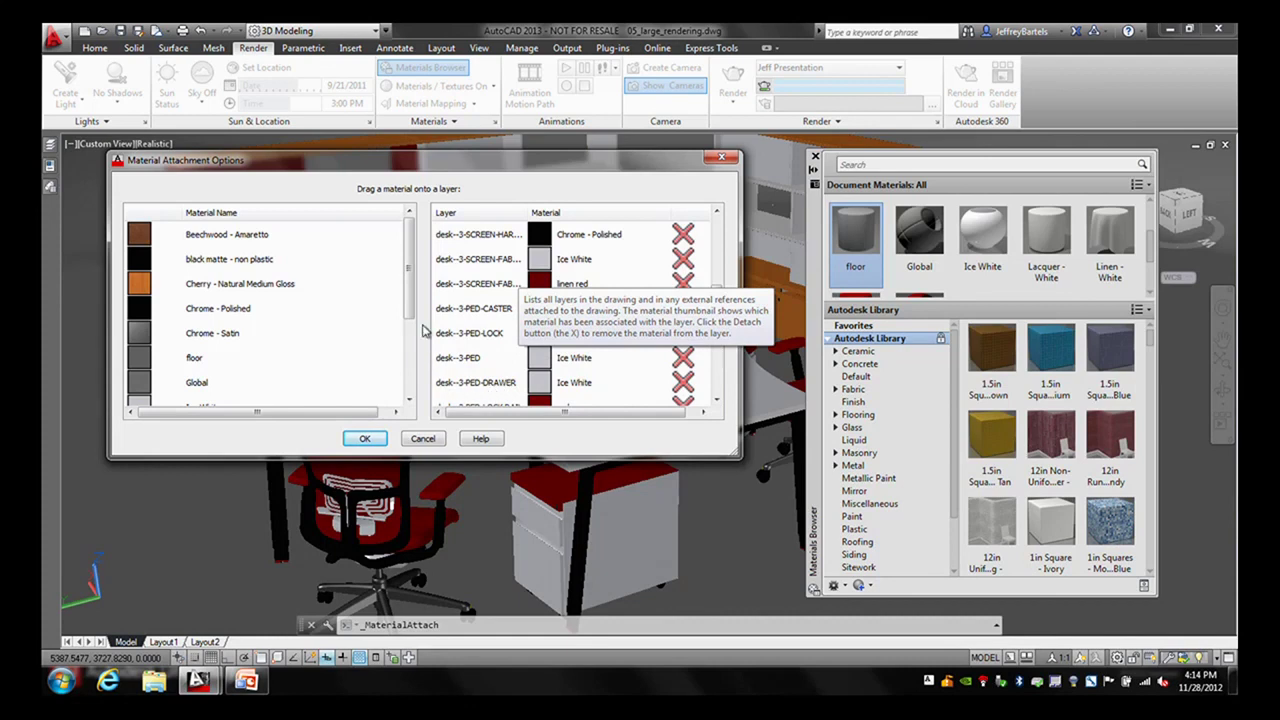
{"action": "left_click_drag", "start_coordinate": [138, 287], "coordinate": [545, 388]}
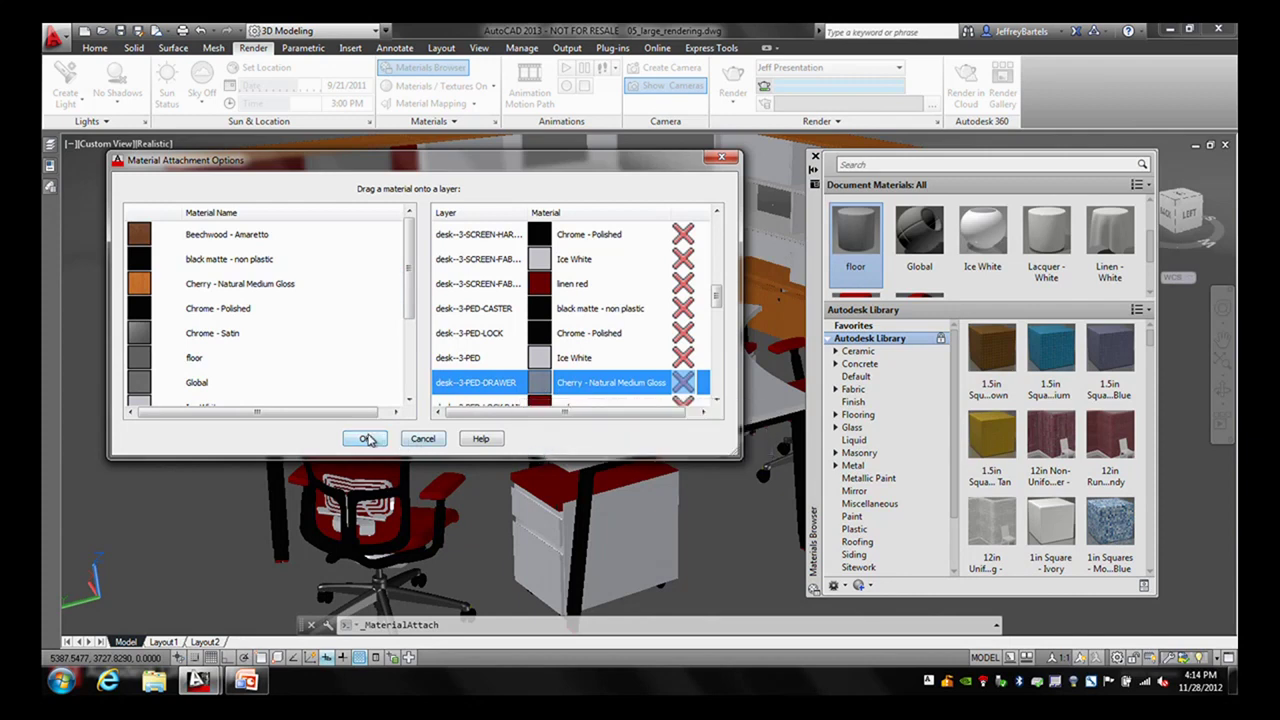
{"action": "left_click", "coordinate": [366, 439]}
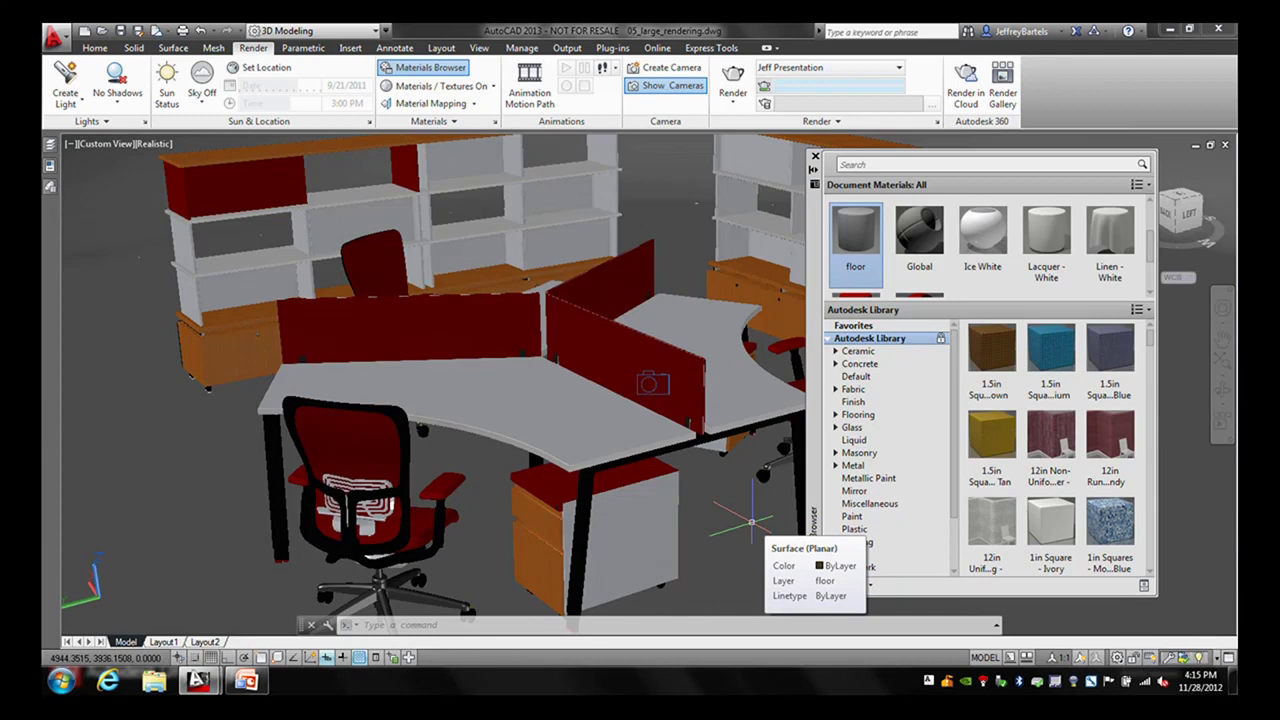
{"action": "left_click", "coordinate": [733, 100]}
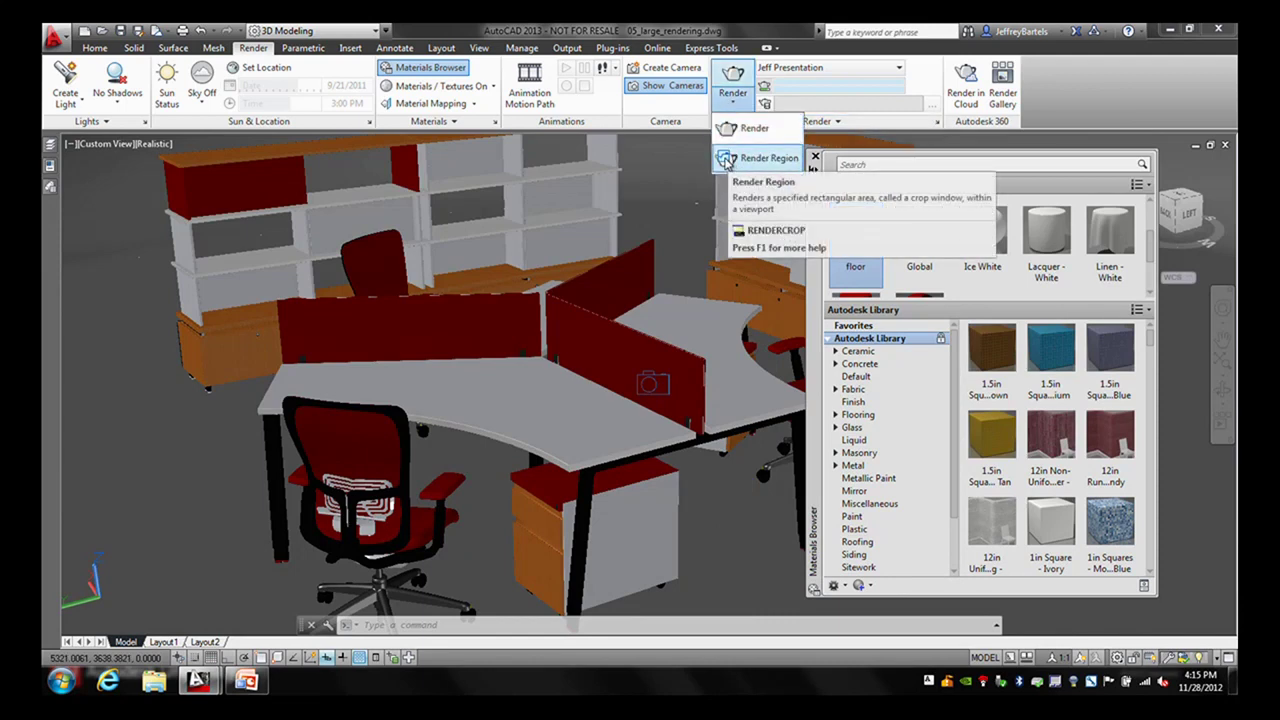
- Render only a region drawn around the drawer unit beneath the desk
{"action": "left_click", "coordinate": [726, 158]}
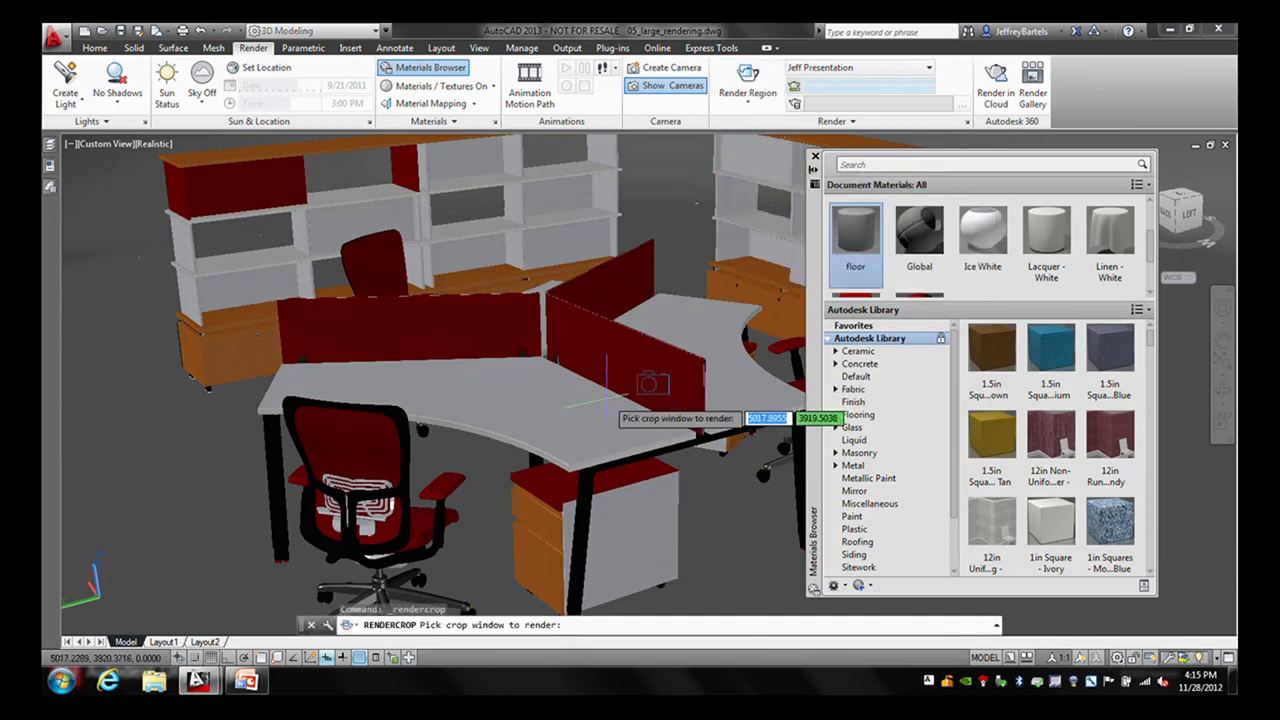
{"action": "left_click", "coordinate": [500, 461]}
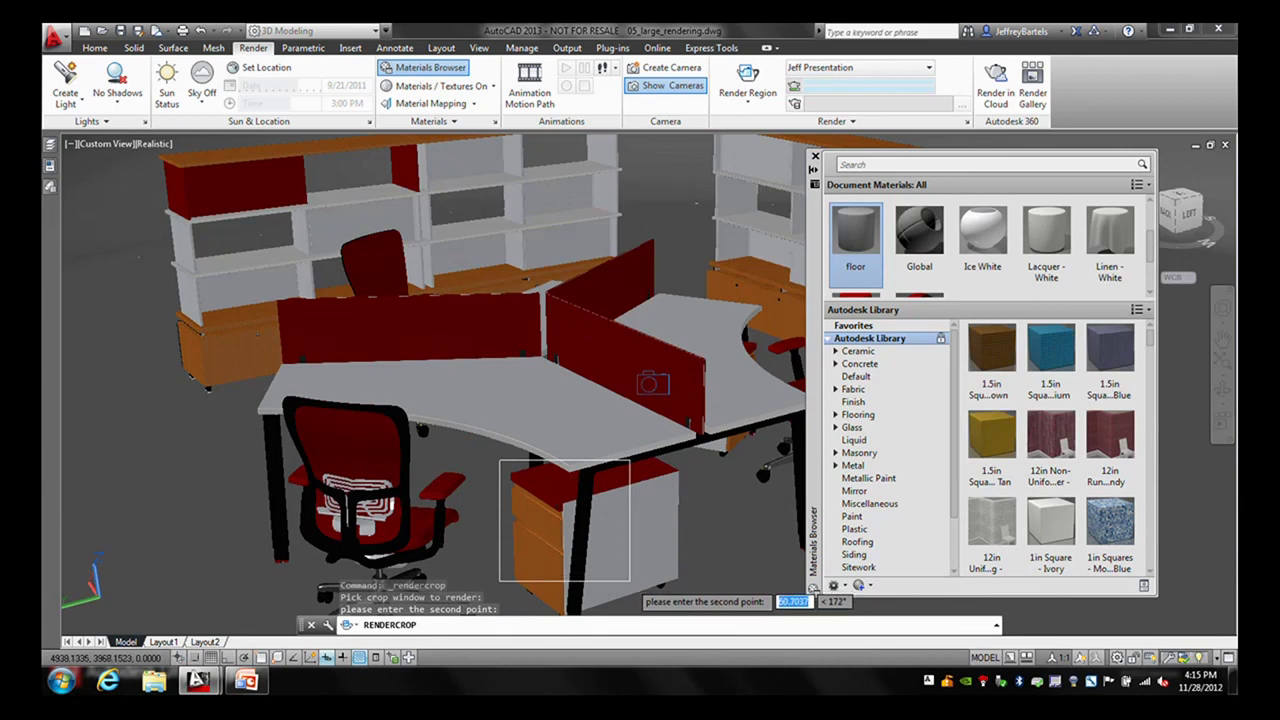
{"action": "left_click", "coordinate": [632, 588]}
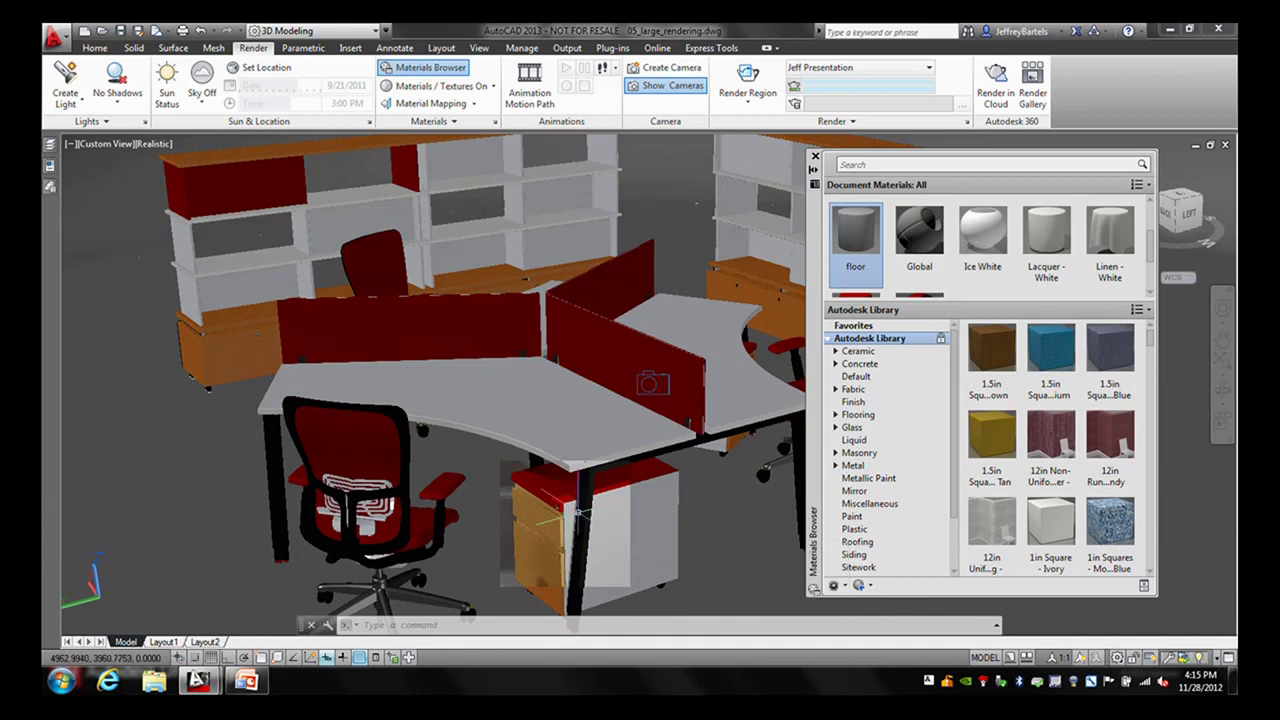
{"action": "mouse_move", "coordinate": [556, 530]}
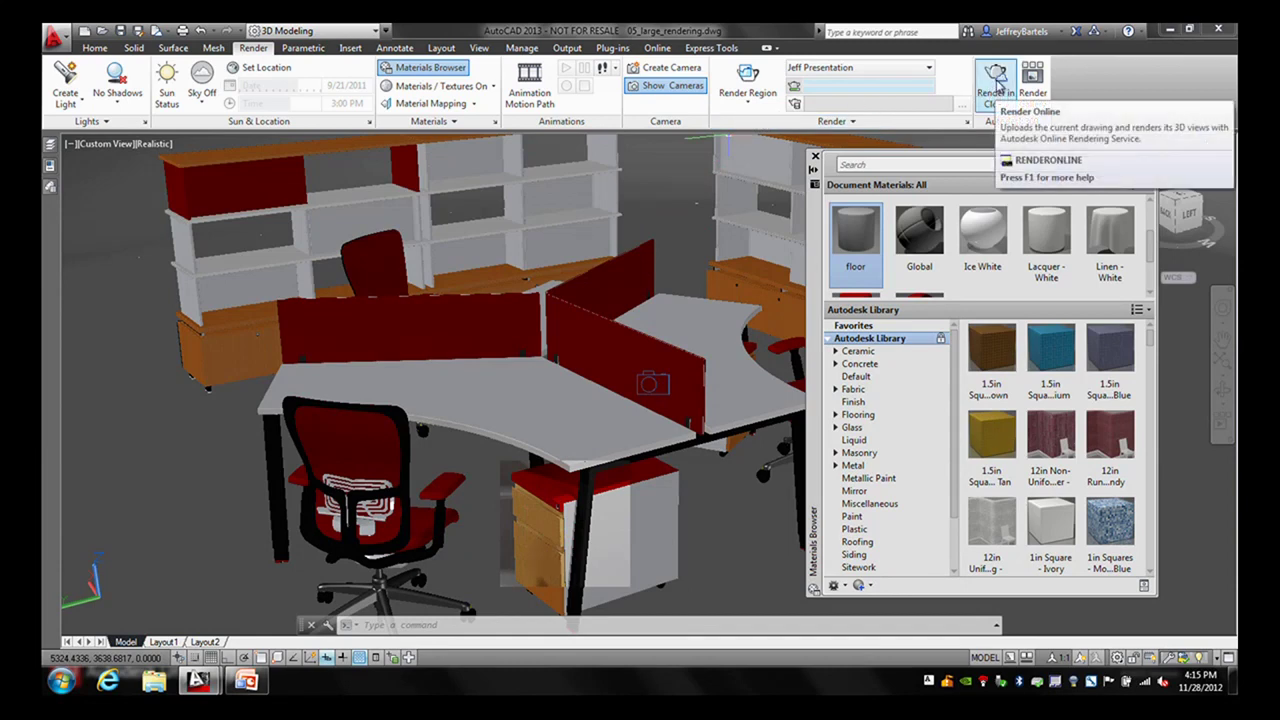
{"action": "left_click", "coordinate": [997, 87]}
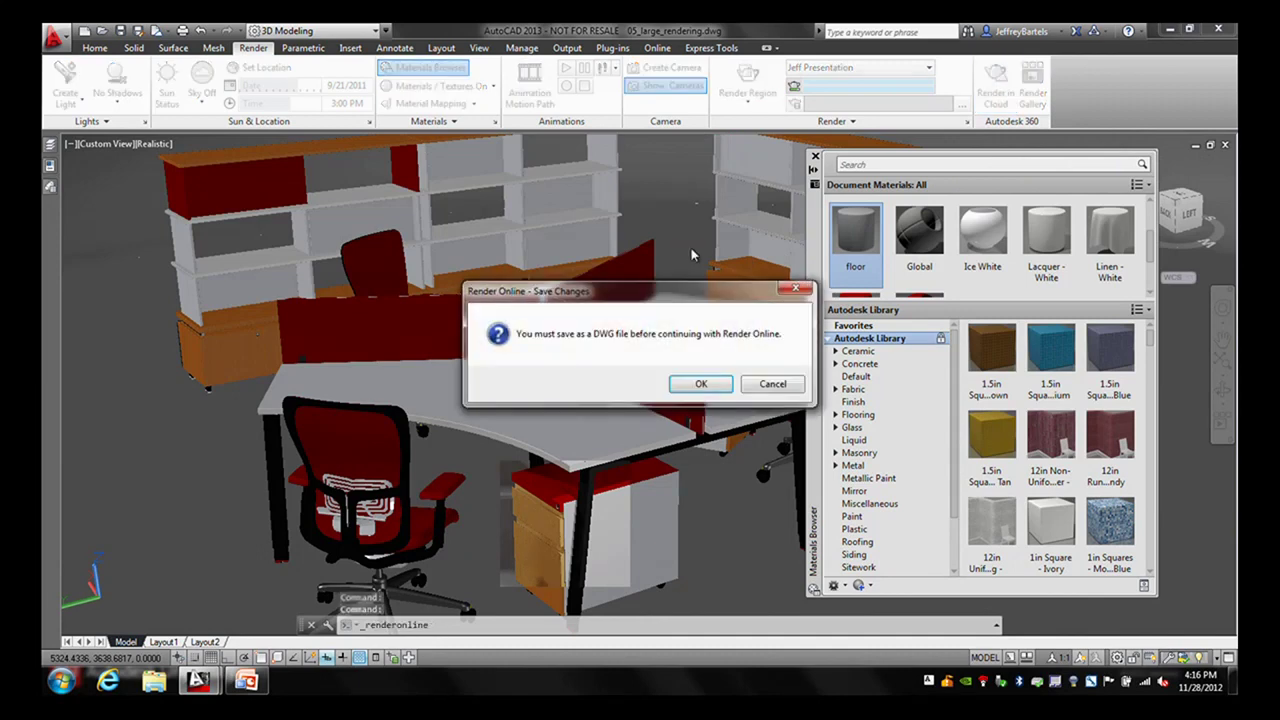
- Save 05_large_rendering.dwg and start a cloud render of its Final model view
{"action": "left_click", "coordinate": [701, 383]}
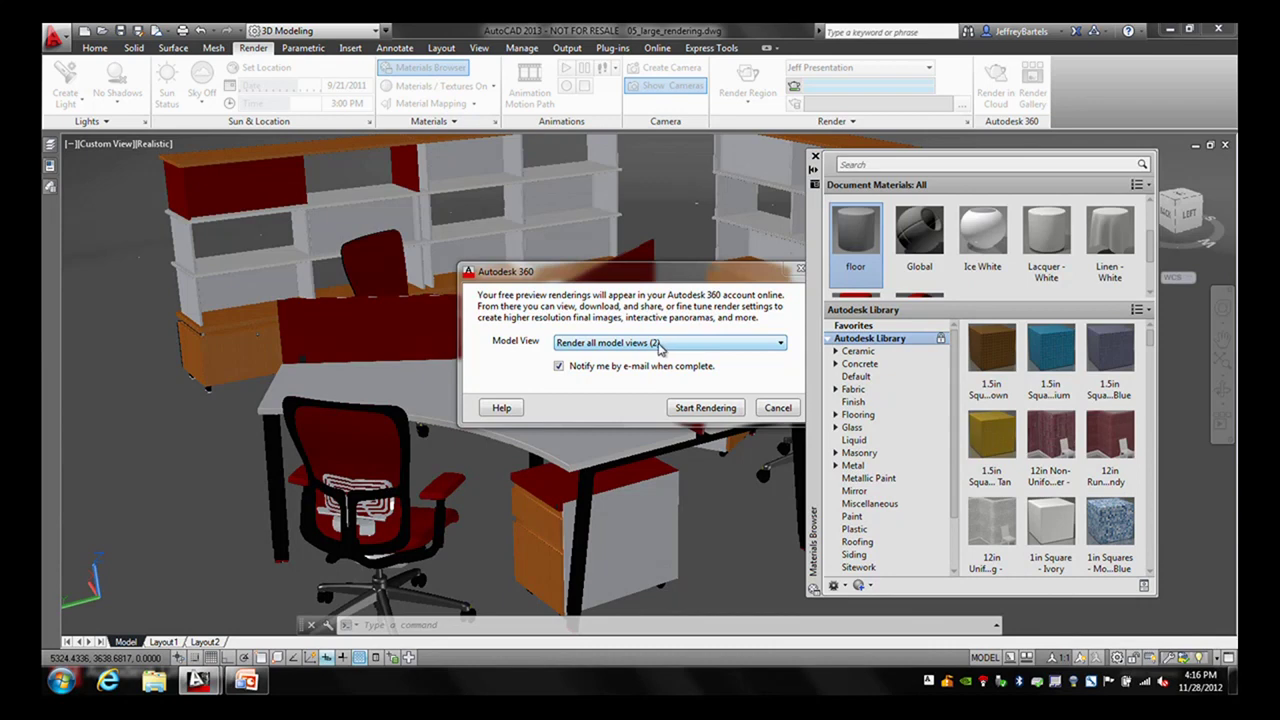
{"action": "left_click", "coordinate": [673, 345]}
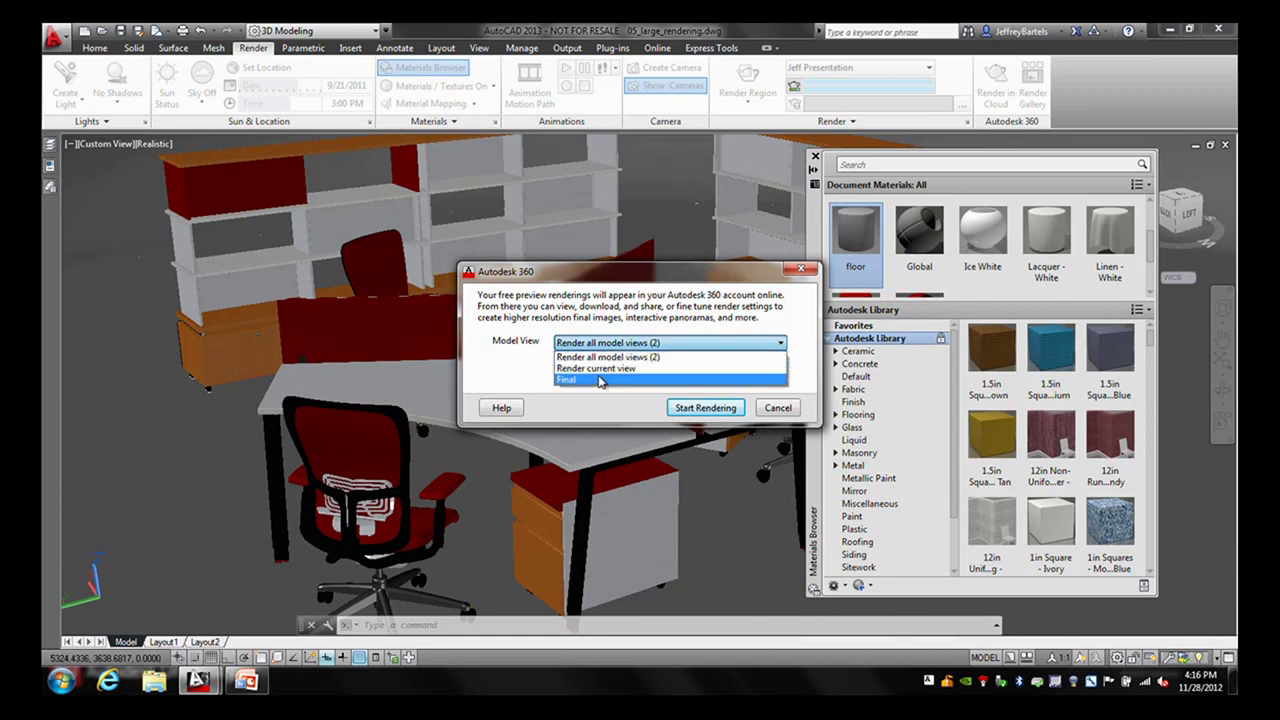
{"action": "left_click", "coordinate": [568, 381]}
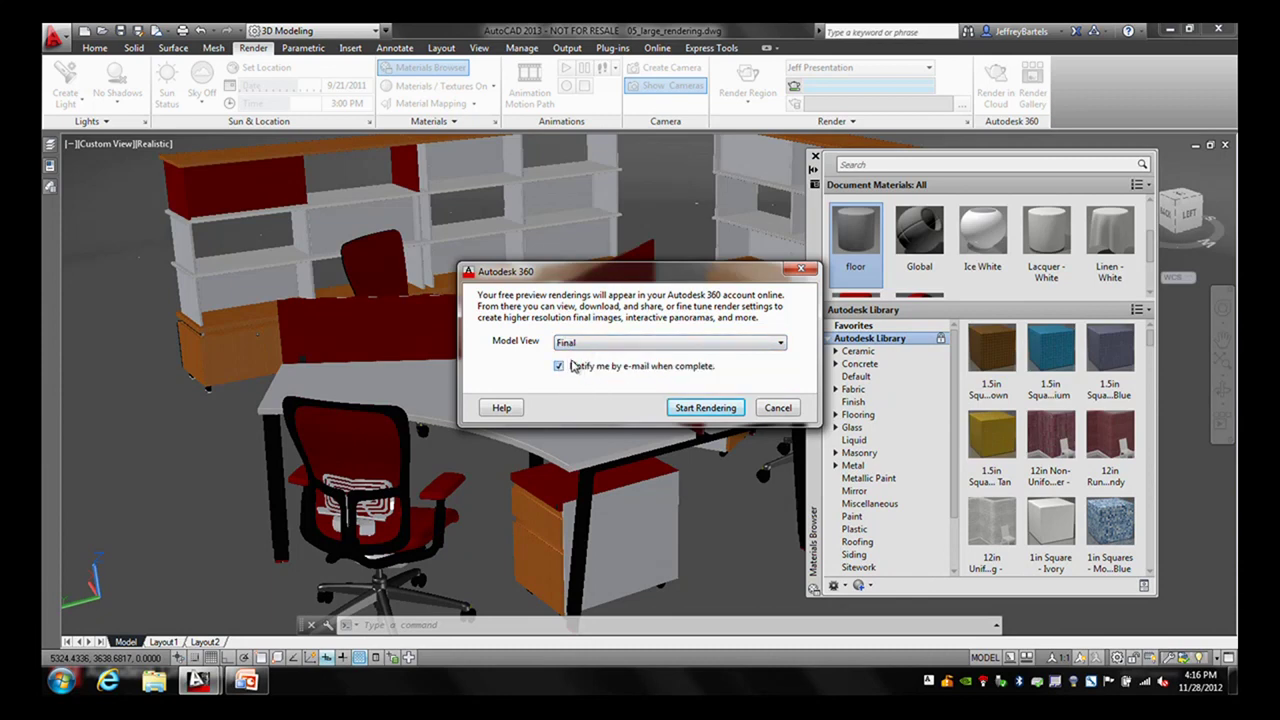
{"action": "left_click", "coordinate": [695, 407]}
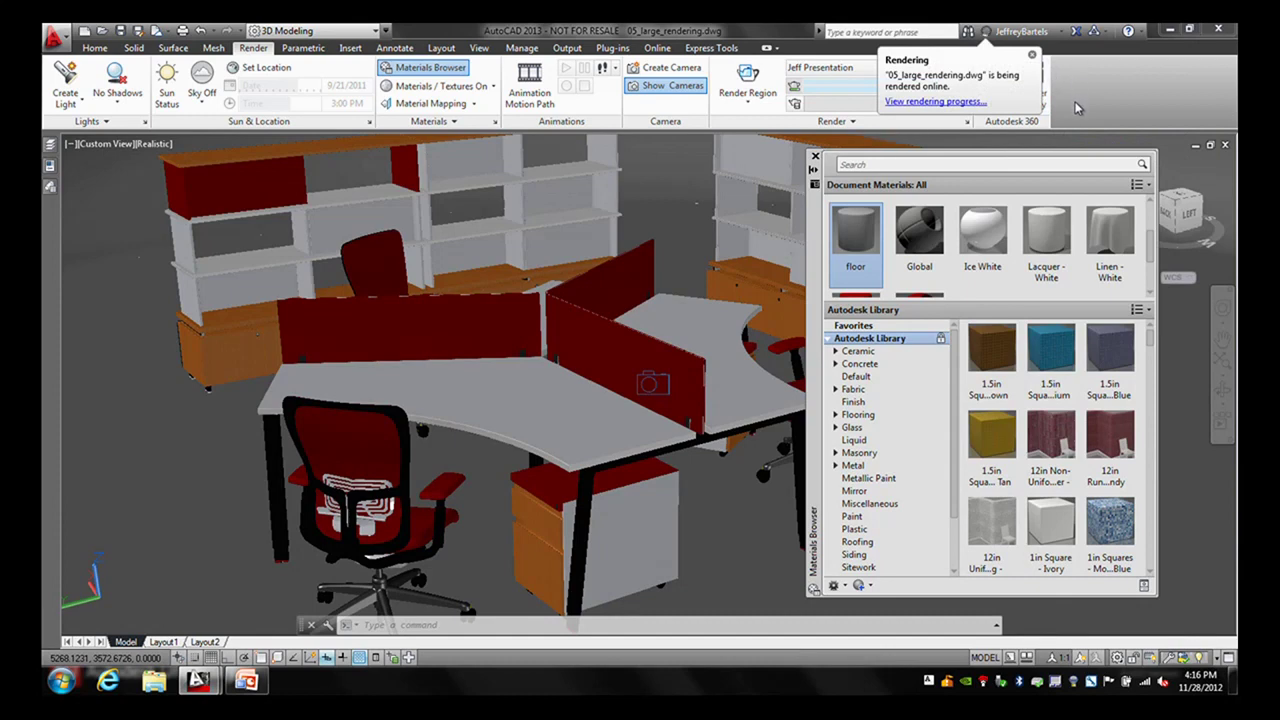
{"action": "left_click", "coordinate": [1034, 57]}
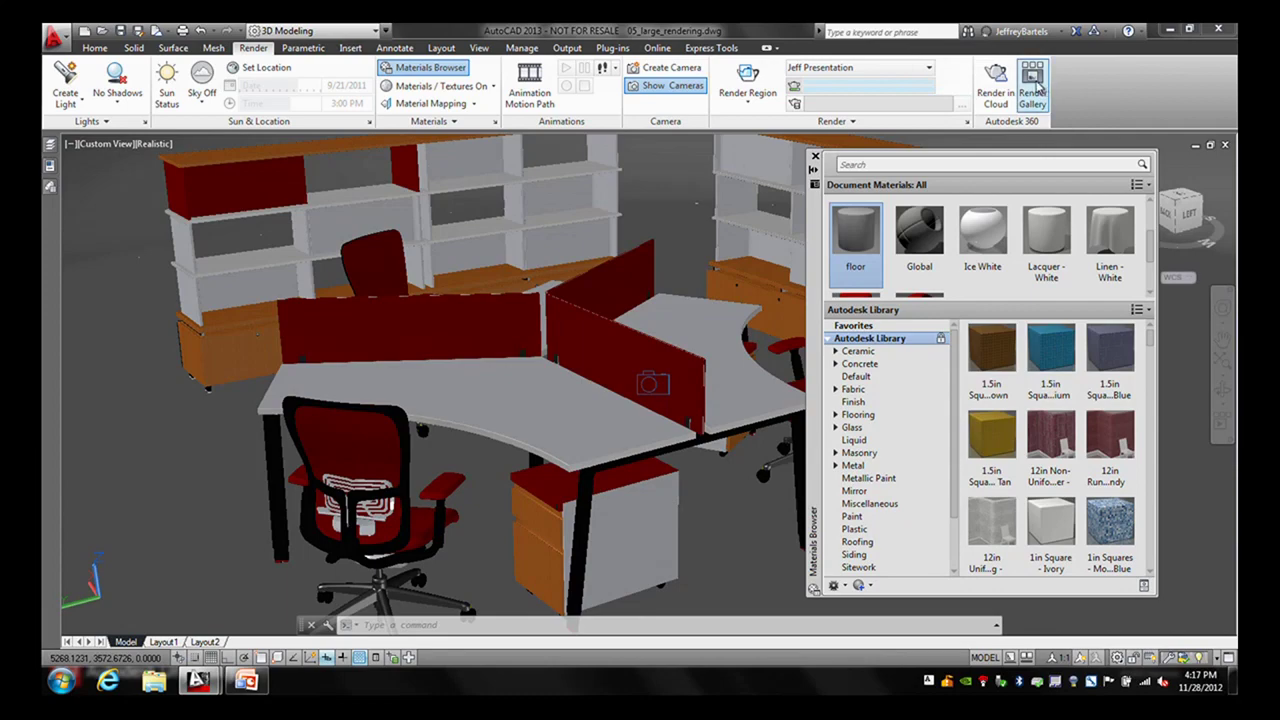
- Open the Render Gallery and sign in with the account e-mail and password
{"action": "left_click", "coordinate": [1034, 80]}
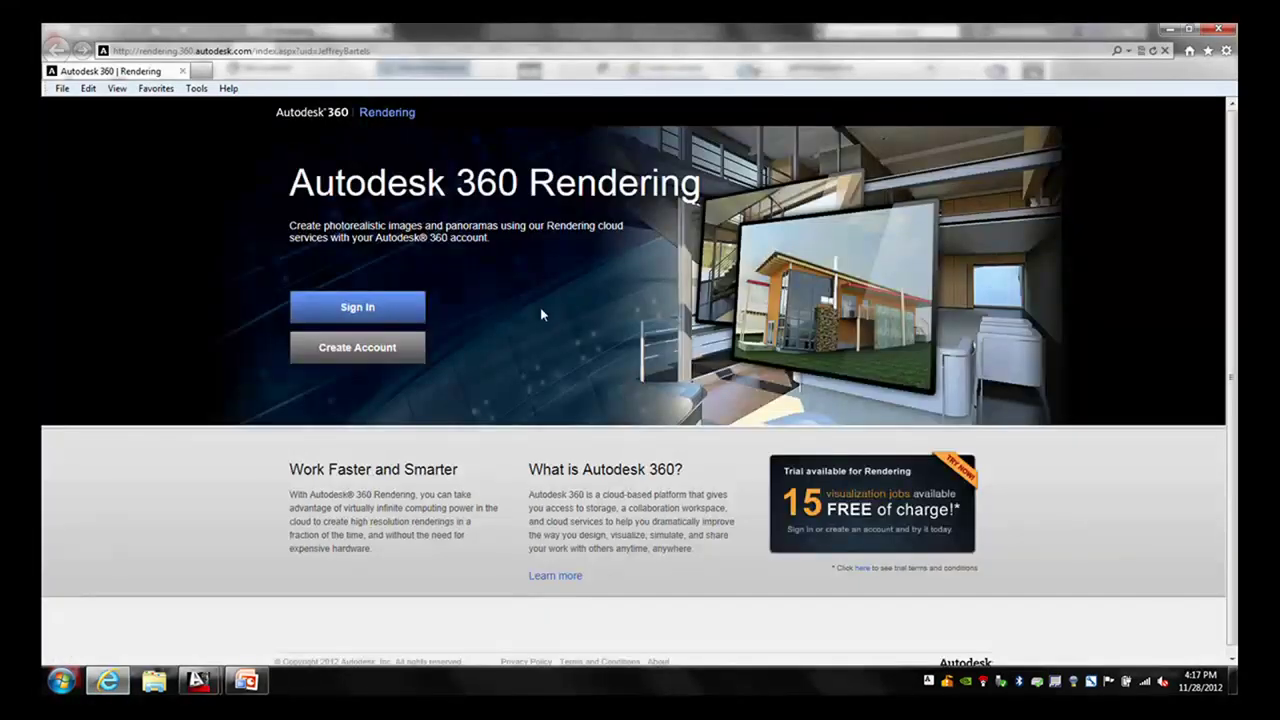
{"action": "left_click", "coordinate": [410, 308]}
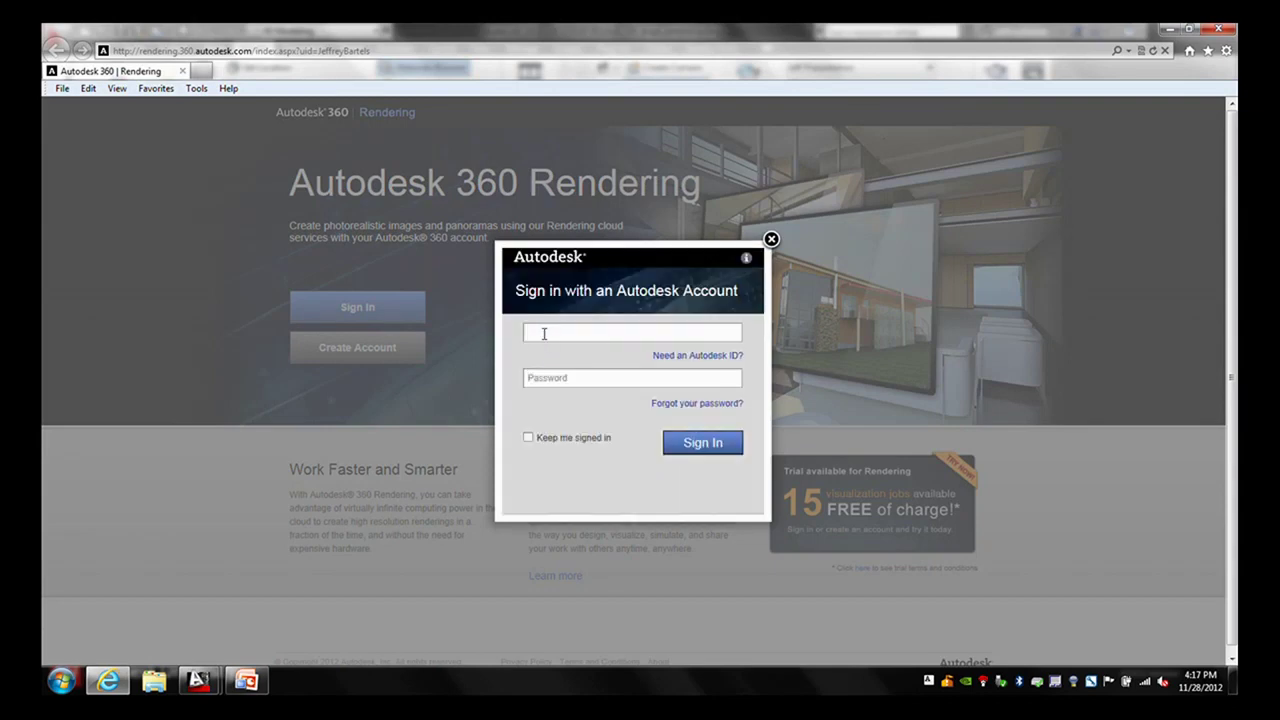
{"action": "key", "text": "Tab"}
{"action": "type", "text": "••"}
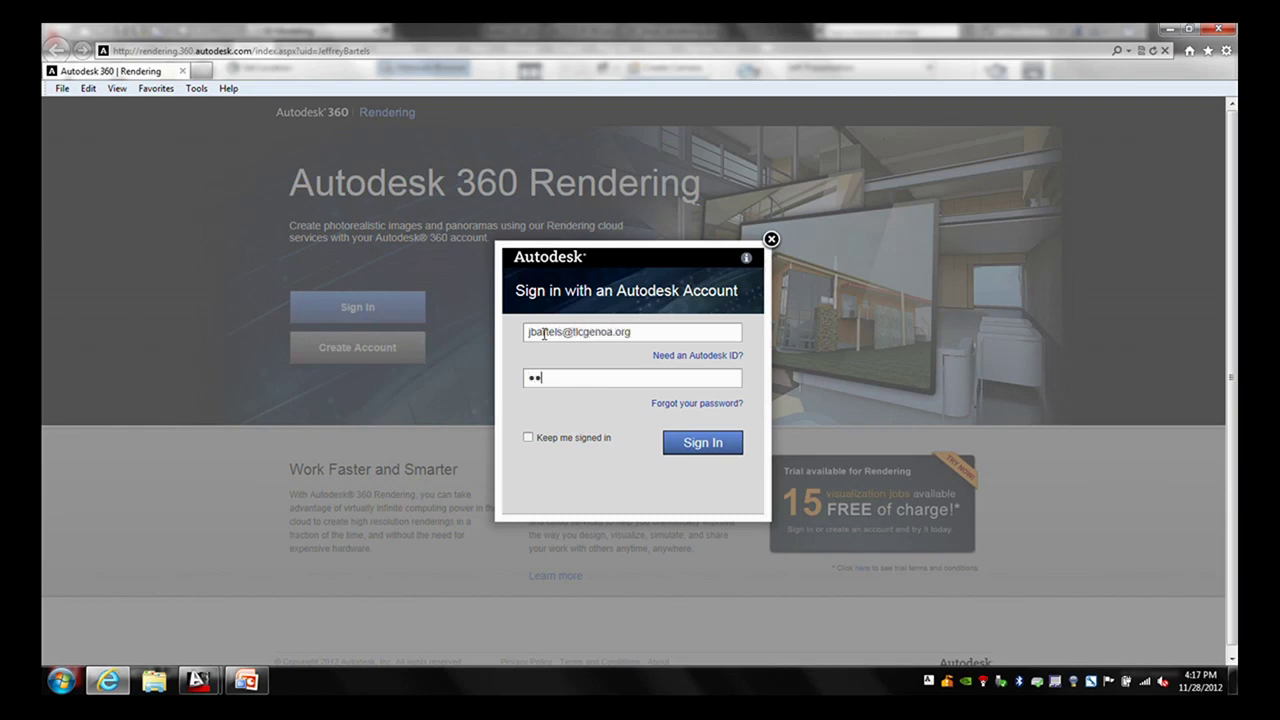
{"action": "type", "text": "•••••••"}
{"action": "left_click", "coordinate": [706, 446]}
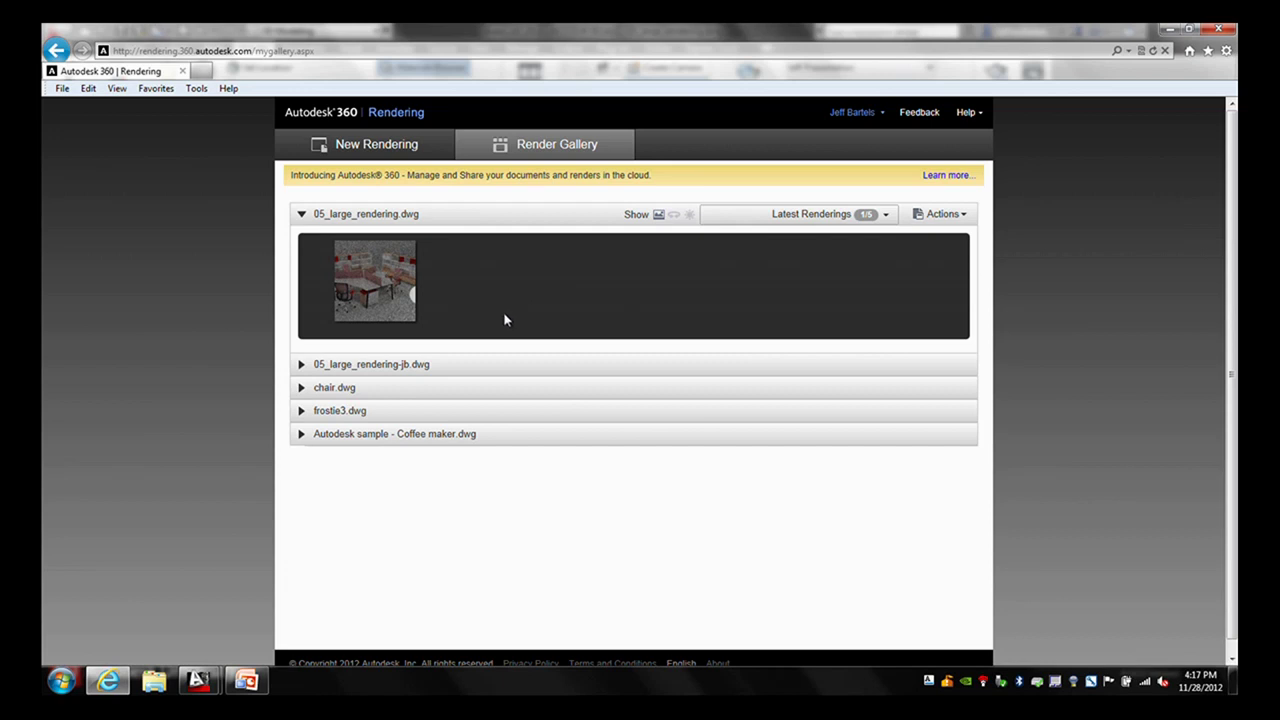
- Wait for the office rendering thumbnail to load under 05_large_rendering.dwg
{"action": "mouse_move", "coordinate": [382, 276]}
- Open the full-size draft preview of the office render and show its options menu
{"action": "left_click", "coordinate": [566, 298]}
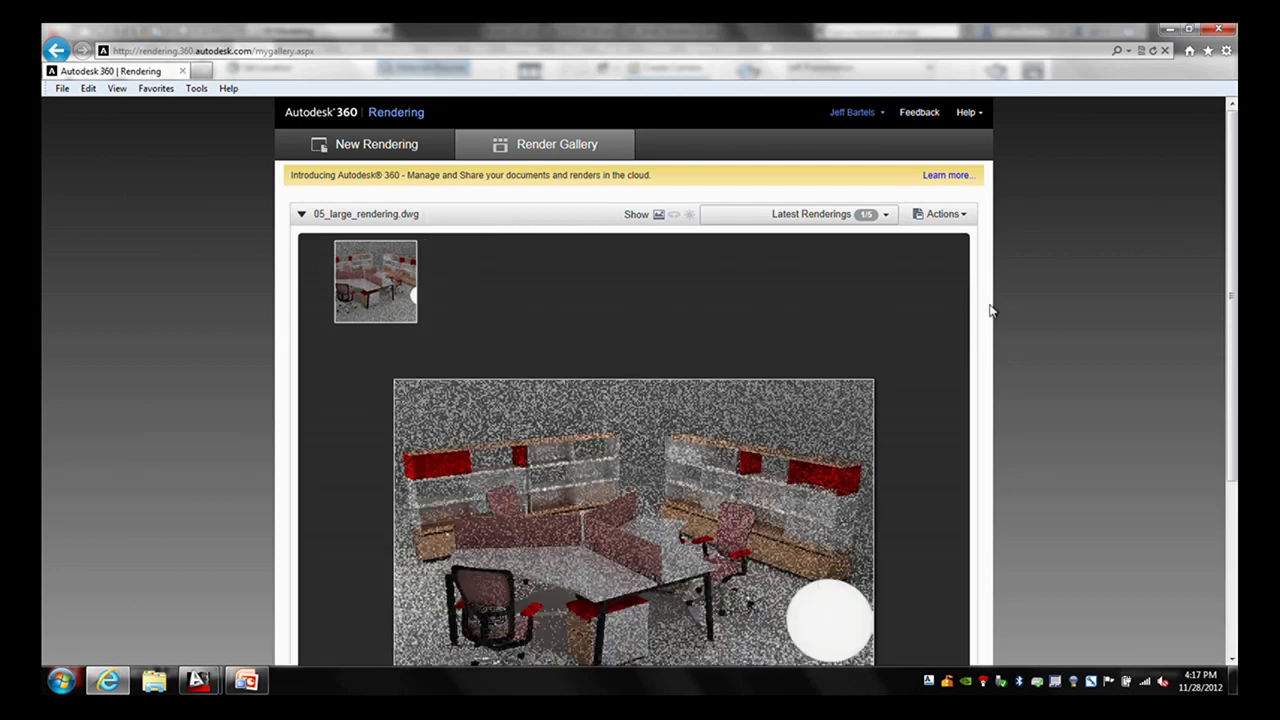
{"action": "left_click_drag", "start_coordinate": [1233, 296], "coordinate": [1234, 393]}
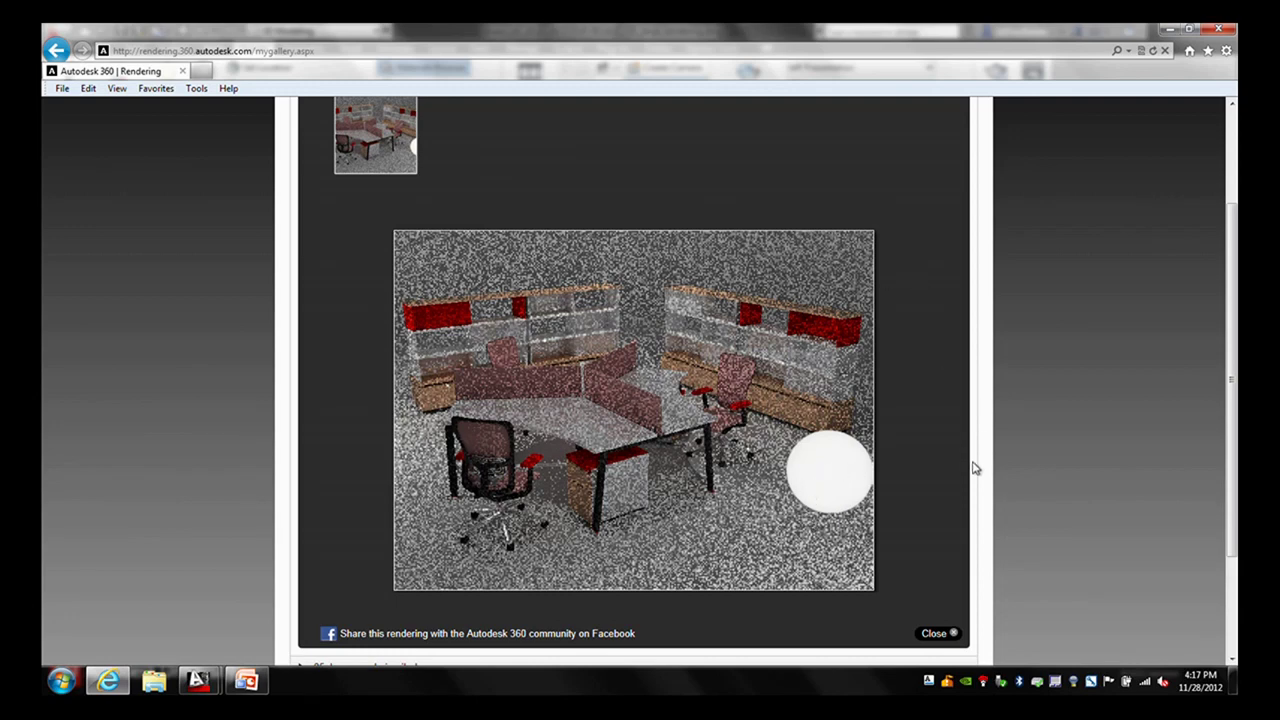
{"action": "scroll", "coordinate": [955, 419], "scroll_direction": "up", "scroll_amount": 2}
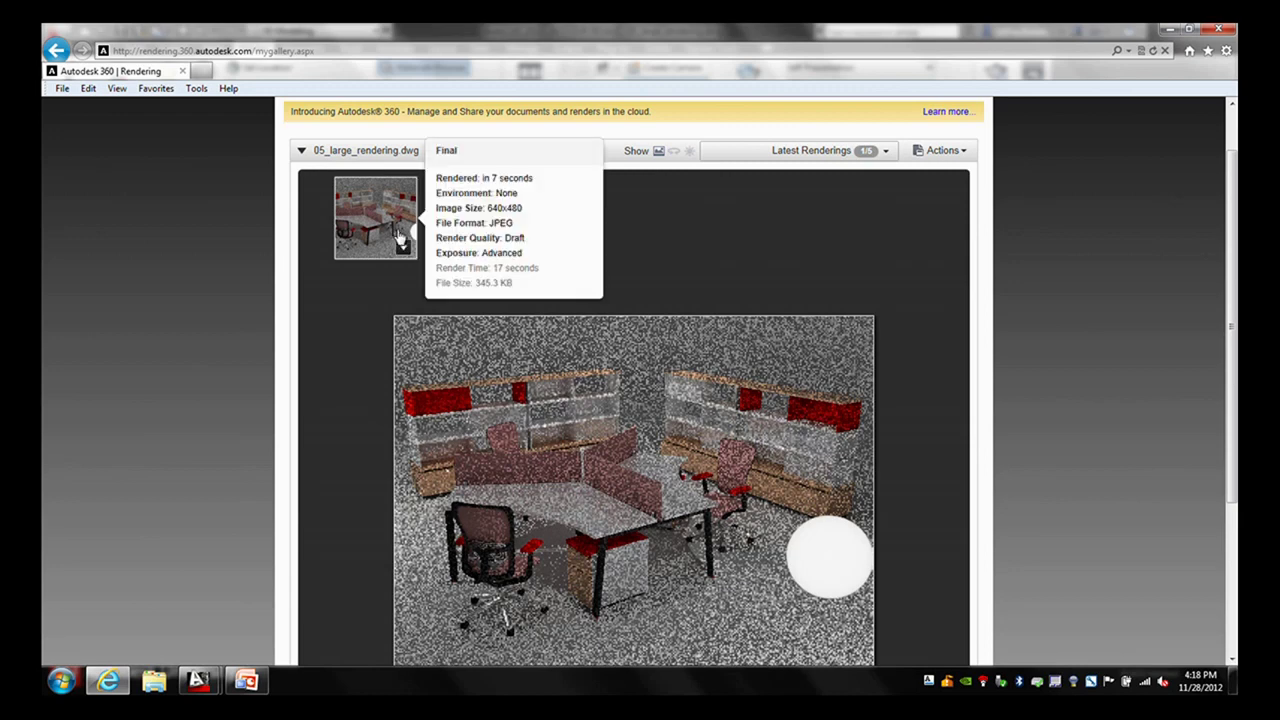
{"action": "left_click", "coordinate": [402, 250]}
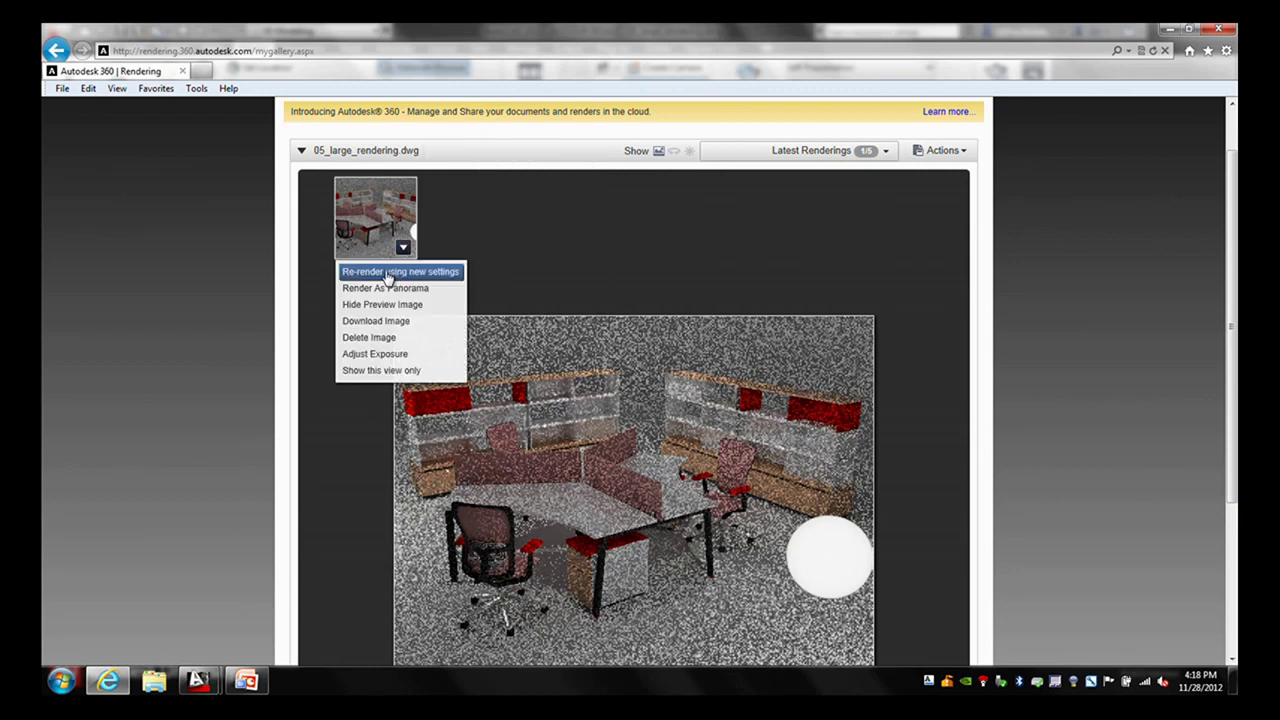
{"action": "left_click", "coordinate": [389, 274]}
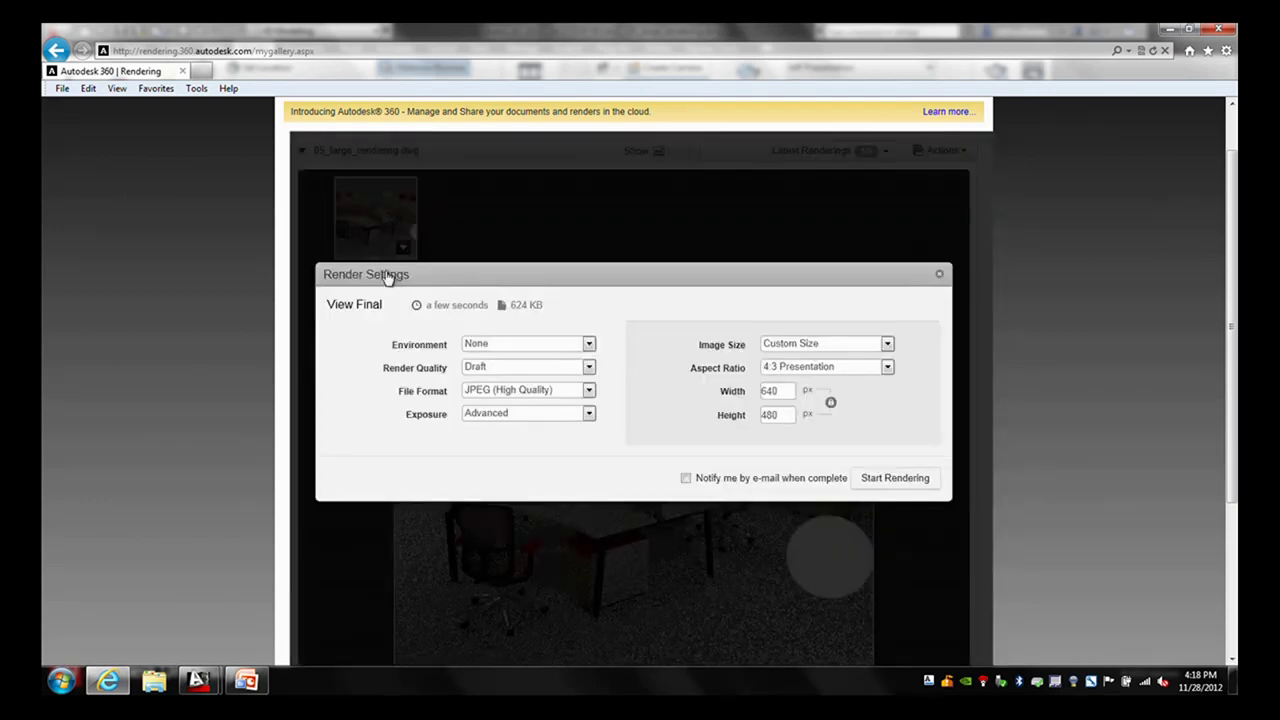
{"action": "left_click", "coordinate": [589, 344]}
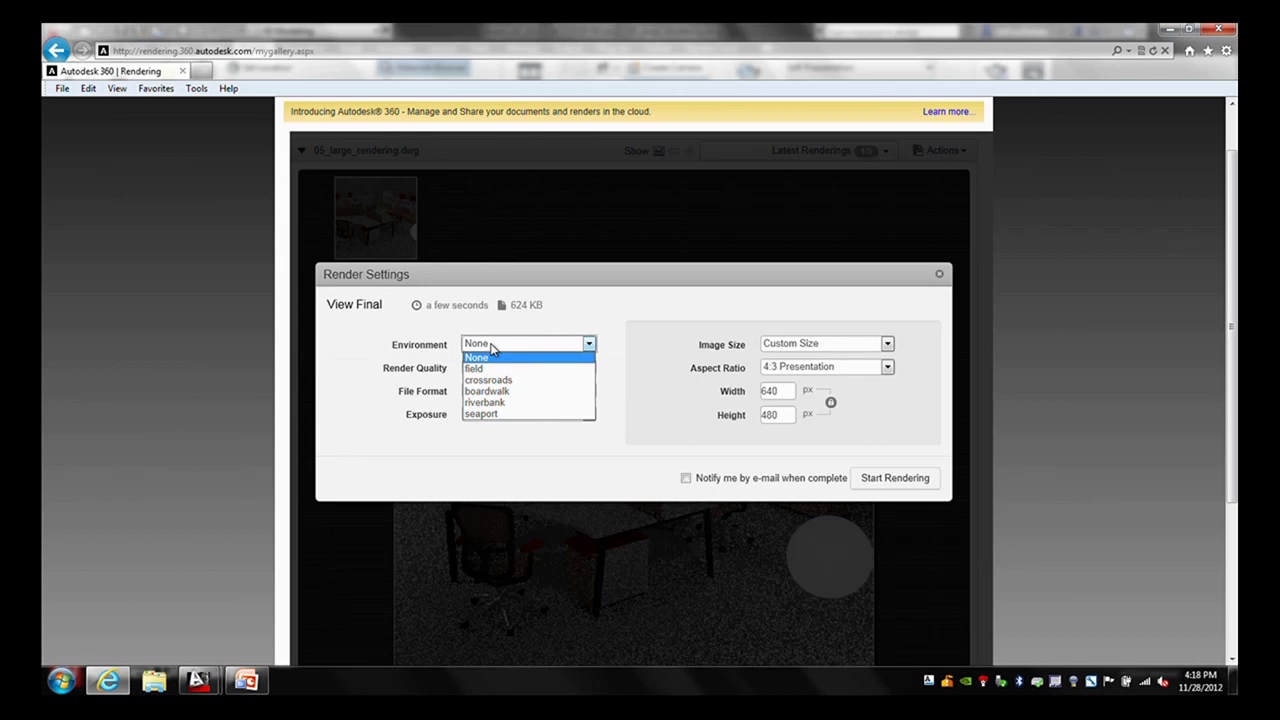
{"action": "left_click", "coordinate": [452, 348]}
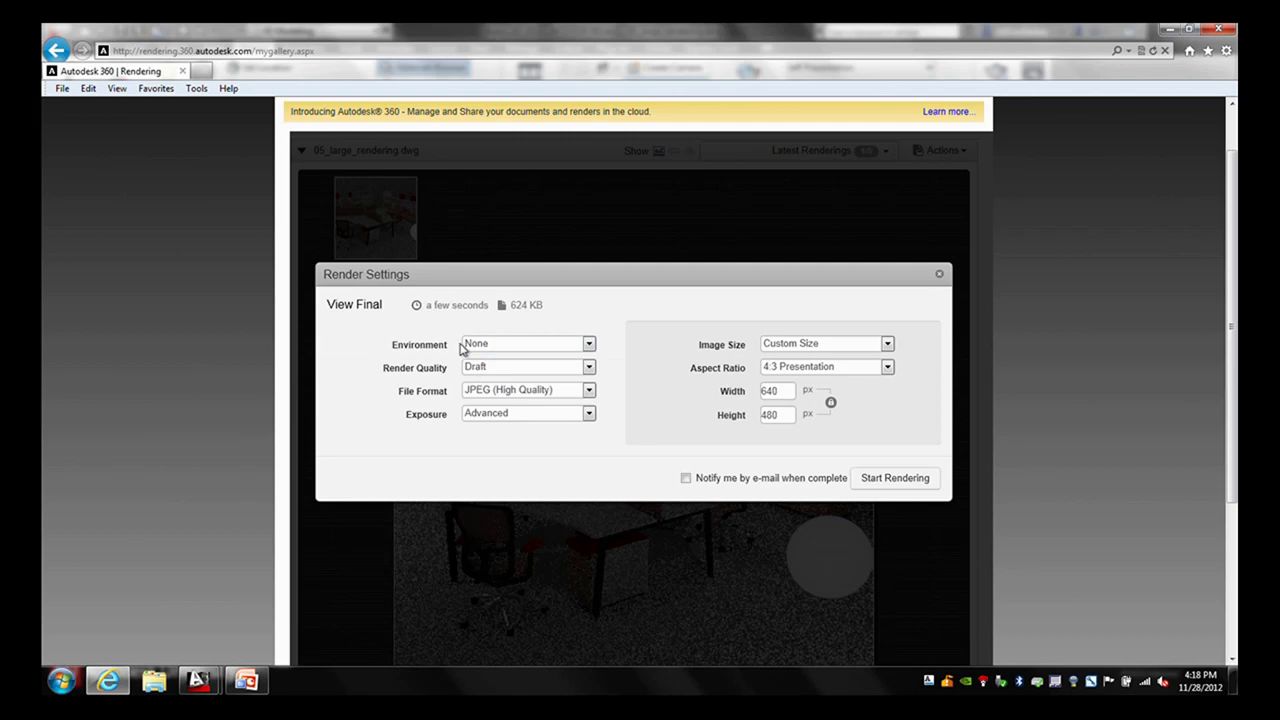
{"action": "left_click", "coordinate": [589, 367]}
{"action": "left_click", "coordinate": [531, 414]}
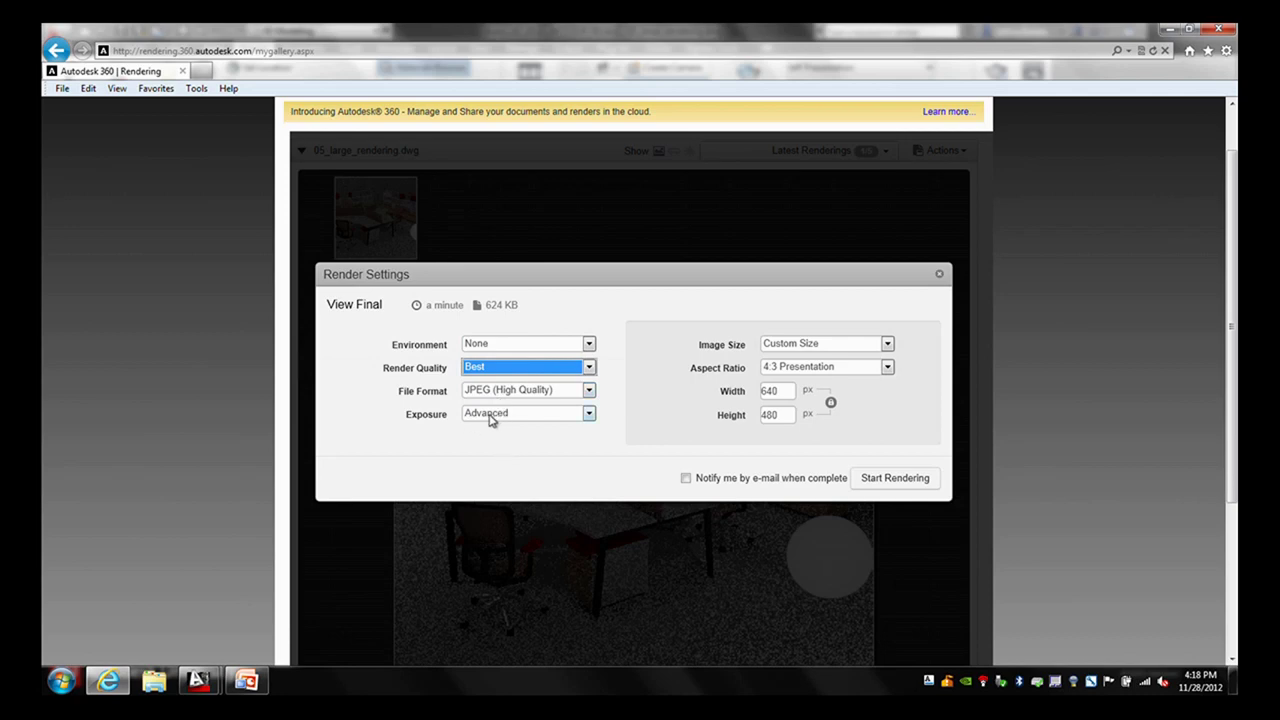
{"action": "left_click", "coordinate": [589, 414]}
{"action": "left_click", "coordinate": [590, 424]}
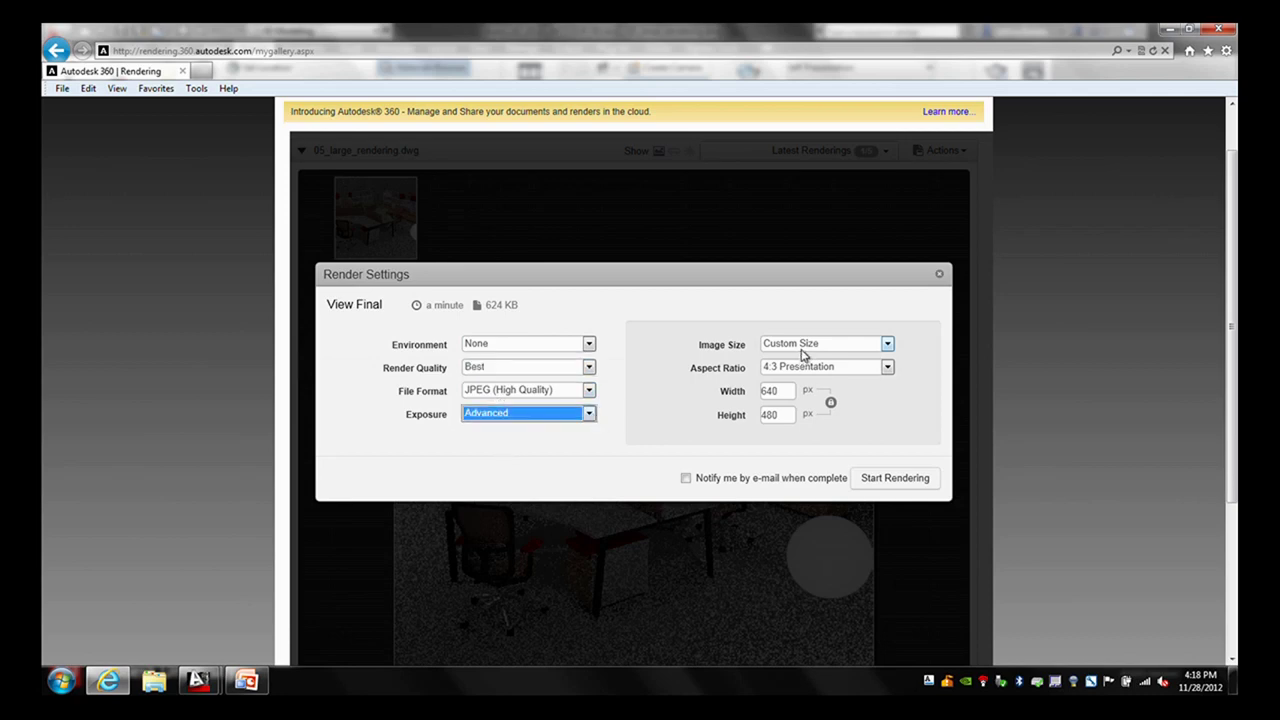
{"action": "left_click", "coordinate": [792, 396]}
{"action": "left_click", "coordinate": [940, 275]}
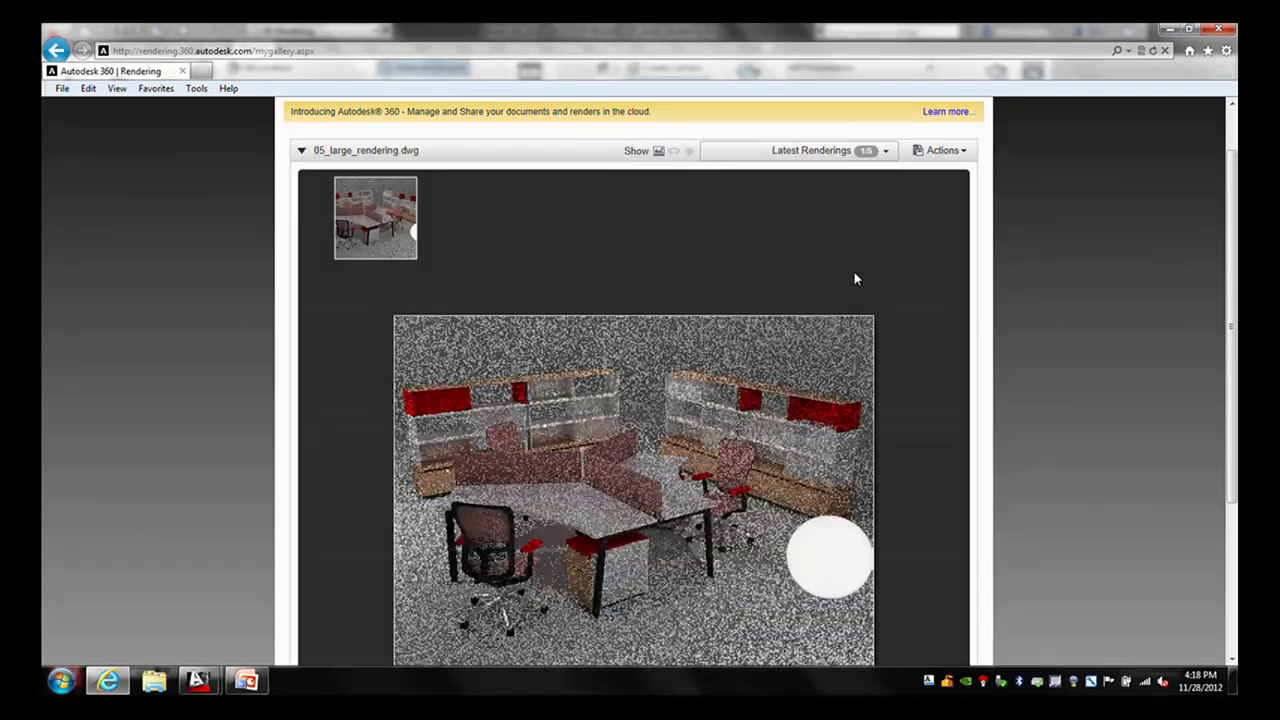
- View the jb-final360 Frostie bottle rendering under frostie3.dwg, then collapse that list
{"action": "left_click", "coordinate": [301, 150]}
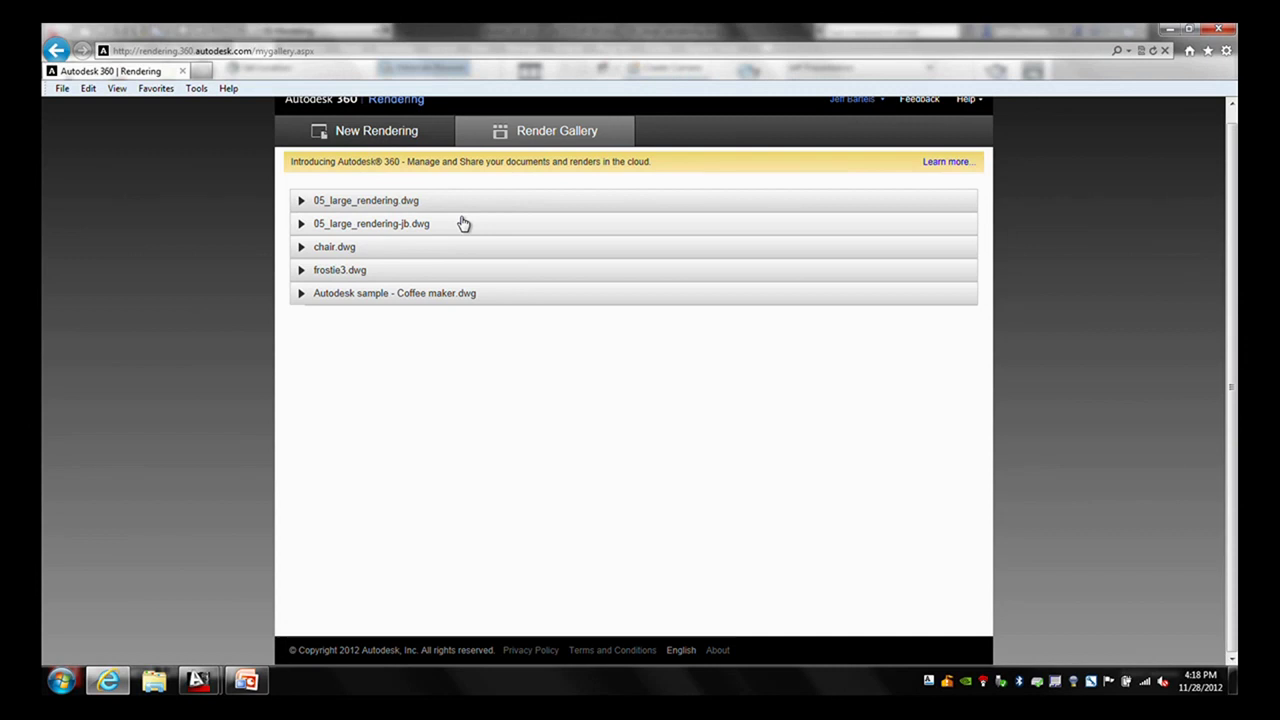
{"action": "left_click", "coordinate": [302, 272]}
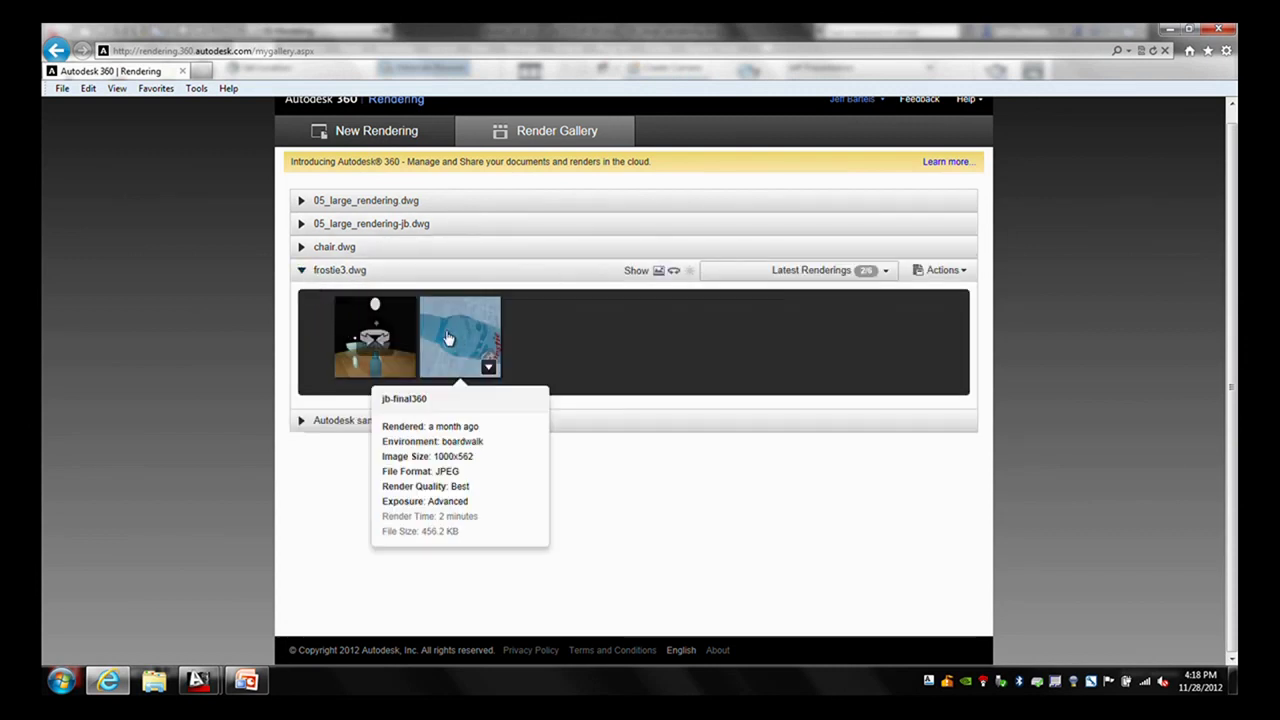
{"action": "left_click", "coordinate": [456, 340]}
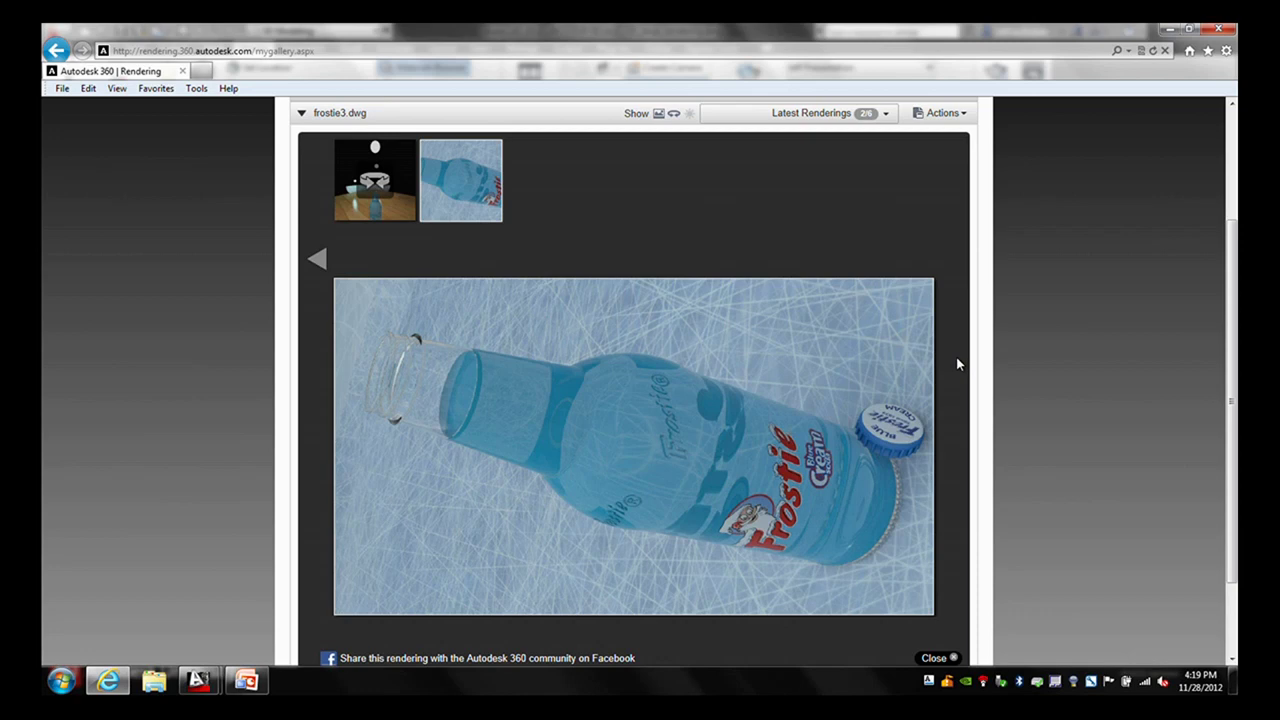
{"action": "scroll", "coordinate": [954, 246], "scroll_direction": "up", "scroll_amount": 3}
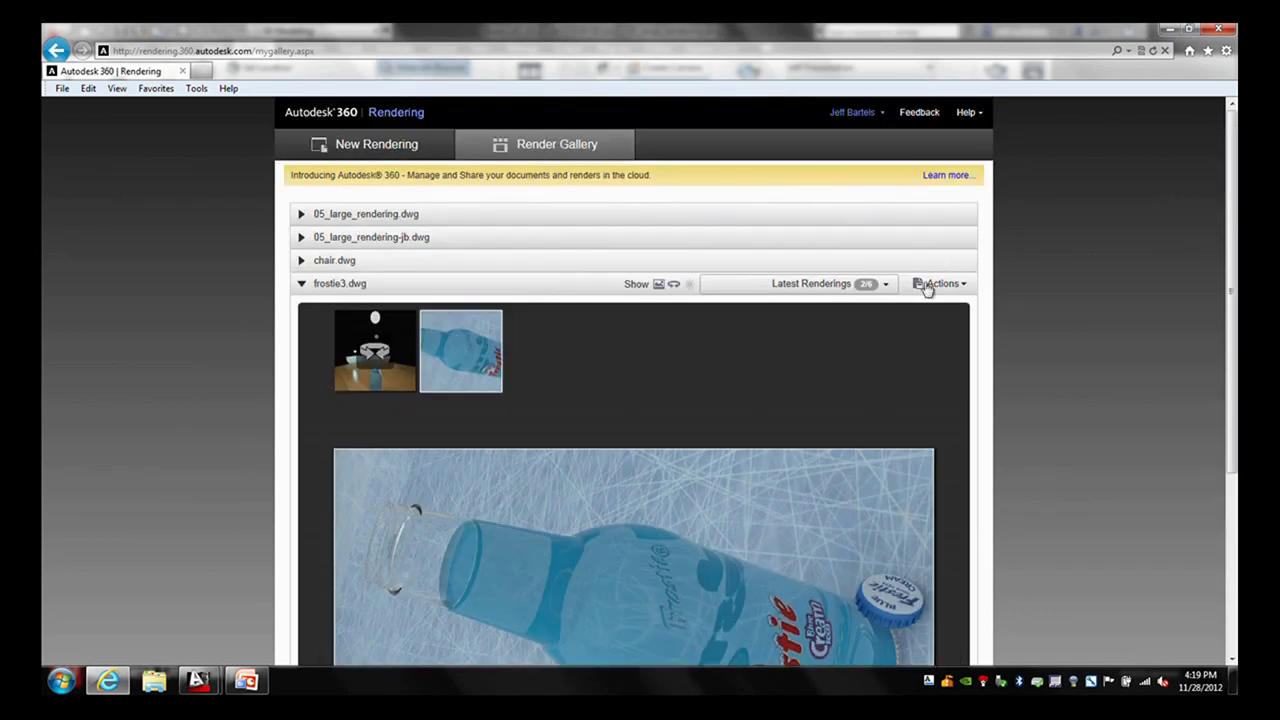
{"action": "left_click", "coordinate": [301, 284]}
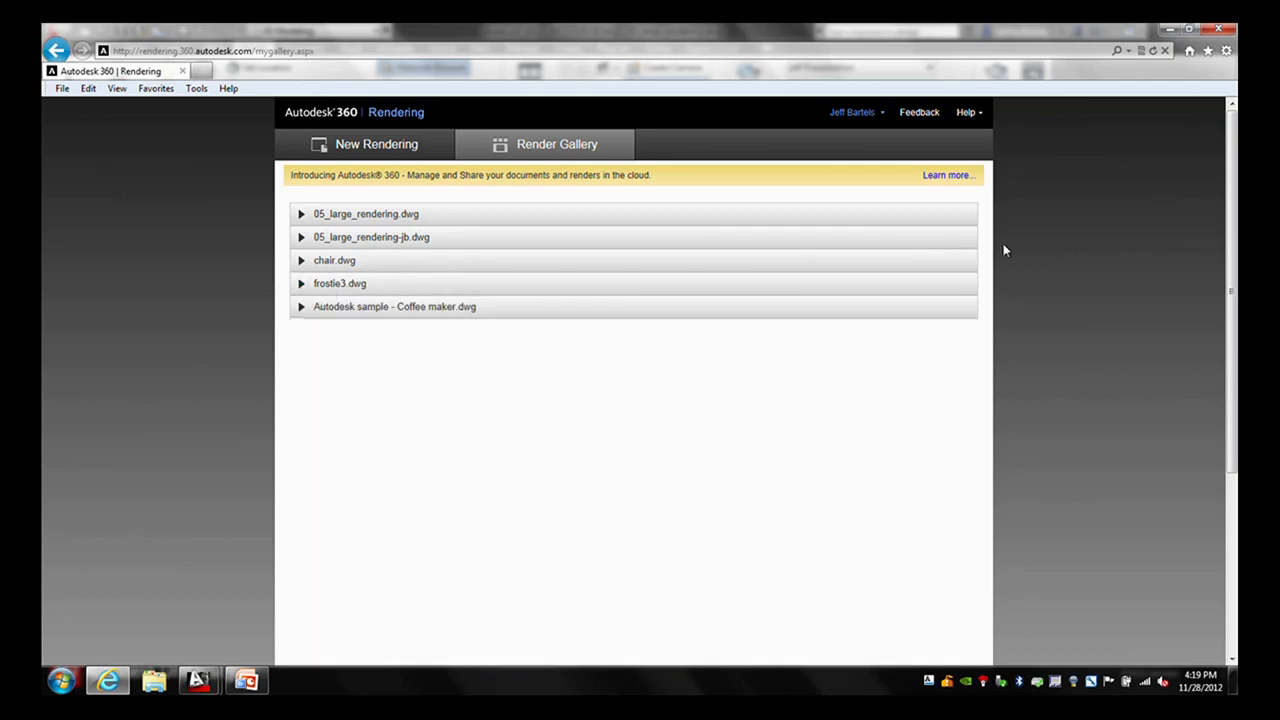
- Close the rendering browser and AutoCAD's Materials Browser palette
{"action": "left_click", "coordinate": [1221, 31]}
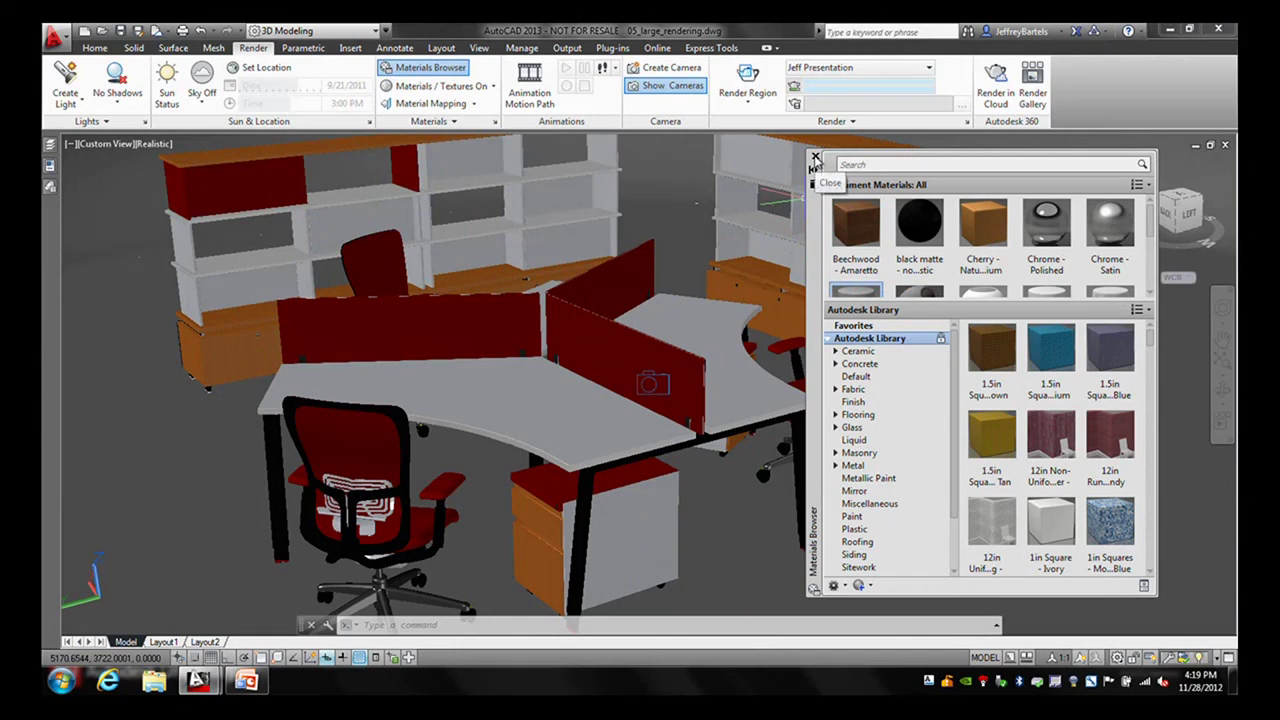
{"action": "left_click", "coordinate": [815, 158]}
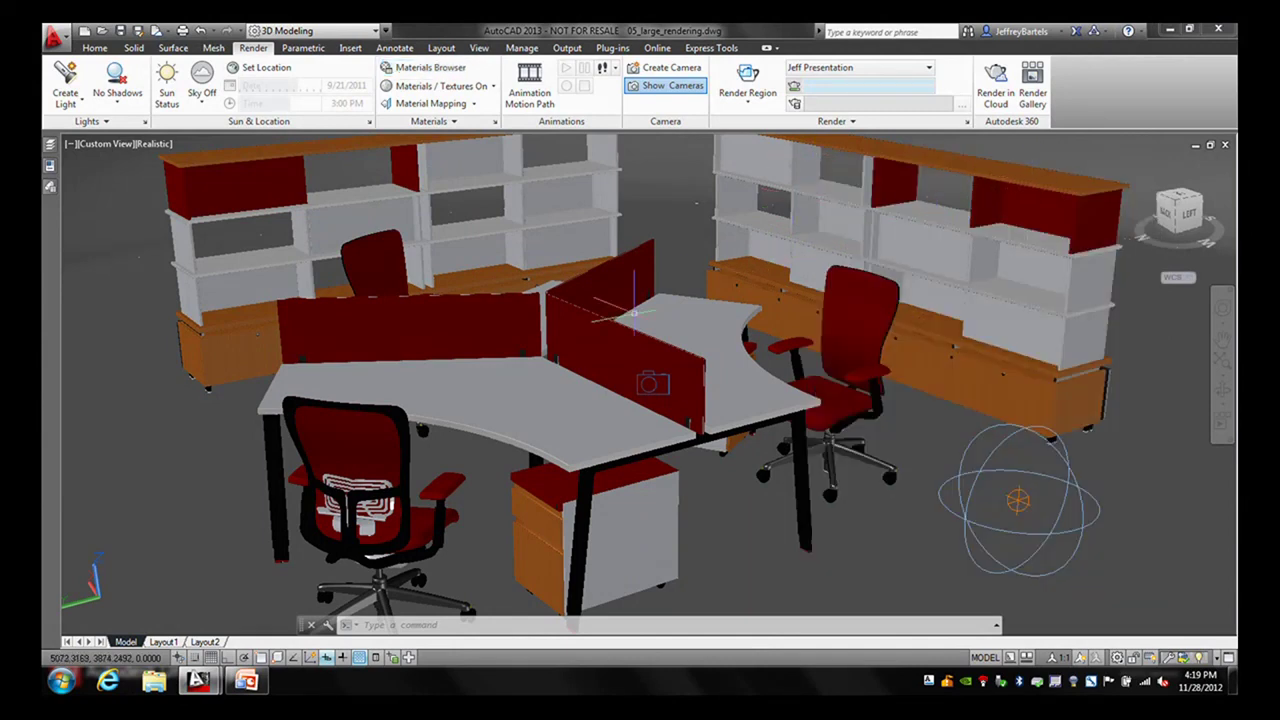
{"action": "key", "text": "super+Tab"}
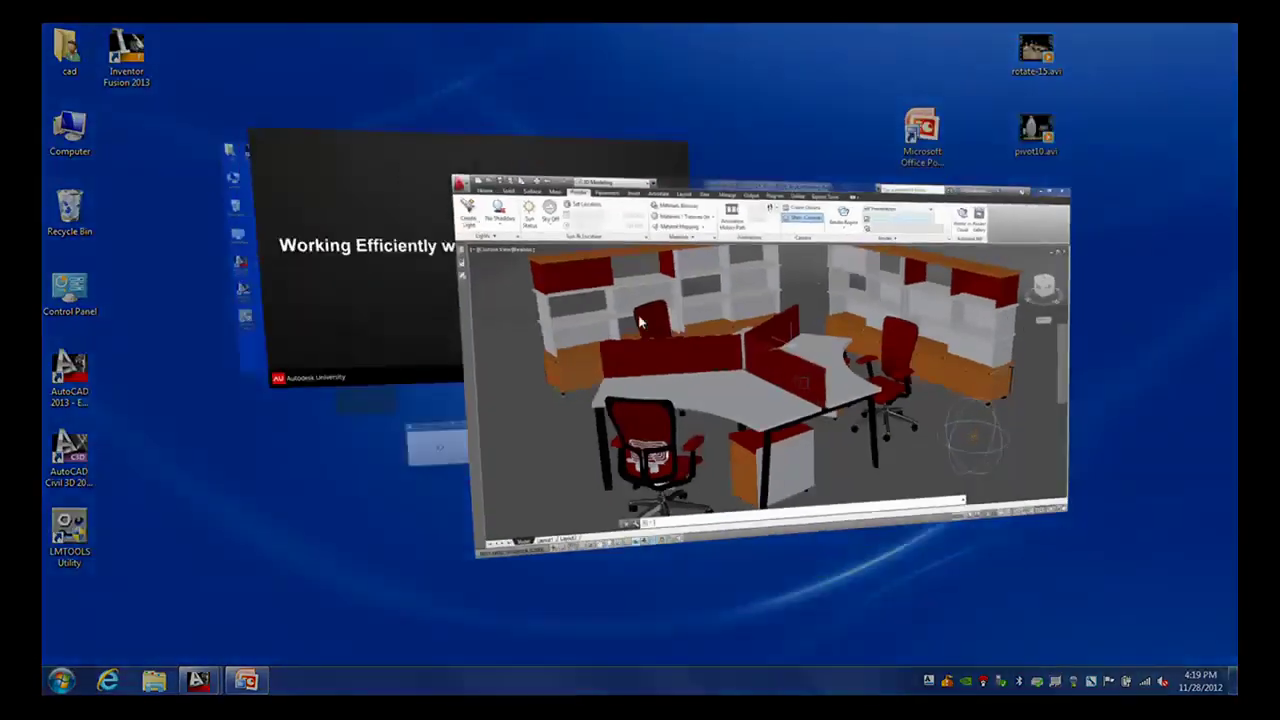
- Advance the slideshow to the bowling-pins slide, then close the office drawing in AutoCAD
{"action": "left_click", "coordinate": [445, 252]}
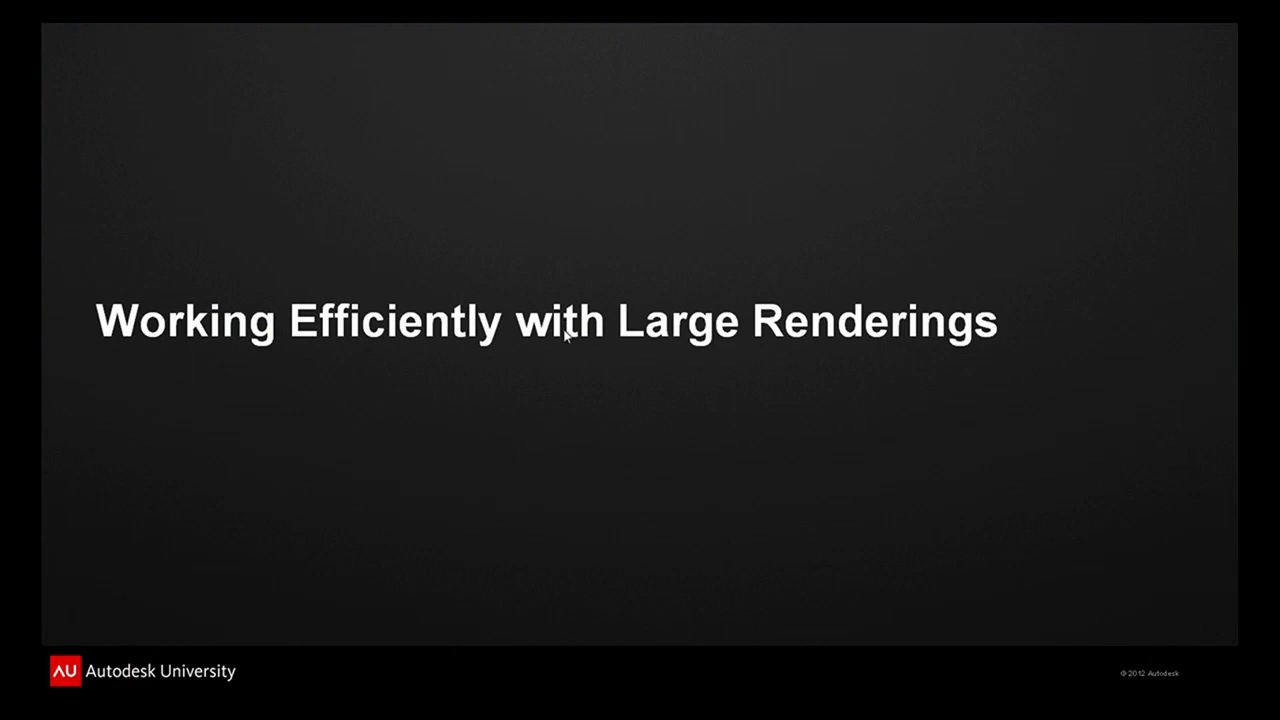
{"action": "left_click", "coordinate": [565, 335]}
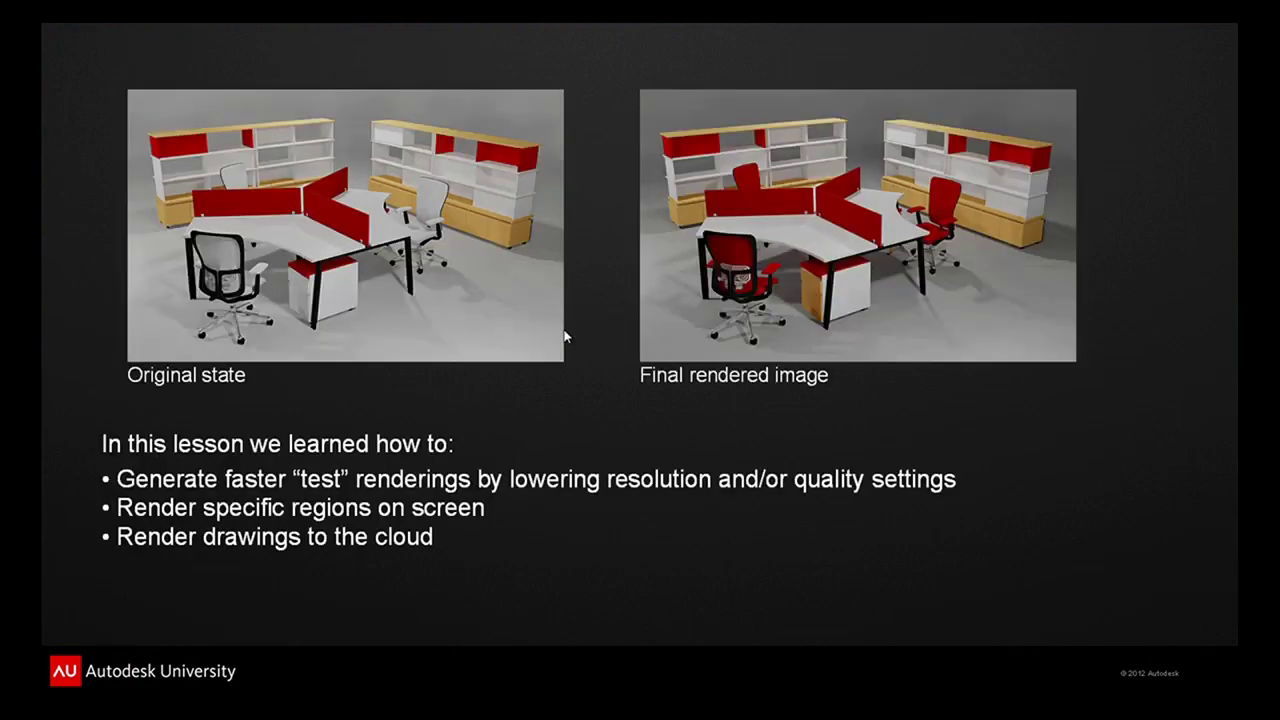
{"action": "key", "text": "Right"}
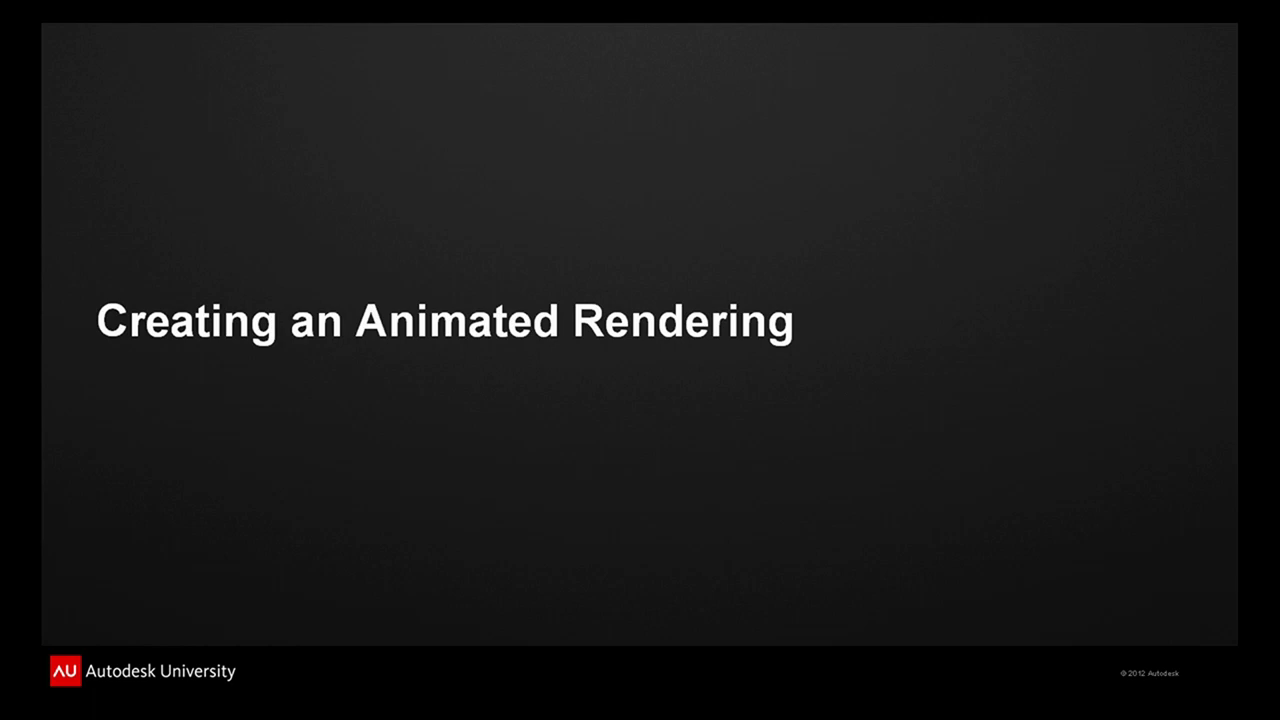
{"action": "key", "text": "Right"}
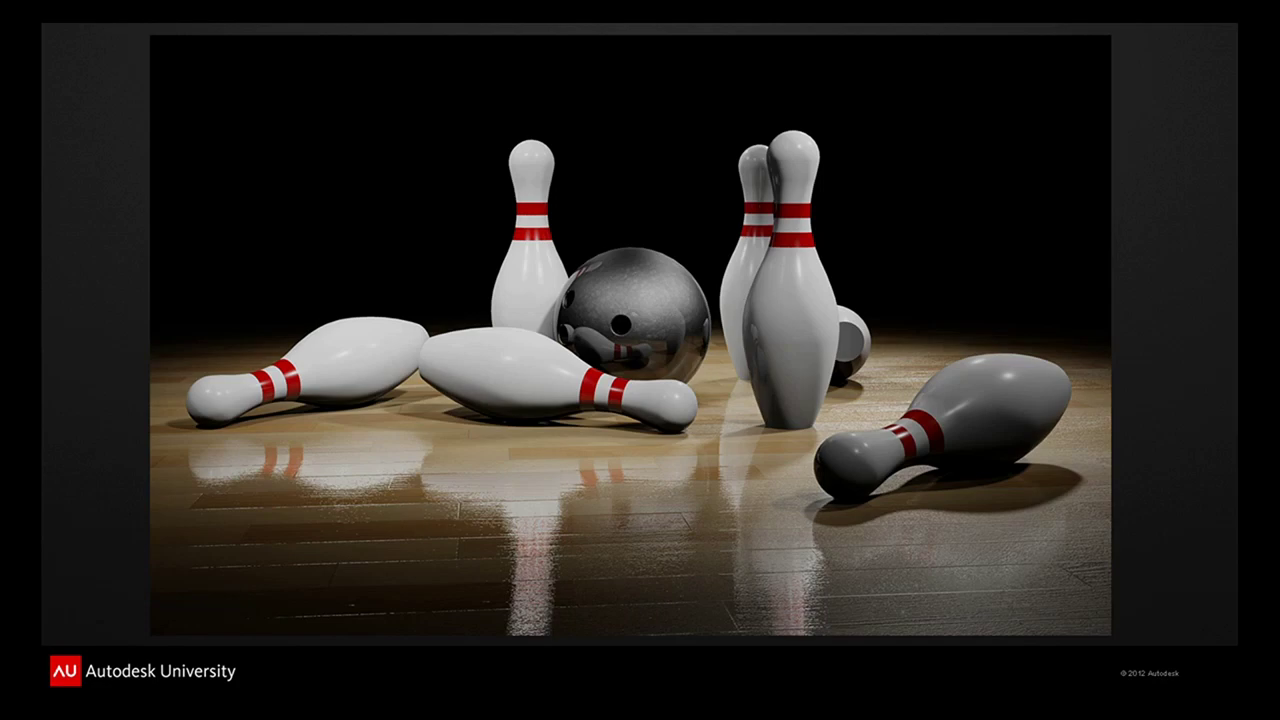
{"action": "key", "text": "super+Tab"}
{"action": "key", "text": "super+Tab"}
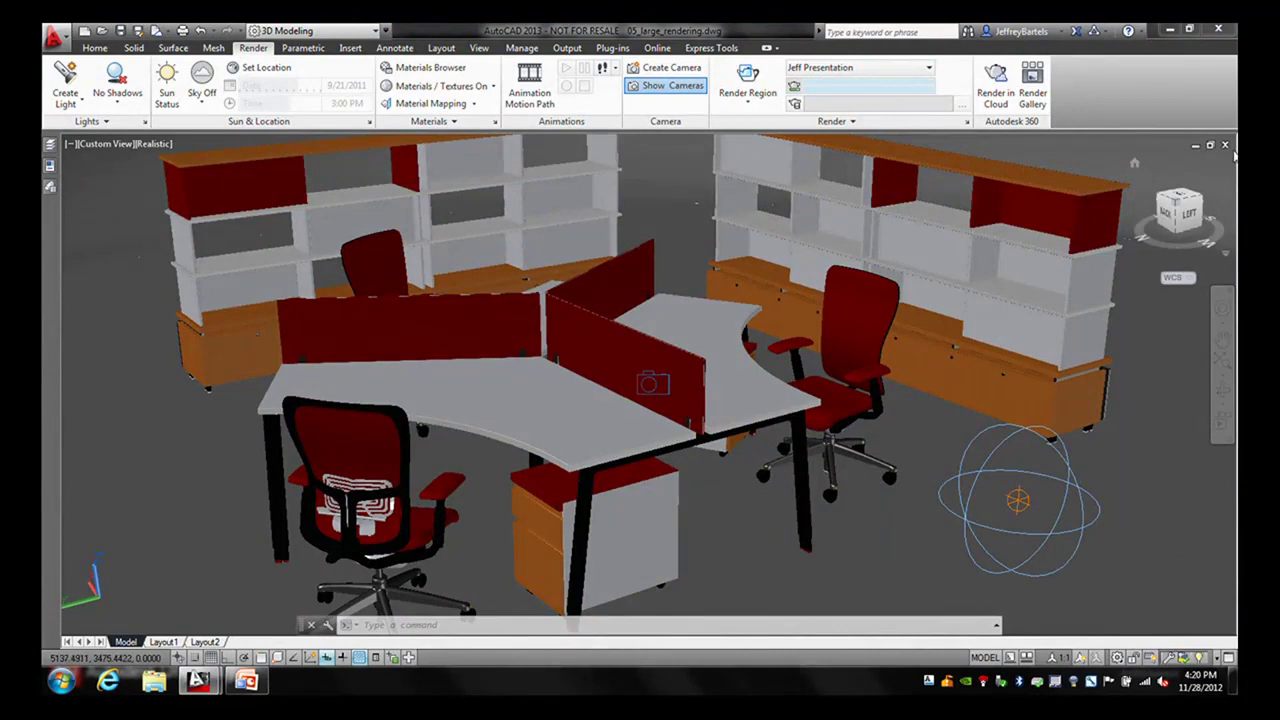
{"action": "left_click", "coordinate": [1226, 146]}
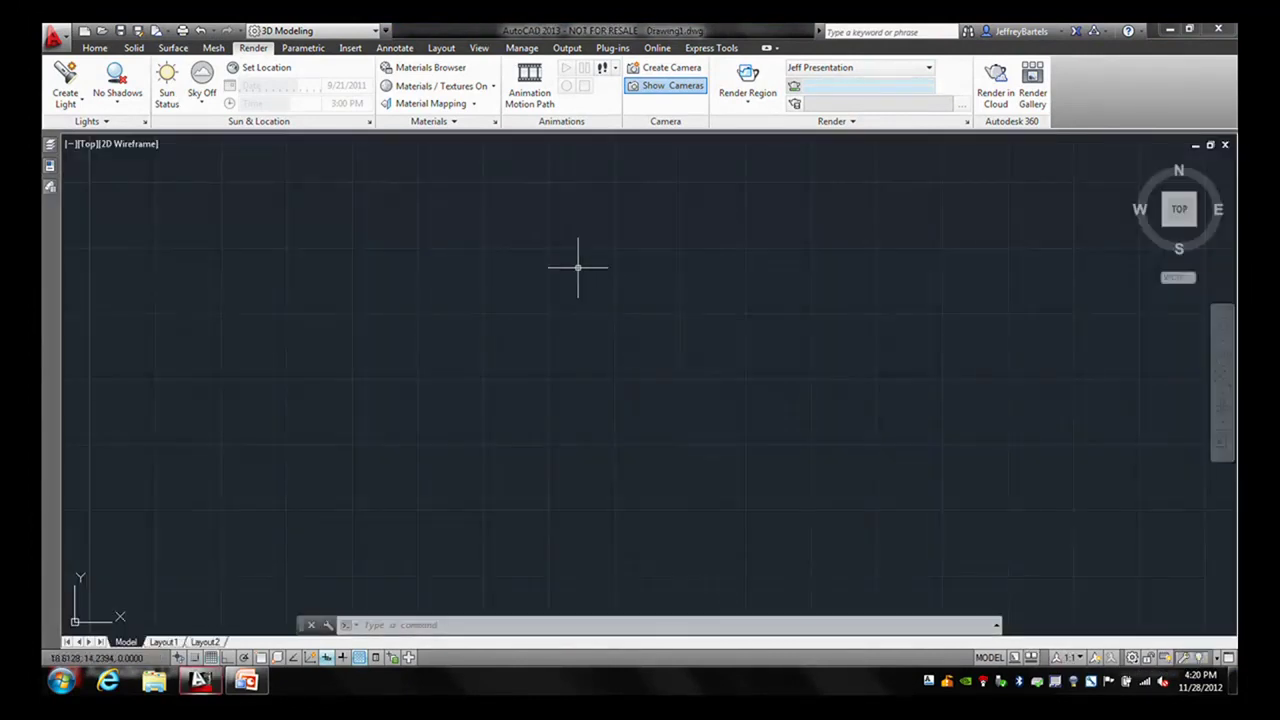
- Open 06_animation.dwg and orbit the view to show the bowling pins and floor
{"action": "left_click", "coordinate": [103, 32]}
{"action": "left_click", "coordinate": [548, 298]}
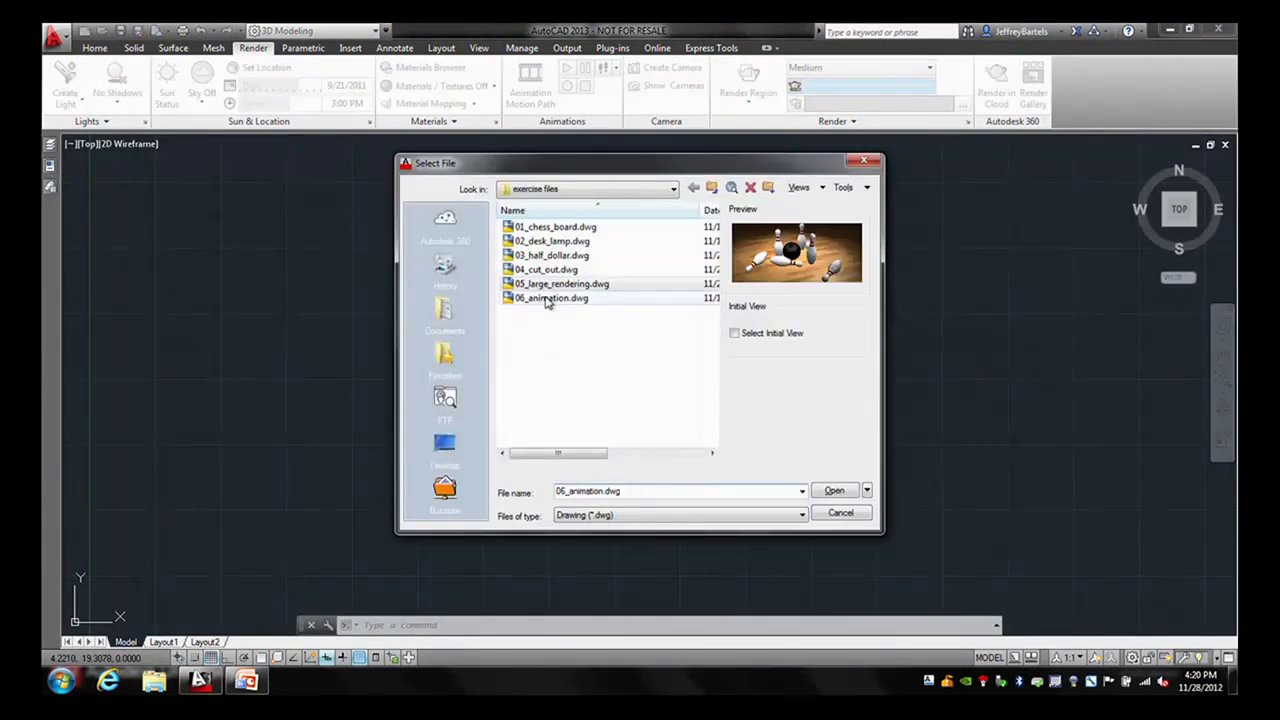
{"action": "left_click", "coordinate": [814, 485]}
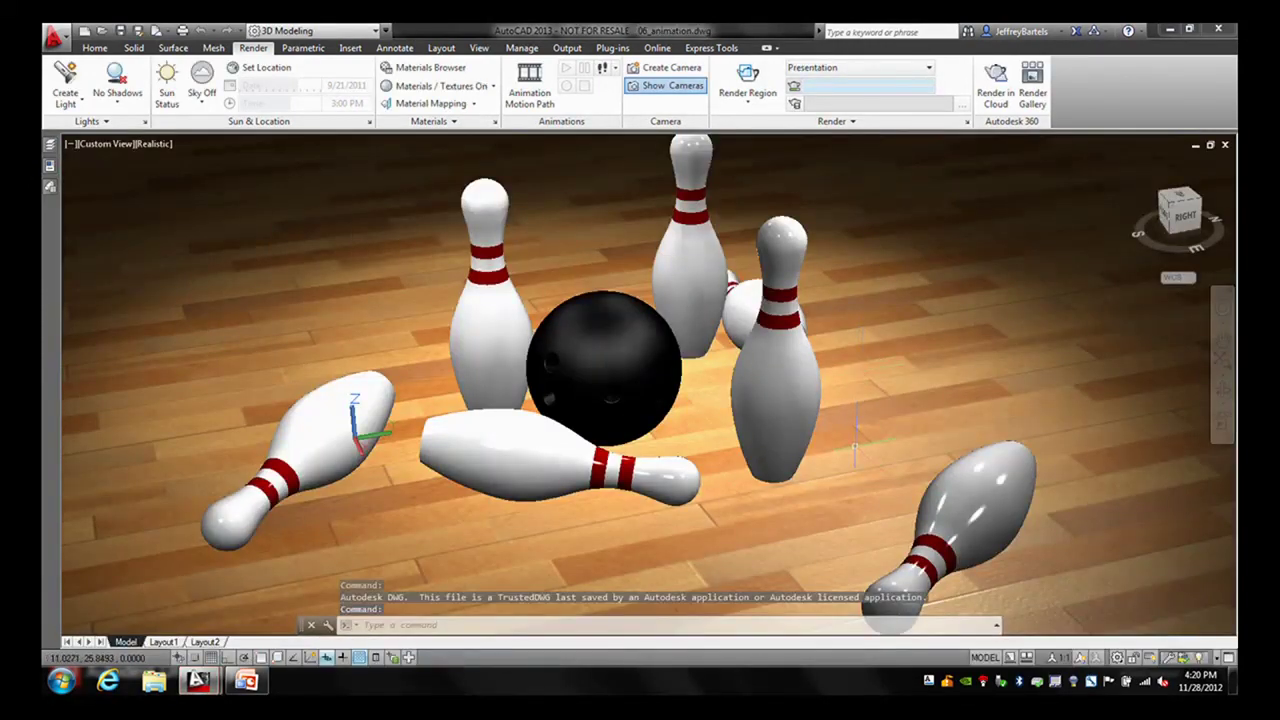
{"action": "middle_click_drag", "start_coordinate": [855, 448], "coordinate": [871, 449], "text": "shift"}
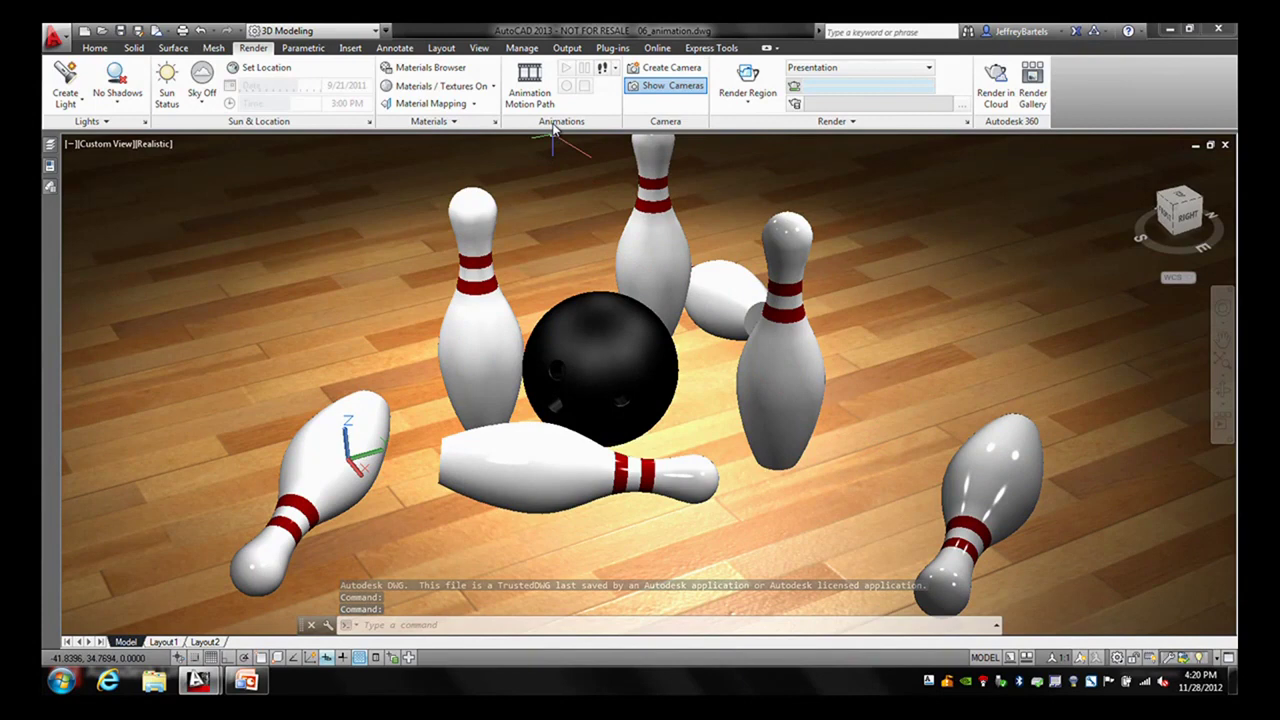
{"action": "middle_click_drag", "start_coordinate": [563, 140], "coordinate": [566, 244], "text": "shift"}
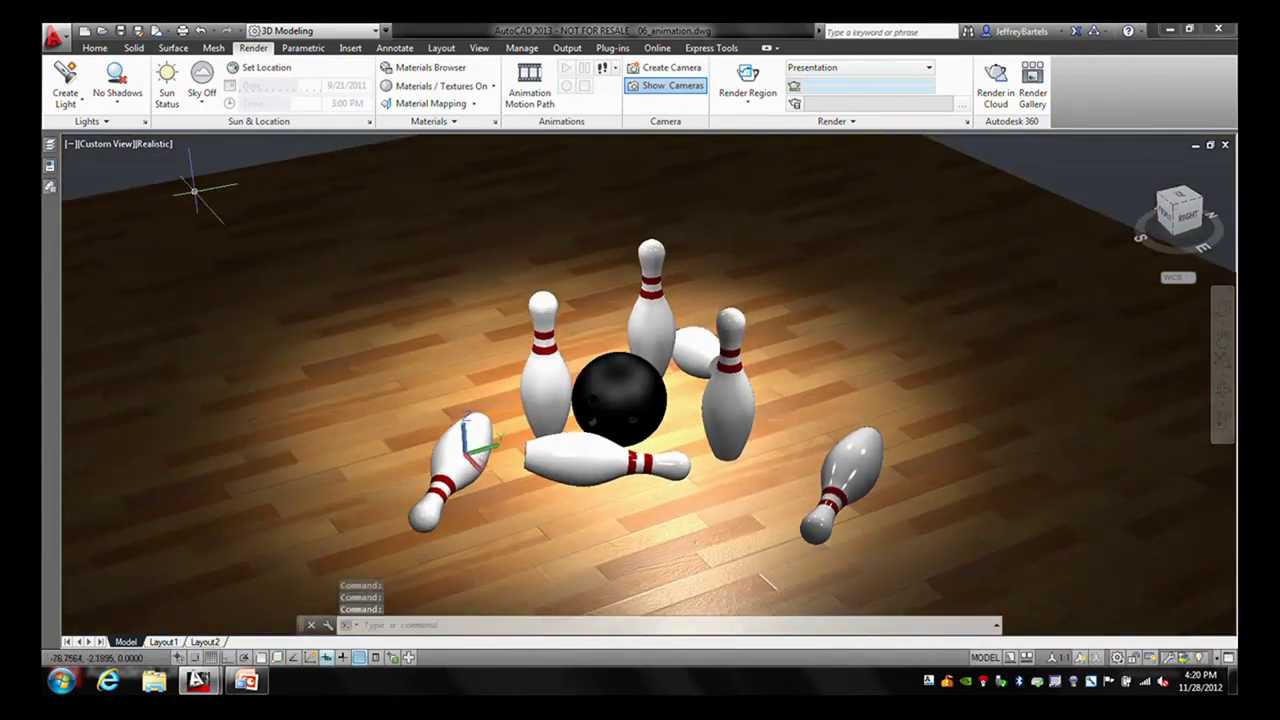
- Turn on the camera-A layer, frame its green camera path, and start Animation Motion Path
{"action": "type", "text": "la"}
{"action": "key", "text": "Return"}
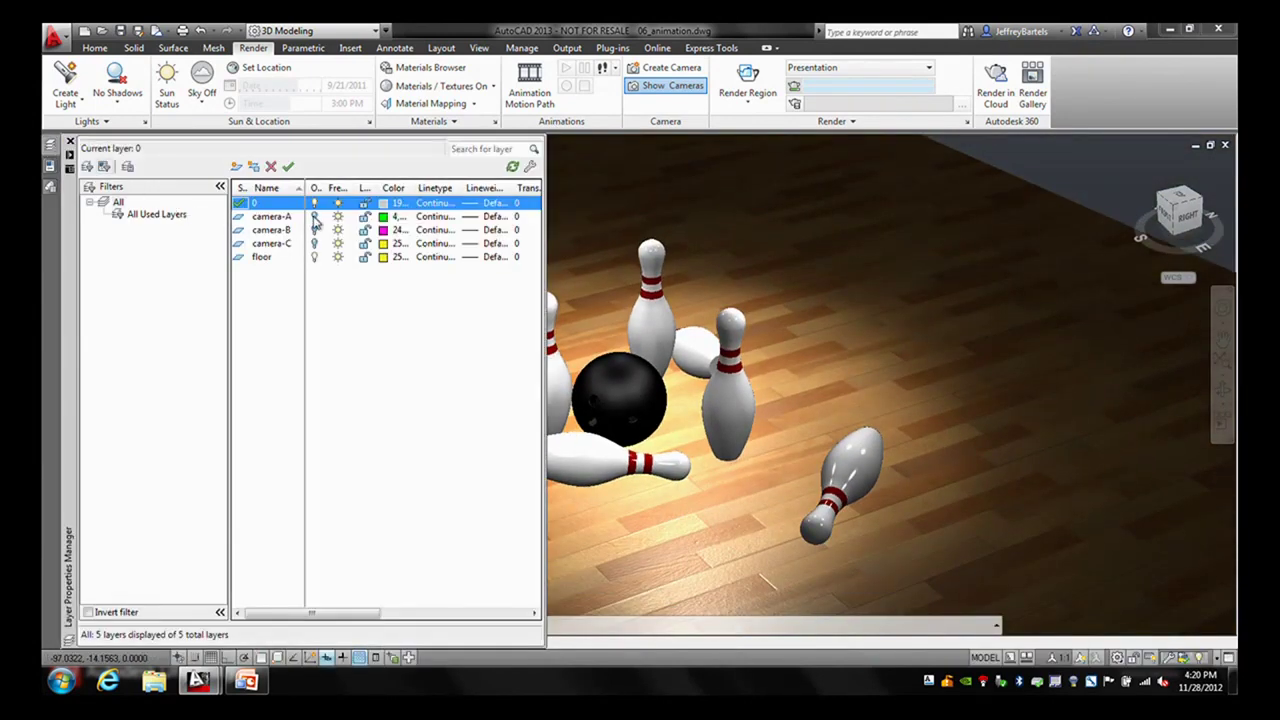
{"action": "left_click", "coordinate": [313, 217]}
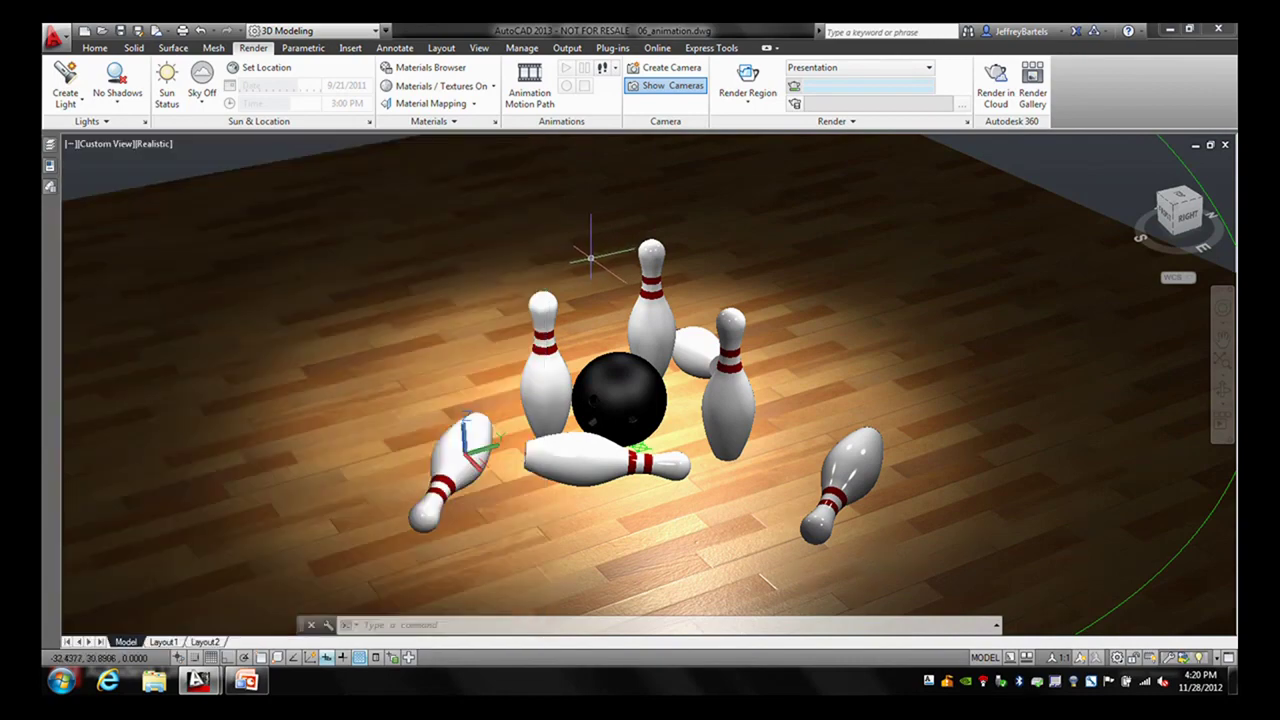
{"action": "scroll", "coordinate": [590, 235], "scroll_direction": "down", "scroll_amount": 5}
{"action": "scroll", "coordinate": [634, 297], "scroll_direction": "down", "scroll_amount": 3}
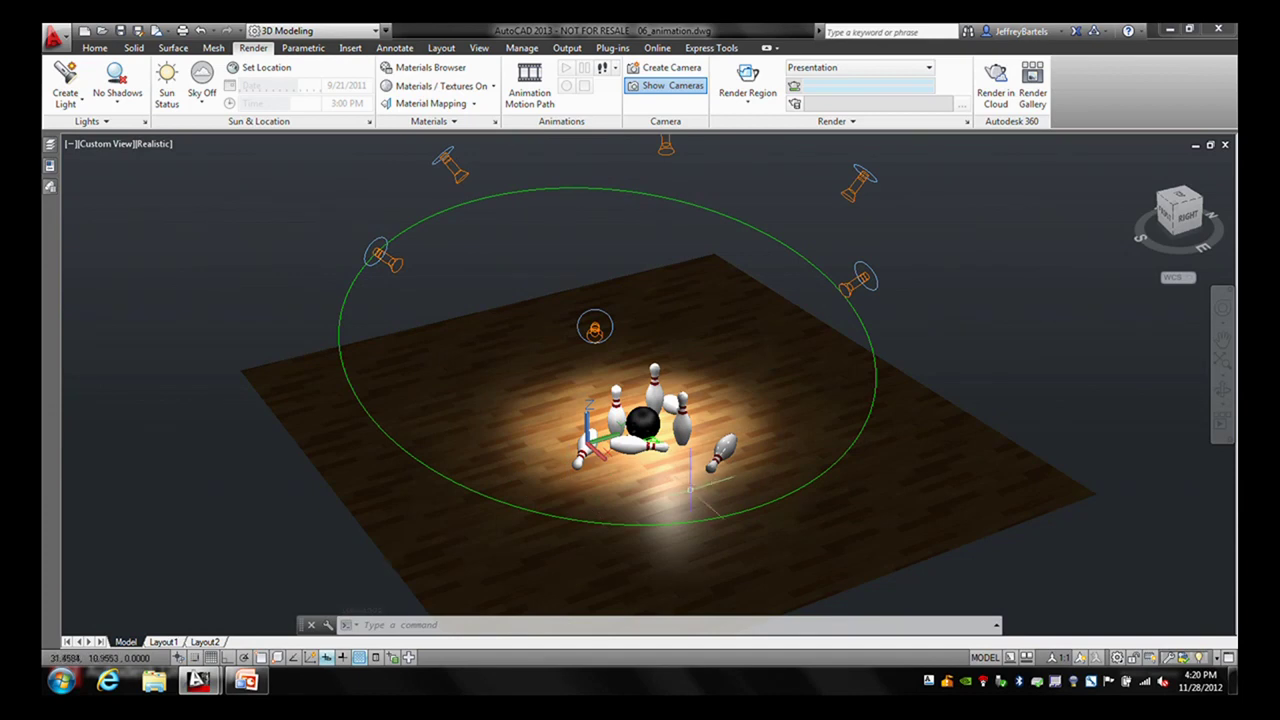
{"action": "scroll", "coordinate": [683, 439], "scroll_direction": "up", "scroll_amount": 2}
{"action": "scroll", "coordinate": [650, 440], "scroll_direction": "up", "scroll_amount": 2}
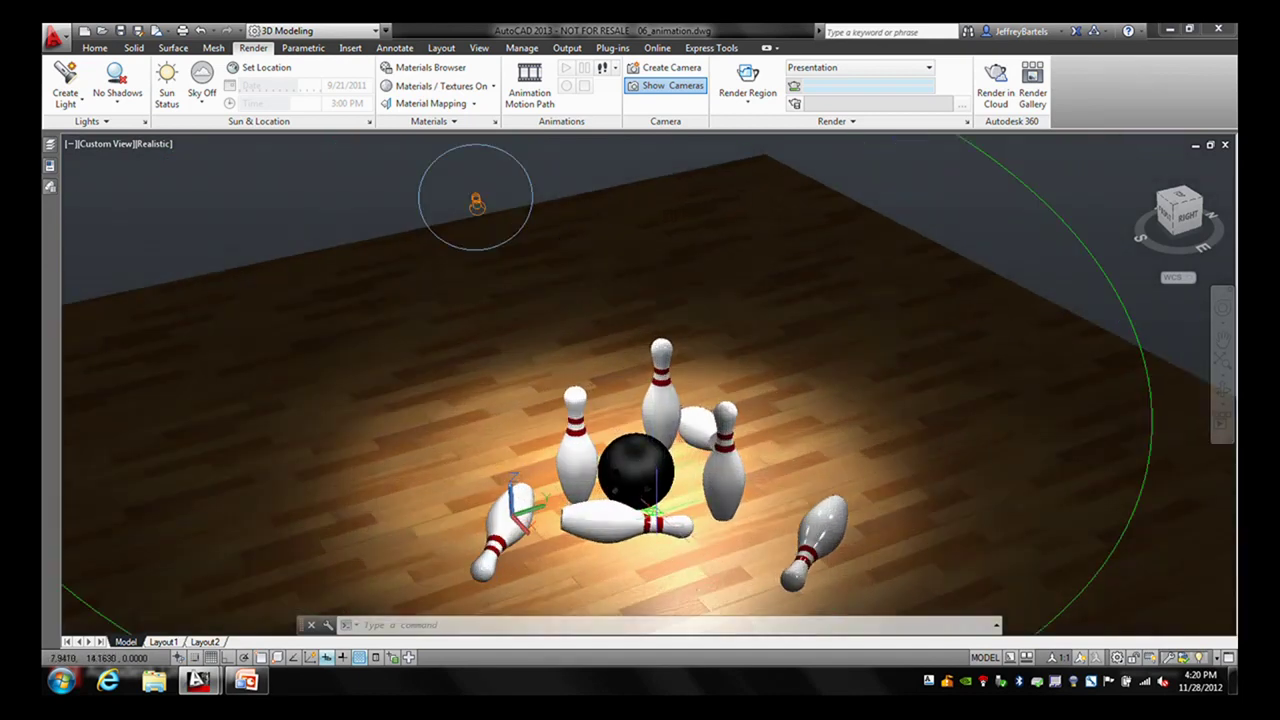
{"action": "scroll", "coordinate": [652, 485], "scroll_direction": "down", "scroll_amount": 2}
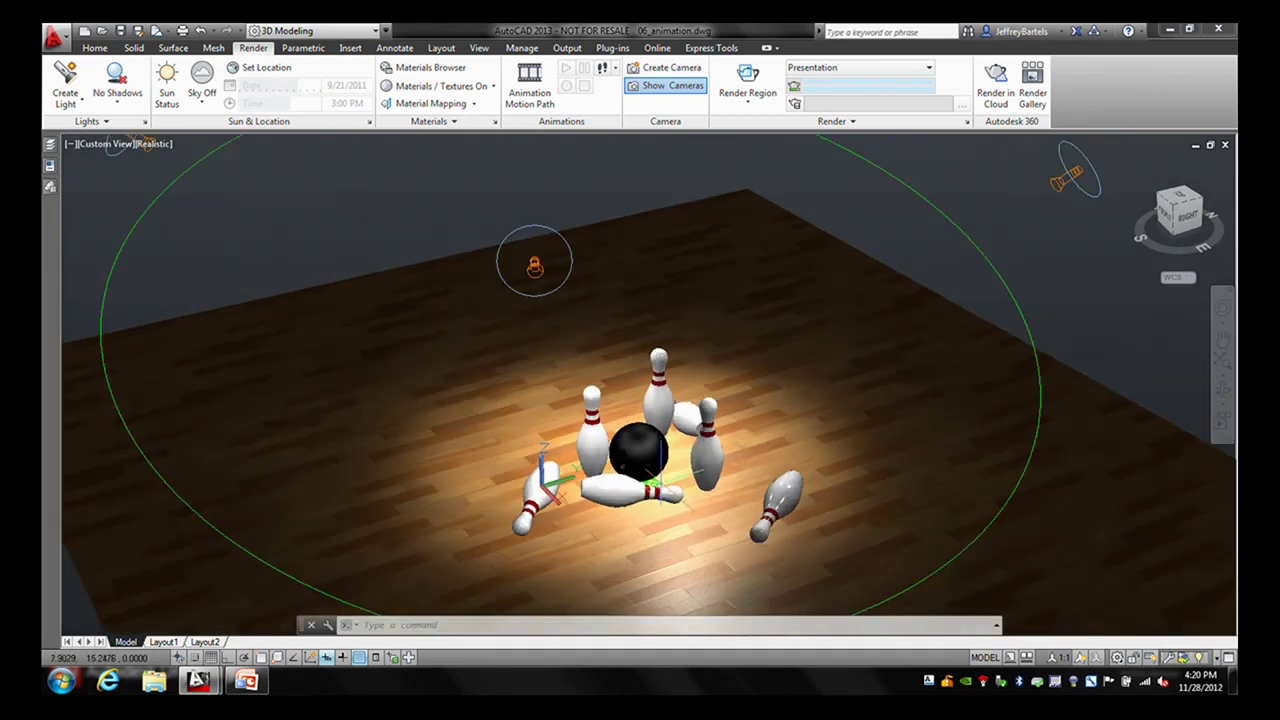
{"action": "middle_click_drag", "start_coordinate": [651, 472], "coordinate": [706, 462]}
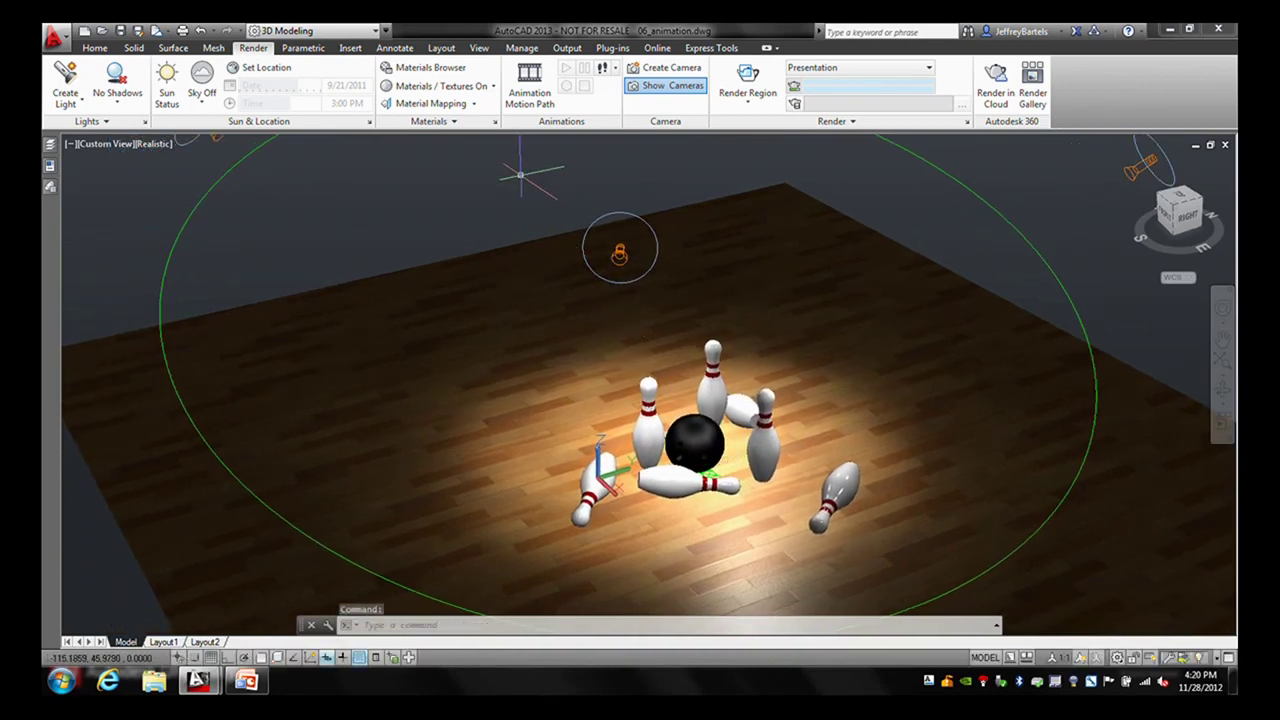
{"action": "left_click", "coordinate": [528, 83]}
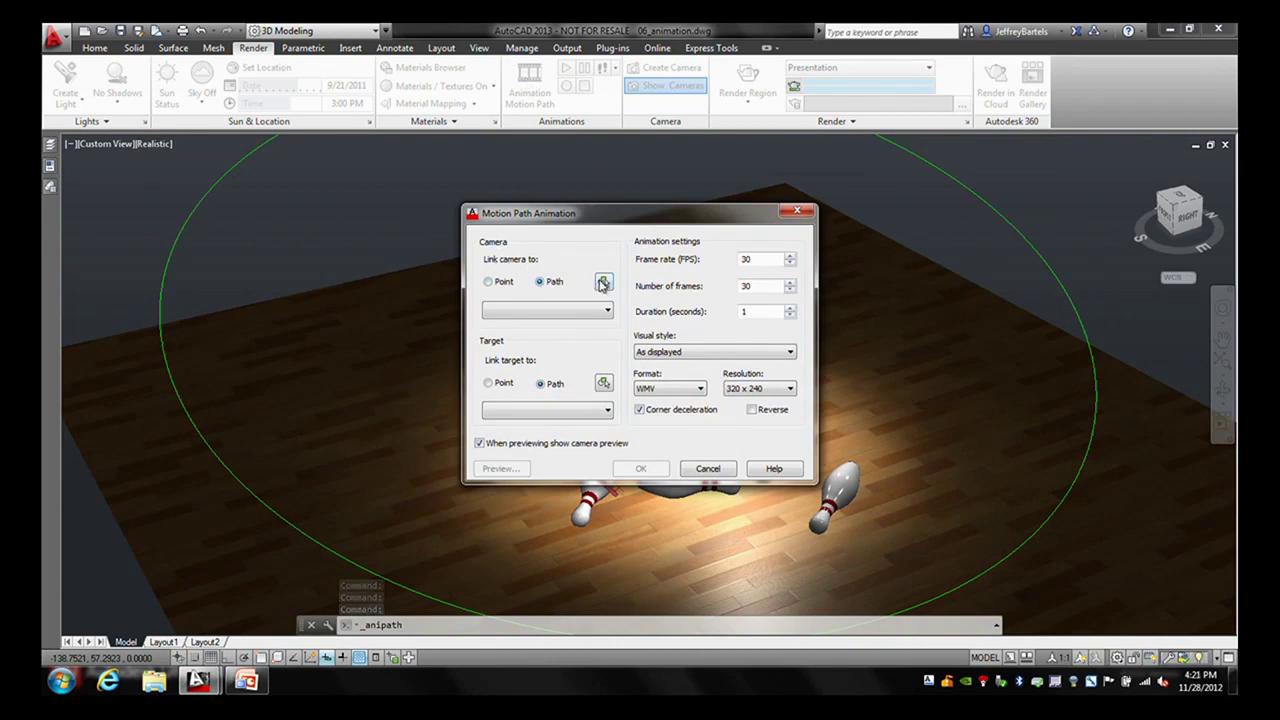
- Link the camera to the green circle as Path1
{"action": "left_click", "coordinate": [603, 284]}
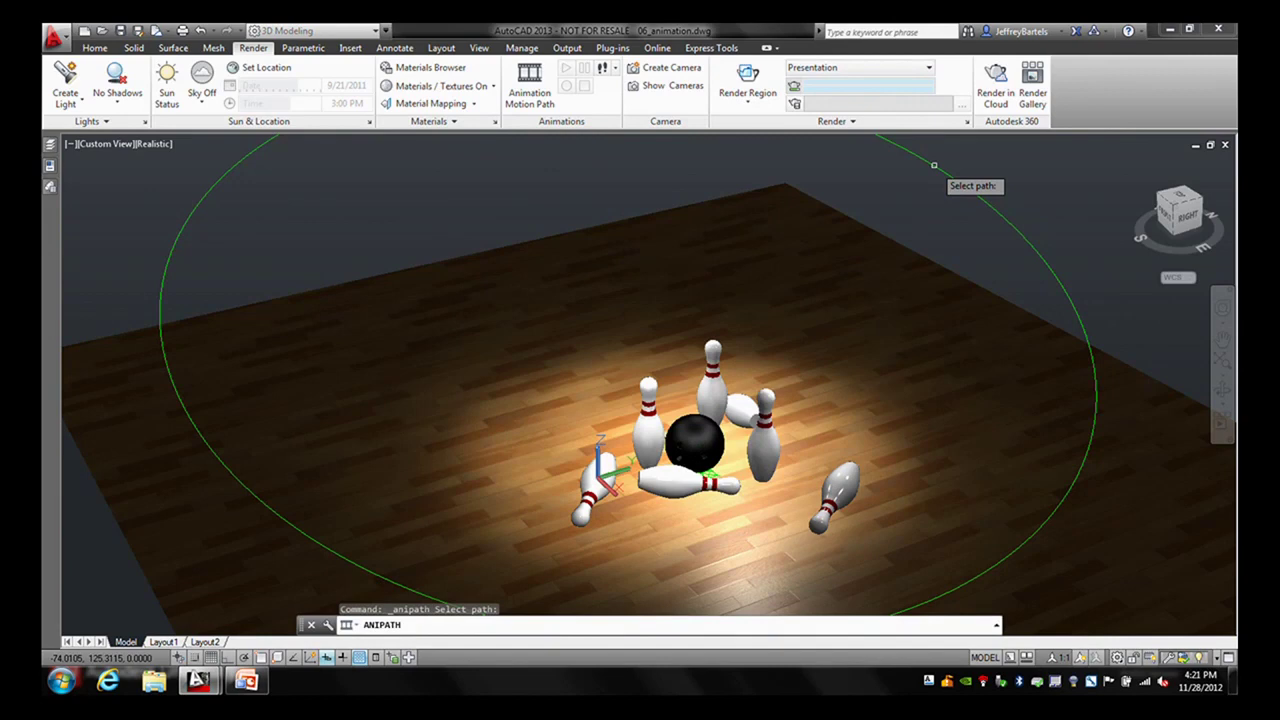
{"action": "left_click", "coordinate": [882, 192]}
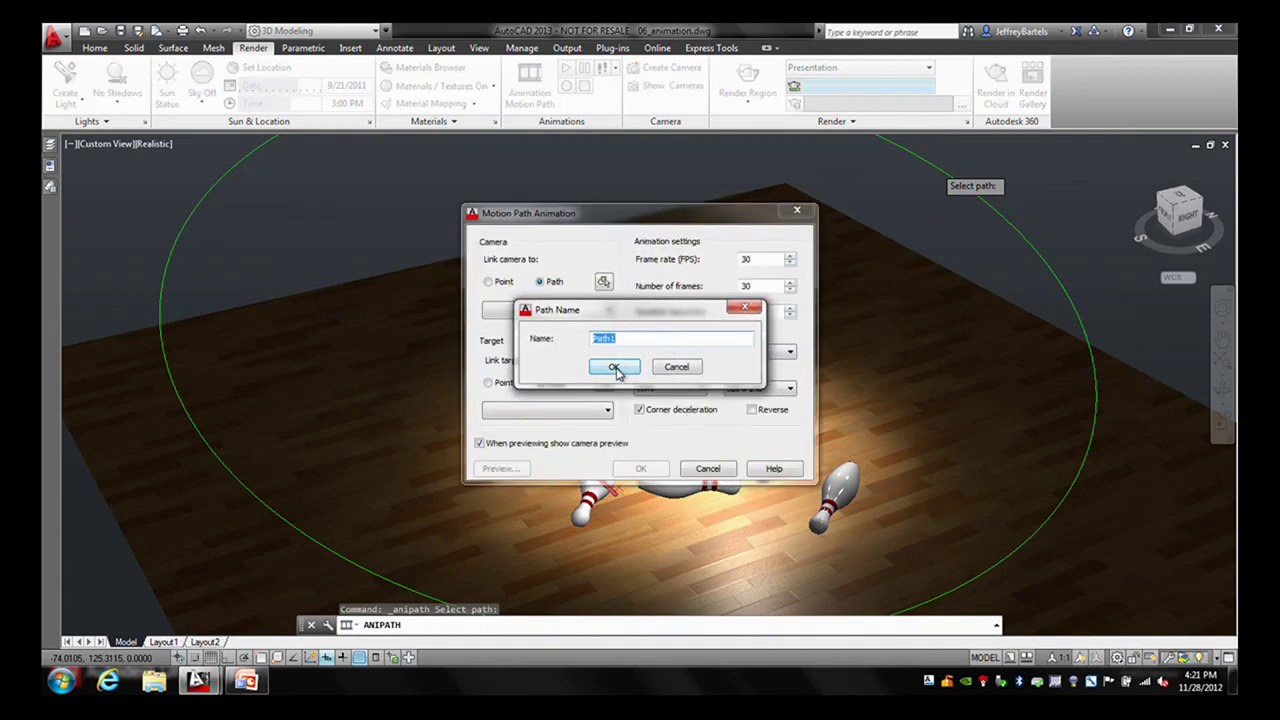
{"action": "left_click", "coordinate": [612, 367]}
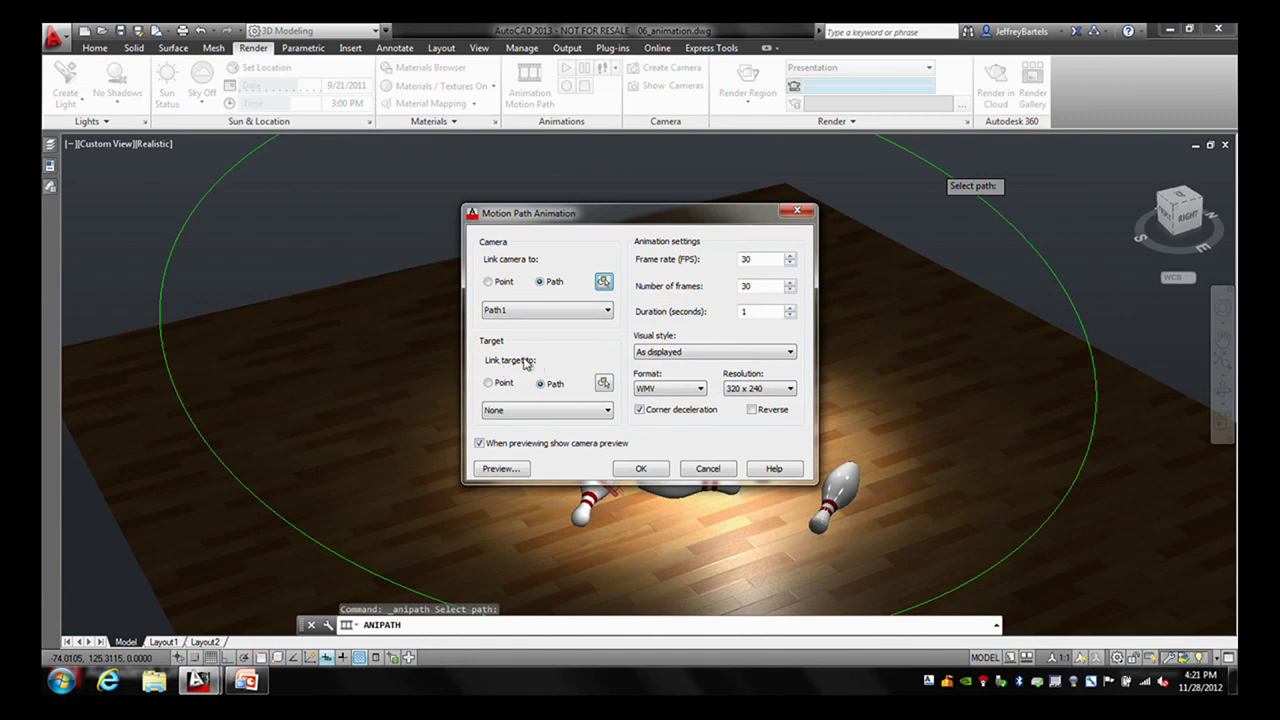
- Aim the camera at a node point at the pins, named Point 1
{"action": "left_click", "coordinate": [489, 384]}
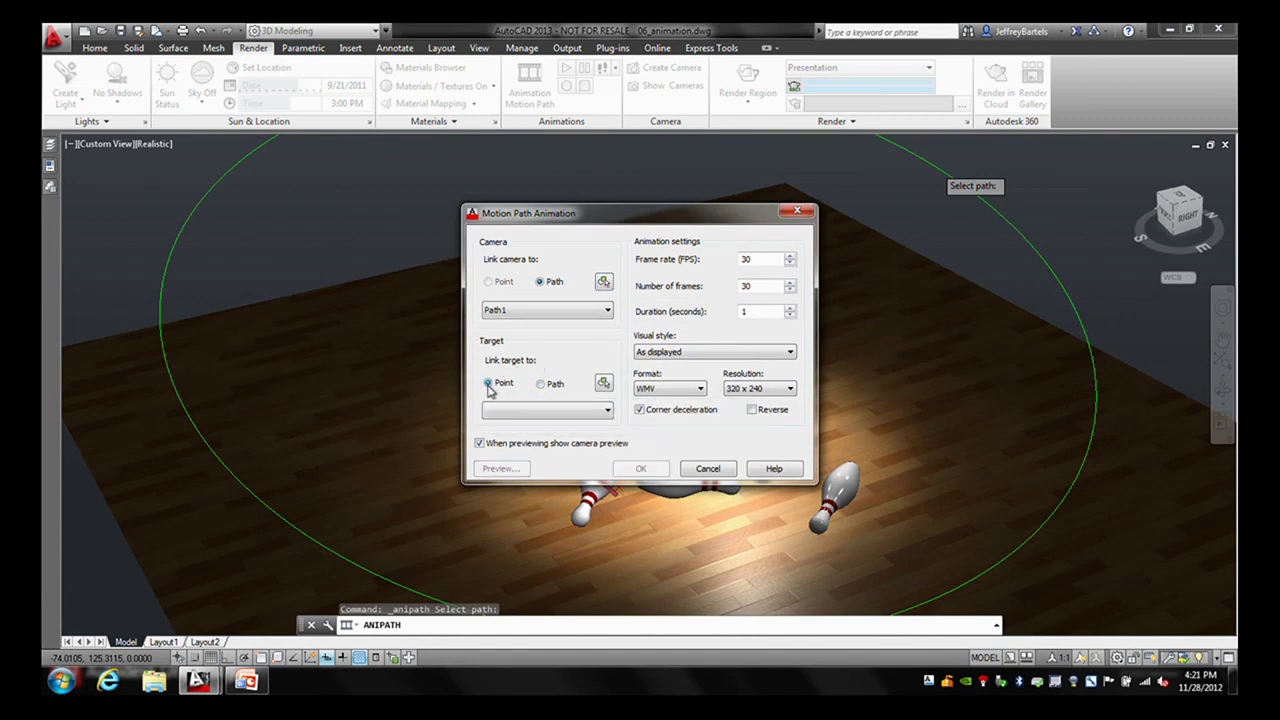
{"action": "left_click", "coordinate": [603, 384]}
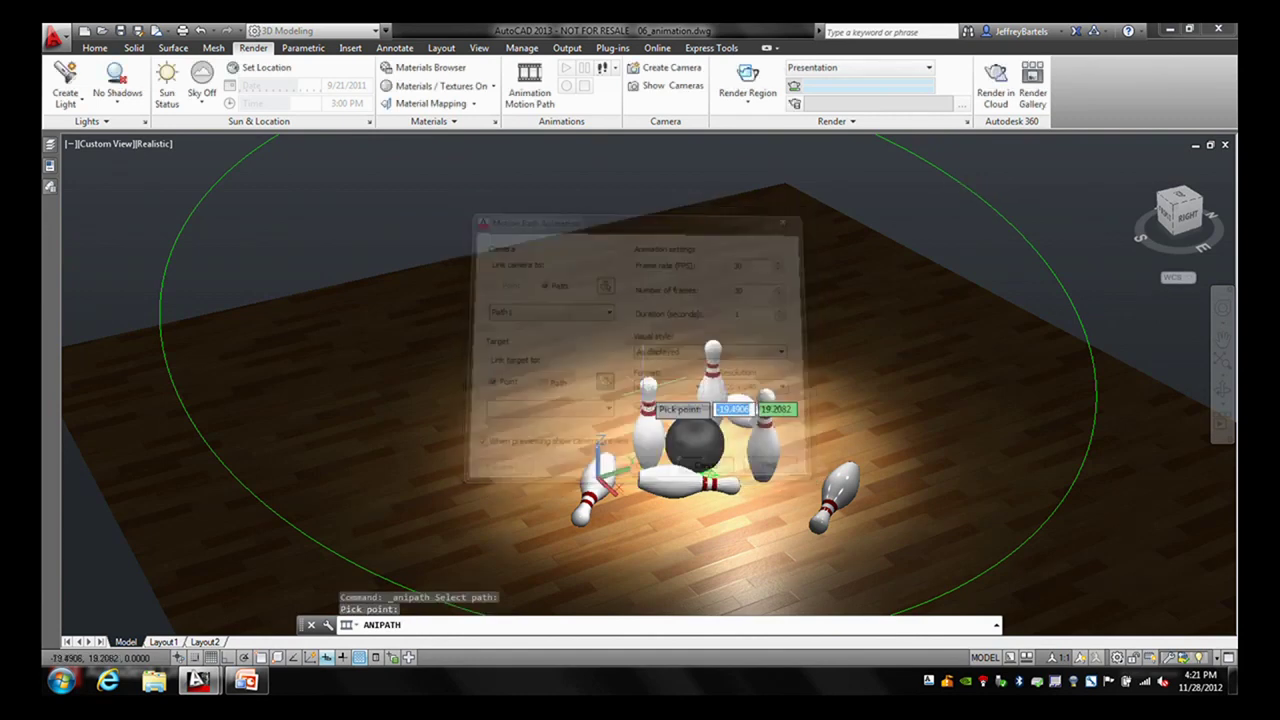
{"action": "right_click", "coordinate": [710, 480], "text": "shift"}
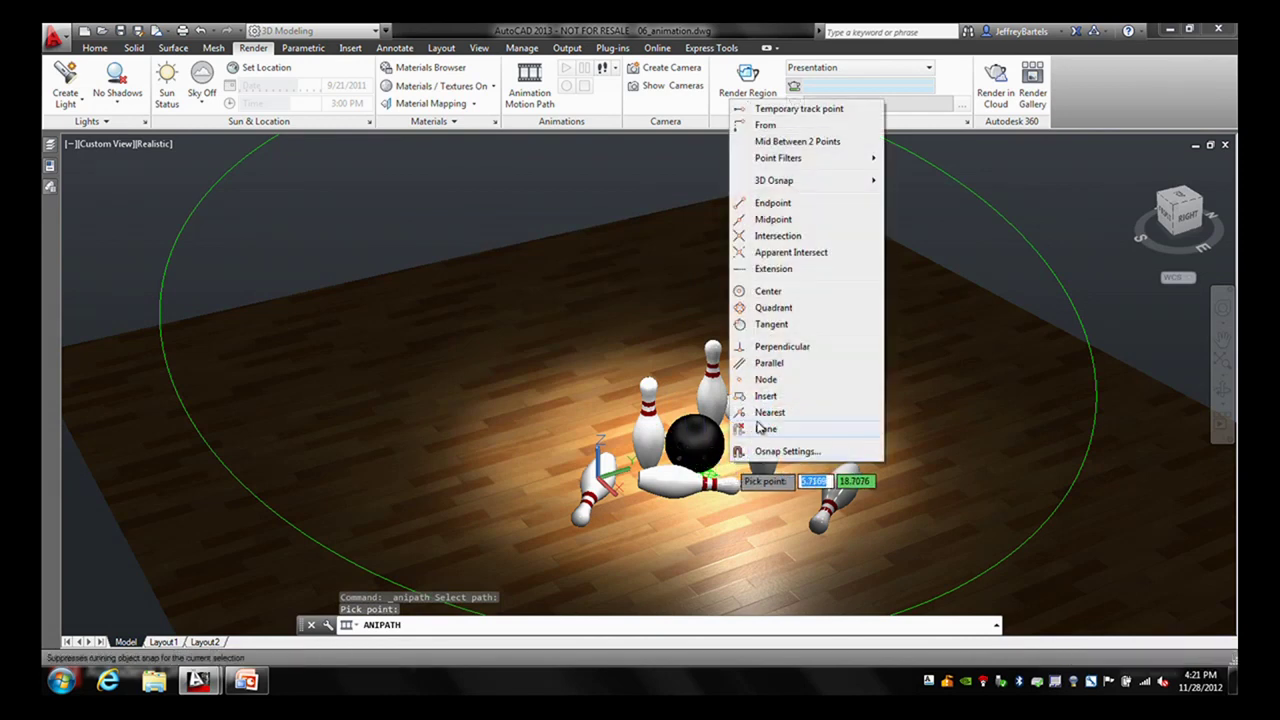
{"action": "left_click", "coordinate": [762, 383]}
{"action": "left_click", "coordinate": [716, 486]}
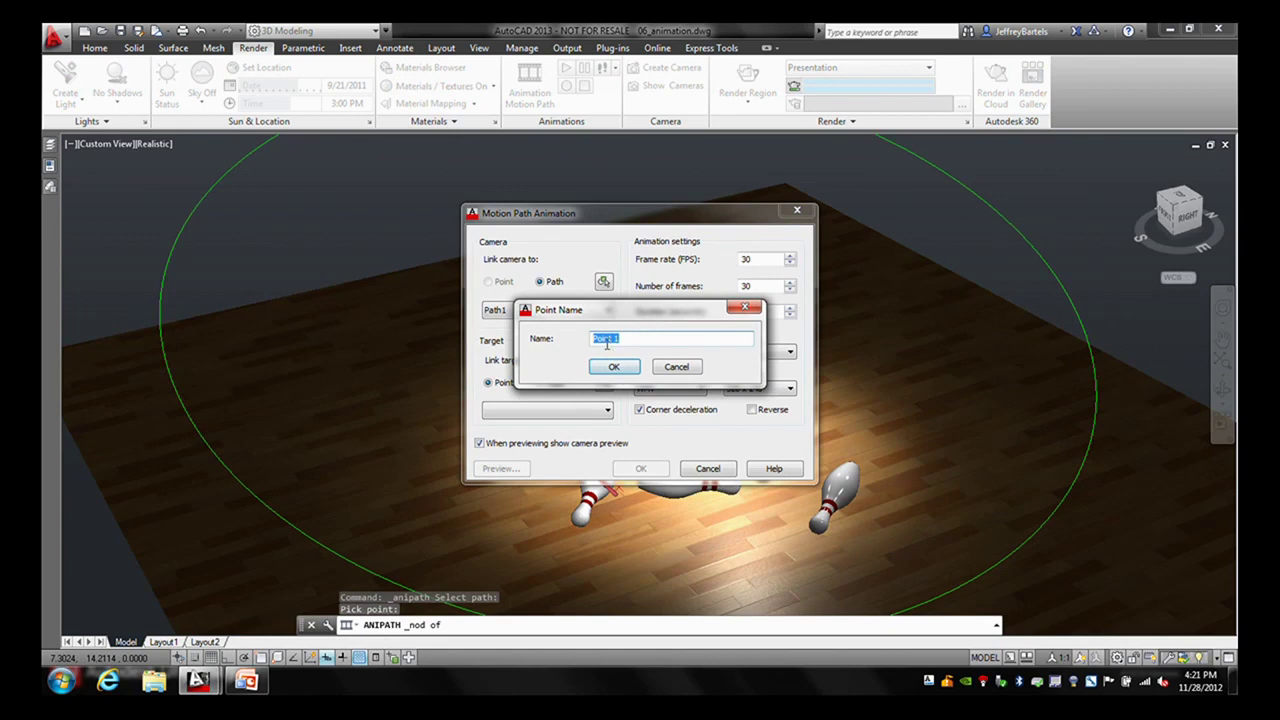
{"action": "left_click", "coordinate": [614, 368]}
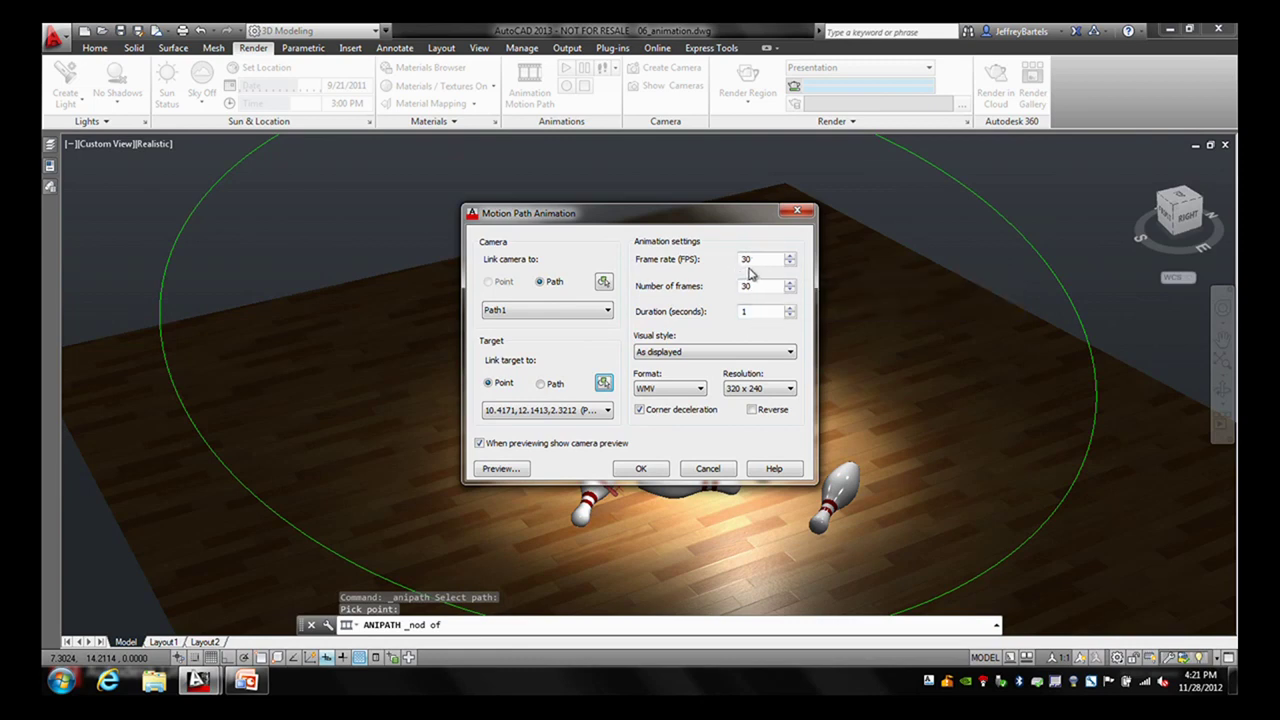
- Set the animation duration to 10 seconds and preview it
{"action": "left_click", "coordinate": [750, 318]}
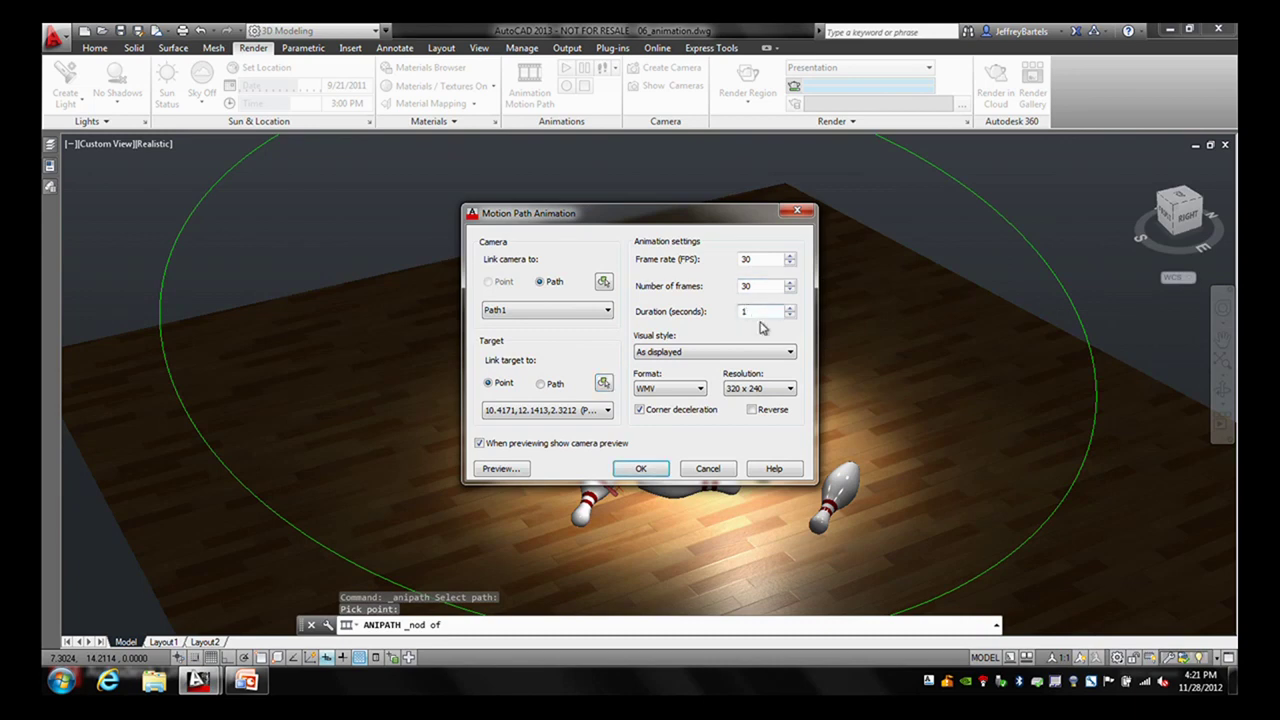
{"action": "type", "text": "0"}
{"action": "left_click", "coordinate": [501, 468]}
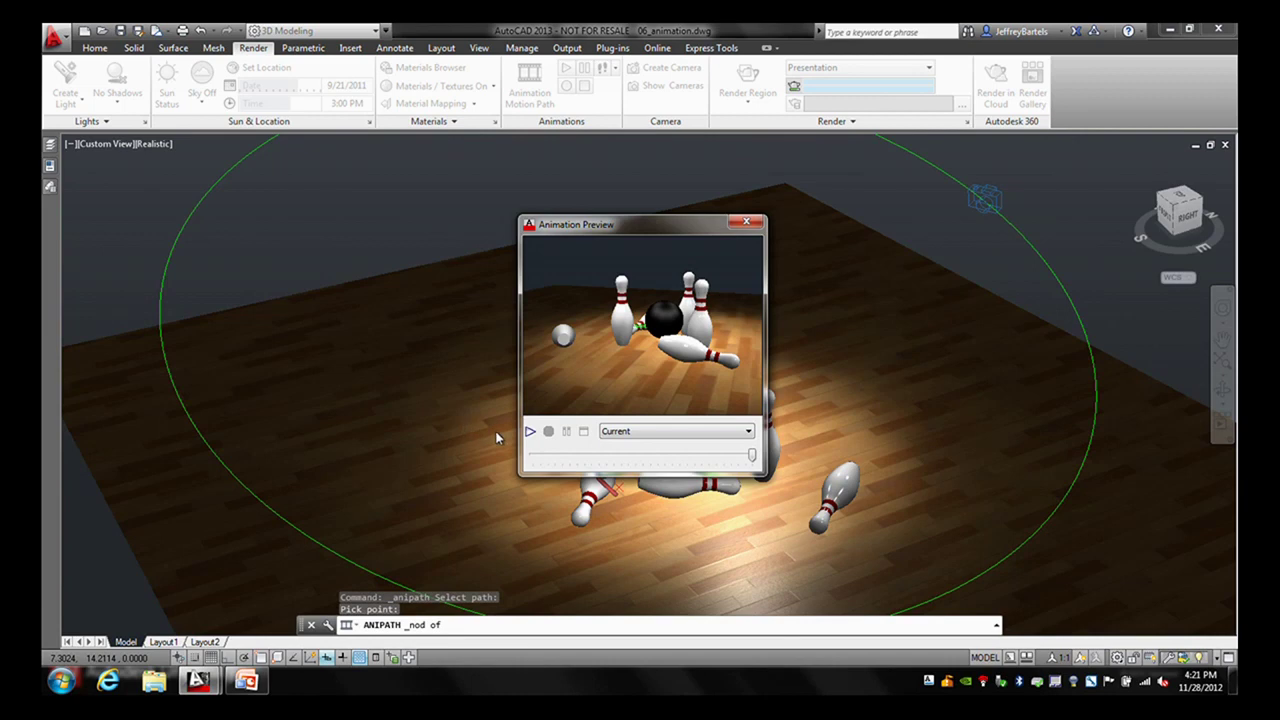
- Replay the preview with the Current visual style, then close the preview window
{"action": "left_click", "coordinate": [529, 432]}
{"action": "left_click", "coordinate": [662, 432]}
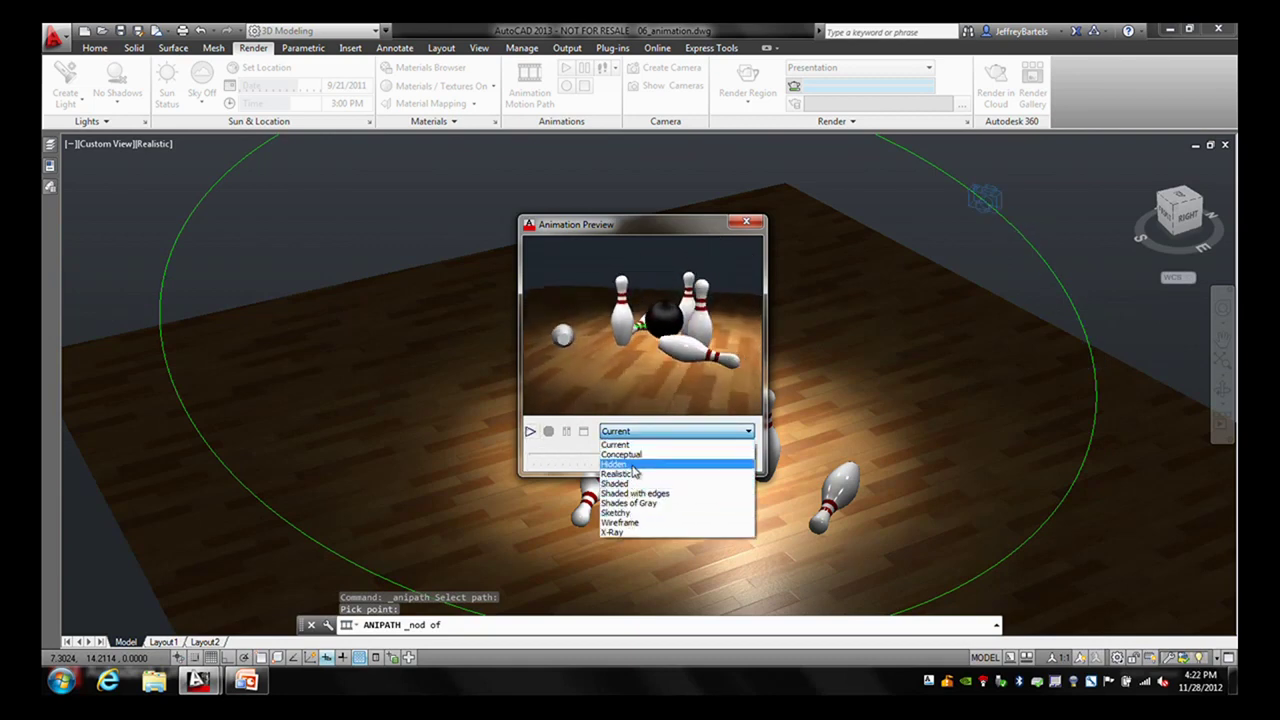
{"action": "left_click", "coordinate": [685, 230]}
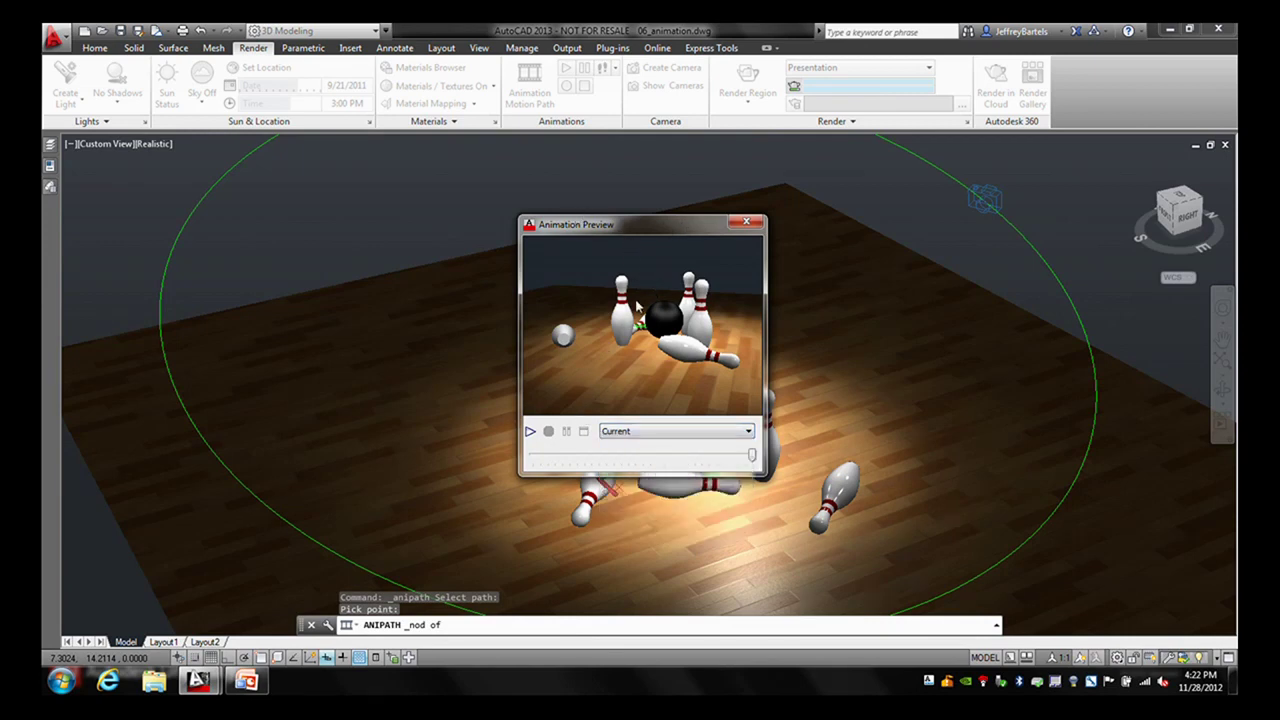
{"action": "left_click", "coordinate": [746, 222]}
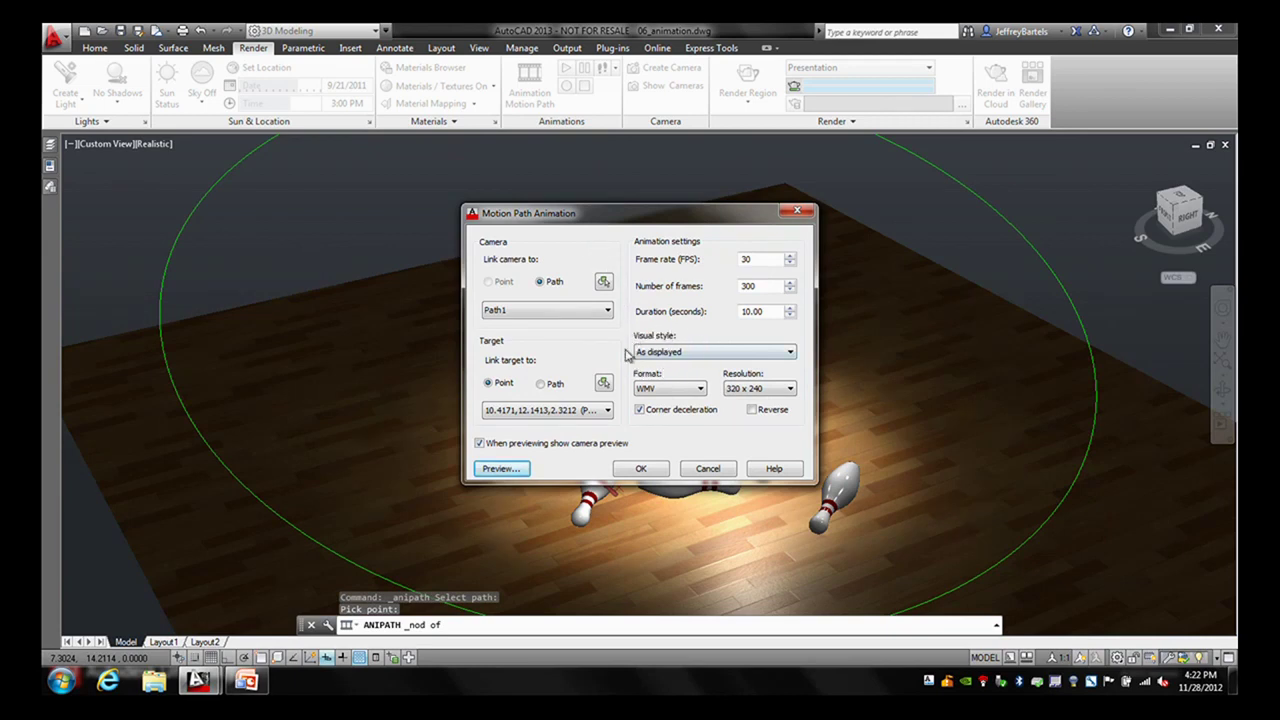
- Set visual style Conceptual, format WMV and resolution 320 x 240, then accept the settings
{"action": "left_click", "coordinate": [755, 353]}
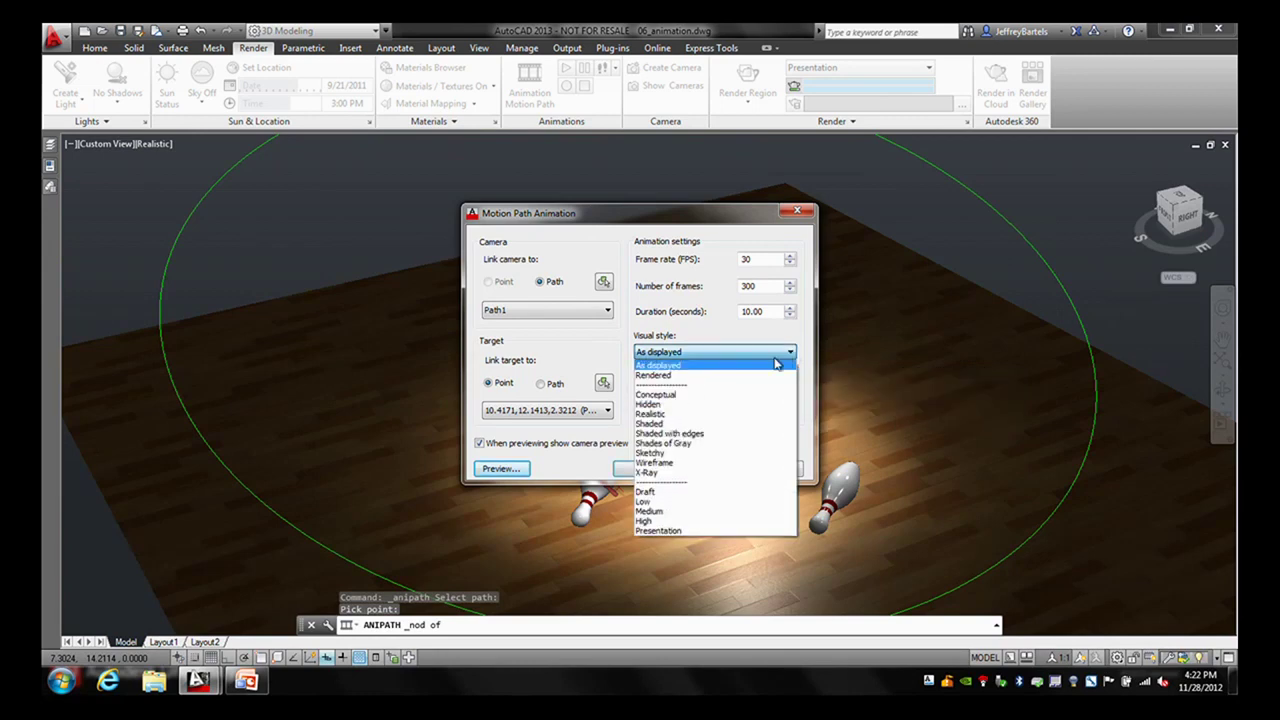
{"action": "left_click", "coordinate": [675, 397]}
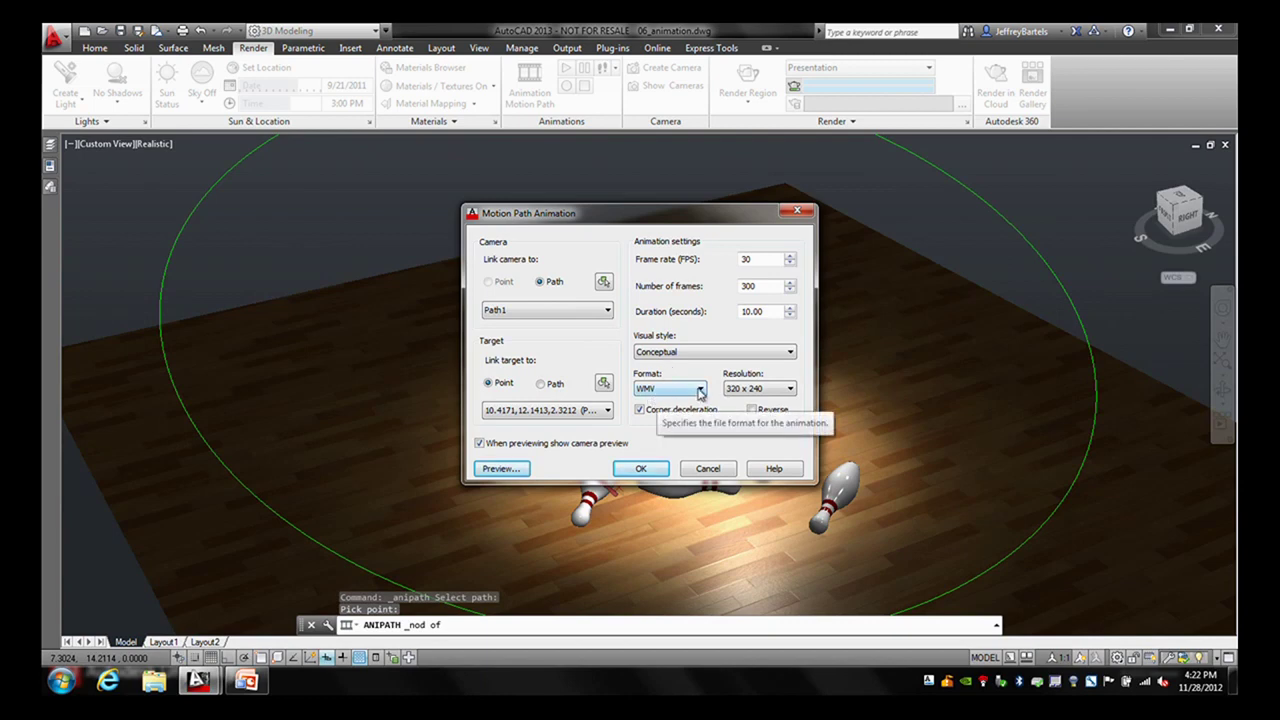
{"action": "left_click", "coordinate": [700, 392]}
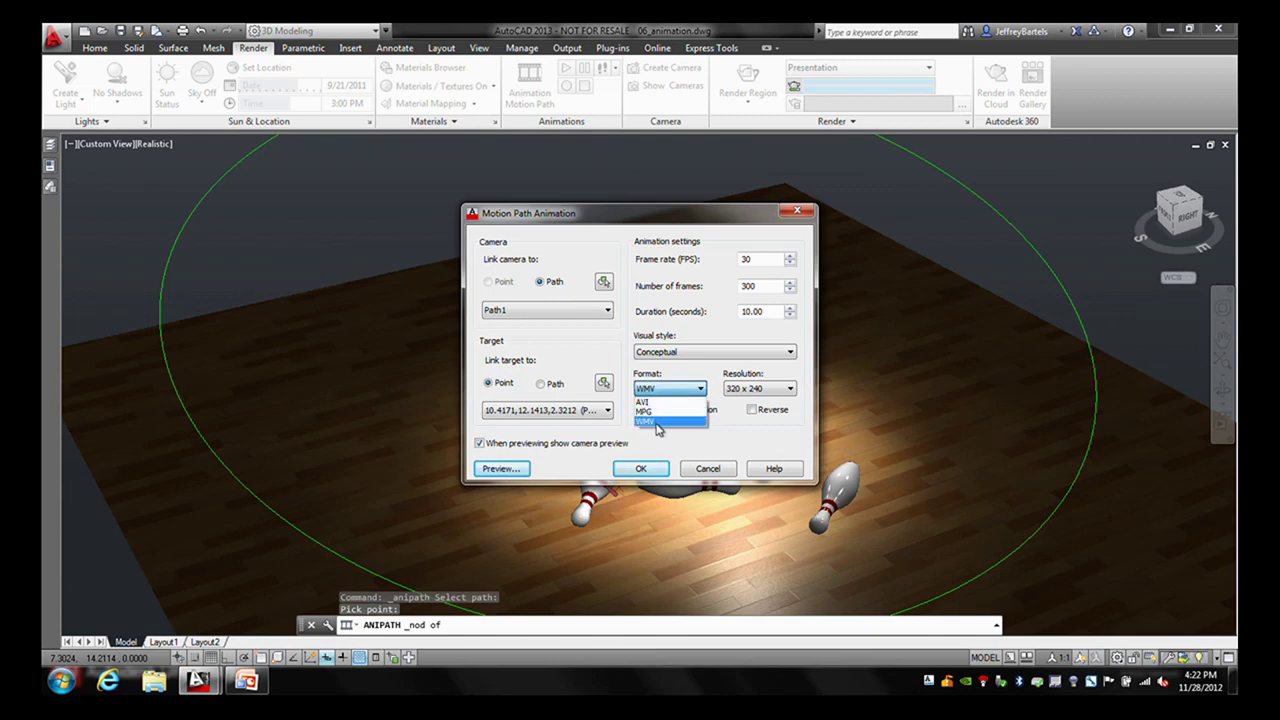
{"action": "left_click", "coordinate": [658, 421]}
{"action": "left_click", "coordinate": [789, 390]}
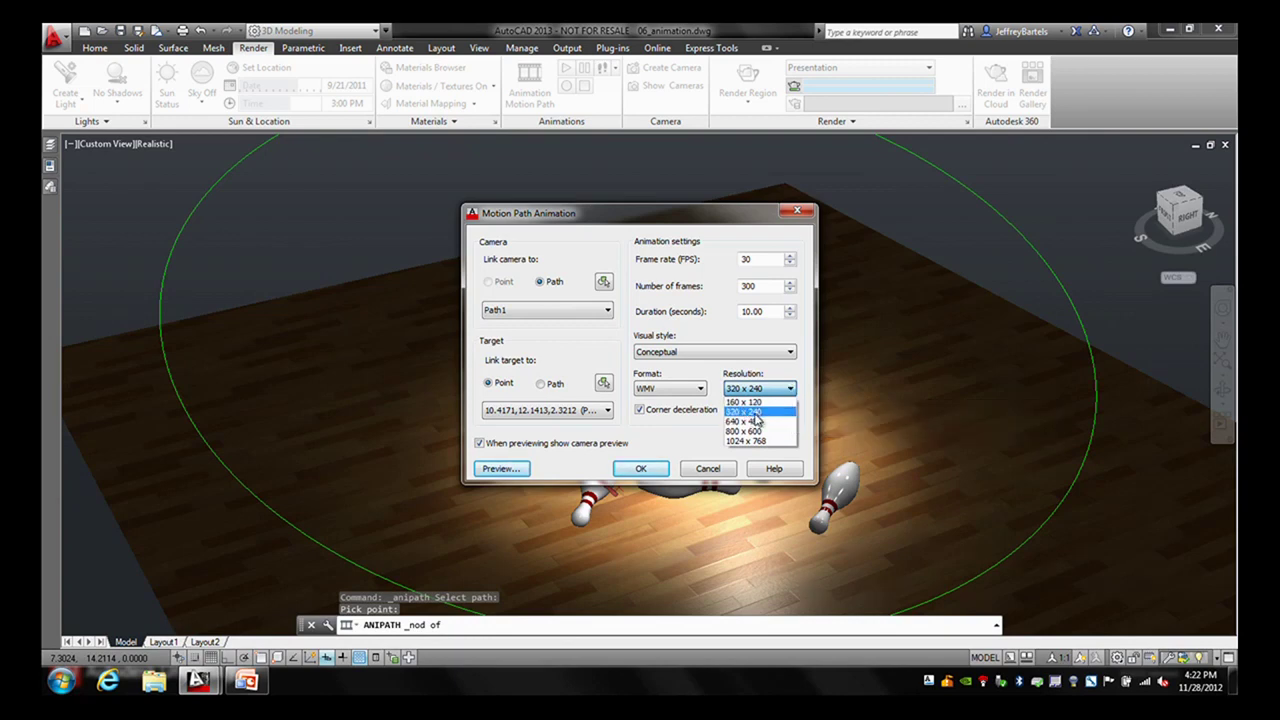
{"action": "left_click", "coordinate": [753, 412]}
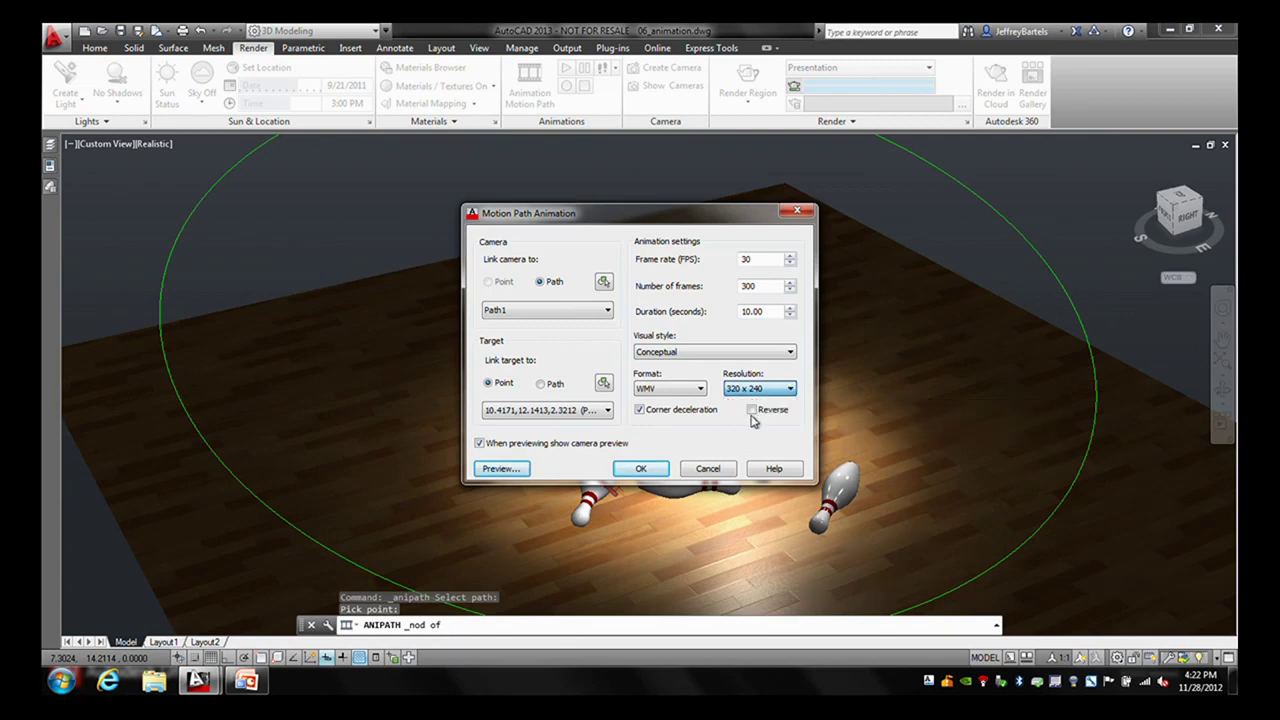
{"action": "left_click", "coordinate": [641, 470]}
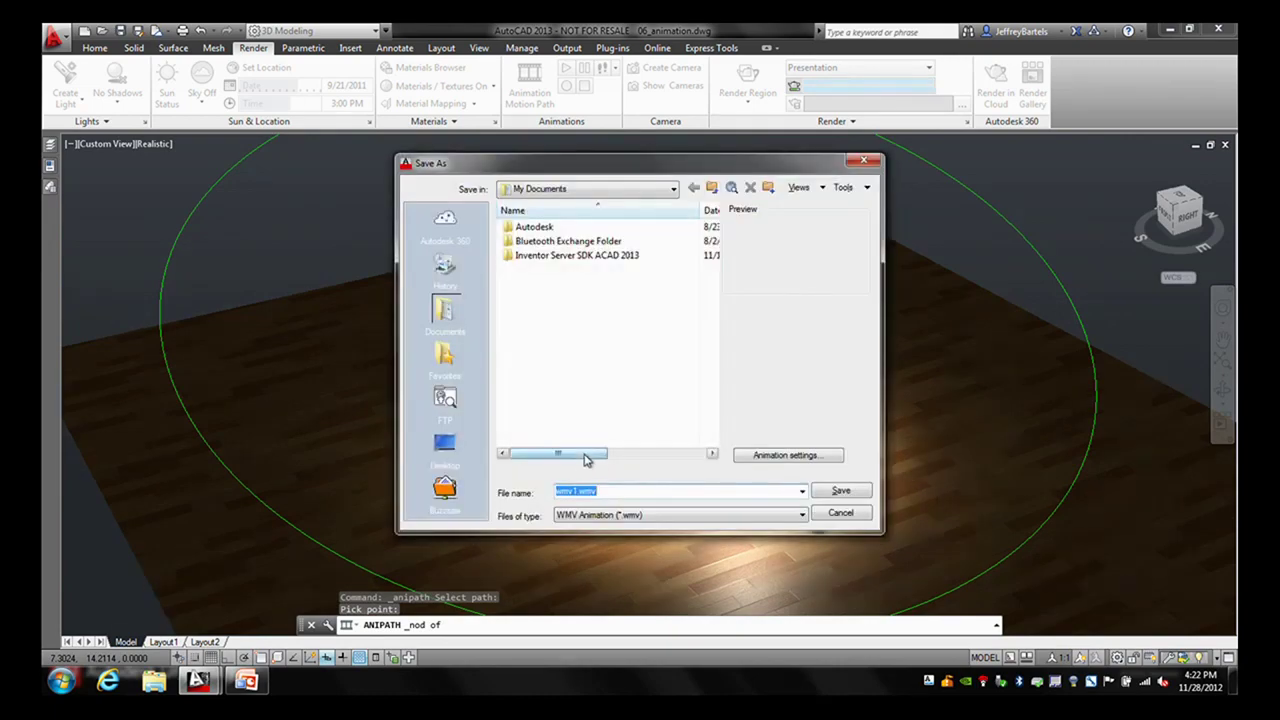
- Save the animation to the Desktop as wmv1.wmv
{"action": "left_click", "coordinate": [444, 445]}
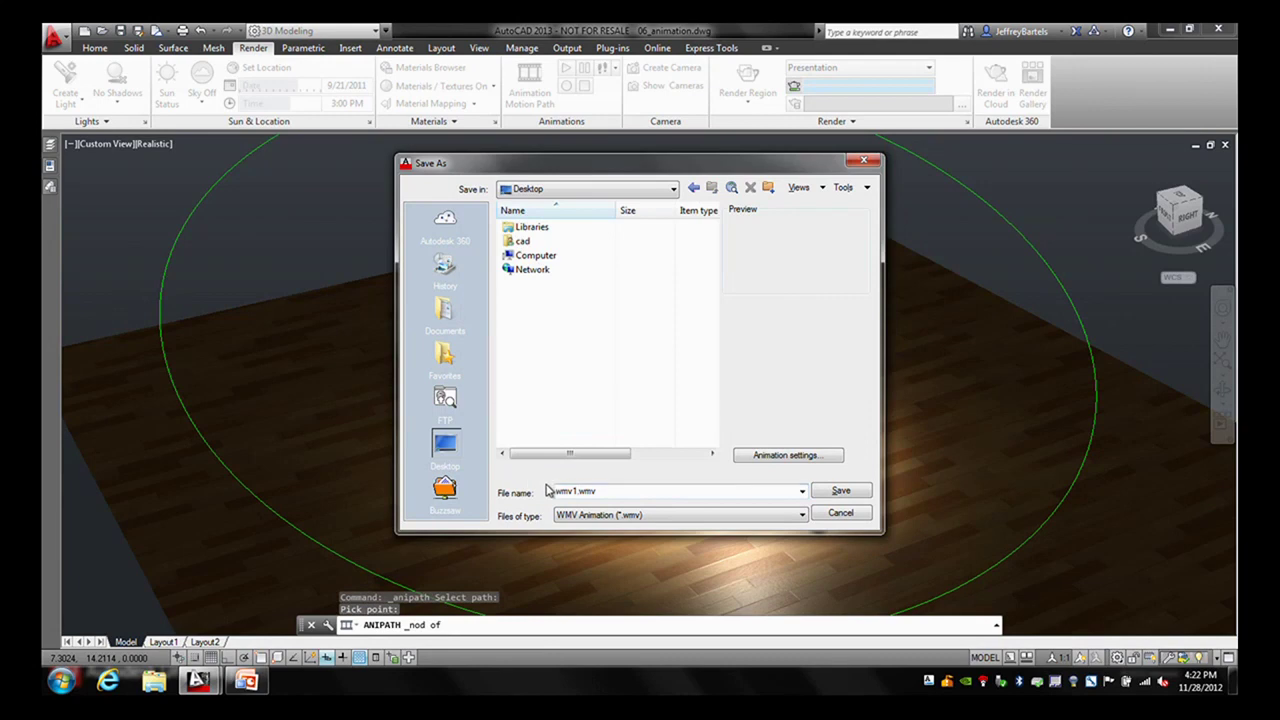
{"action": "left_click", "coordinate": [826, 491]}
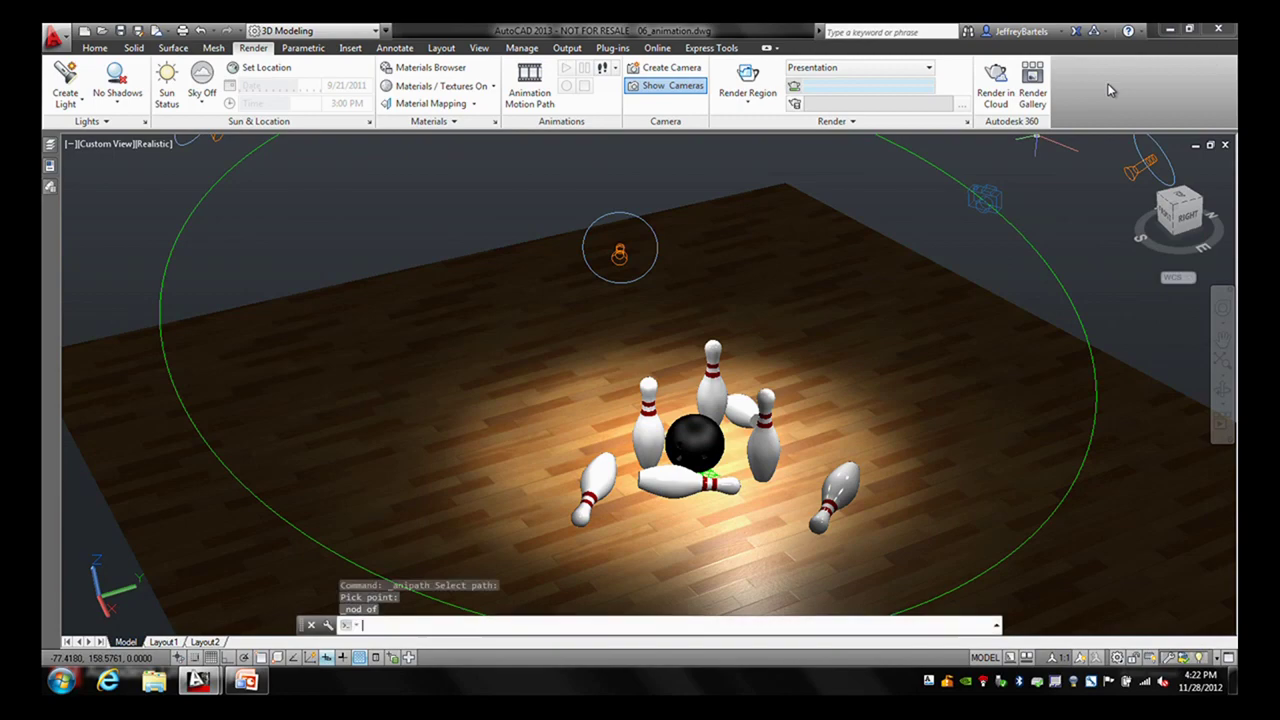
- Minimize AutoCAD and move the wmv1.wmv icon to the desktop centre
{"action": "left_click", "coordinate": [1170, 33]}
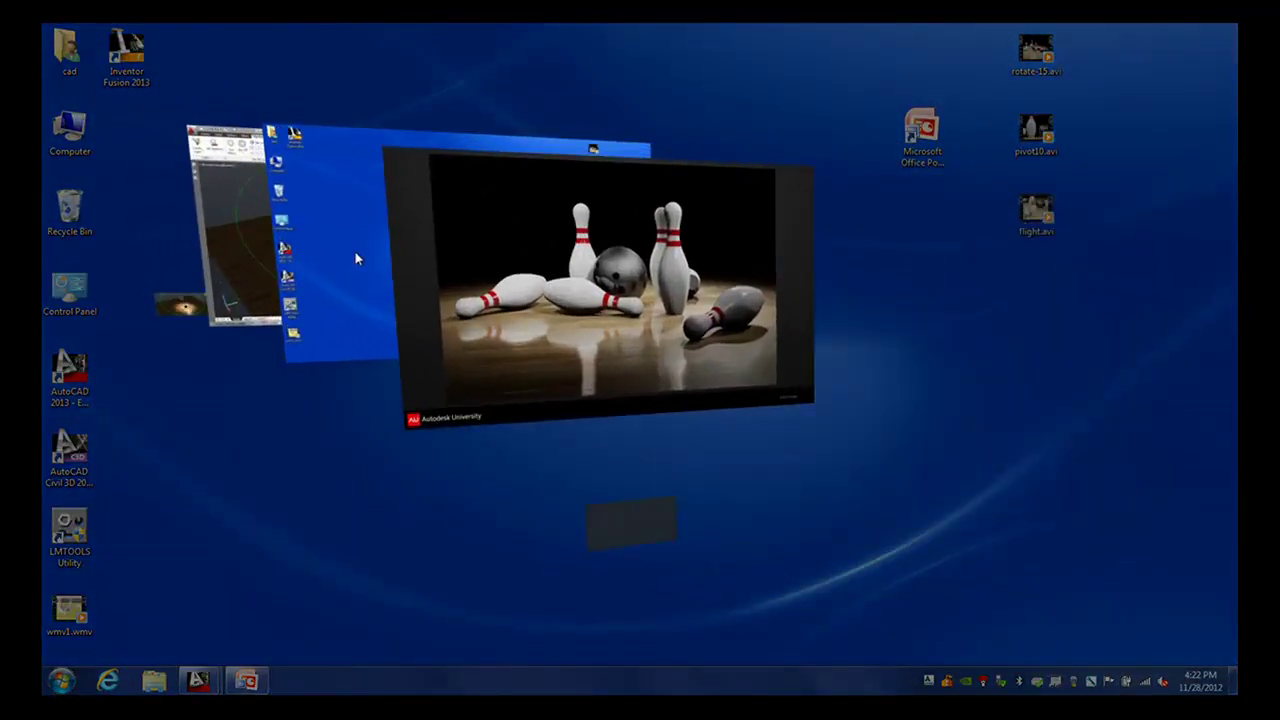
{"action": "left_click", "coordinate": [354, 251]}
{"action": "left_click_drag", "start_coordinate": [69, 612], "coordinate": [520, 289]}
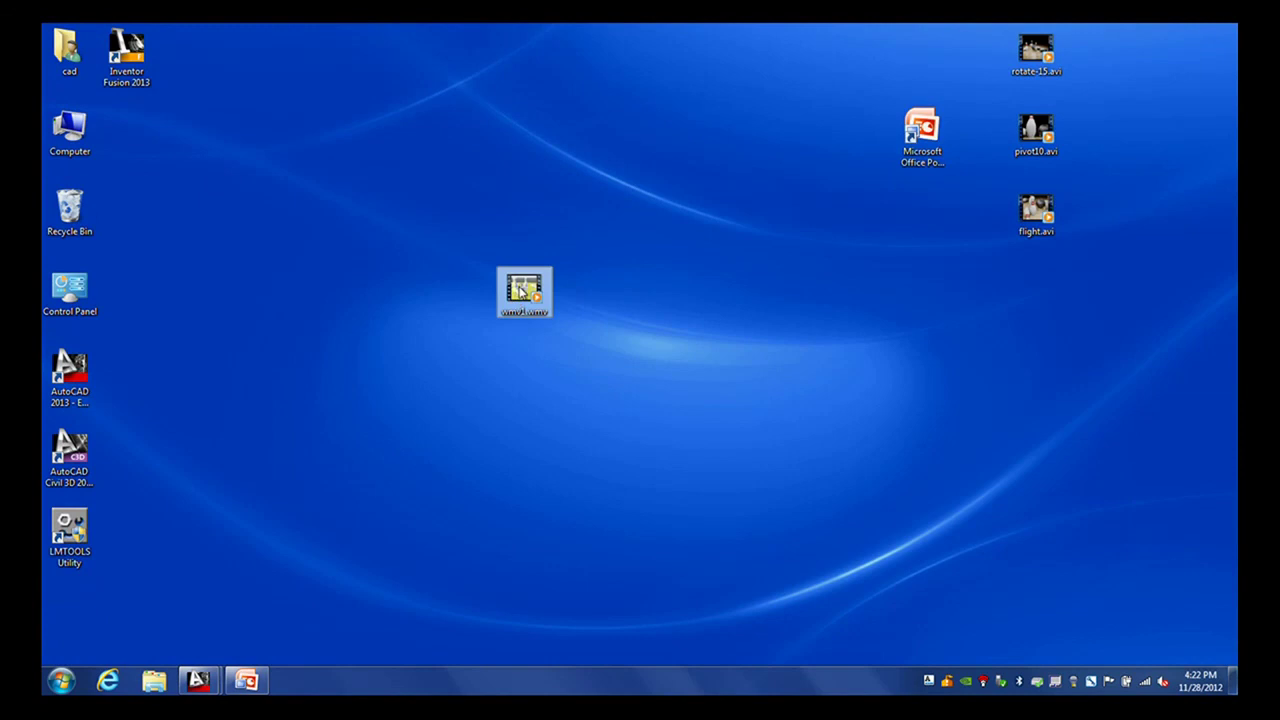
- Play wmv1.wmv twice in Windows Media Player, then close the player
{"action": "double_click", "coordinate": [522, 290]}
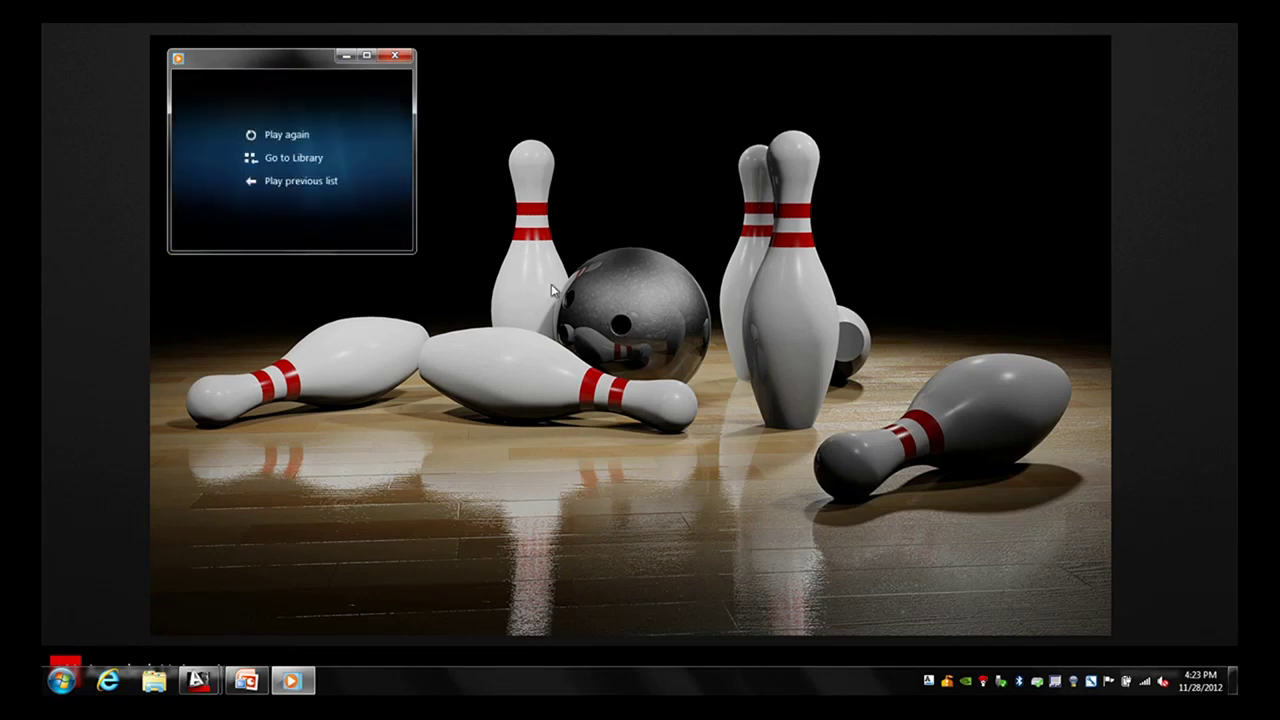
{"action": "left_click", "coordinate": [287, 134]}
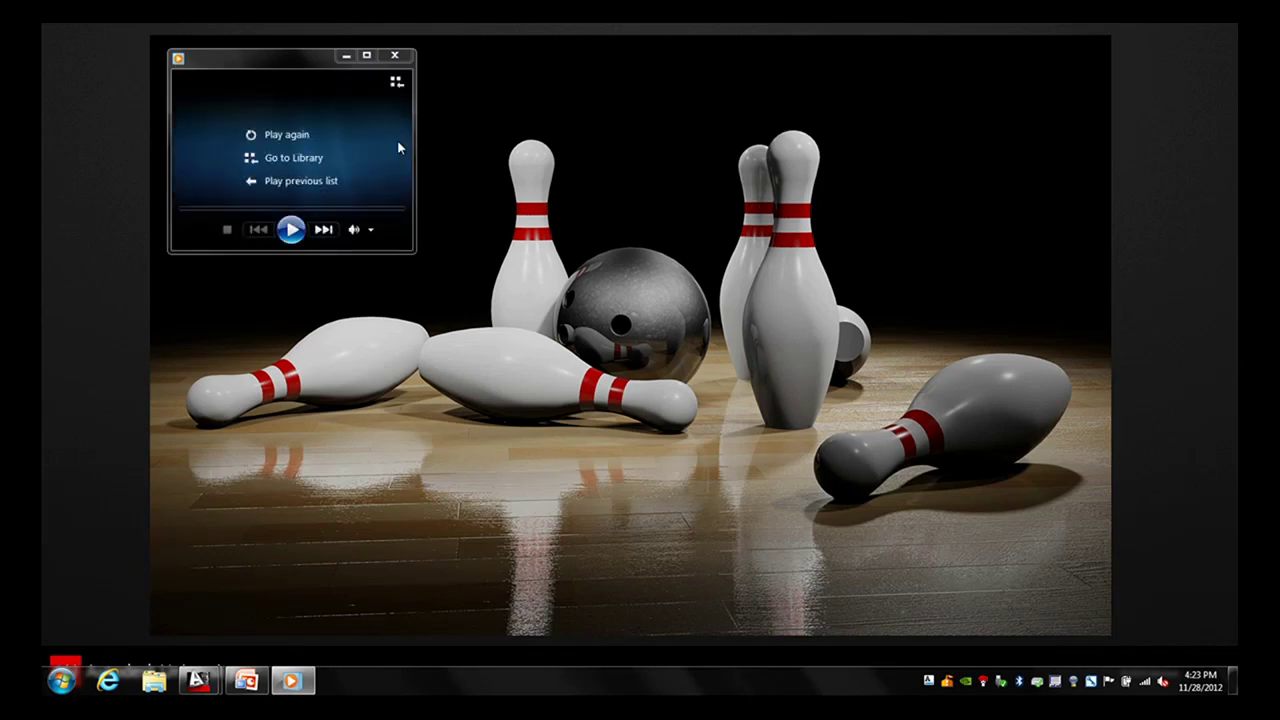
{"action": "left_click", "coordinate": [394, 55]}
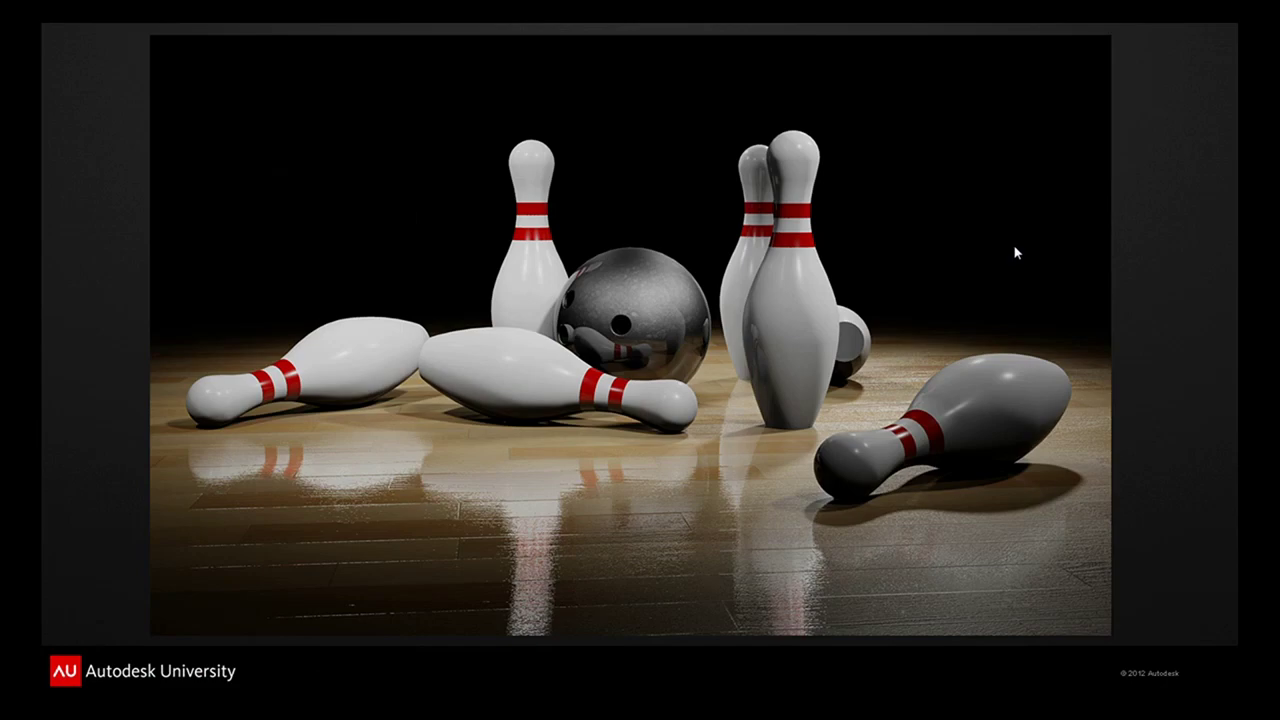
{"action": "key", "text": "super+Tab"}
{"action": "left_click", "coordinate": [306, 215]}
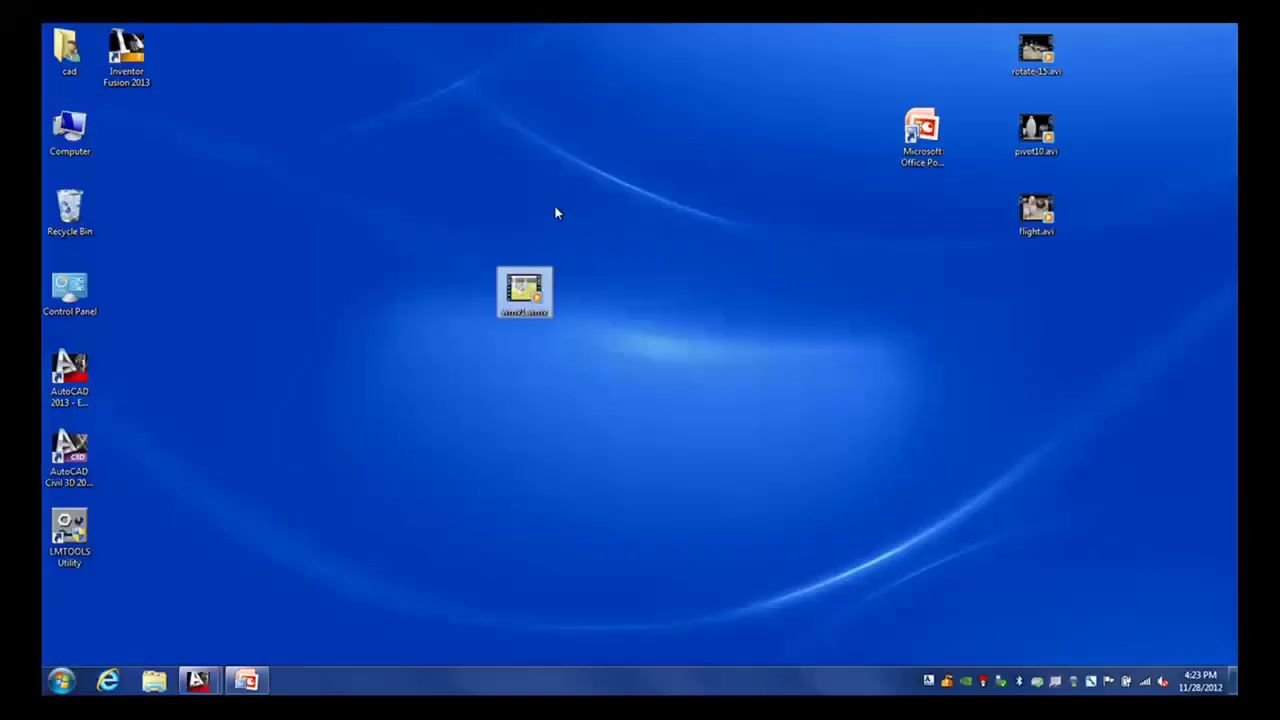
- Watch rotate-15.avi in Media Player, close it, and return to the AutoCAD bowling scene
{"action": "double_click", "coordinate": [1036, 50]}
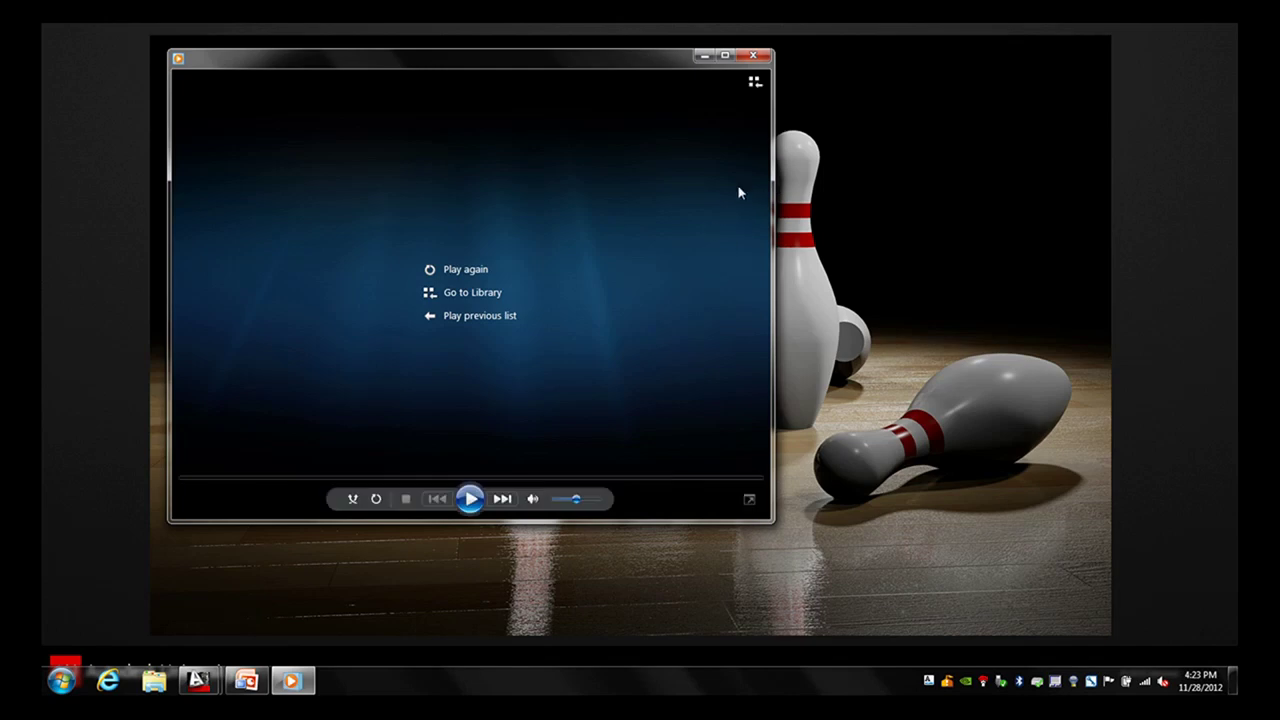
{"action": "left_click", "coordinate": [752, 55]}
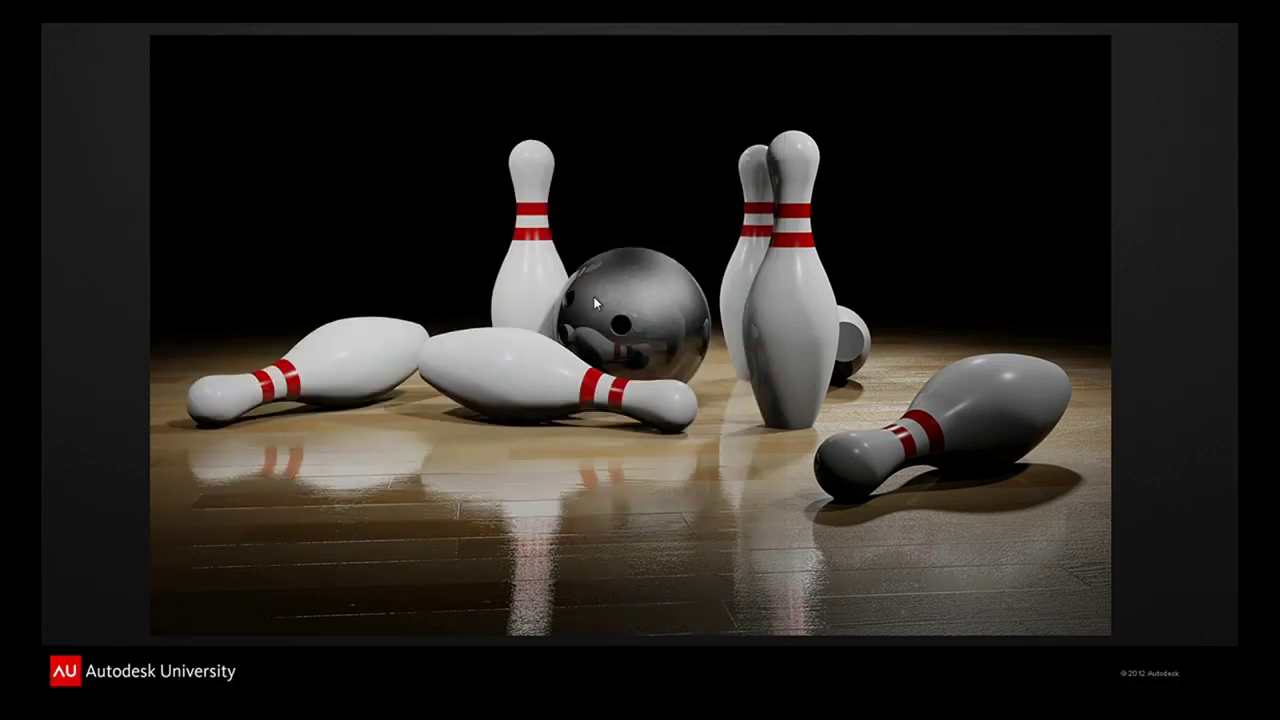
{"action": "key", "text": "super+Tab"}
{"action": "left_click", "coordinate": [490, 330]}
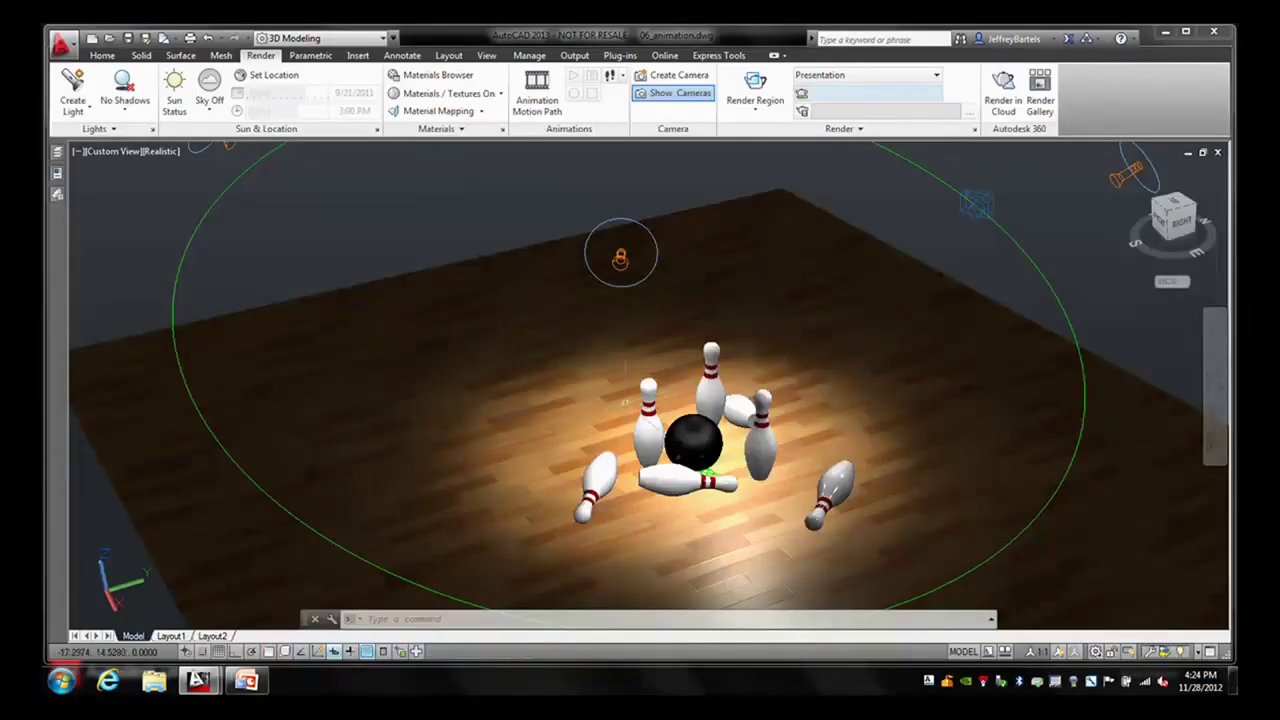
- Turn off camera-A and select camera-C so the yellow path replaces the green circle
{"action": "scroll", "coordinate": [748, 360], "scroll_direction": "down", "scroll_amount": 1}
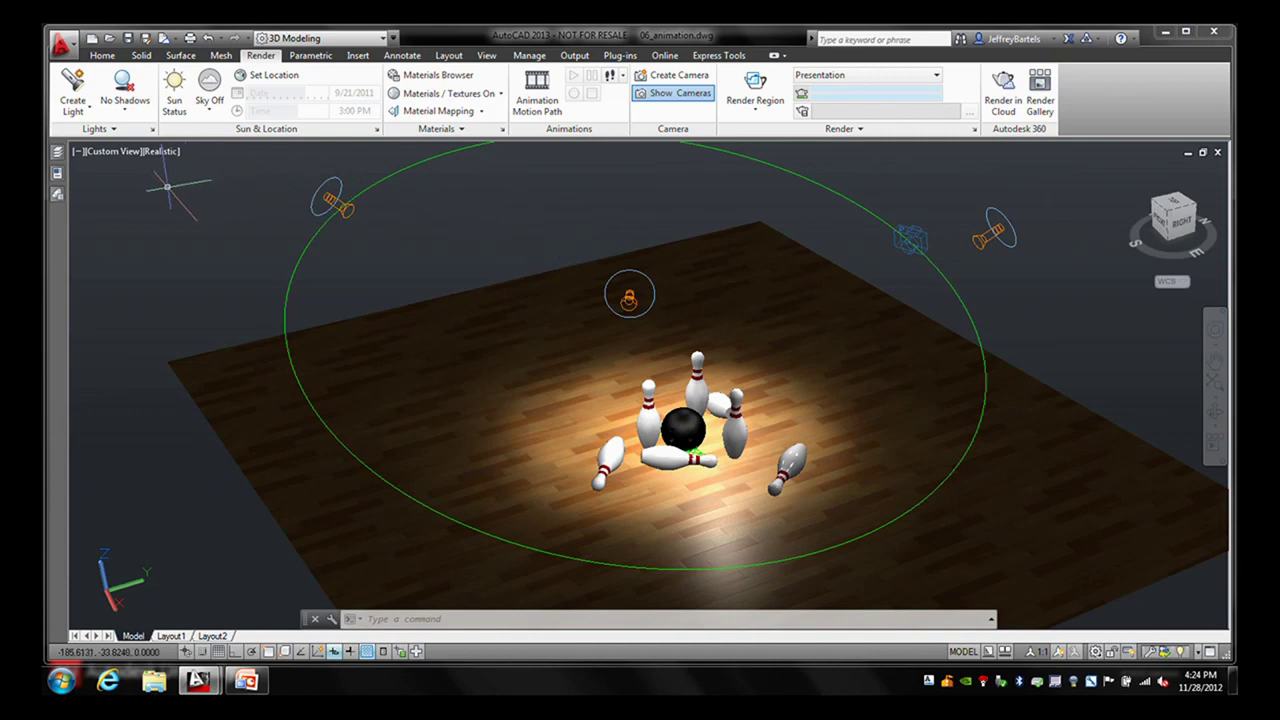
{"action": "mouse_move", "coordinate": [57, 155]}
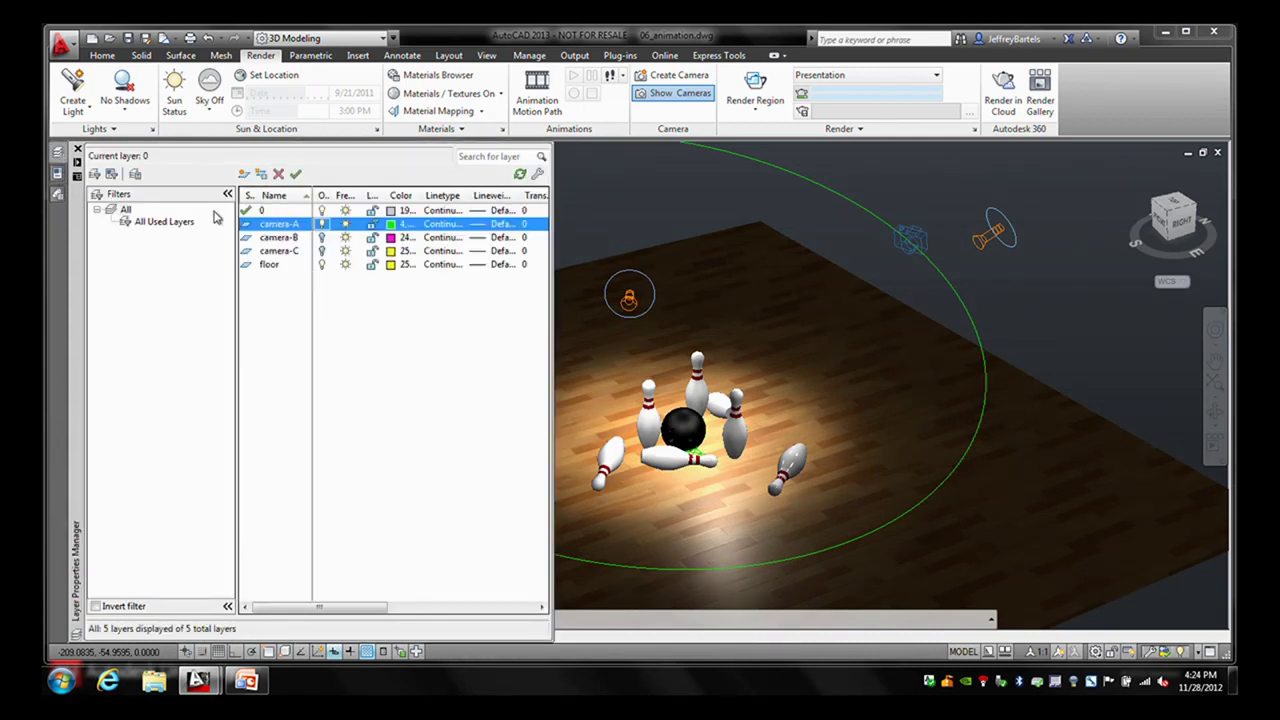
{"action": "left_click", "coordinate": [321, 225]}
{"action": "left_click", "coordinate": [321, 251]}
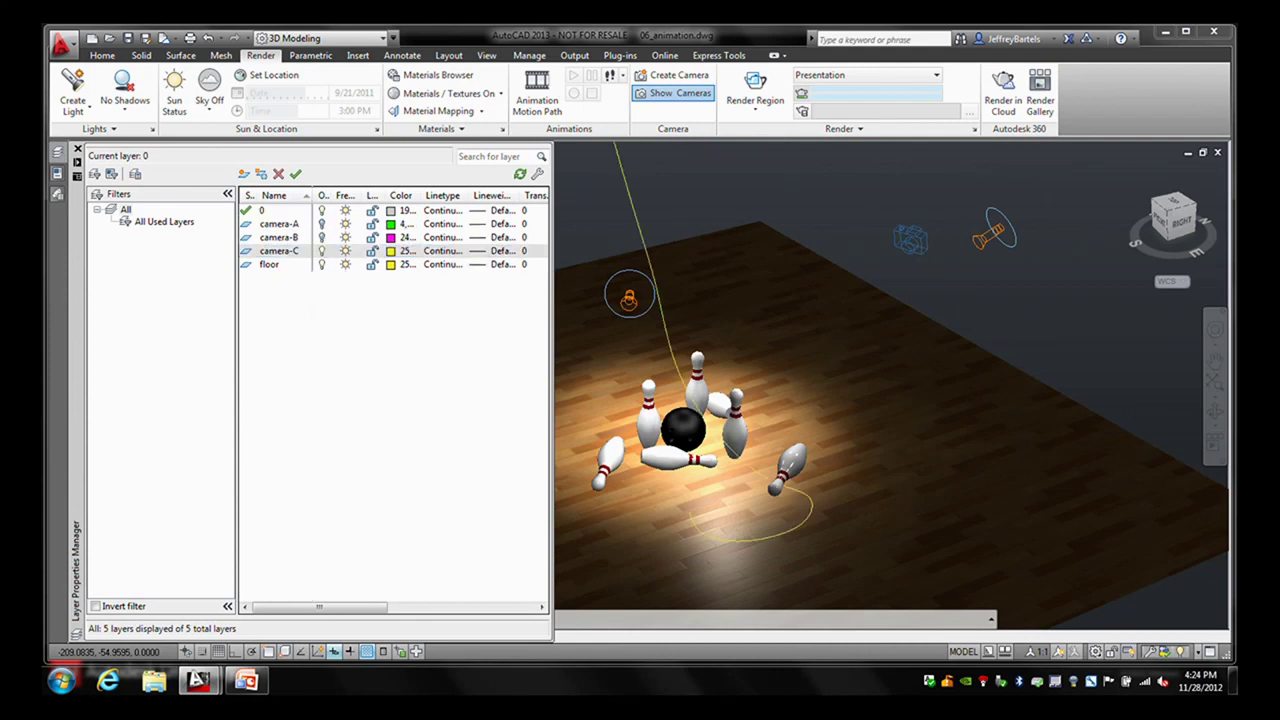
{"action": "scroll", "coordinate": [640, 240], "scroll_direction": "down", "scroll_amount": 5}
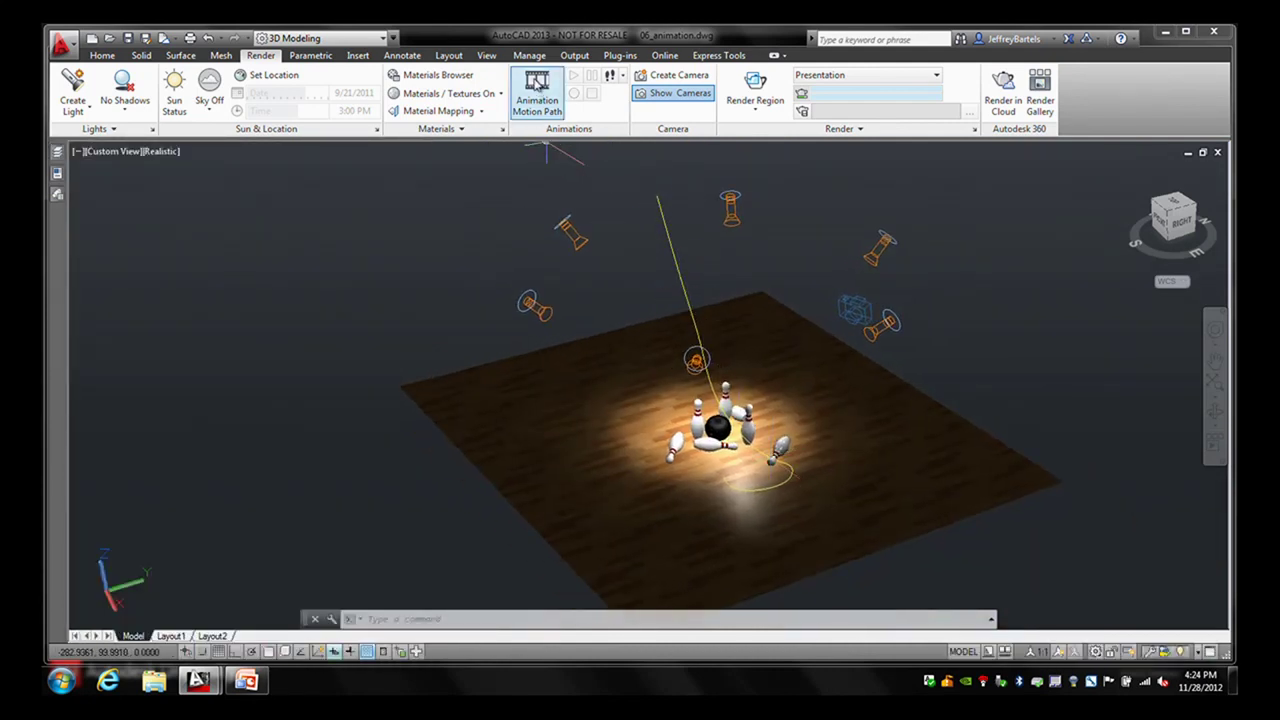
{"action": "left_click", "coordinate": [537, 96]}
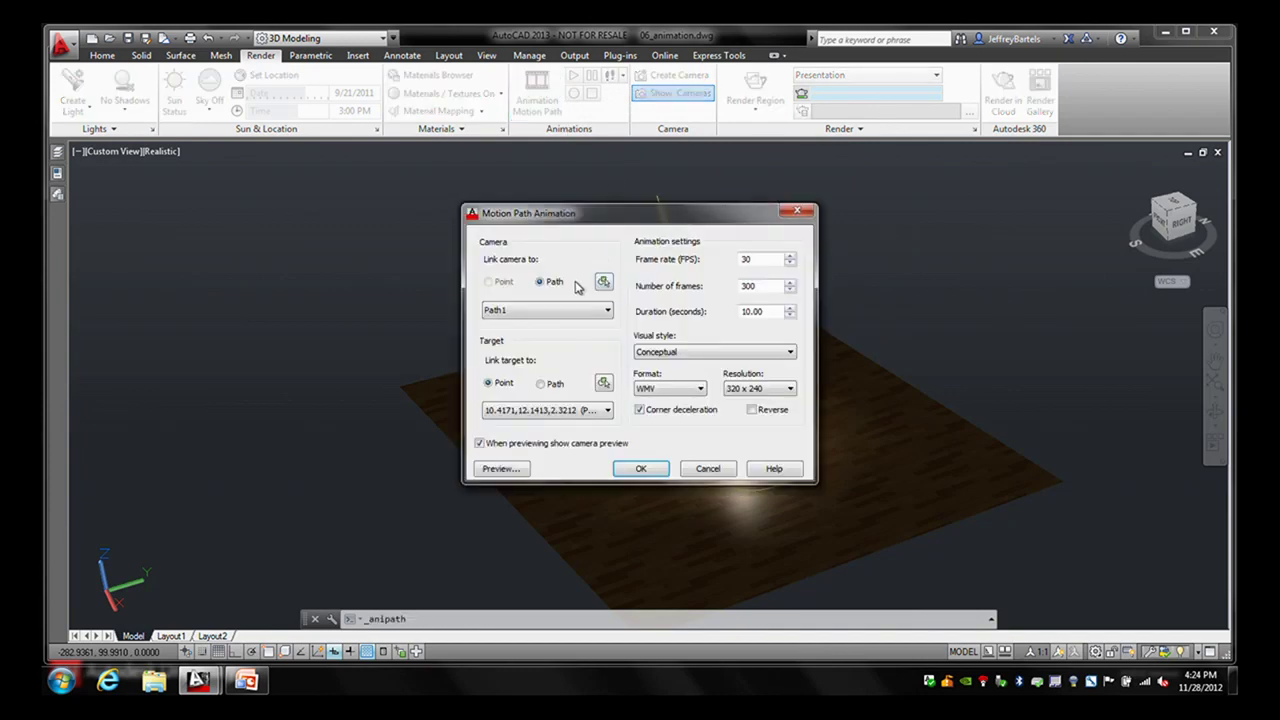
- Make the camera follow Path2 and the target follow Path3, then preview the animation
{"action": "left_click", "coordinate": [603, 282]}
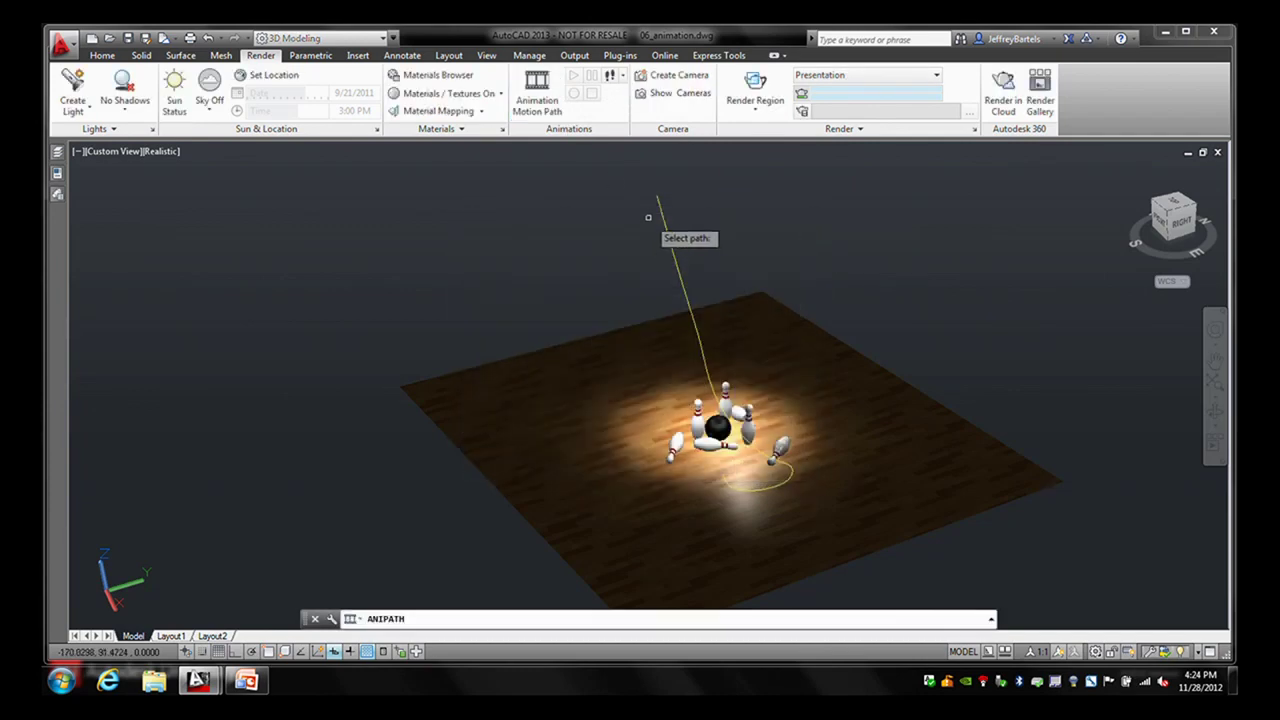
{"action": "left_click", "coordinate": [660, 208]}
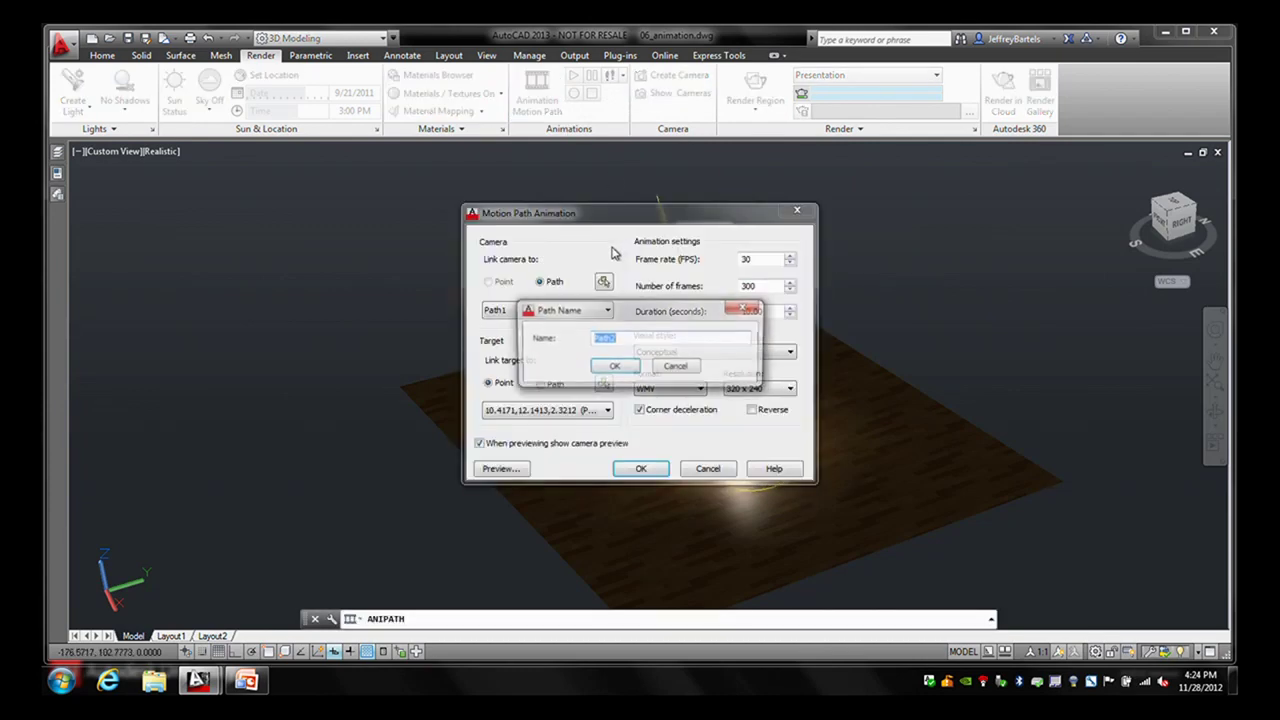
{"action": "left_click", "coordinate": [615, 367]}
{"action": "left_click", "coordinate": [543, 384]}
{"action": "left_click", "coordinate": [603, 383]}
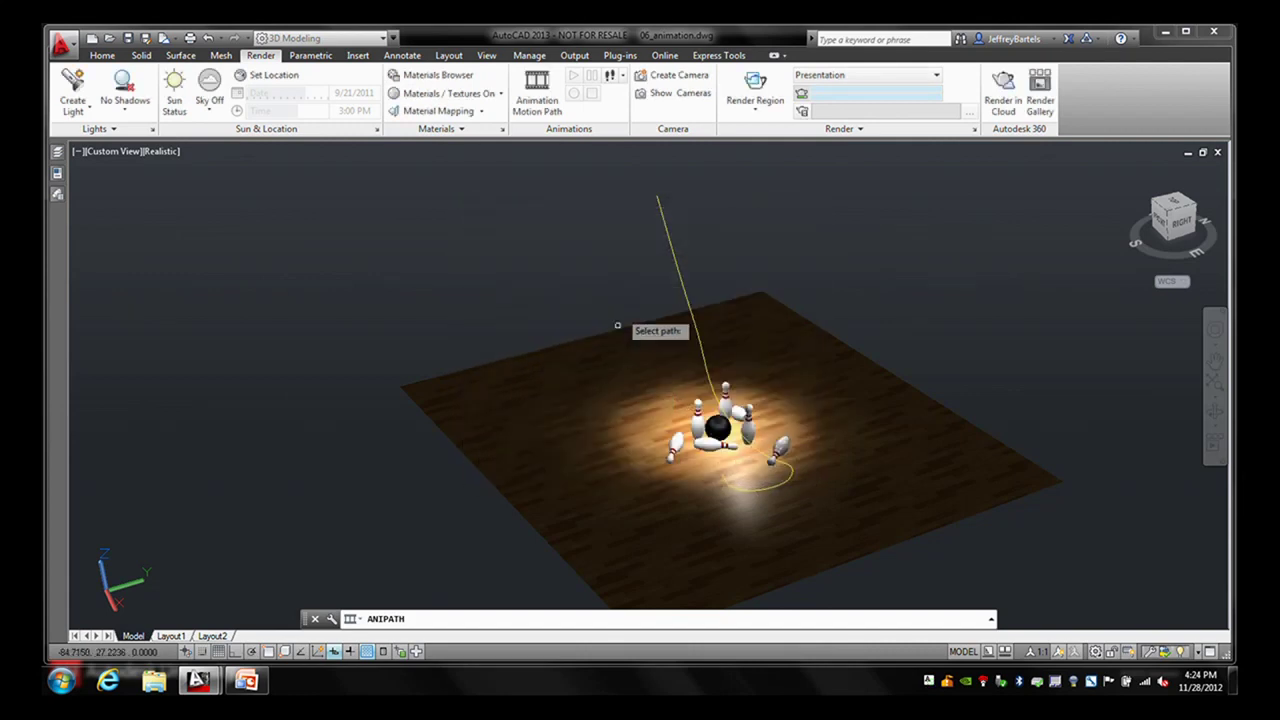
{"action": "left_click", "coordinate": [661, 206]}
{"action": "left_click", "coordinate": [613, 366]}
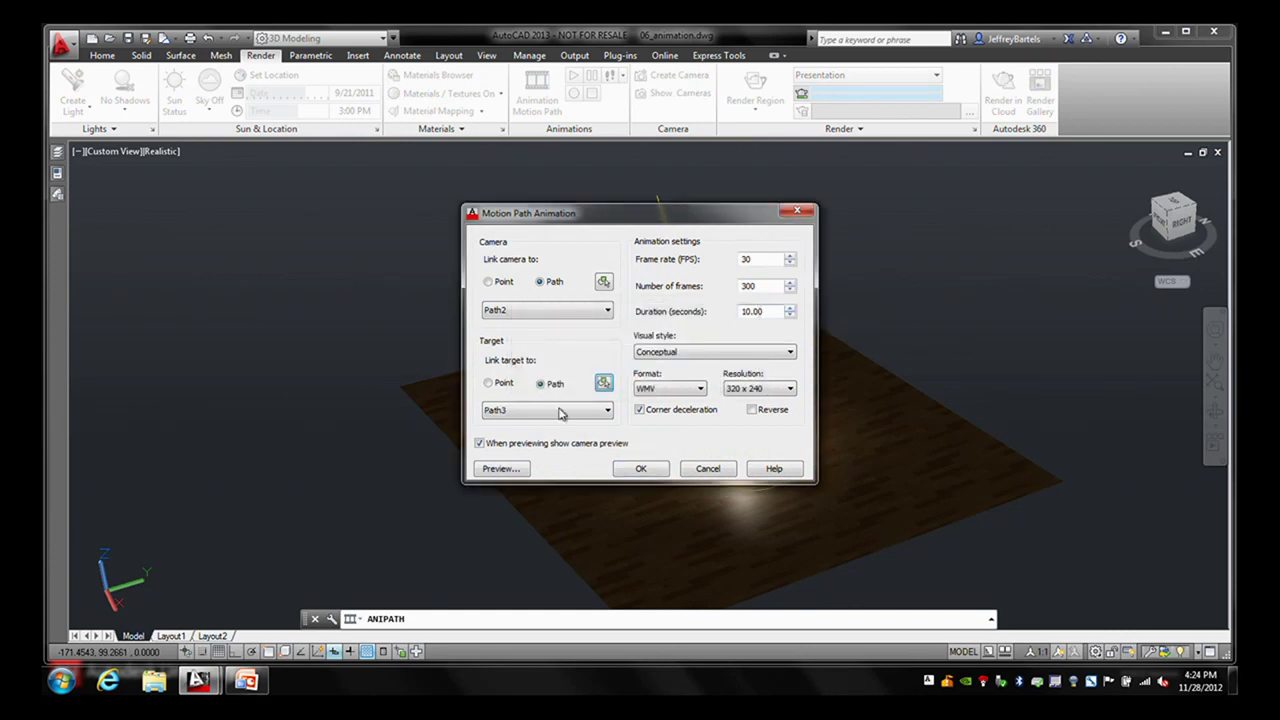
{"action": "left_click", "coordinate": [502, 469]}
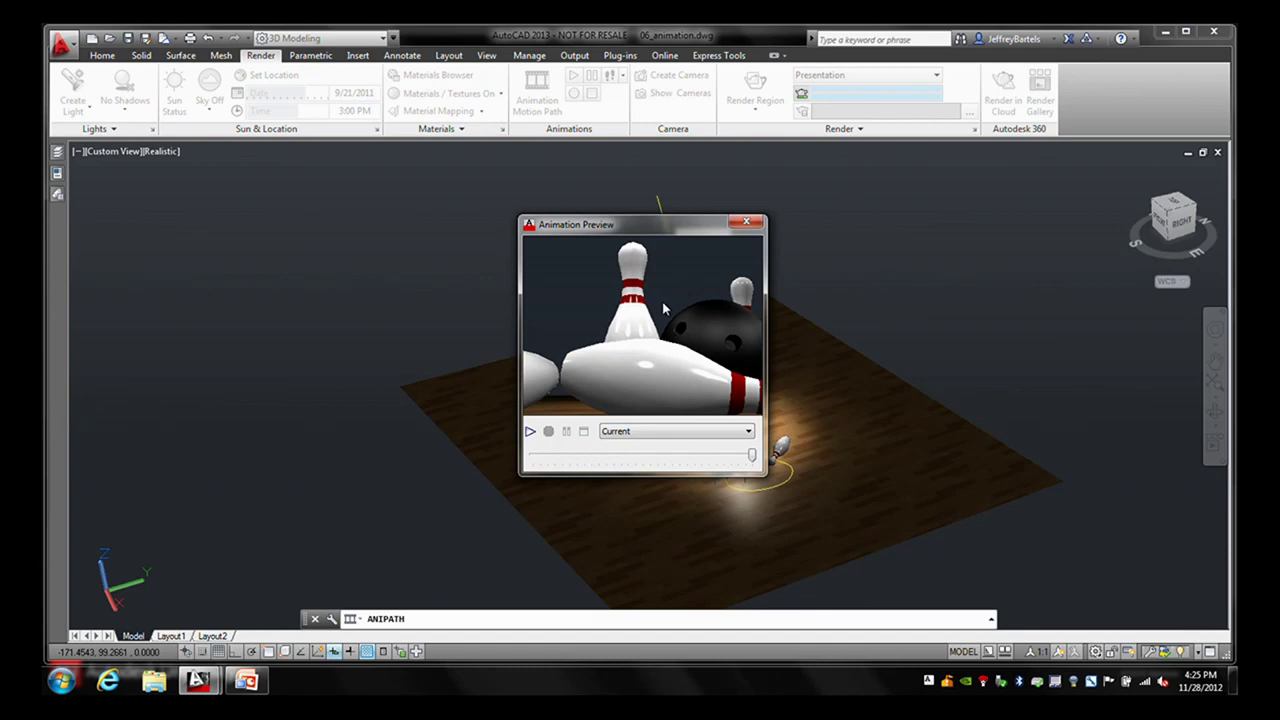
{"action": "left_click", "coordinate": [746, 221]}
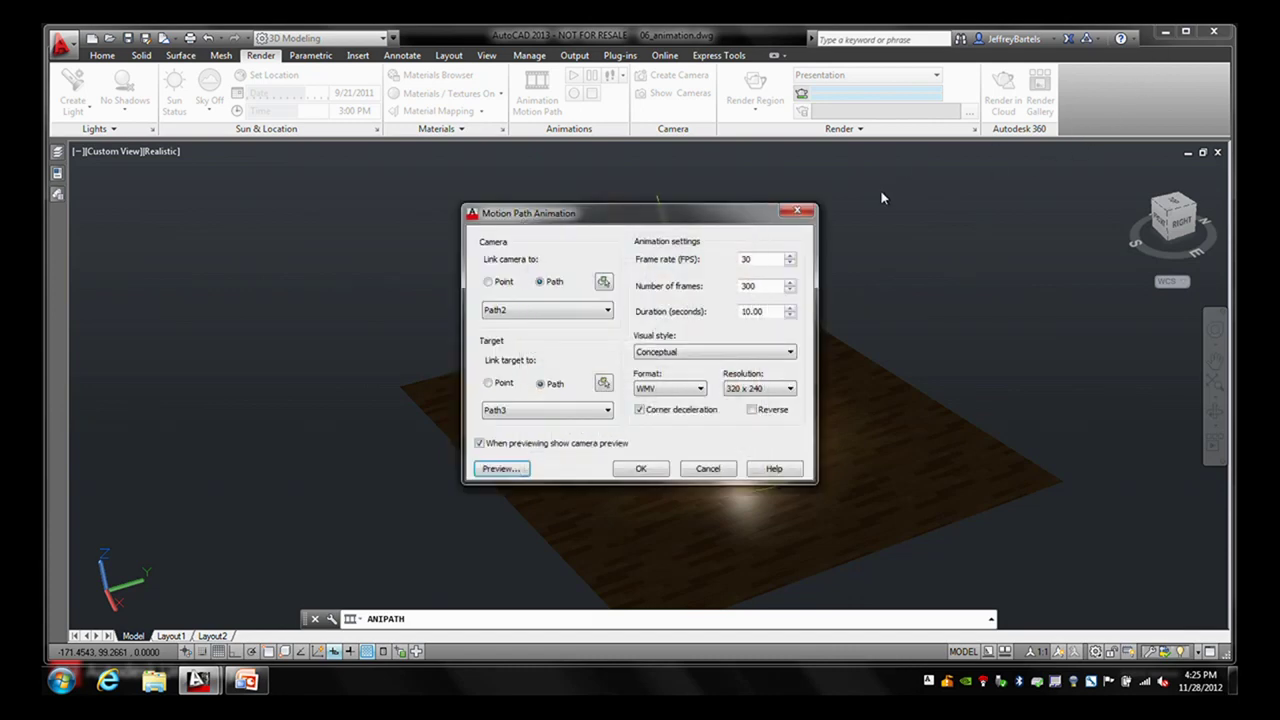
- Switch to the PowerPoint slide show and advance past the summary to Learning Objectives
{"action": "left_click", "coordinate": [1165, 32]}
{"action": "key", "text": "super+Tab"}
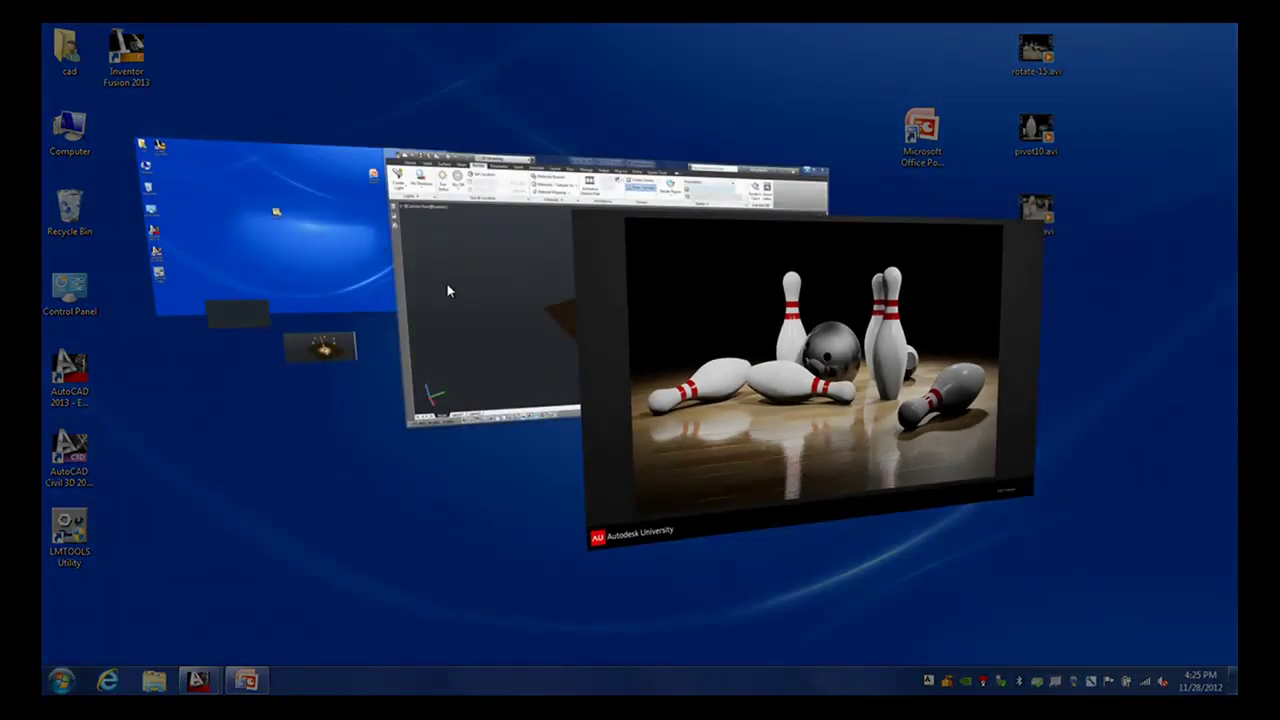
{"action": "left_click", "coordinate": [645, 348]}
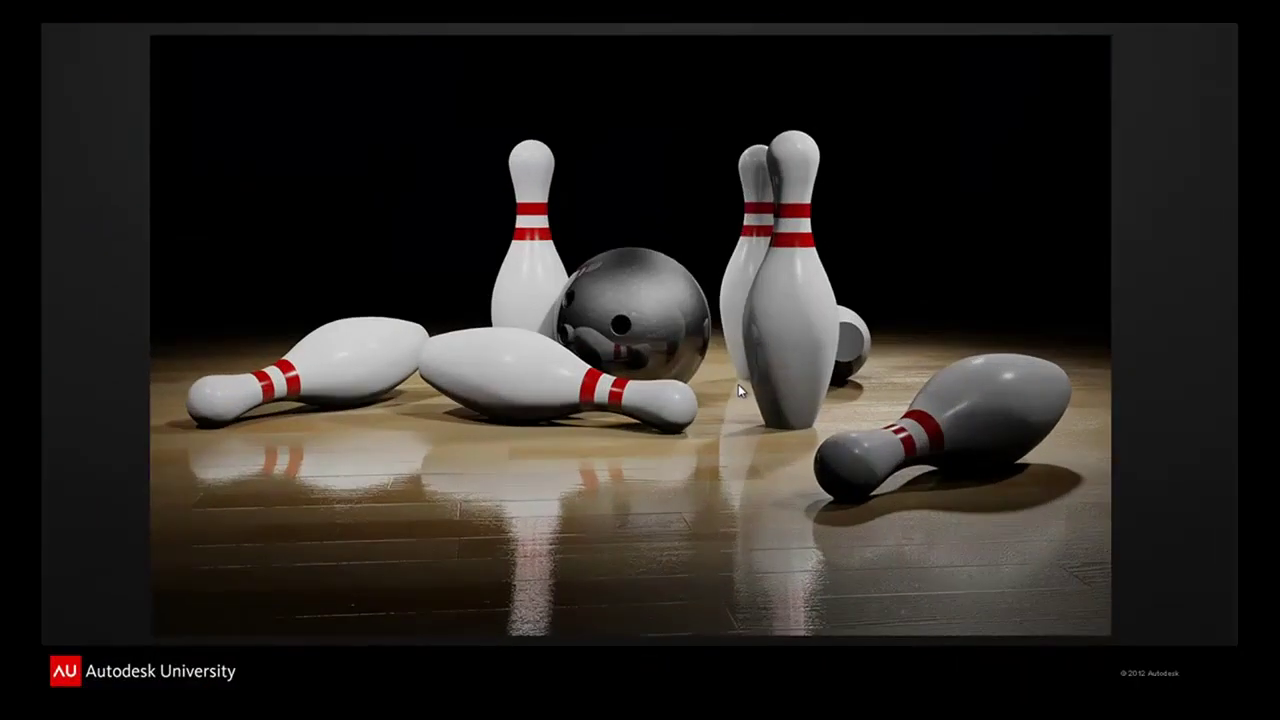
{"action": "left_click", "coordinate": [738, 390]}
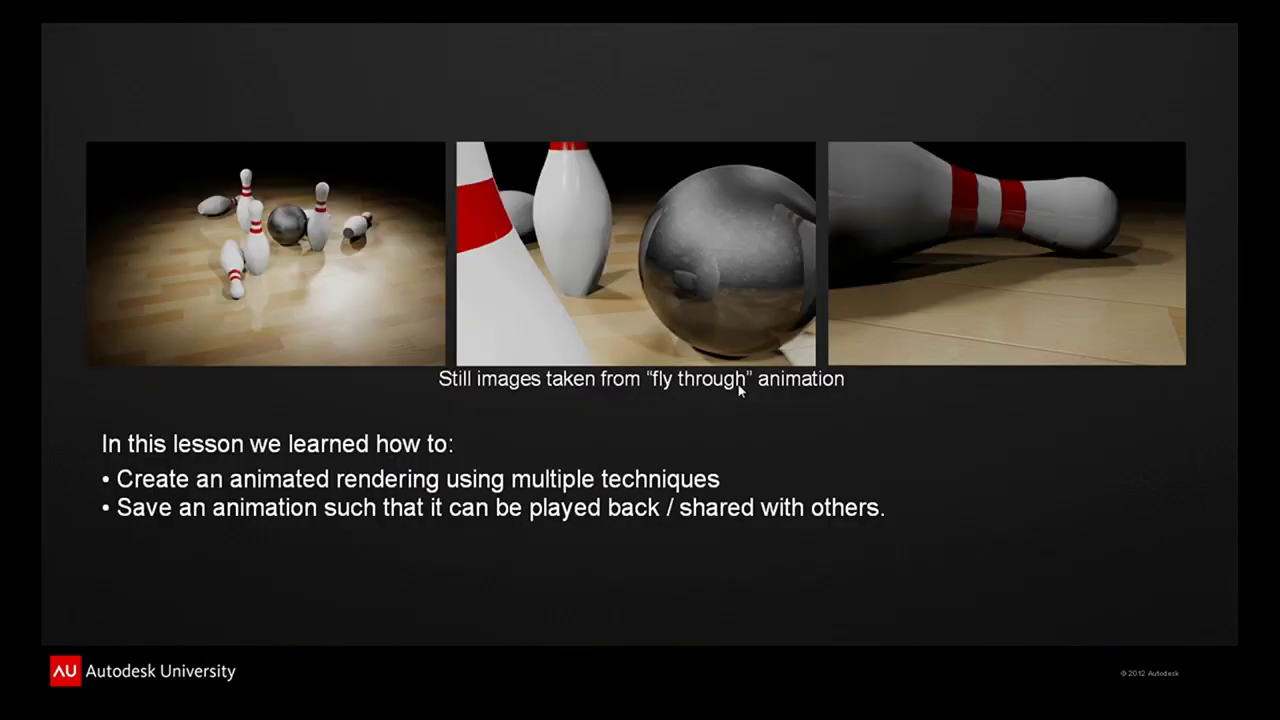
{"action": "left_click", "coordinate": [738, 402]}
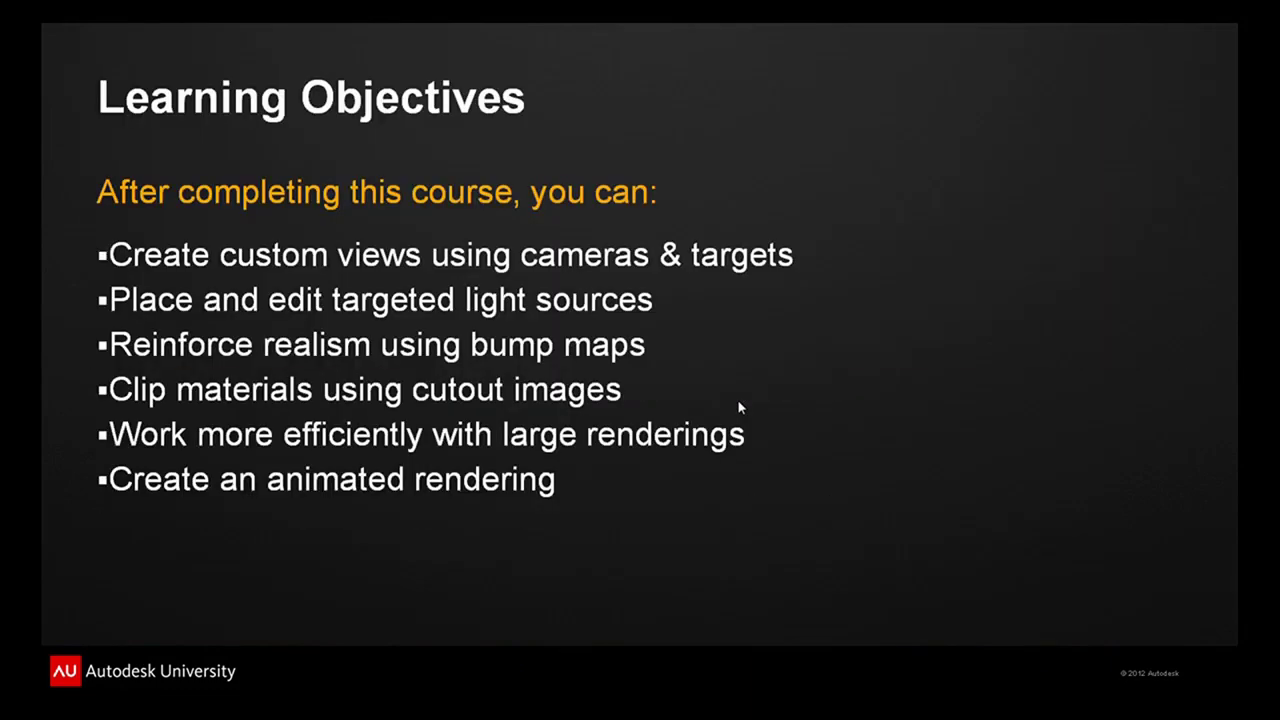